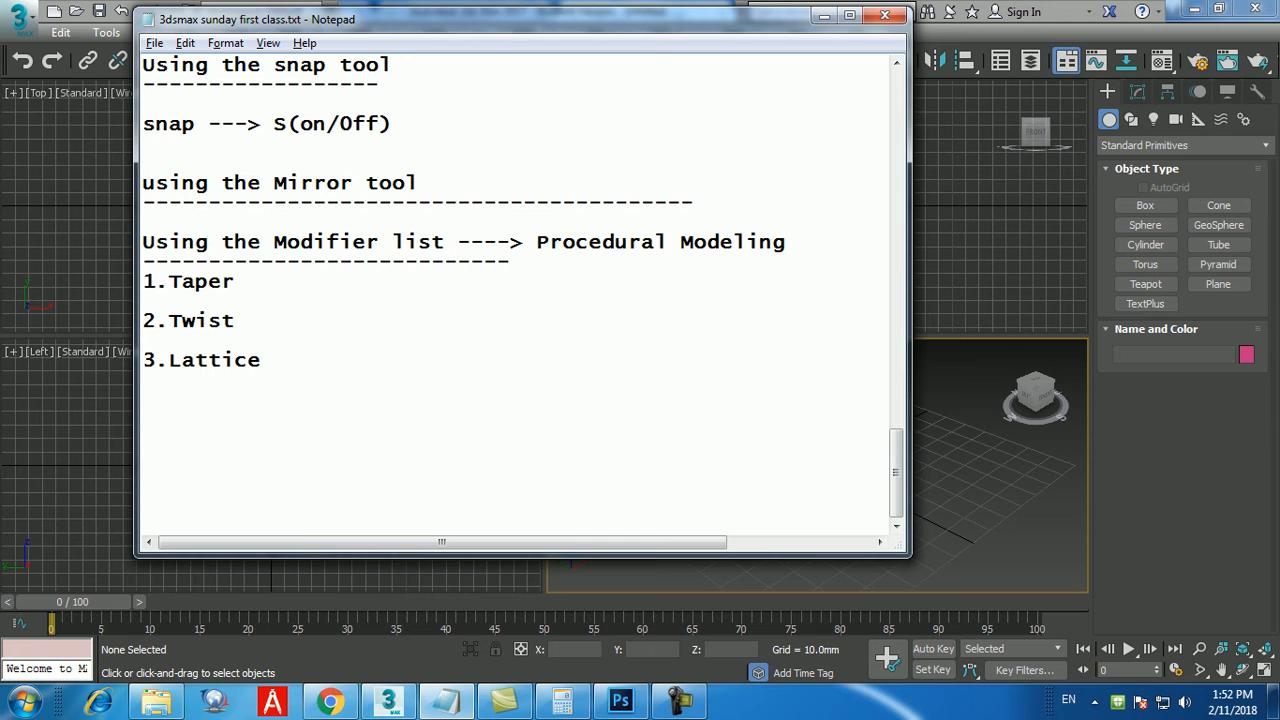
Add the line "4.slice" below "3.Lattice" in the class notes and minimize the notes window.
{"action": "key", "text": "Return"}
{"action": "type", "text": "4."}
{"action": "type", "text": "slice"}
{"action": "left_click", "coordinate": [824, 15]}
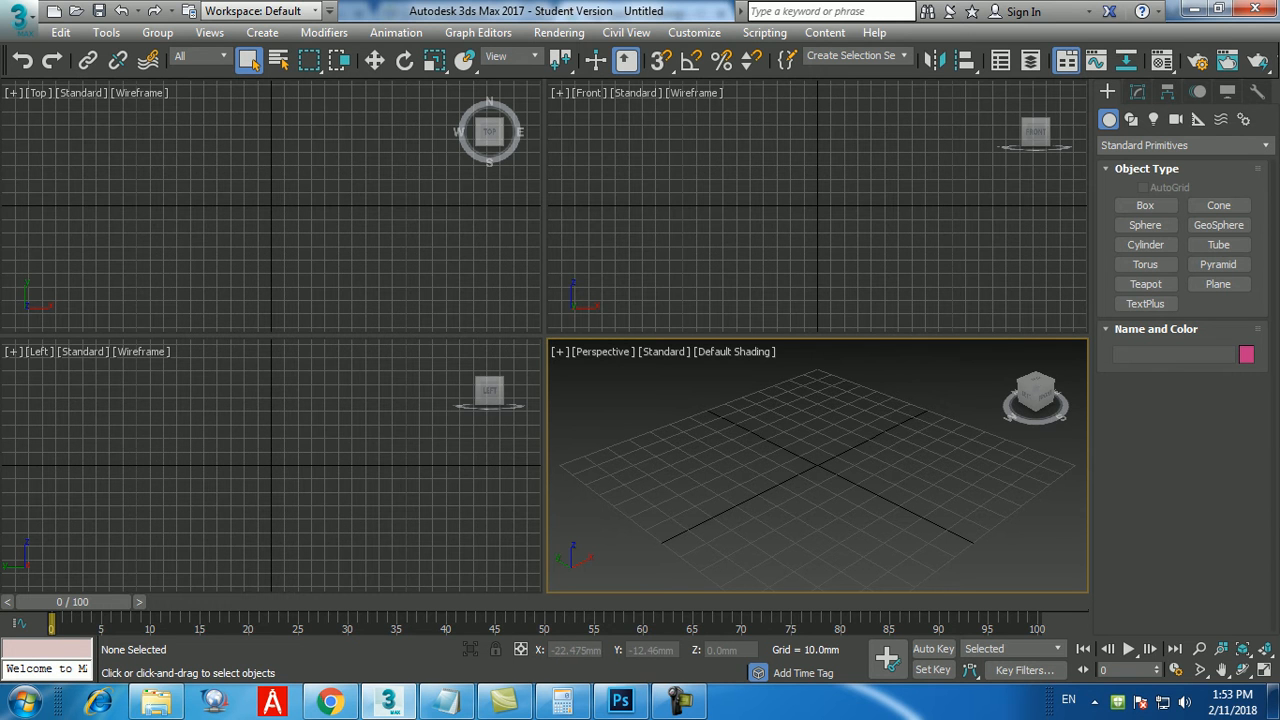
Maximize the Perspective viewport and create a sphere with a 400 mm radius at the origin using exact values.
{"action": "key", "text": "alt+w"}
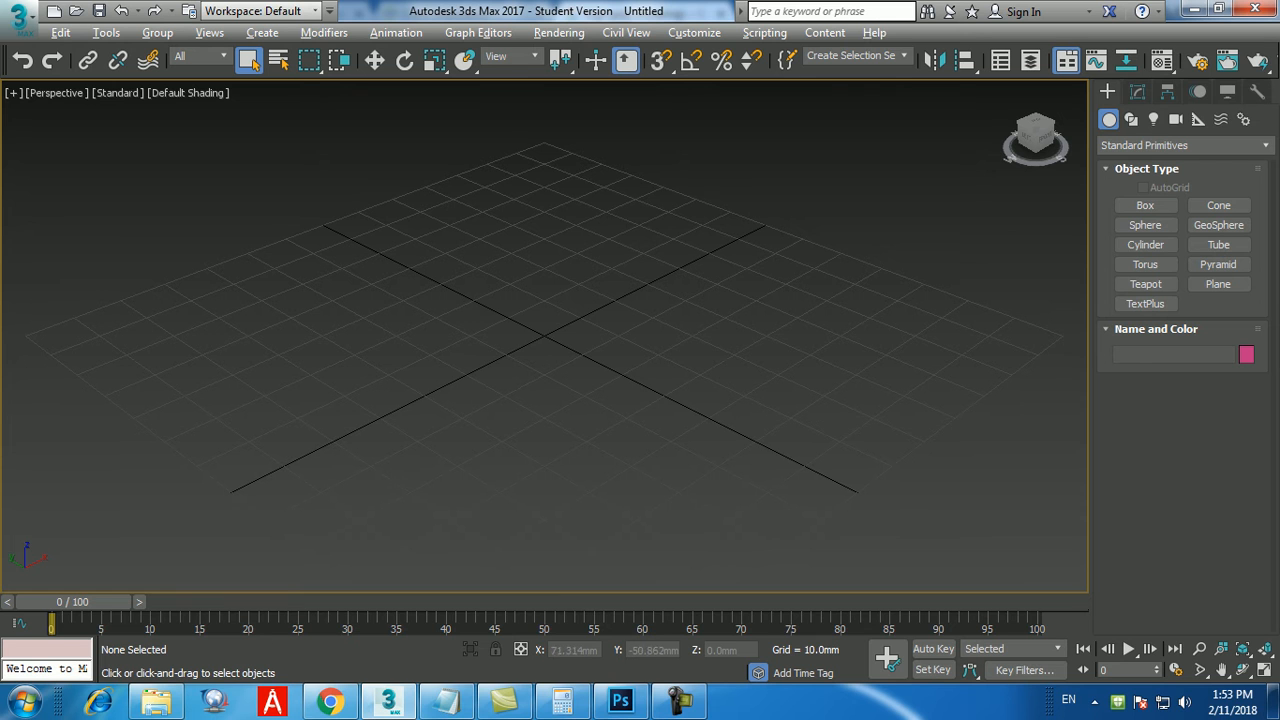
{"action": "left_click", "coordinate": [1145, 225]}
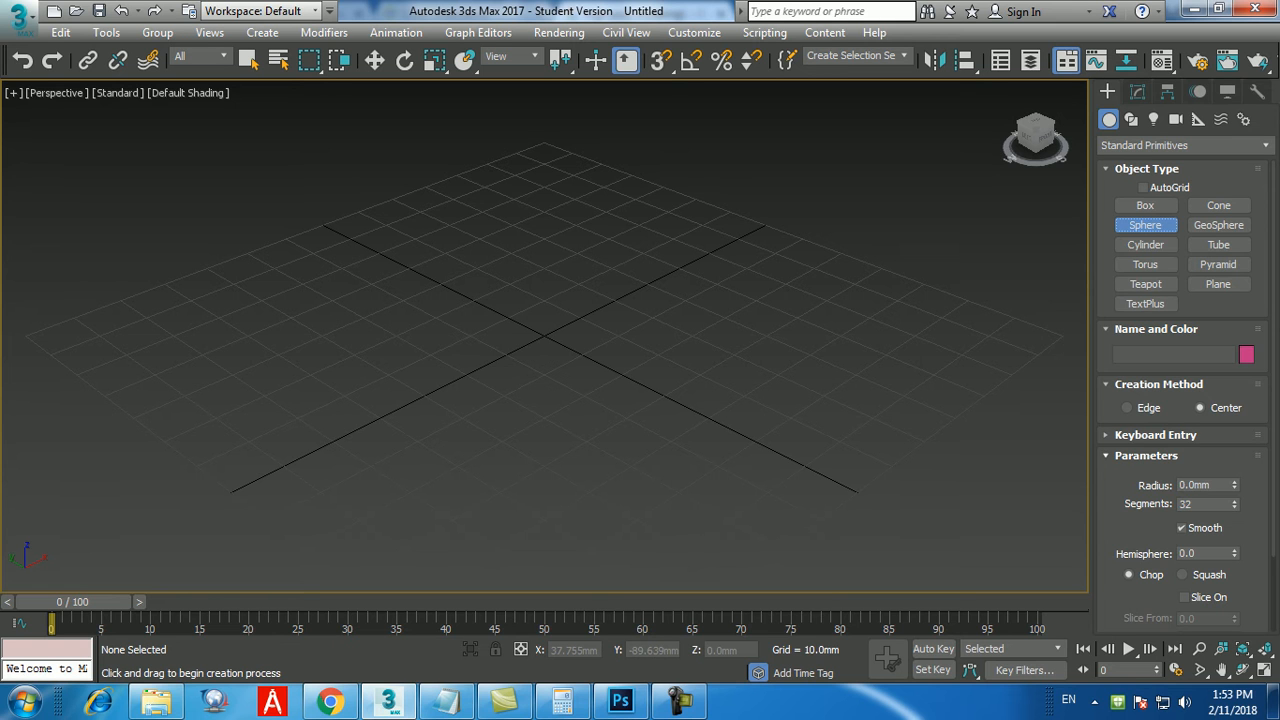
{"action": "left_click", "coordinate": [1155, 435]}
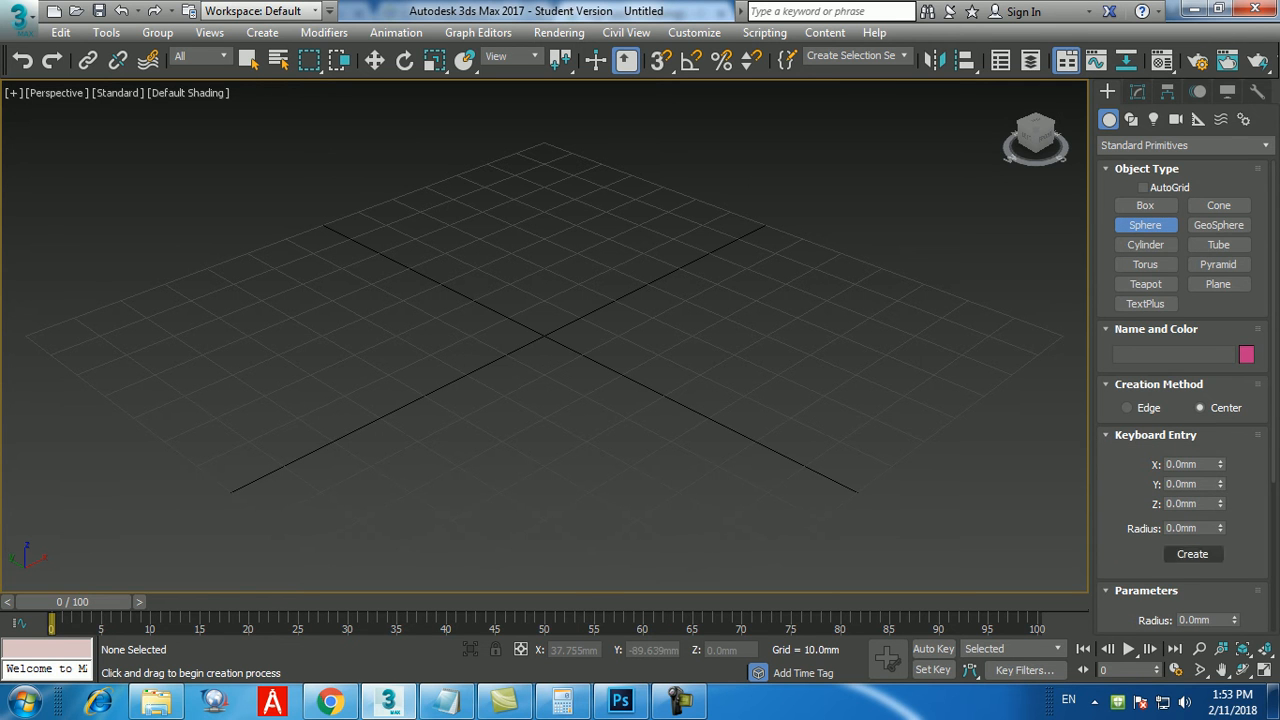
{"action": "left_click_drag", "start_coordinate": [1203, 528], "coordinate": [1160, 528]}
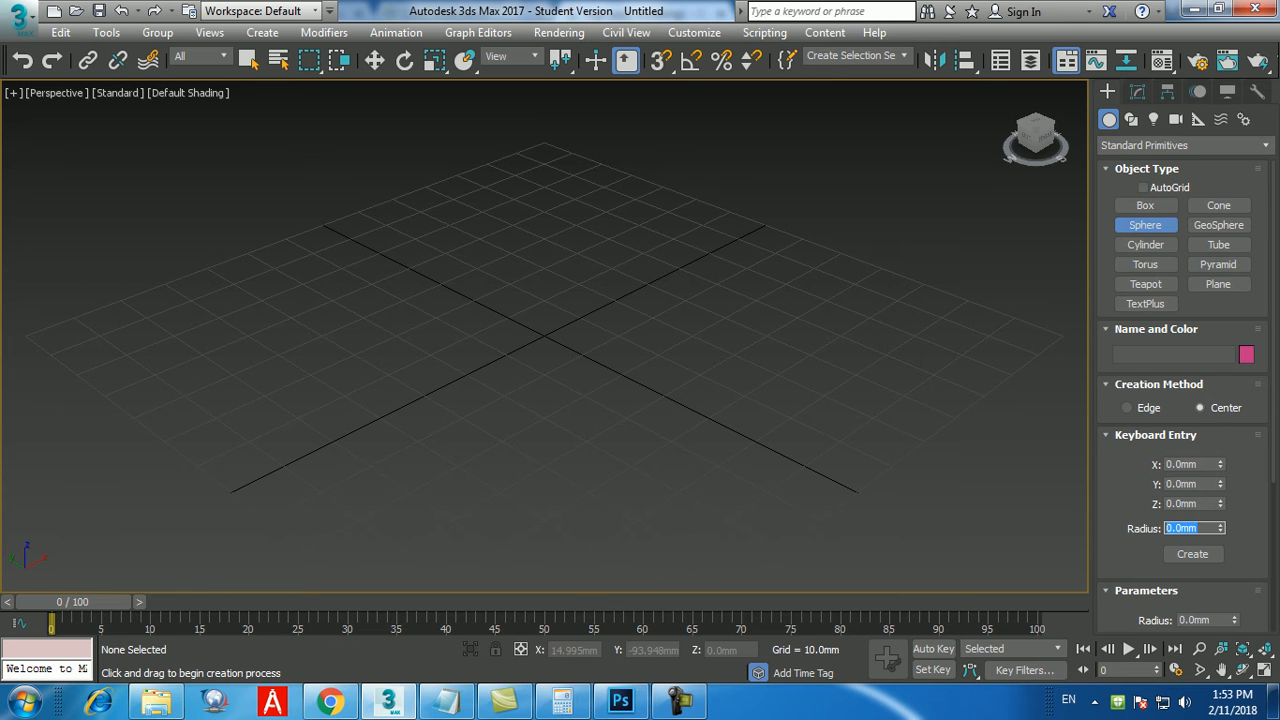
{"action": "type", "text": "400"}
{"action": "key", "text": "Return"}
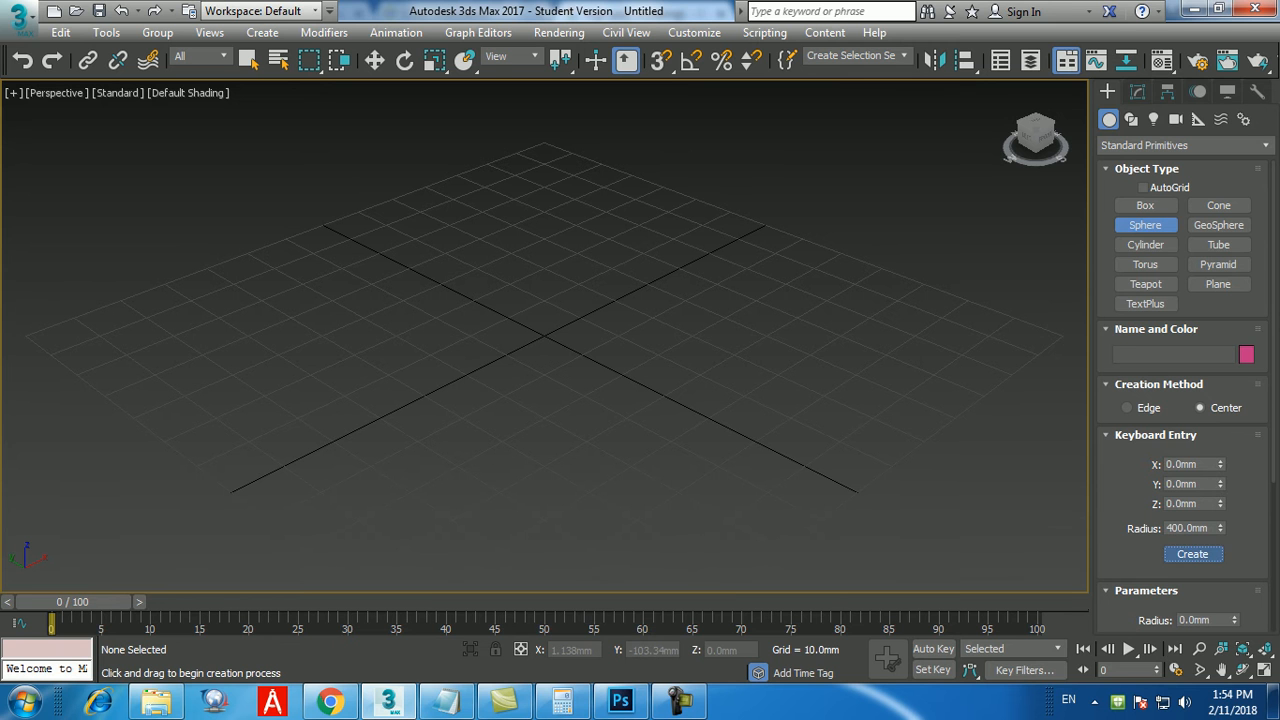
{"action": "left_click", "coordinate": [1192, 553]}
{"action": "scroll", "coordinate": [683, 382], "scroll_direction": "down", "scroll_amount": 3}
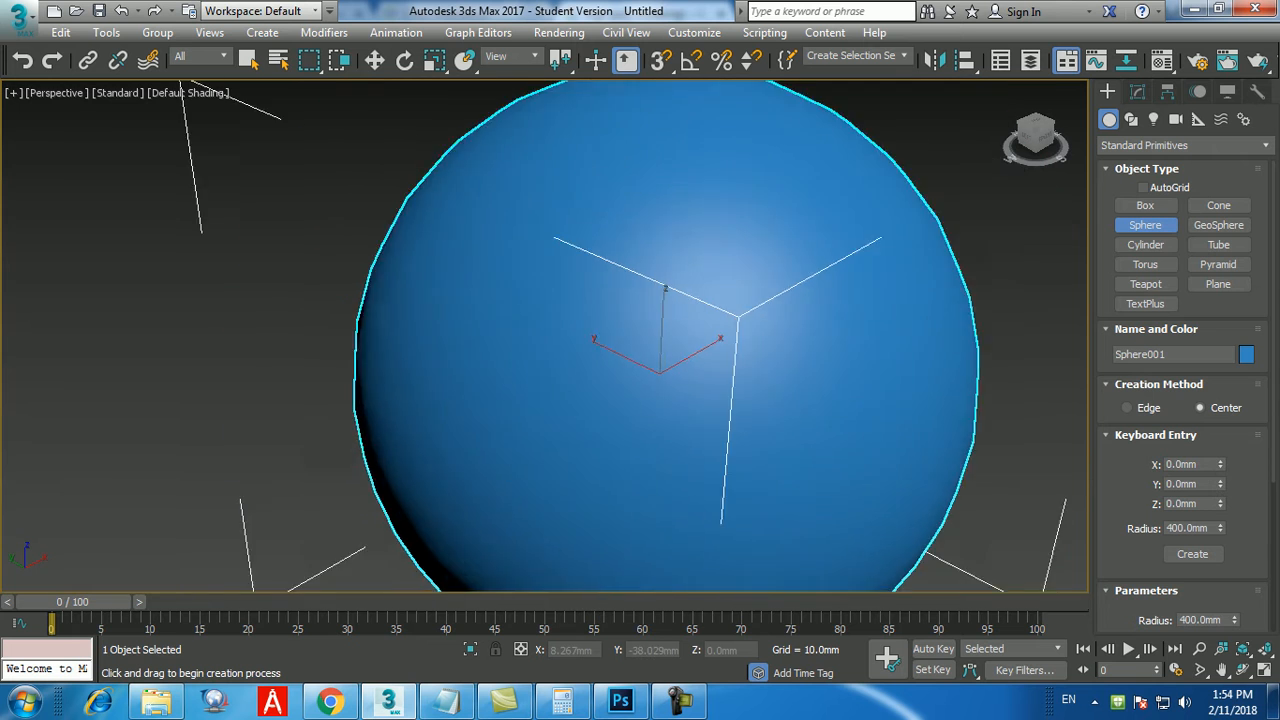
{"action": "middle_click_drag", "start_coordinate": [690, 385], "coordinate": [631, 351]}
{"action": "right_click", "coordinate": [740, 390]}
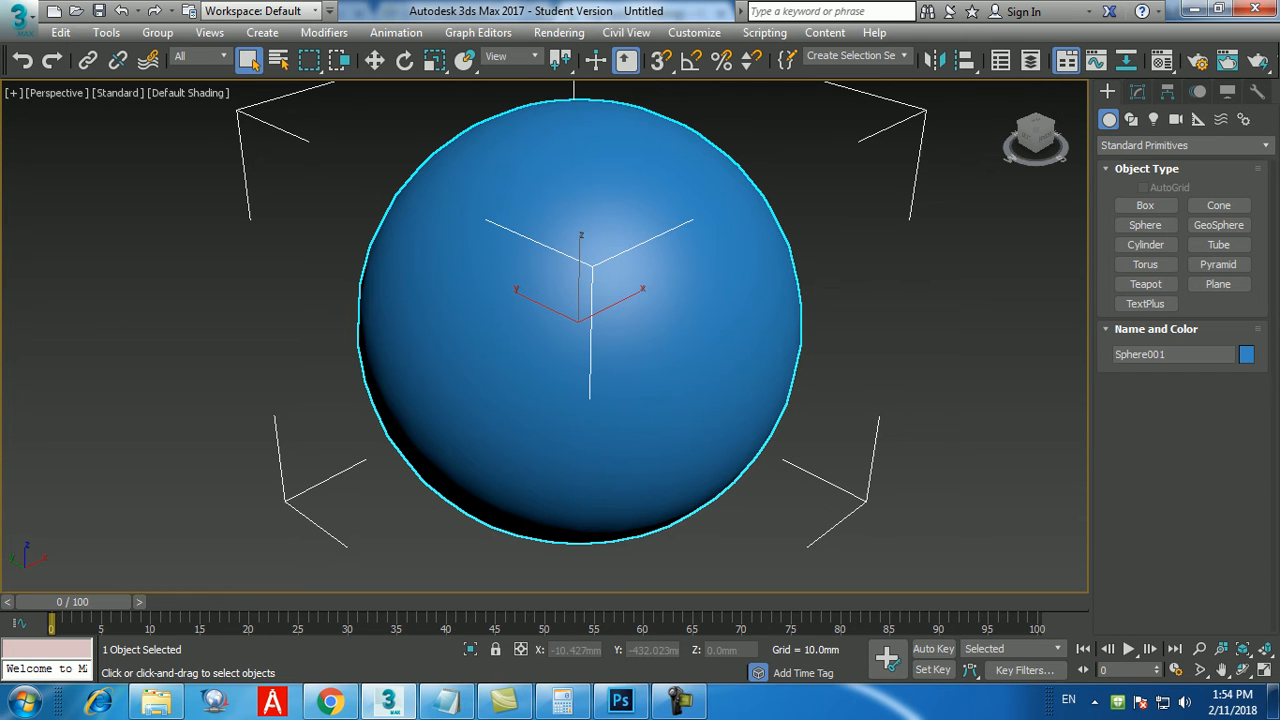
Turn on edged faces display for the sphere in the Perspective viewport.
{"action": "key", "text": "F4"}
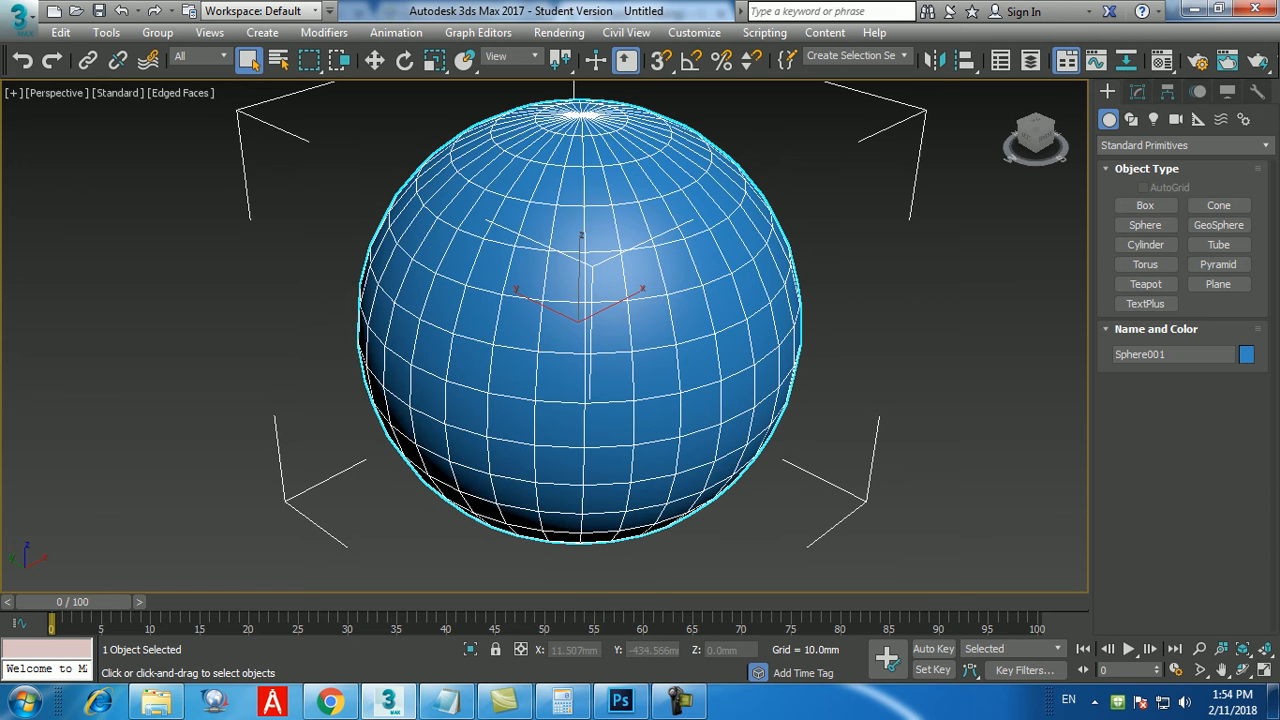
{"action": "middle_click_drag", "start_coordinate": [620, 380], "coordinate": [585, 358], "text": "alt"}
{"action": "middle_click_drag", "start_coordinate": [772, 395], "coordinate": [714, 398]}
{"action": "scroll", "coordinate": [737, 405], "scroll_direction": "down", "scroll_amount": 3}
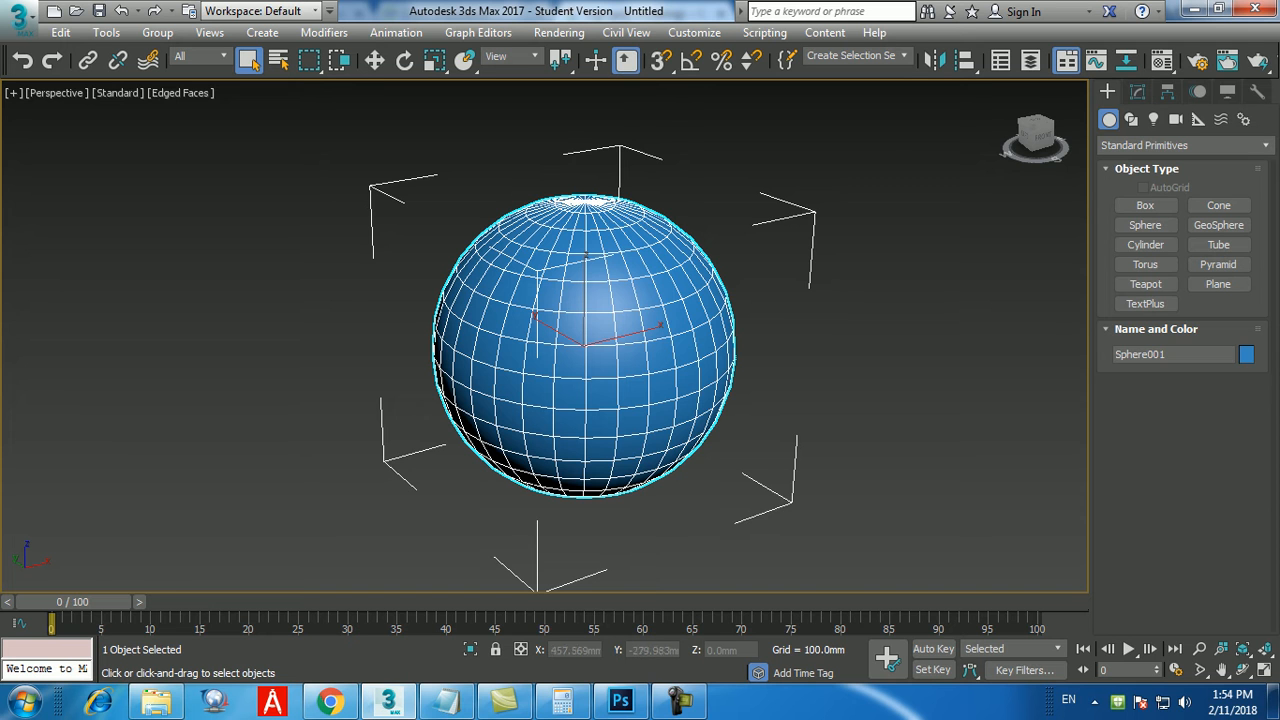
{"action": "middle_click_drag", "start_coordinate": [585, 345], "coordinate": [567, 329]}
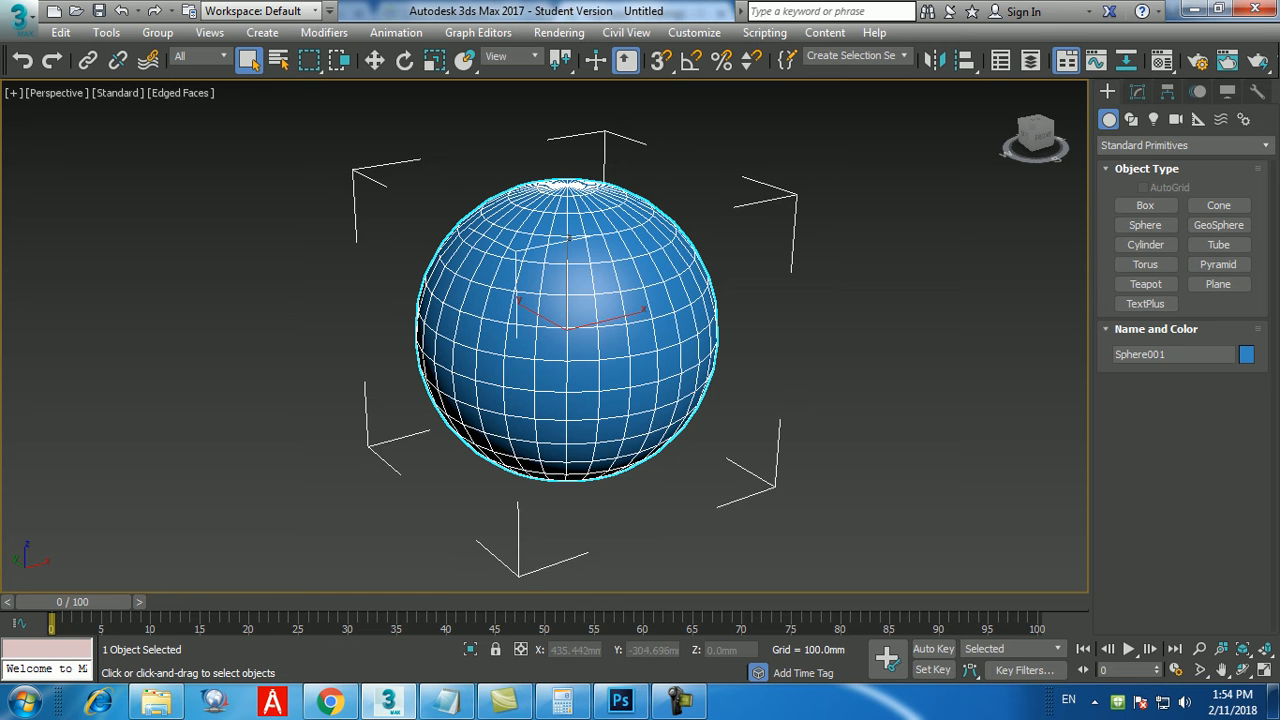
{"action": "middle_click_drag", "start_coordinate": [640, 332], "coordinate": [614, 322]}
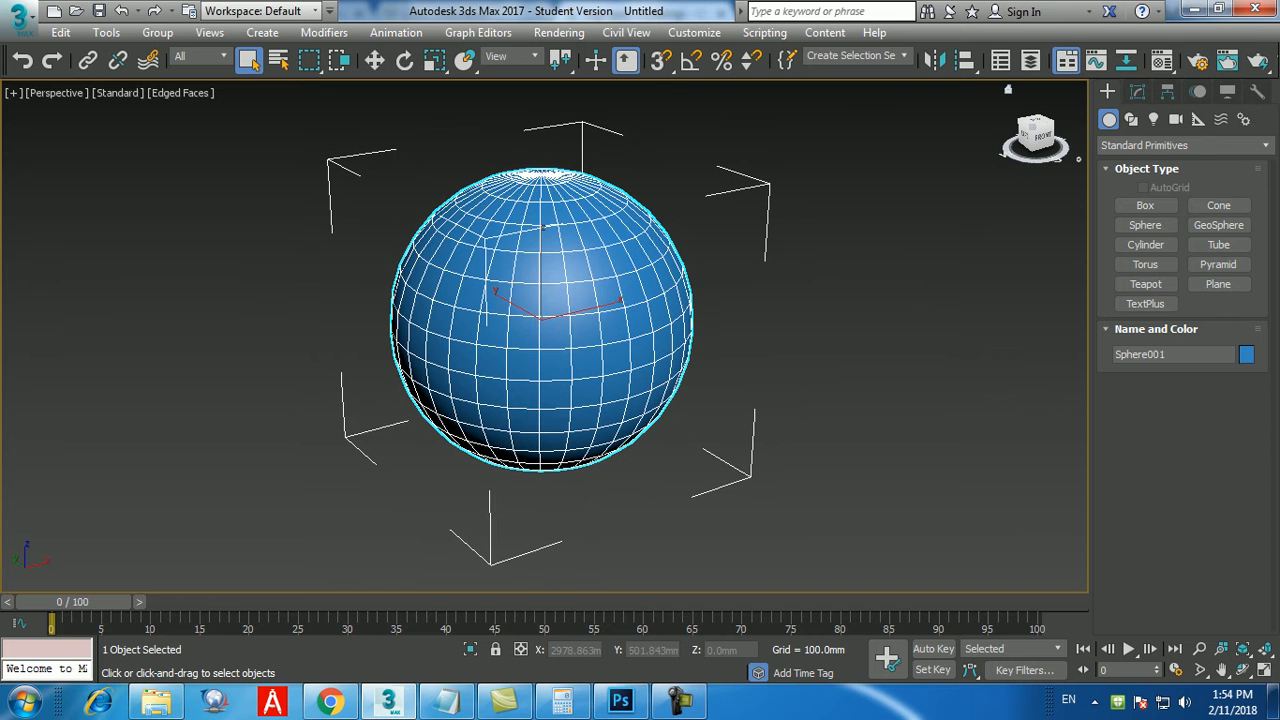
Apply a Slice modifier to the sphere and set its slice type to Remove Top.
{"action": "left_click", "coordinate": [1137, 91]}
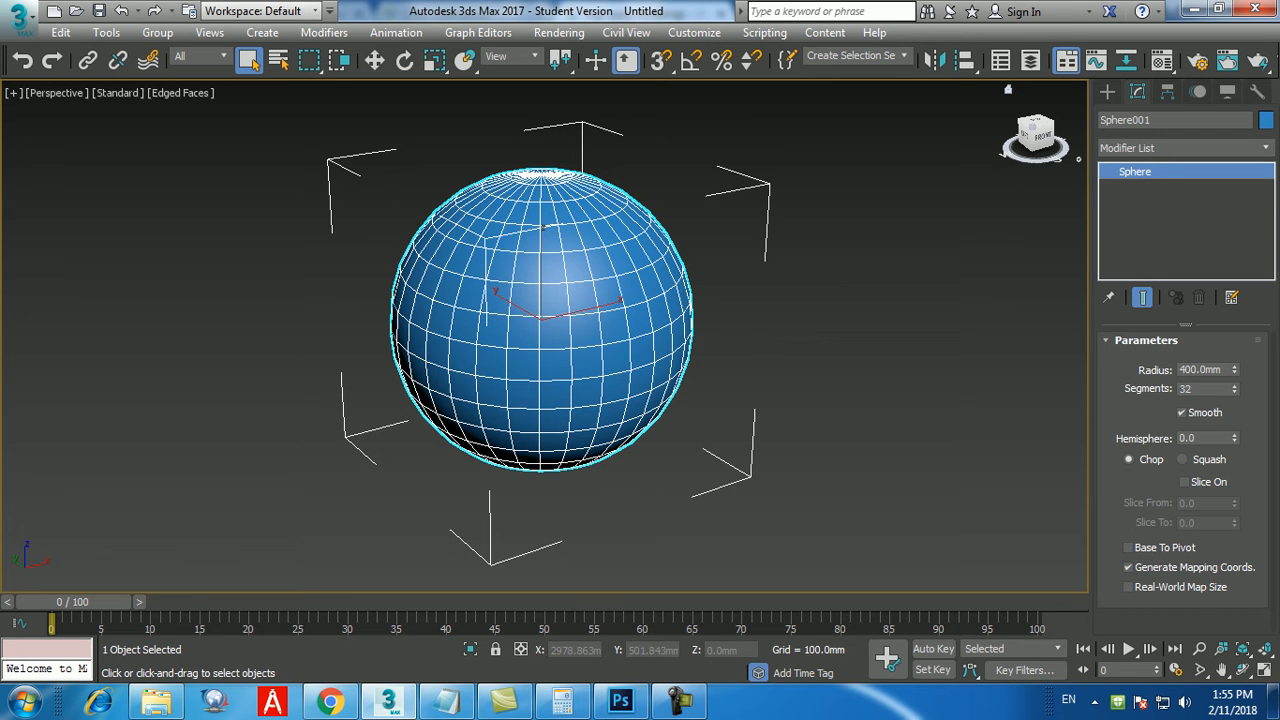
{"action": "left_click", "coordinate": [1185, 147]}
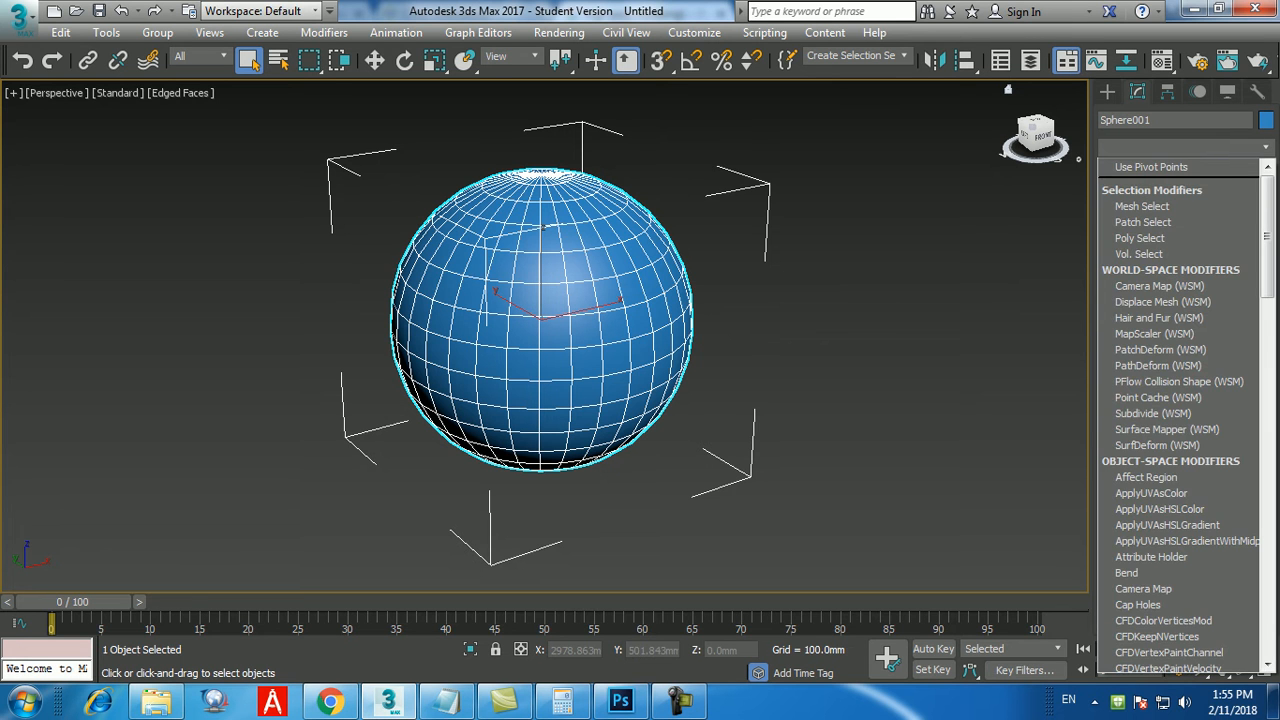
{"action": "type", "text": "sl"}
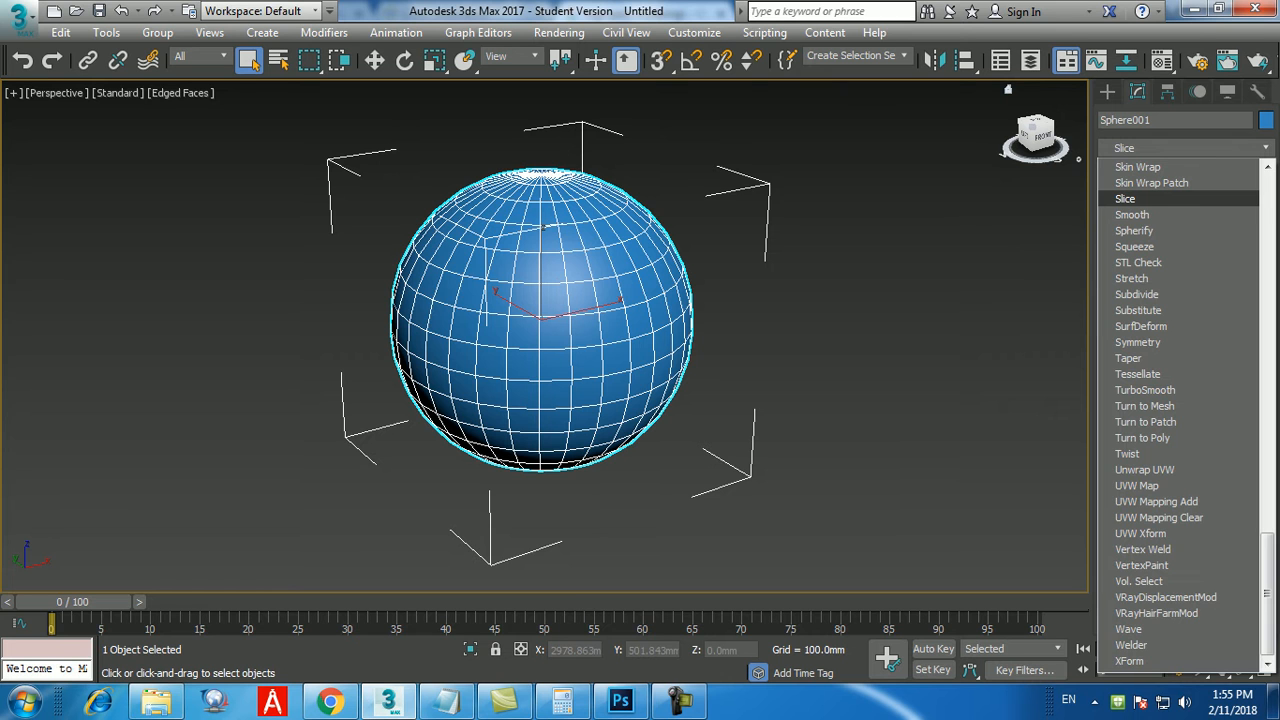
{"action": "key", "text": "Return"}
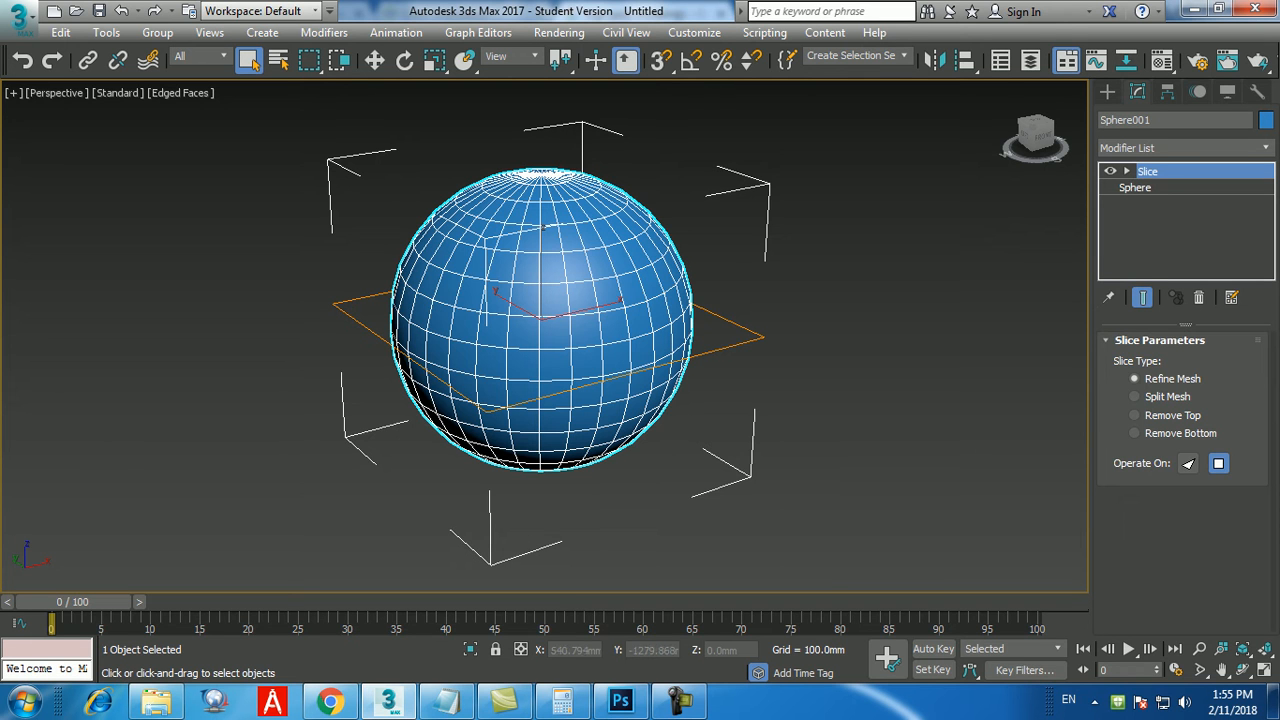
{"action": "left_click", "coordinate": [1134, 415]}
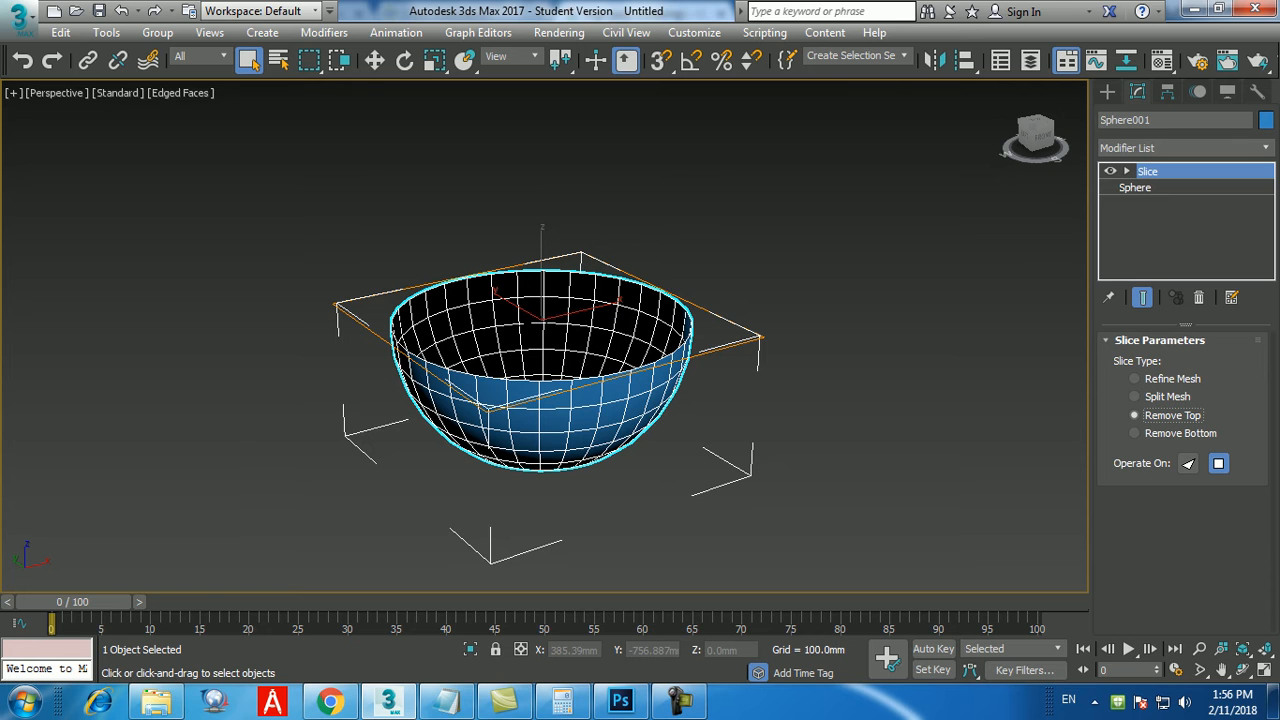
{"action": "left_click", "coordinate": [681, 703]}
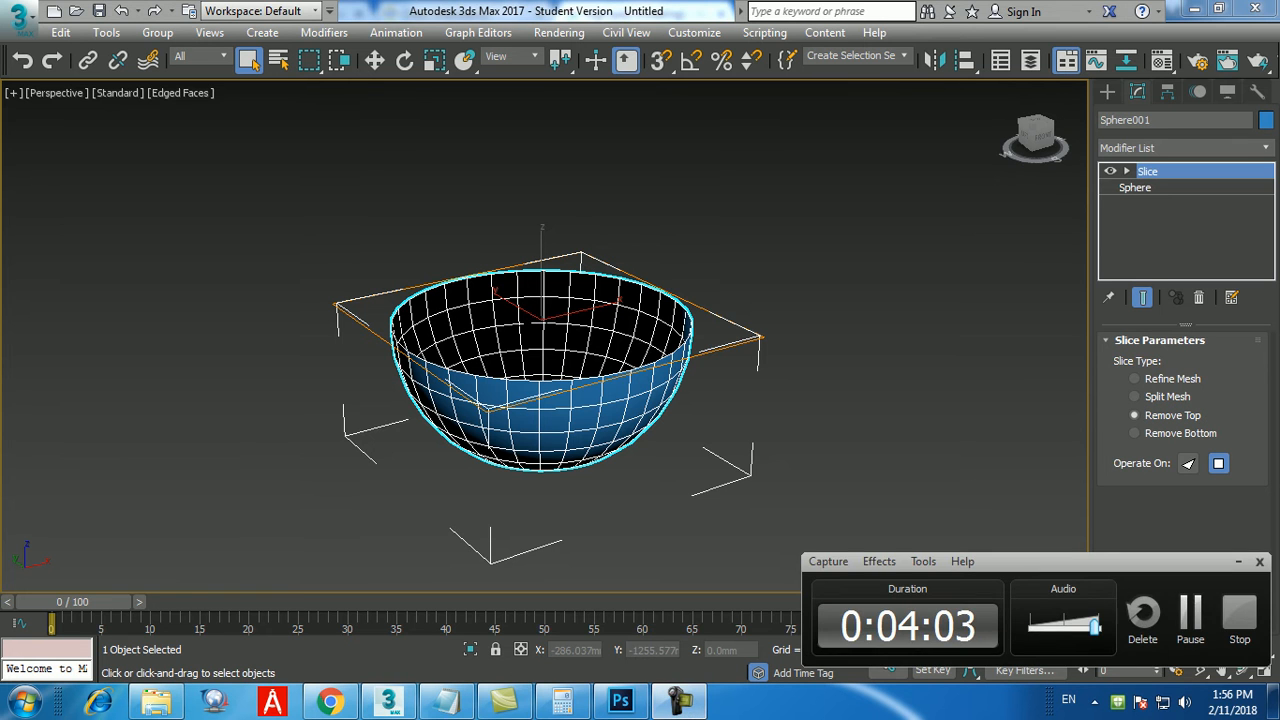
{"action": "left_click", "coordinate": [1190, 613]}
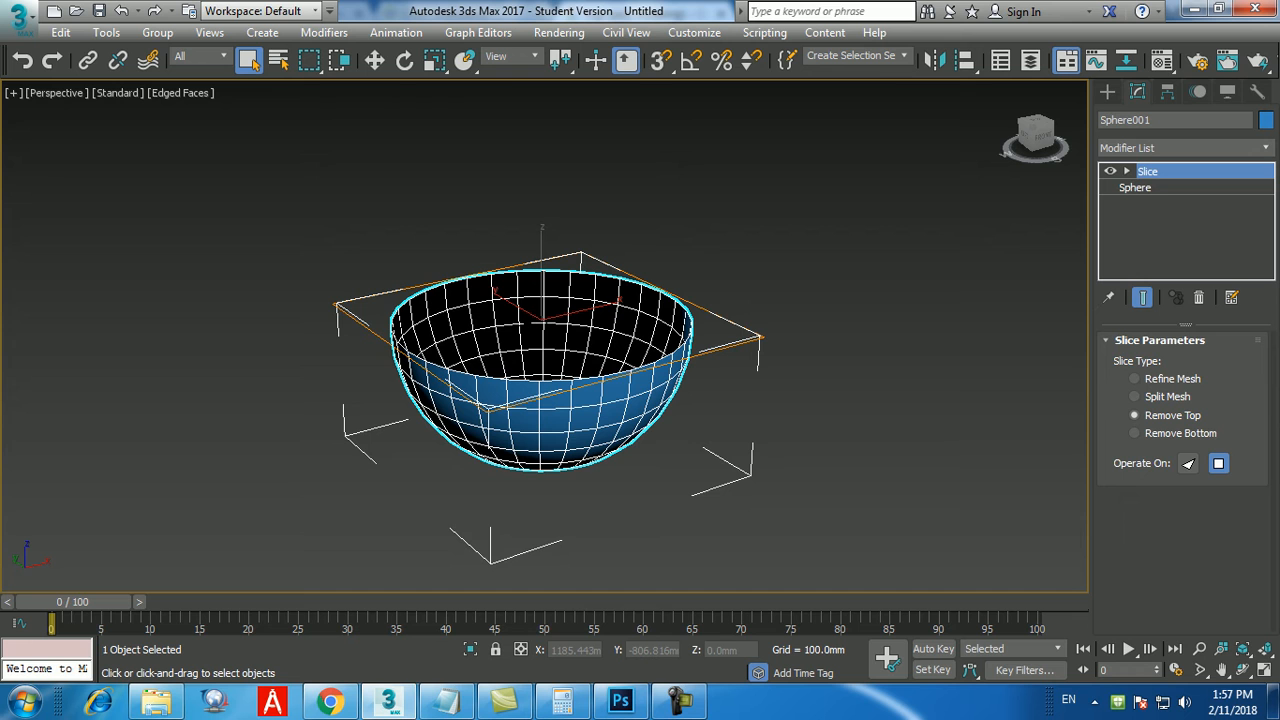
Move the Slice modifier's slice plane to a Z position of 200 mm.
{"action": "left_click", "coordinate": [1127, 171]}
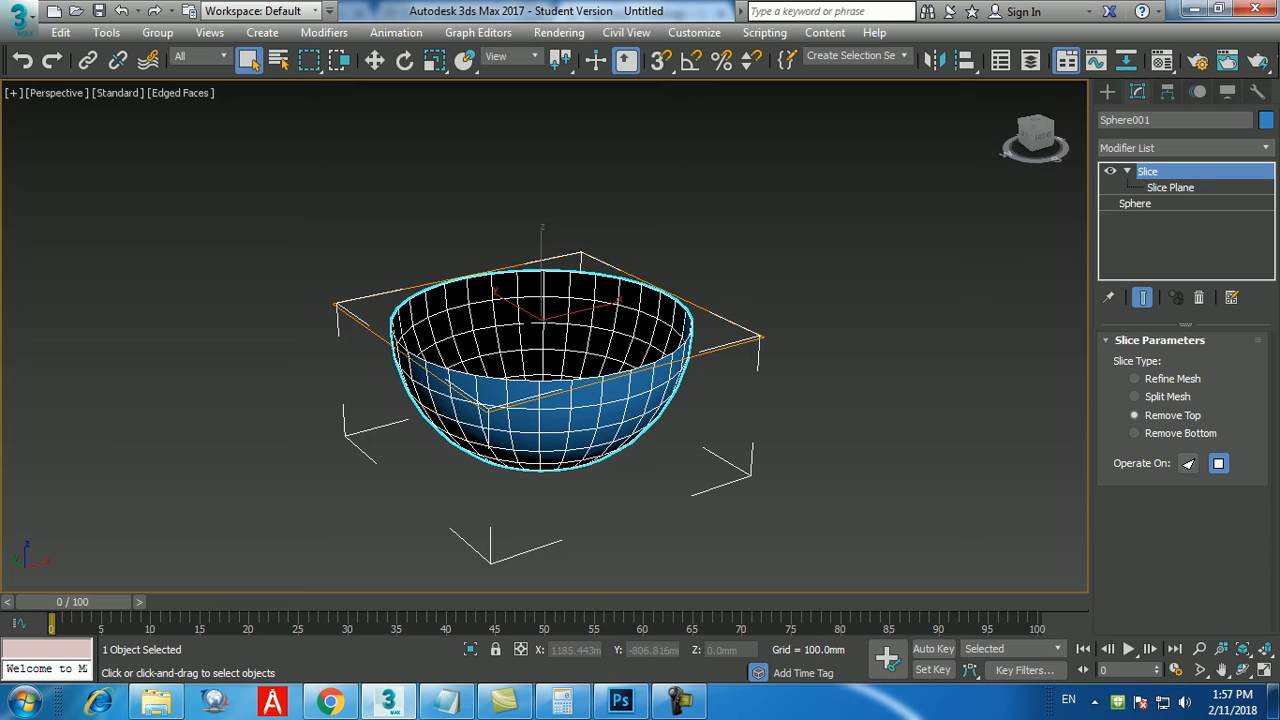
{"action": "left_click", "coordinate": [1170, 188]}
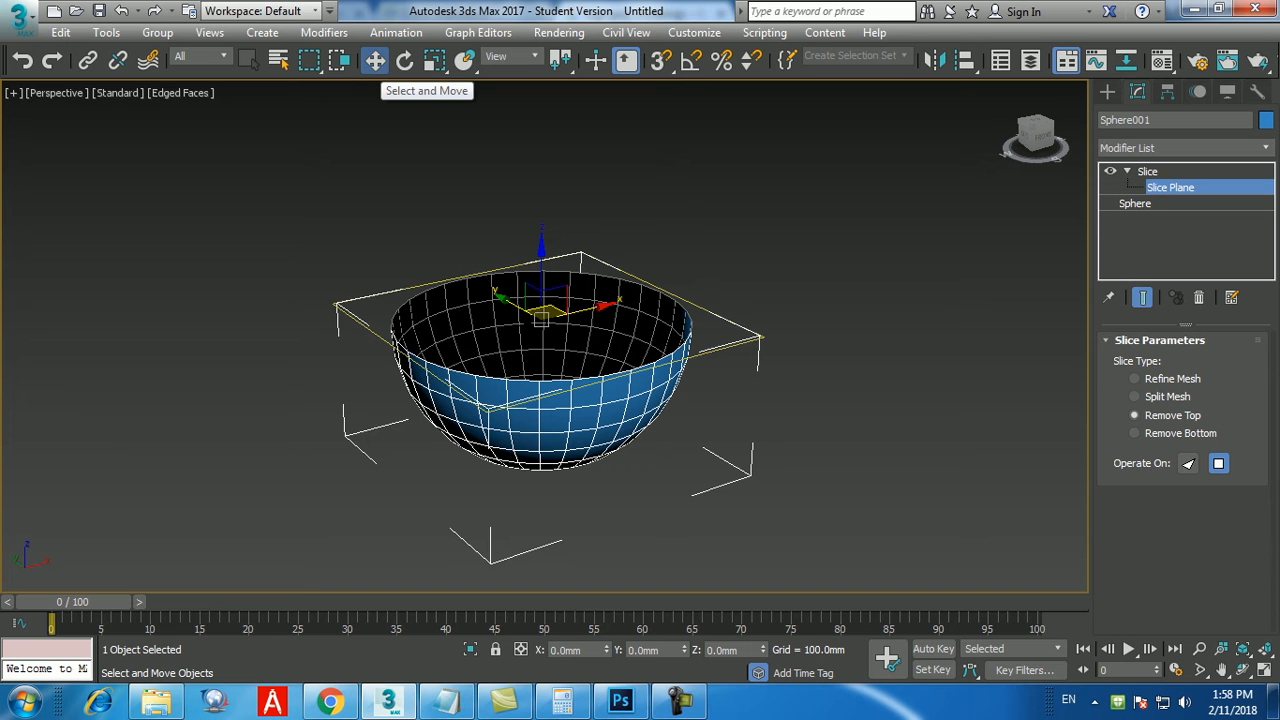
{"action": "left_click_drag", "start_coordinate": [741, 650], "coordinate": [708, 650]}
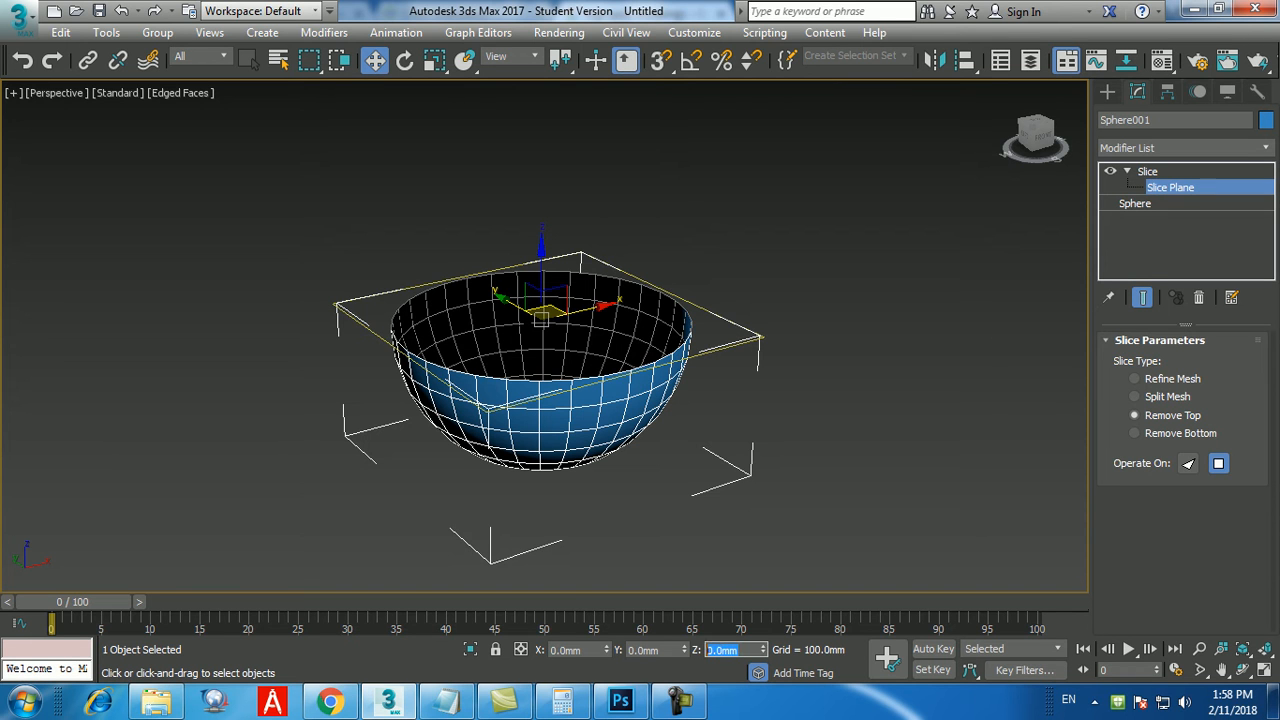
{"action": "type", "text": "200"}
{"action": "key", "text": "Return"}
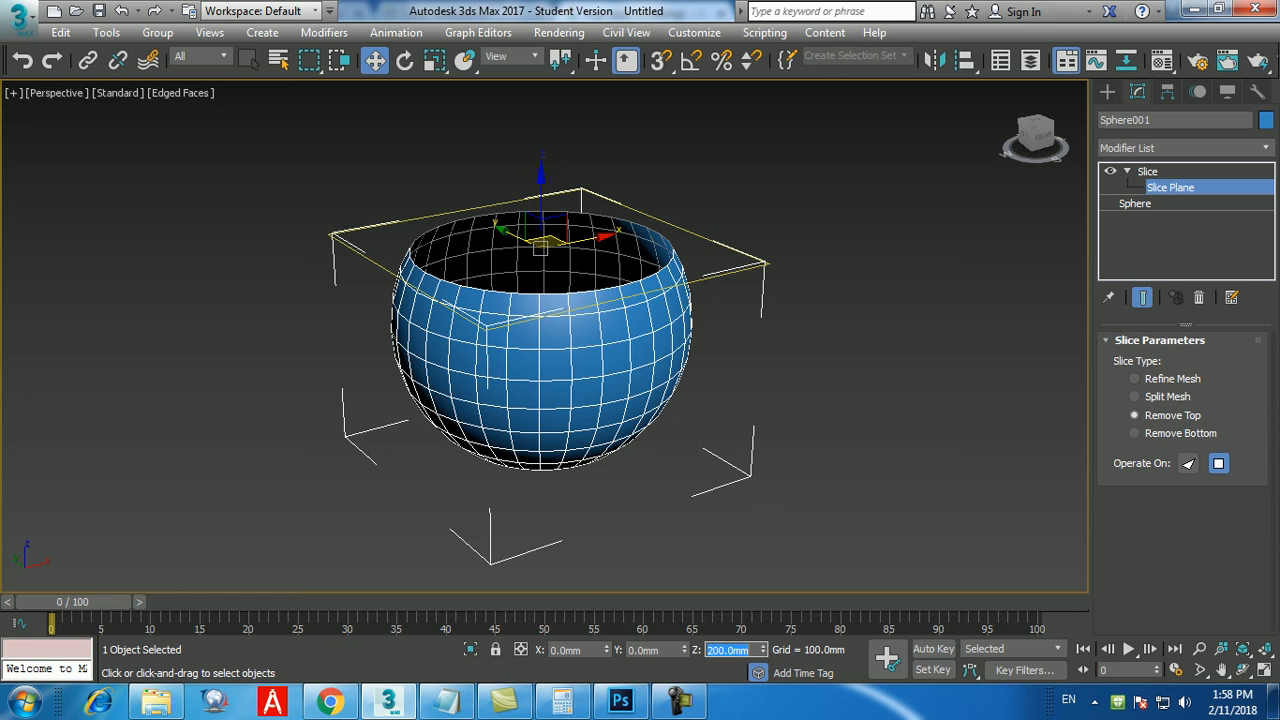
{"action": "key", "text": "Return"}
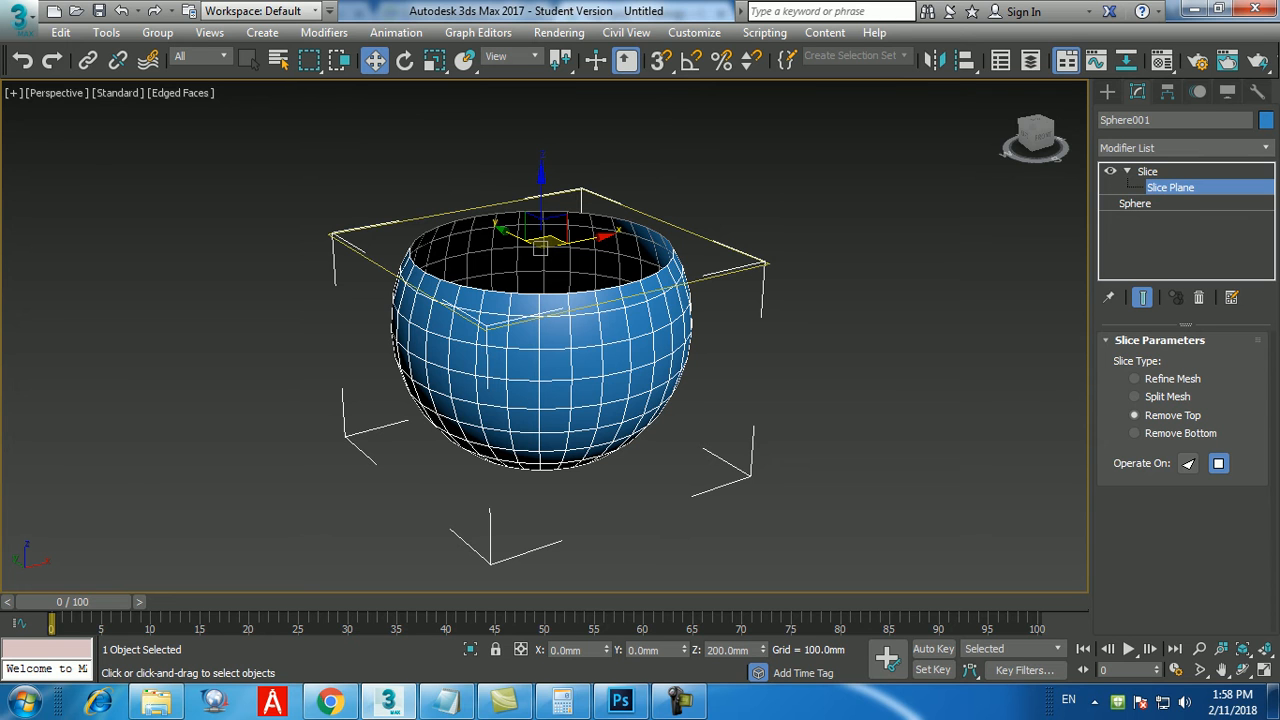
{"action": "double_click", "coordinate": [728, 650]}
Rotate the slice plane 60 degrees about the X axis to cut the sphere at an angle.
{"action": "left_click", "coordinate": [404, 60]}
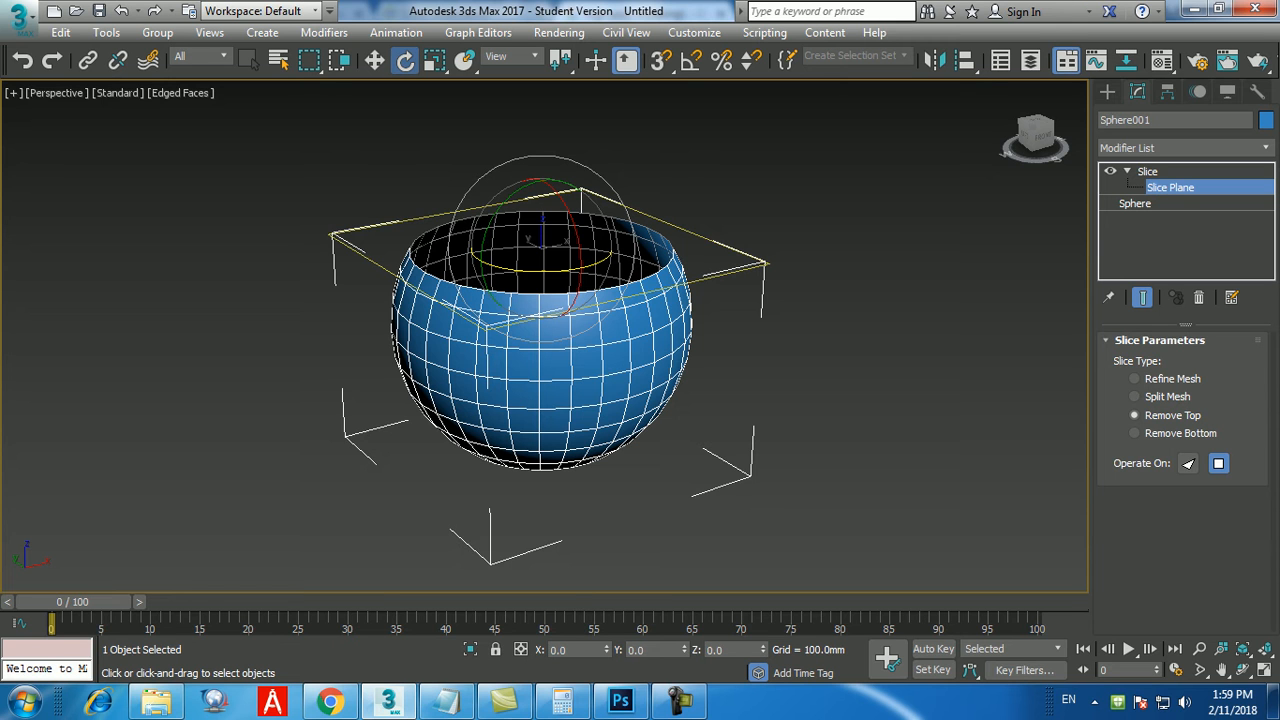
{"action": "left_click", "coordinate": [552, 650]}
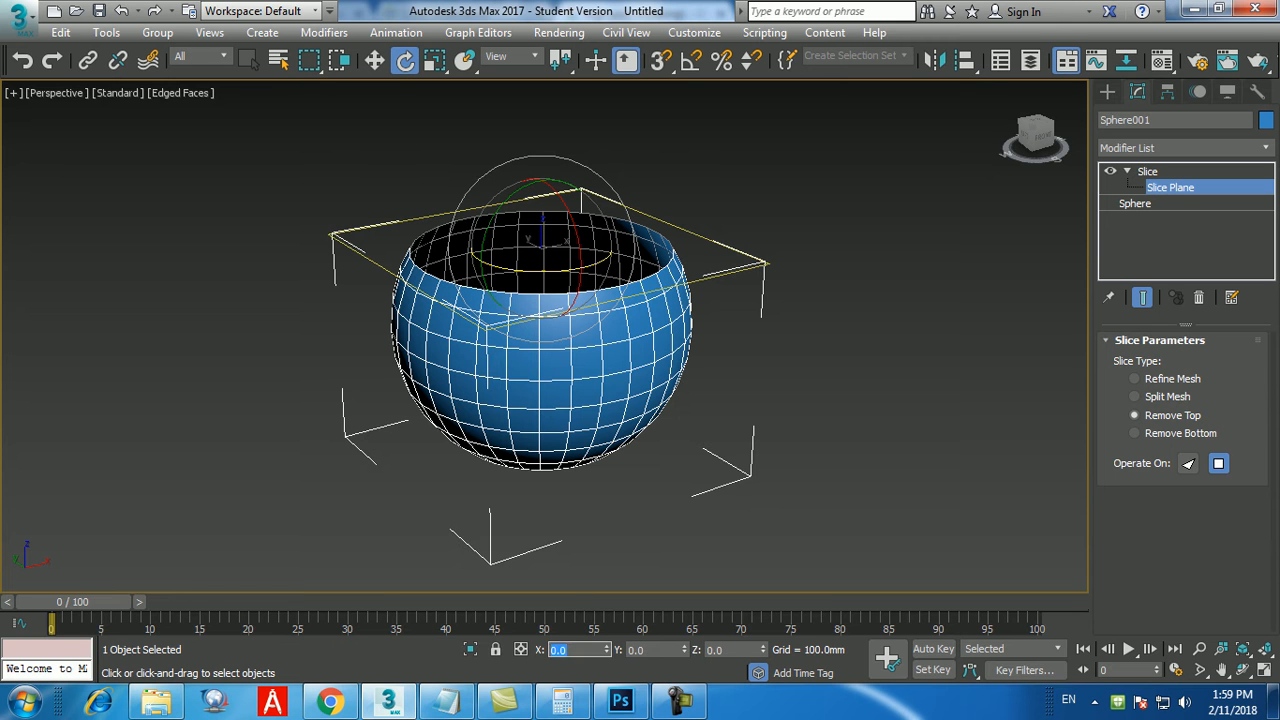
{"action": "type", "text": "60"}
{"action": "key", "text": "Return"}
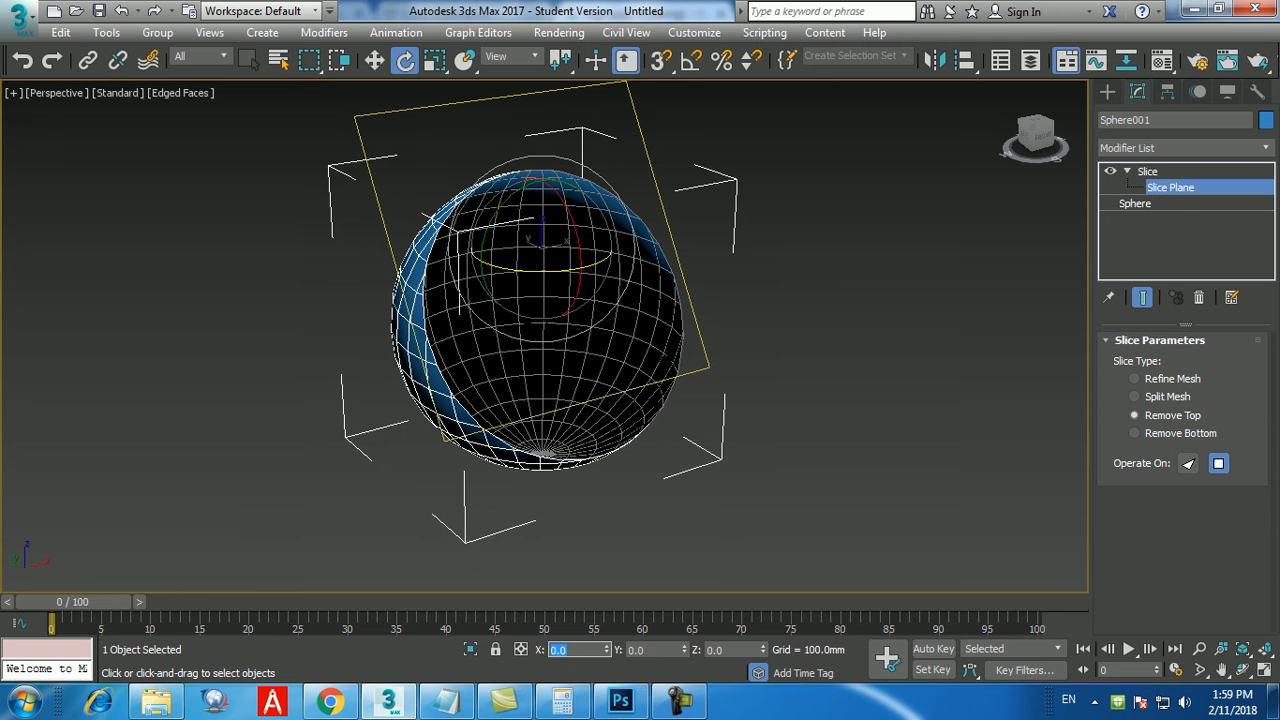
{"action": "middle_click_drag", "start_coordinate": [545, 400], "coordinate": [632, 373], "text": "alt"}
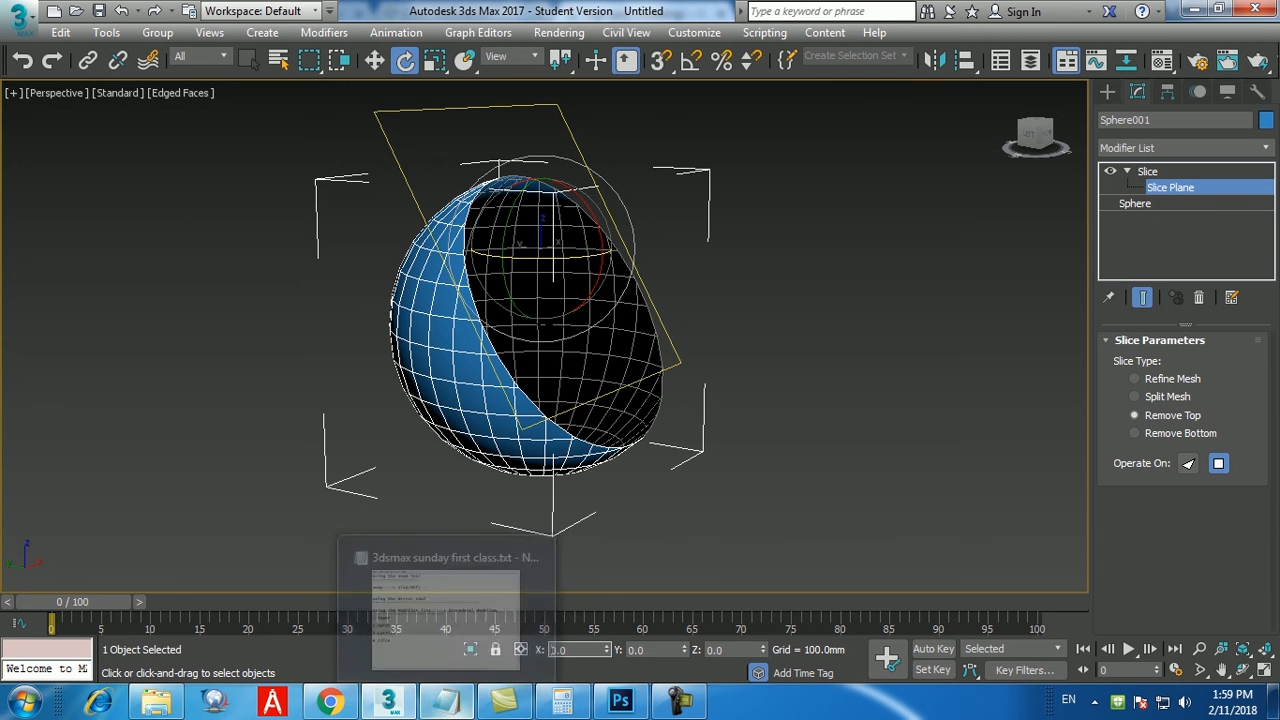
Switch to the Notepad class notes, add the line "5.shell" below "4.slice", and return to 3ds Max.
{"action": "left_click", "coordinate": [447, 702]}
{"action": "key", "text": "Return"}
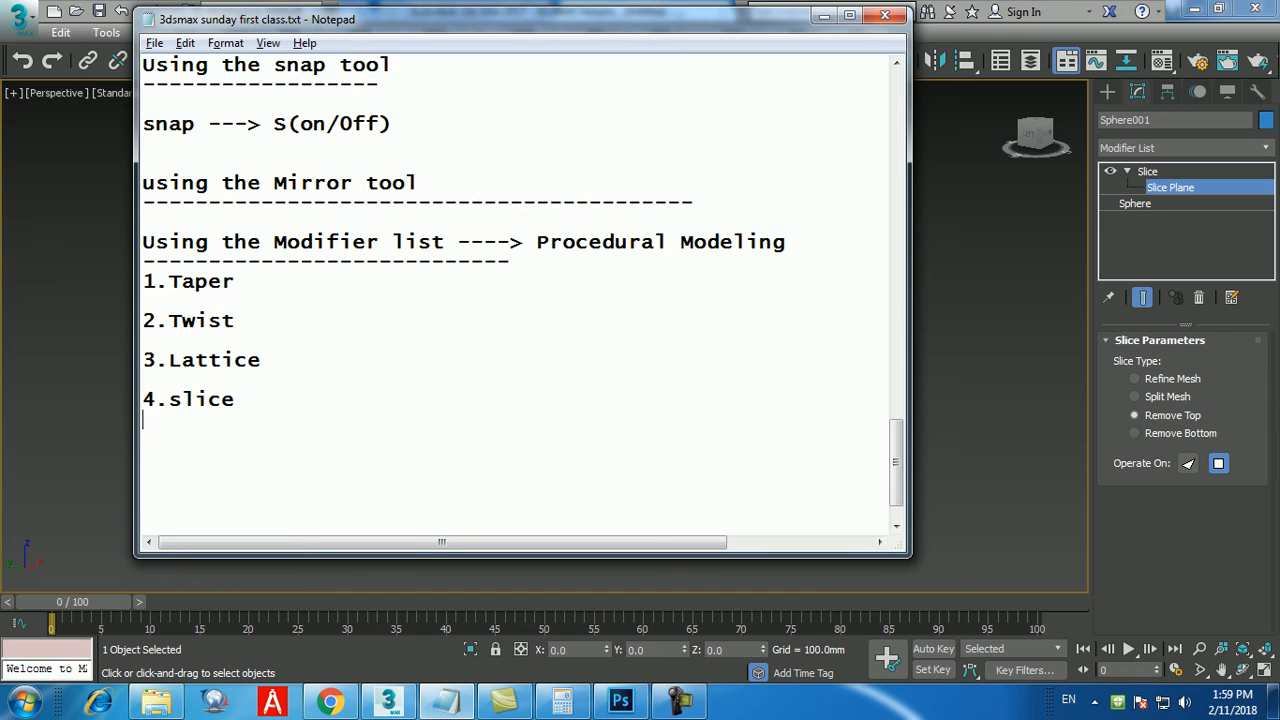
{"action": "type", "text": "5.shell"}
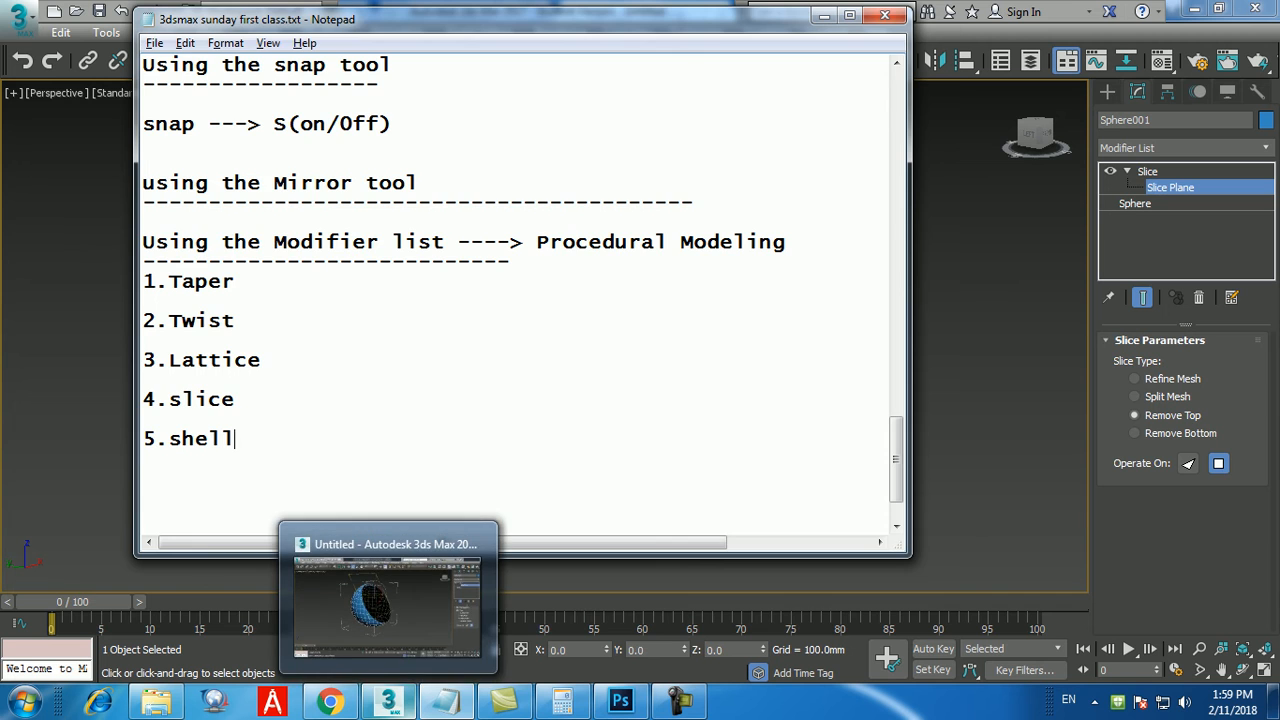
{"action": "left_click", "coordinate": [380, 560]}
Apply a Shell modifier on top of the Slice modifier to give the cut sphere thickness.
{"action": "scroll", "coordinate": [470, 390], "scroll_direction": "up", "scroll_amount": 10}
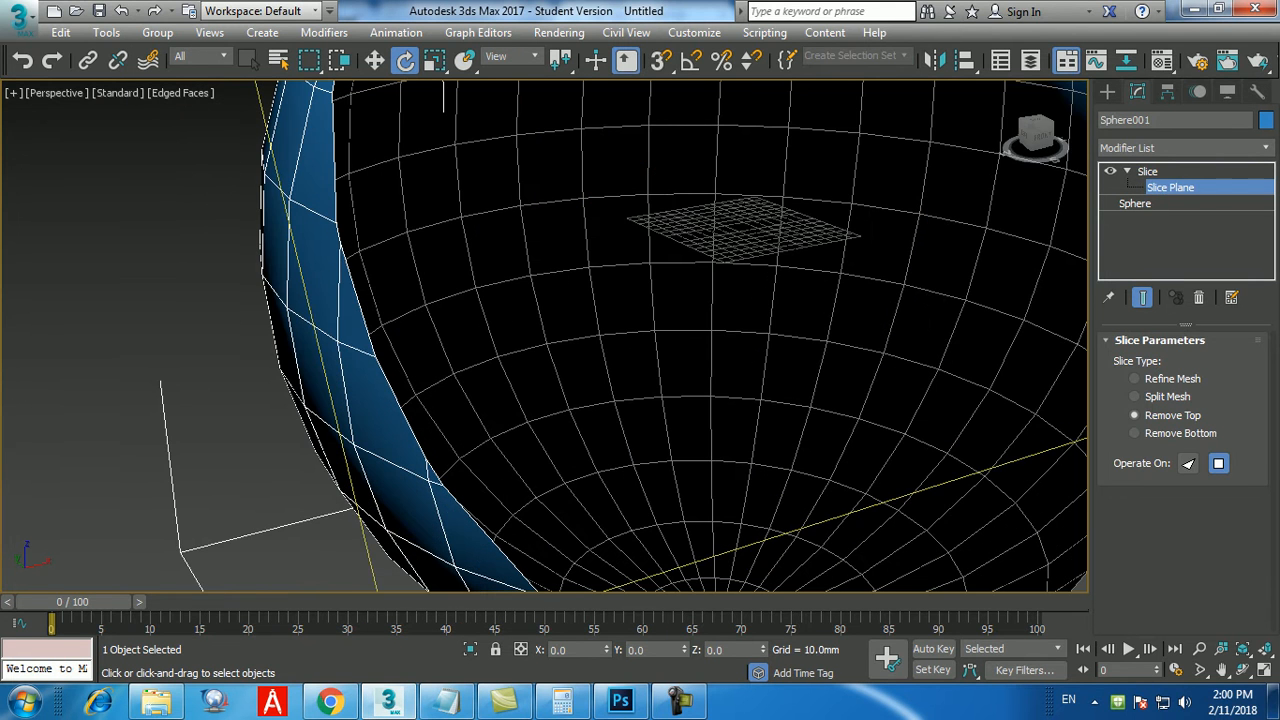
{"action": "scroll", "coordinate": [460, 425], "scroll_direction": "down", "scroll_amount": 6}
{"action": "scroll", "coordinate": [460, 425], "scroll_direction": "up", "scroll_amount": 4}
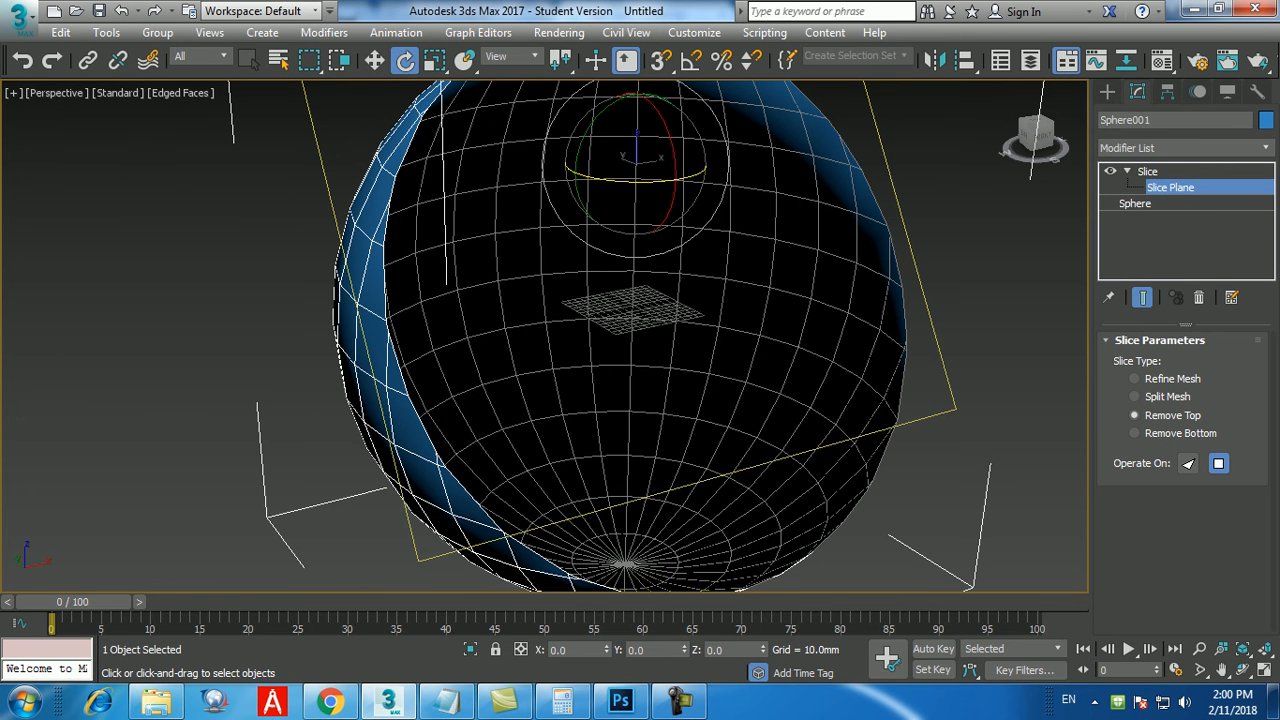
{"action": "scroll", "coordinate": [480, 410], "scroll_direction": "down", "scroll_amount": 3}
{"action": "middle_click_drag", "start_coordinate": [480, 410], "coordinate": [570, 370], "text": "alt"}
{"action": "left_click", "coordinate": [1186, 148]}
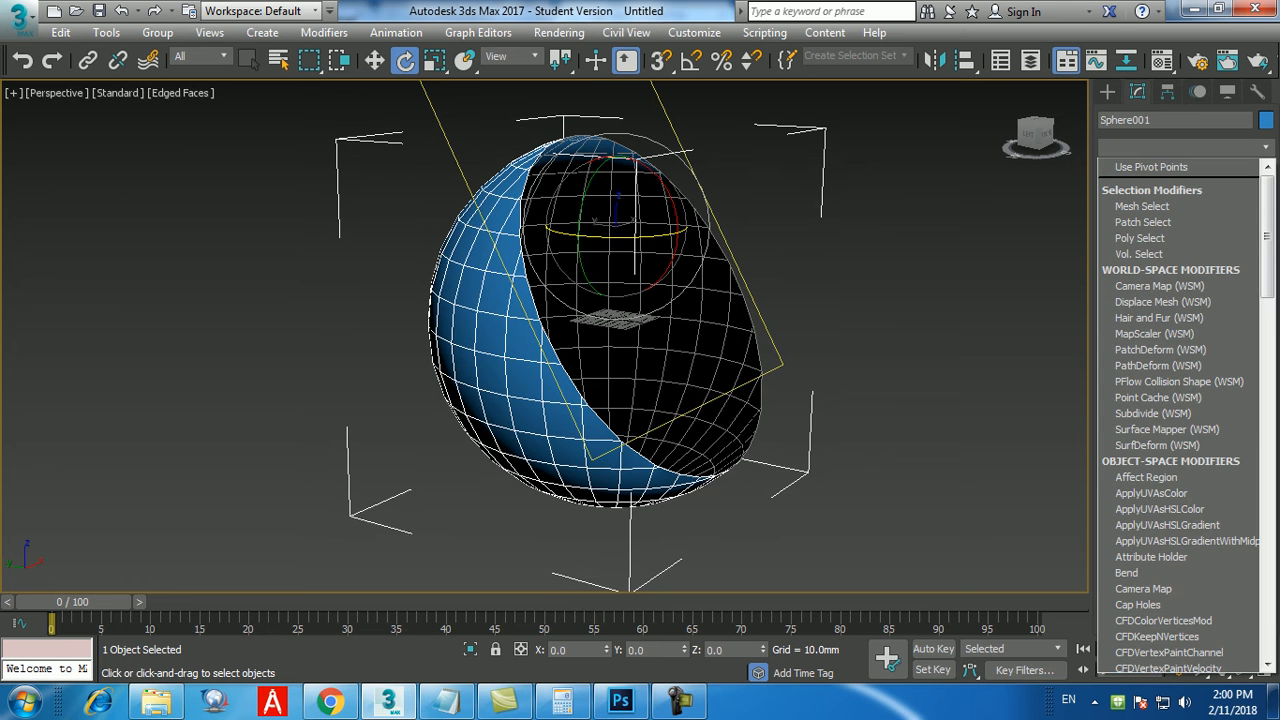
{"action": "type", "text": "sh"}
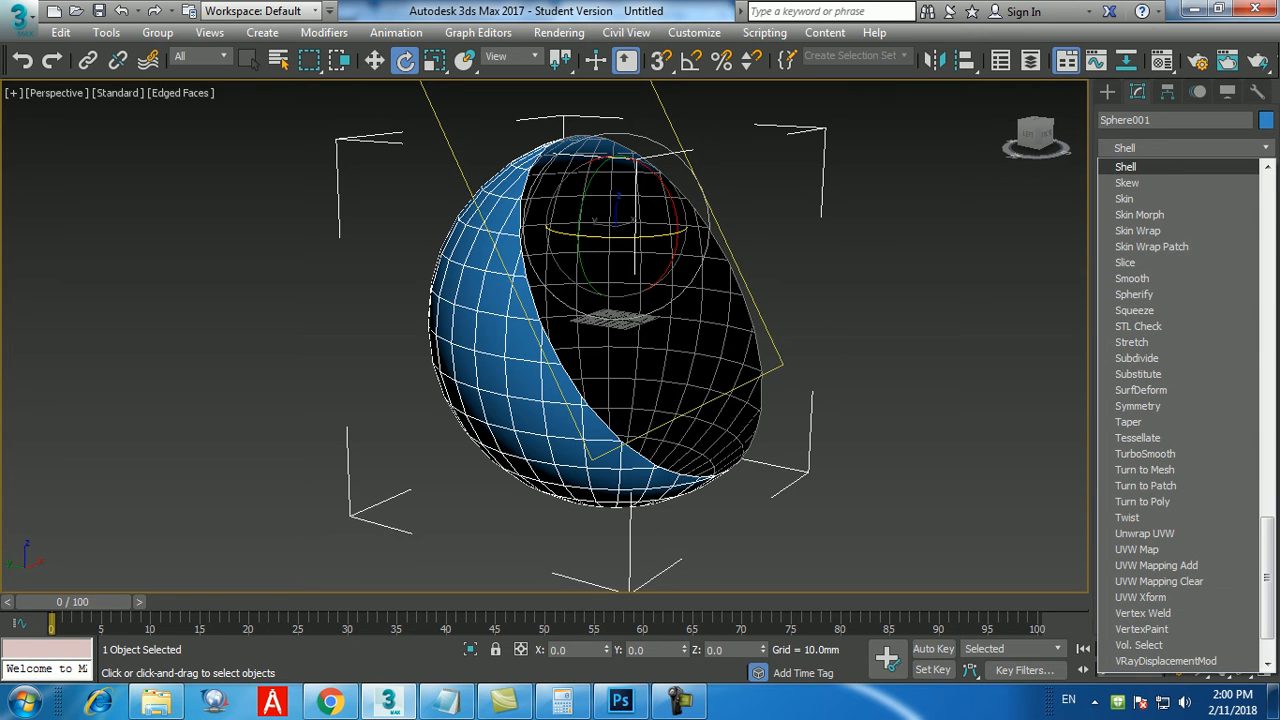
{"action": "key", "text": "Return"}
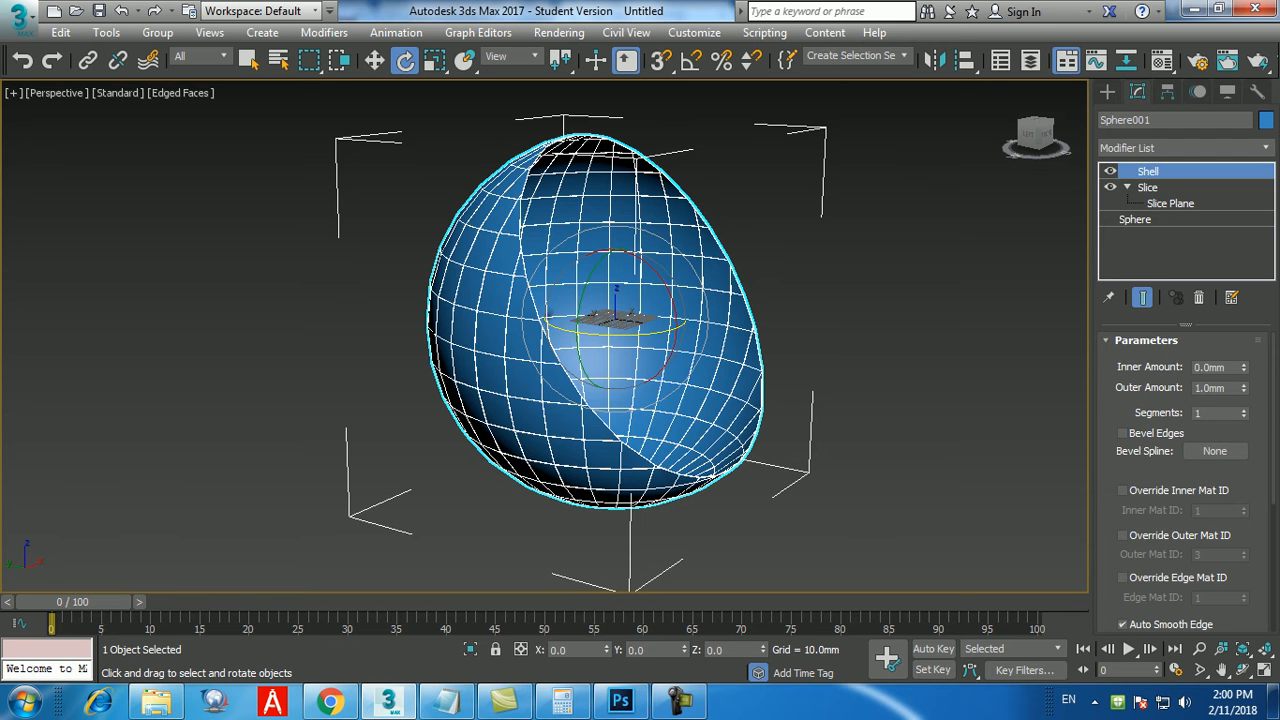
Set the Shell modifier's outer amount to 30 mm and check the wall thickness along the sphere's cut rim.
{"action": "double_click", "coordinate": [1210, 388]}
{"action": "double_click", "coordinate": [1210, 367]}
{"action": "double_click", "coordinate": [1197, 388]}
{"action": "type", "text": "30"}
{"action": "key", "text": "Return"}
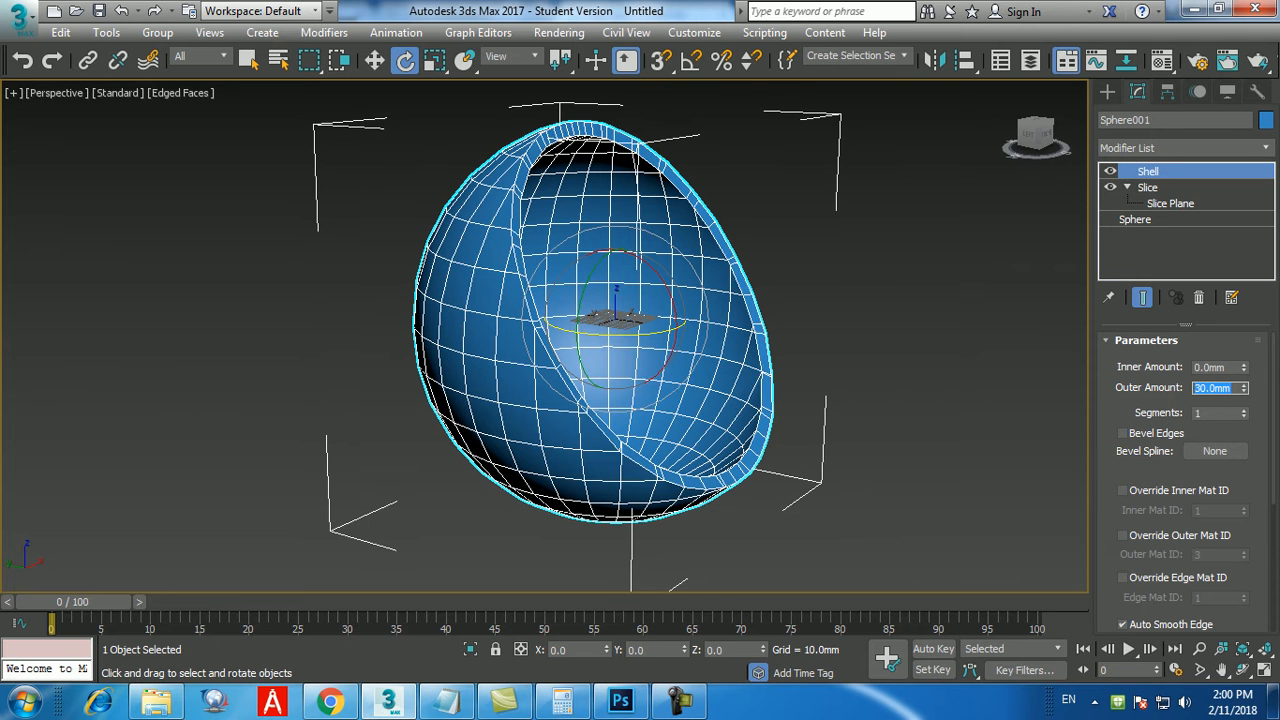
{"action": "middle_click_drag", "start_coordinate": [640, 380], "coordinate": [590, 392], "text": "alt"}
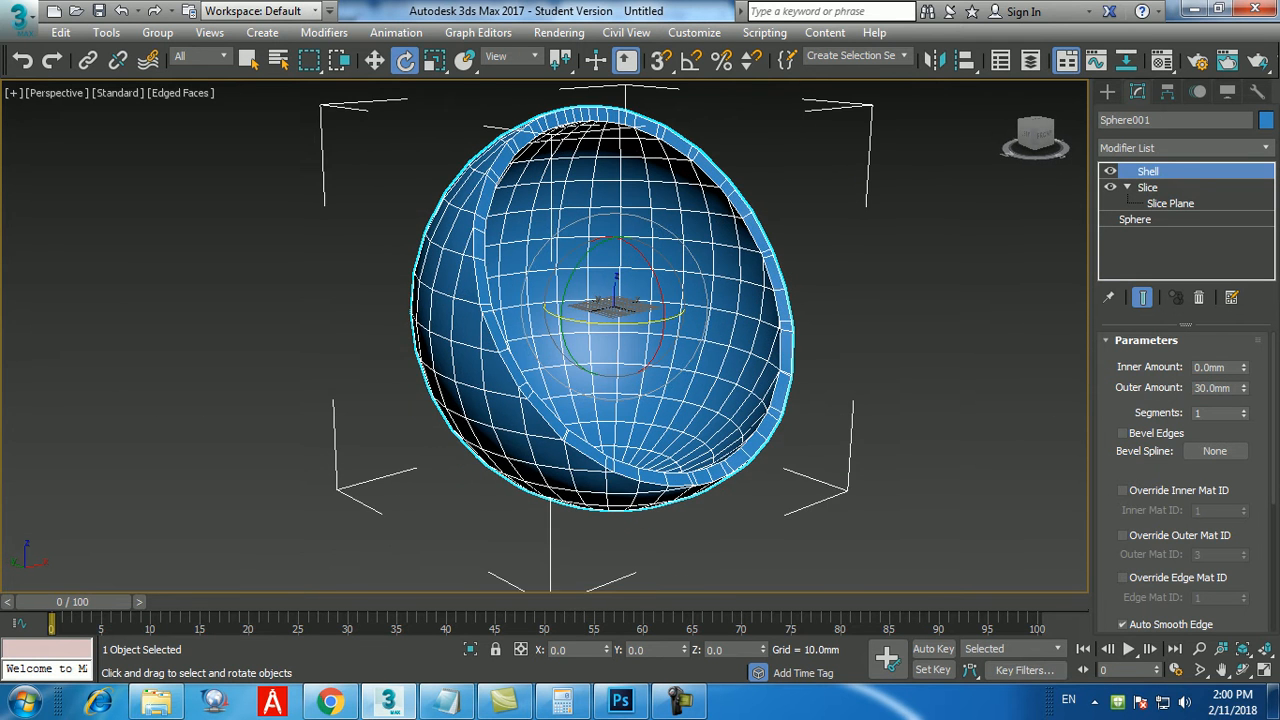
{"action": "scroll", "coordinate": [589, 447], "scroll_direction": "up", "scroll_amount": 5}
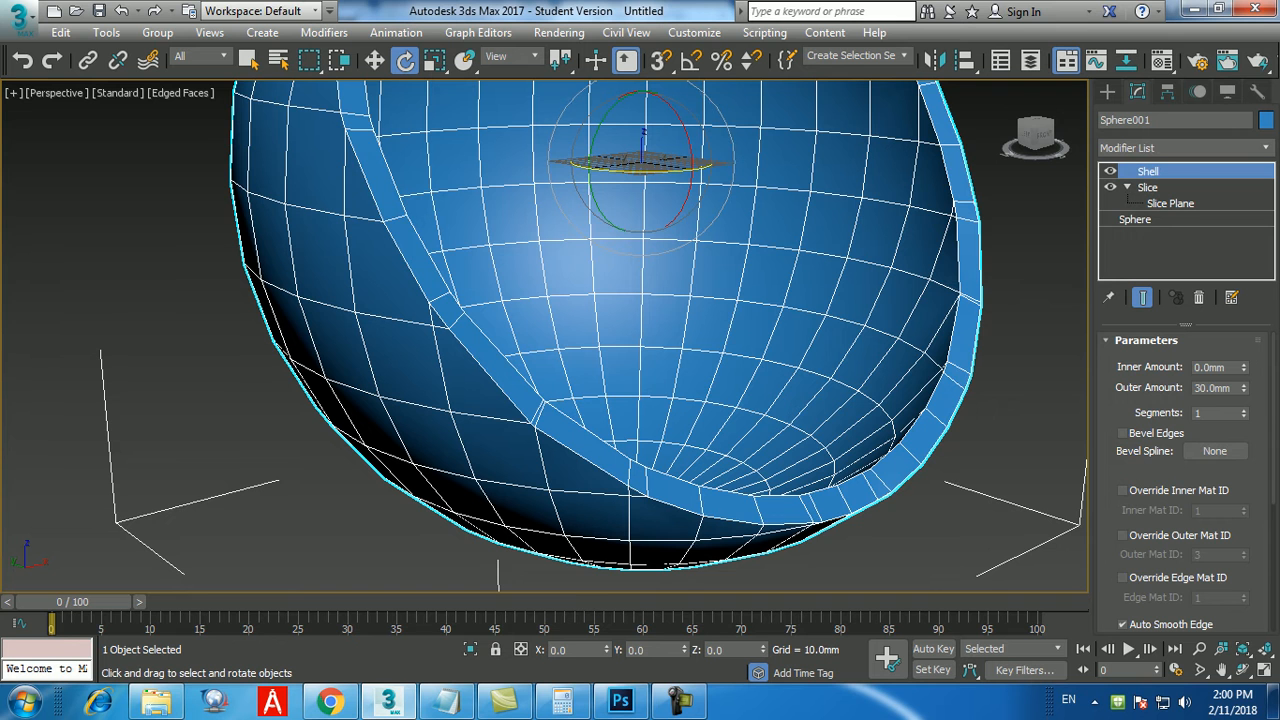
{"action": "middle_click_drag", "start_coordinate": [589, 447], "coordinate": [582, 459]}
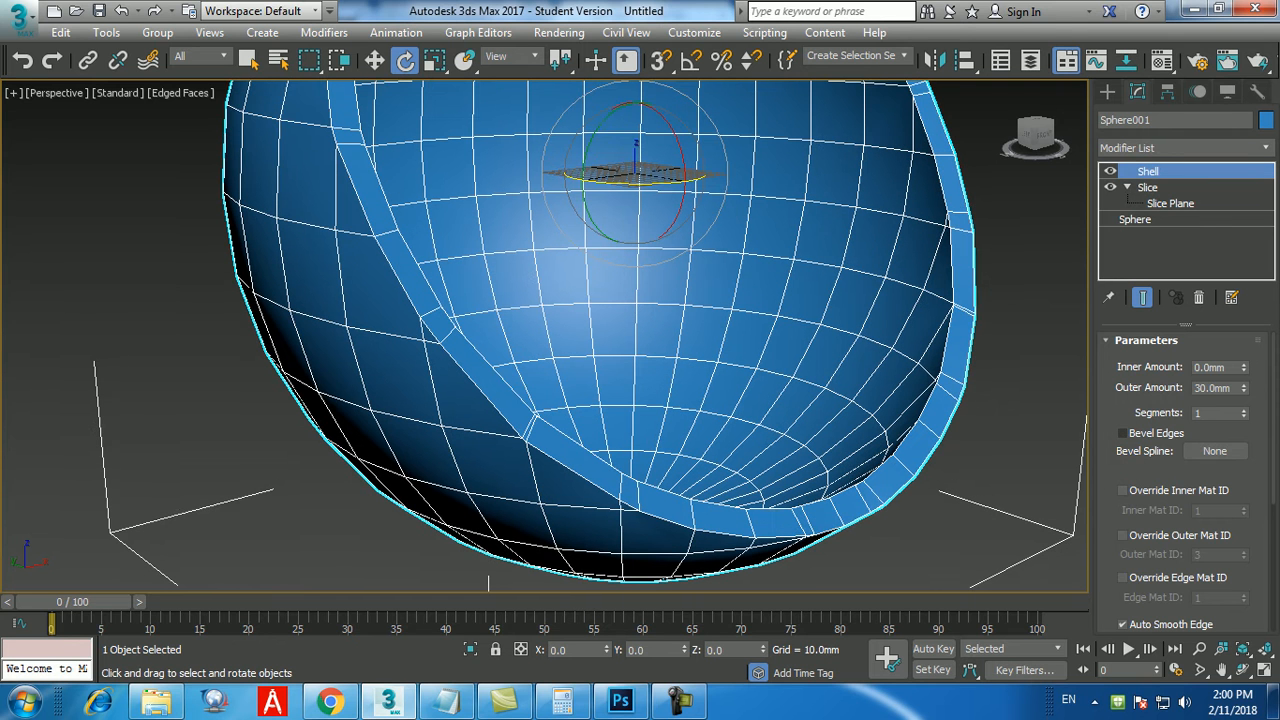
Set the Shell modifier's outer amount to 10 mm for a thinner sphere wall.
{"action": "left_click_drag", "start_coordinate": [1233, 388], "coordinate": [1195, 388]}
{"action": "type", "text": "10"}
{"action": "key", "text": "Return"}
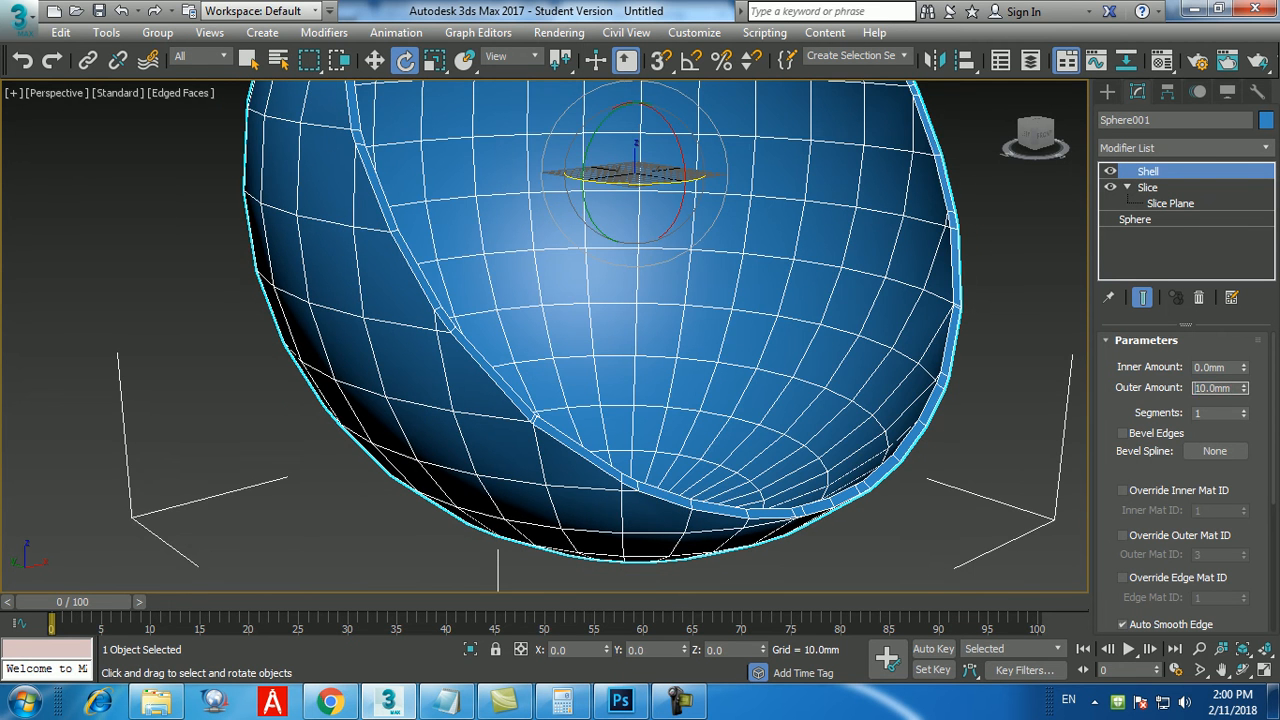
{"action": "scroll", "coordinate": [710, 435], "scroll_direction": "down", "scroll_amount": 5}
{"action": "middle_click_drag", "start_coordinate": [710, 435], "coordinate": [722, 460], "text": "alt"}
{"action": "scroll", "coordinate": [730, 420], "scroll_direction": "up", "scroll_amount": 3}
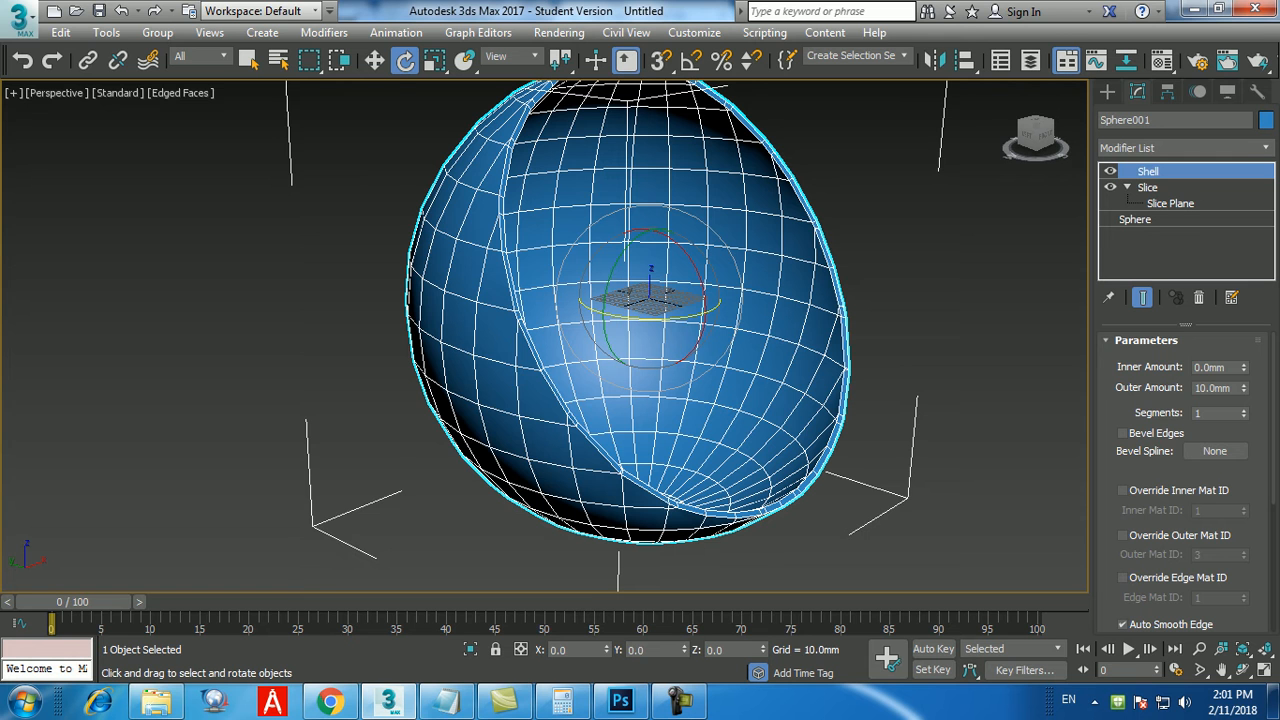
Reset 3ds Max to an empty default scene, discarding the sliced sphere.
{"action": "left_click", "coordinate": [20, 20]}
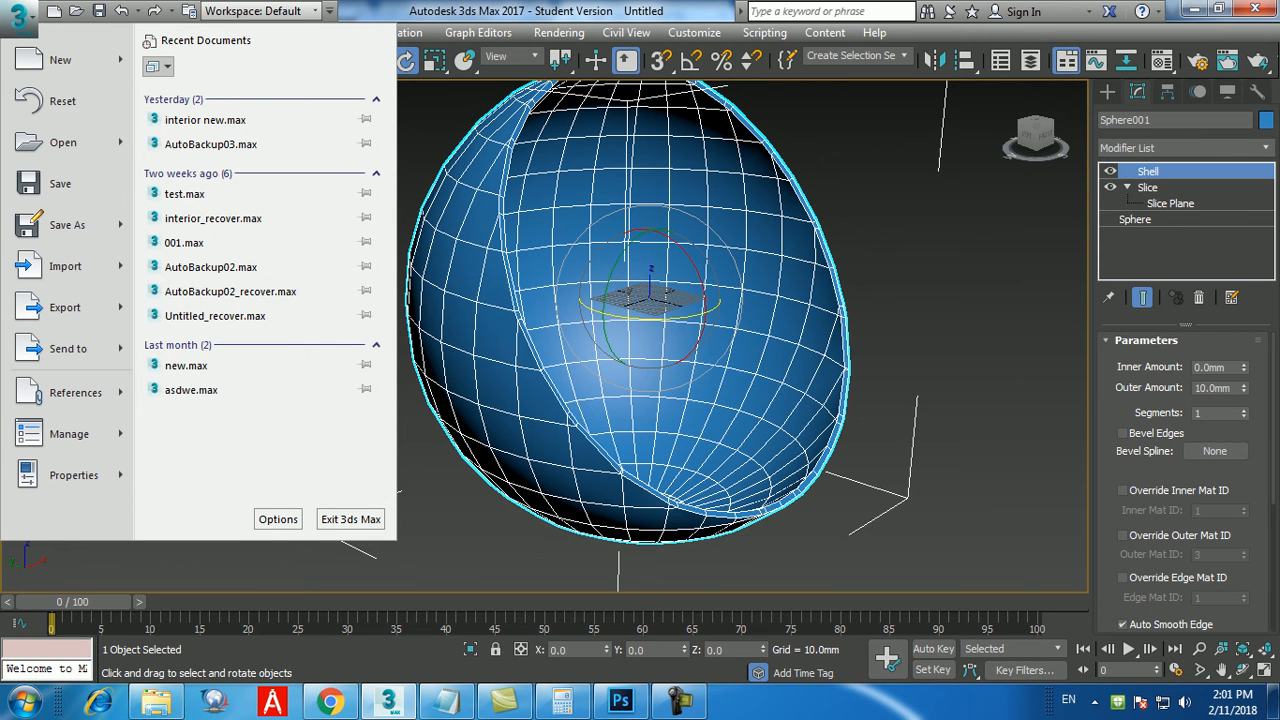
{"action": "left_click", "coordinate": [62, 101]}
{"action": "left_click", "coordinate": [639, 379]}
{"action": "left_click", "coordinate": [589, 374]}
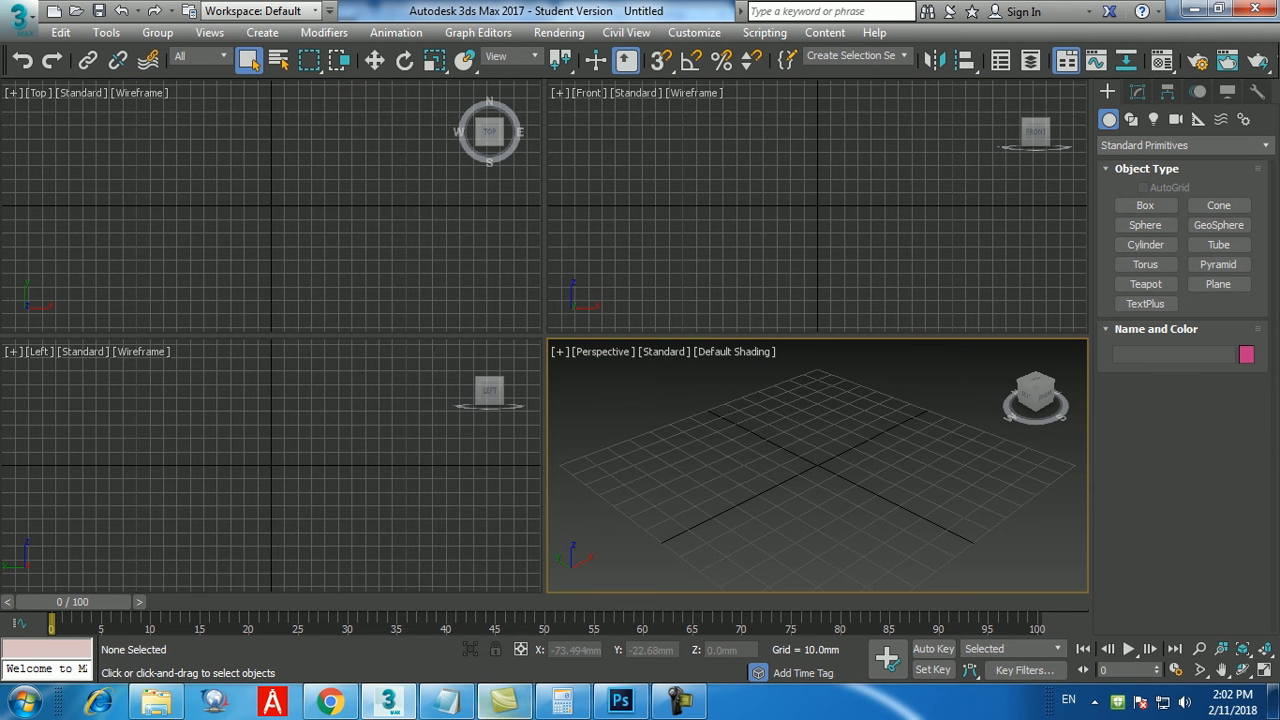
Switch to the Notepad class notes, add the line "6.Relax" below "5.shell", and return to 3ds Max.
{"action": "left_click", "coordinate": [446, 700]}
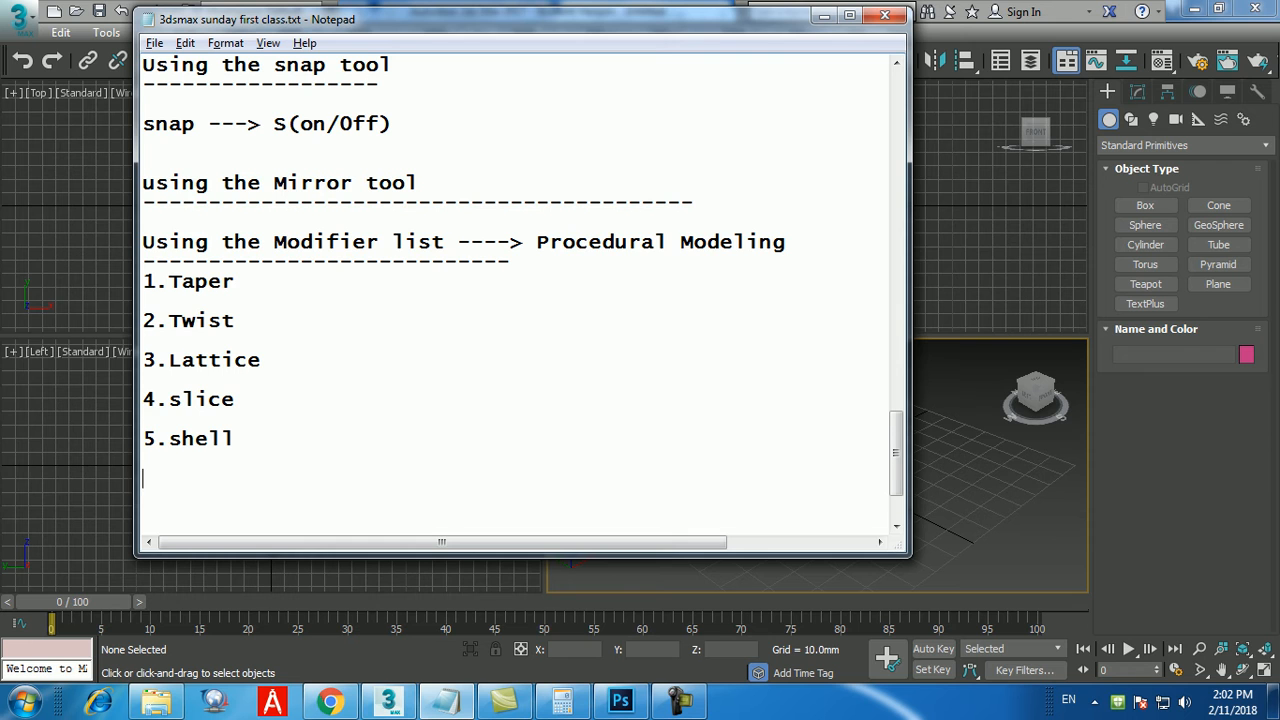
{"action": "type", "text": "6.Relax"}
{"action": "left_click", "coordinate": [388, 700]}
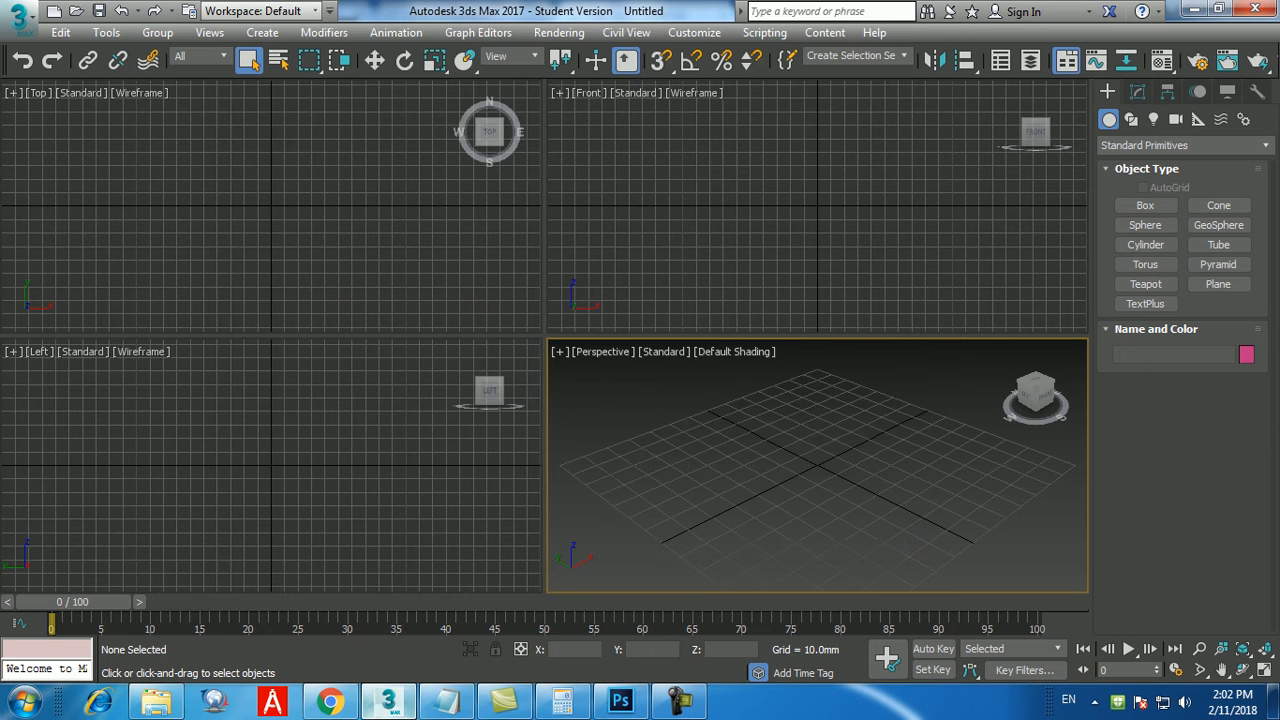
In a maximized Perspective view, create a box at the origin by keyboard entry, 200 mm long, 200 mm wide and 600 mm high.
{"action": "key", "text": "alt+w"}
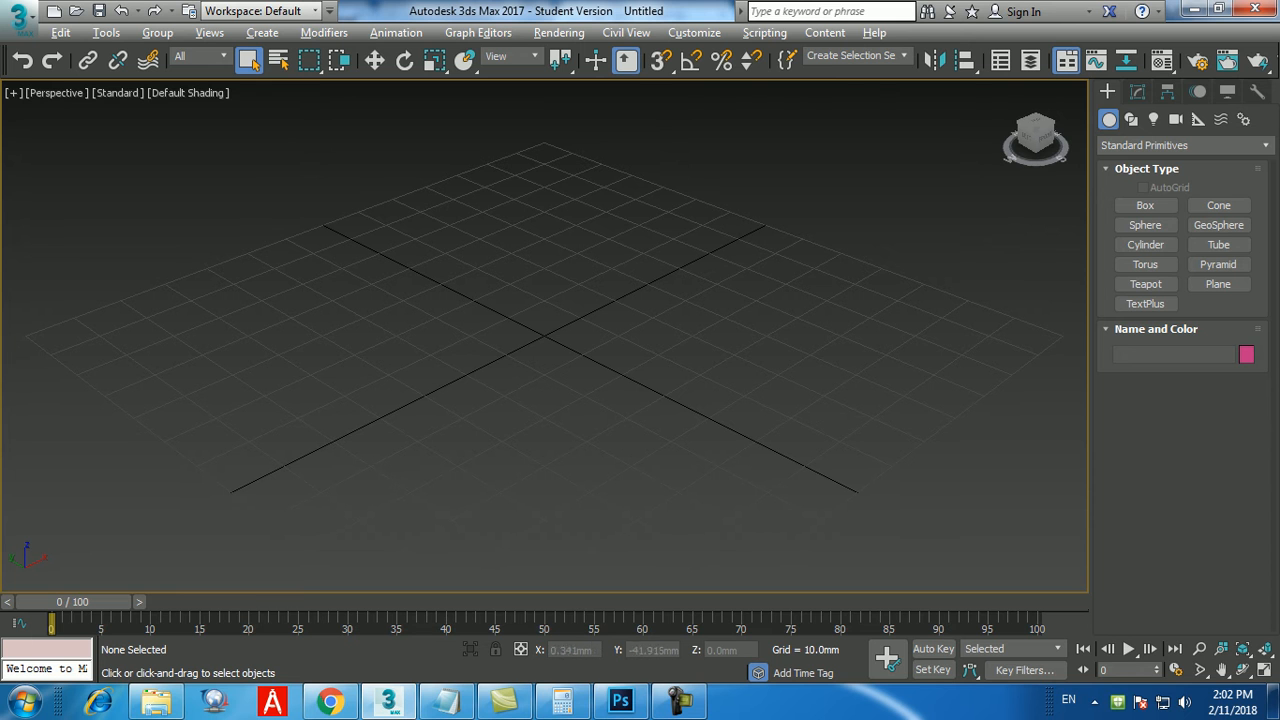
{"action": "left_click", "coordinate": [1145, 206]}
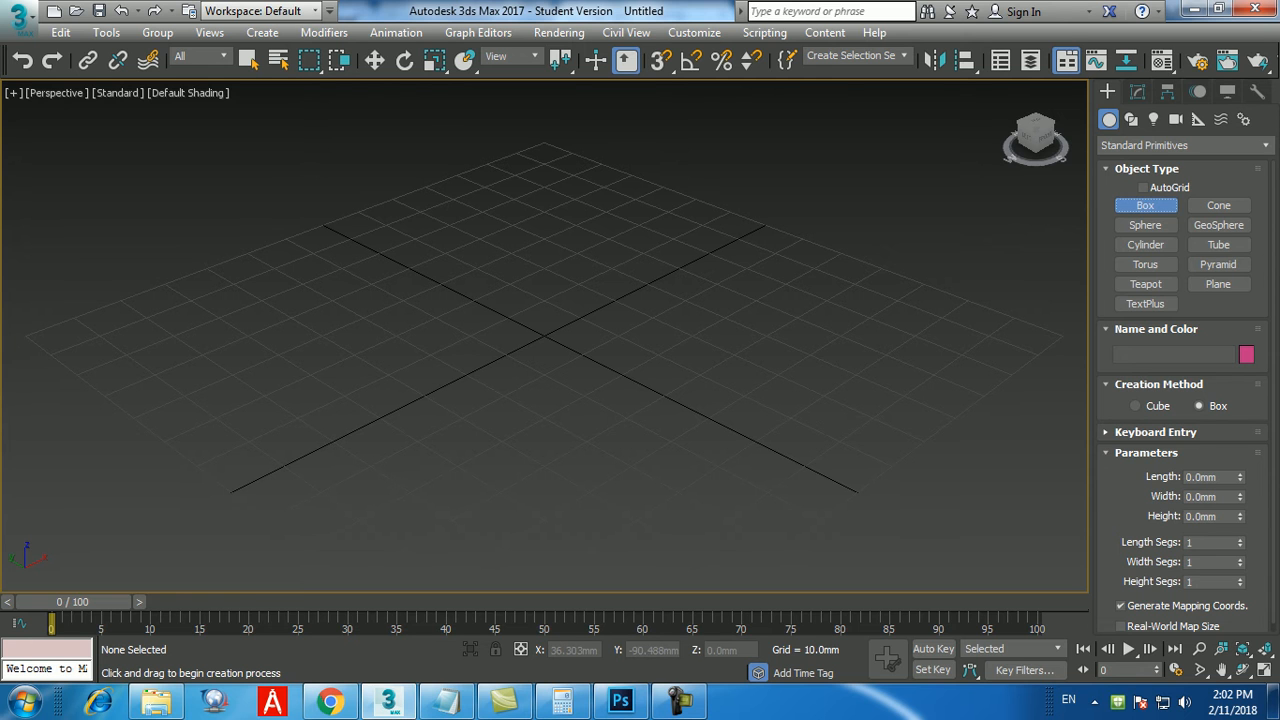
{"action": "left_click", "coordinate": [1155, 433]}
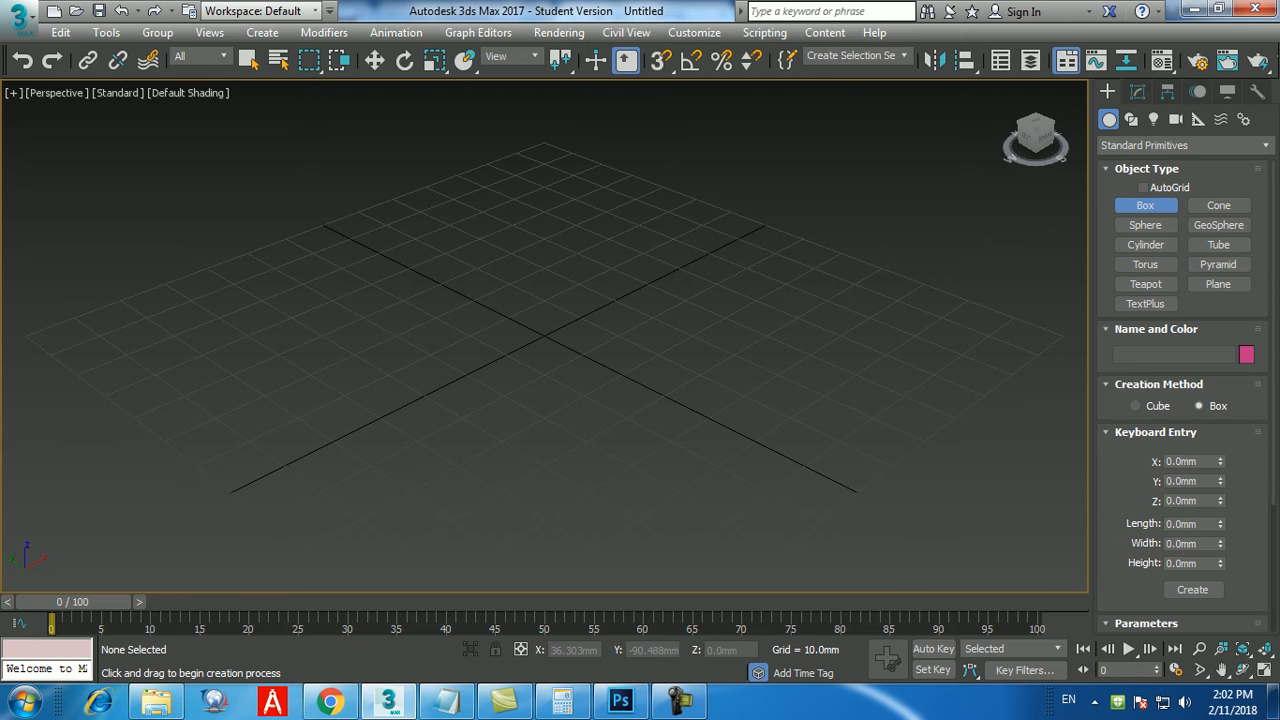
{"action": "double_click", "coordinate": [1184, 524]}
{"action": "type", "text": "200"}
{"action": "key", "text": "Return"}
{"action": "key", "text": "Tab"}
{"action": "type", "text": "200"}
{"action": "key", "text": "Return"}
{"action": "key", "text": "Tab"}
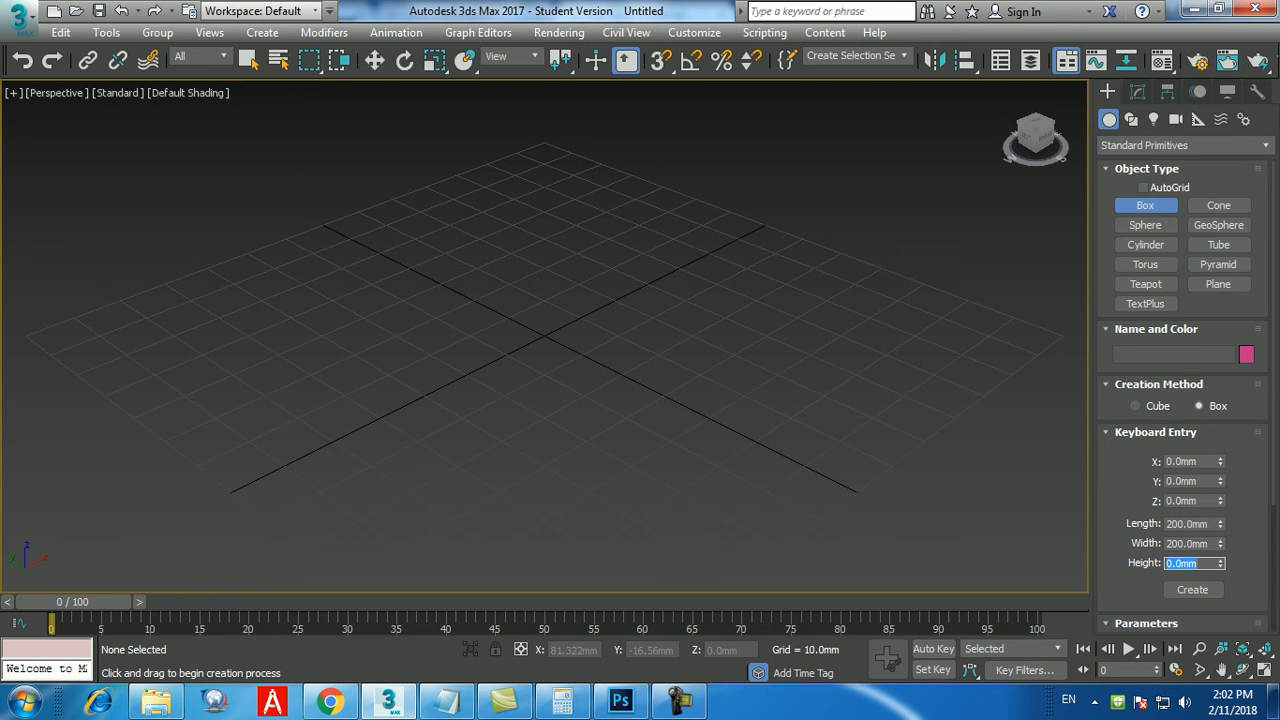
{"action": "type", "text": "600"}
{"action": "key", "text": "Return"}
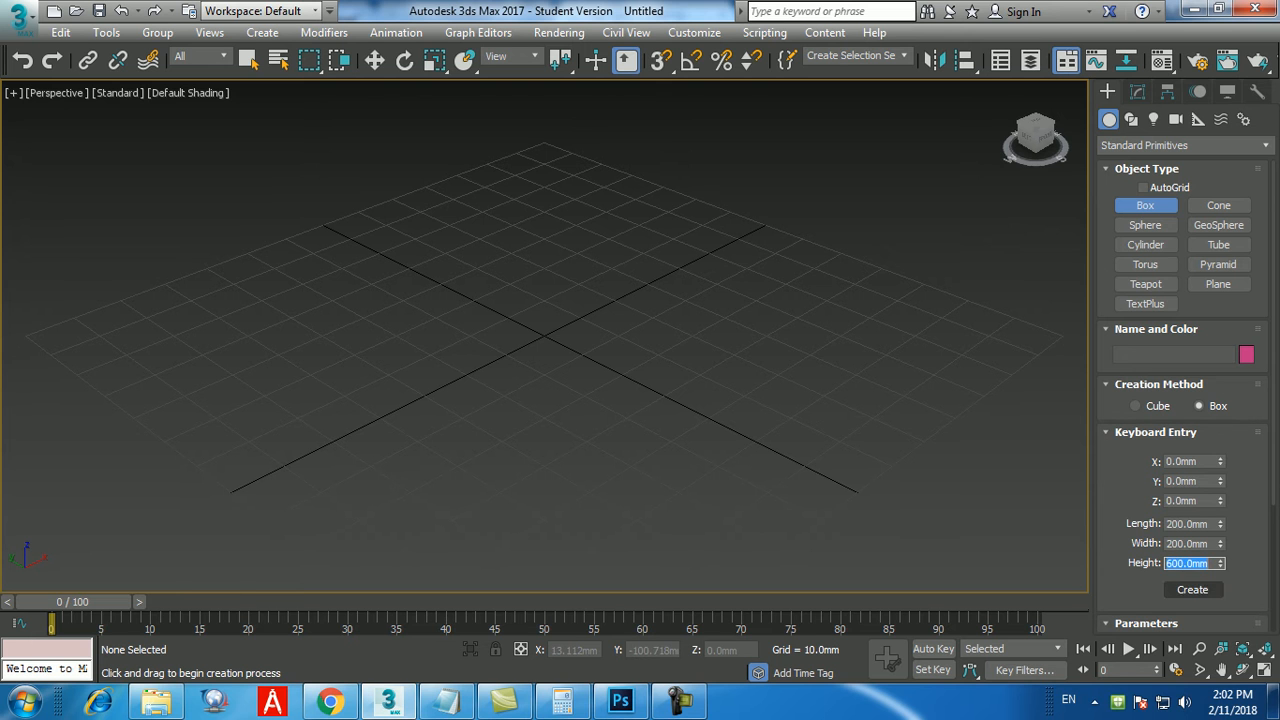
{"action": "left_click", "coordinate": [1192, 589]}
{"action": "scroll", "coordinate": [588, 515], "scroll_direction": "down", "scroll_amount": 10}
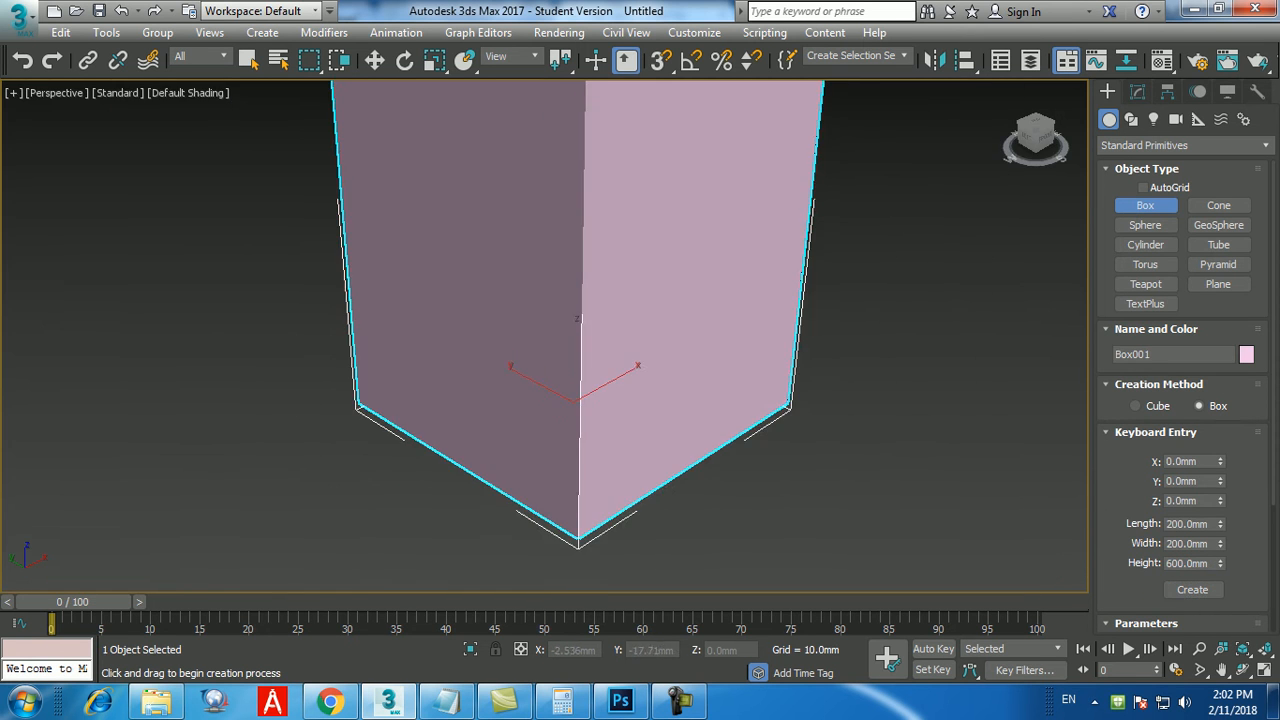
{"action": "scroll", "coordinate": [590, 490], "scroll_direction": "up", "scroll_amount": 3}
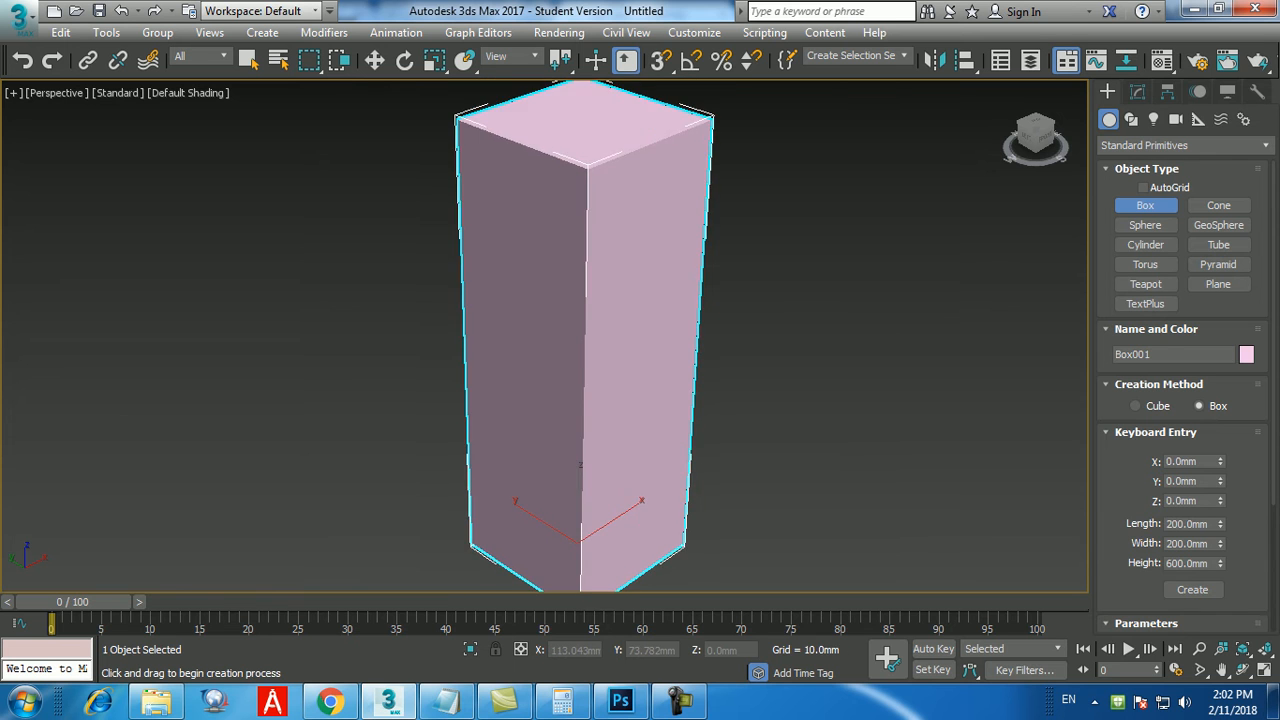
{"action": "scroll", "coordinate": [590, 490], "scroll_direction": "down", "scroll_amount": 1}
{"action": "right_click", "coordinate": [598, 479]}
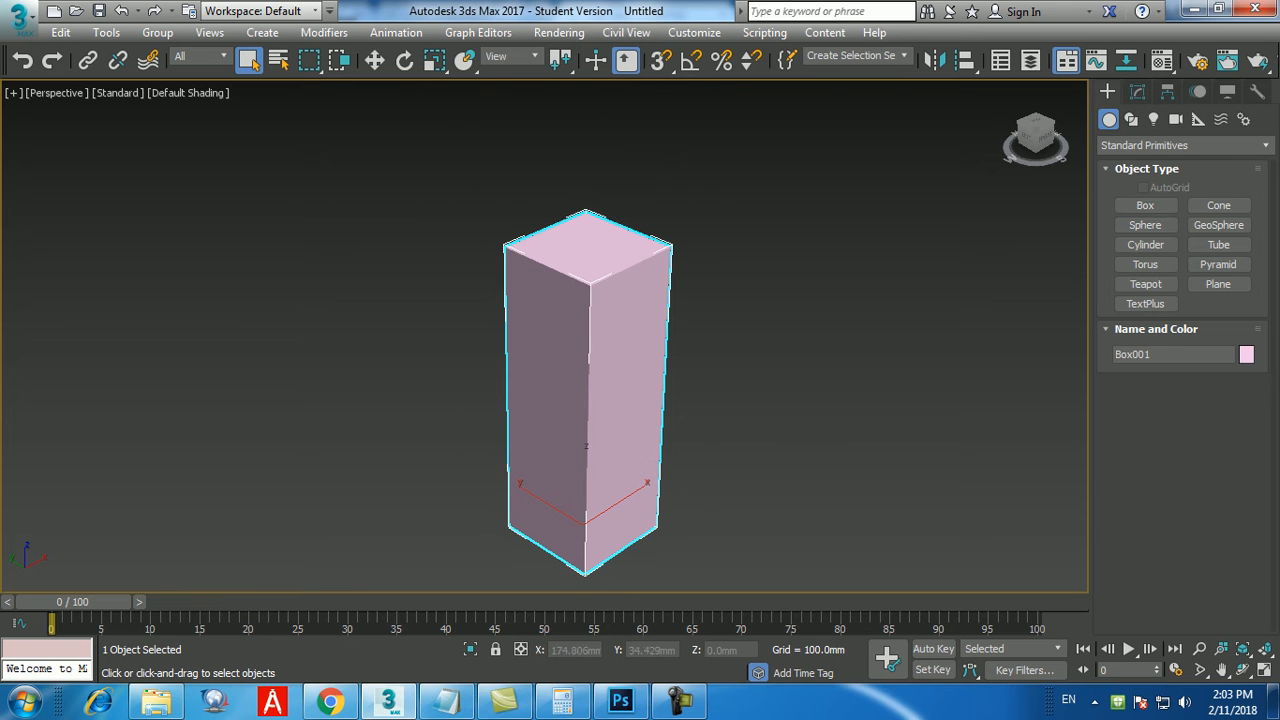
Open the box's parameters for modification and set its length to 600 mm.
{"action": "middle_click_drag", "start_coordinate": [600, 480], "coordinate": [602, 466]}
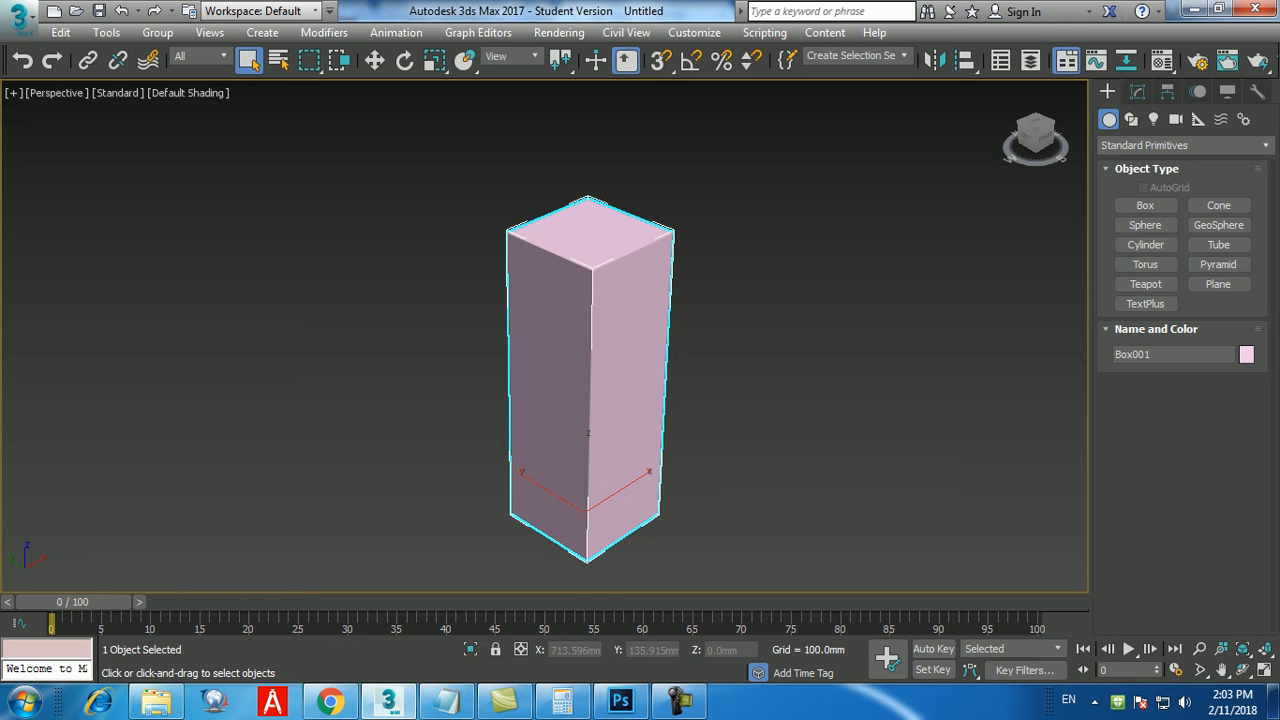
{"action": "middle_click_drag", "start_coordinate": [590, 380], "coordinate": [582, 362]}
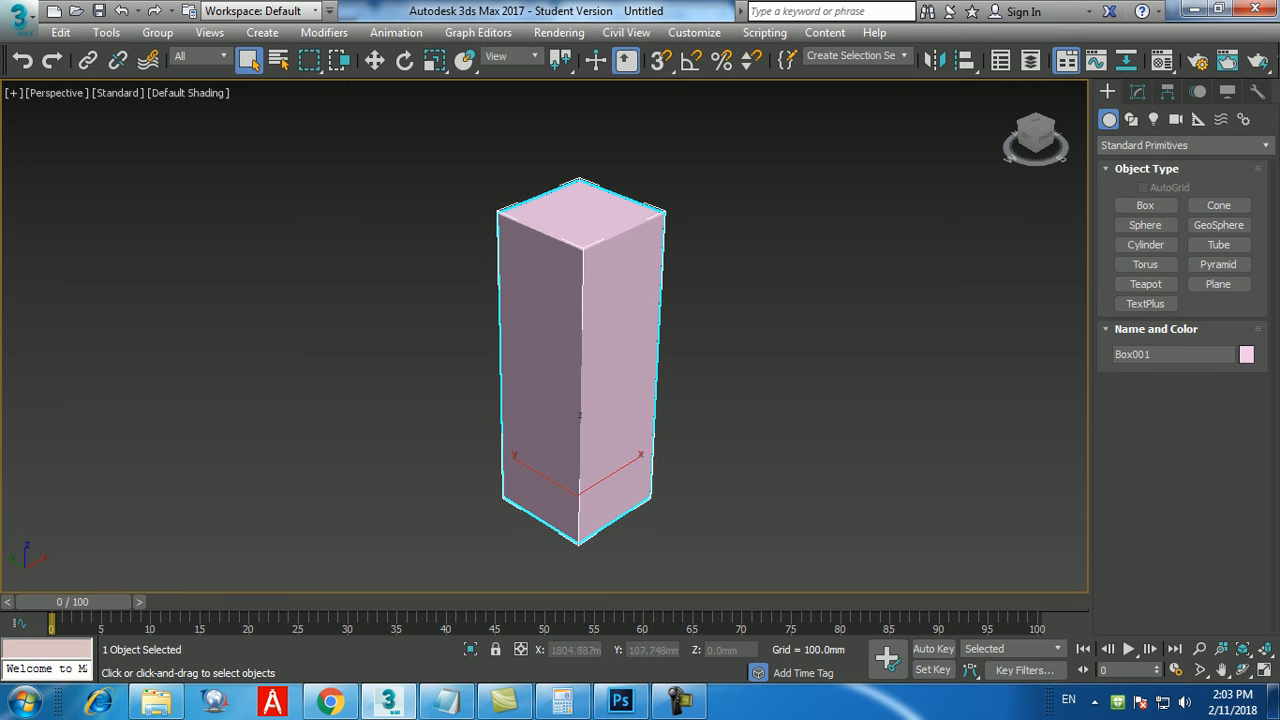
{"action": "left_click", "coordinate": [1137, 91]}
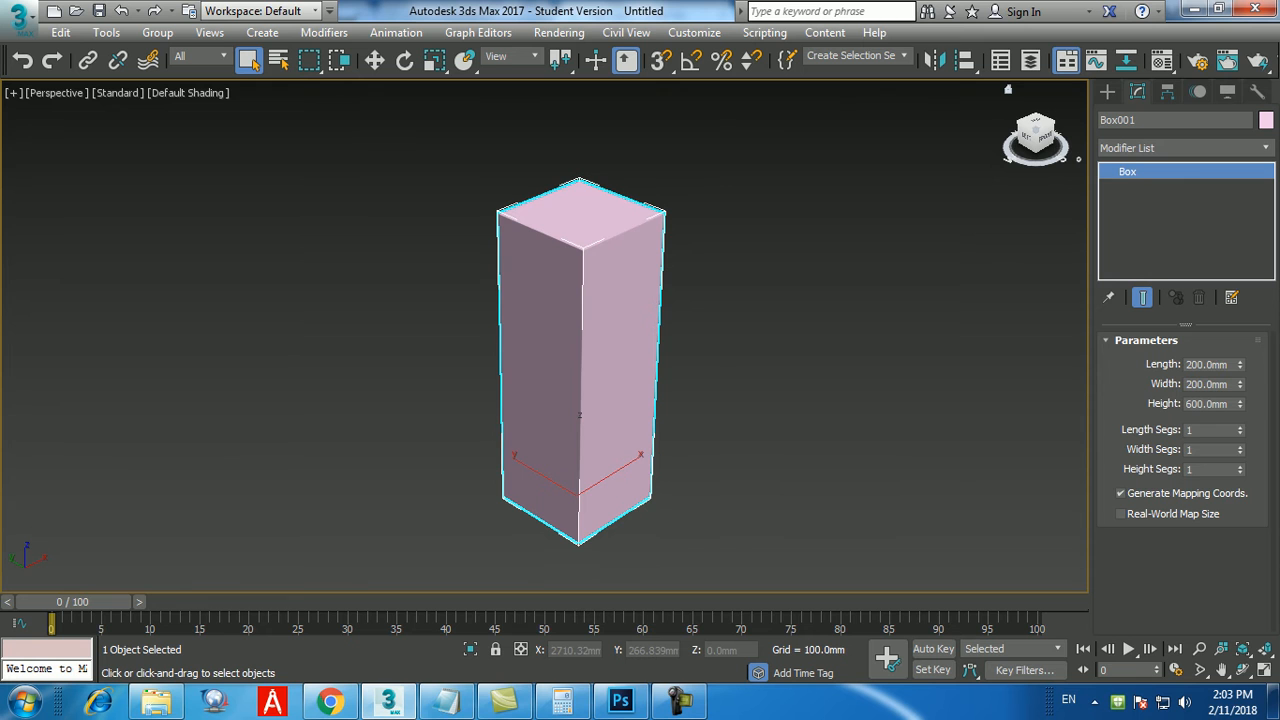
{"action": "double_click", "coordinate": [1207, 365]}
{"action": "type", "text": "600"}
{"action": "key", "text": "Return"}
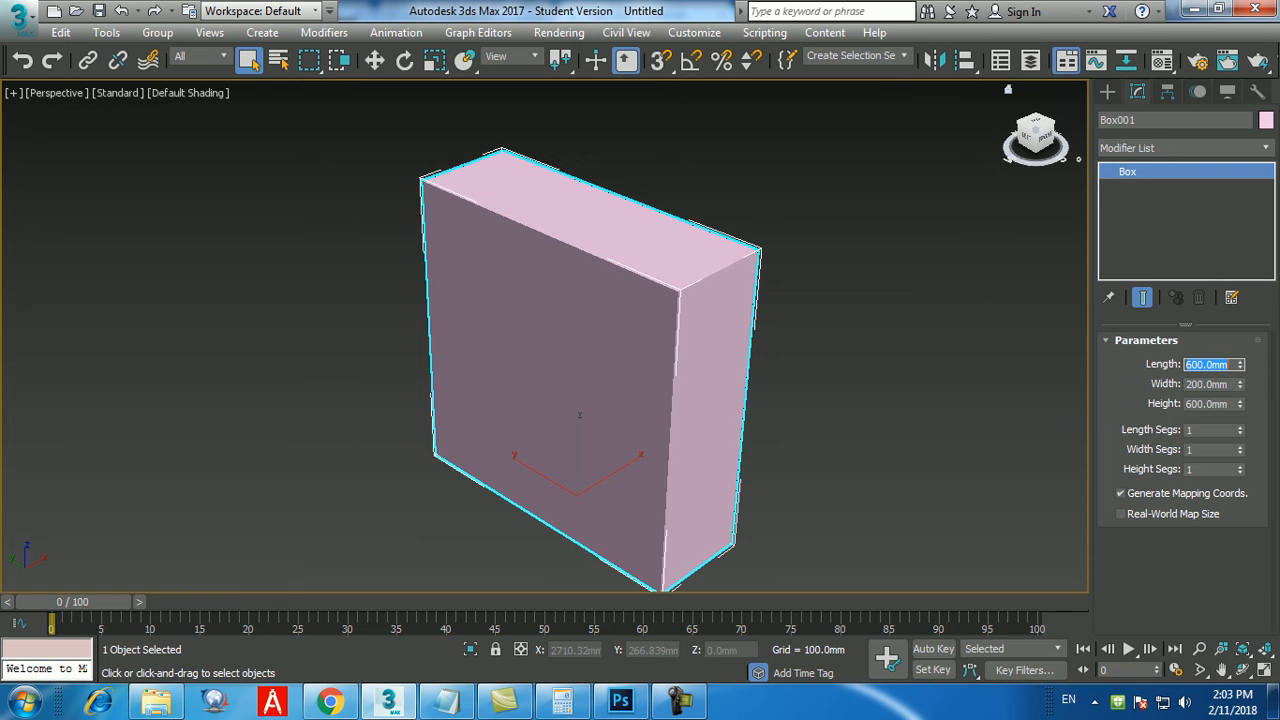
{"action": "type", "text": "500"}
{"action": "key", "text": "Return"}
Set the box's length, width and height segments to 10 each and turn on the edged faces display.
{"action": "middle_click_drag", "start_coordinate": [810, 434], "coordinate": [786, 426]}
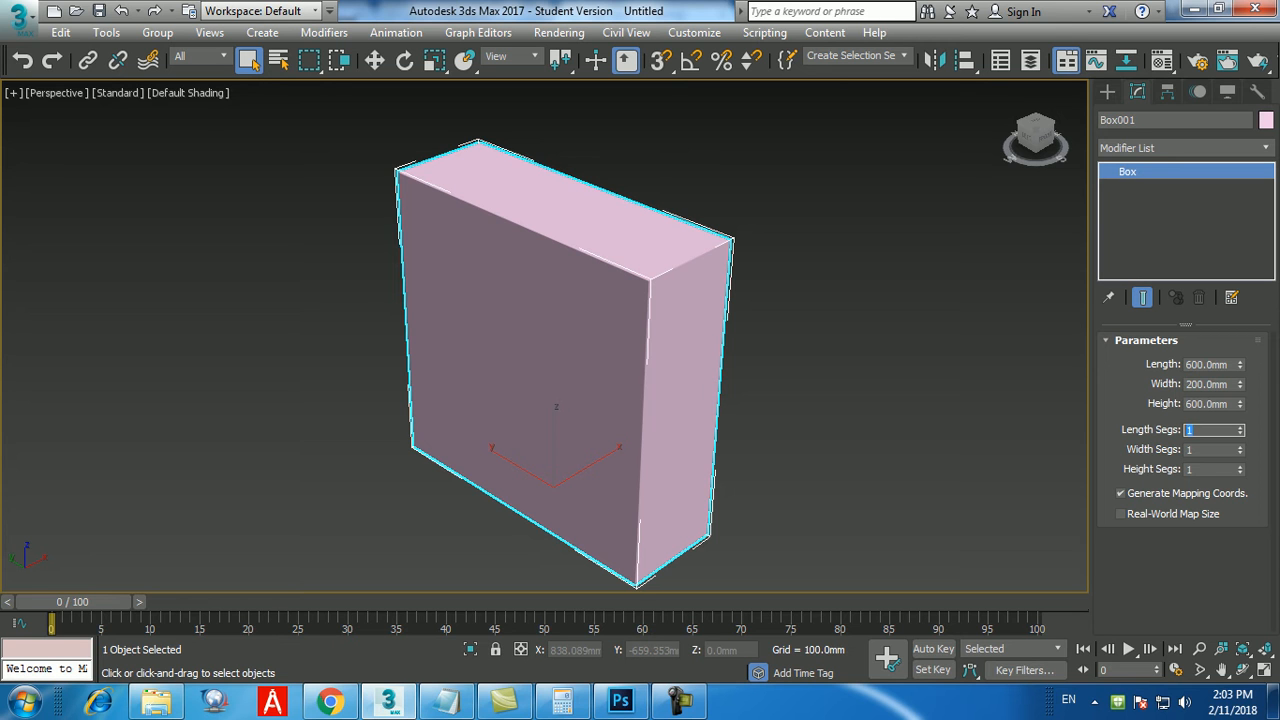
{"action": "type", "text": "10"}
{"action": "key", "text": "Return"}
{"action": "key", "text": "Tab"}
{"action": "type", "text": "10"}
{"action": "key", "text": "Tab"}
{"action": "type", "text": "10"}
{"action": "key", "text": "Return"}
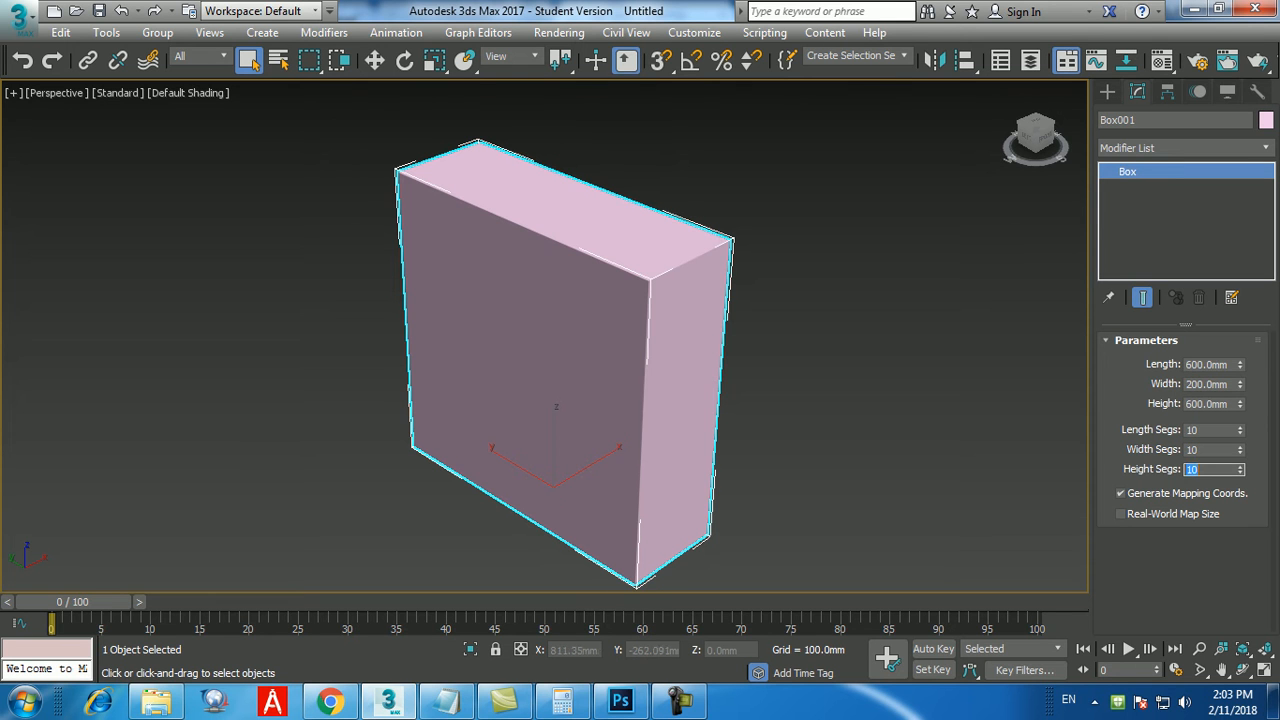
{"action": "middle_click_drag", "start_coordinate": [850, 360], "coordinate": [812, 364]}
{"action": "key", "text": "F4"}
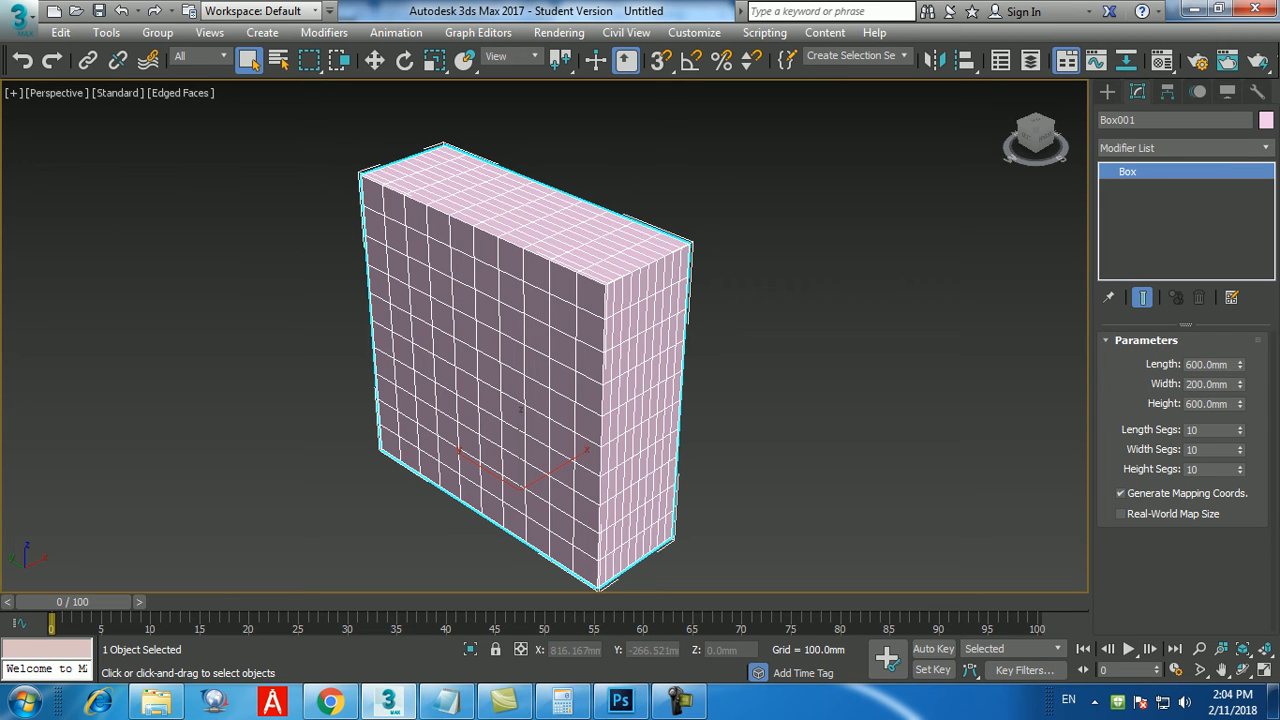
{"action": "middle_click_drag", "start_coordinate": [800, 330], "coordinate": [810, 338]}
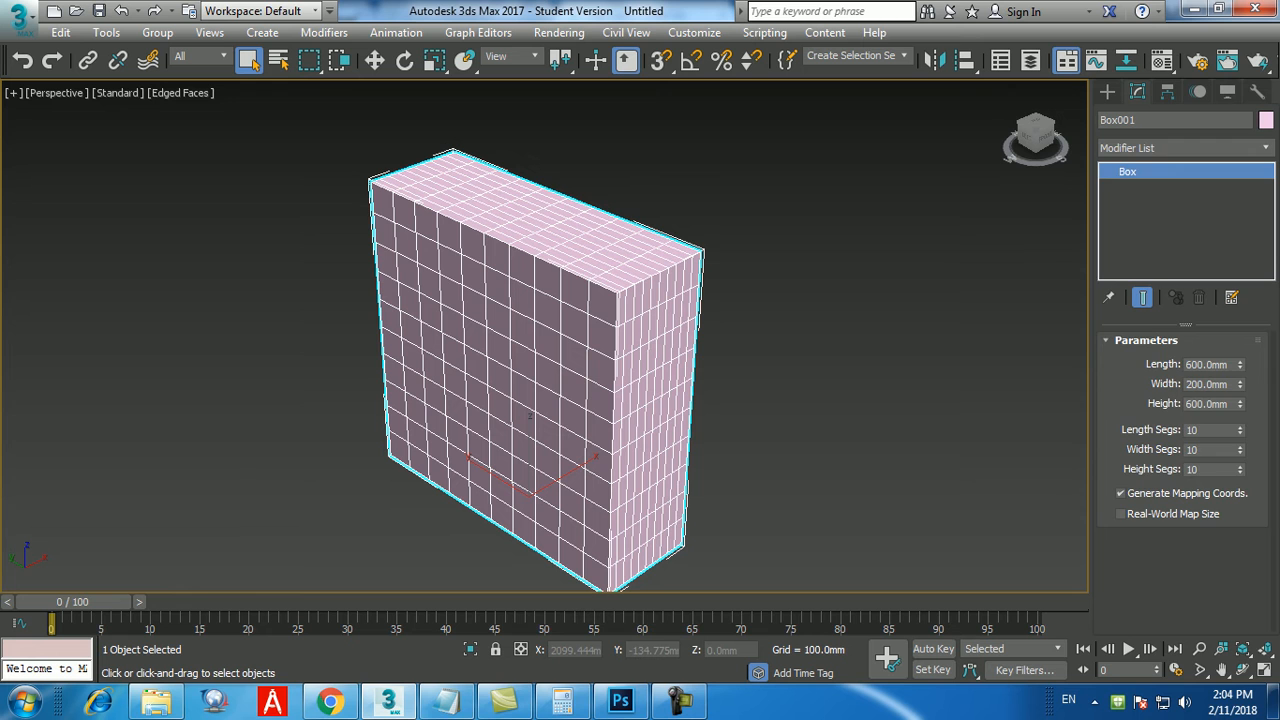
Apply a Relax modifier to the segmented box and check its softened corners up close.
{"action": "left_click", "coordinate": [1185, 147]}
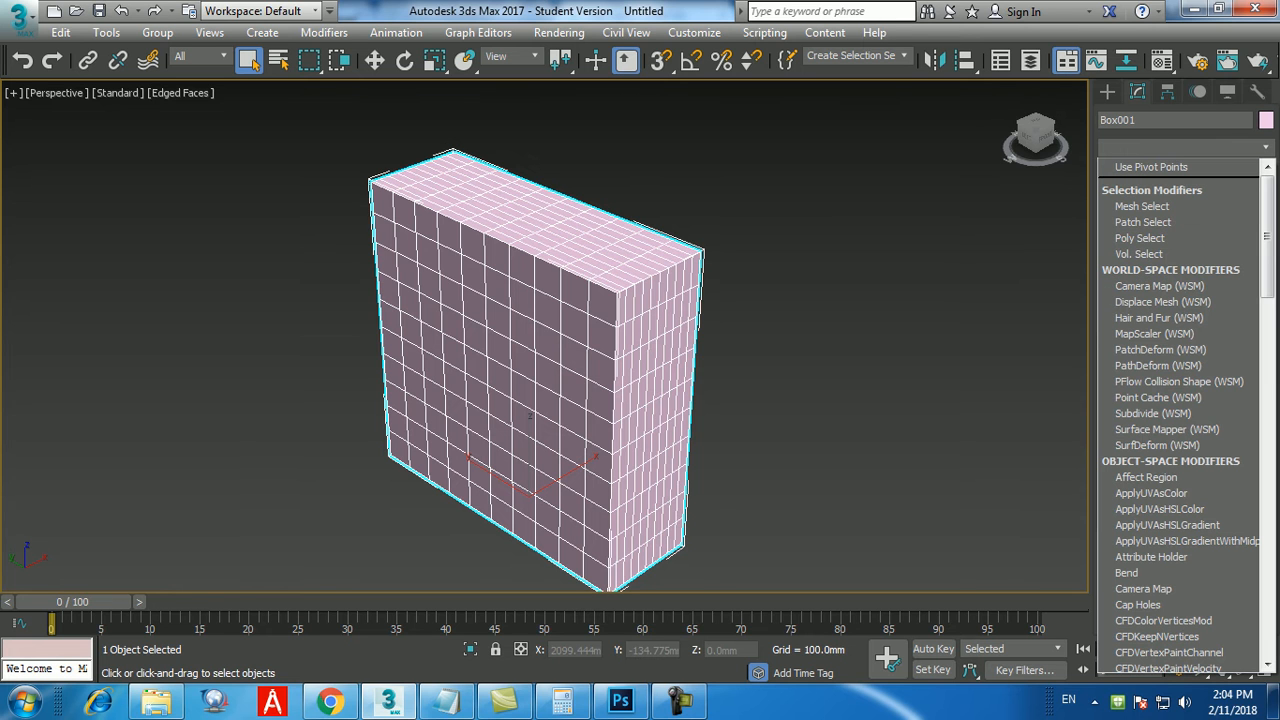
{"action": "key", "text": "r"}
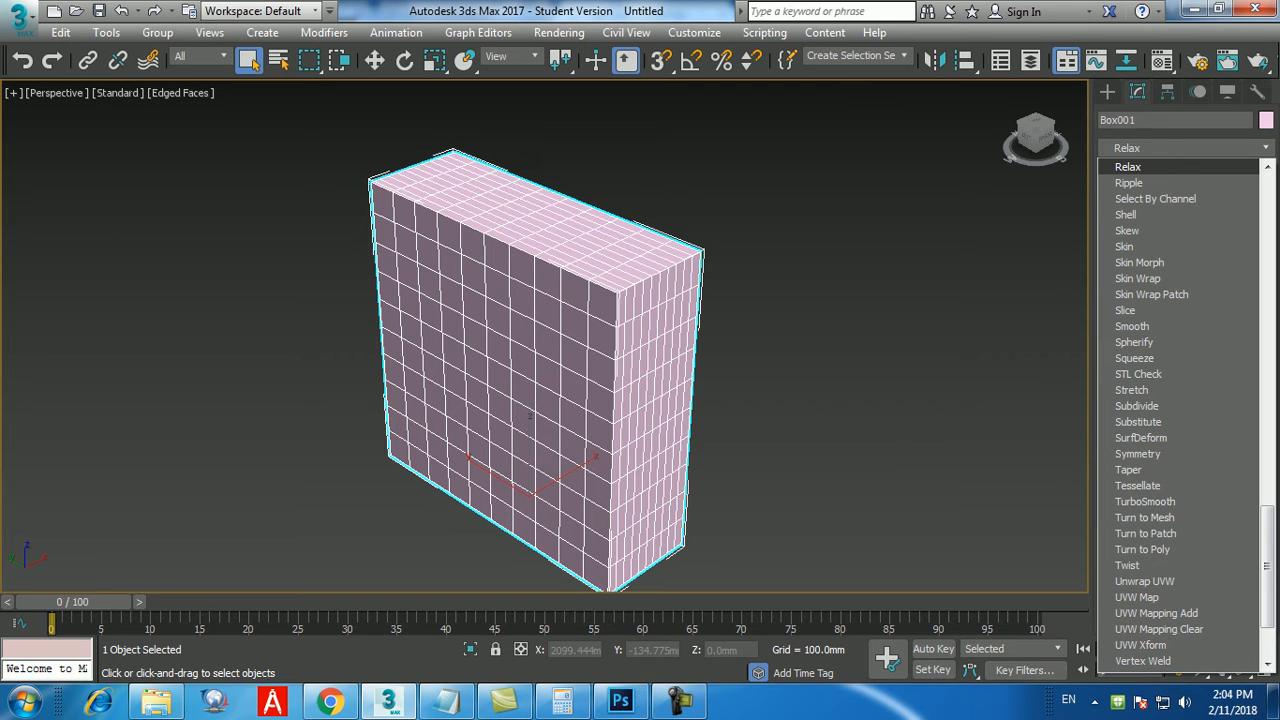
{"action": "key", "text": "Return"}
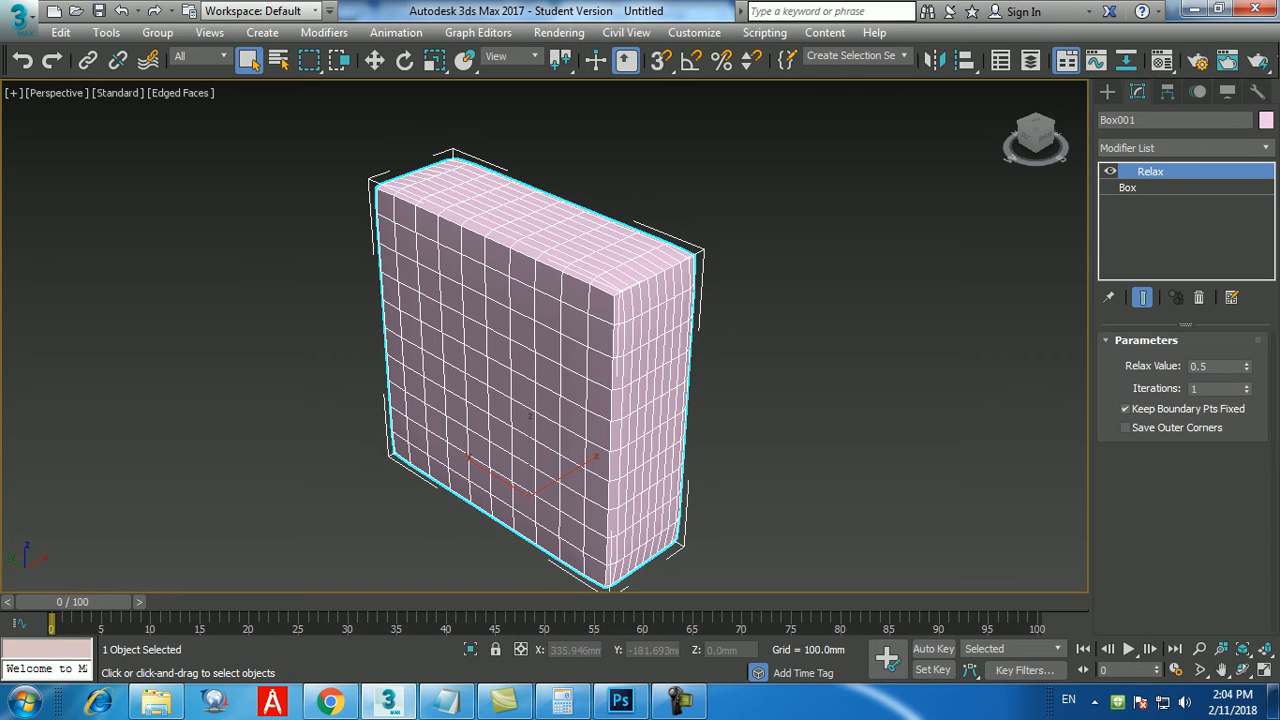
{"action": "middle_click_drag", "start_coordinate": [640, 400], "coordinate": [648, 395]}
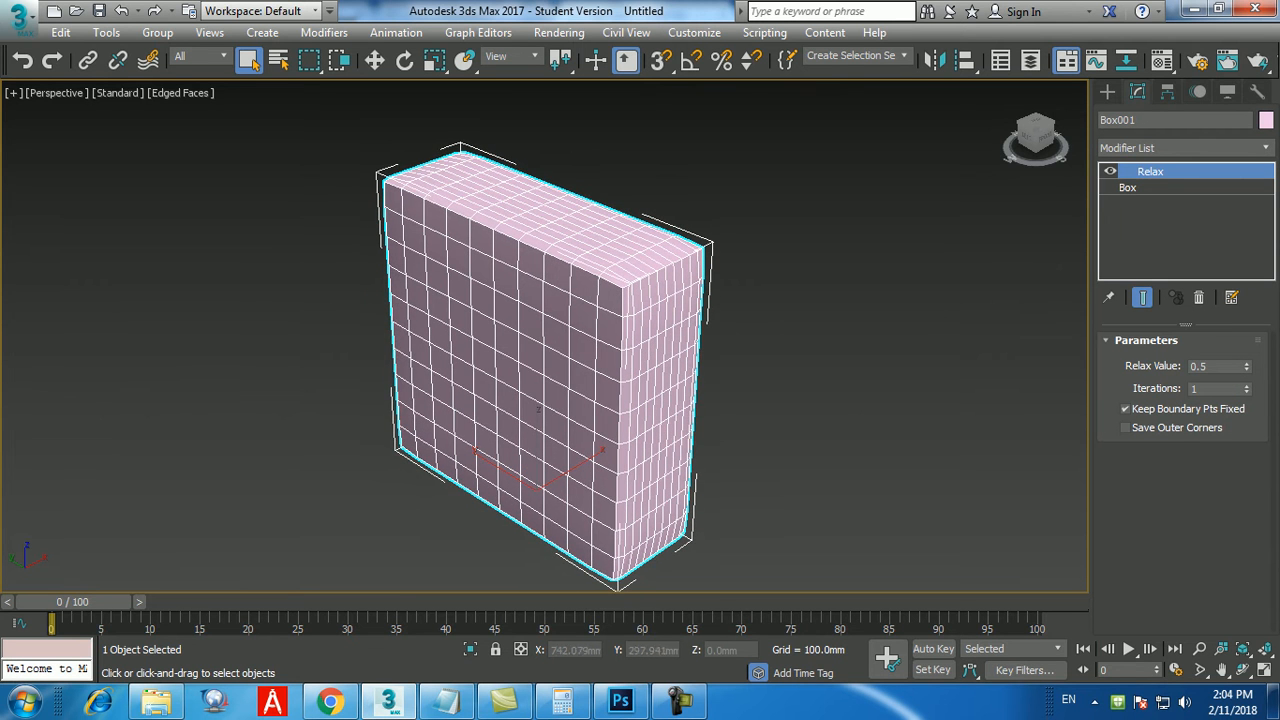
{"action": "scroll", "coordinate": [538, 411], "scroll_direction": "up", "scroll_amount": 2}
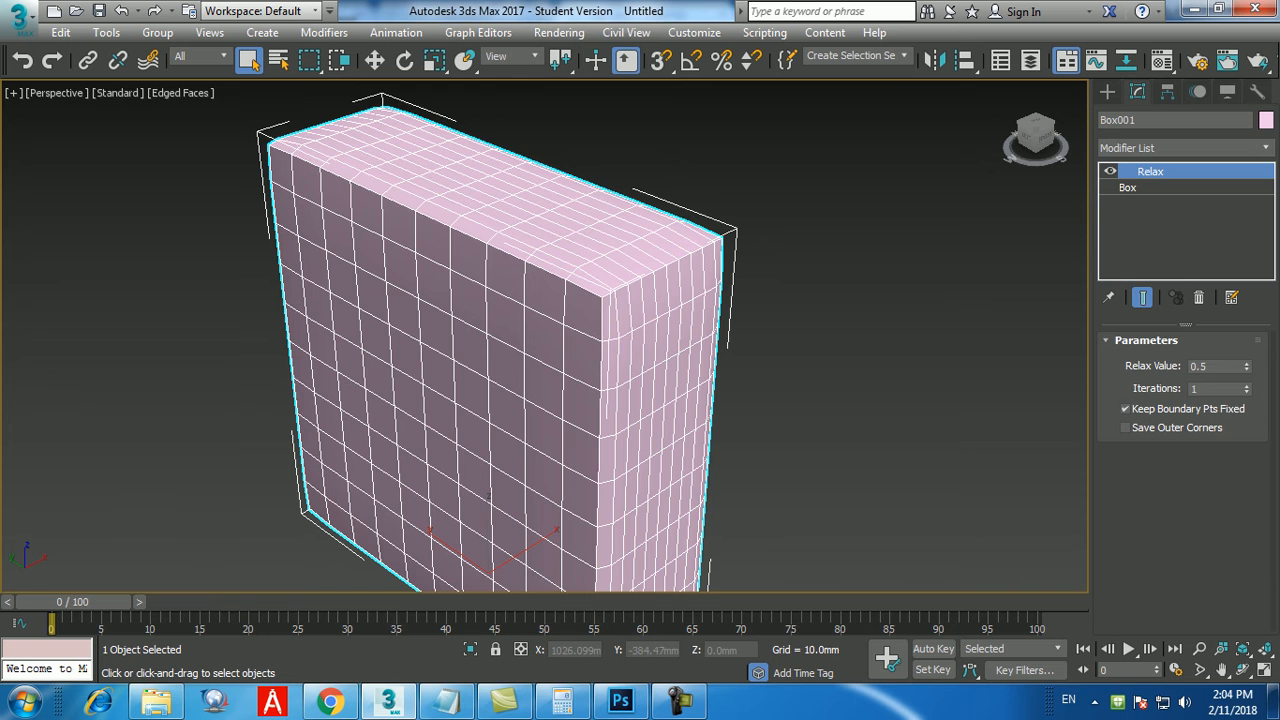
Raise the Relax value to 1.0 and the iterations to 8 to round the box strongly.
{"action": "left_click_drag", "start_coordinate": [1246, 366], "coordinate": [1246, 330]}
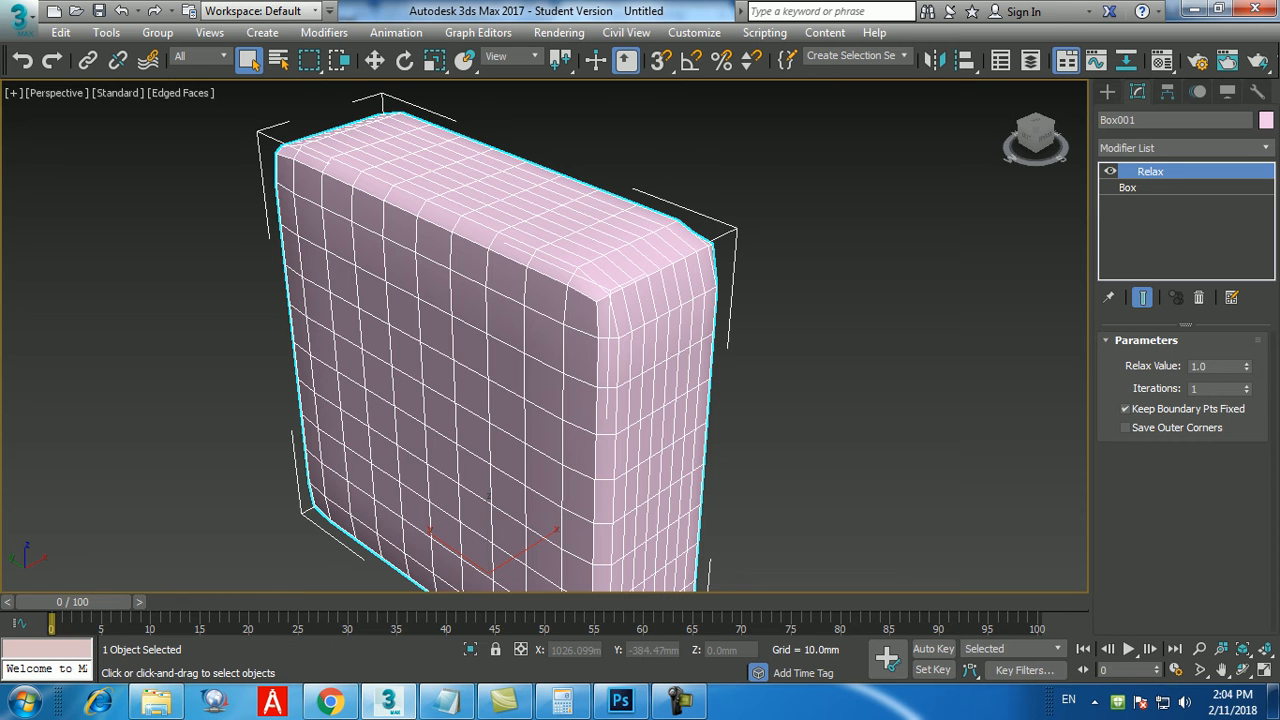
{"action": "left_click", "coordinate": [1247, 384]}
{"action": "left_click", "coordinate": [1247, 384]}
{"action": "left_click", "coordinate": [1247, 384]}
{"action": "left_click", "coordinate": [1247, 384]}
{"action": "left_click", "coordinate": [1247, 384]}
{"action": "left_click", "coordinate": [1247, 384]}
{"action": "left_click", "coordinate": [1247, 384]}
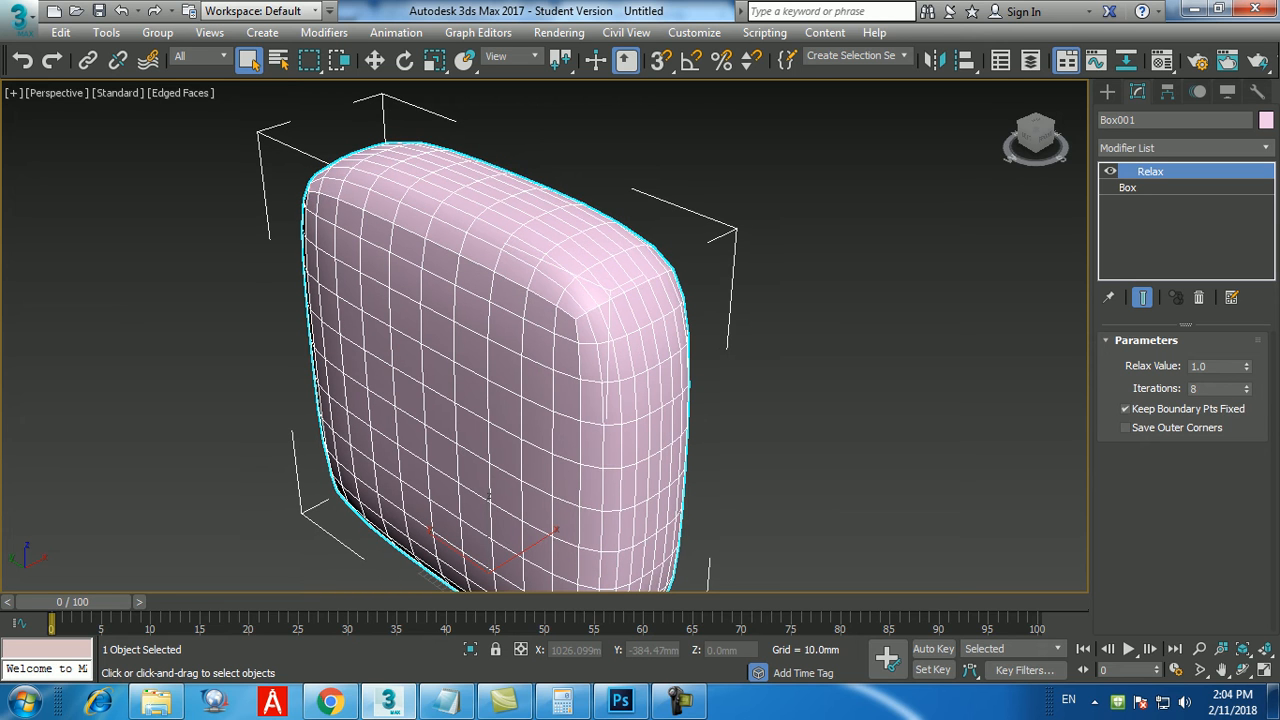
Set the Relax modifier's iterations to 2 and lower its relax value to 0.0.
{"action": "double_click", "coordinate": [1200, 389]}
{"action": "type", "text": "2"}
{"action": "key", "text": "Return"}
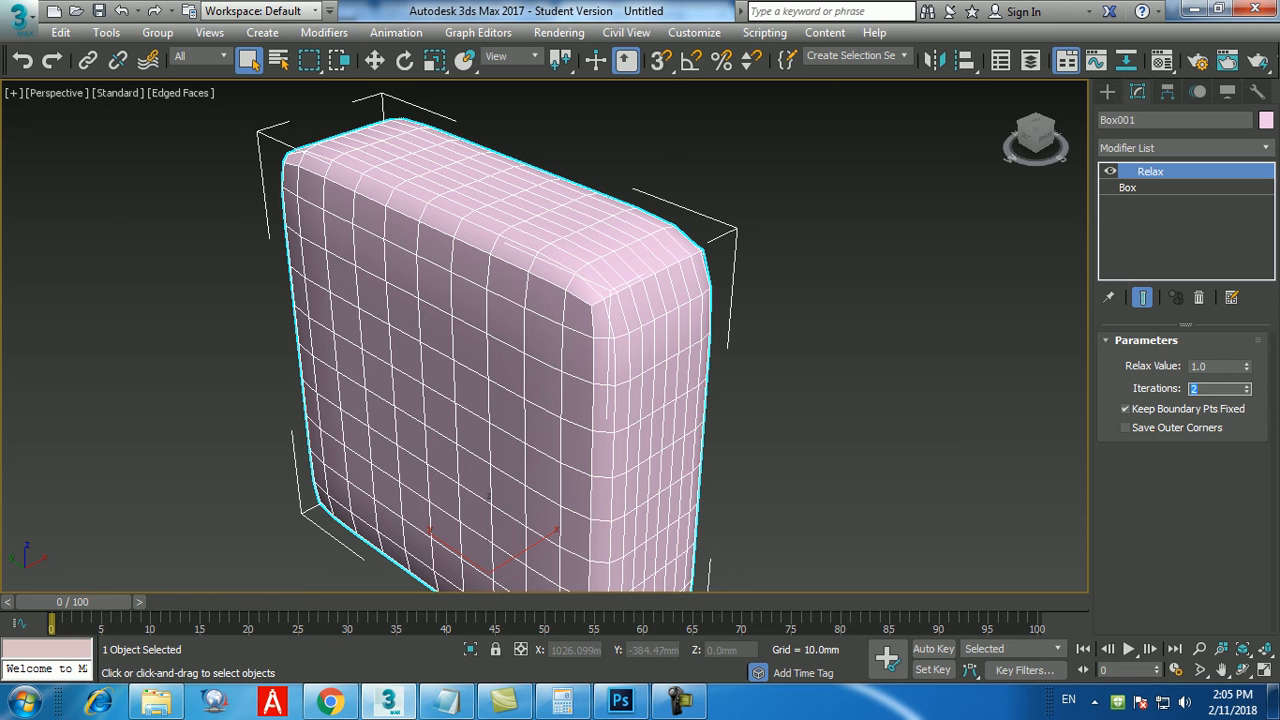
{"action": "left_click_drag", "start_coordinate": [1247, 370], "coordinate": [1247, 475]}
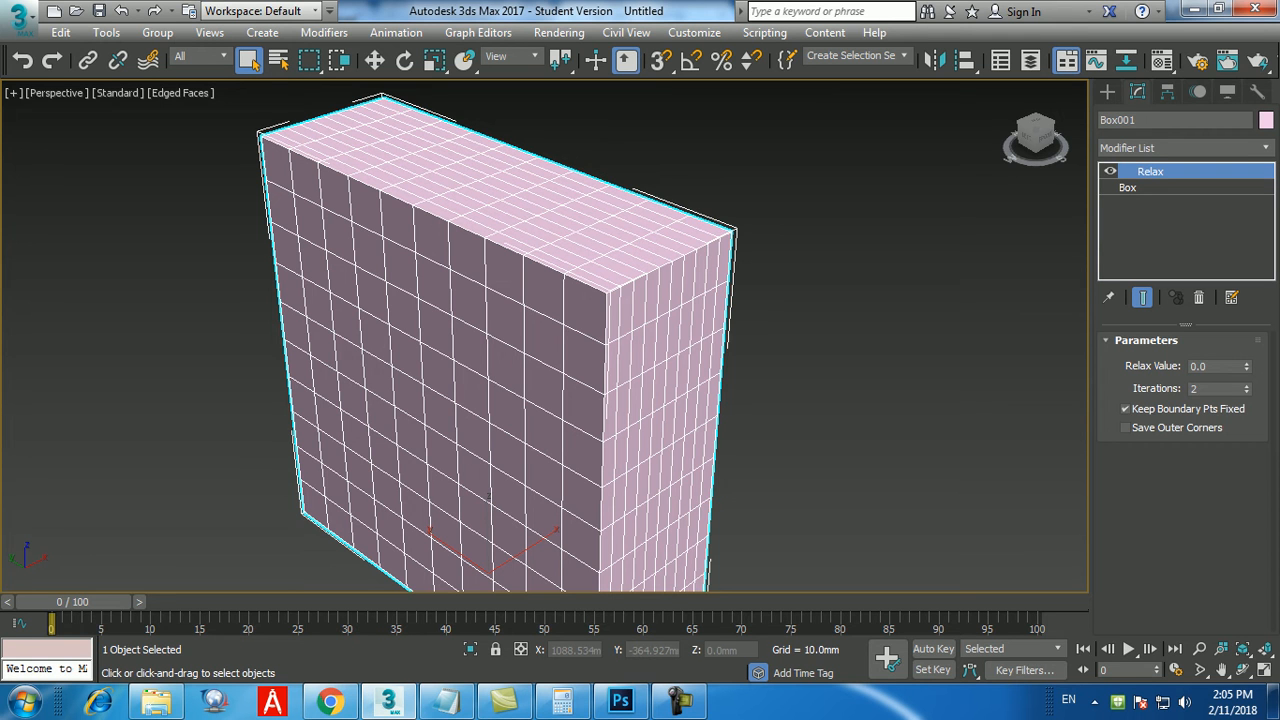
Raise the Relax modifier's relax value to 1.0 while keeping its iterations at 2.
{"action": "left_click", "coordinate": [1247, 392]}
{"action": "left_click", "coordinate": [1247, 392]}
{"action": "left_click", "coordinate": [1247, 364]}
{"action": "left_click", "coordinate": [1247, 364]}
{"action": "left_click", "coordinate": [1247, 364]}
{"action": "left_click", "coordinate": [1247, 364]}
{"action": "left_click", "coordinate": [1247, 364]}
{"action": "left_click", "coordinate": [1247, 364]}
{"action": "left_click_drag", "start_coordinate": [1247, 364], "coordinate": [1247, 266]}
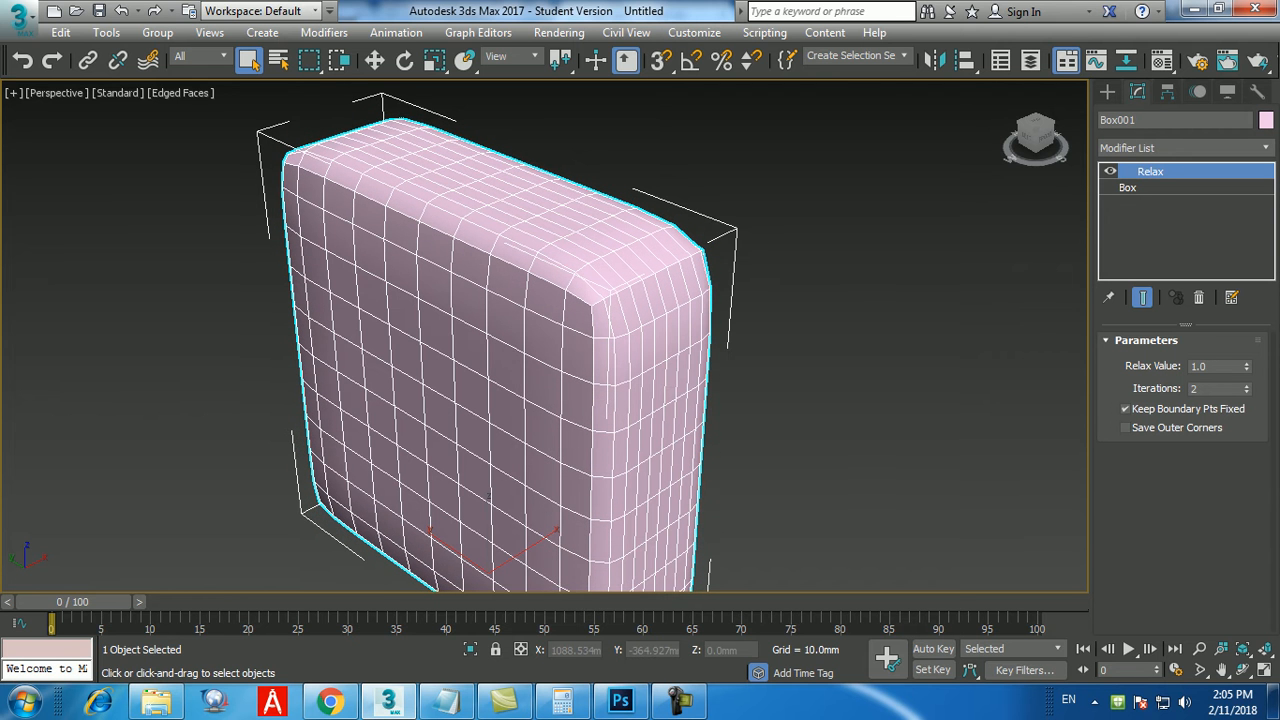
Try Relax iterations of 0, 1, 2 and 20 on the box, finishing with 2.
{"action": "double_click", "coordinate": [1207, 389]}
{"action": "type", "text": "0"}
{"action": "key", "text": "Return"}
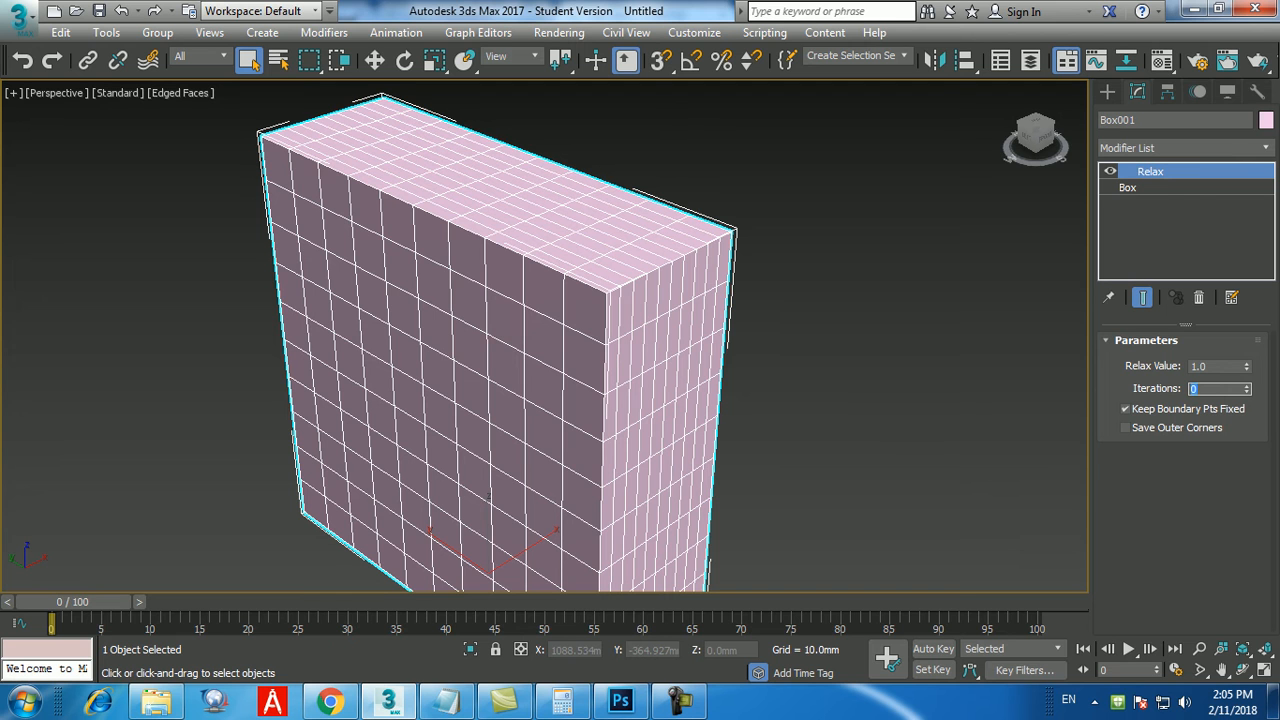
{"action": "type", "text": "1"}
{"action": "key", "text": "Return"}
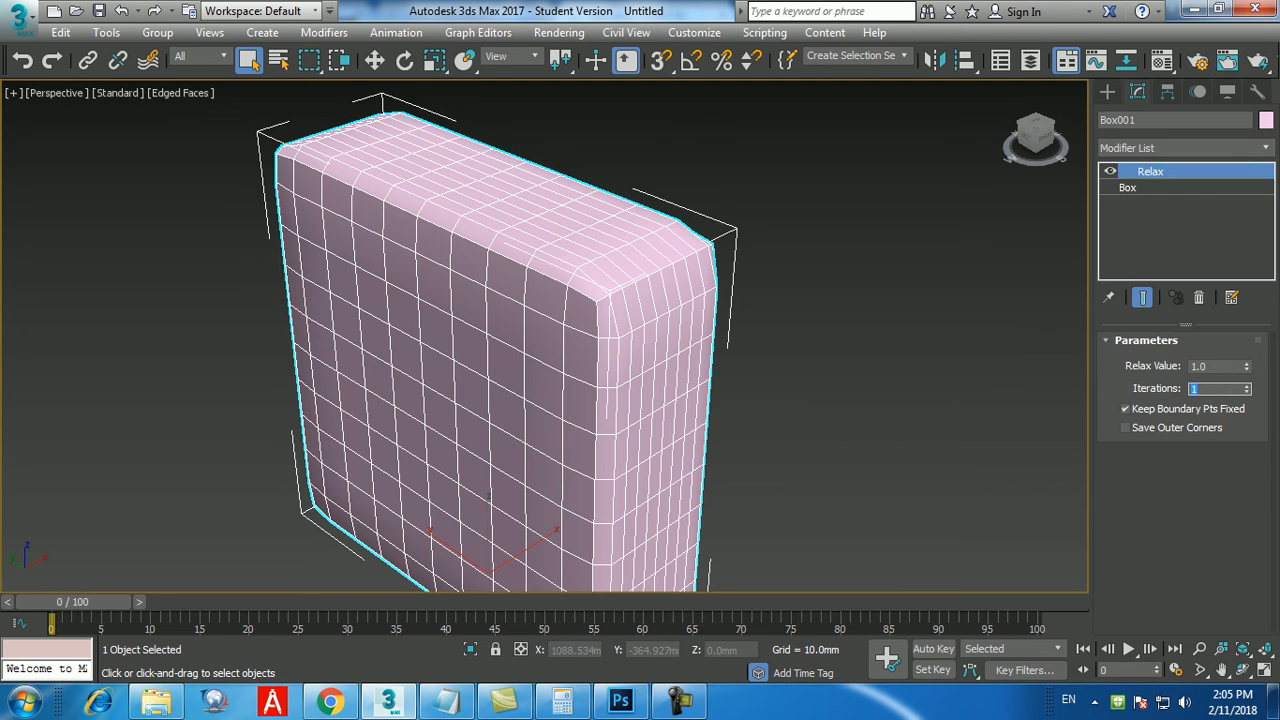
{"action": "type", "text": "2"}
{"action": "key", "text": "Return"}
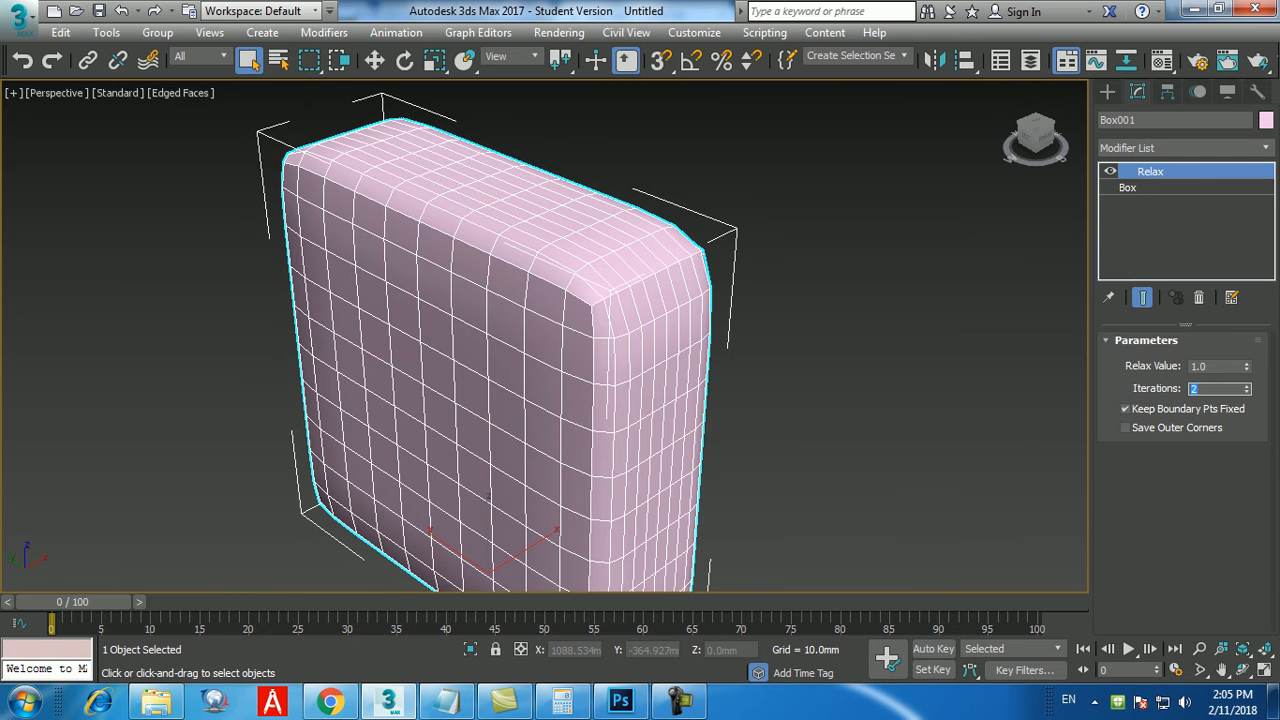
{"action": "type", "text": "20"}
{"action": "key", "text": "Return"}
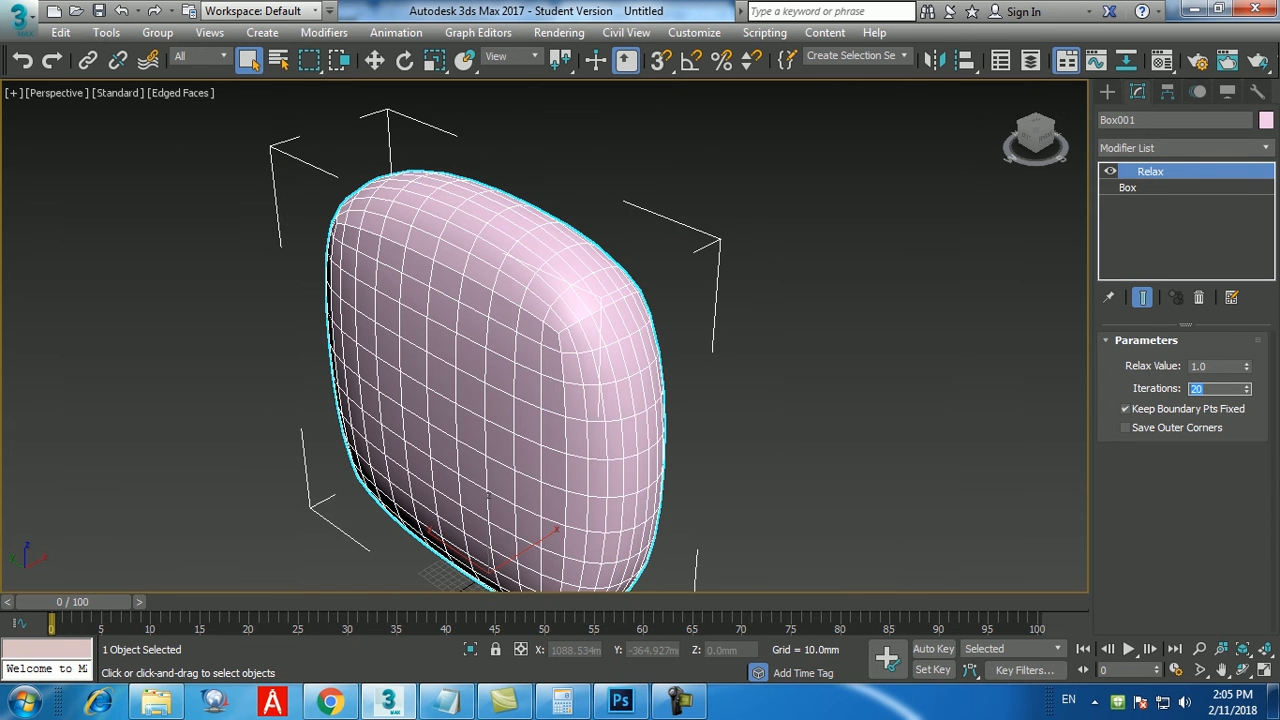
{"action": "type", "text": "2"}
{"action": "key", "text": "Return"}
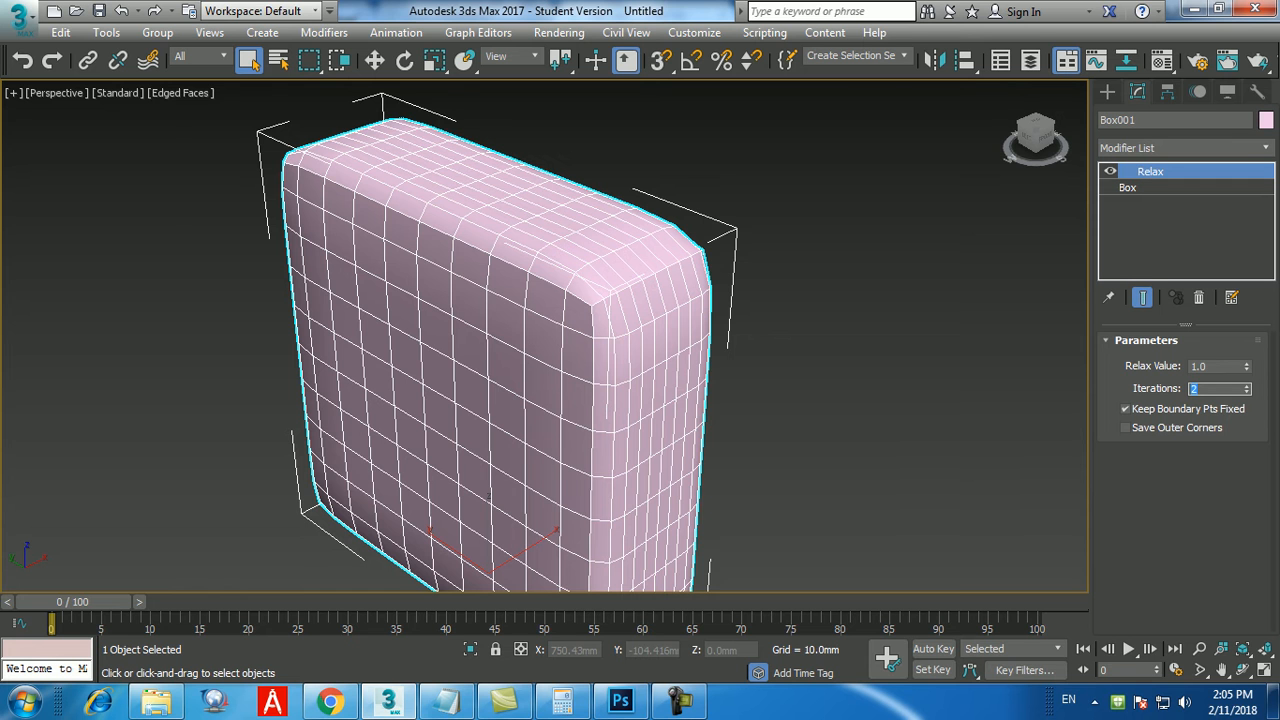
Turn off the edged faces display and show the polygon and vertex statistics in the perspective viewport.
{"action": "middle_click_drag", "start_coordinate": [600, 400], "coordinate": [572, 362]}
{"action": "key", "text": "F4"}
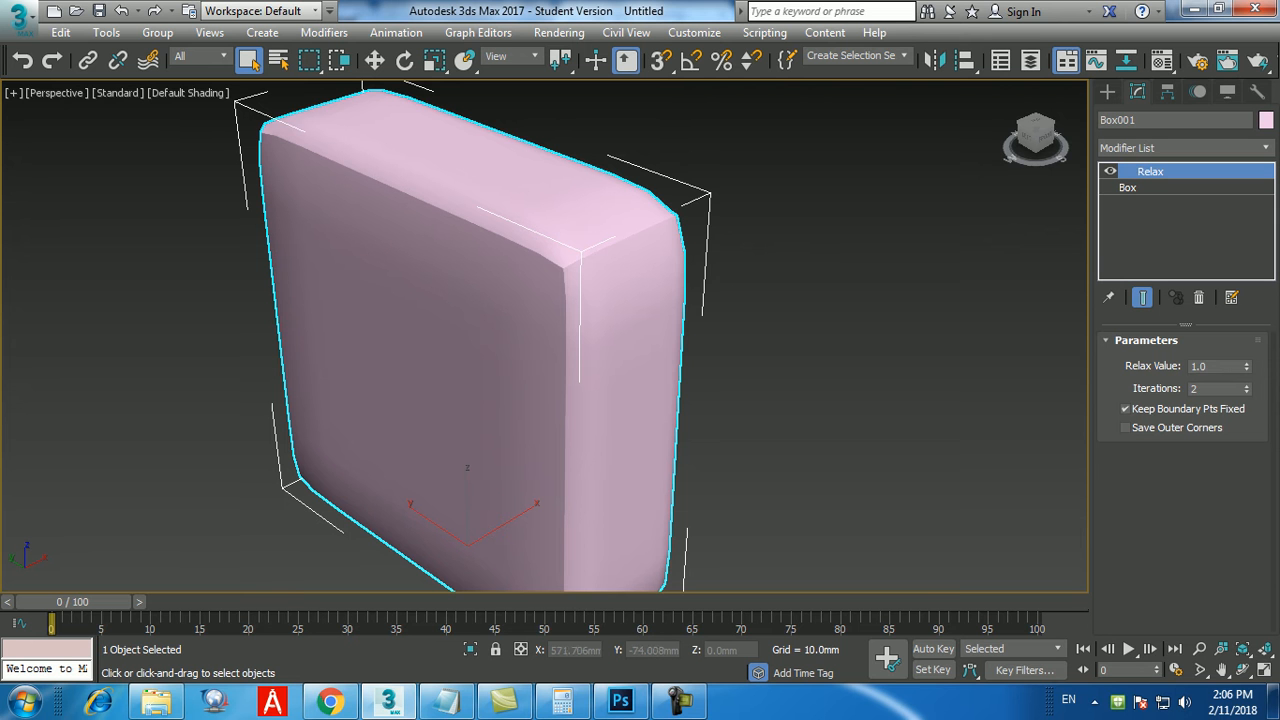
{"action": "mouse_move", "coordinate": [660, 400]}
{"action": "middle_mouse_down", "text": "alt"}
{"action": "mouse_move", "coordinate": [400, 350]}
{"action": "mouse_move", "coordinate": [450, 345]}
{"action": "mouse_move", "coordinate": [680, 398]}
{"action": "middle_mouse_up", "text": "alt"}
{"action": "scroll", "coordinate": [780, 500], "scroll_direction": "down", "scroll_amount": 4}
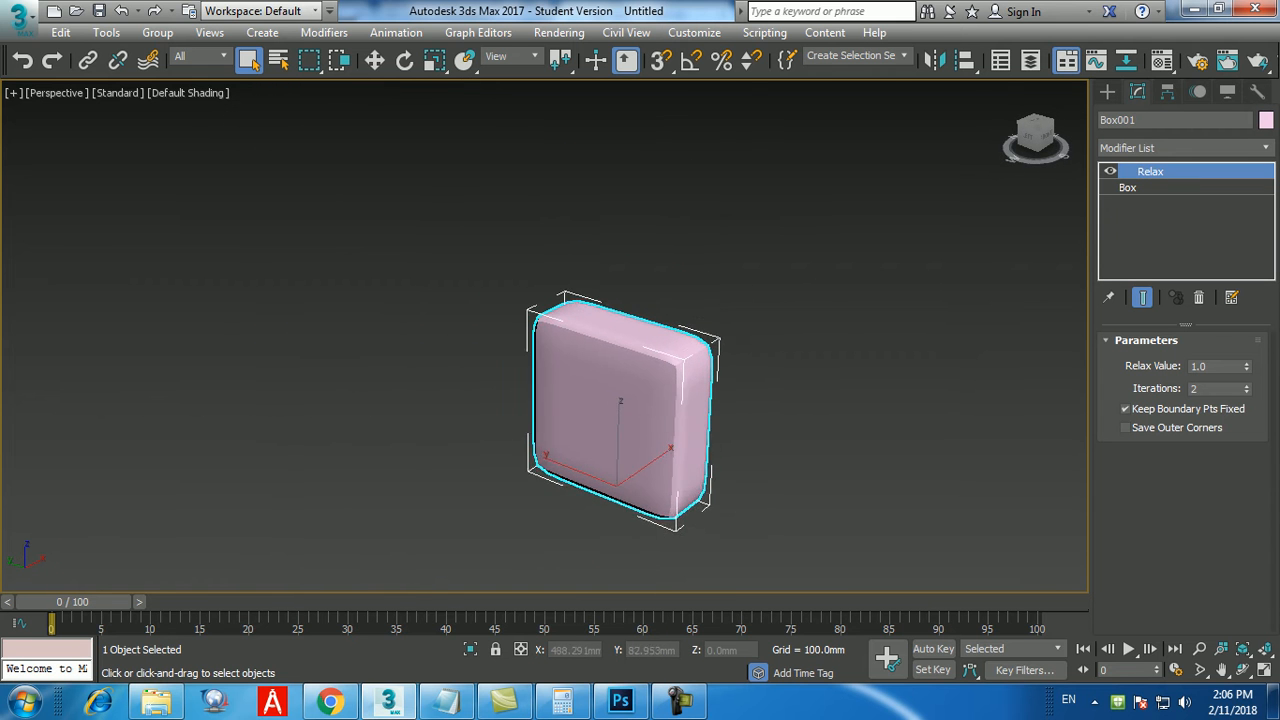
{"action": "scroll", "coordinate": [790, 505], "scroll_direction": "up", "scroll_amount": 1}
{"action": "key", "text": "7"}
{"action": "scroll", "coordinate": [690, 445], "scroll_direction": "up", "scroll_amount": 2}
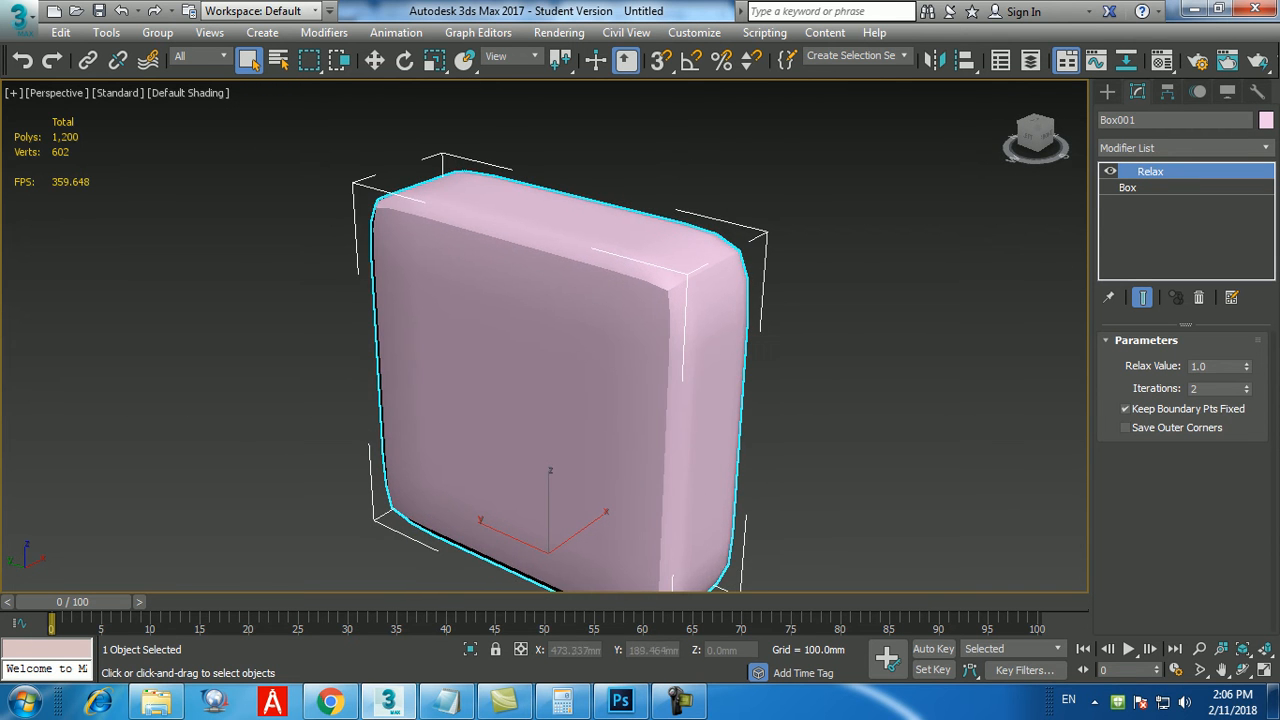
{"action": "middle_click_drag", "start_coordinate": [762, 348], "coordinate": [747, 338]}
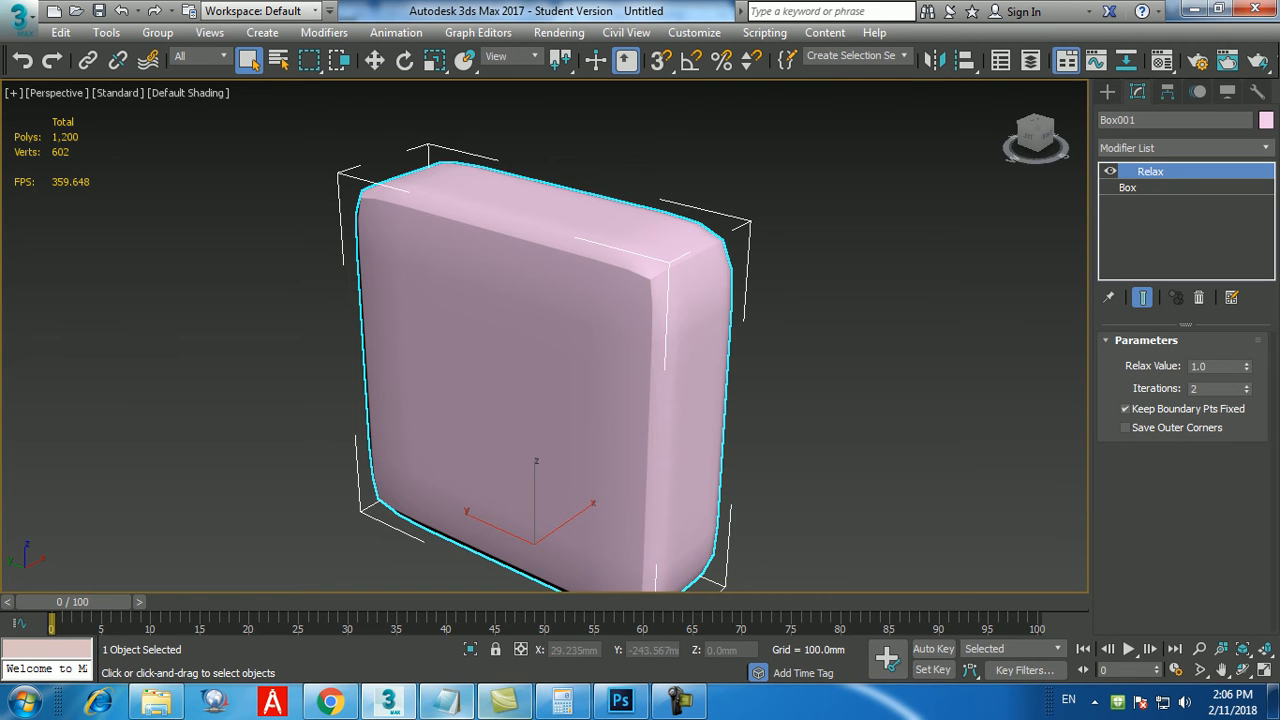
Switch to the Notepad class notes and add "7.Turbosmooth" as a new line below "6.Relax".
{"action": "left_click", "coordinate": [446, 702]}
{"action": "key", "text": "Return"}
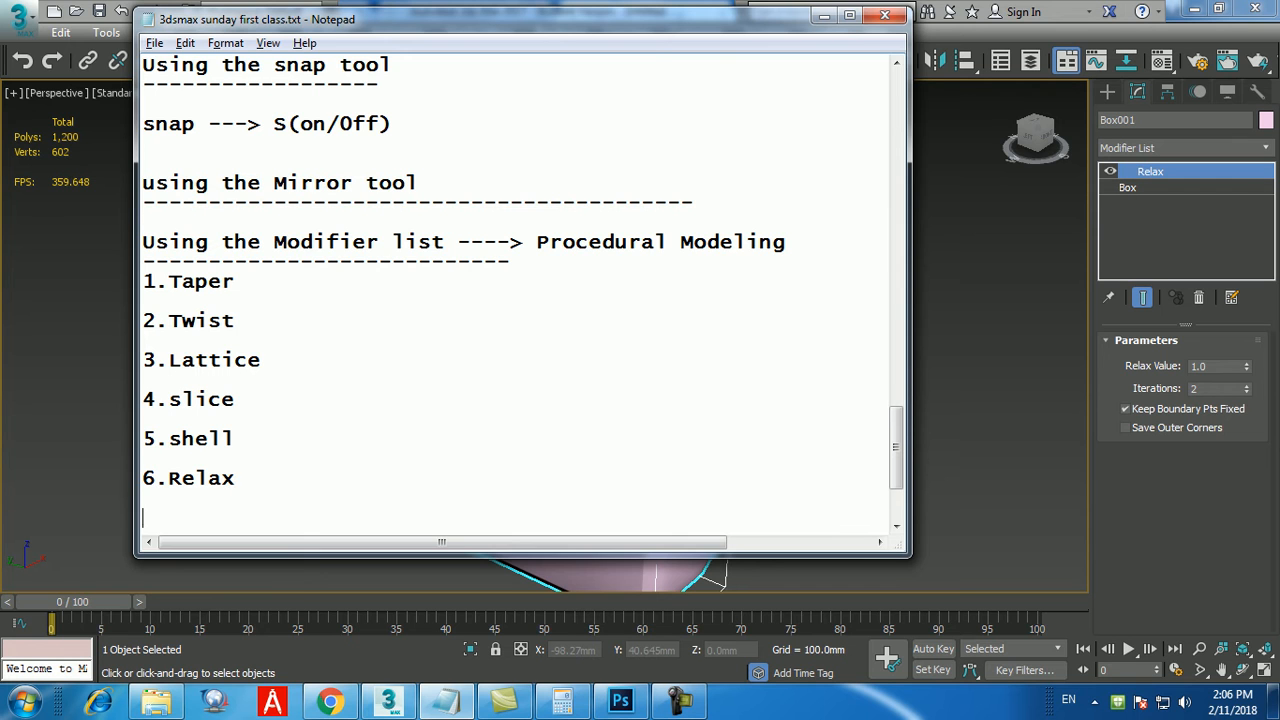
{"action": "type", "text": "7.Turbosmooth"}
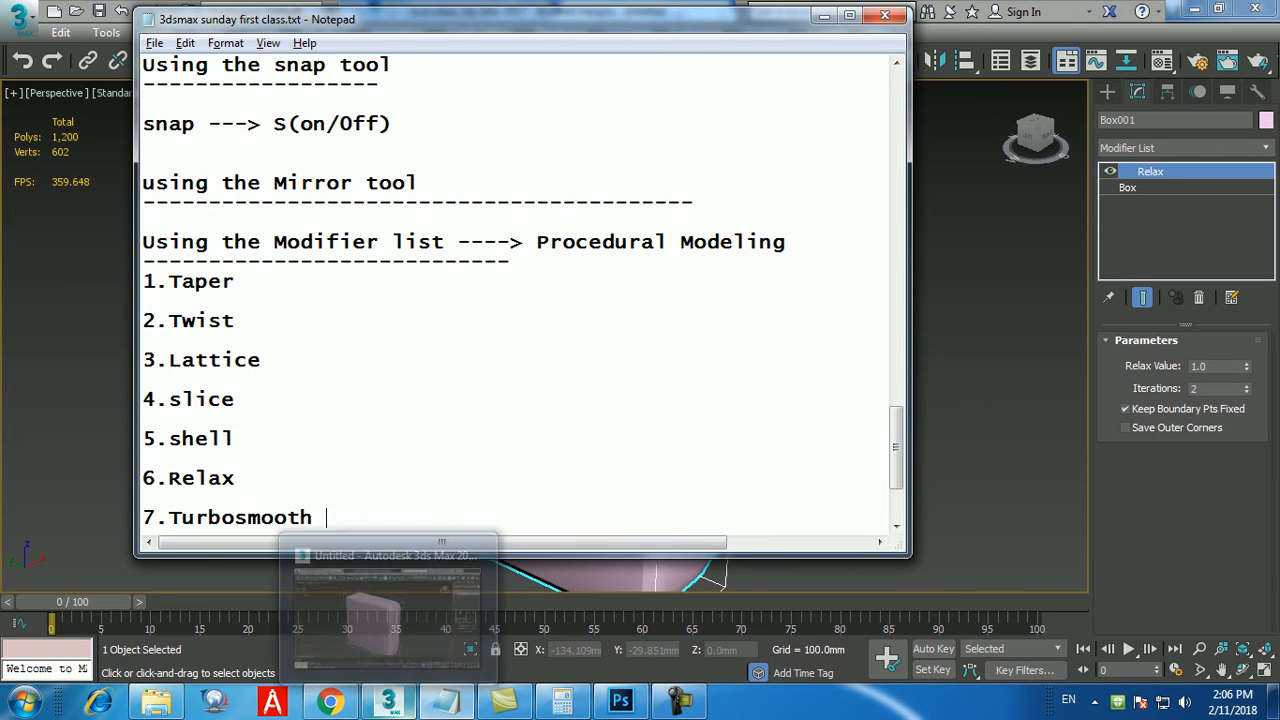
Return to 3ds Max and apply a TurboSmooth modifier on top of Relax on the box.
{"action": "left_click", "coordinate": [389, 701]}
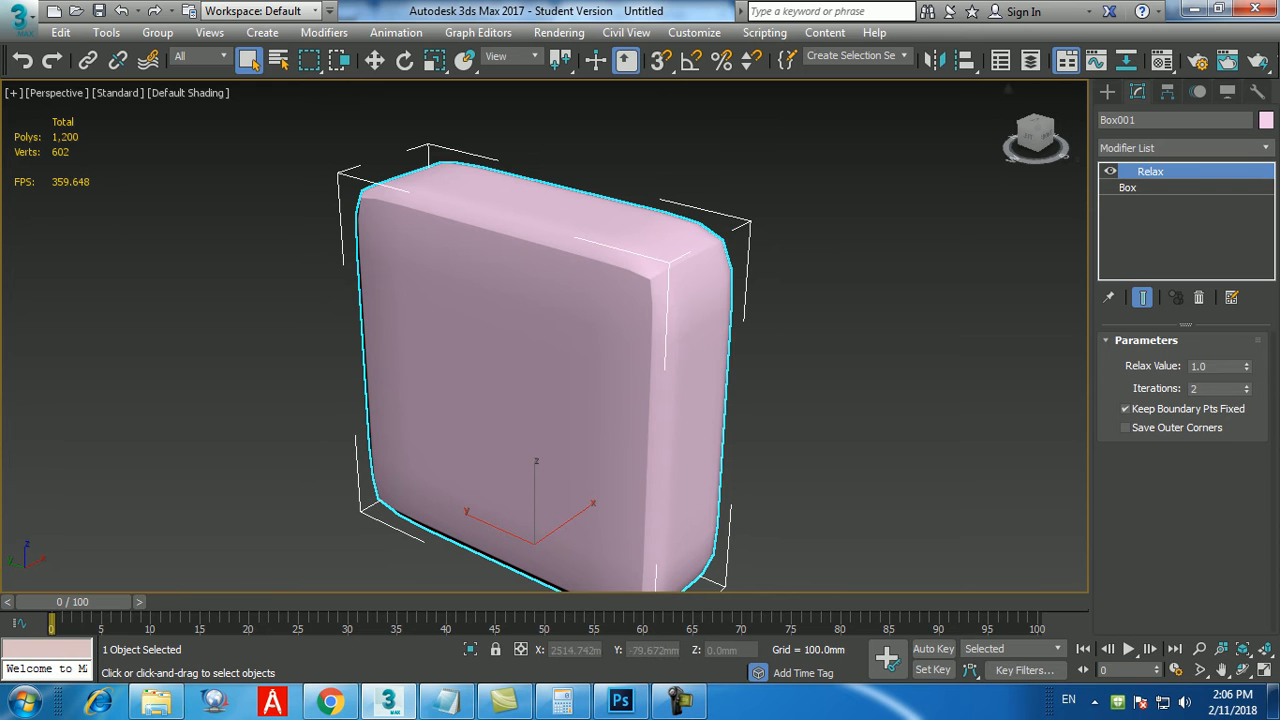
{"action": "left_click", "coordinate": [1180, 147]}
{"action": "key", "text": "t"}
{"action": "key", "text": "u"}
{"action": "key", "text": "Up"}
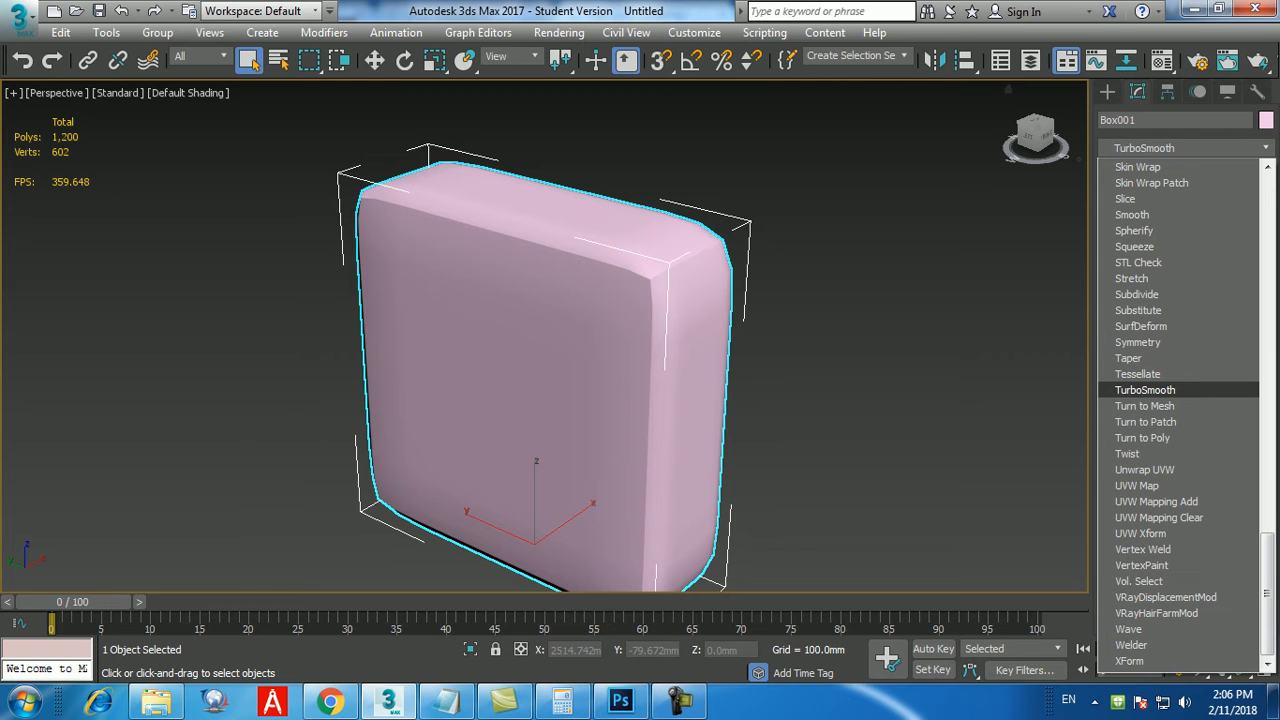
{"action": "key", "text": "Return"}
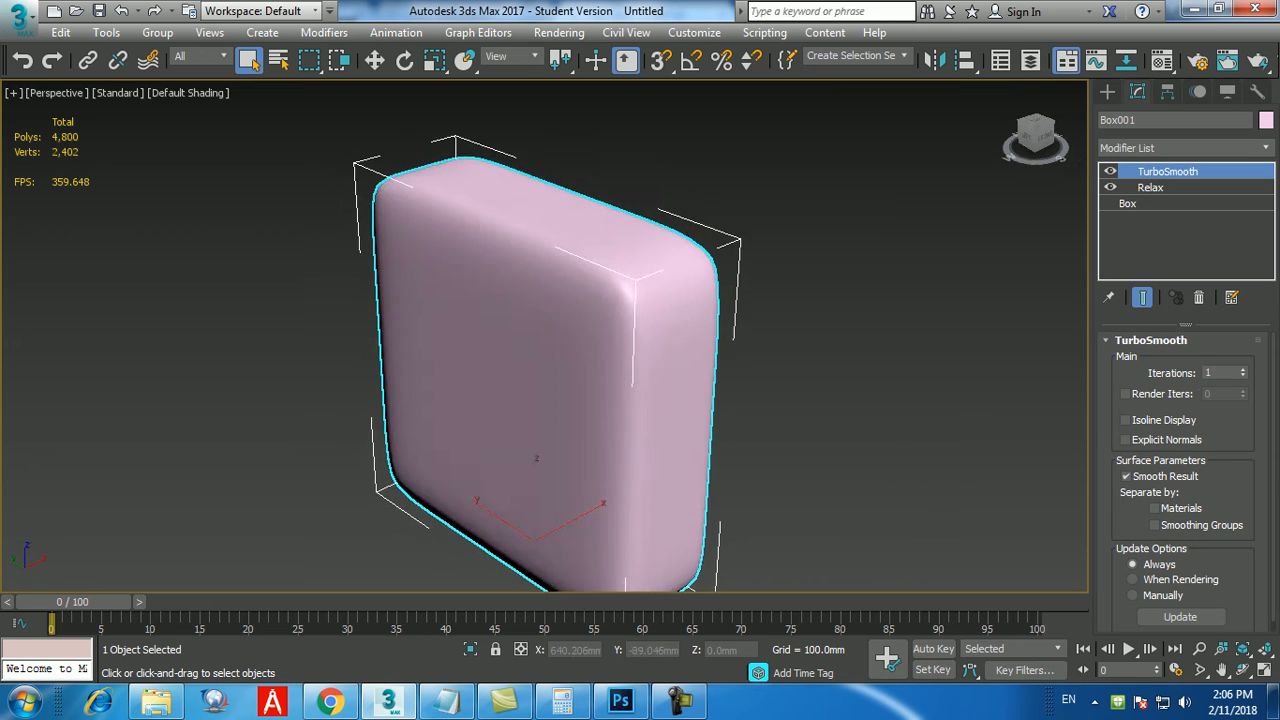
Try TurboSmooth iterations of 2 on the box and return the value to 1.
{"action": "middle_click_drag", "start_coordinate": [500, 370], "coordinate": [692, 343], "text": "alt"}
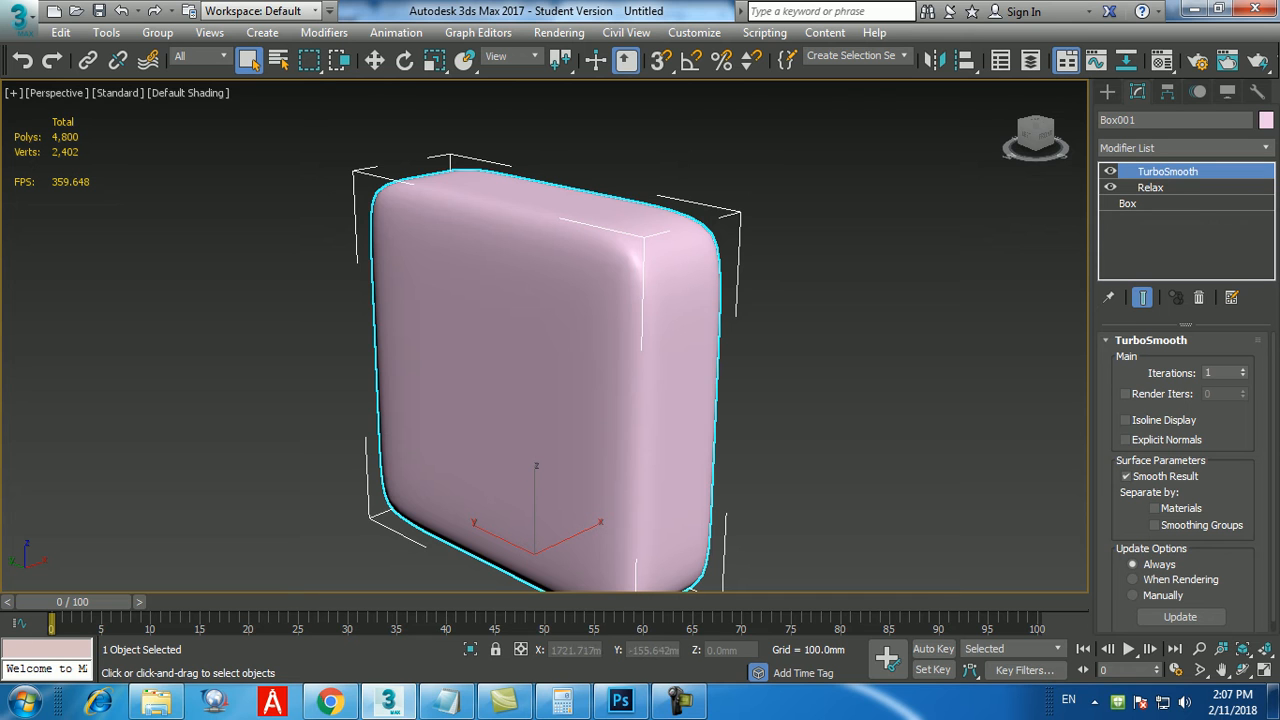
{"action": "left_click", "coordinate": [1243, 370]}
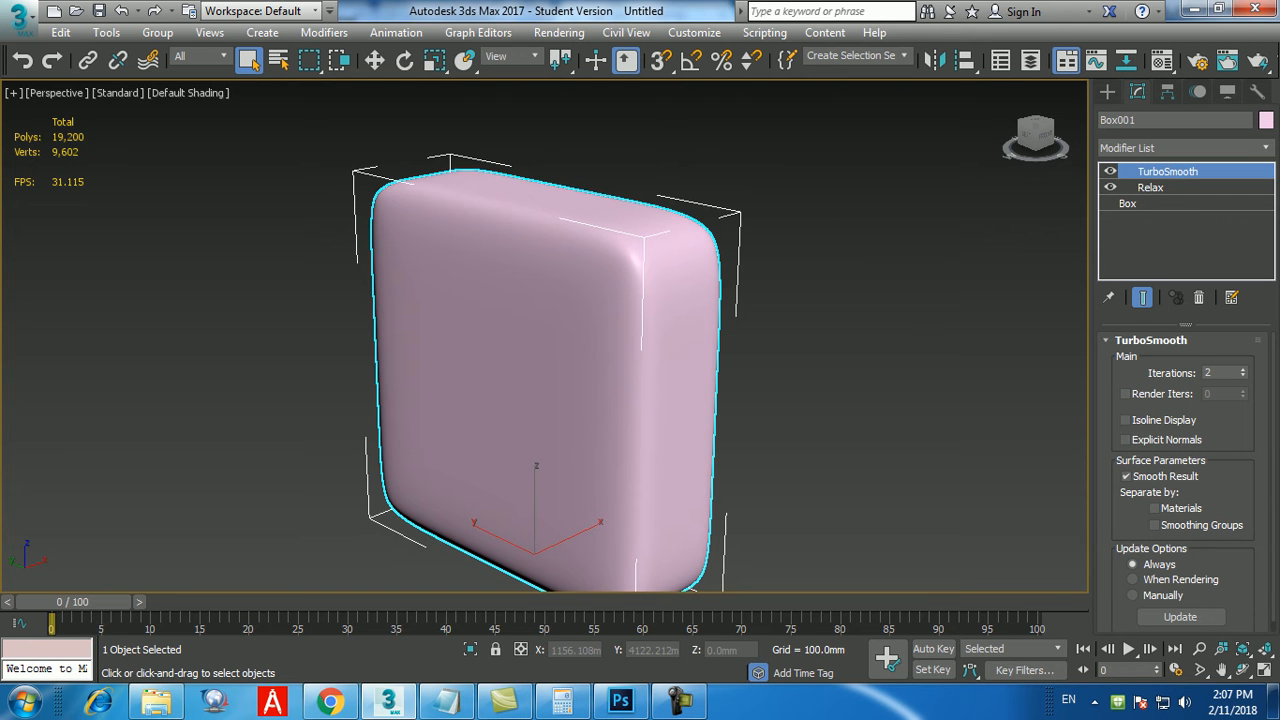
{"action": "left_click", "coordinate": [1243, 376]}
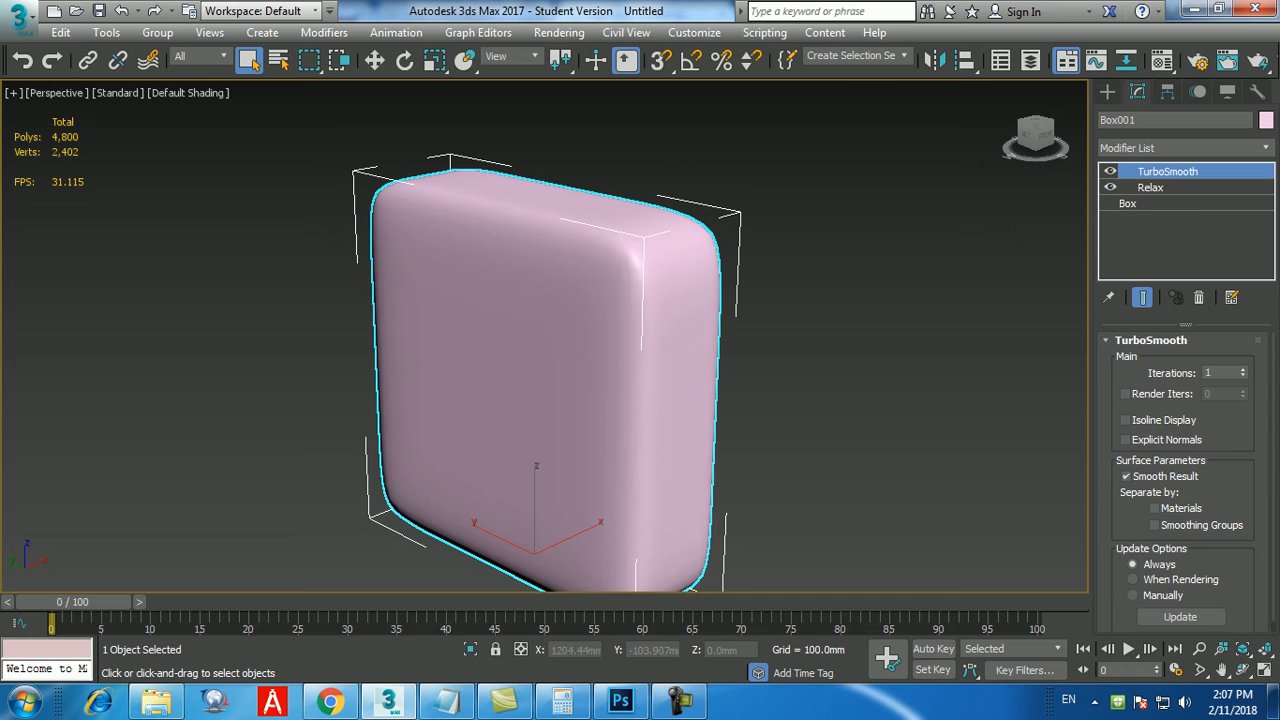
Toggle the Relax modifier off and on repeatedly to compare the smoothed box with and without it, leaving it on.
{"action": "left_click", "coordinate": [1110, 187]}
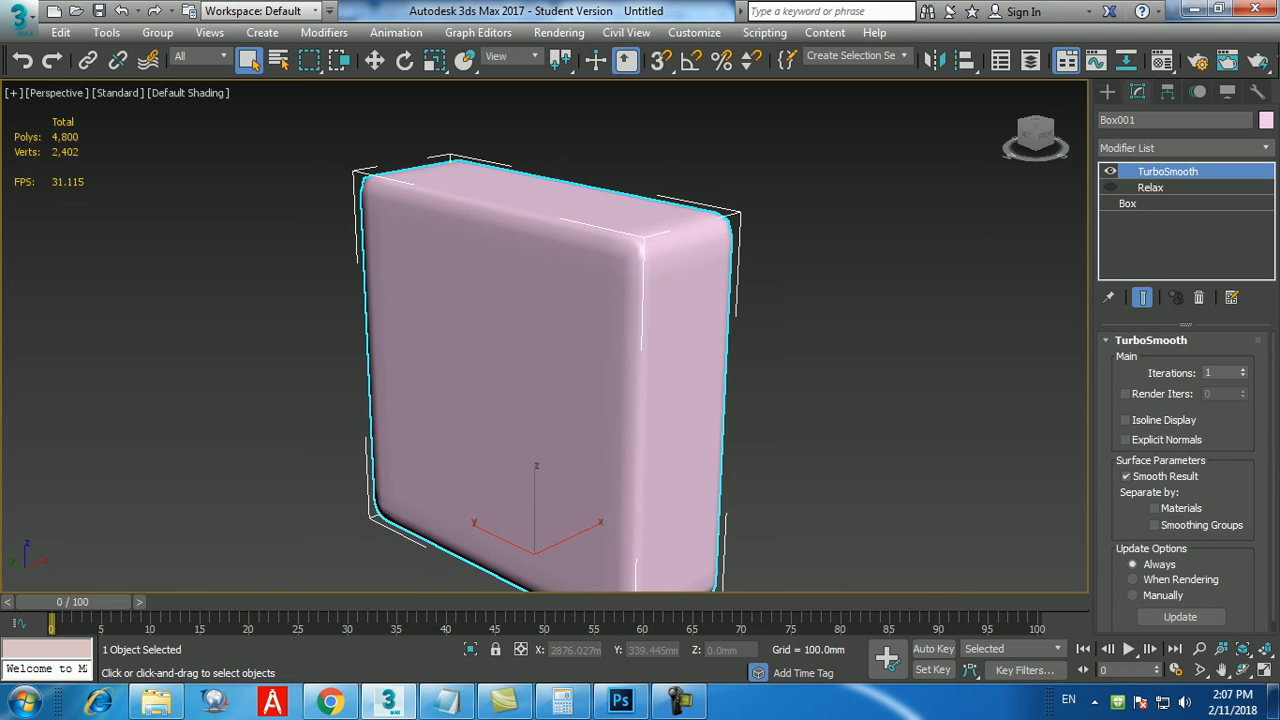
{"action": "left_click", "coordinate": [1110, 187]}
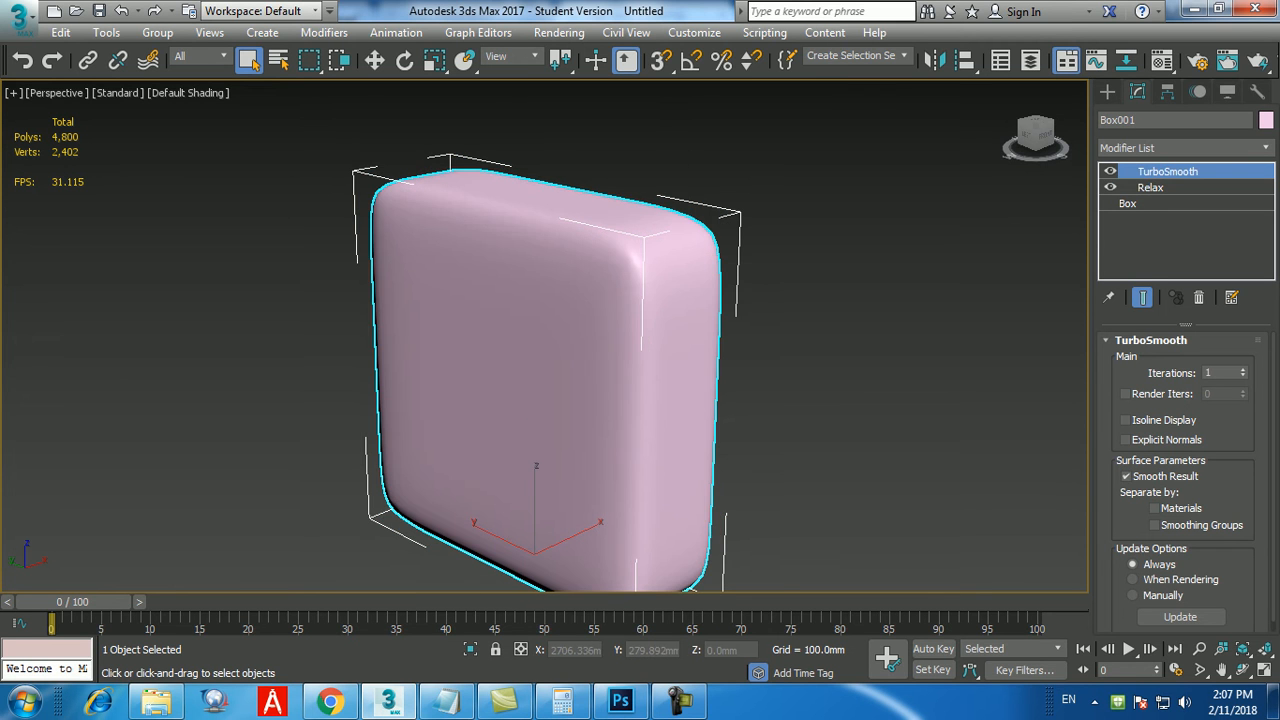
{"action": "left_click", "coordinate": [1110, 187]}
{"action": "left_click", "coordinate": [1110, 187]}
{"action": "left_click", "coordinate": [1110, 187]}
{"action": "left_click", "coordinate": [1110, 187]}
{"action": "left_click", "coordinate": [1110, 187]}
{"action": "left_click", "coordinate": [1110, 187]}
{"action": "left_click", "coordinate": [1110, 187]}
{"action": "left_click", "coordinate": [1110, 187]}
{"action": "left_click", "coordinate": [1110, 187]}
{"action": "left_click", "coordinate": [1110, 187]}
{"action": "left_click", "coordinate": [1110, 187]}
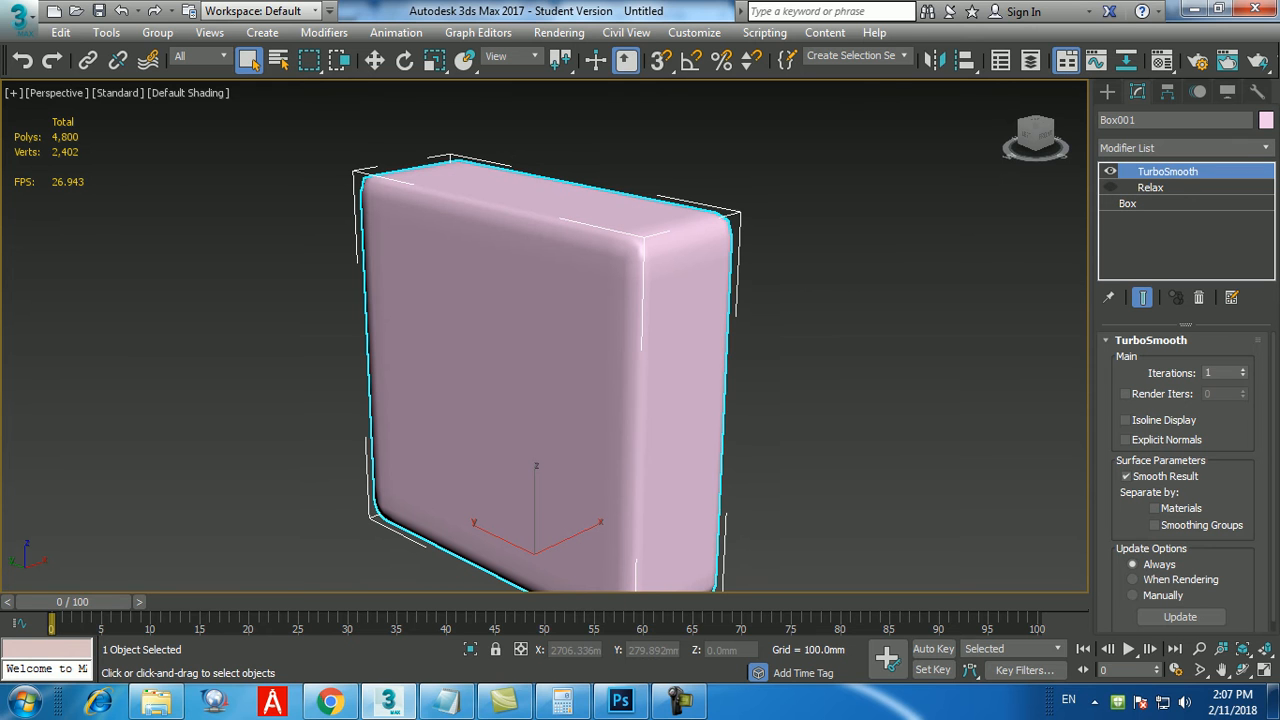
{"action": "left_click", "coordinate": [1150, 187]}
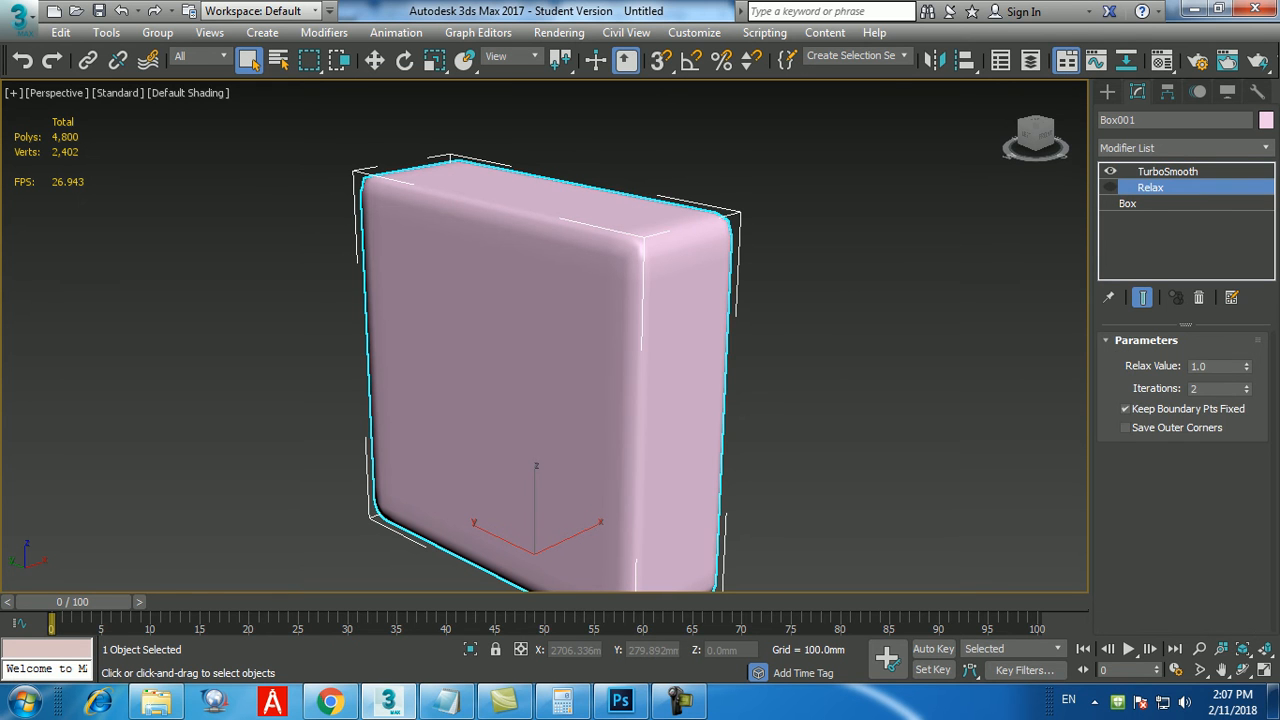
{"action": "left_click", "coordinate": [1110, 187]}
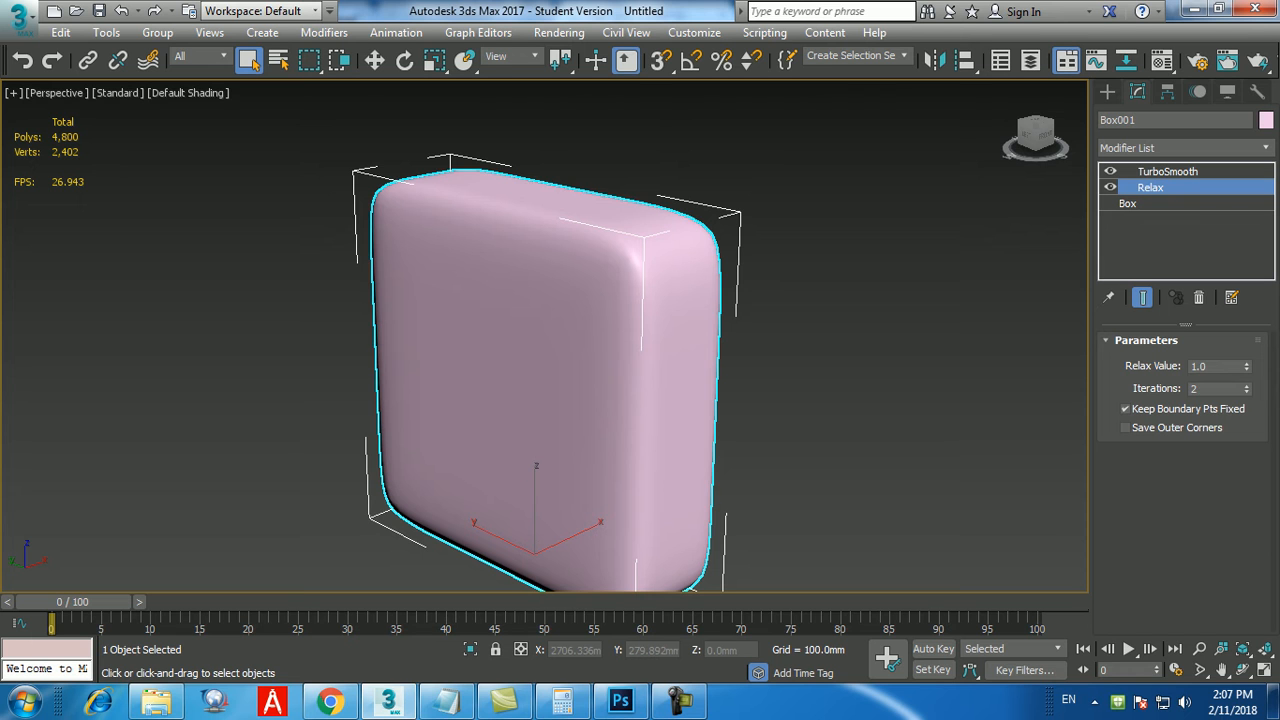
{"action": "left_click", "coordinate": [1110, 187]}
{"action": "left_click", "coordinate": [1110, 187]}
{"action": "left_click", "coordinate": [1110, 187]}
{"action": "left_click", "coordinate": [1110, 187]}
{"action": "left_click", "coordinate": [1110, 187]}
{"action": "left_click", "coordinate": [1110, 187]}
{"action": "left_click", "coordinate": [1110, 187]}
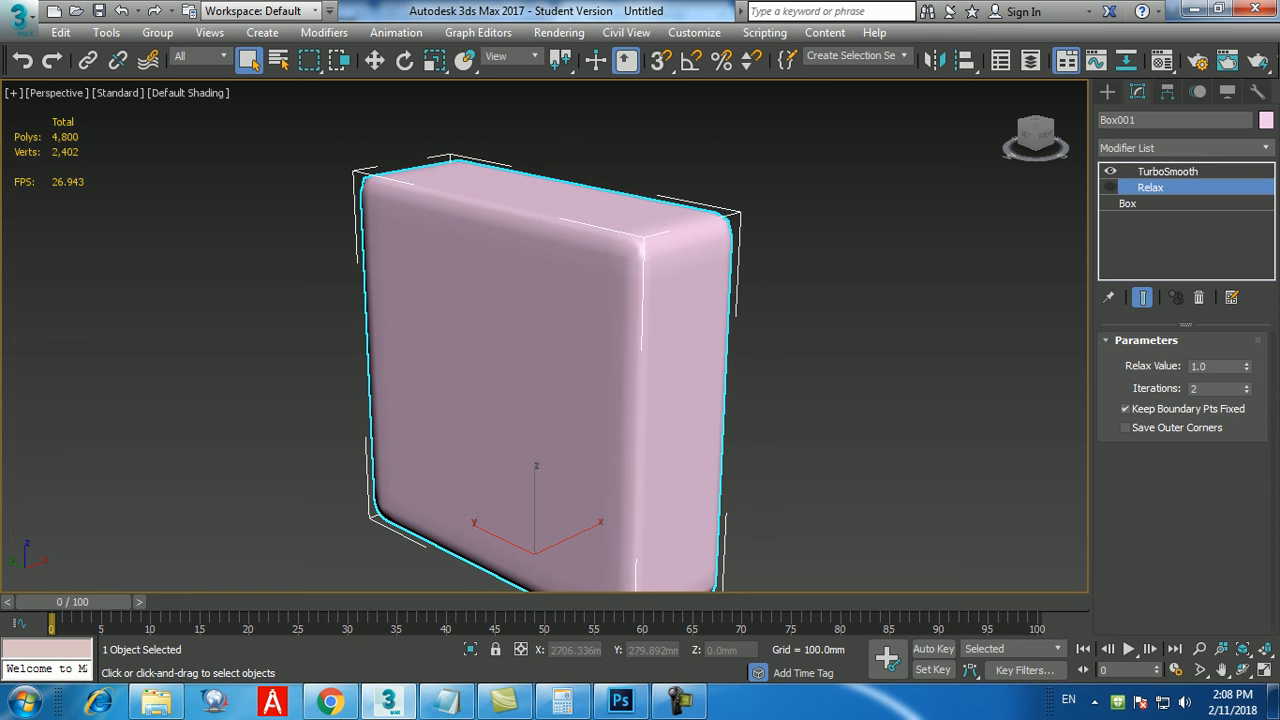
{"action": "left_click", "coordinate": [1110, 187]}
{"action": "left_click", "coordinate": [1110, 187]}
{"action": "left_click", "coordinate": [1110, 187]}
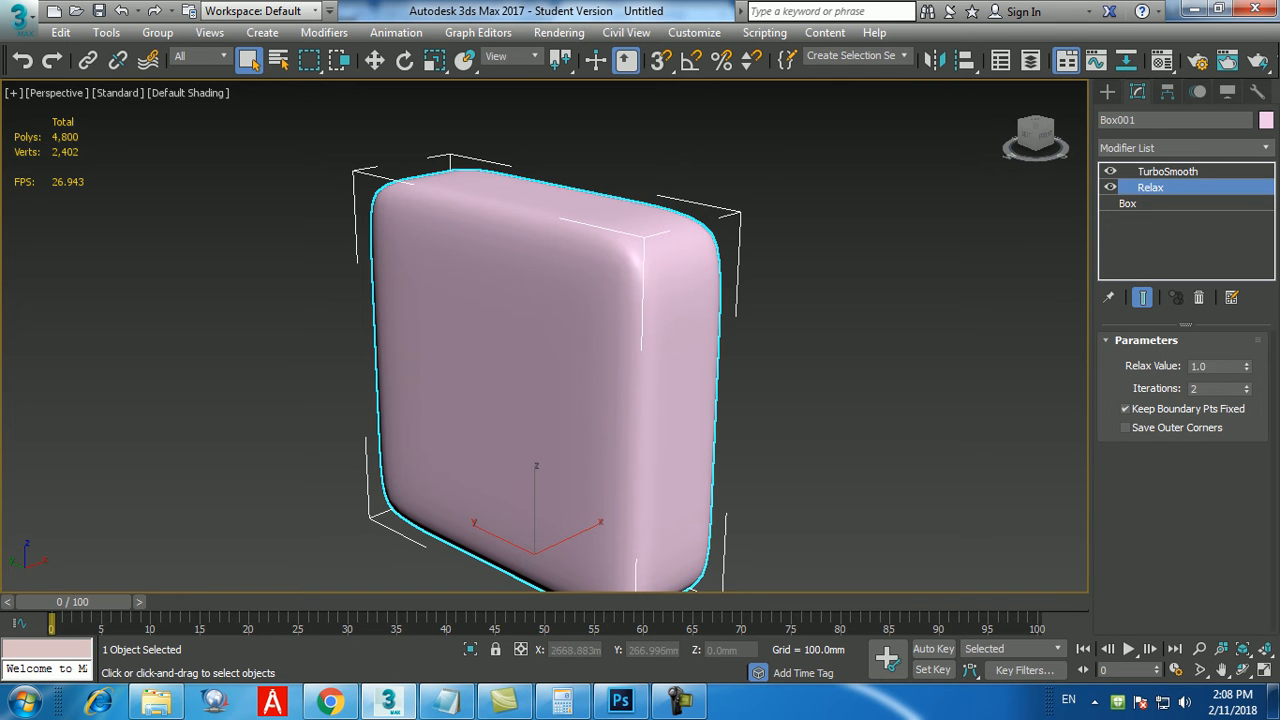
{"action": "left_click", "coordinate": [1110, 187]}
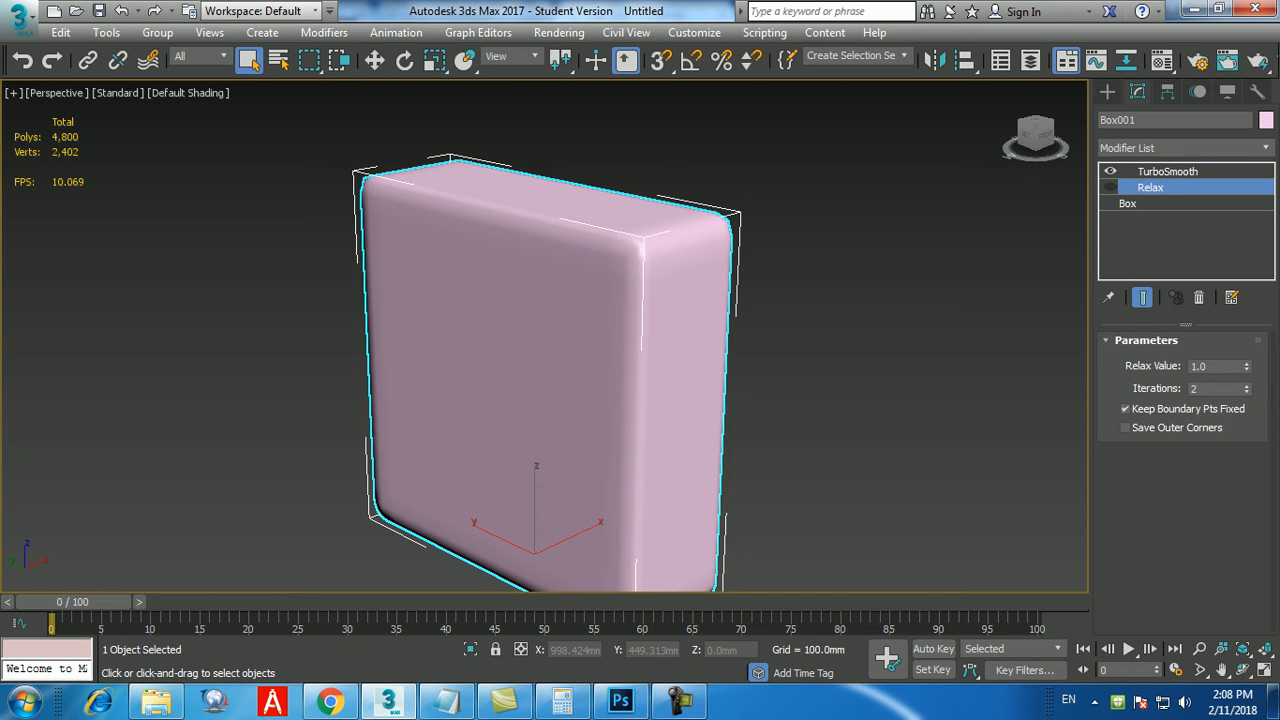
{"action": "left_click", "coordinate": [1110, 187]}
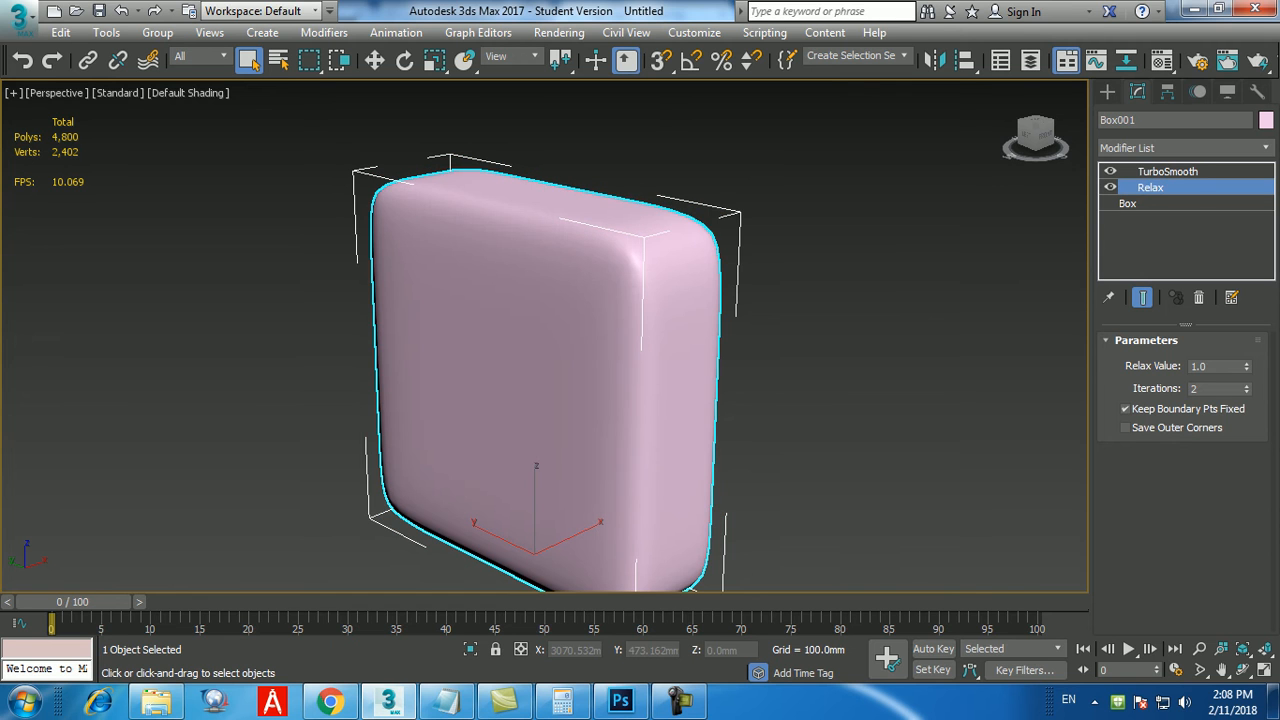
Move the TurboSmooth modifier below Relax in the box's modifier stack.
{"action": "left_click", "coordinate": [1167, 172]}
{"action": "left_click_drag", "start_coordinate": [1167, 172], "coordinate": [1195, 192]}
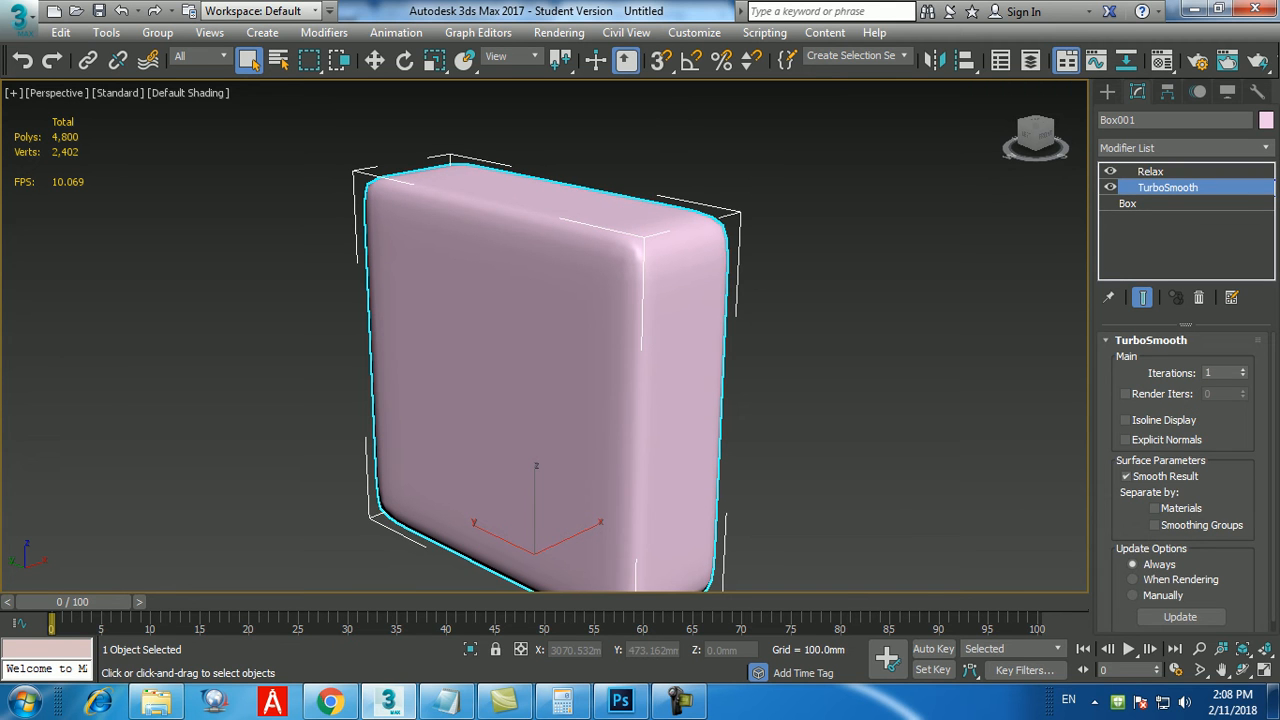
Raise the Relax iterations to 14 and move TurboSmooth back above Relax in the modifier stack.
{"action": "left_click", "coordinate": [1151, 172]}
{"action": "left_click", "coordinate": [1246, 386]}
{"action": "left_click", "coordinate": [1246, 386]}
{"action": "left_click", "coordinate": [1246, 386]}
{"action": "left_click", "coordinate": [1246, 386]}
{"action": "left_click", "coordinate": [1246, 386]}
{"action": "left_click", "coordinate": [1246, 386]}
{"action": "left_click", "coordinate": [1246, 386]}
{"action": "left_click", "coordinate": [1246, 386]}
{"action": "left_click", "coordinate": [1246, 386]}
{"action": "left_click", "coordinate": [1246, 386]}
{"action": "left_click", "coordinate": [1246, 386]}
{"action": "left_click", "coordinate": [1246, 386]}
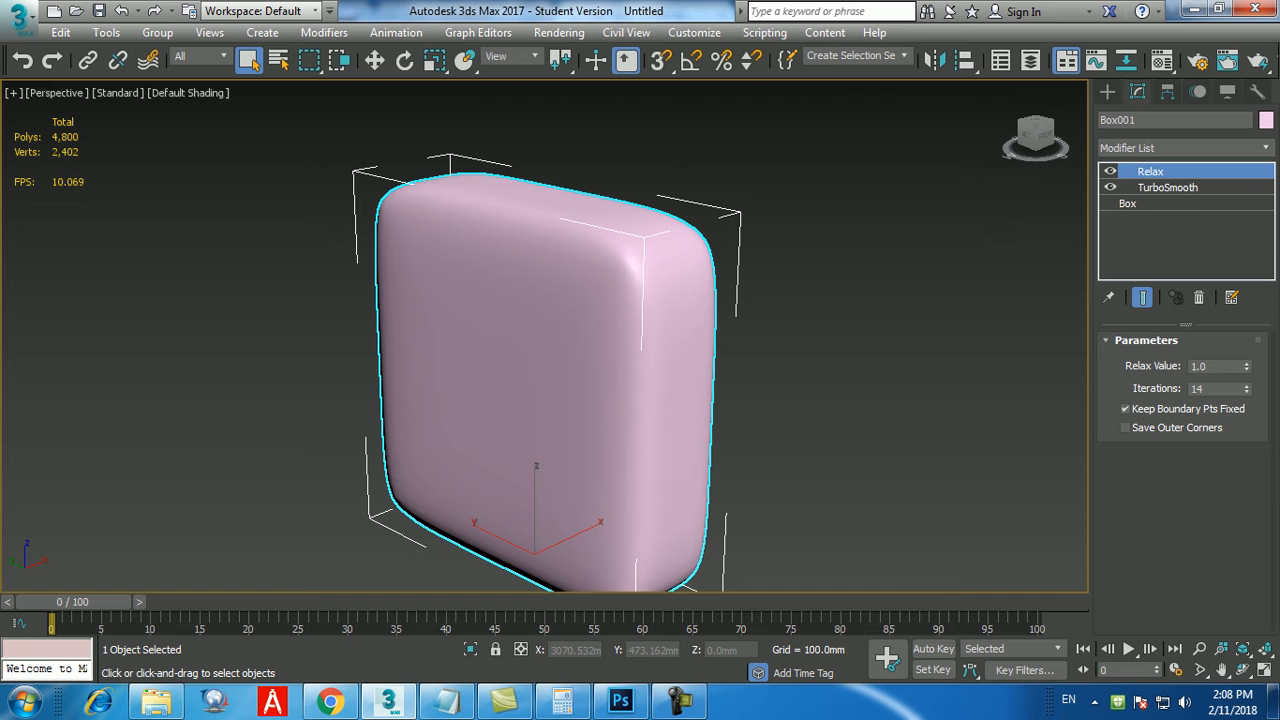
{"action": "left_click_drag", "start_coordinate": [1167, 187], "coordinate": [1167, 172]}
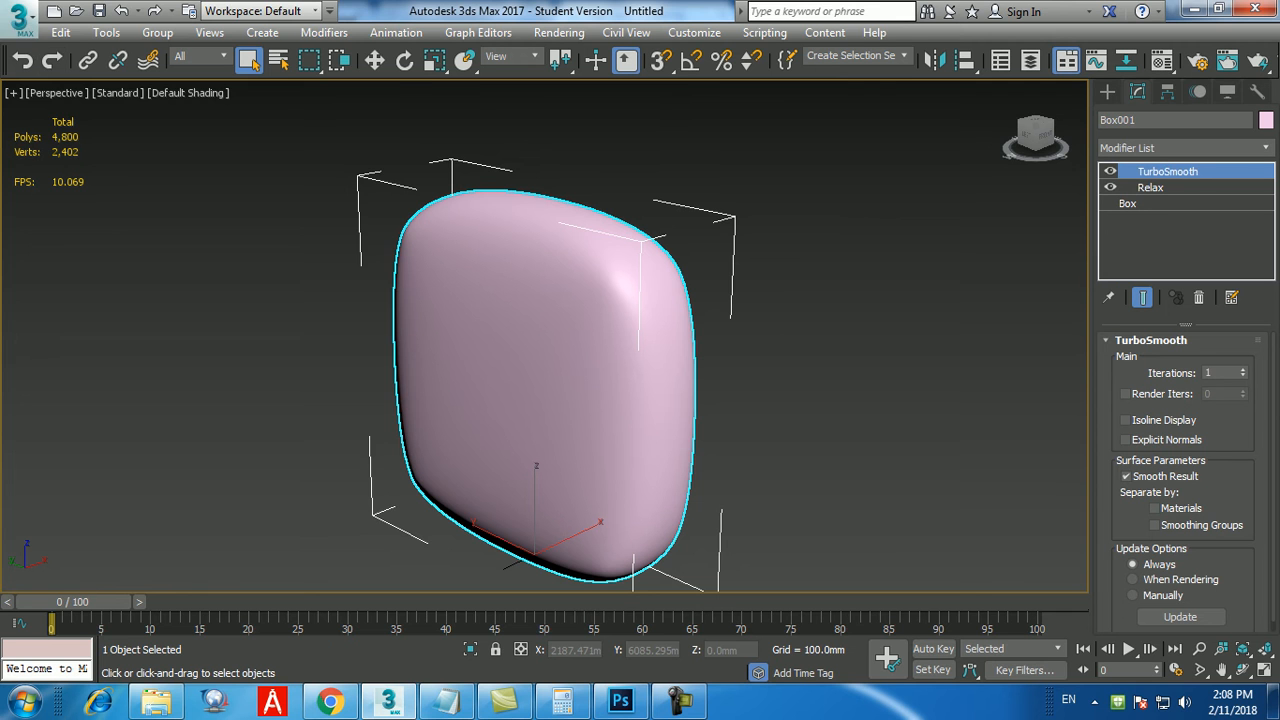
Reset the scene without saving the changes to the box.
{"action": "left_click", "coordinate": [19, 21]}
{"action": "left_click", "coordinate": [63, 97]}
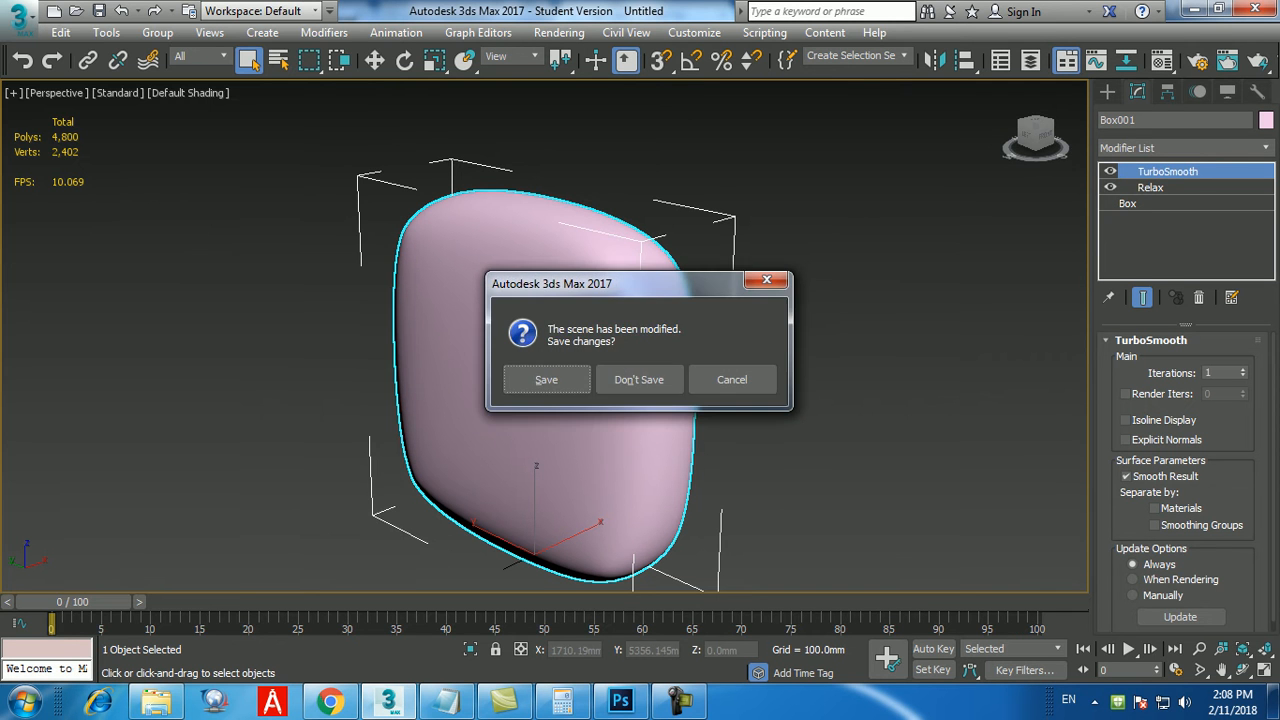
{"action": "left_click", "coordinate": [639, 379]}
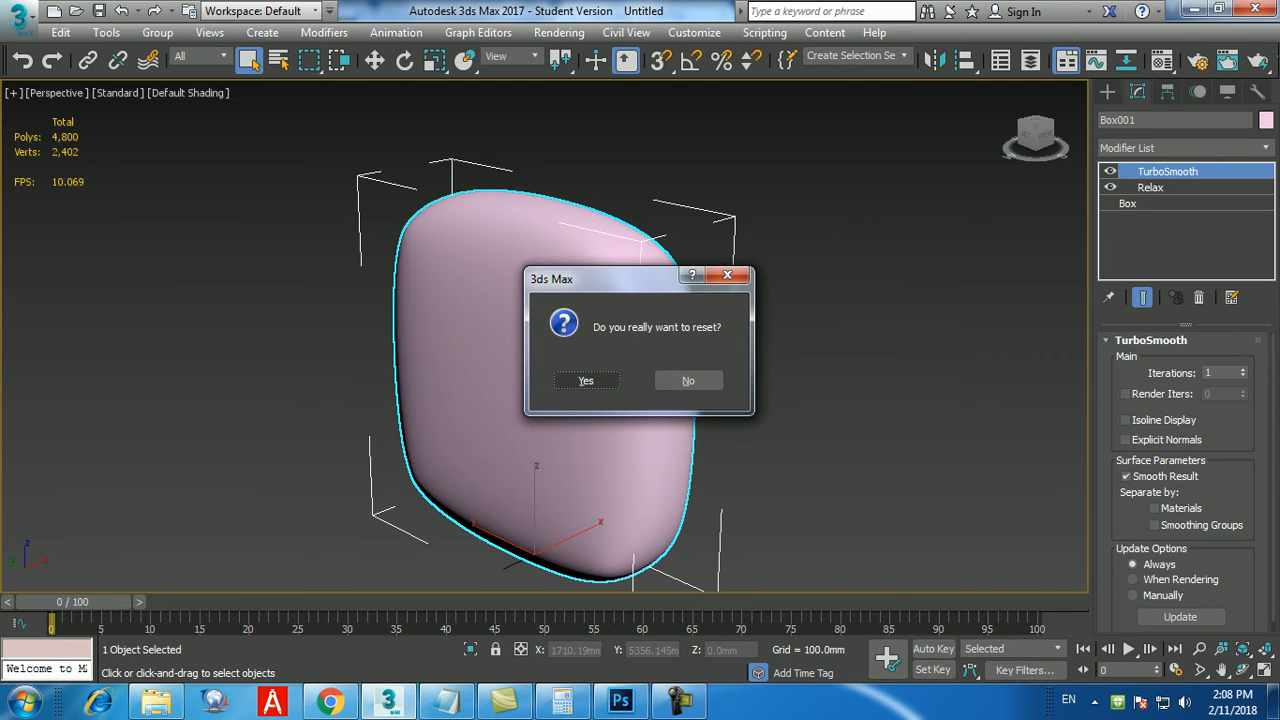
{"action": "left_click", "coordinate": [586, 380]}
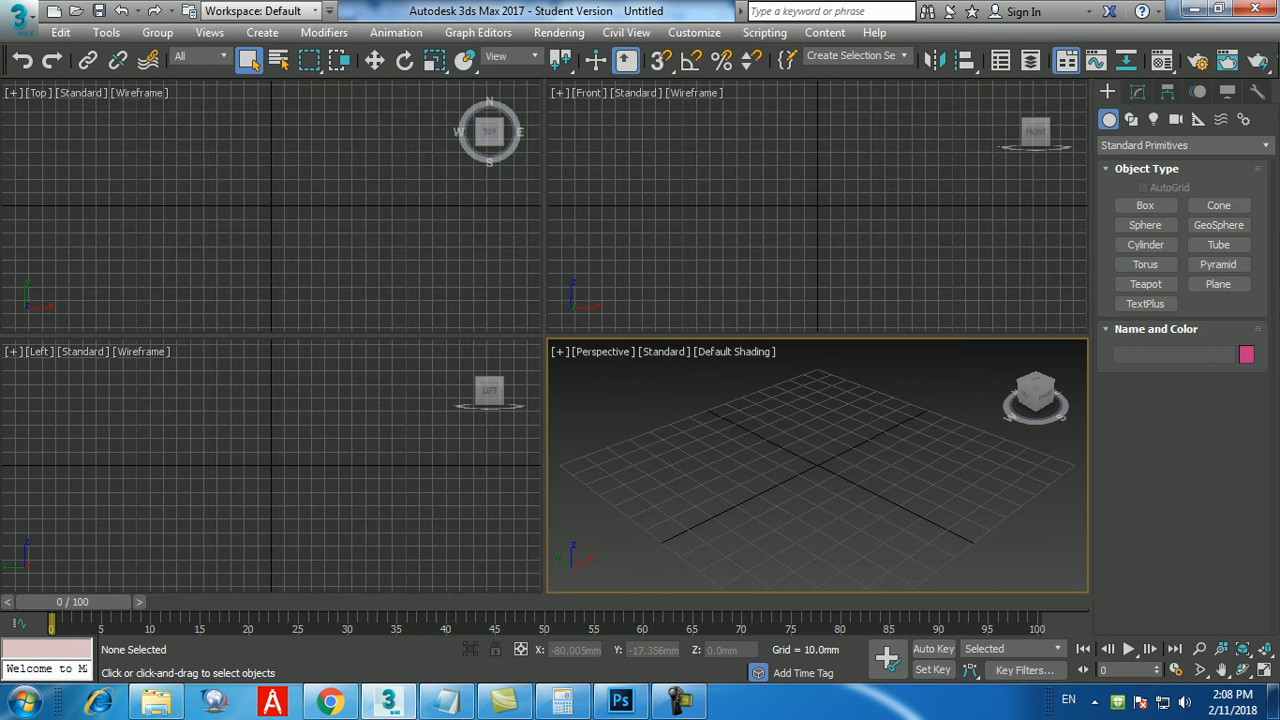
Switch to the Notepad class notes and add "8.Bend" as a new line below "7.Turbosmooth".
{"action": "left_click", "coordinate": [445, 700]}
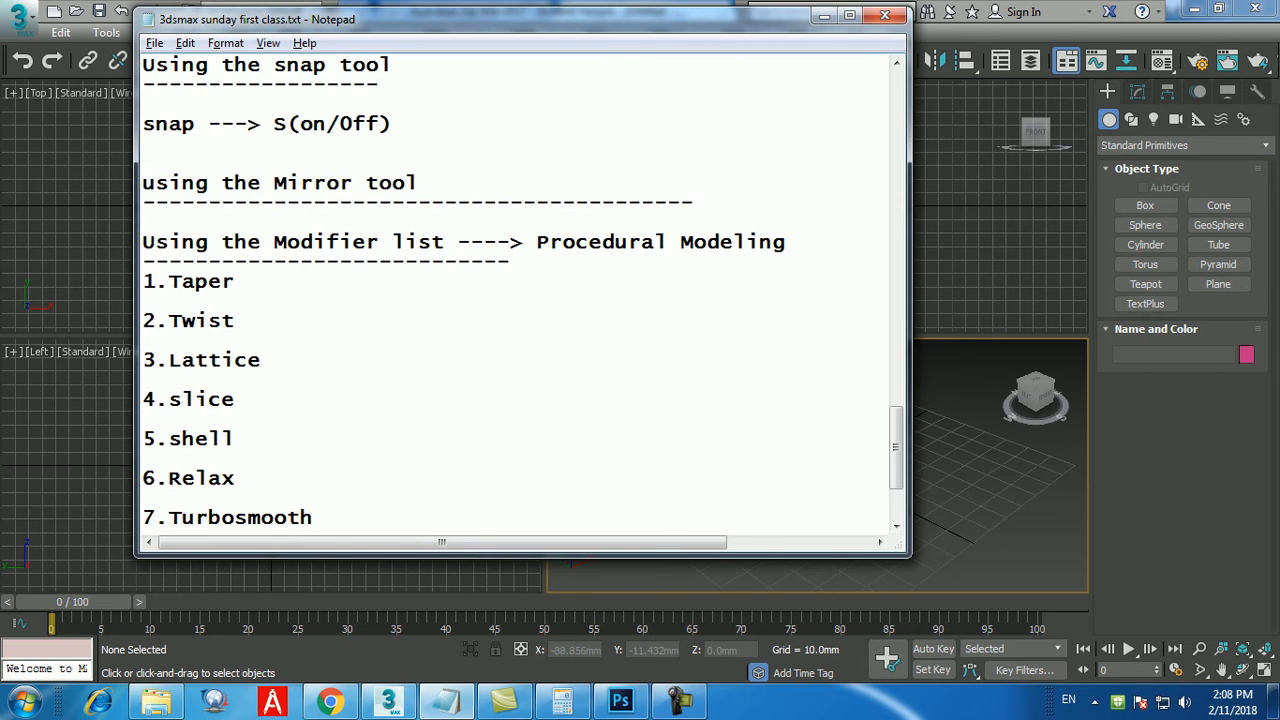
{"action": "key", "text": "Return"}
{"action": "type", "text": "8.Bend"}
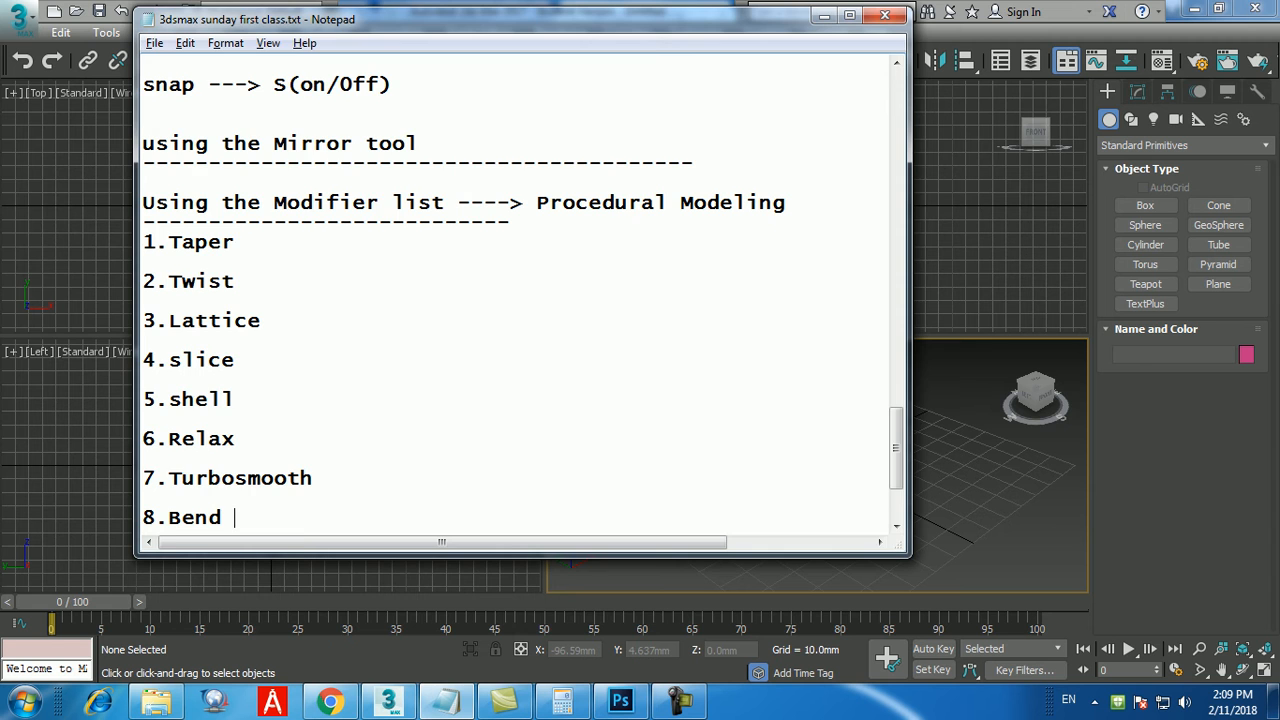
Switch back to 3ds Max and maximize the Perspective viewport.
{"action": "left_click", "coordinate": [824, 15]}
{"action": "key", "text": "alt+w"}
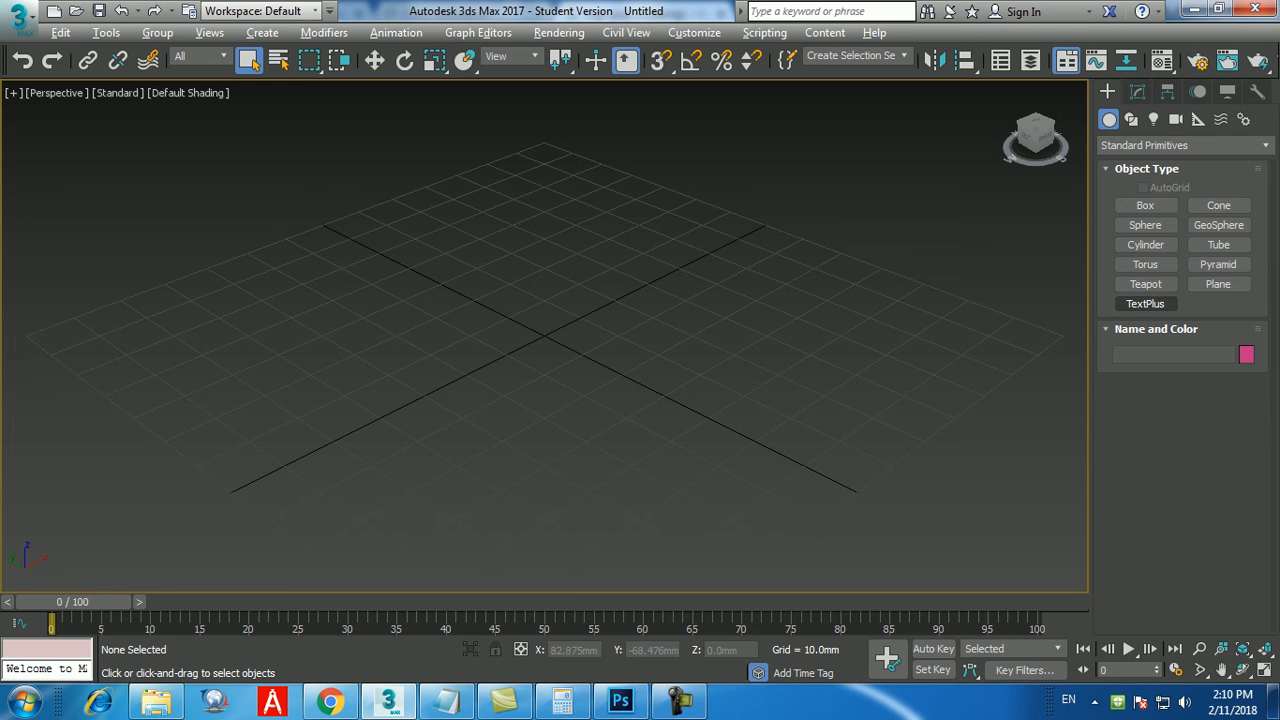
{"action": "left_click", "coordinate": [1145, 284]}
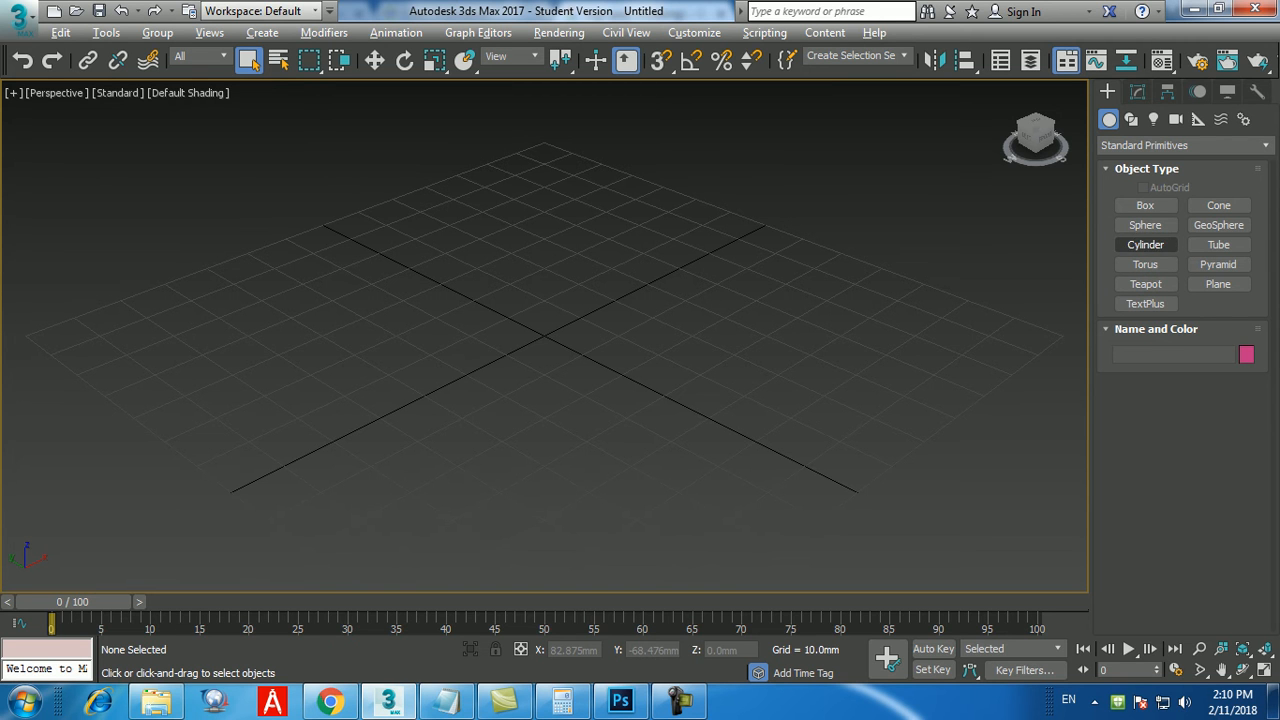
Create a cylinder at the origin with a radius of 25 mm and a height of 150 mm using exact numeric entry.
{"action": "left_click", "coordinate": [1145, 244]}
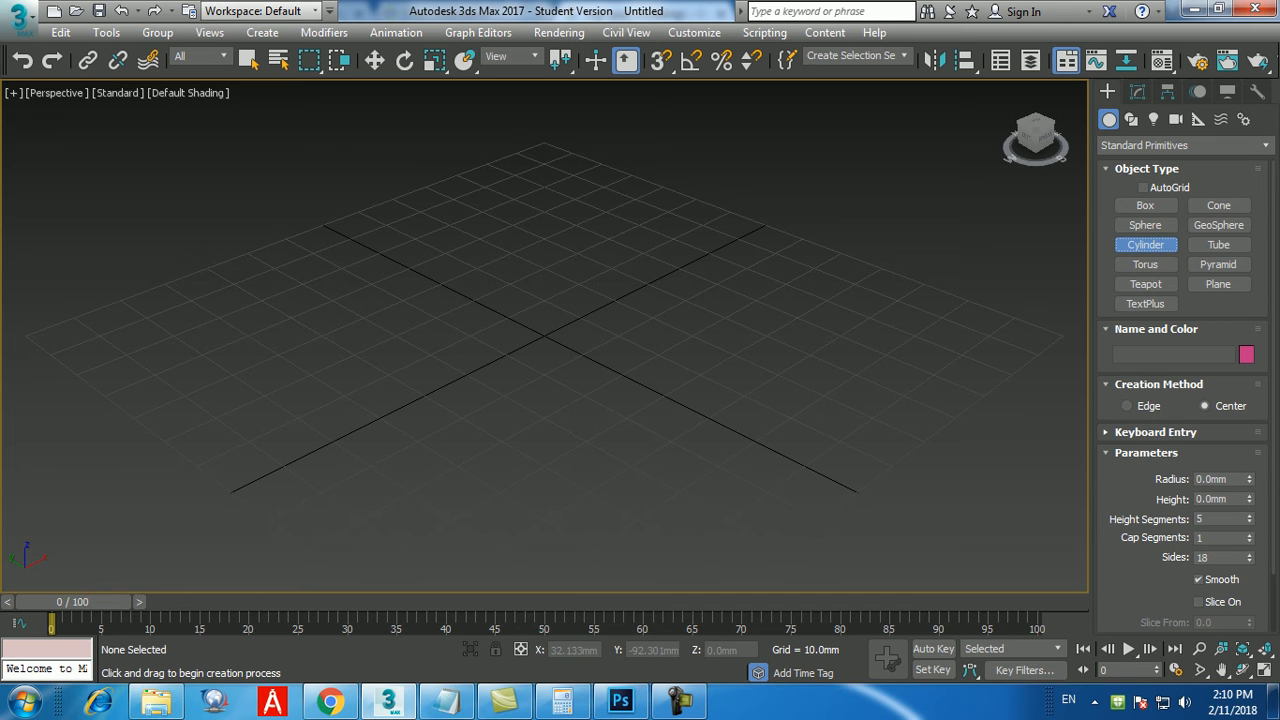
{"action": "left_click", "coordinate": [1154, 433]}
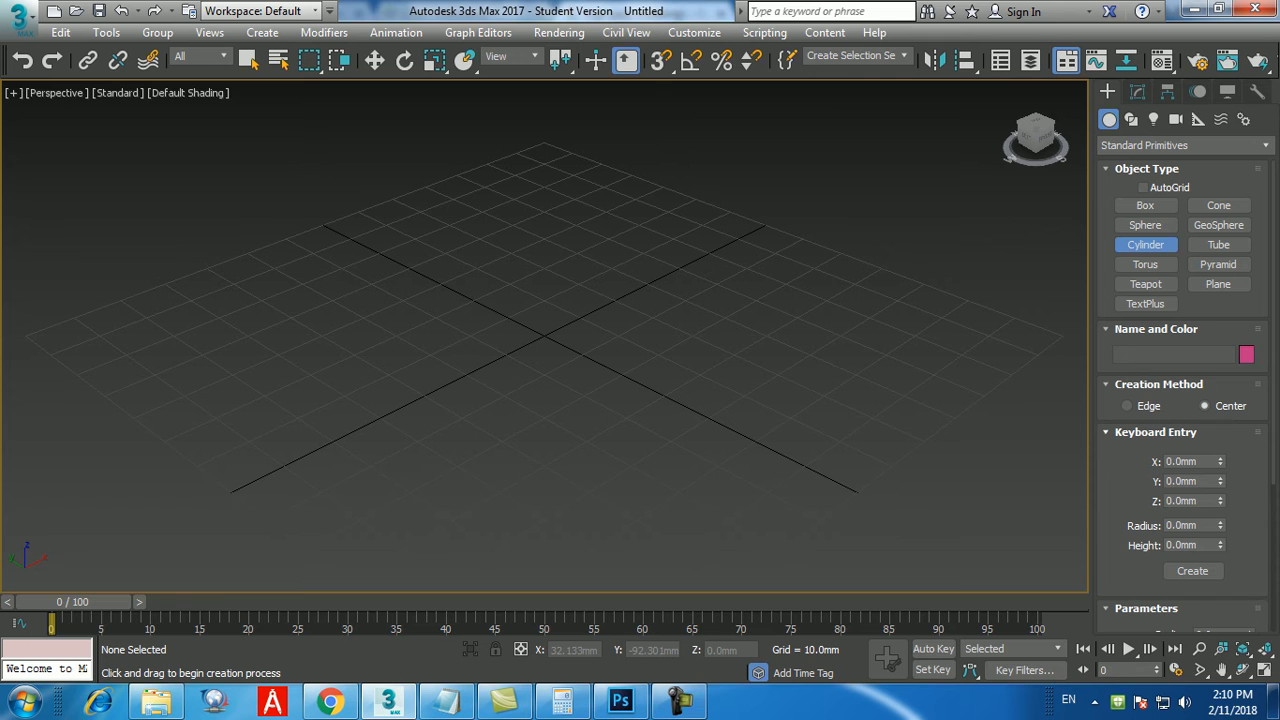
{"action": "left_click", "coordinate": [680, 702]}
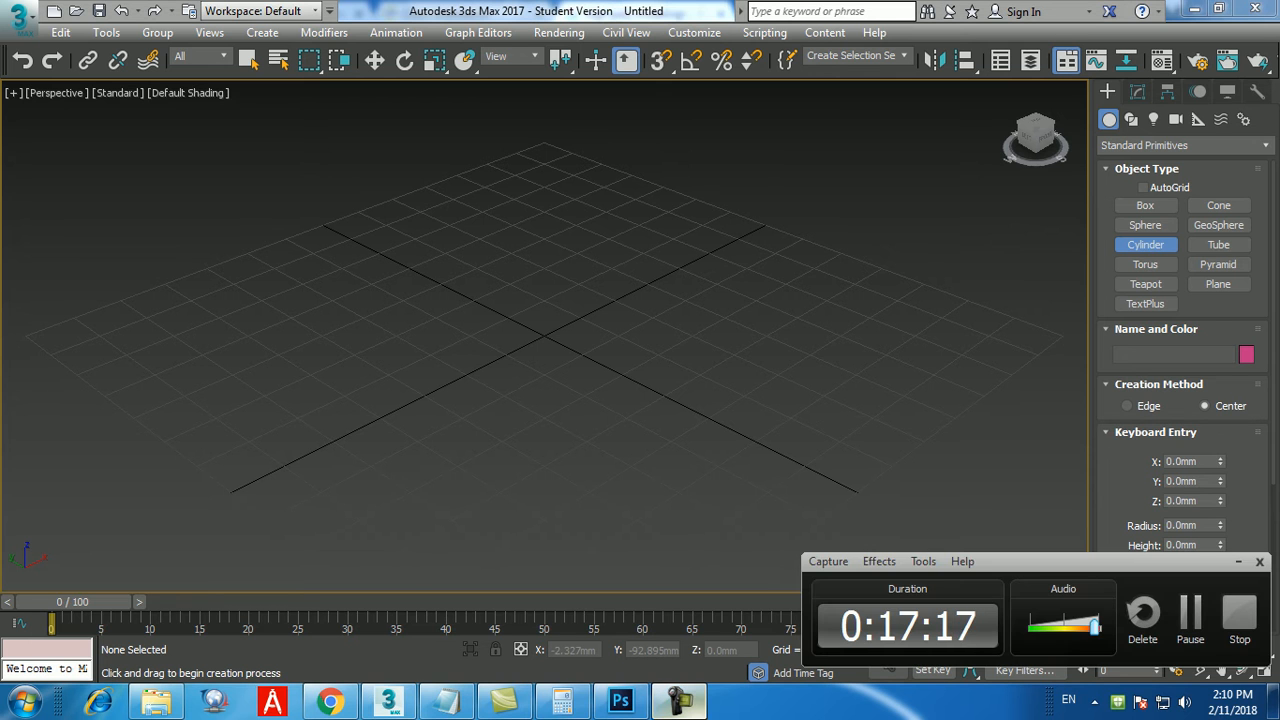
{"action": "left_click", "coordinate": [680, 702]}
{"action": "double_click", "coordinate": [1182, 525]}
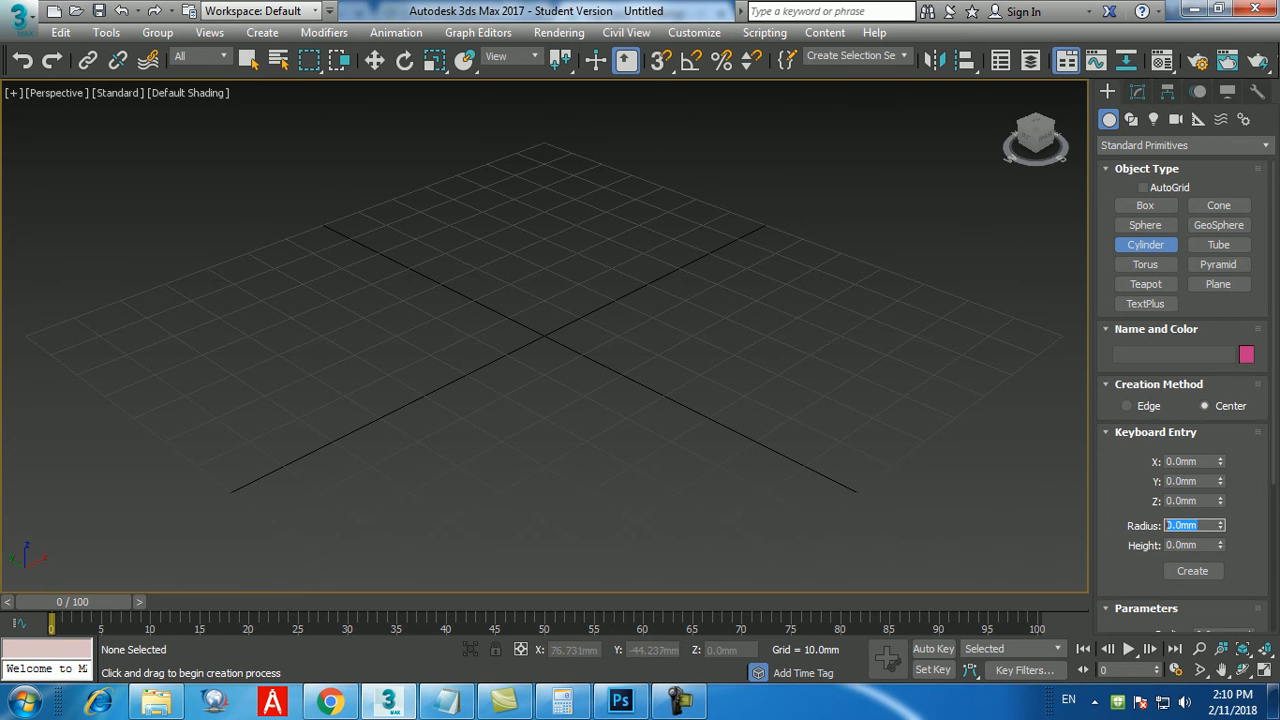
{"action": "type", "text": "25"}
{"action": "key", "text": "Return"}
{"action": "key", "text": "Tab"}
{"action": "type", "text": "150"}
{"action": "key", "text": "Return"}
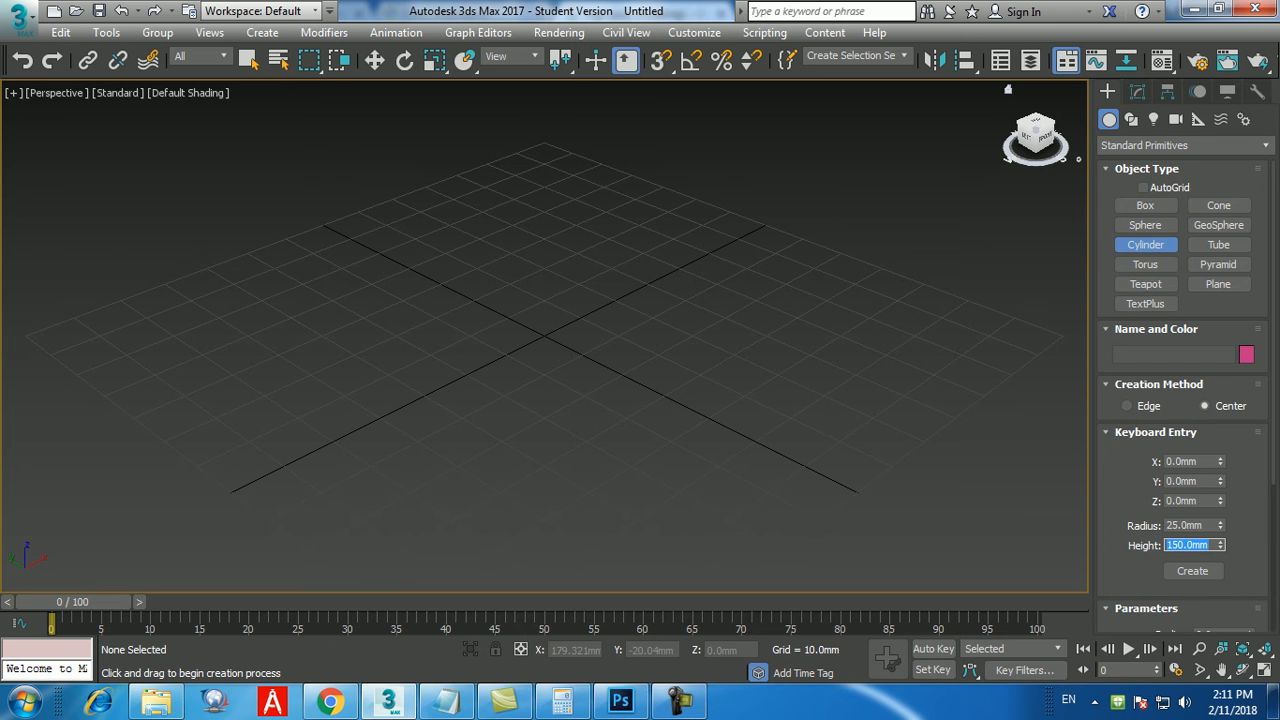
{"action": "left_click", "coordinate": [1192, 570]}
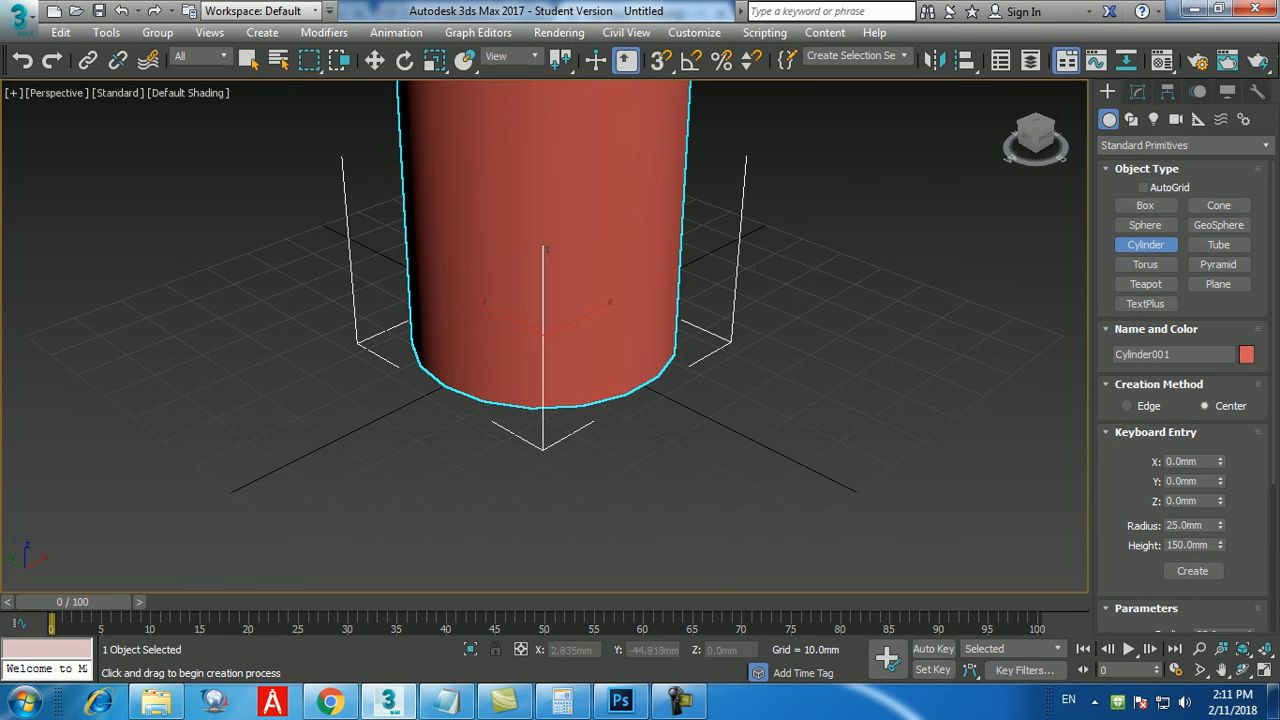
{"action": "scroll", "coordinate": [742, 435], "scroll_direction": "down", "scroll_amount": 7}
{"action": "scroll", "coordinate": [745, 438], "scroll_direction": "up", "scroll_amount": 4}
{"action": "right_click", "coordinate": [766, 360]}
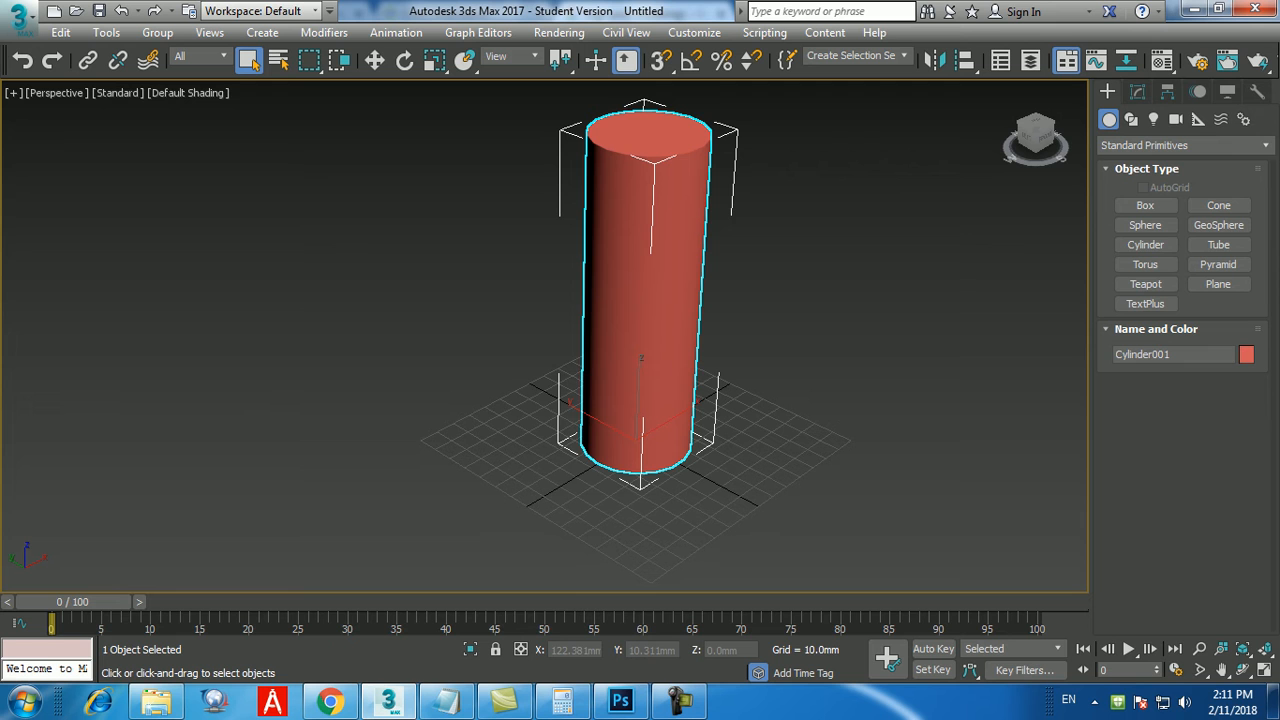
Display edged faces in the viewport and add a Bend modifier to the cylinder.
{"action": "key", "text": "F4"}
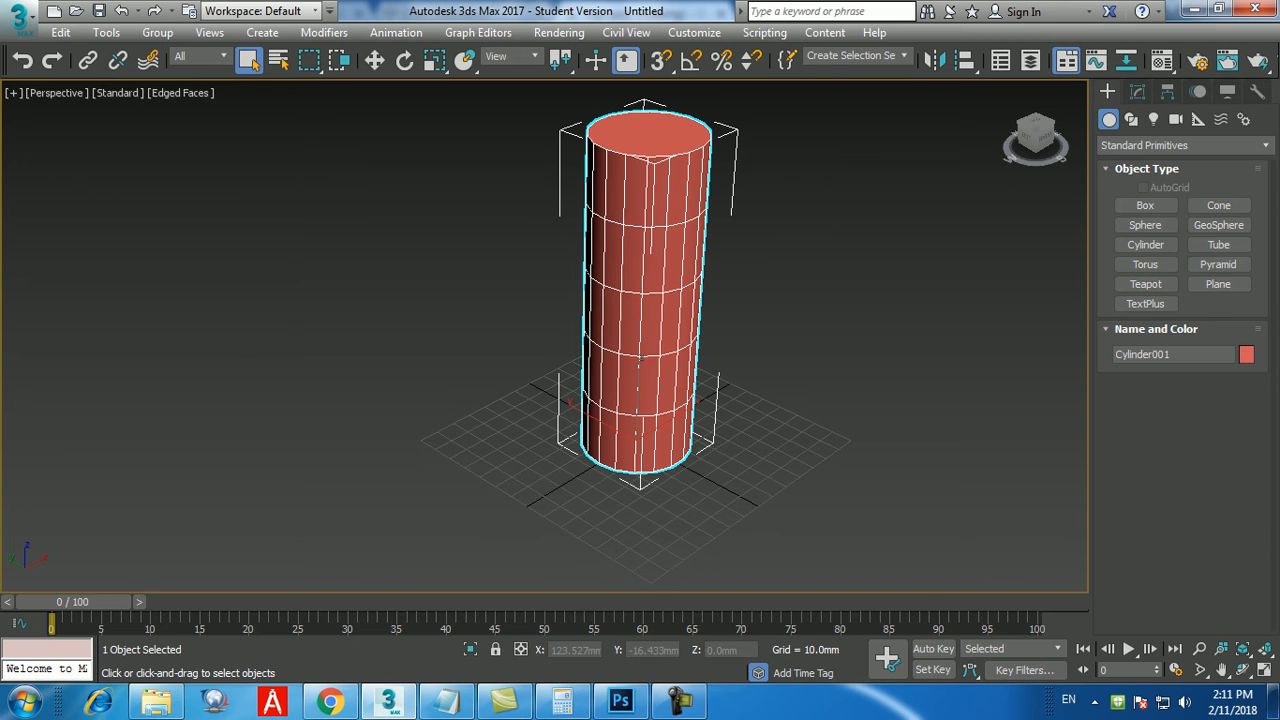
{"action": "middle_click_drag", "start_coordinate": [812, 361], "coordinate": [740, 423]}
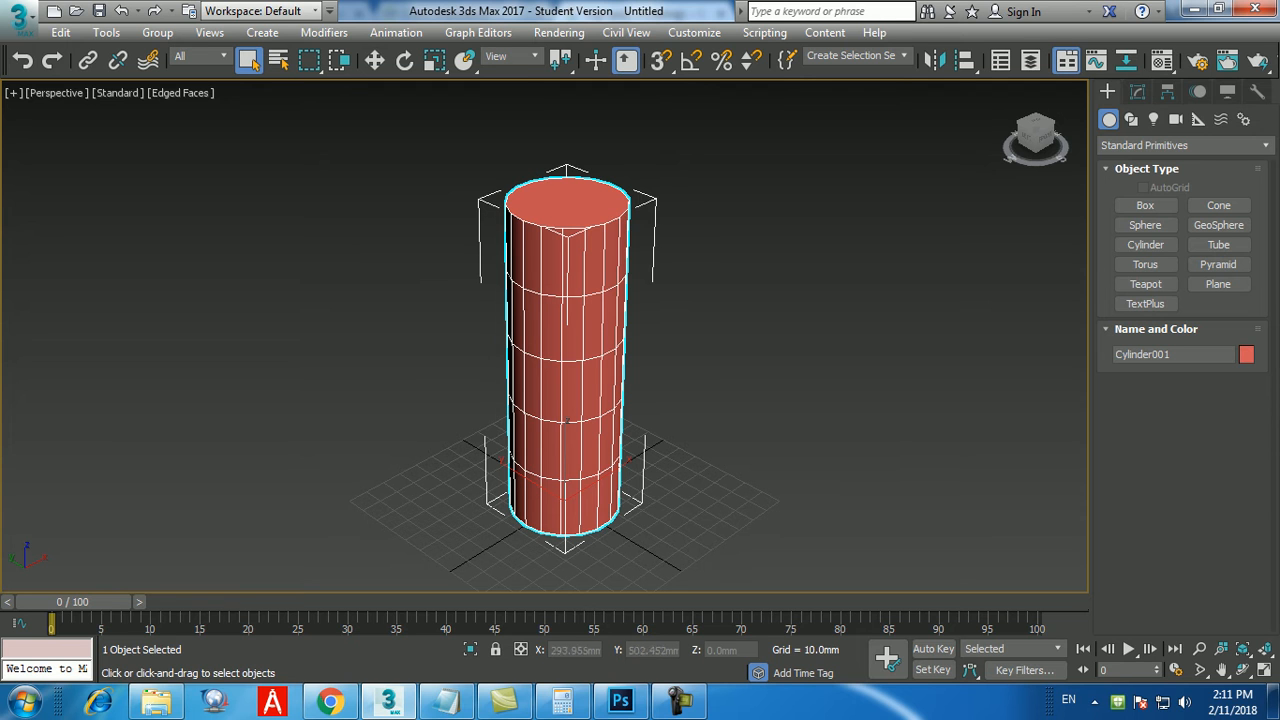
{"action": "left_click", "coordinate": [374, 61]}
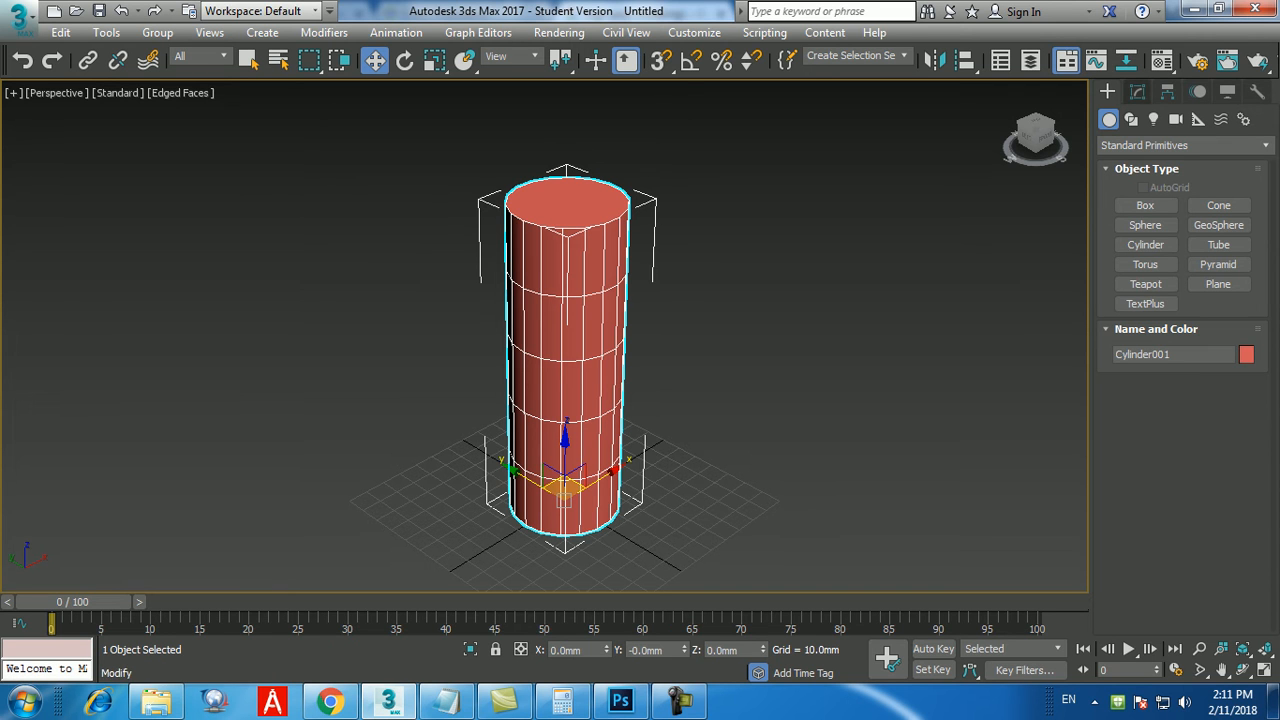
{"action": "left_click", "coordinate": [1138, 92]}
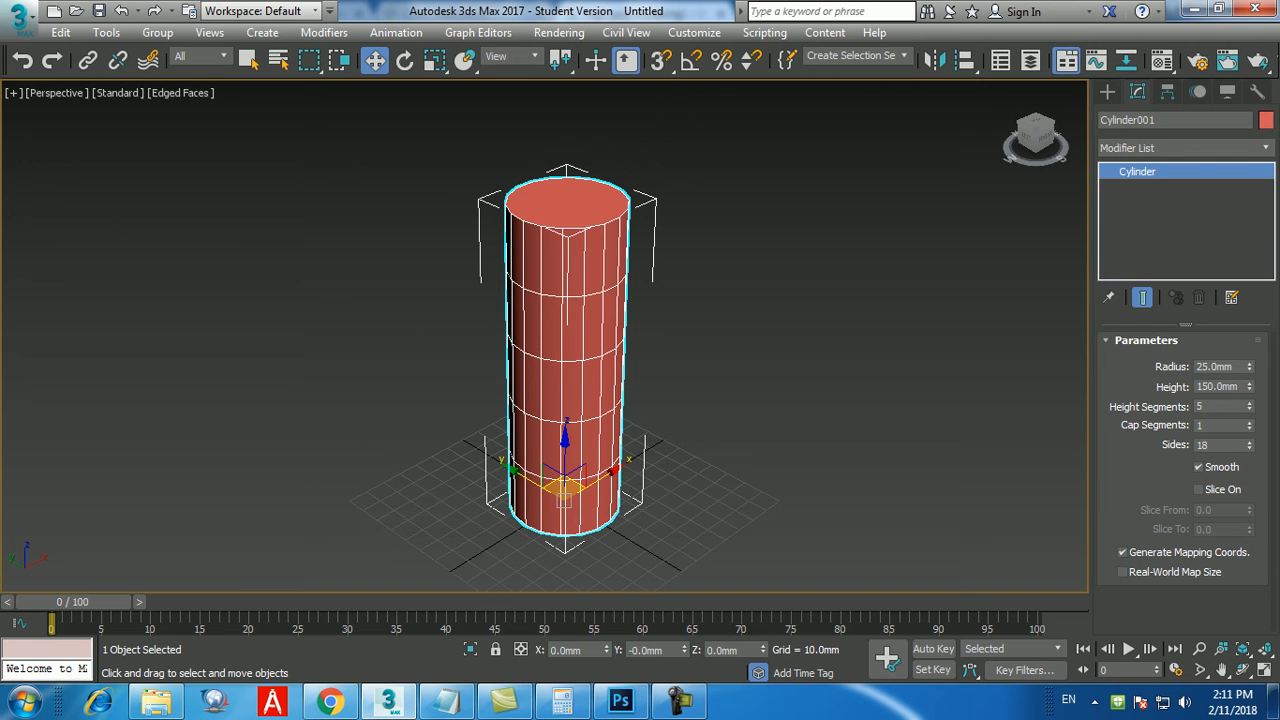
{"action": "left_click", "coordinate": [1185, 148]}
{"action": "key", "text": "b"}
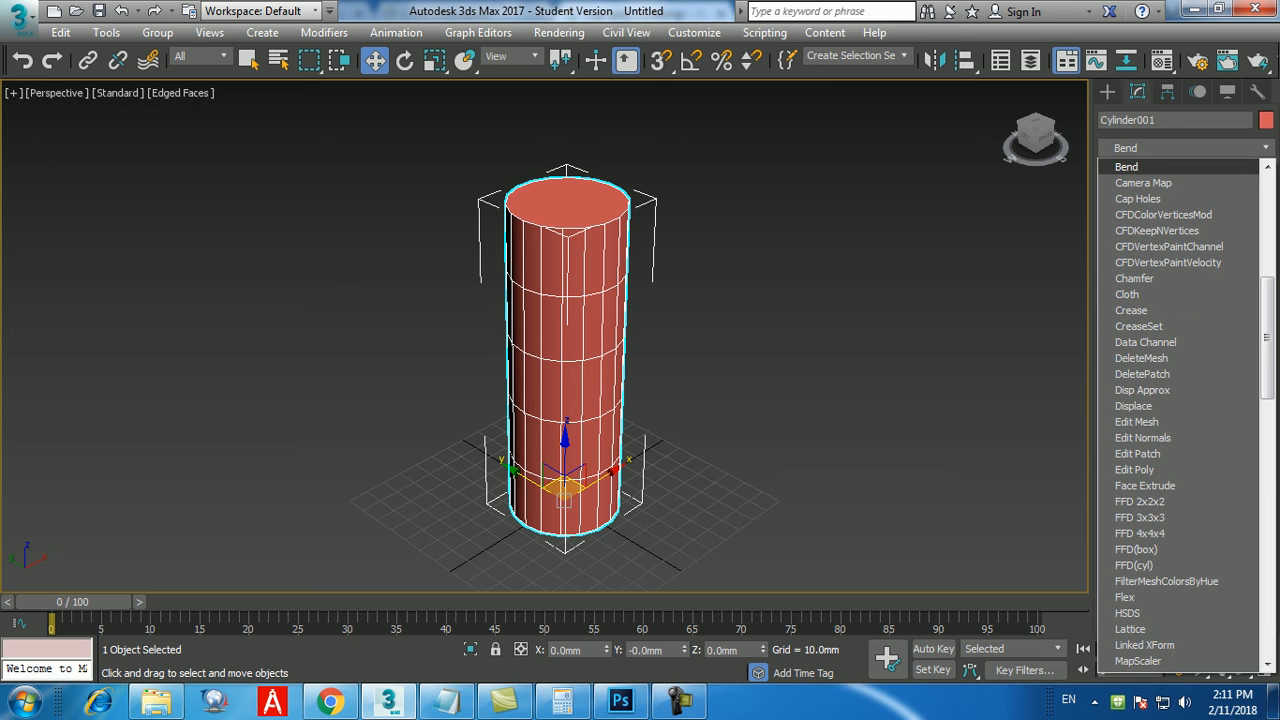
{"action": "key", "text": "Return"}
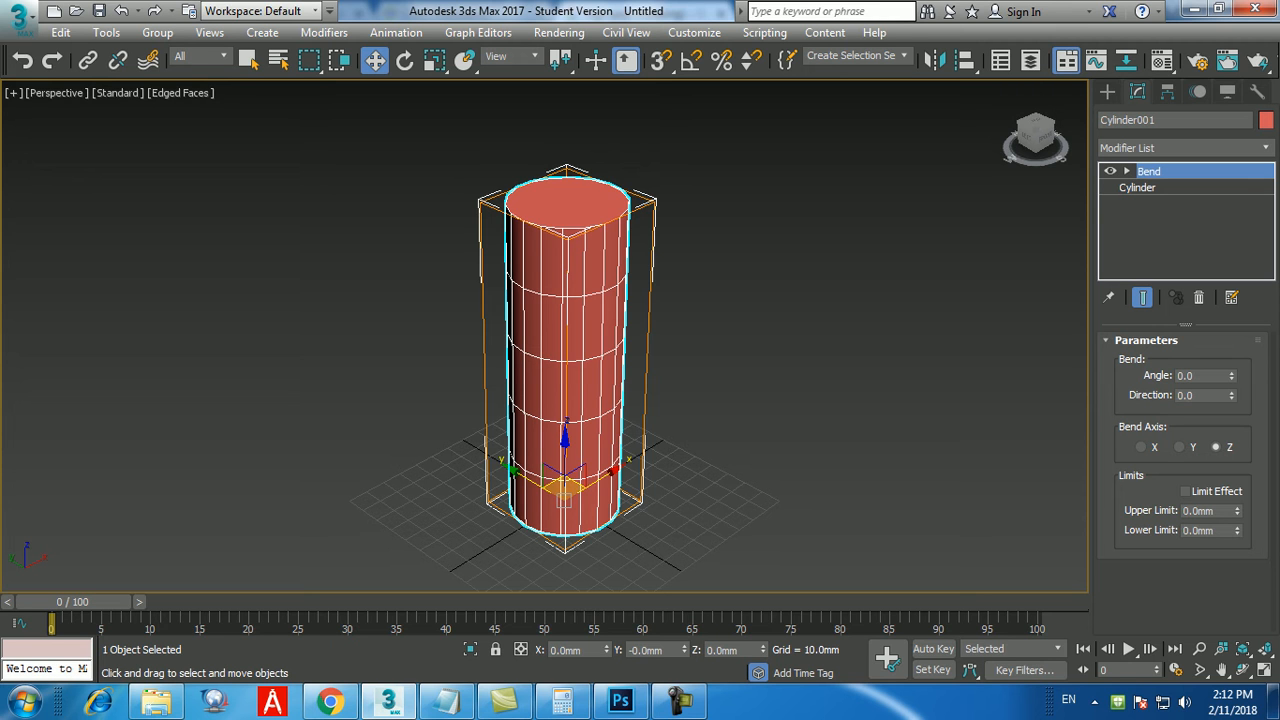
Set the Bend angle to 180 and turn off the edged faces display.
{"action": "double_click", "coordinate": [1186, 376]}
{"action": "type", "text": "180"}
{"action": "key", "text": "Return"}
{"action": "middle_click_drag", "start_coordinate": [775, 372], "coordinate": [683, 343], "text": "alt"}
{"action": "scroll", "coordinate": [683, 343], "scroll_direction": "up", "scroll_amount": 5}
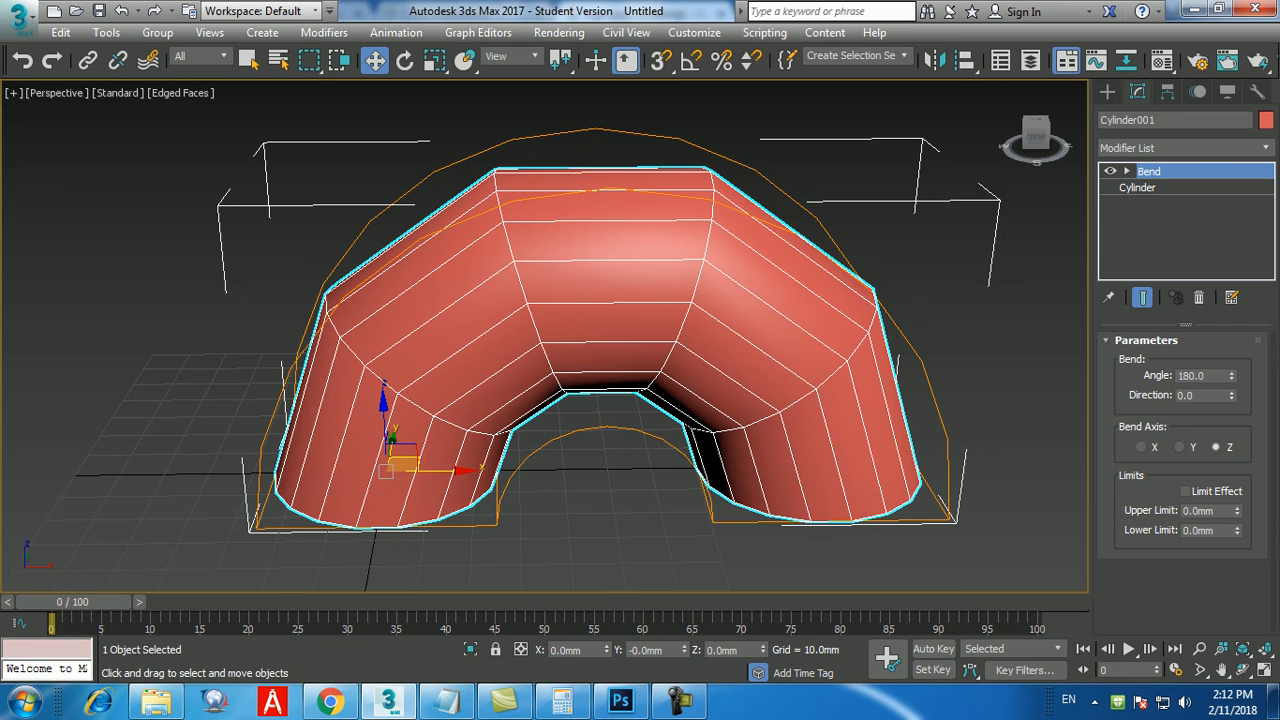
{"action": "mouse_move", "coordinate": [580, 340]}
{"action": "middle_mouse_down", "text": "alt"}
{"action": "mouse_move", "coordinate": [660, 362]}
{"action": "mouse_move", "coordinate": [572, 306]}
{"action": "mouse_move", "coordinate": [462, 302]}
{"action": "mouse_move", "coordinate": [660, 346]}
{"action": "mouse_move", "coordinate": [556, 302]}
{"action": "middle_mouse_up", "text": "alt"}
{"action": "key", "text": "F4"}
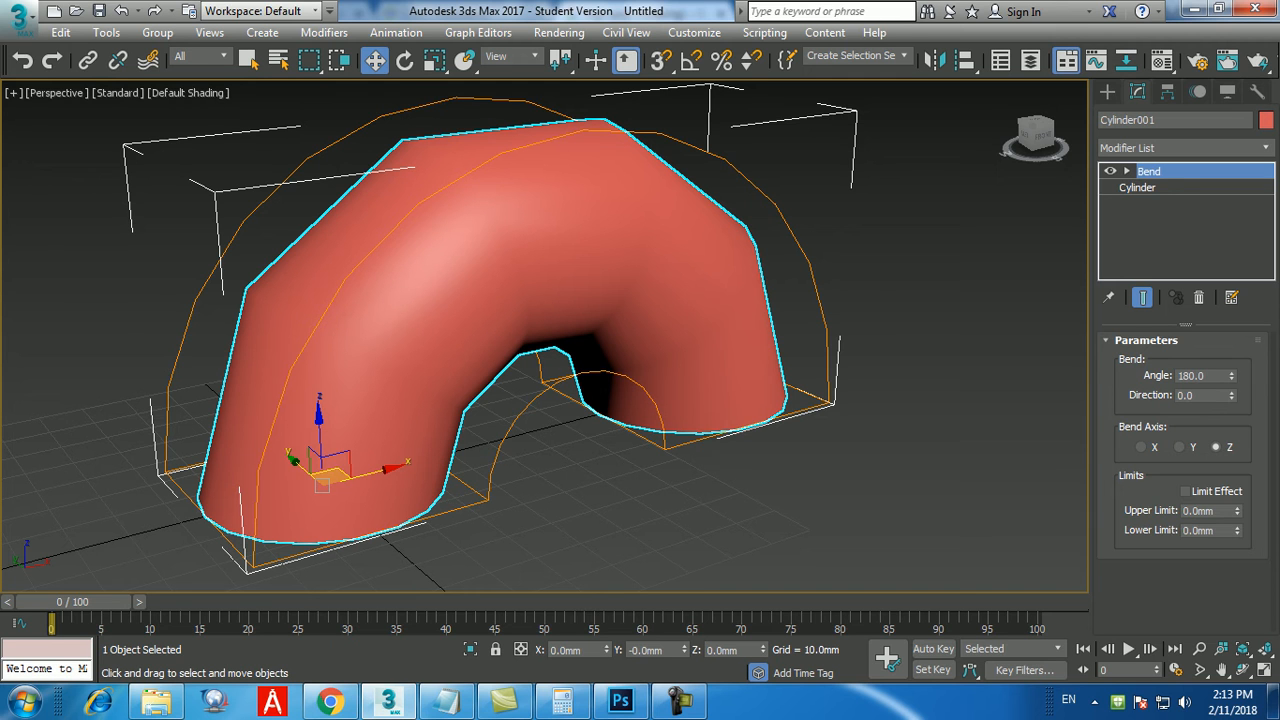
Set the base cylinder's height segments to 20 beneath the Bend modifier.
{"action": "left_click", "coordinate": [1137, 188]}
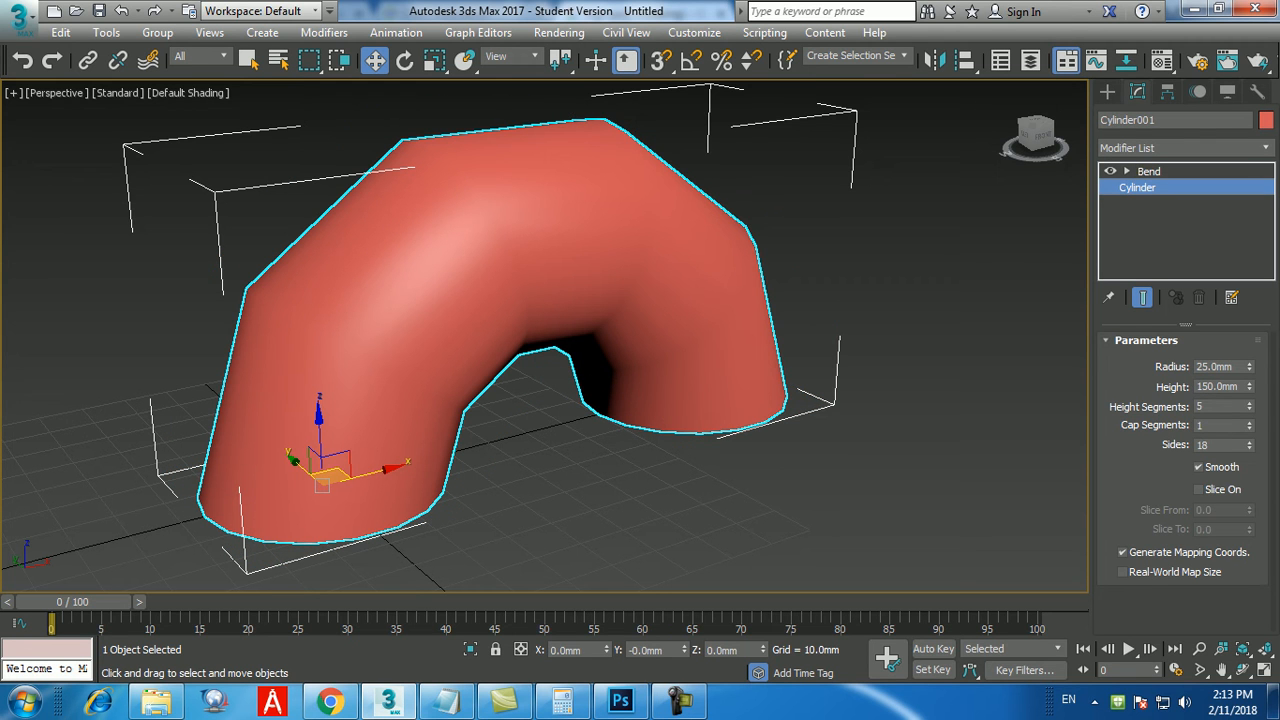
{"action": "left_click", "coordinate": [1250, 403]}
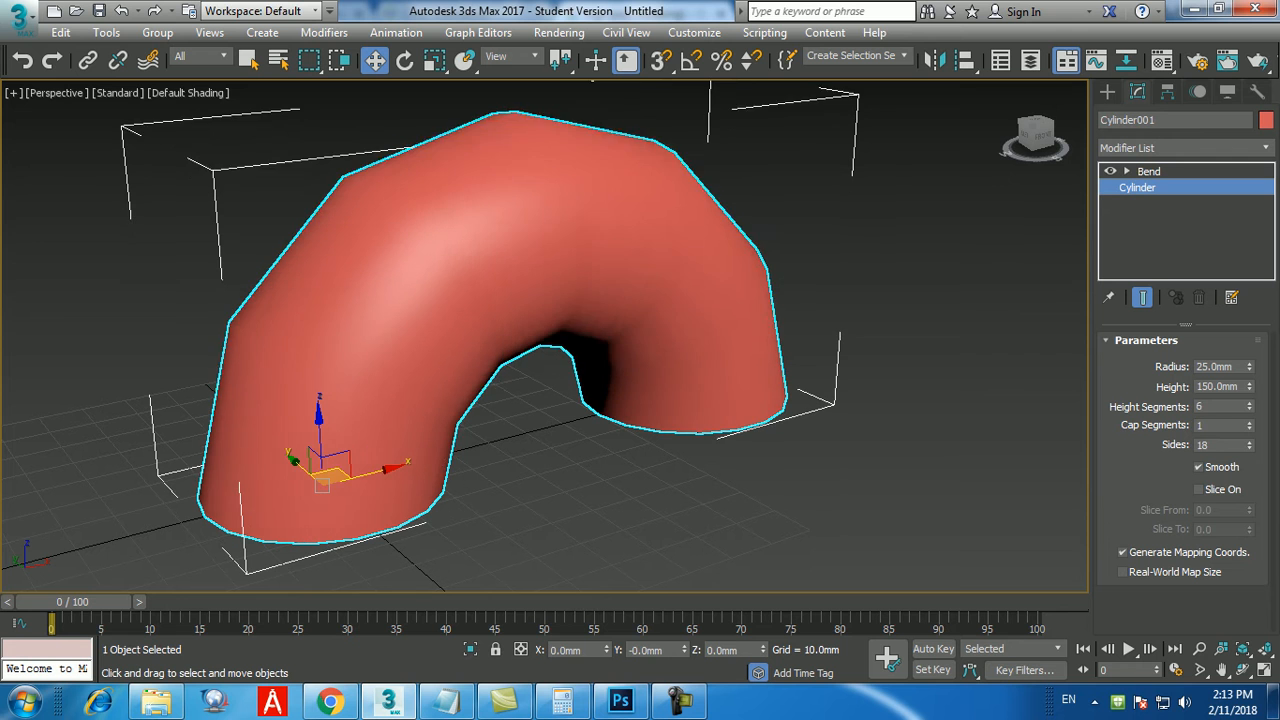
{"action": "left_click", "coordinate": [1250, 403]}
{"action": "left_click", "coordinate": [1250, 403]}
{"action": "double_click", "coordinate": [1207, 407]}
{"action": "type", "text": "20"}
{"action": "key", "text": "Return"}
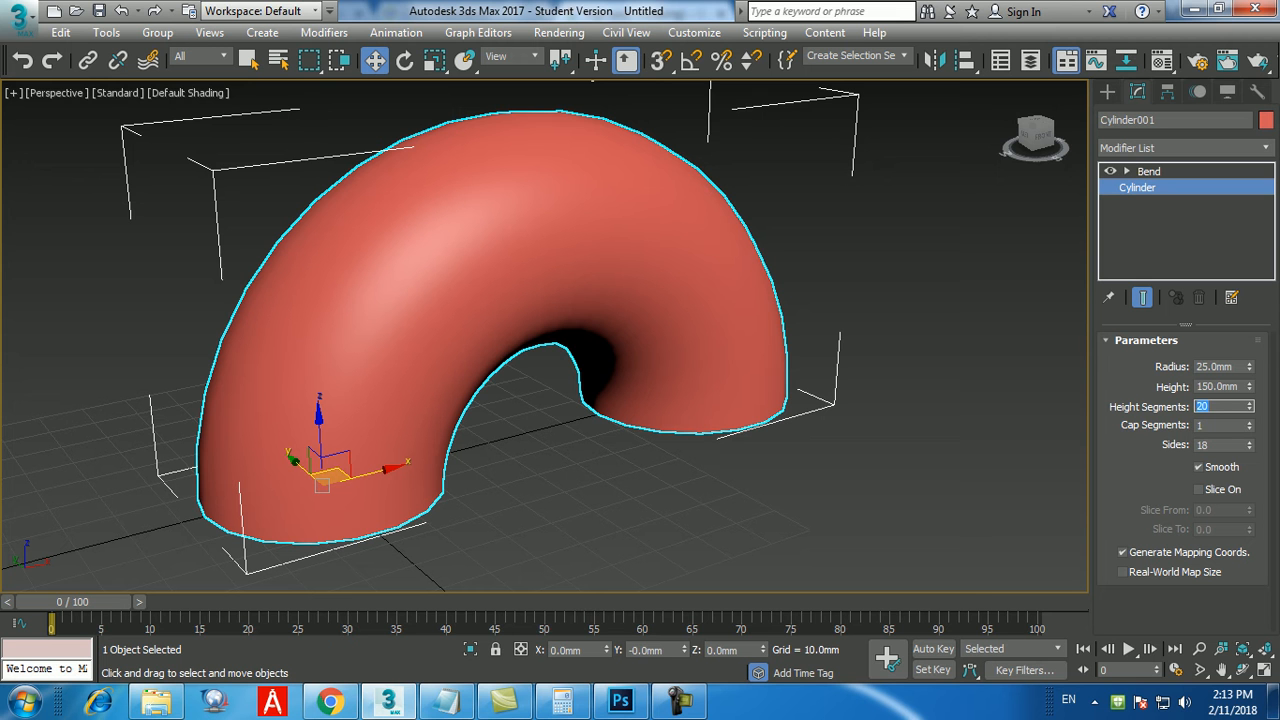
Examine the curvature and end openings of the bent cylinder up close and from a distance.
{"action": "mouse_move", "coordinate": [560, 350]}
{"action": "middle_mouse_down", "text": "alt"}
{"action": "mouse_move", "coordinate": [538, 290]}
{"action": "mouse_move", "coordinate": [548, 350]}
{"action": "middle_mouse_up", "text": "alt"}
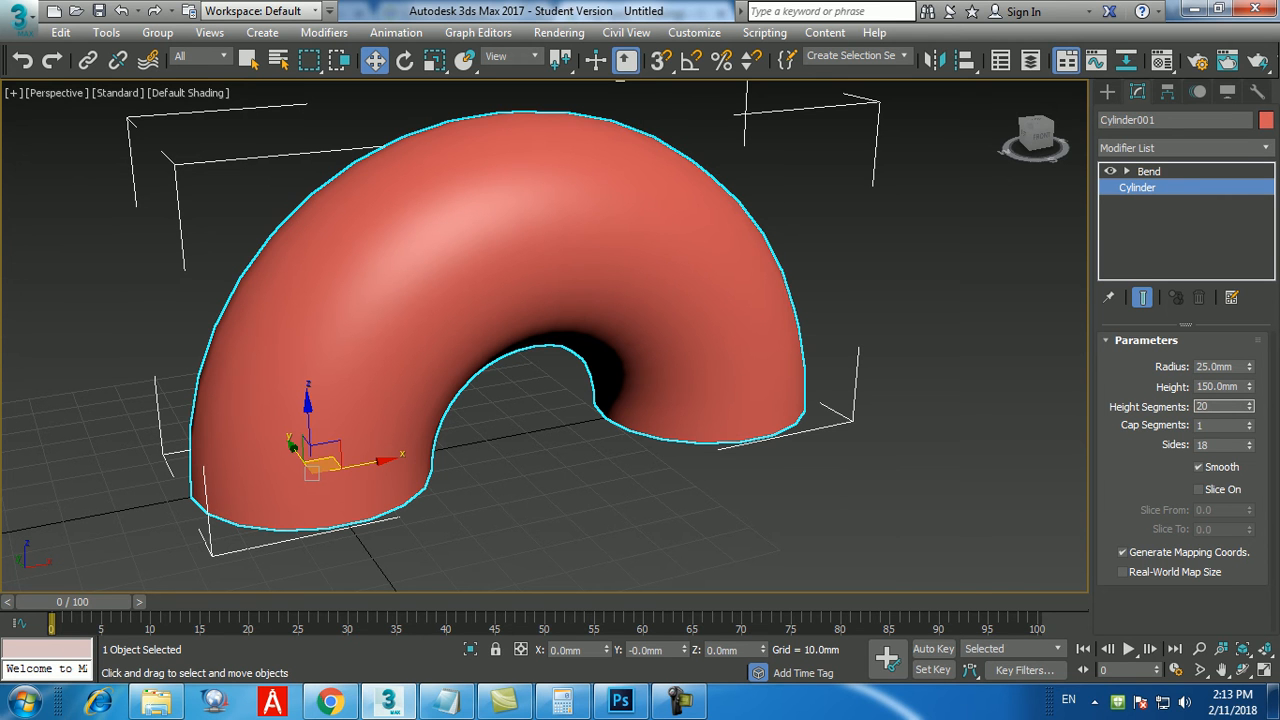
{"action": "middle_click_drag", "start_coordinate": [740, 444], "coordinate": [730, 440]}
{"action": "scroll", "coordinate": [730, 438], "scroll_direction": "down", "scroll_amount": 2}
{"action": "scroll", "coordinate": [730, 438], "scroll_direction": "up", "scroll_amount": 6}
{"action": "scroll", "coordinate": [730, 438], "scroll_direction": "down", "scroll_amount": 7}
{"action": "scroll", "coordinate": [735, 428], "scroll_direction": "up", "scroll_amount": 5}
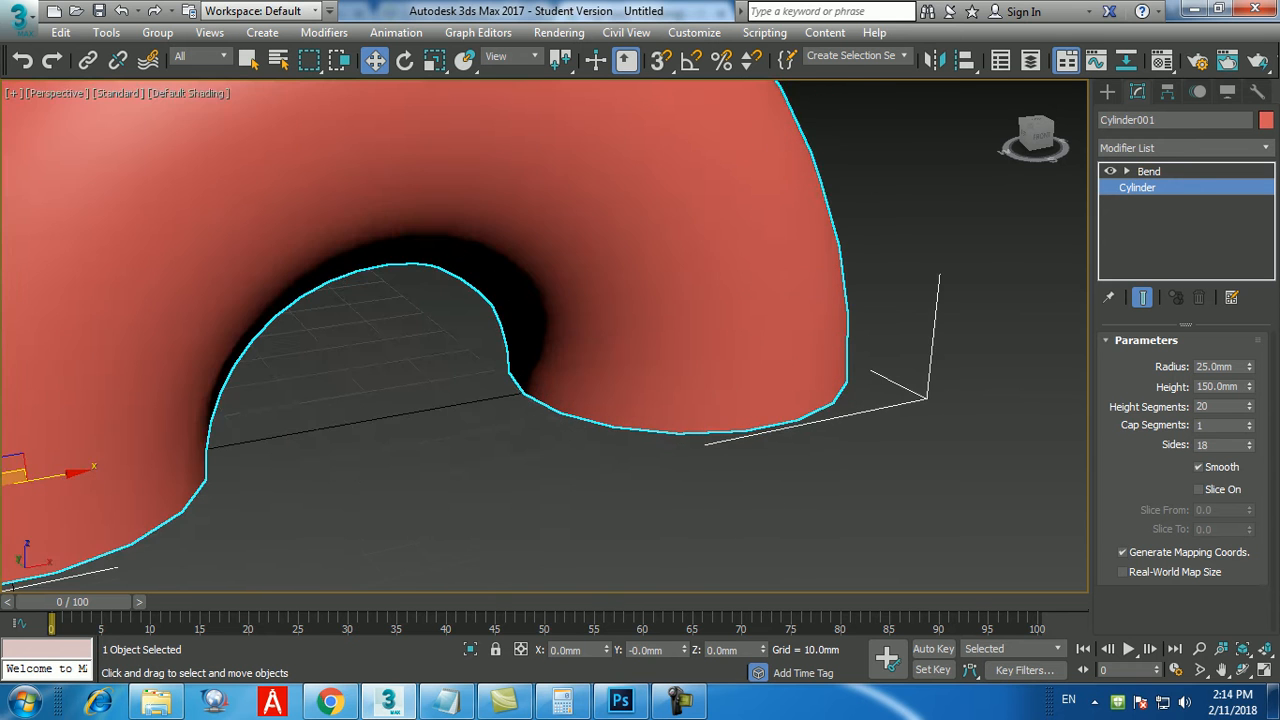
{"action": "scroll", "coordinate": [735, 428], "scroll_direction": "down", "scroll_amount": 3}
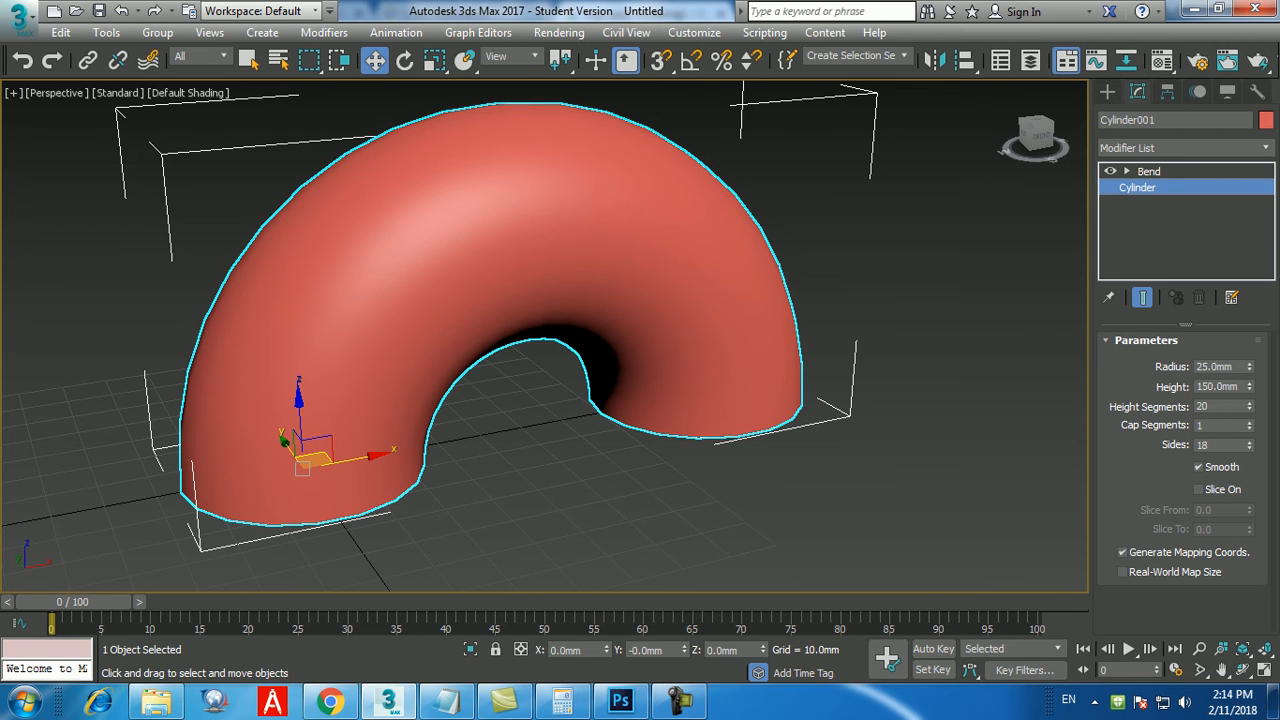
{"action": "scroll", "coordinate": [960, 570], "scroll_direction": "down", "scroll_amount": 5}
{"action": "scroll", "coordinate": [960, 570], "scroll_direction": "up", "scroll_amount": 3}
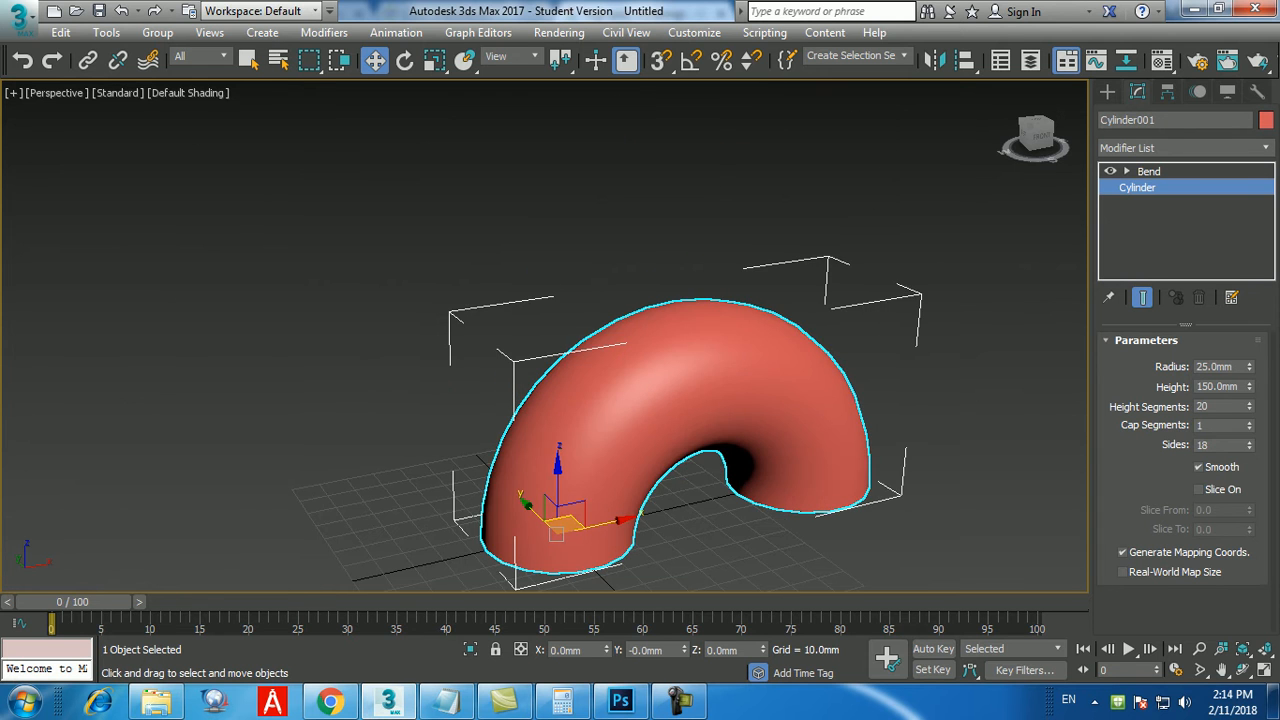
Hide the selection brackets around the bent cylinder and show them again.
{"action": "middle_click_drag", "start_coordinate": [700, 440], "coordinate": [638, 368]}
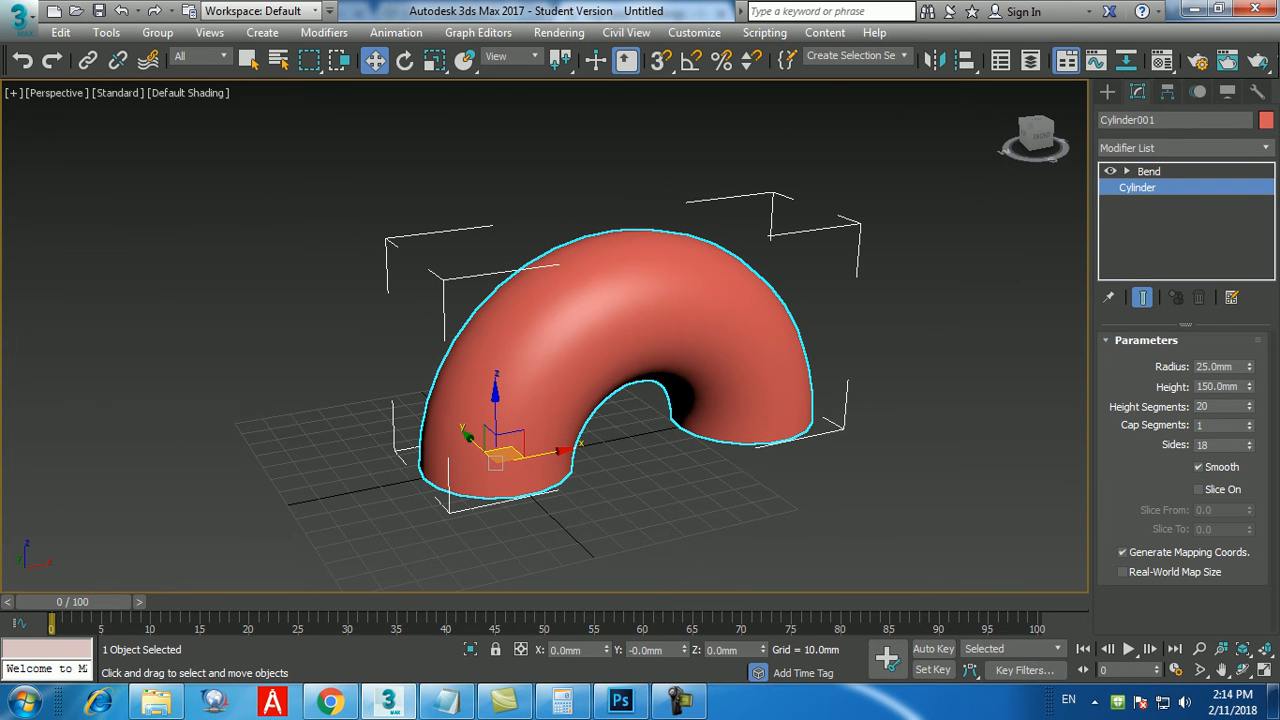
{"action": "key", "text": "j"}
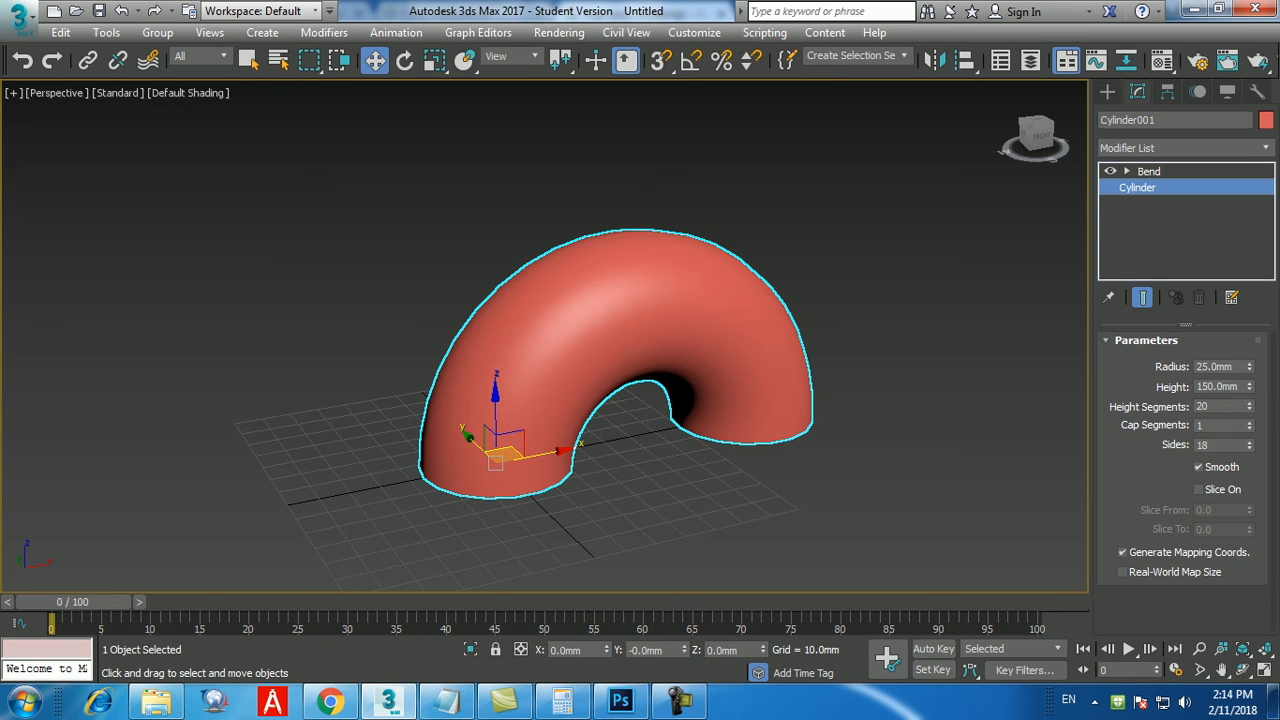
{"action": "key", "text": "j"}
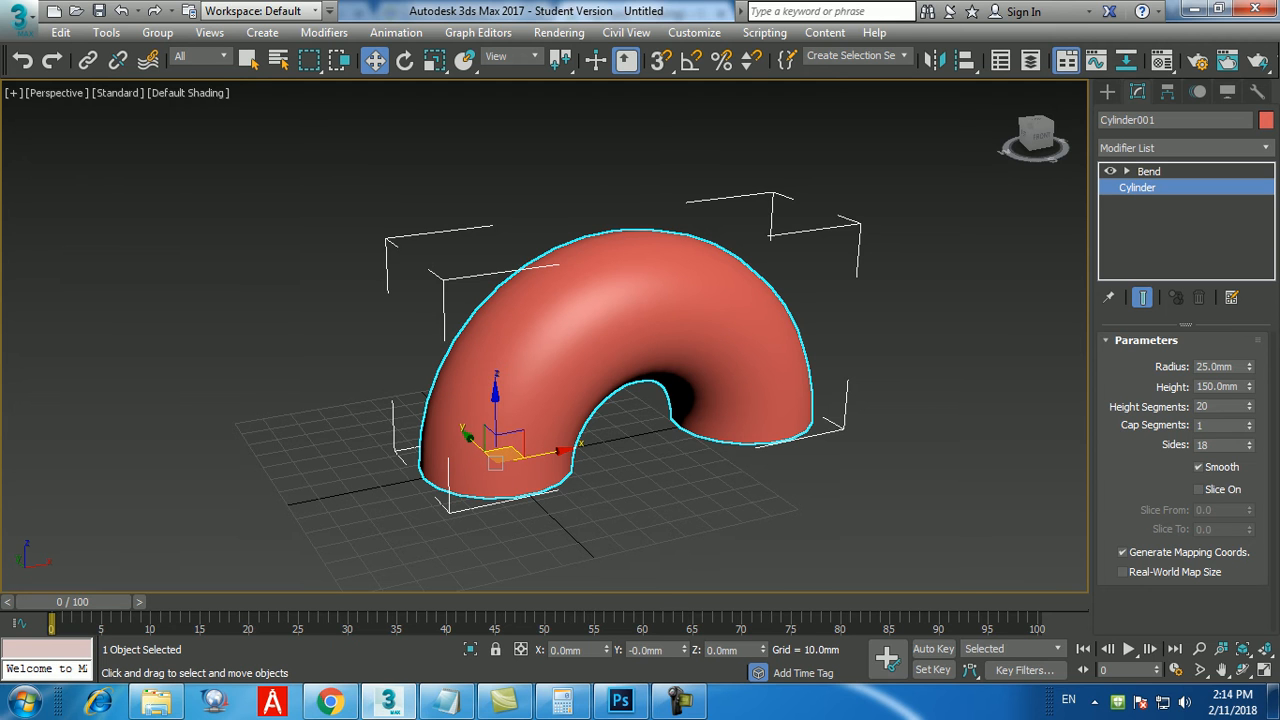
Switch to the Notepad class notes and add the shortcut note "j--->jackbox" a few lines below "8.Bend".
{"action": "left_click", "coordinate": [446, 700]}
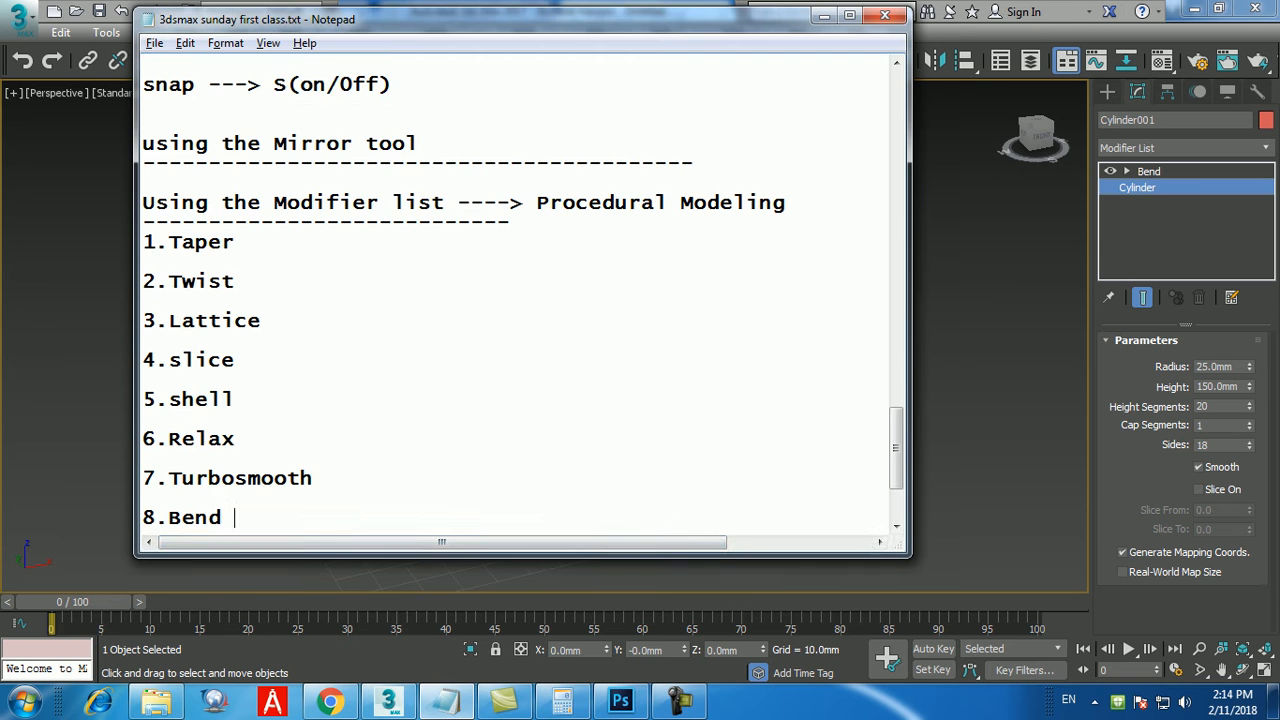
{"action": "key", "text": "Return"}
{"action": "key", "text": "Return"}
{"action": "key", "text": "Return"}
{"action": "type", "text": "j"}
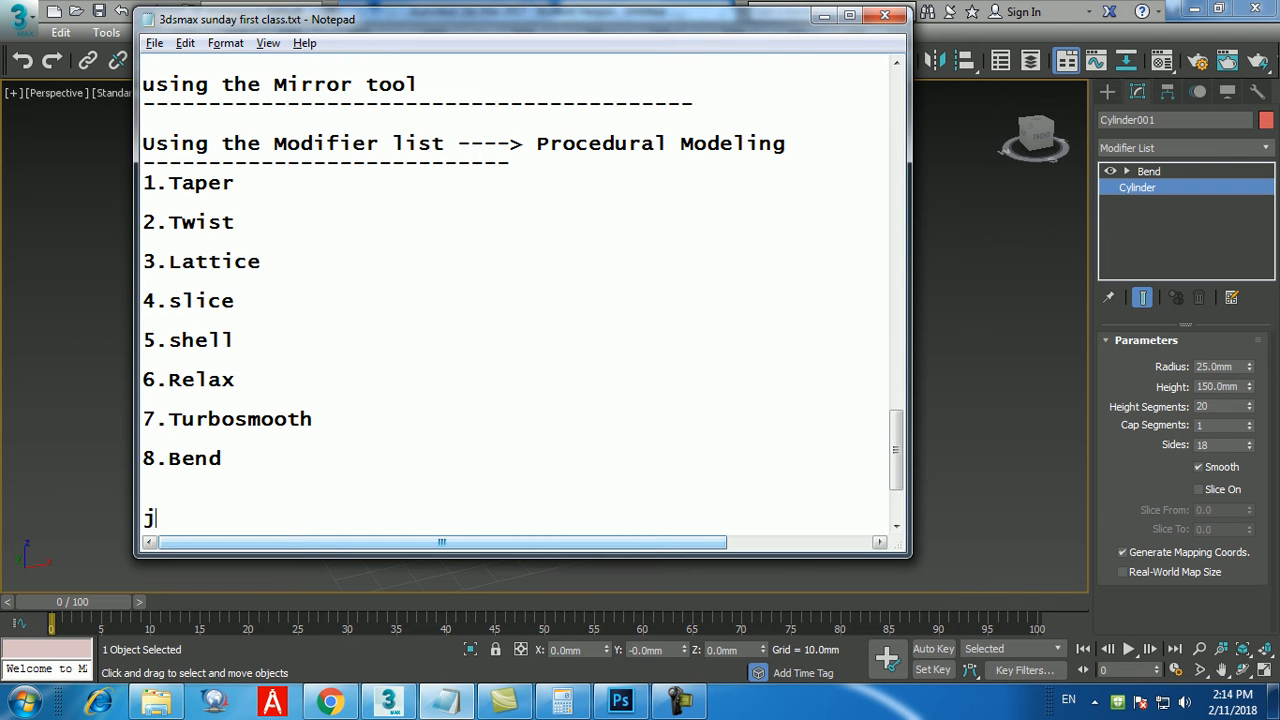
{"action": "type", "text": "--->jackbox"}
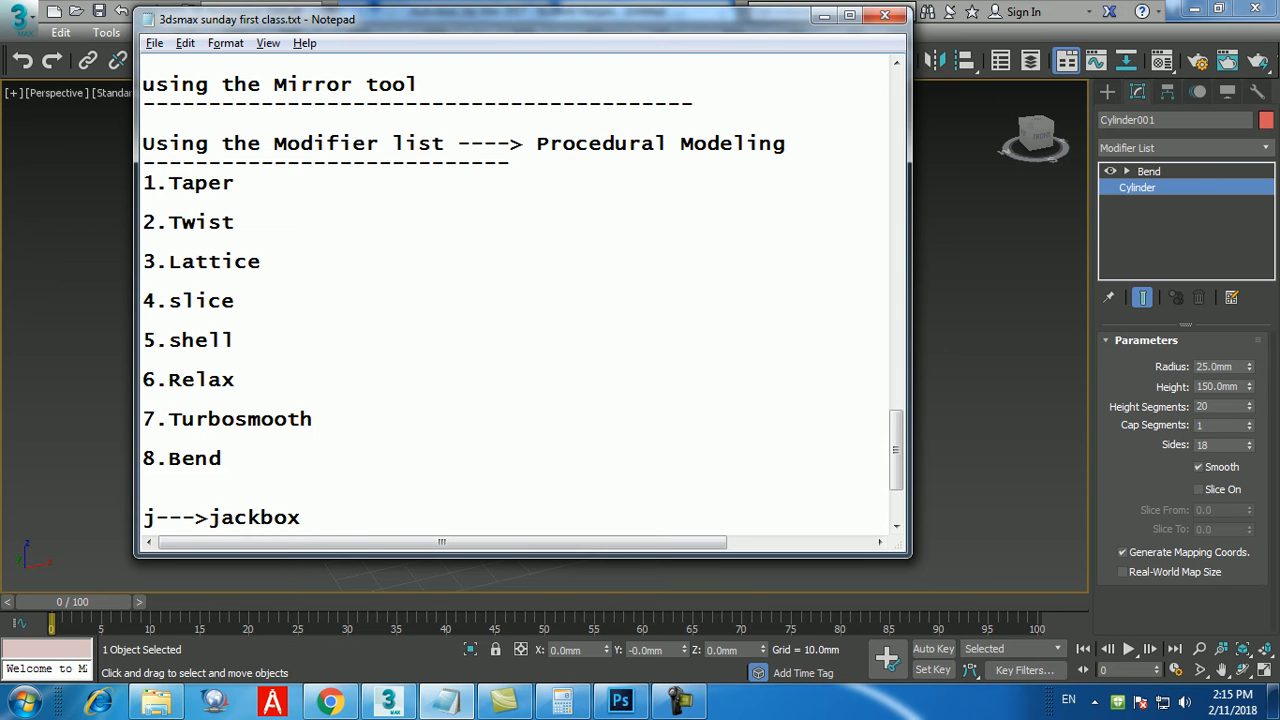
Insert a dashed separator line directly below "8.Bend" in the notes.
{"action": "left_click", "coordinate": [235, 459]}
{"action": "key", "text": "Return"}
{"action": "type", "text": "-----------"}
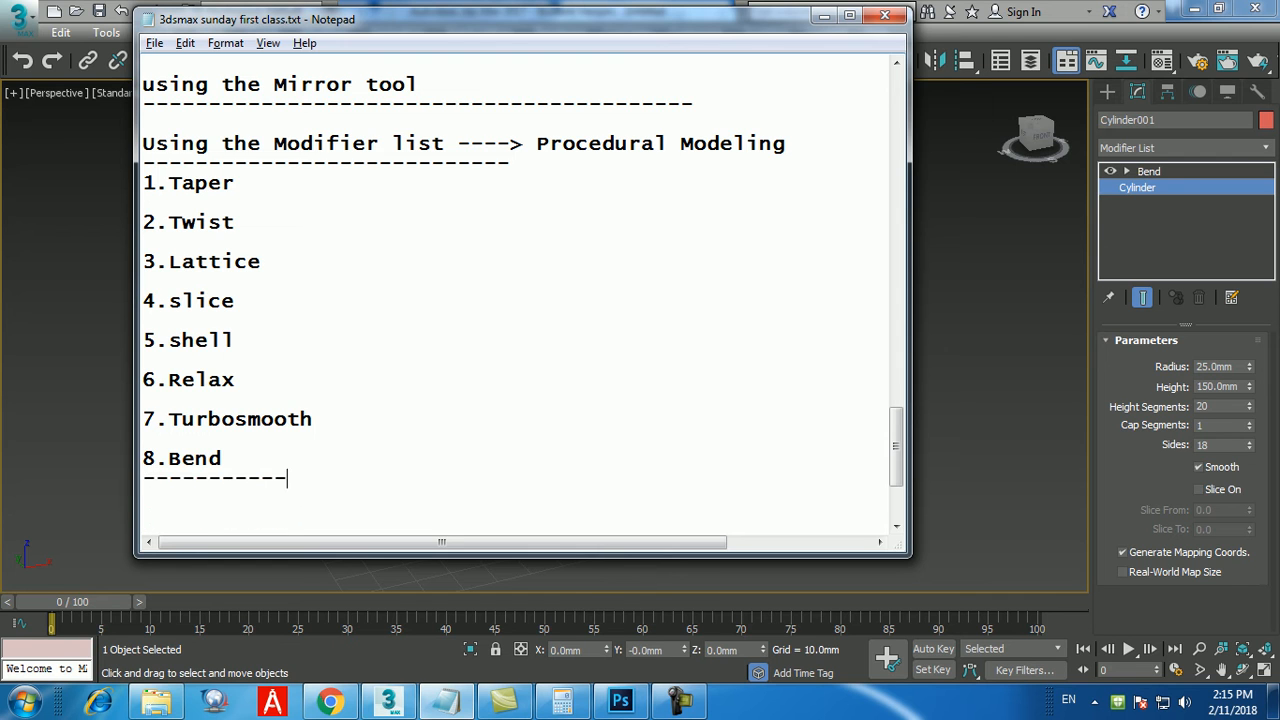
{"action": "type", "text": "---------------------------"}
{"action": "key", "text": "Return"}
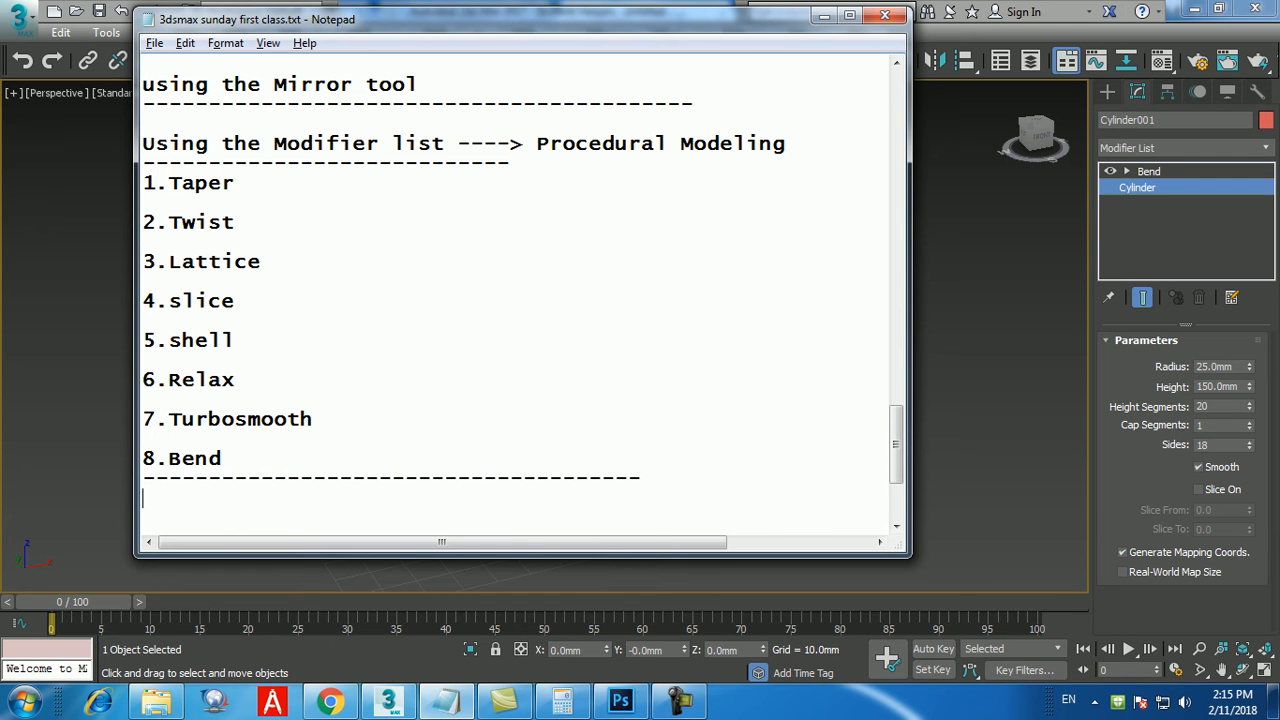
Add the heading "Using compound objects" below the separator and underline it with a row of dashes.
{"action": "type", "text": "Using compound objects"}
{"action": "key", "text": "Return"}
{"action": "type", "text": "-----------------------"}
{"action": "key", "text": "Return"}
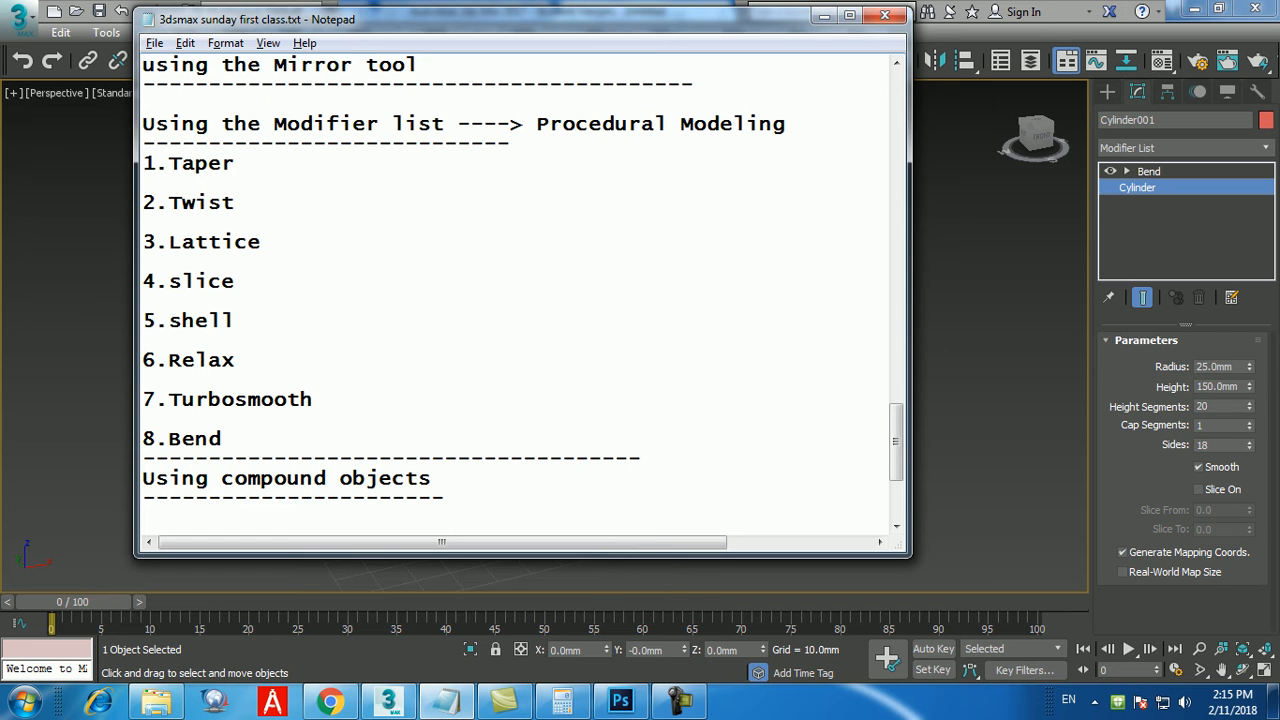
Add "1.Probolean" as the first entry under the "Using compound objects" heading.
{"action": "scroll", "coordinate": [516, 292], "scroll_direction": "down", "scroll_amount": 2}
{"action": "type", "text": "1"}
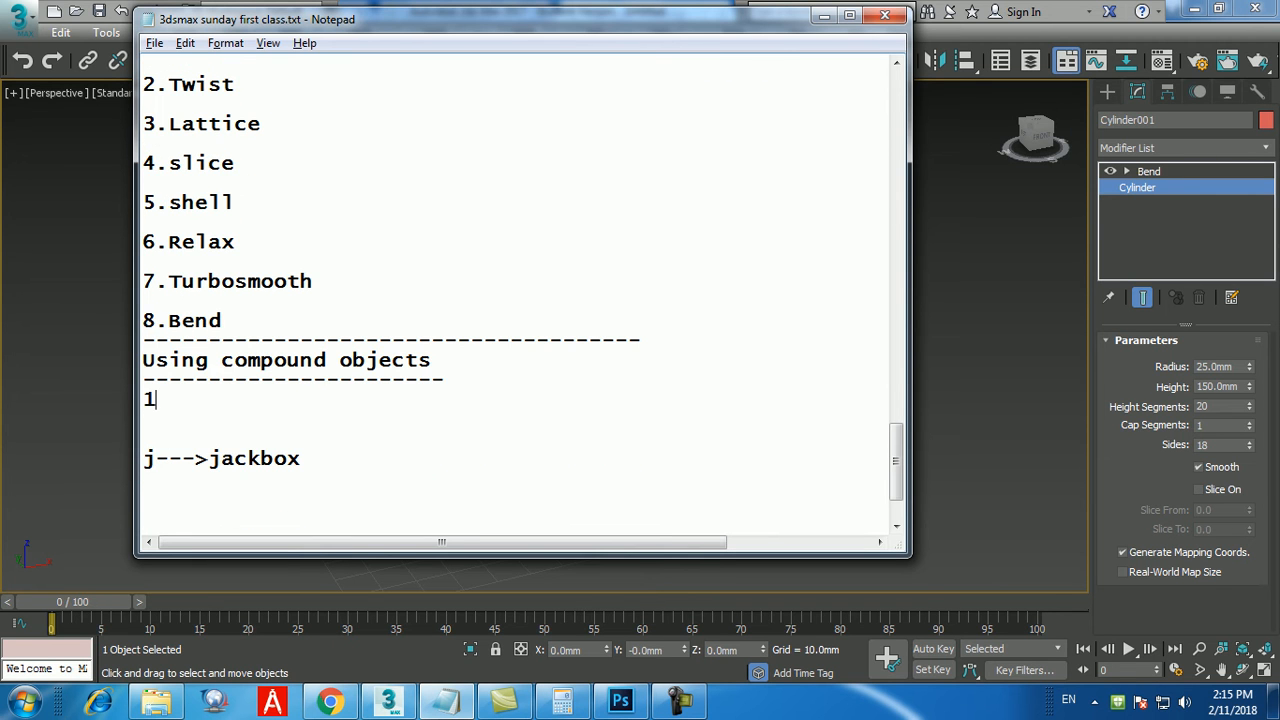
{"action": "type", "text": ".Pro"}
{"action": "type", "text": "bool"}
{"action": "type", "text": "ean"}
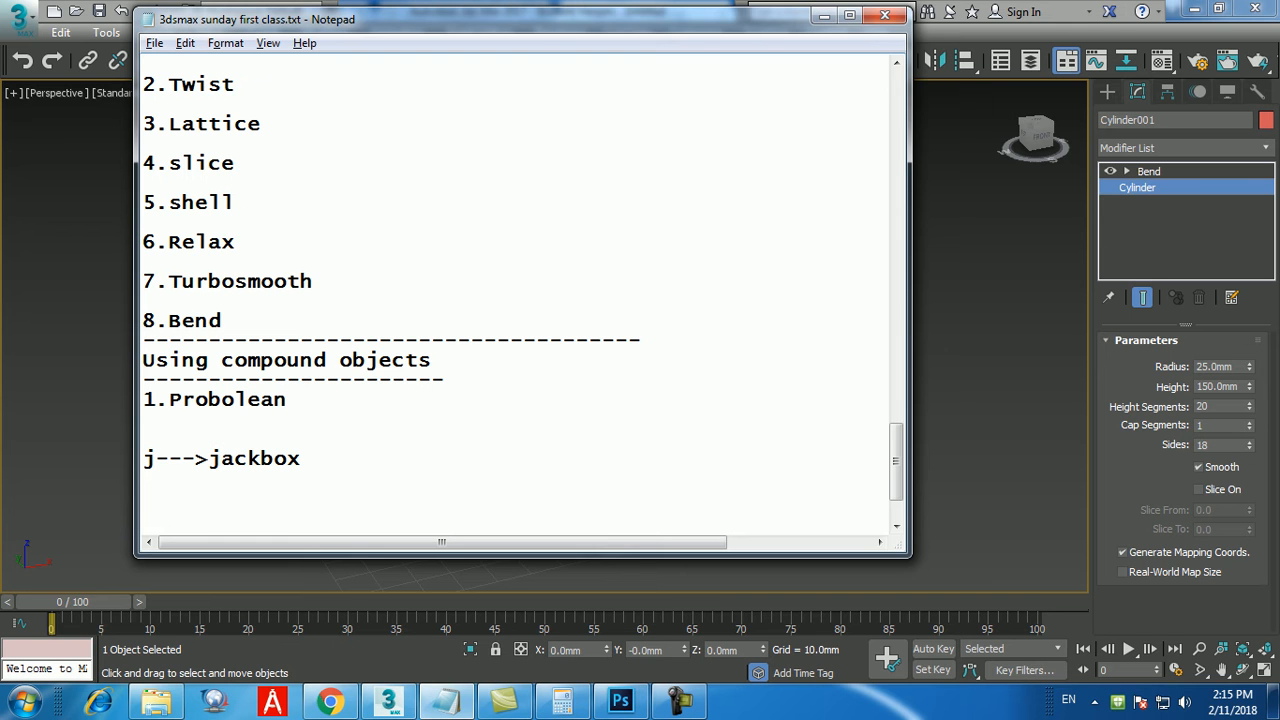
Move the note "j--->jackbox" from the end of the notes to the line directly below "snap ---> S(on/Off)".
{"action": "left_click_drag", "start_coordinate": [302, 459], "coordinate": [143, 459]}
{"action": "key", "text": "ctrl+c"}
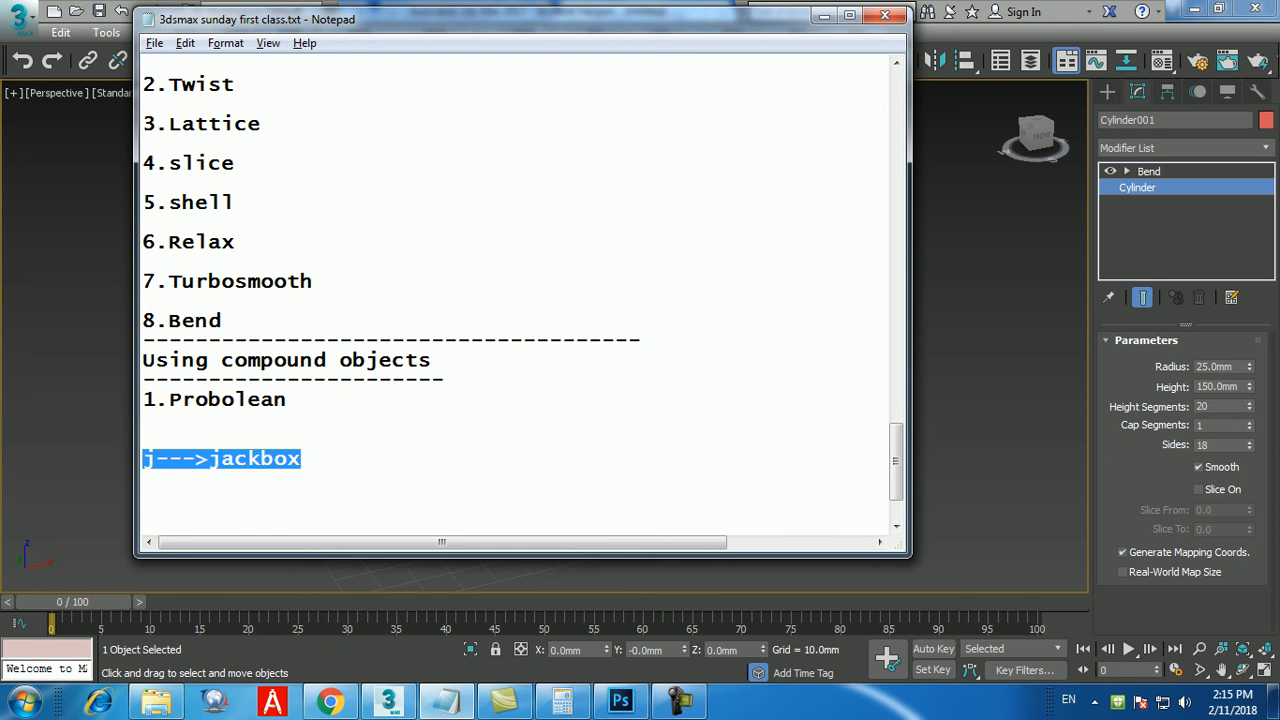
{"action": "key", "text": "BackSpace"}
{"action": "scroll", "coordinate": [520, 300], "scroll_direction": "up", "scroll_amount": 2}
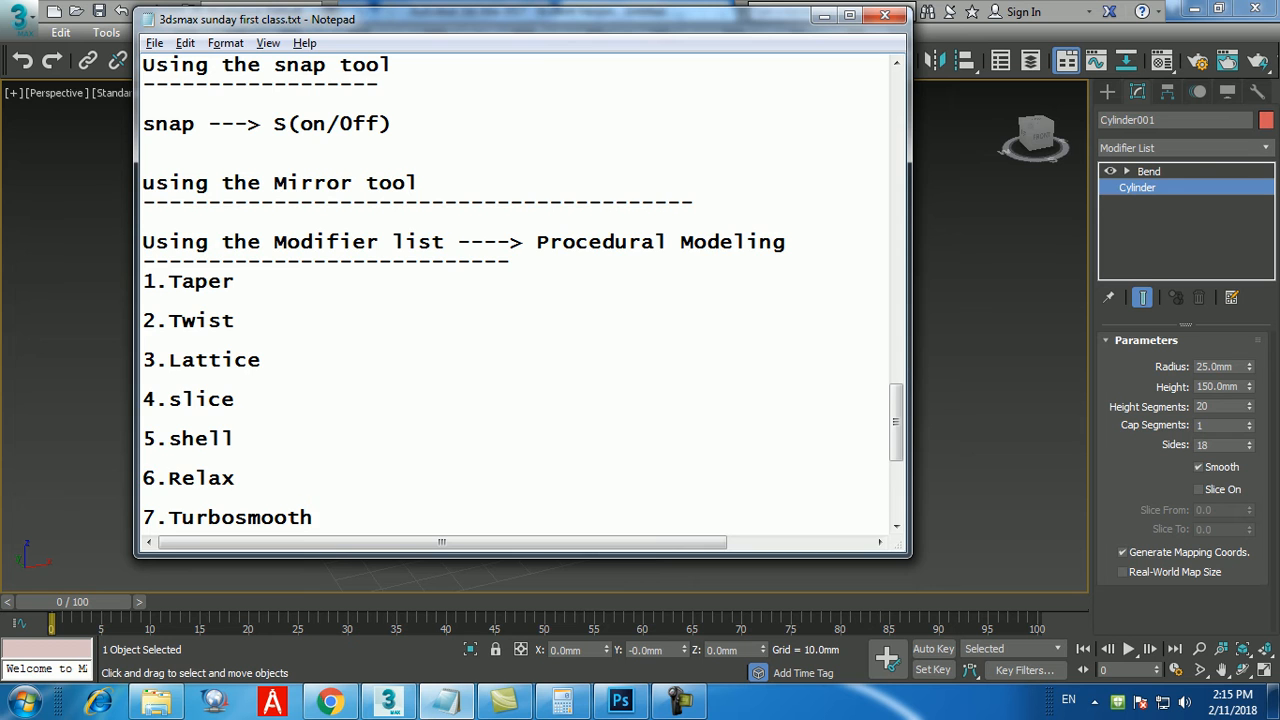
{"action": "key", "text": "Return"}
{"action": "key", "text": "ctrl+v"}
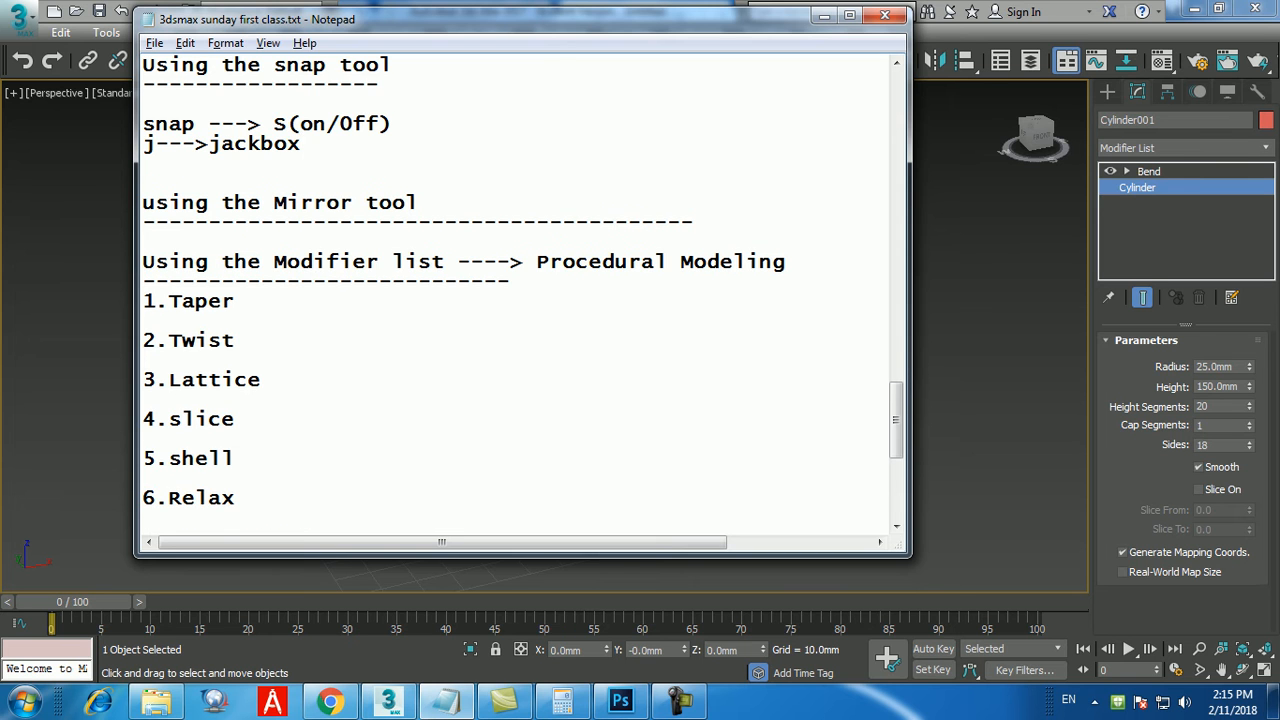
{"action": "scroll", "coordinate": [520, 300], "scroll_direction": "down", "scroll_amount": 6}
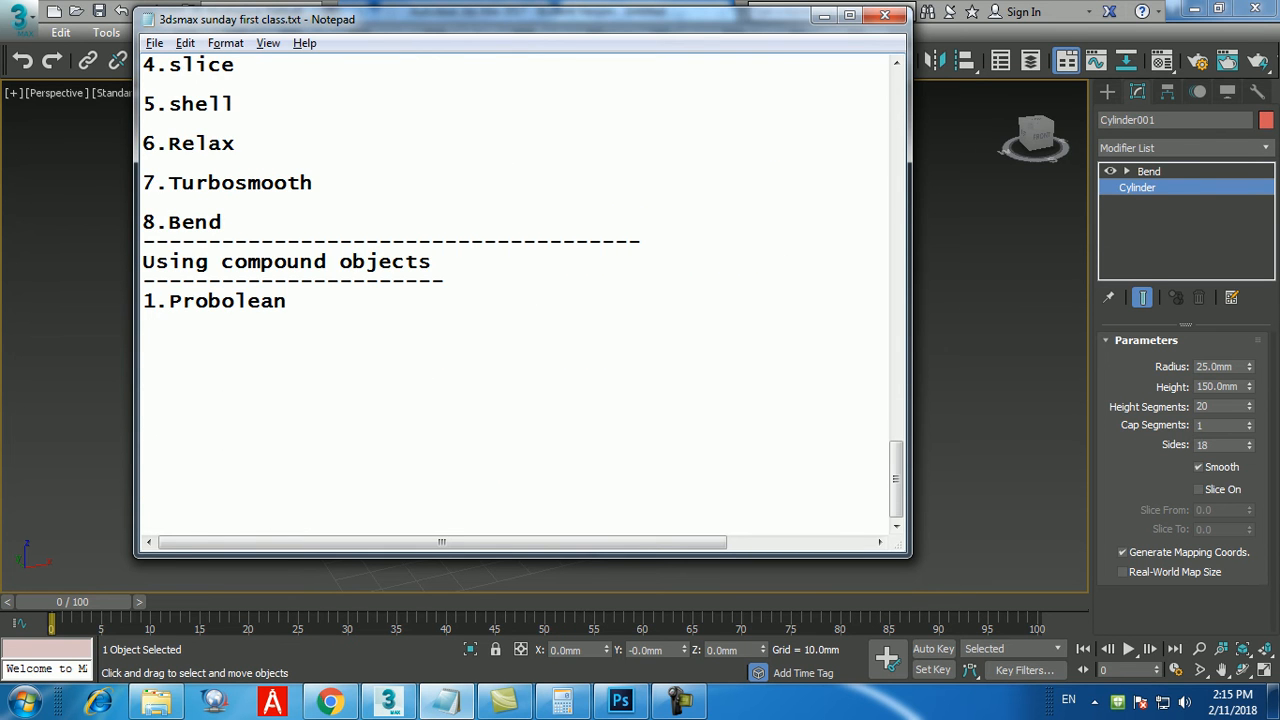
Return to 3ds Max, reset the scene without saving the changes, and maximize the Perspective viewport.
{"action": "left_click", "coordinate": [824, 15]}
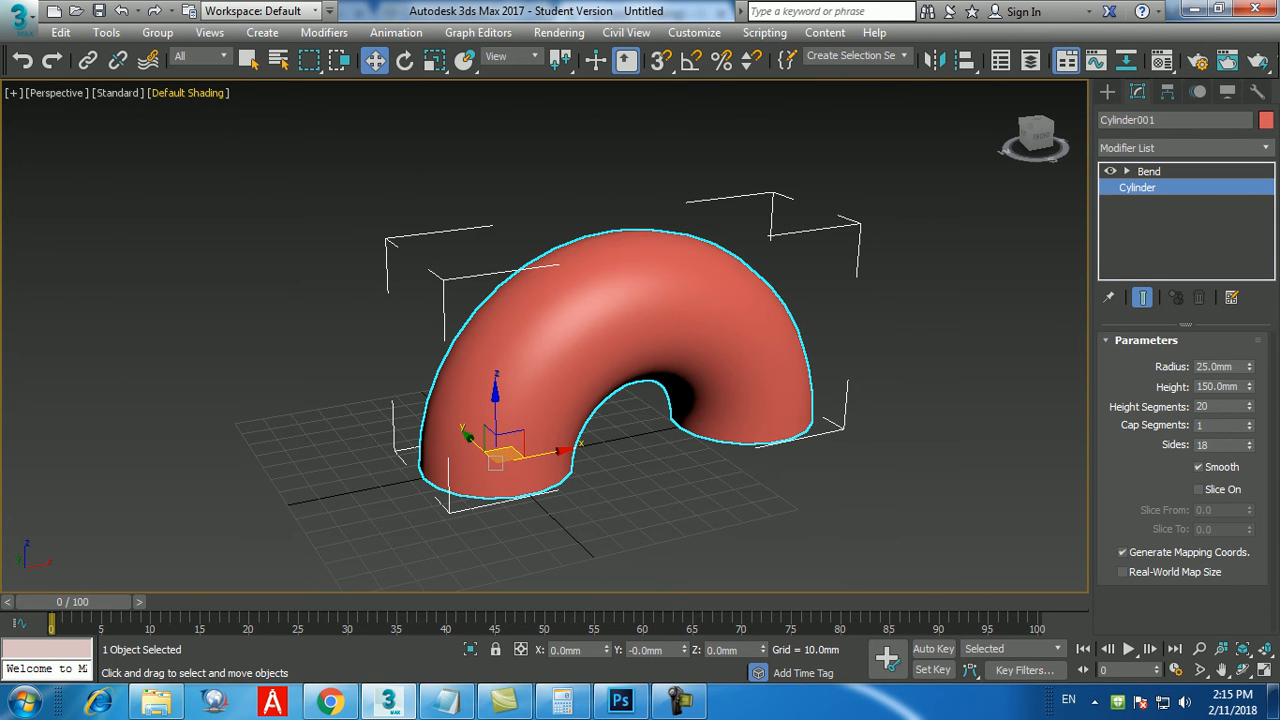
{"action": "left_click", "coordinate": [18, 20]}
{"action": "left_click", "coordinate": [40, 100]}
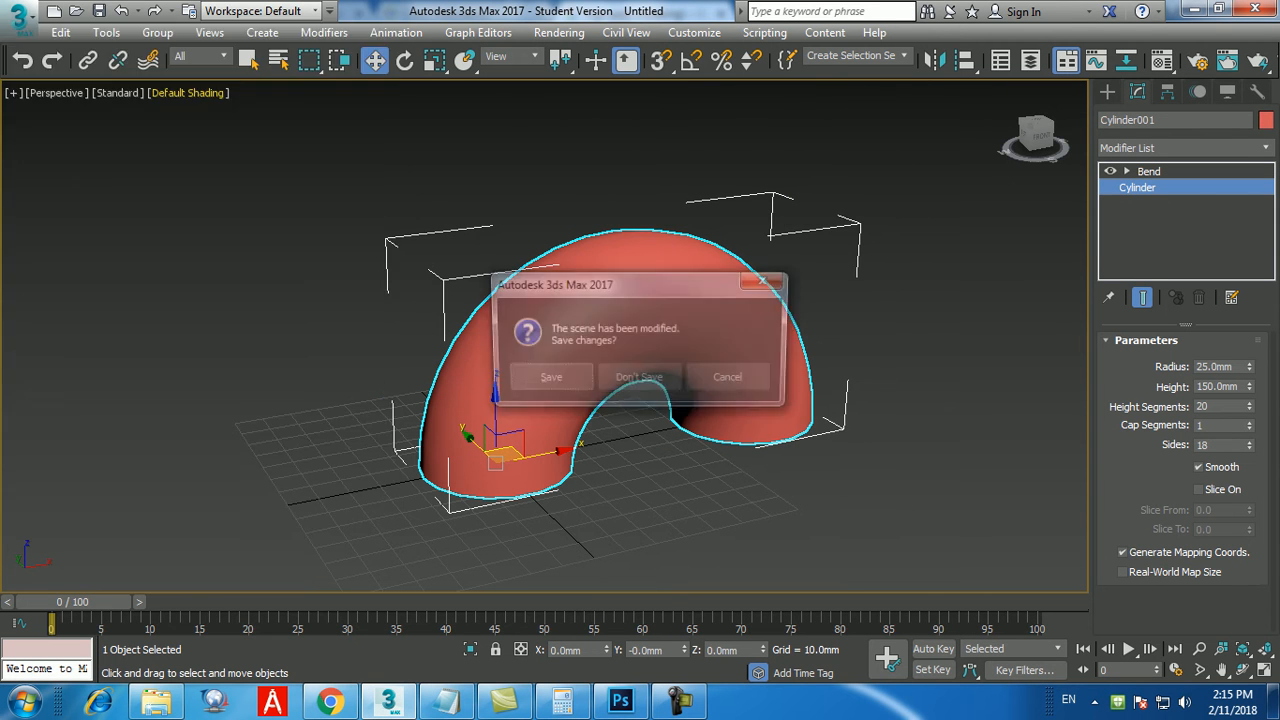
{"action": "left_click", "coordinate": [645, 376]}
{"action": "left_click", "coordinate": [585, 378]}
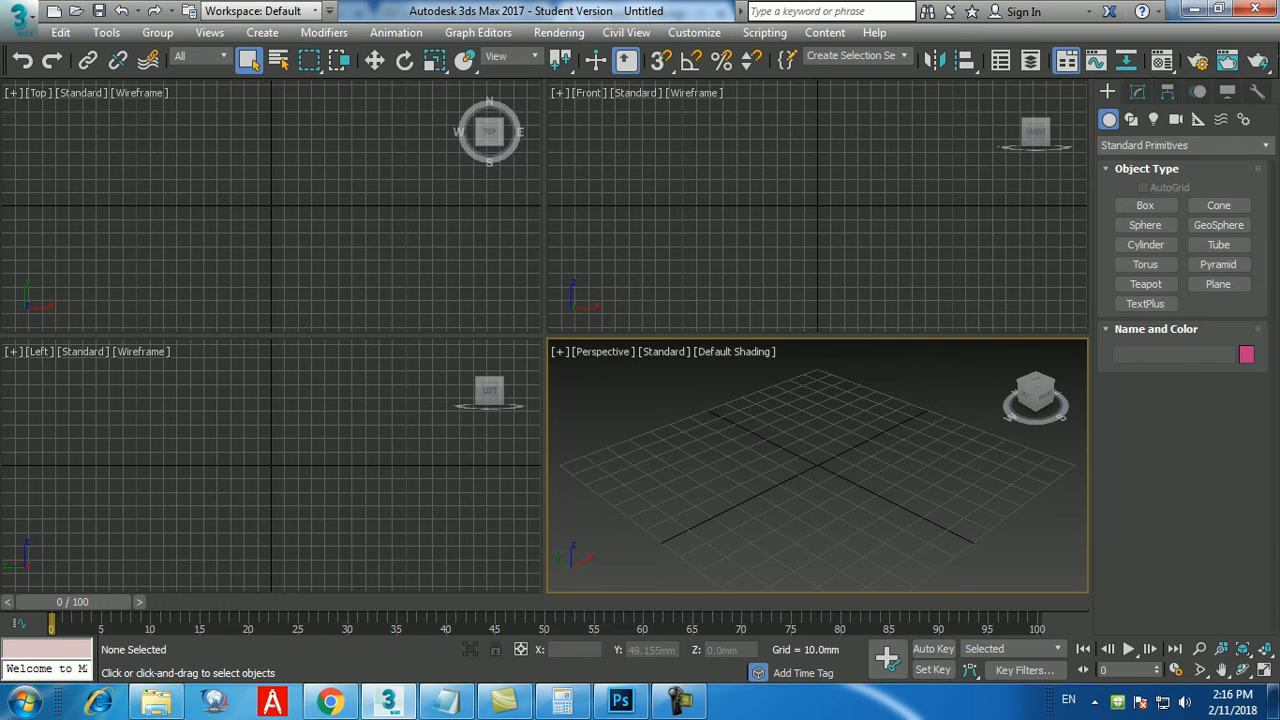
{"action": "key", "text": "alt+w"}
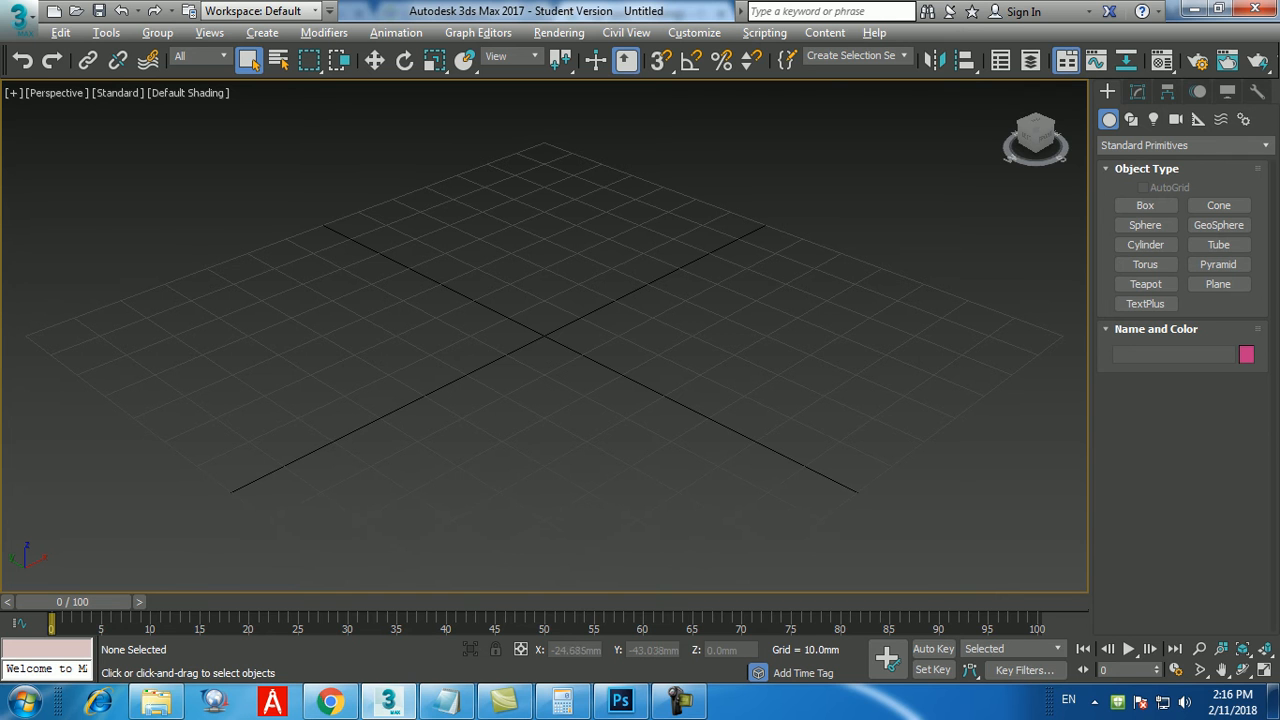
{"action": "middle_click_drag", "start_coordinate": [630, 471], "coordinate": [620, 464], "text": "alt"}
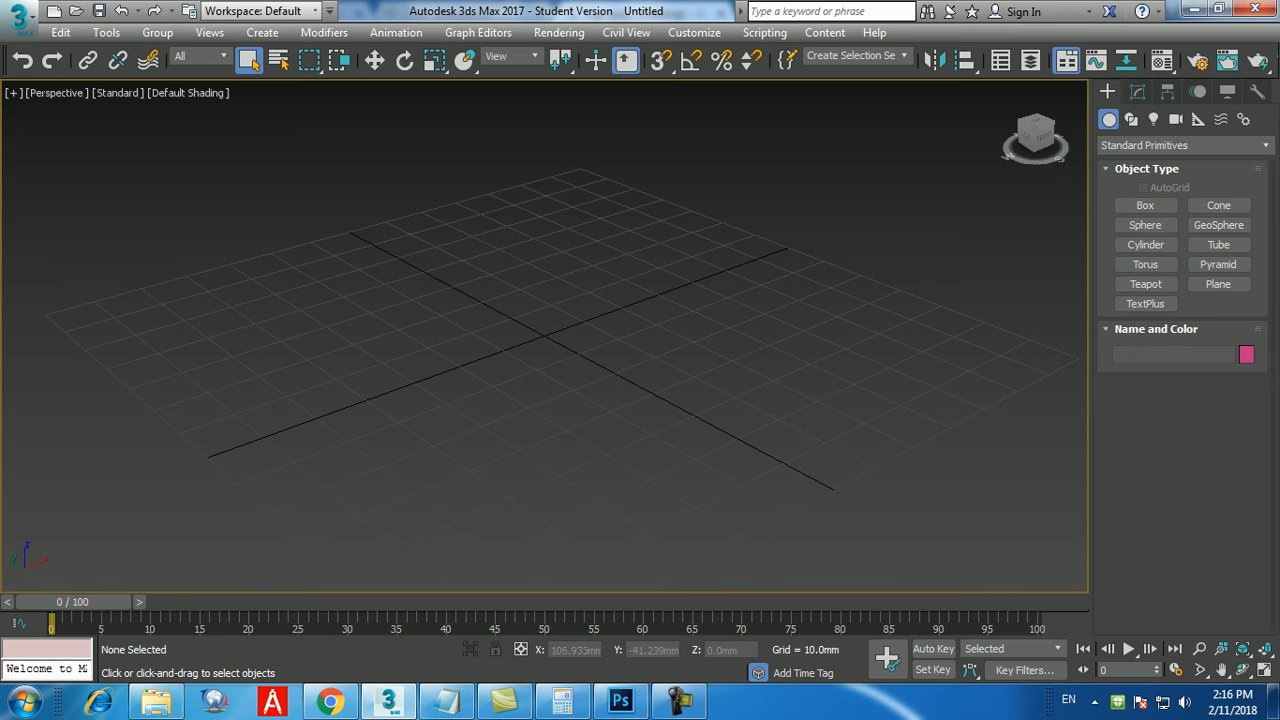
Create a box at the origin by keyboard entry with length 200 mm, width 4000 mm and height 3000 mm.
{"action": "left_click", "coordinate": [1145, 205]}
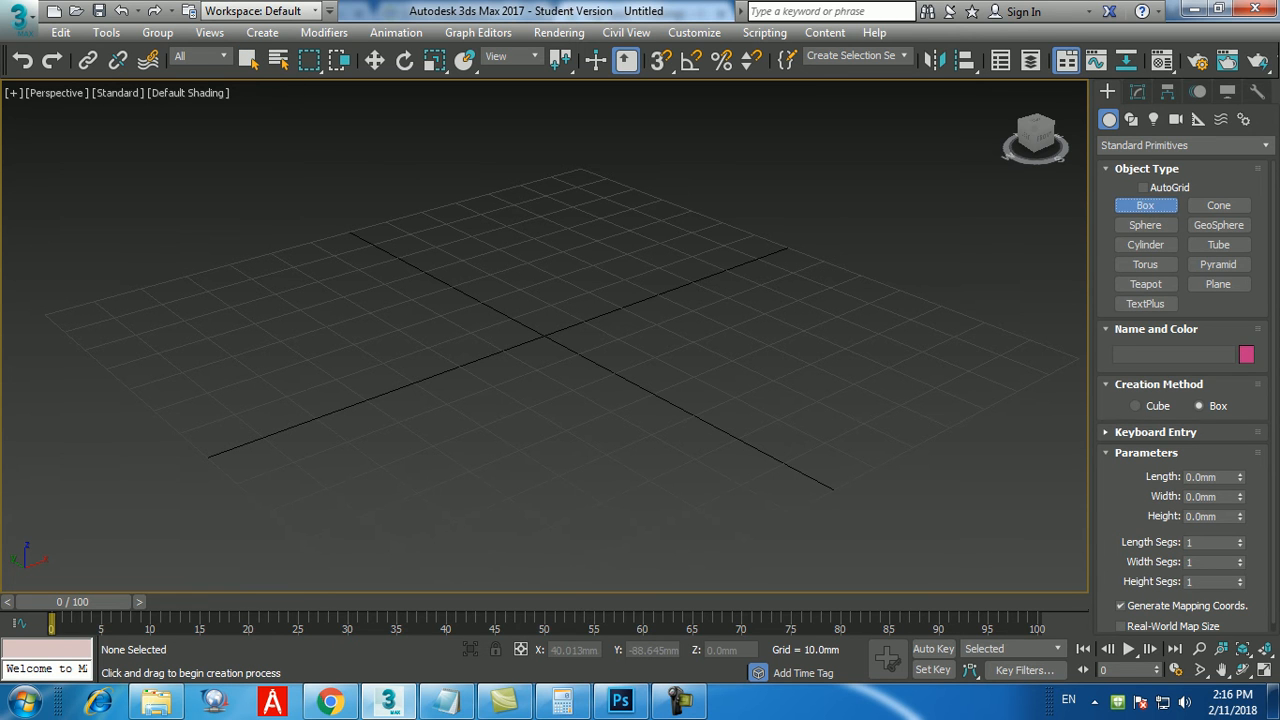
{"action": "left_click", "coordinate": [1155, 432]}
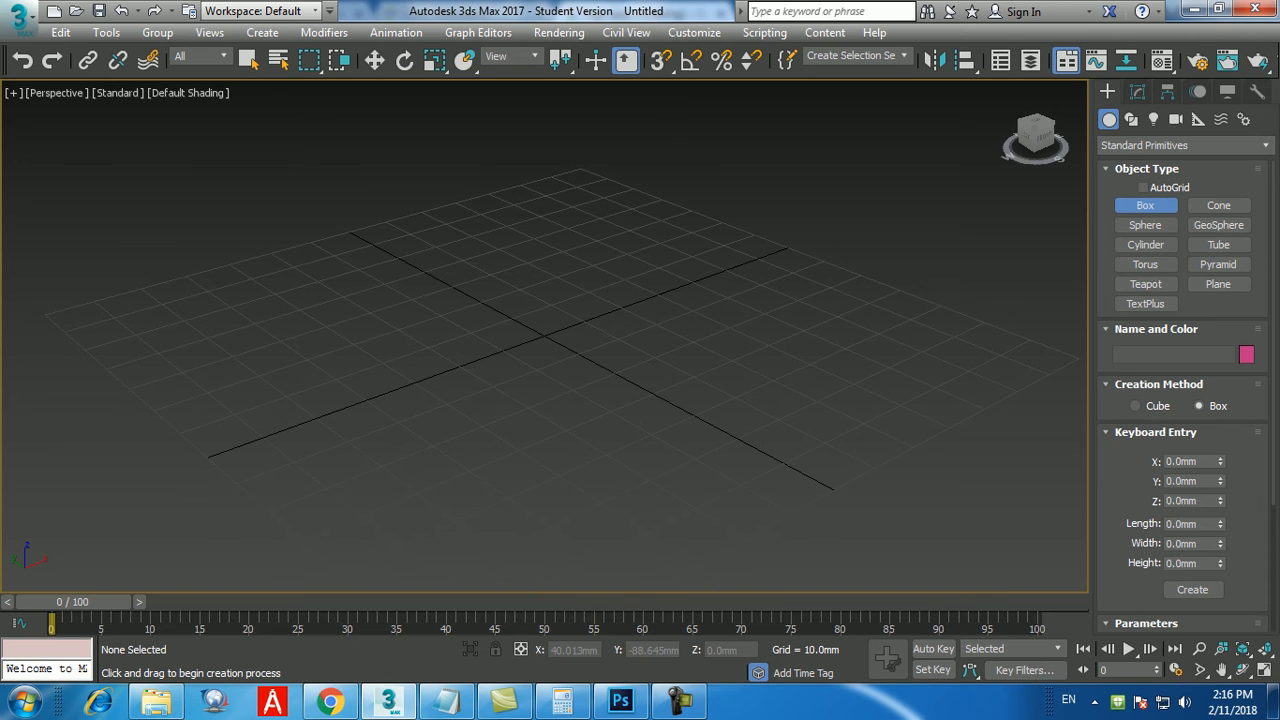
{"action": "double_click", "coordinate": [1184, 524]}
{"action": "type", "text": "200"}
{"action": "key", "text": "Return"}
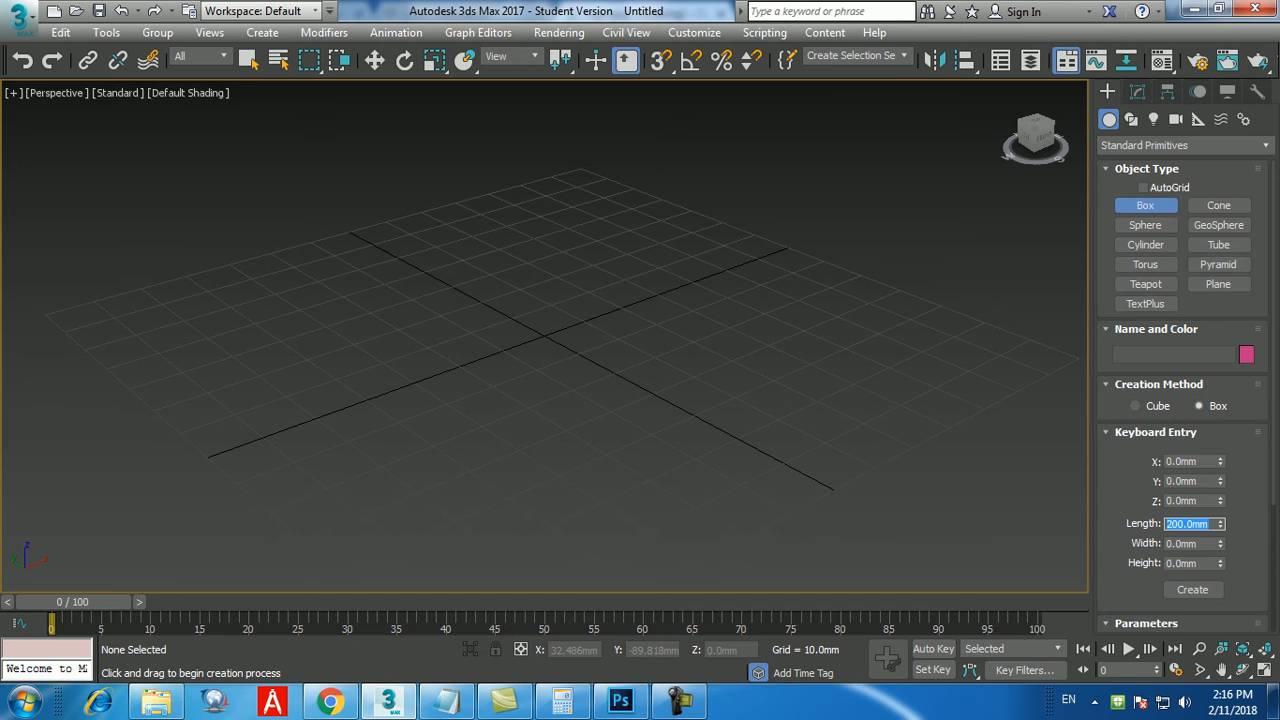
{"action": "key", "text": "Tab"}
{"action": "type", "text": "4000"}
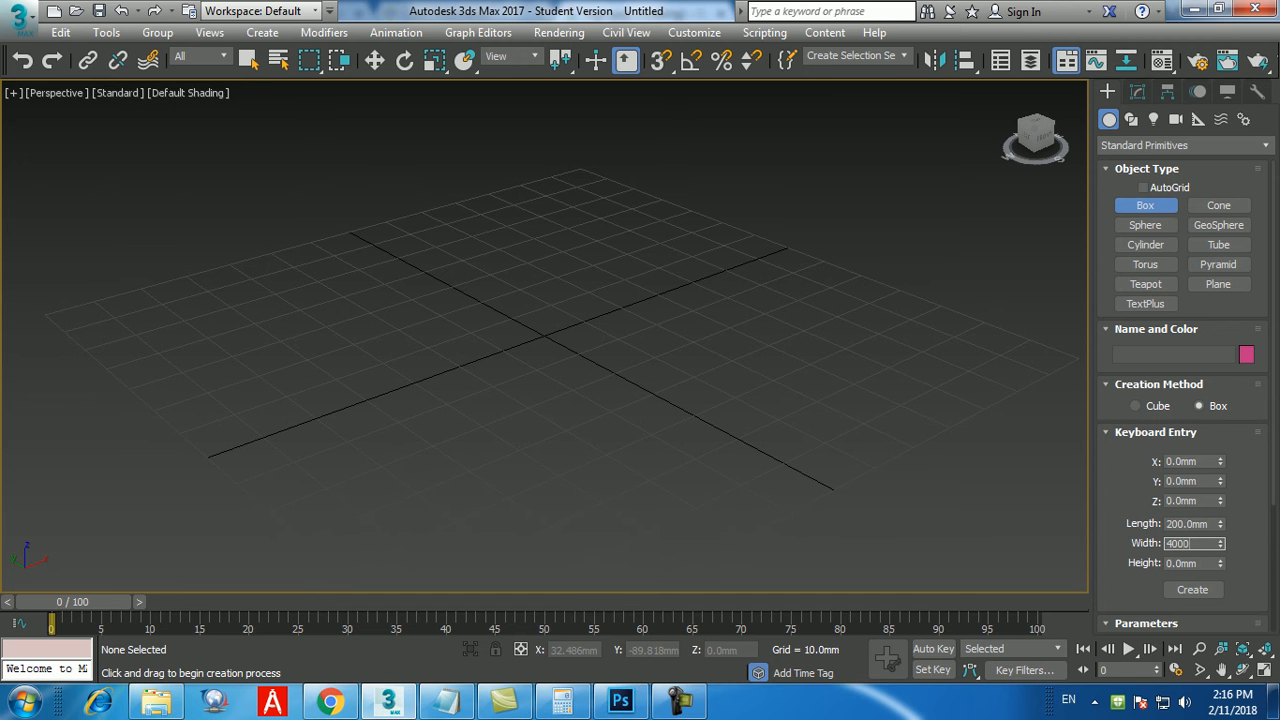
{"action": "key", "text": "Return"}
{"action": "key", "text": "Tab"}
{"action": "type", "text": "400"}
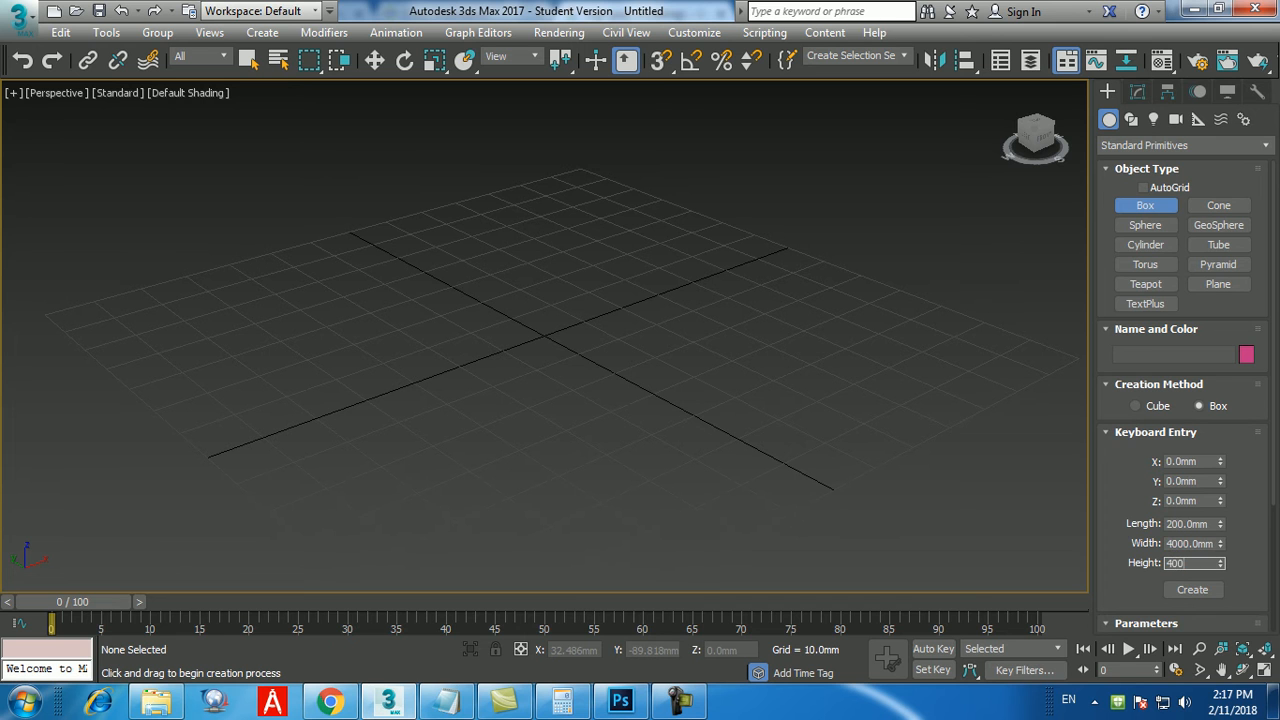
{"action": "key", "text": "BackSpace"}
{"action": "key", "text": "BackSpace"}
{"action": "key", "text": "BackSpace"}
{"action": "type", "text": "3000"}
{"action": "key", "text": "Return"}
{"action": "left_click", "coordinate": [1193, 590]}
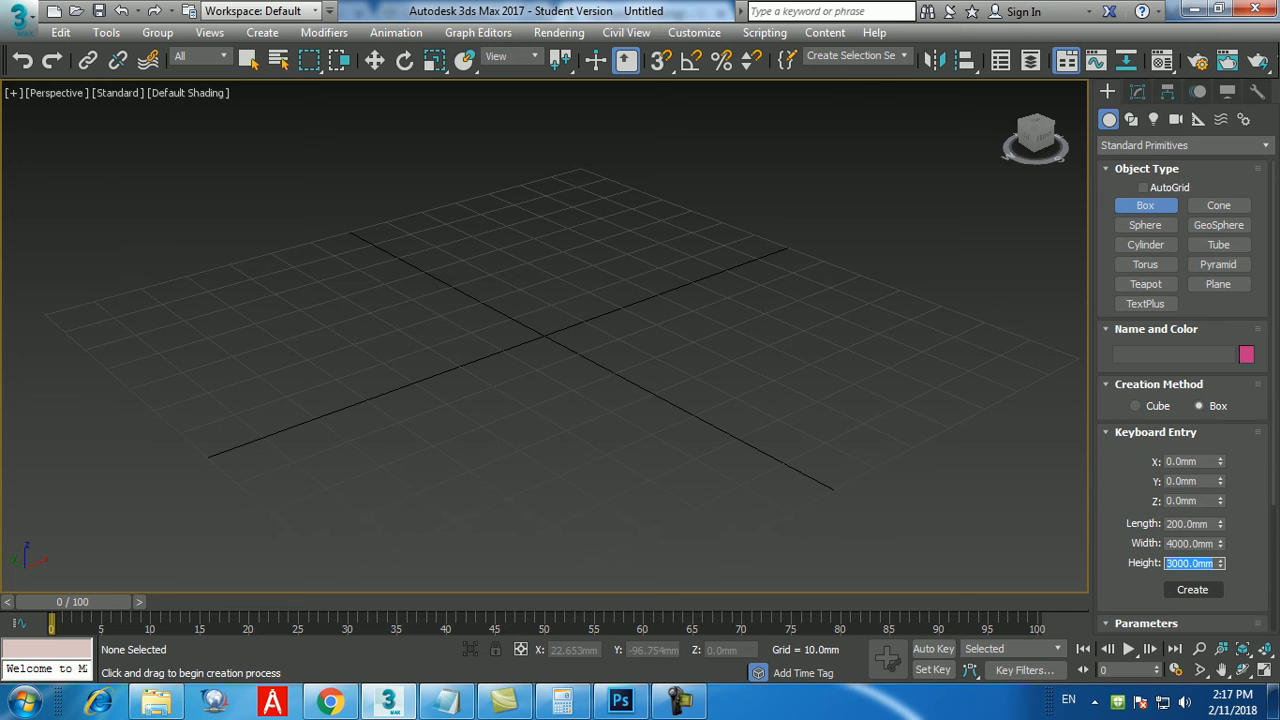
{"action": "middle_click_drag", "start_coordinate": [685, 436], "coordinate": [600, 473]}
{"action": "scroll", "coordinate": [676, 453], "scroll_direction": "down", "scroll_amount": 7}
{"action": "scroll", "coordinate": [676, 453], "scroll_direction": "down", "scroll_amount": 8}
{"action": "scroll", "coordinate": [658, 453], "scroll_direction": "up", "scroll_amount": 2}
{"action": "right_click", "coordinate": [637, 488]}
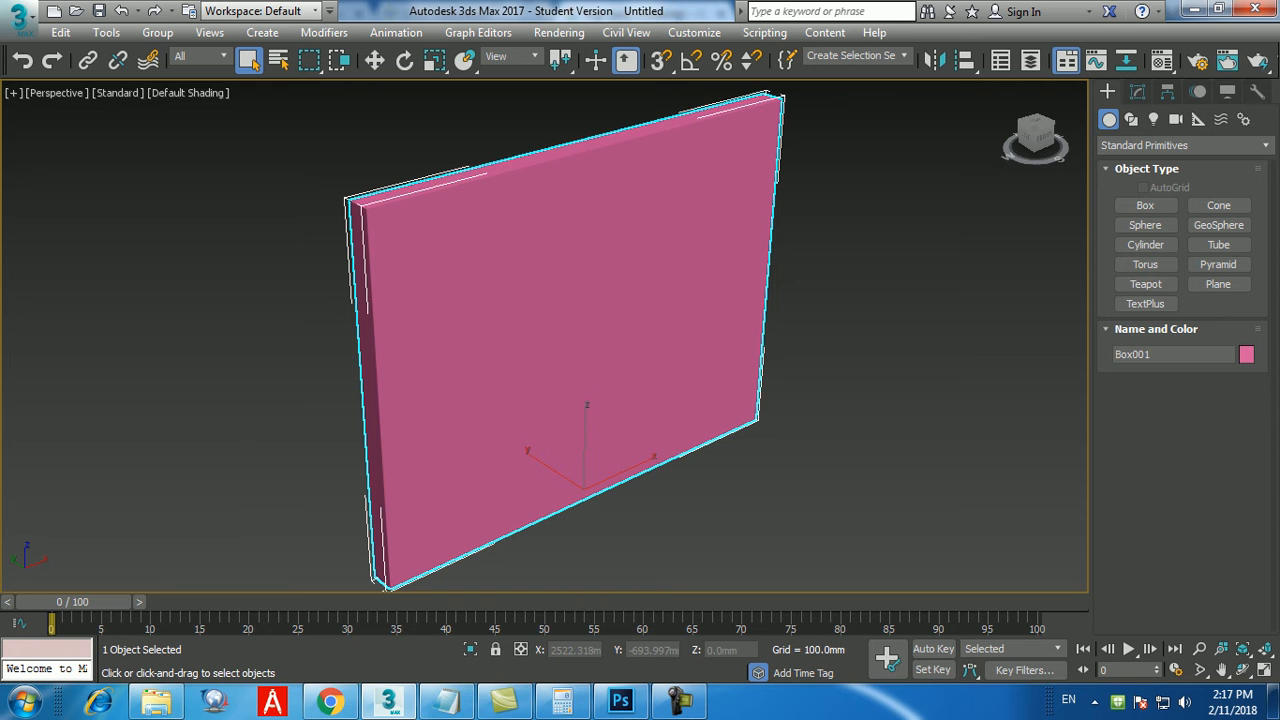
Rename the large box as "Wall".
{"action": "middle_click_drag", "start_coordinate": [700, 400], "coordinate": [679, 385]}
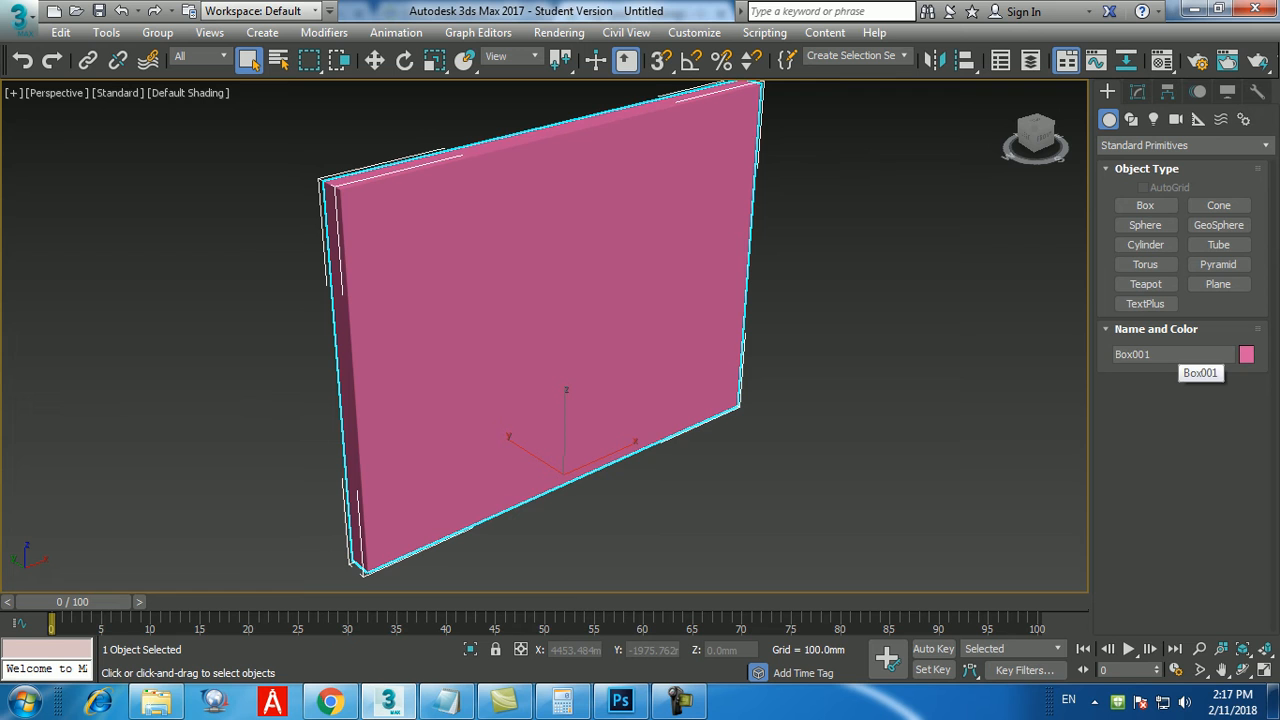
{"action": "left_click", "coordinate": [1180, 354]}
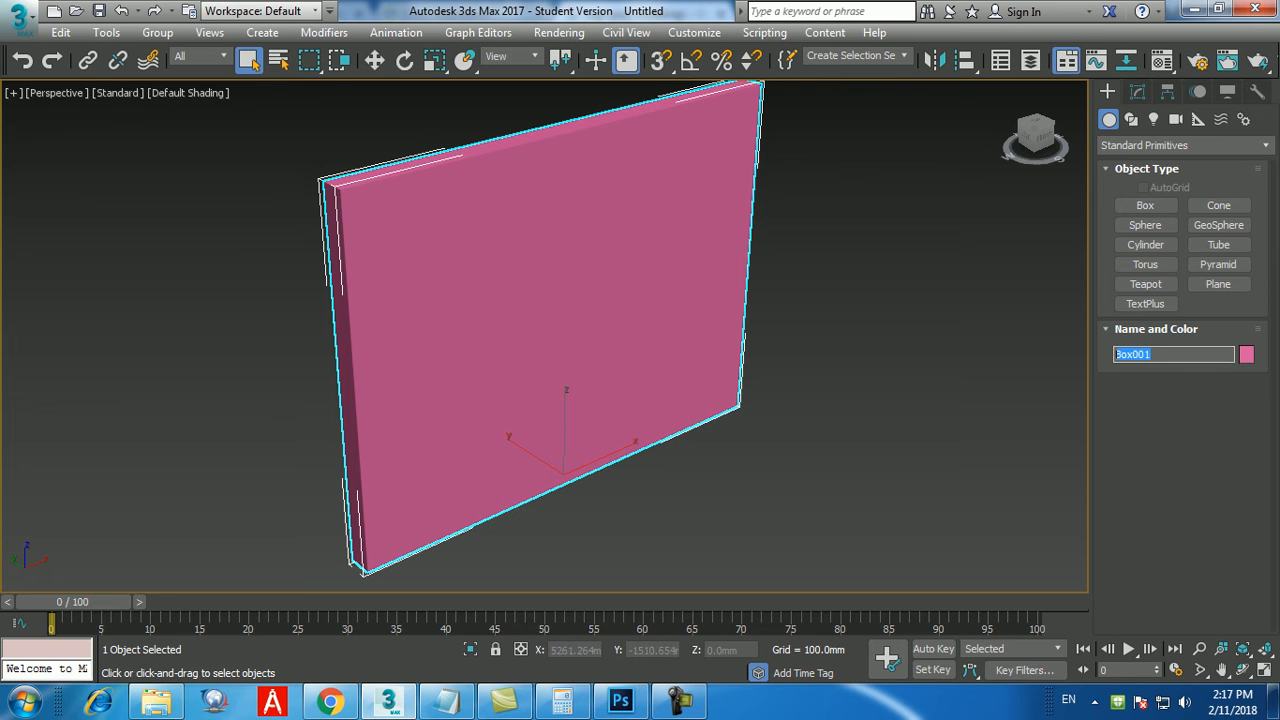
{"action": "type", "text": "Wall\\"}
{"action": "key", "text": "Return"}
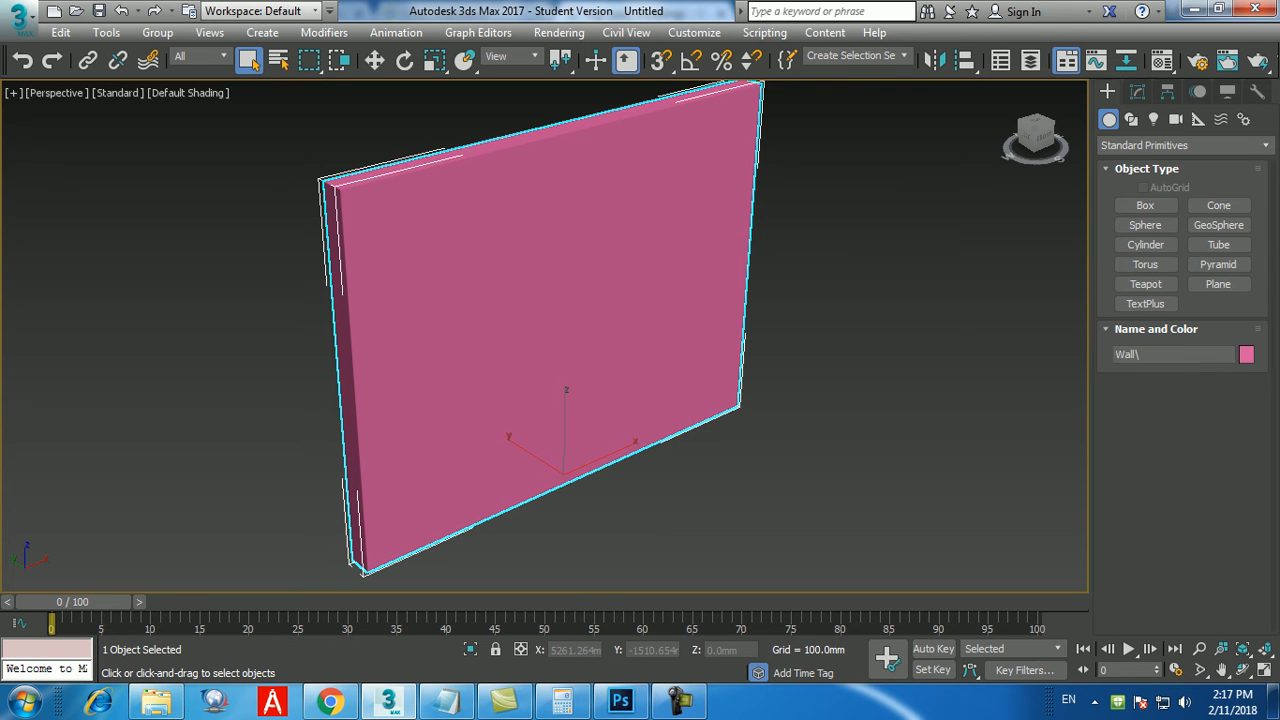
{"action": "left_click", "coordinate": [1150, 354]}
{"action": "left_click_drag", "start_coordinate": [1150, 354], "coordinate": [1117, 354]}
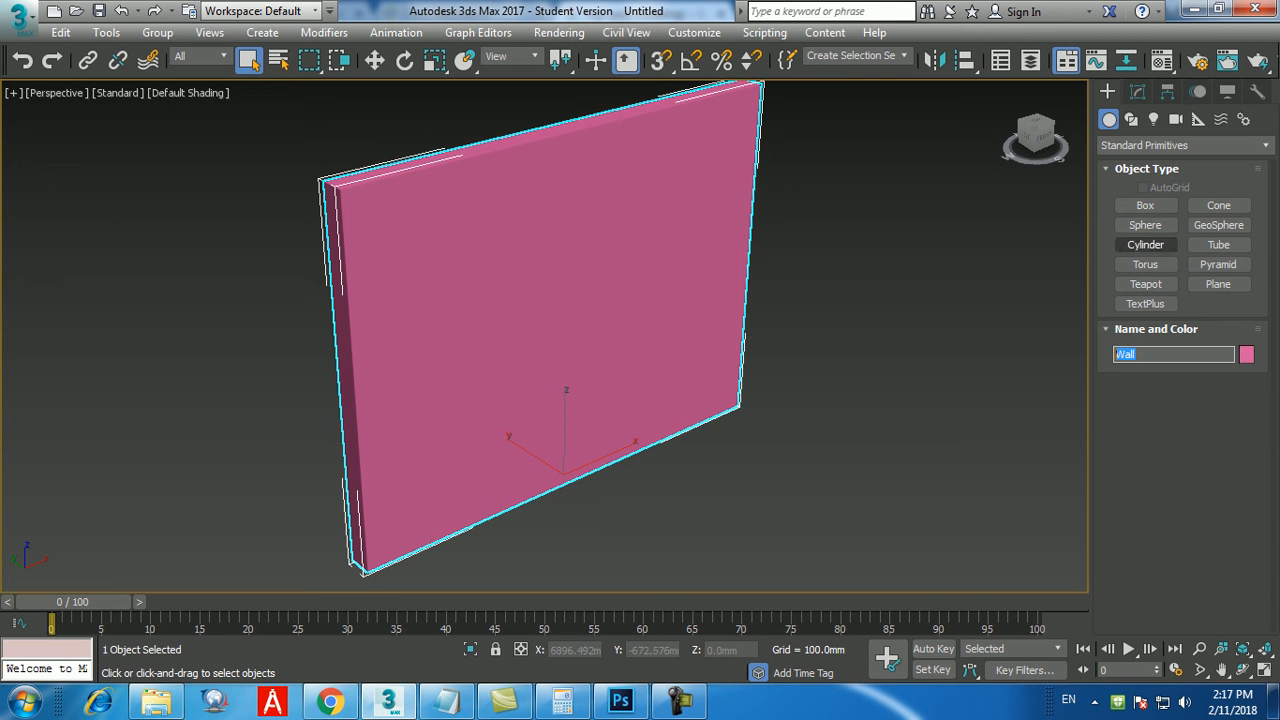
Create a second box at the origin with length 400 mm, width 1000 mm and height 2000 mm, and open its modify parameters.
{"action": "left_click", "coordinate": [1145, 205]}
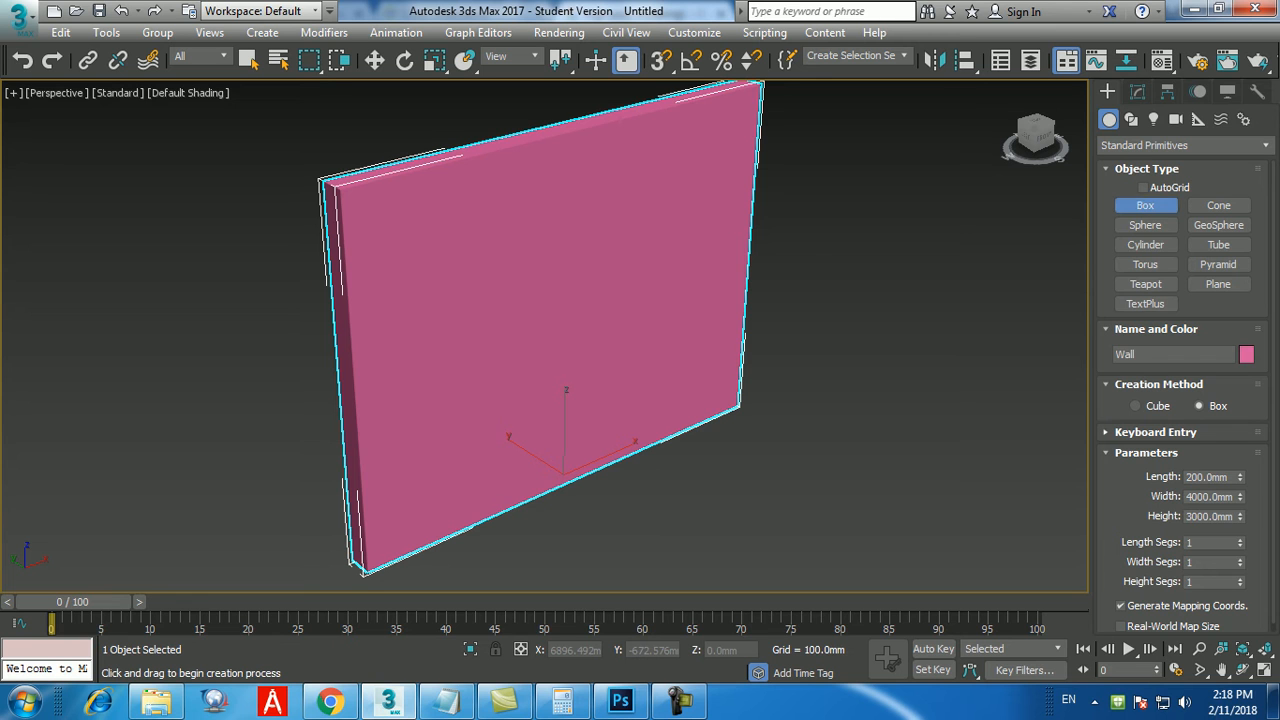
{"action": "left_click", "coordinate": [1155, 433]}
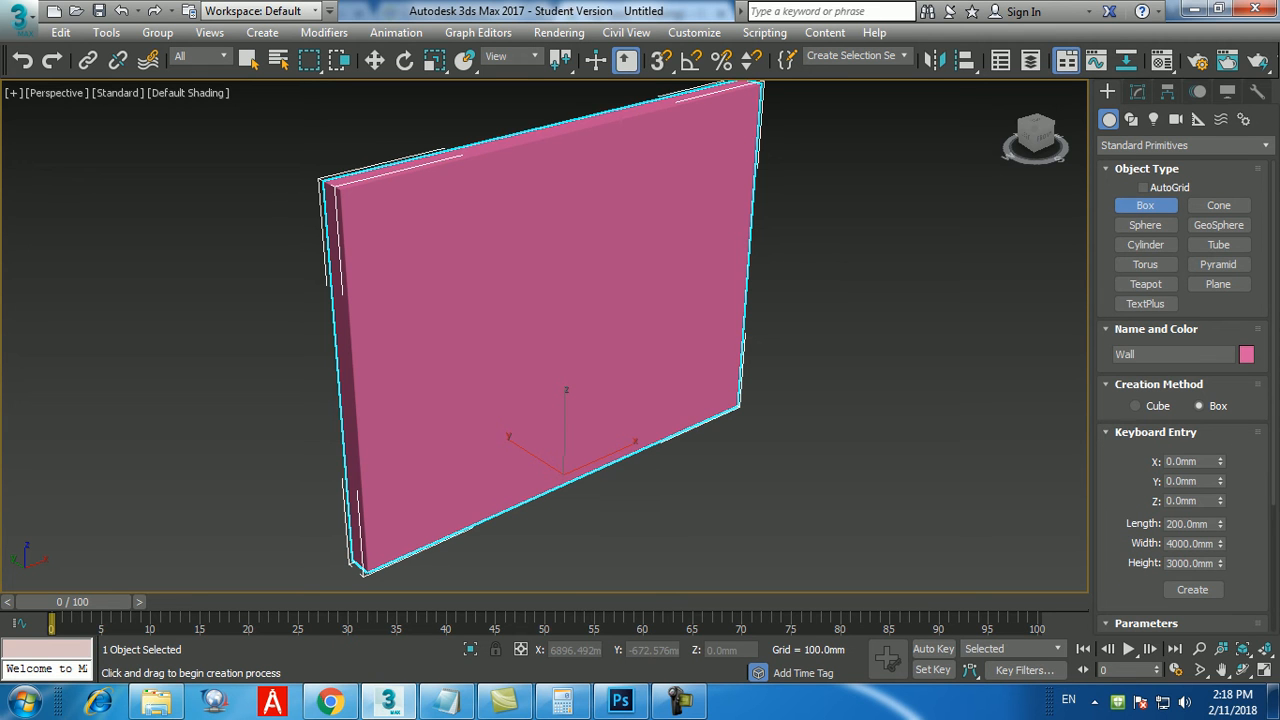
{"action": "double_click", "coordinate": [1187, 524]}
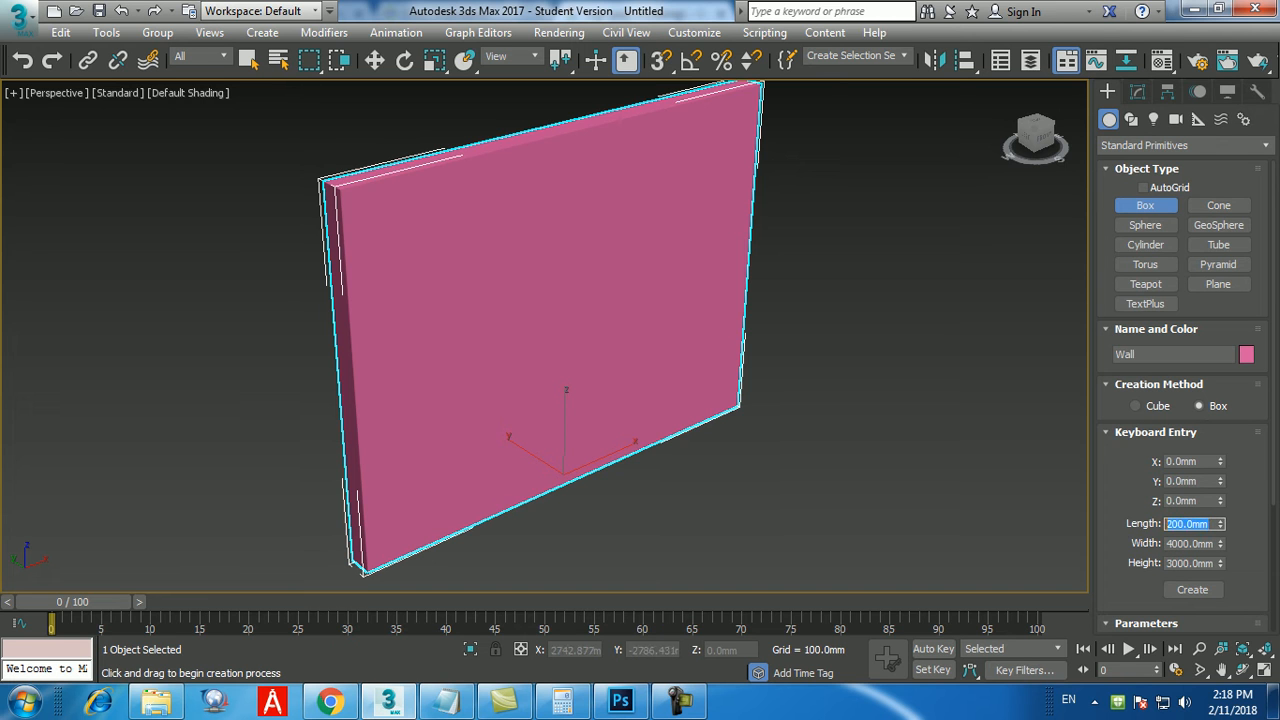
{"action": "type", "text": "400"}
{"action": "key", "text": "Return"}
{"action": "key", "text": "Tab"}
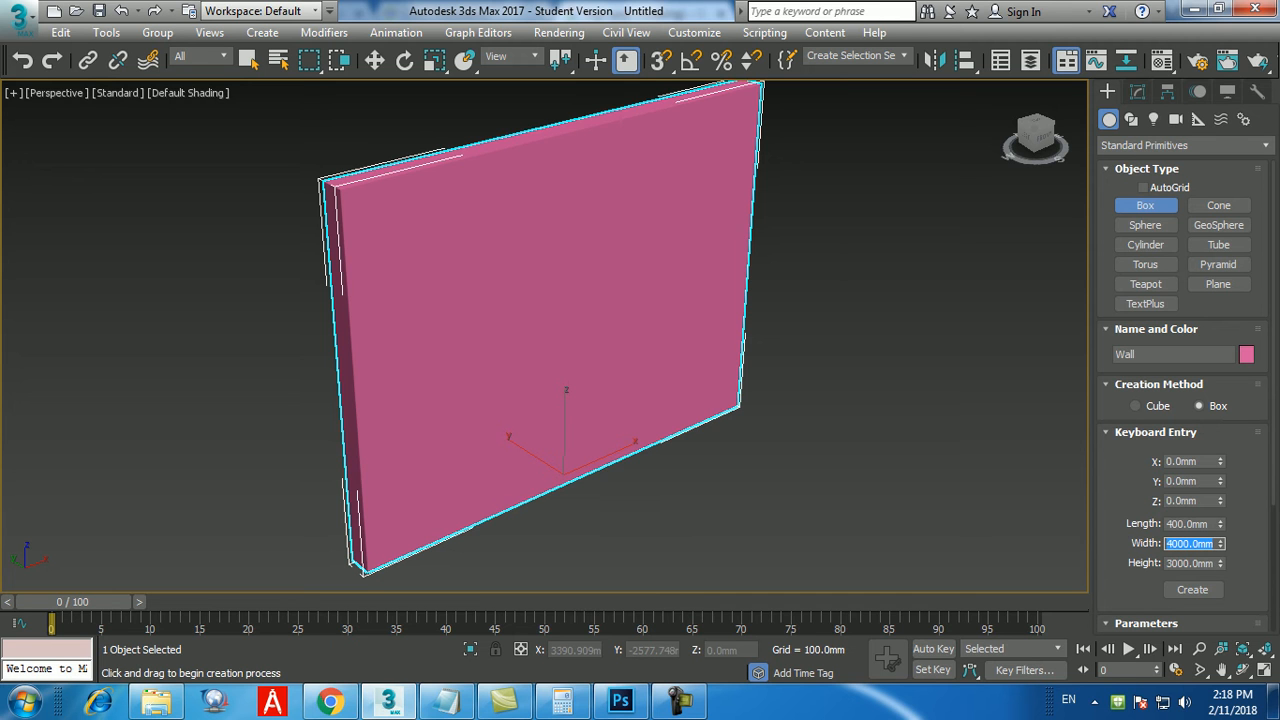
{"action": "type", "text": "1000"}
{"action": "key", "text": "Return"}
{"action": "key", "text": "Tab"}
{"action": "type", "text": "2000"}
{"action": "key", "text": "Return"}
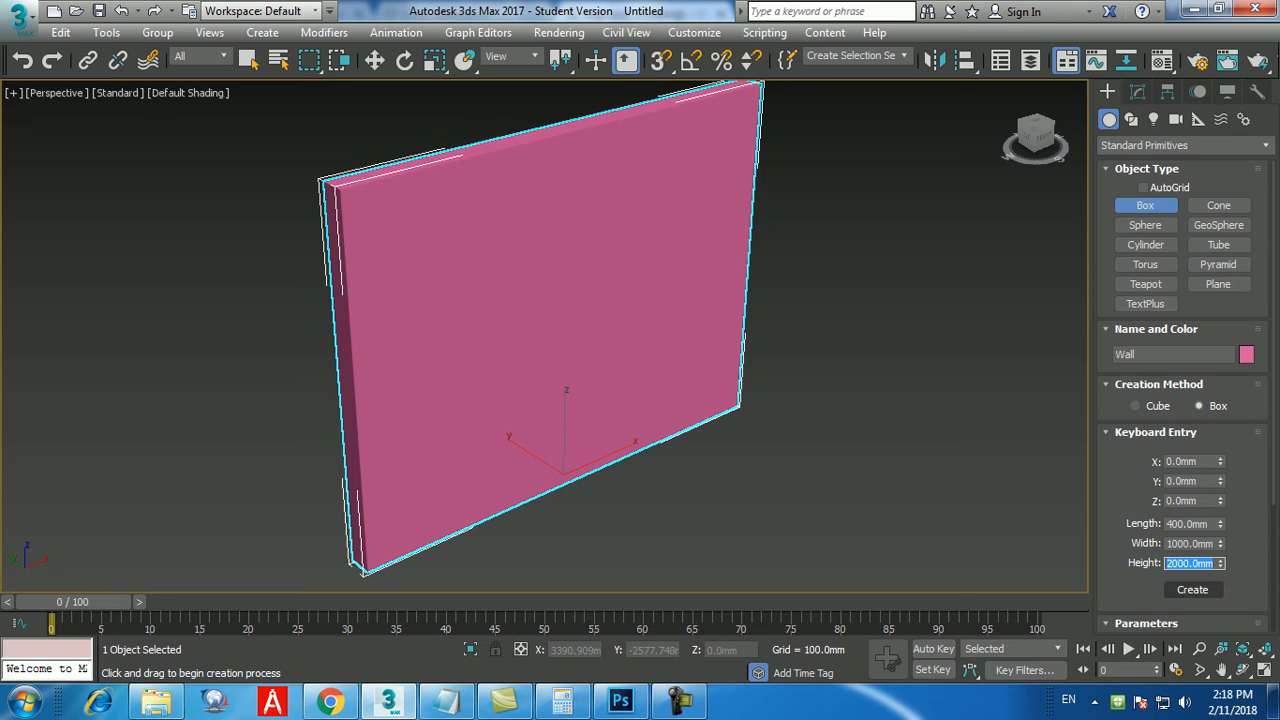
{"action": "left_click", "coordinate": [1192, 589]}
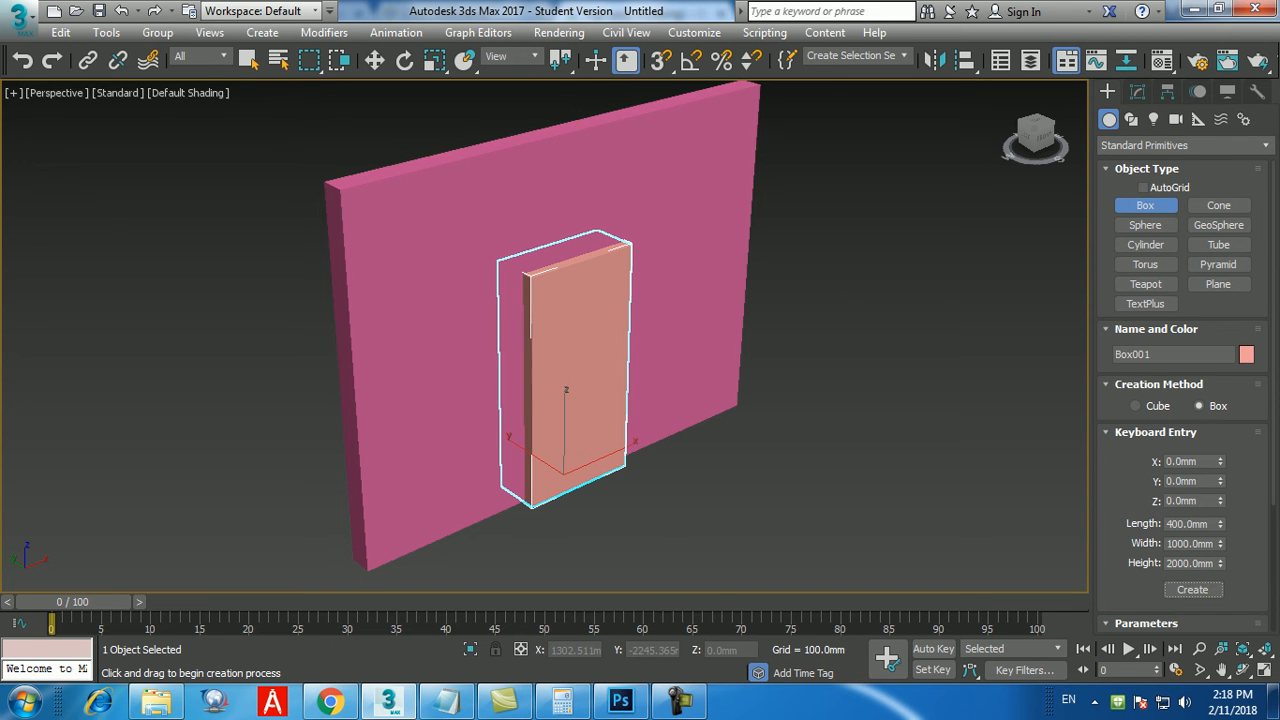
{"action": "key", "text": "q"}
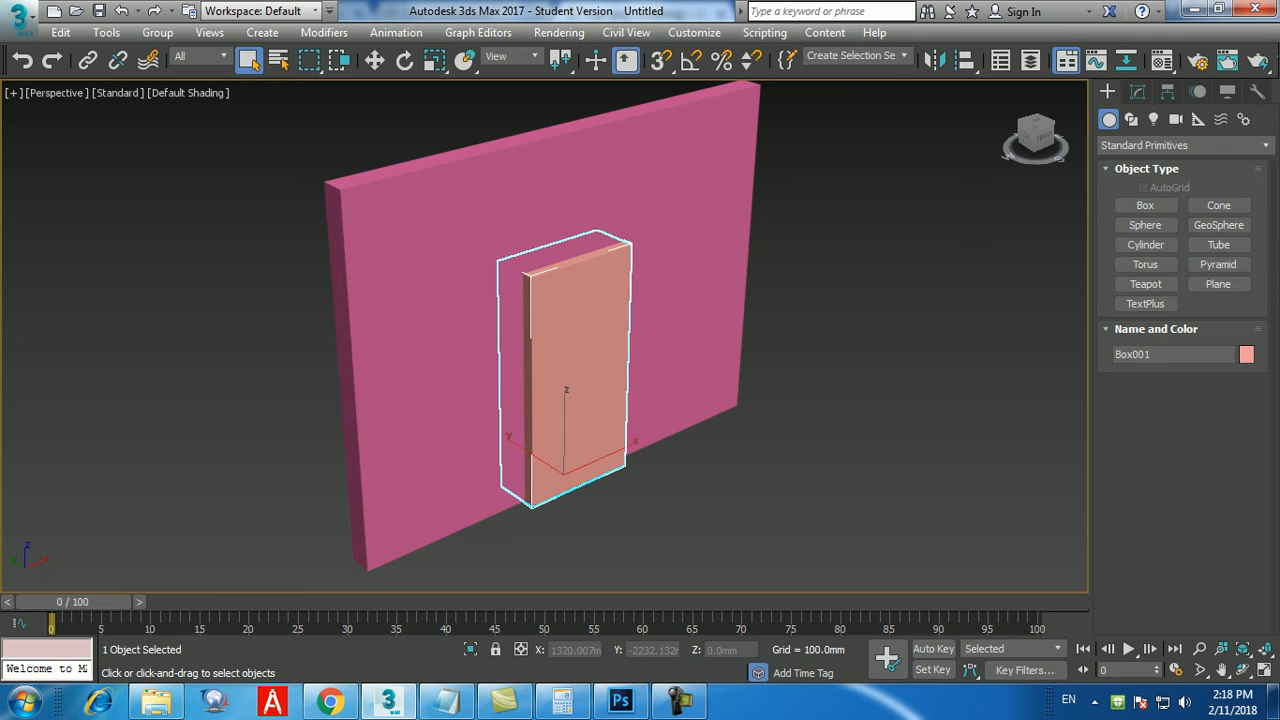
{"action": "left_click", "coordinate": [1137, 92]}
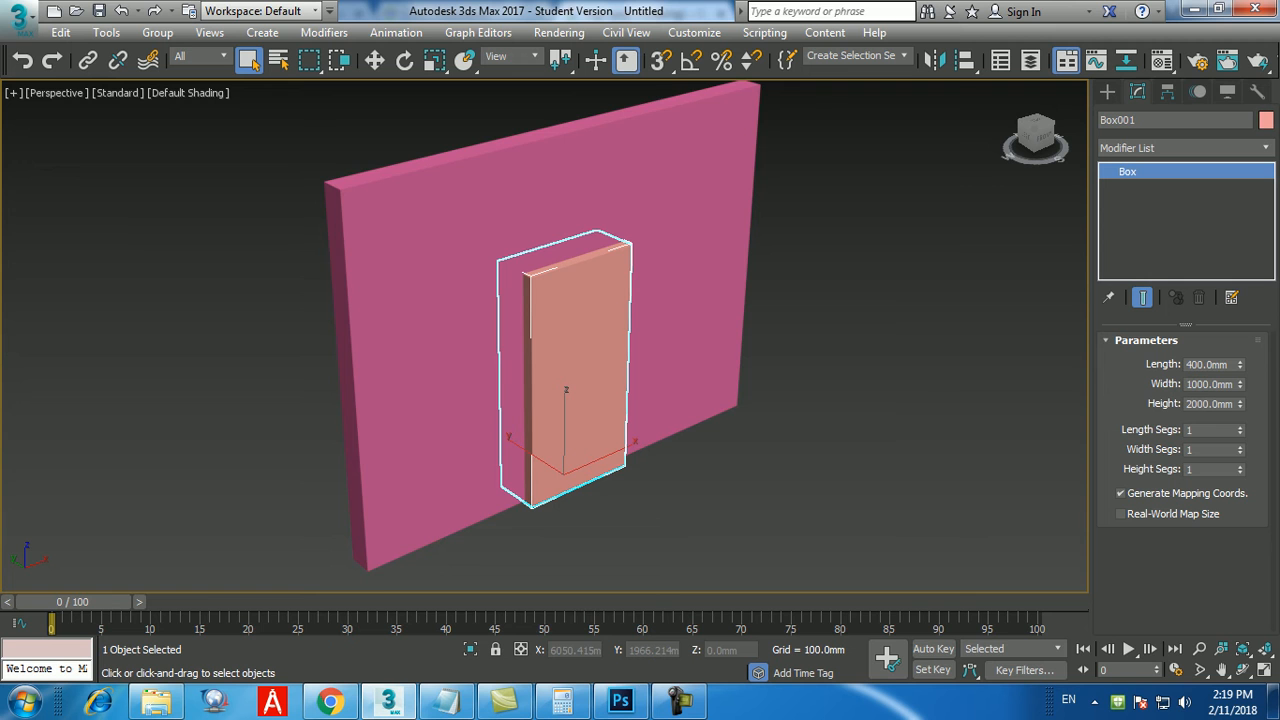
{"action": "left_click", "coordinate": [680, 702]}
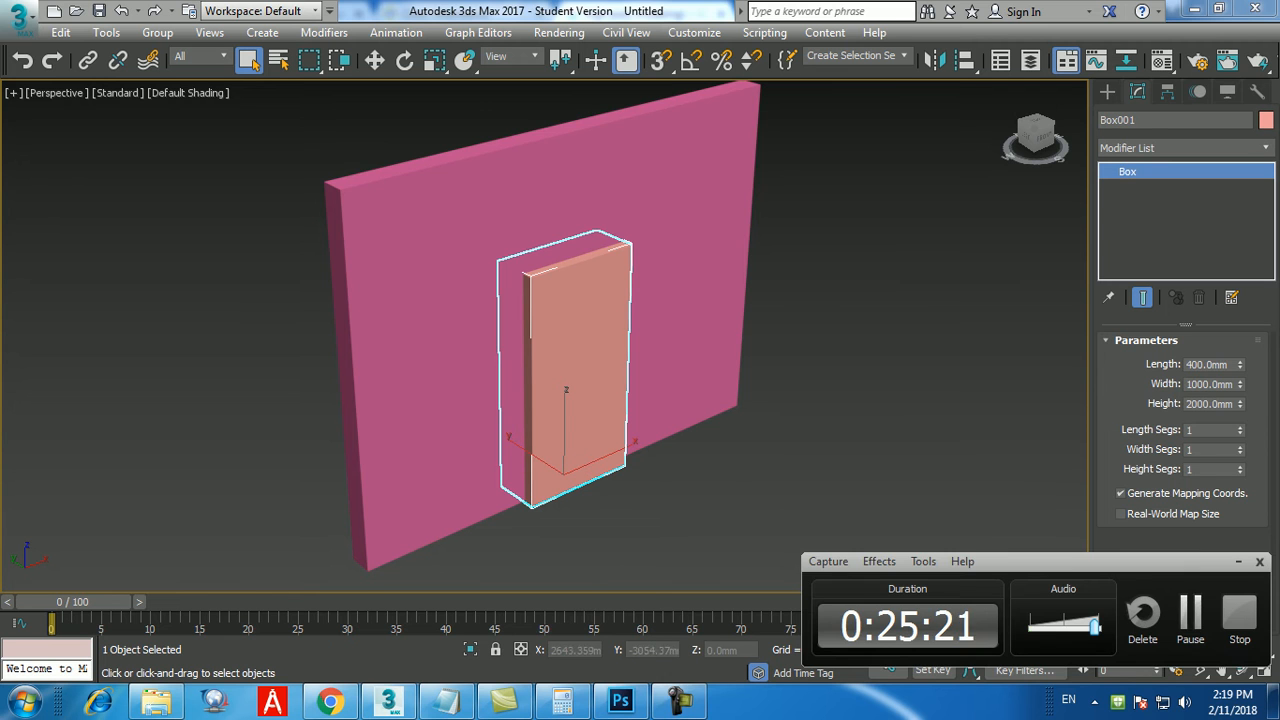
{"action": "left_click", "coordinate": [1190, 614]}
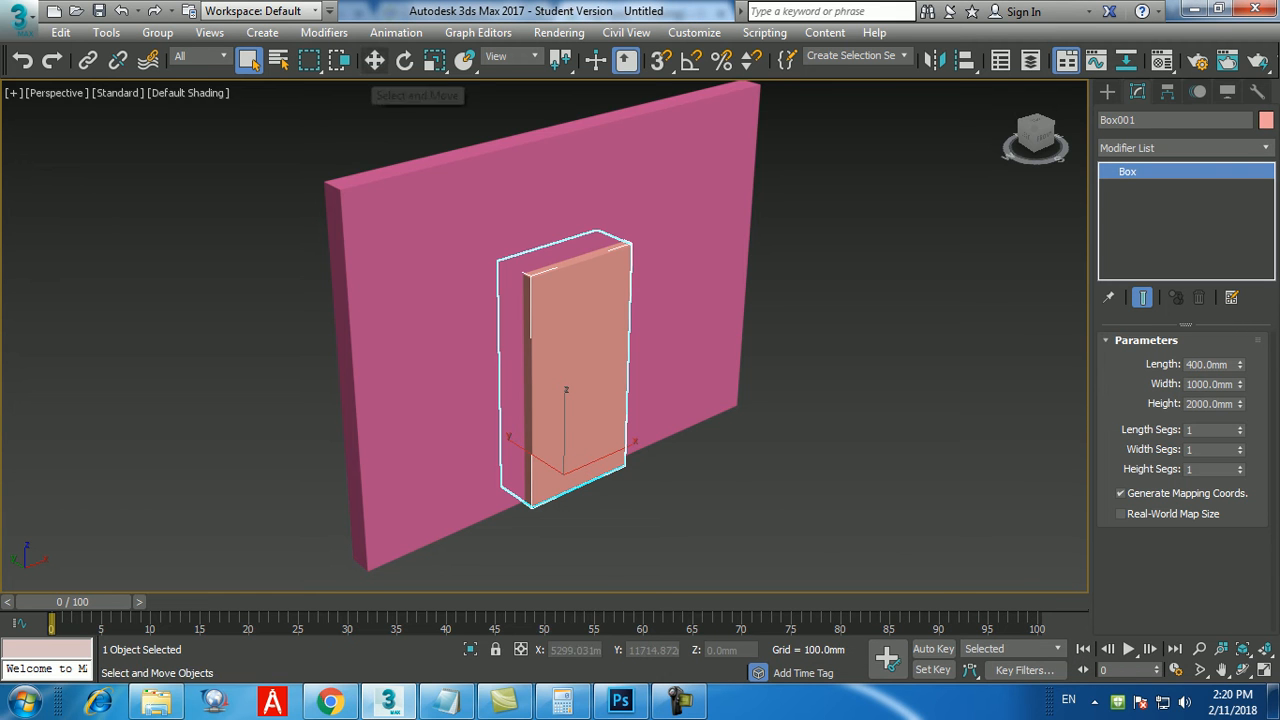
Activate Select and Move for the smaller box and rename it as "door".
{"action": "left_click", "coordinate": [374, 60]}
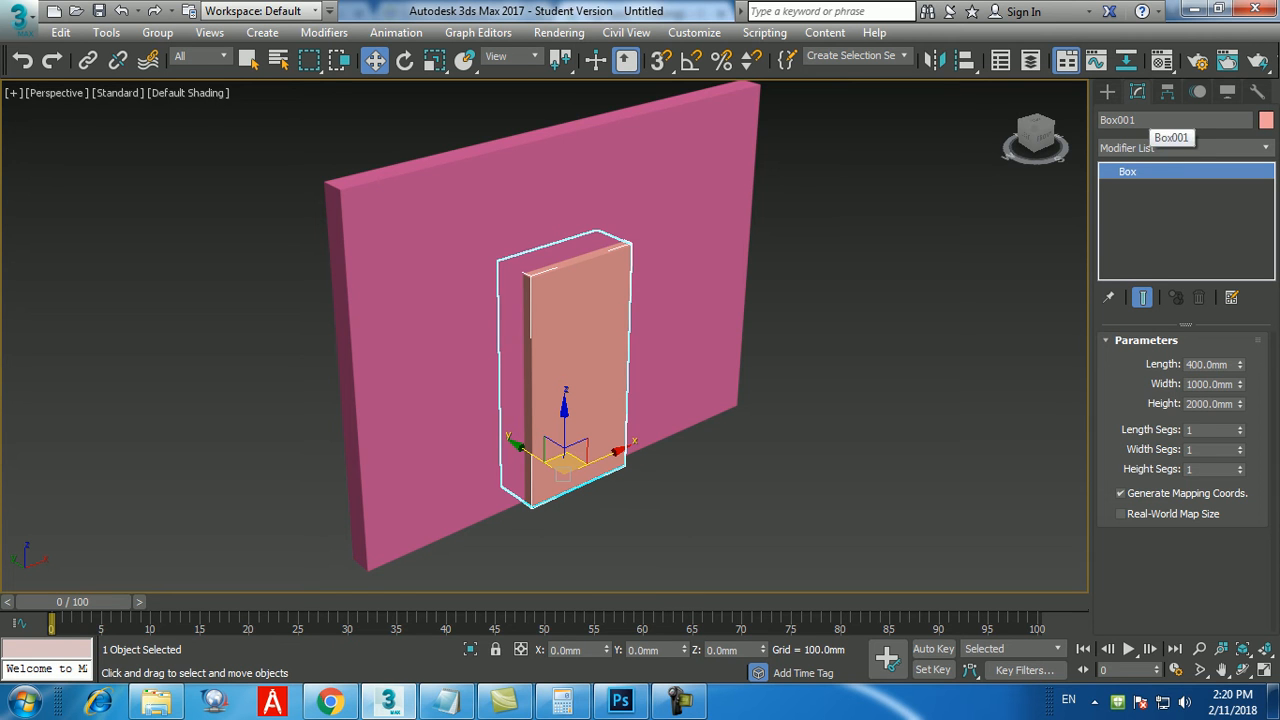
{"action": "left_click", "coordinate": [1150, 120]}
{"action": "type", "text": "door"}
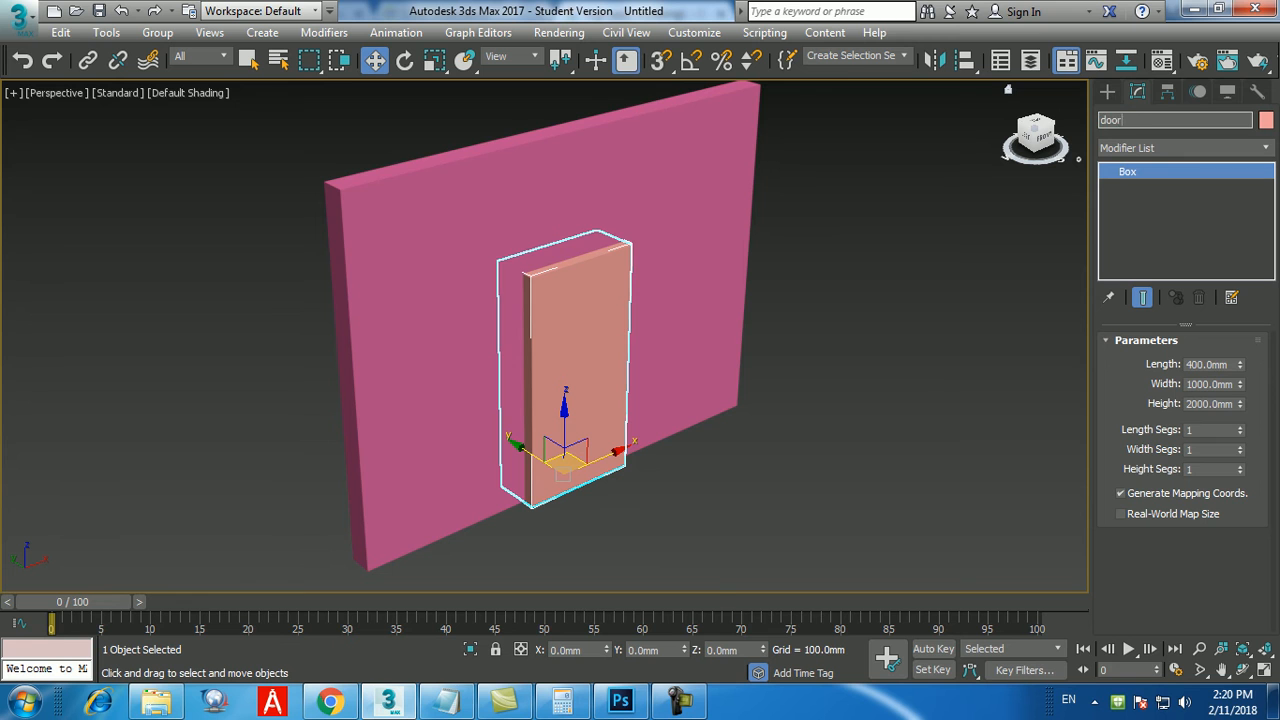
{"action": "key", "text": "Return"}
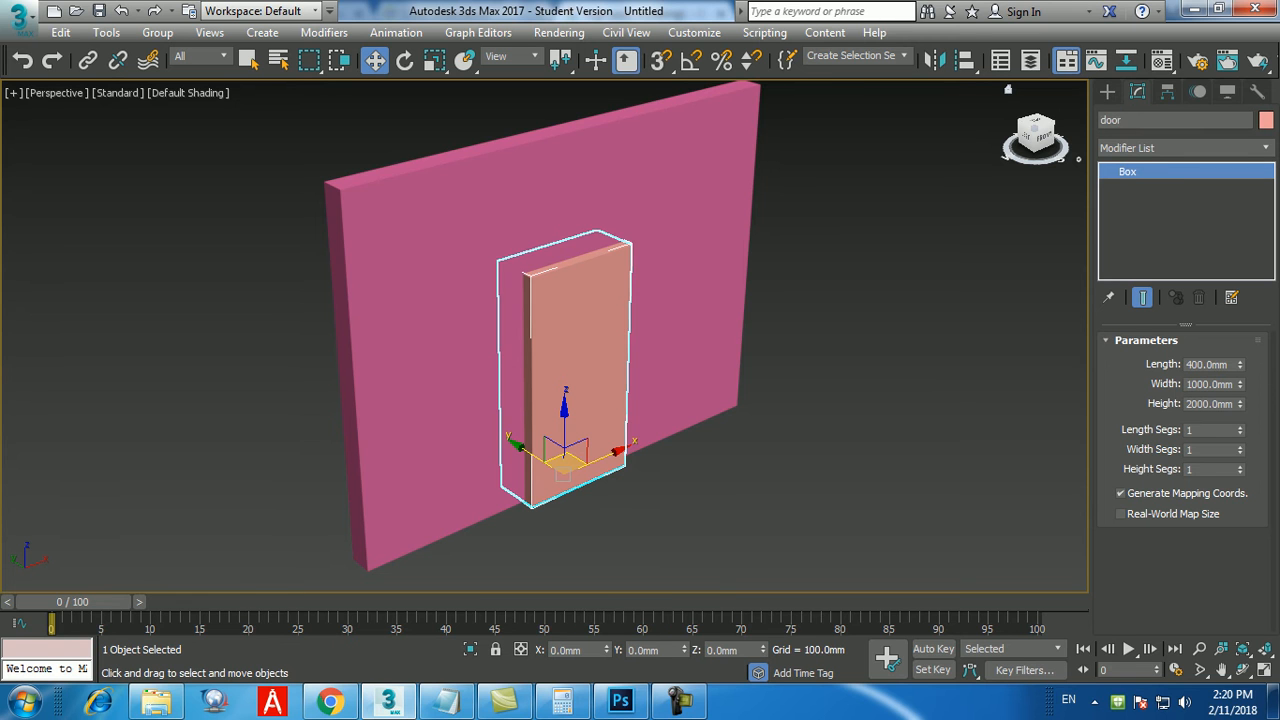
{"action": "left_click", "coordinate": [1101, 120]}
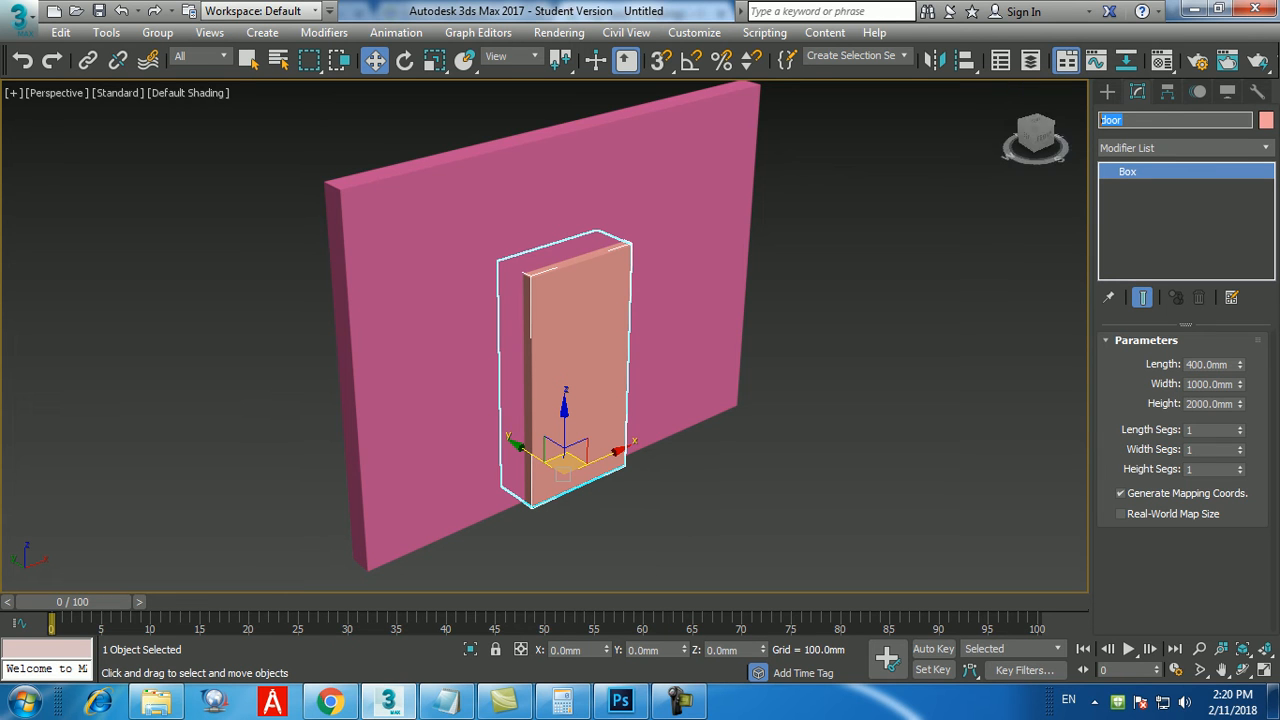
{"action": "key", "text": "Return"}
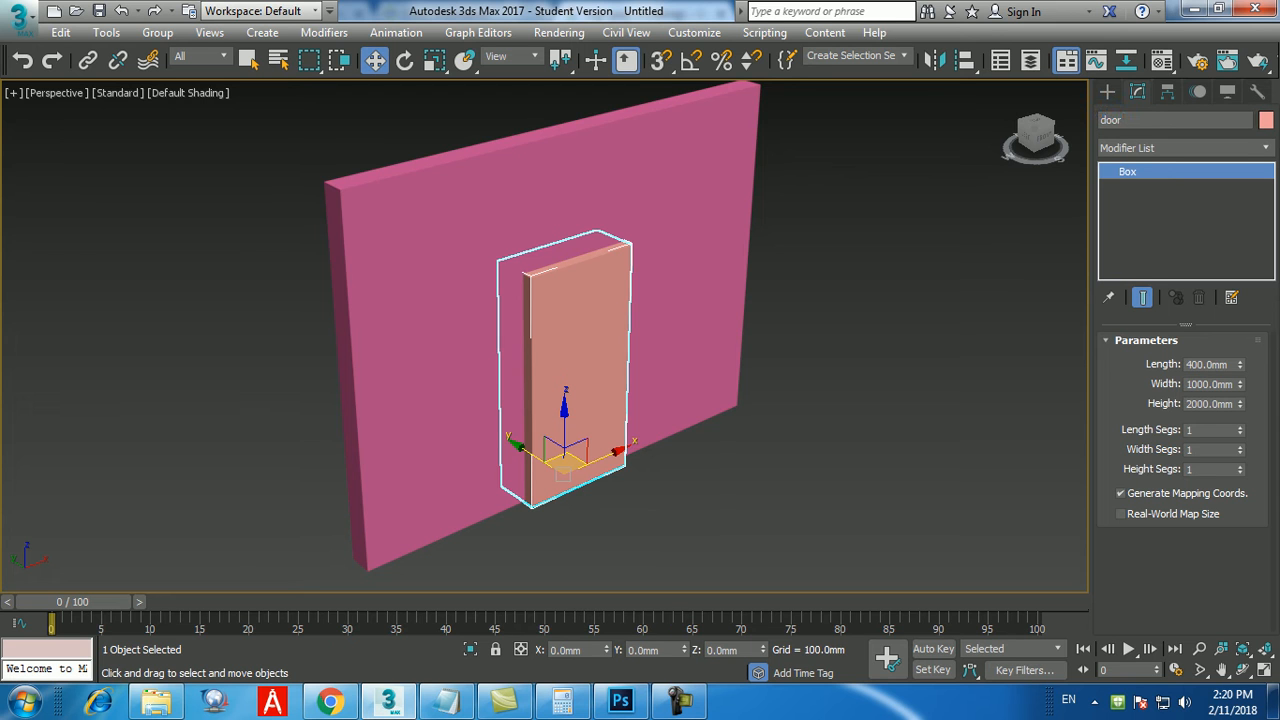
Move the door box along the wall to an X position of 1000 mm.
{"action": "left_click", "coordinate": [551, 650]}
{"action": "type", "text": "1000"}
{"action": "key", "text": "Return"}
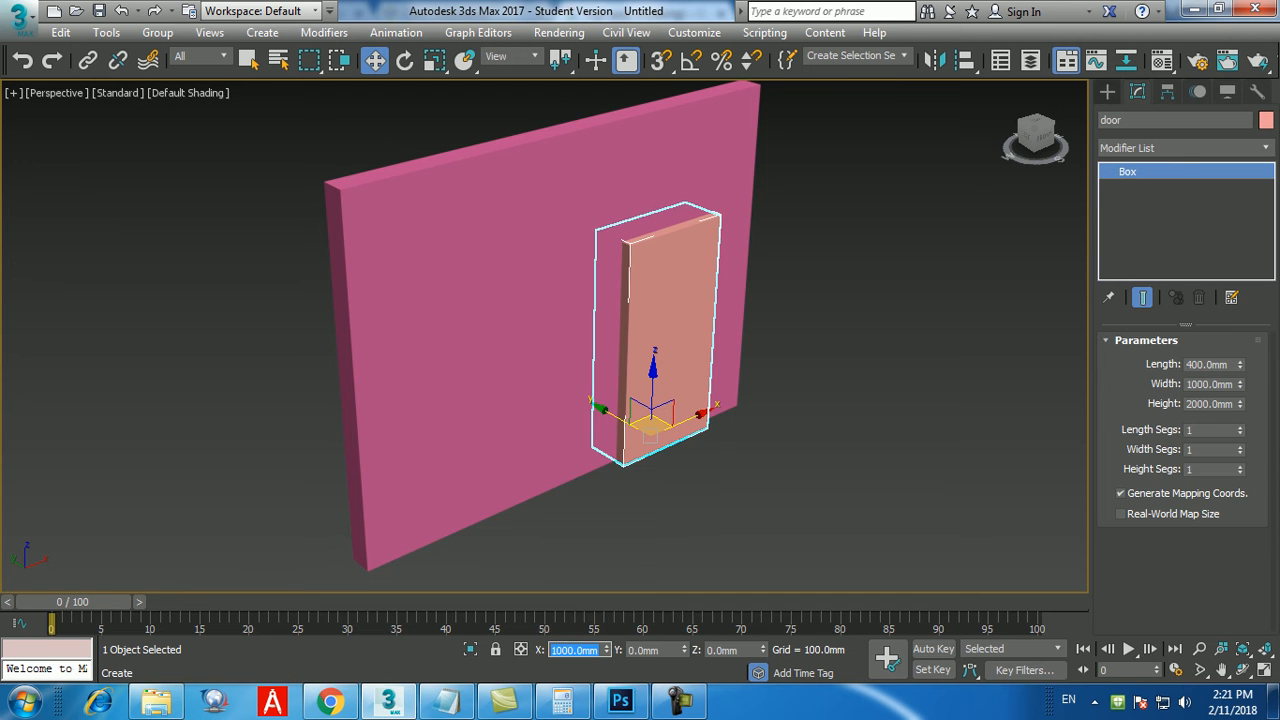
Create a third box at the origin by keyboard entry with length 400 mm, width 600 mm and height 900 mm.
{"action": "left_click", "coordinate": [1107, 92]}
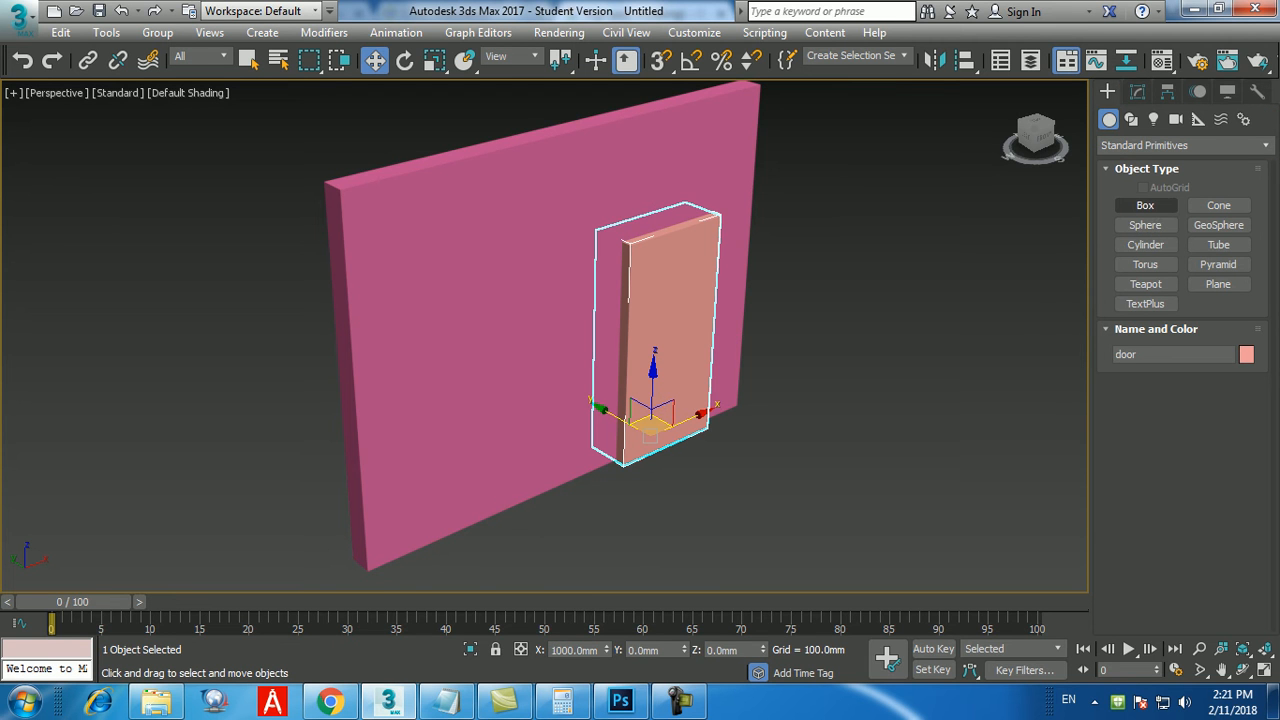
{"action": "left_click", "coordinate": [1145, 205]}
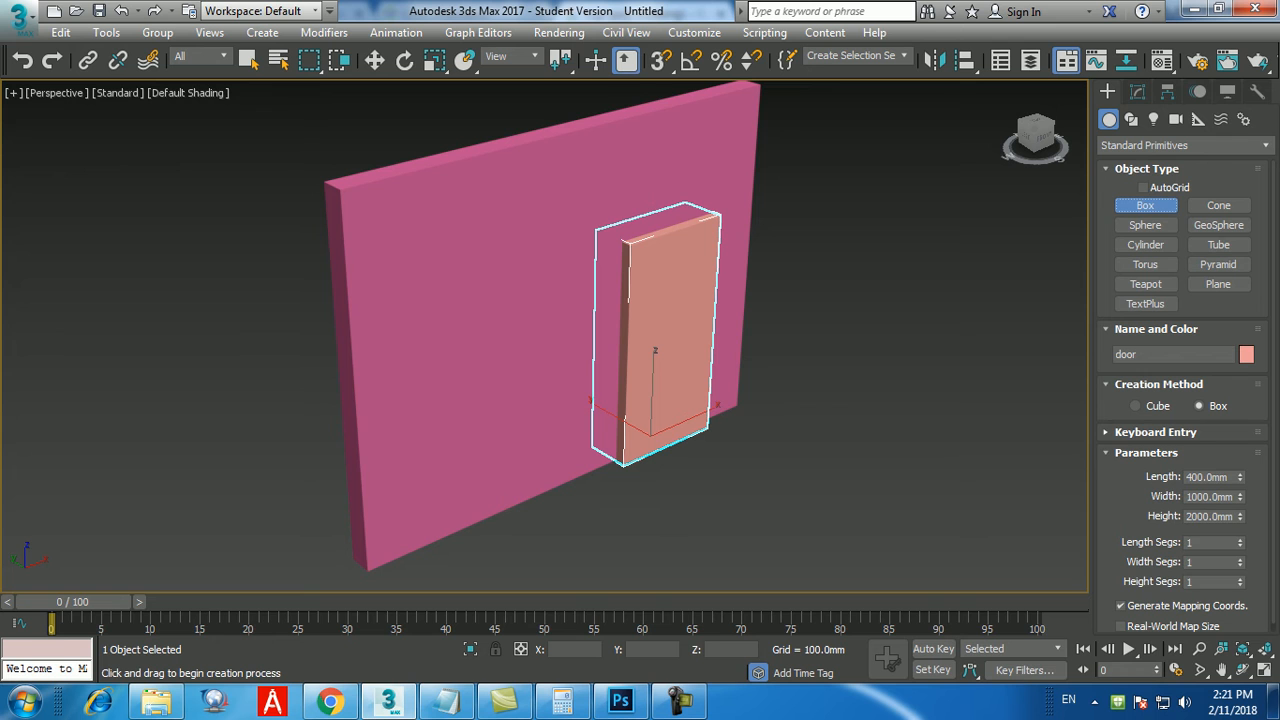
{"action": "left_click", "coordinate": [1155, 432]}
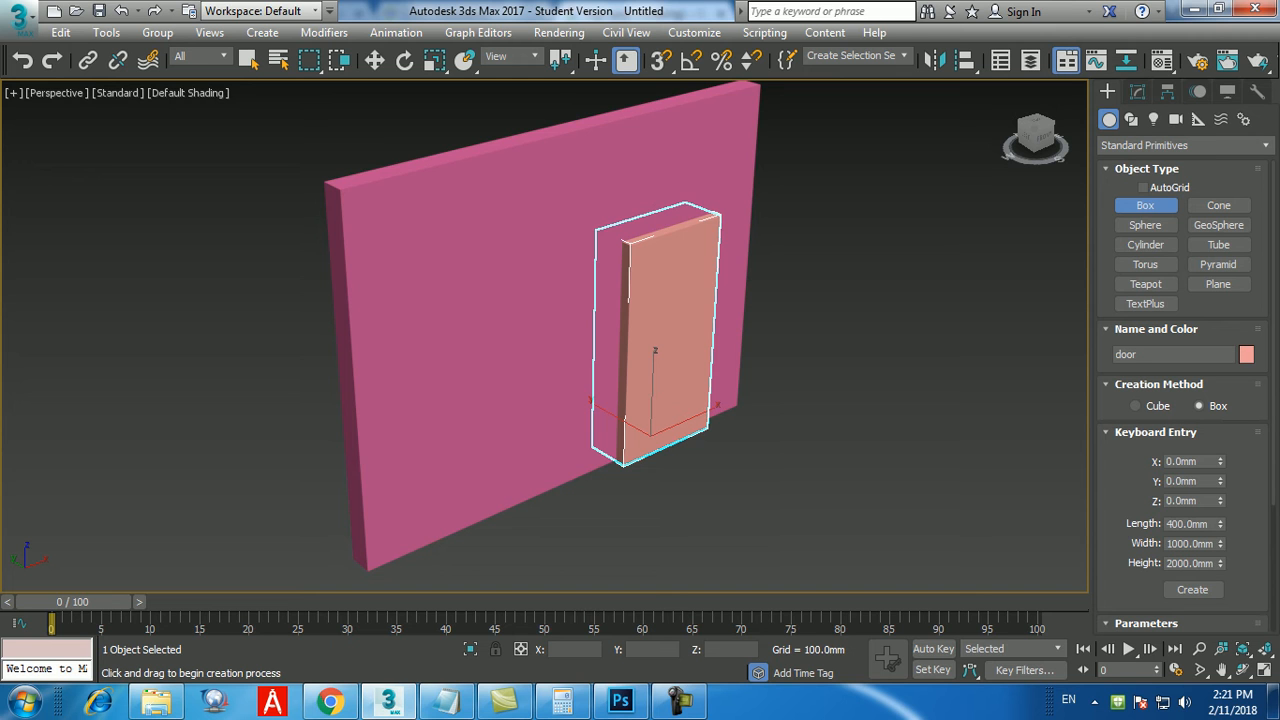
{"action": "left_click_drag", "start_coordinate": [1210, 524], "coordinate": [1164, 524]}
{"action": "key", "text": "Tab"}
{"action": "type", "text": "600"}
{"action": "key", "text": "Return"}
{"action": "key", "text": "Tab"}
{"action": "type", "text": "900"}
{"action": "key", "text": "Return"}
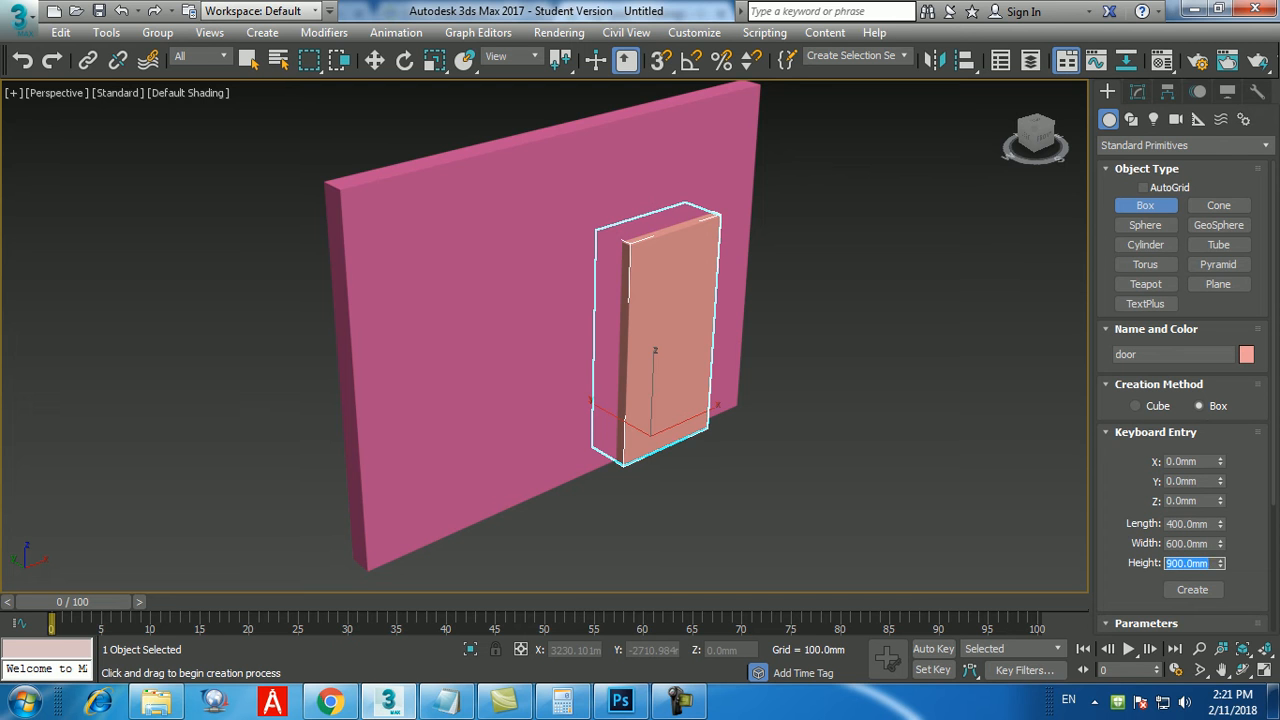
{"action": "left_click", "coordinate": [1192, 589]}
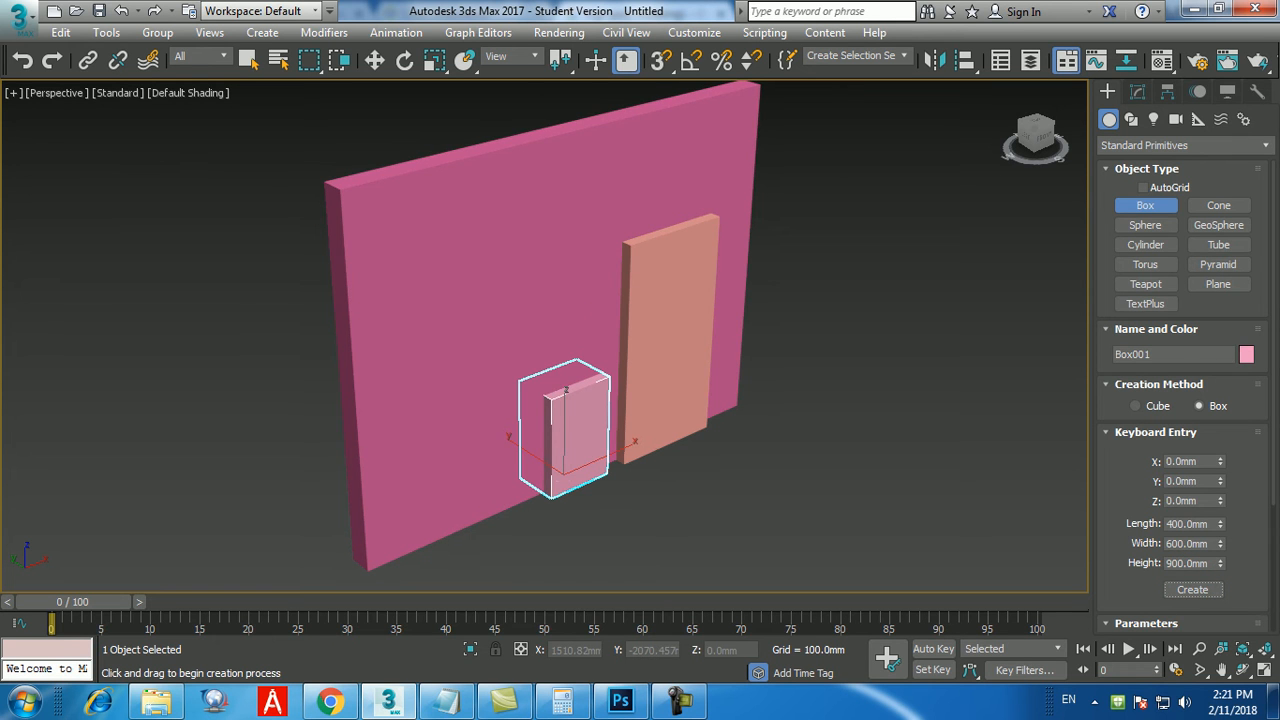
Move the new small box to a Z position of 900 mm and an X position of -500 mm.
{"action": "key", "text": "w"}
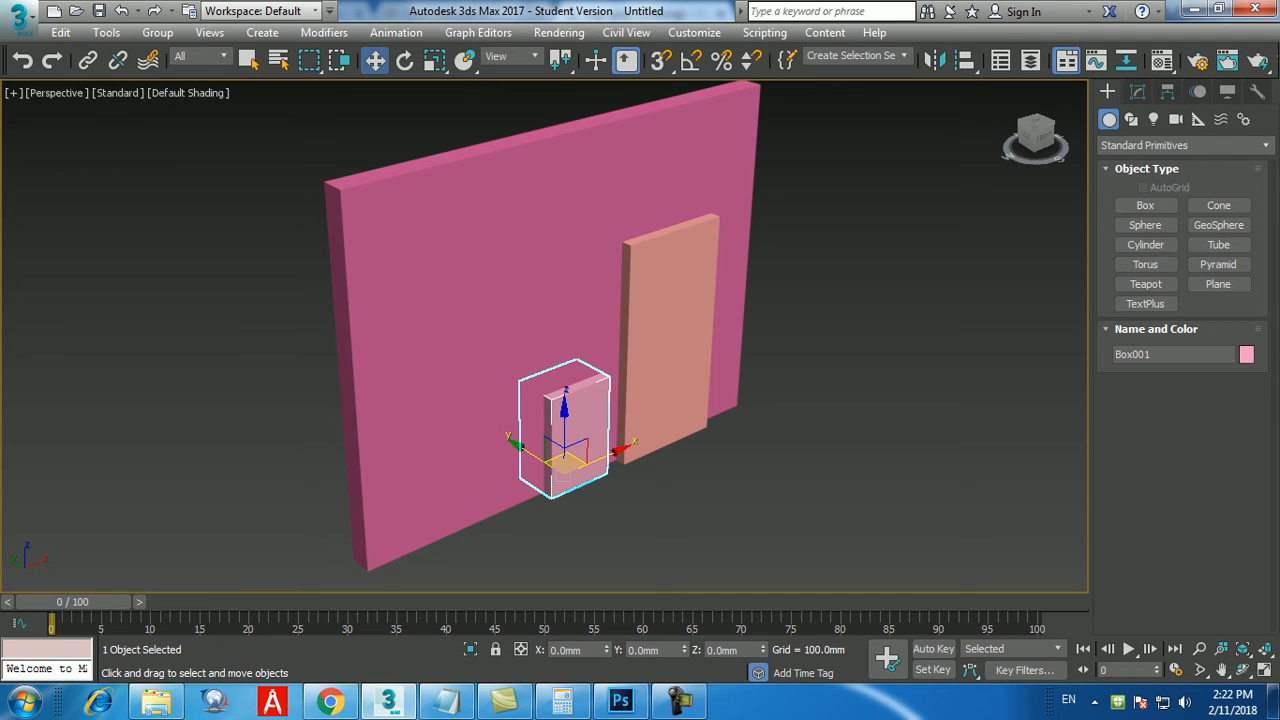
{"action": "left_click_drag", "start_coordinate": [741, 650], "coordinate": [706, 650]}
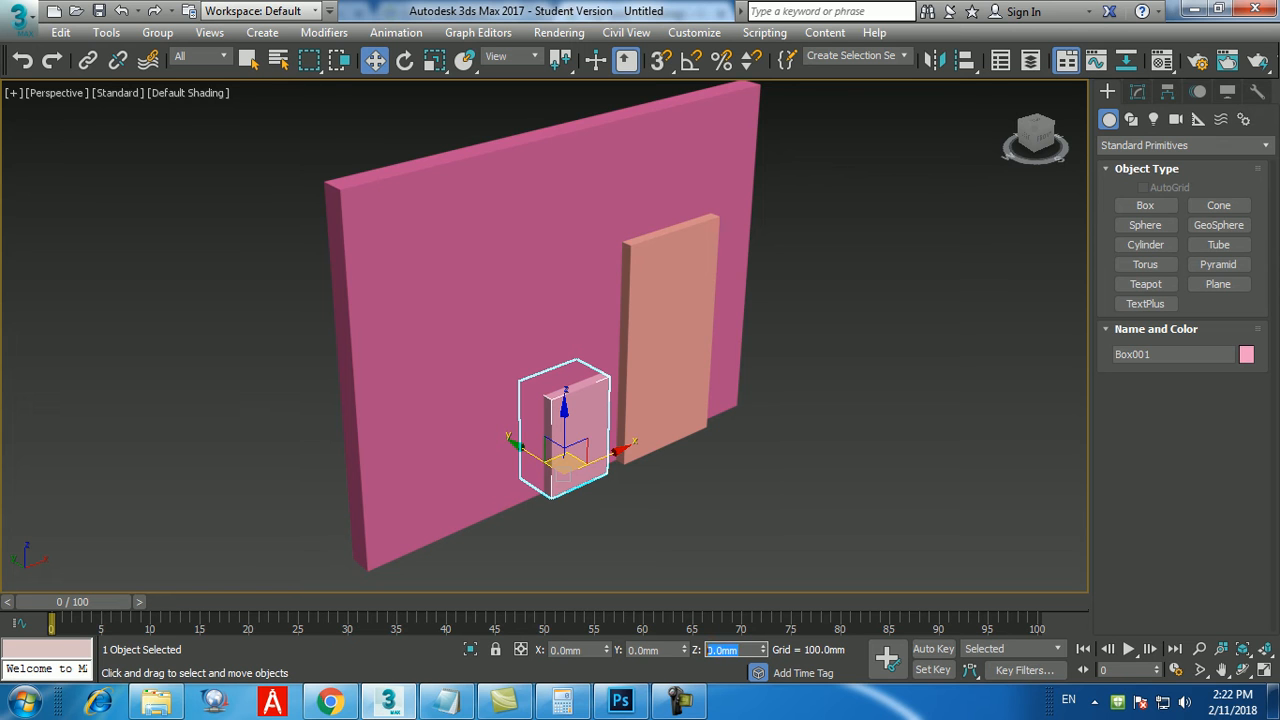
{"action": "type", "text": "450"}
{"action": "key", "text": "Return"}
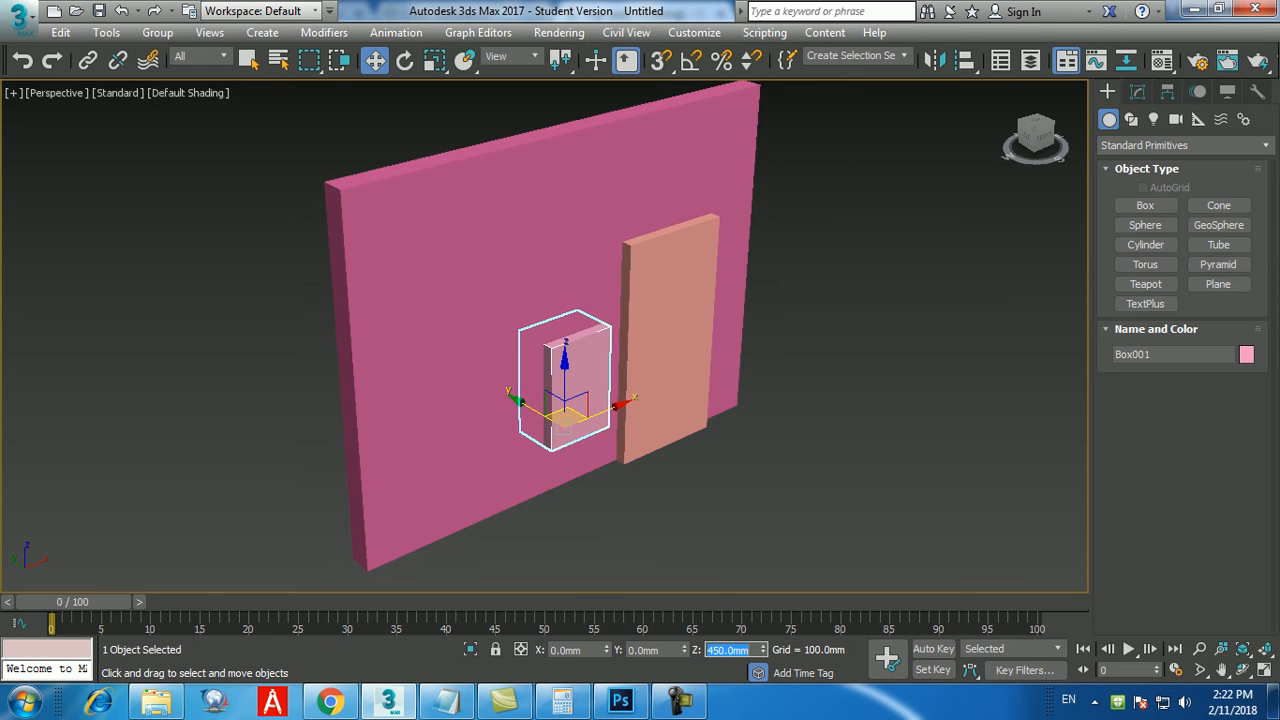
{"action": "type", "text": "900"}
{"action": "key", "text": "Return"}
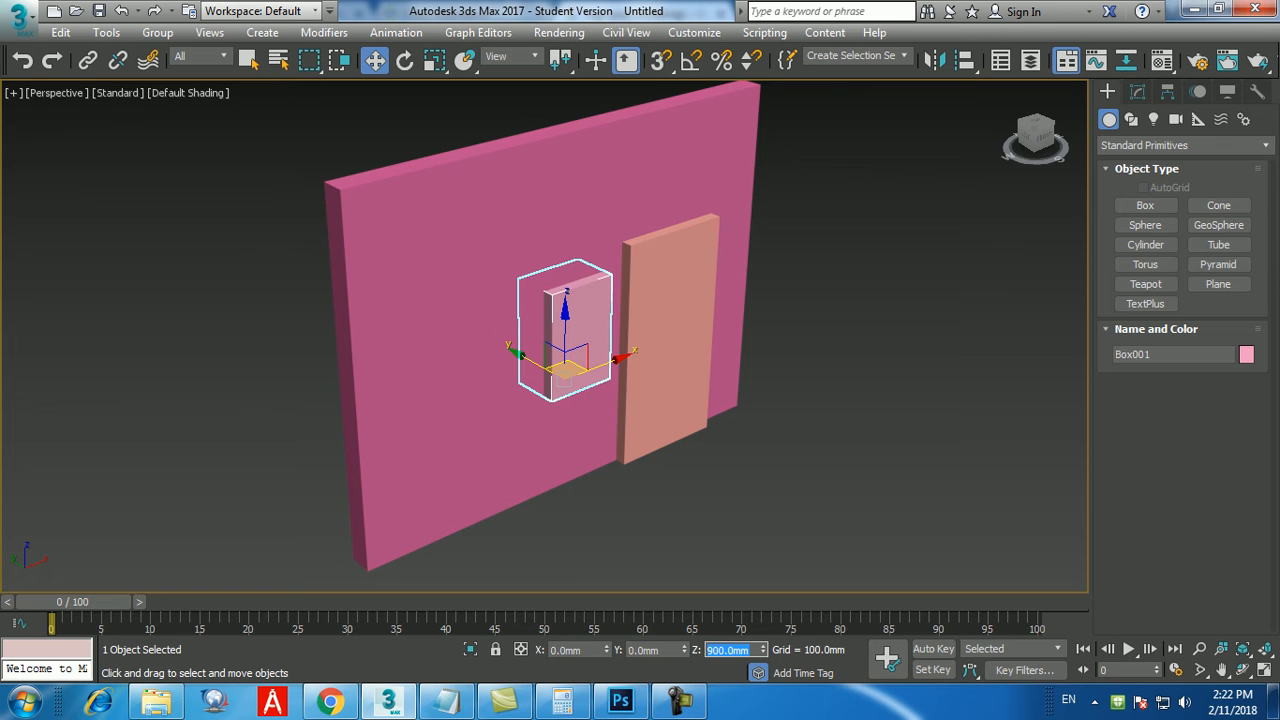
{"action": "key", "text": "Tab"}
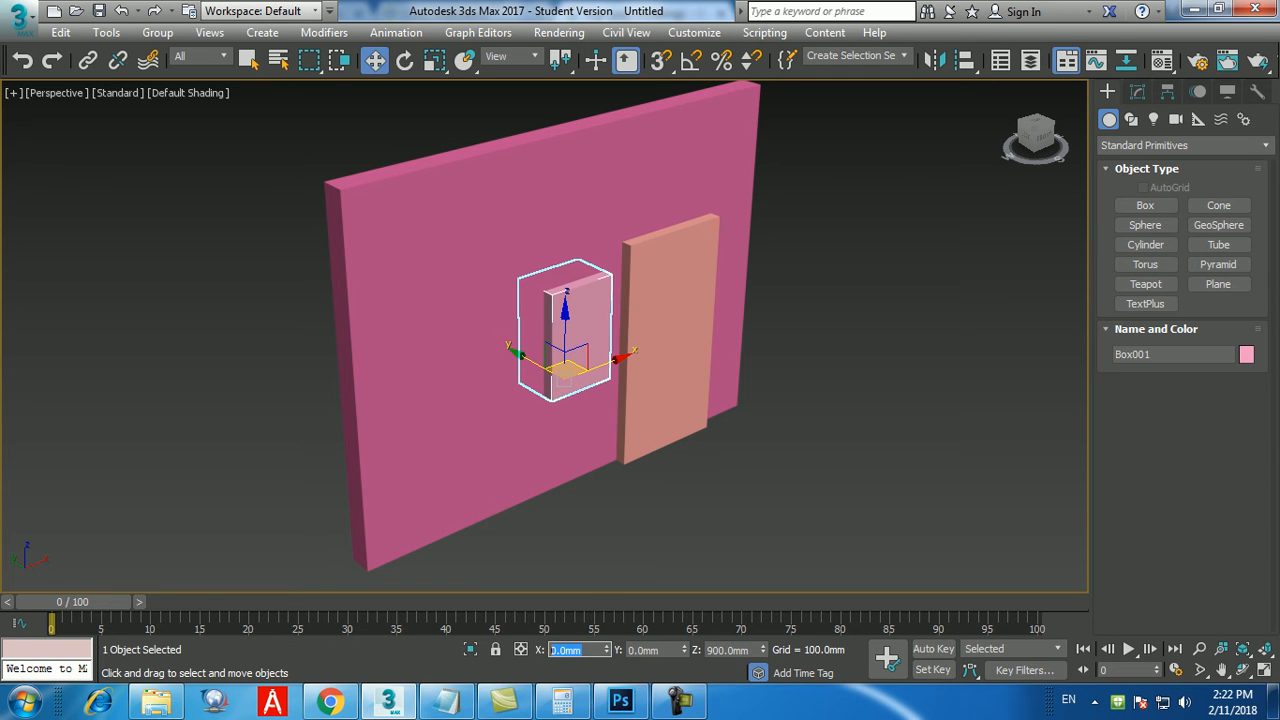
{"action": "type", "text": "-500"}
{"action": "key", "text": "Return"}
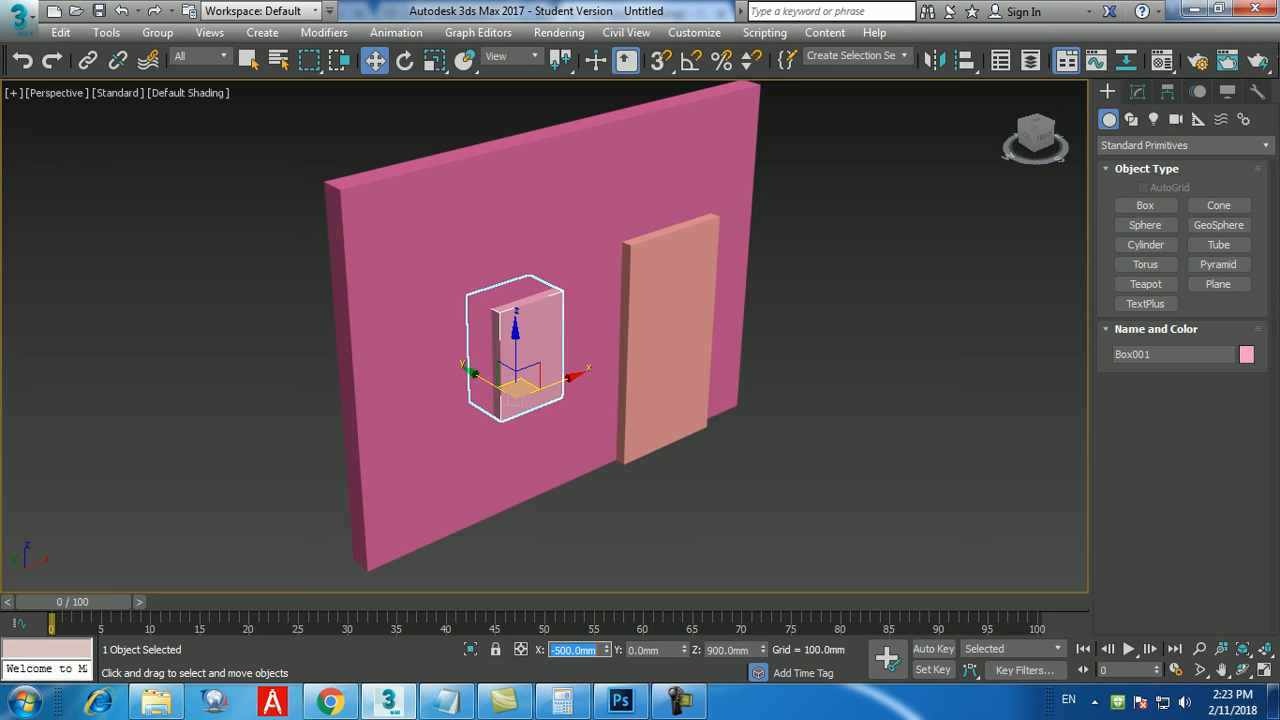
Select the wall and switch the geometry creation category to Compound Objects.
{"action": "mouse_move", "coordinate": [560, 400]}
{"action": "middle_mouse_down", "text": "alt"}
{"action": "mouse_move", "coordinate": [775, 400]}
{"action": "mouse_move", "coordinate": [515, 405]}
{"action": "mouse_move", "coordinate": [700, 412]}
{"action": "mouse_move", "coordinate": [575, 420]}
{"action": "middle_mouse_up", "text": "alt"}
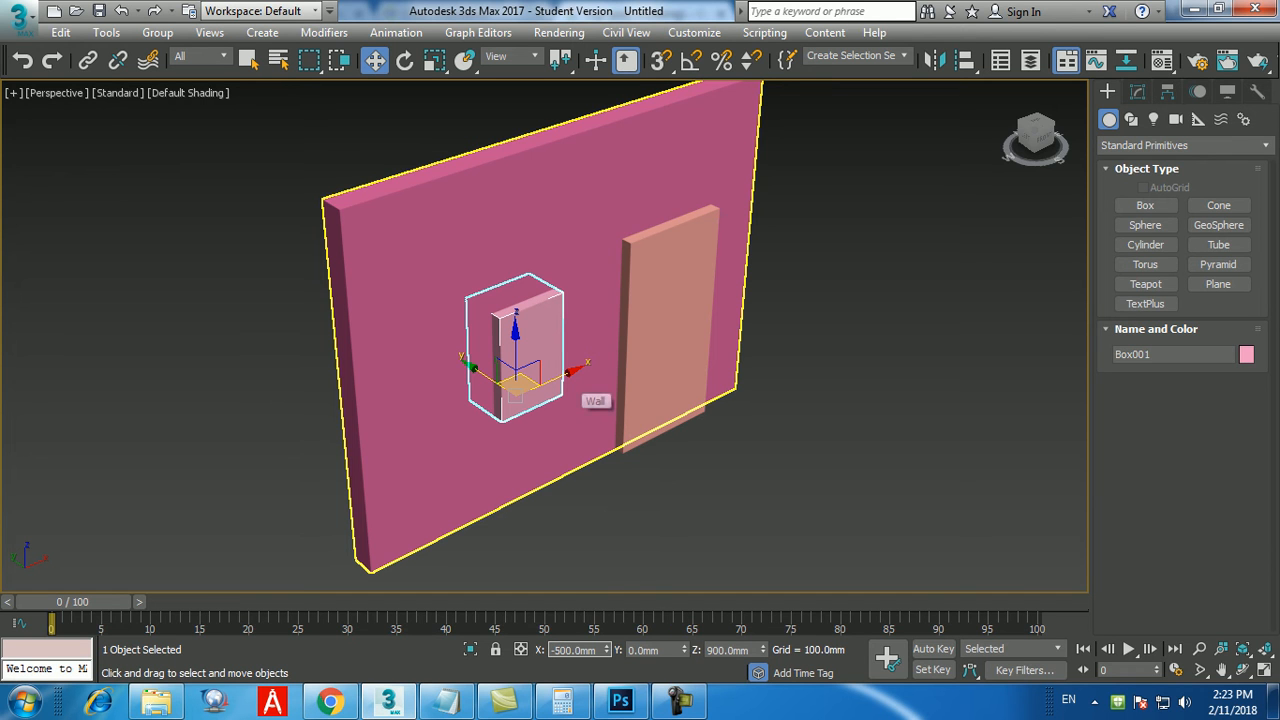
{"action": "left_click", "coordinate": [600, 510]}
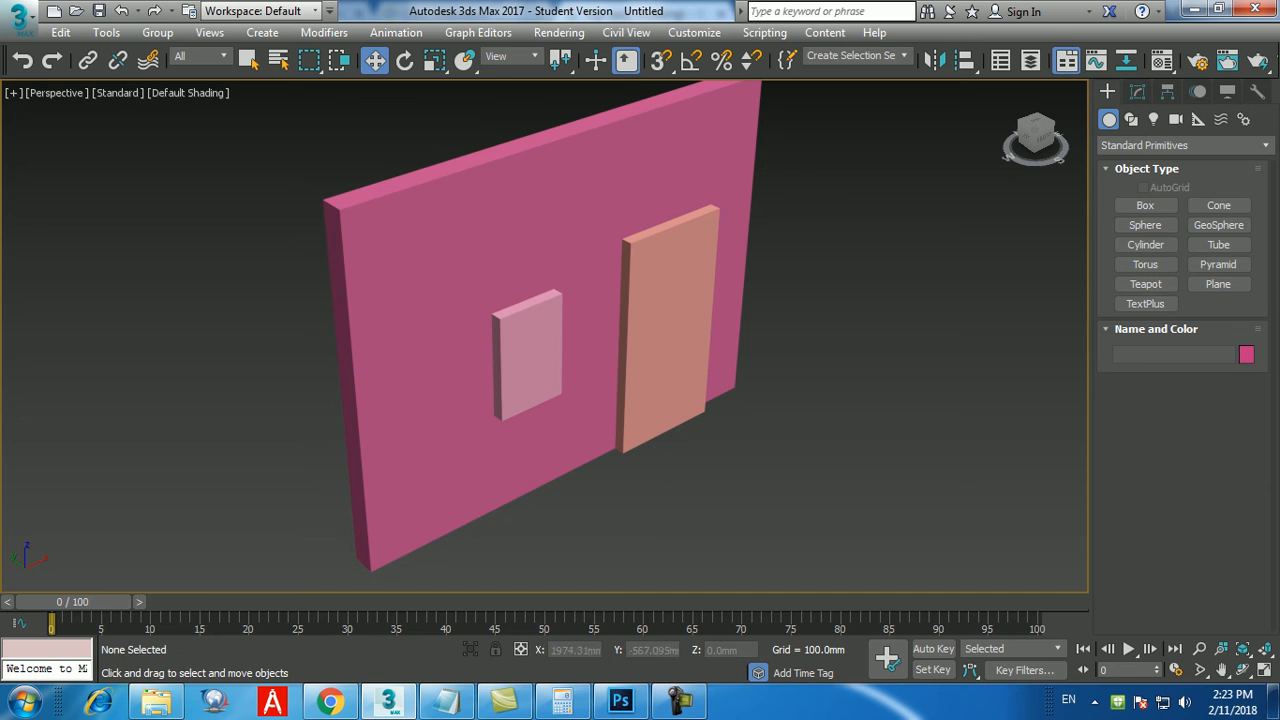
{"action": "left_click", "coordinate": [580, 210]}
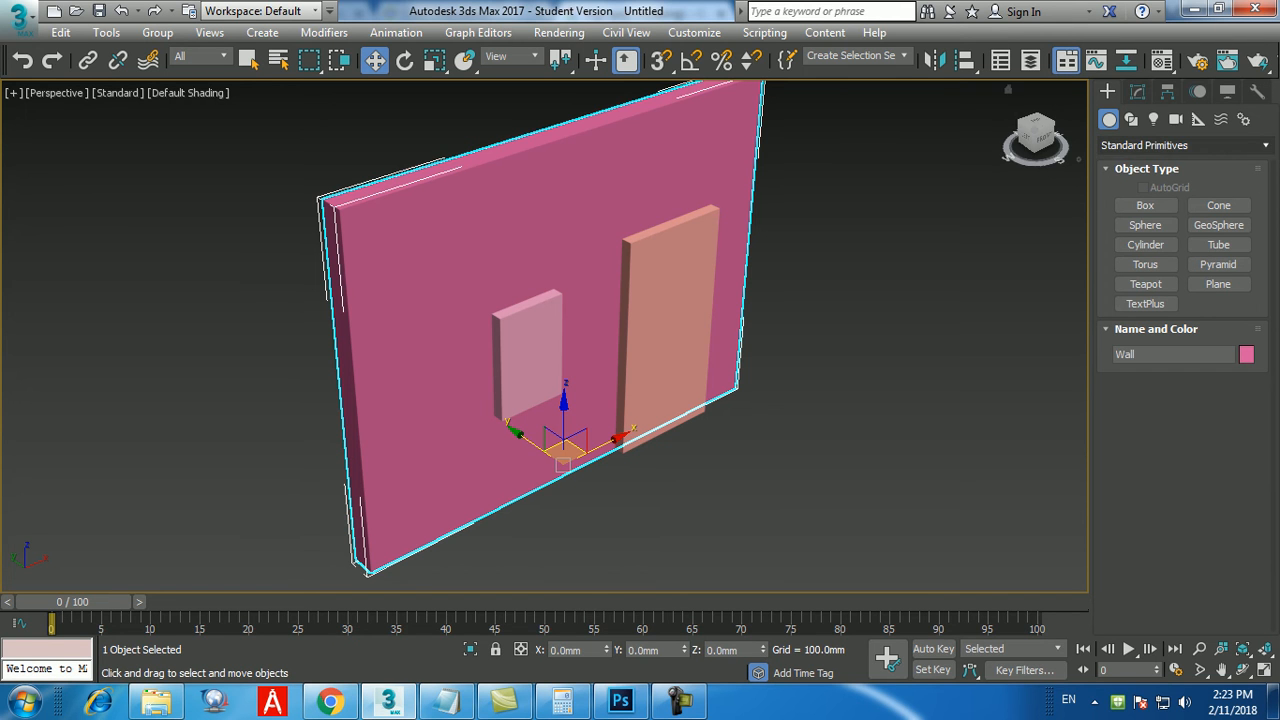
{"action": "left_click", "coordinate": [1183, 145]}
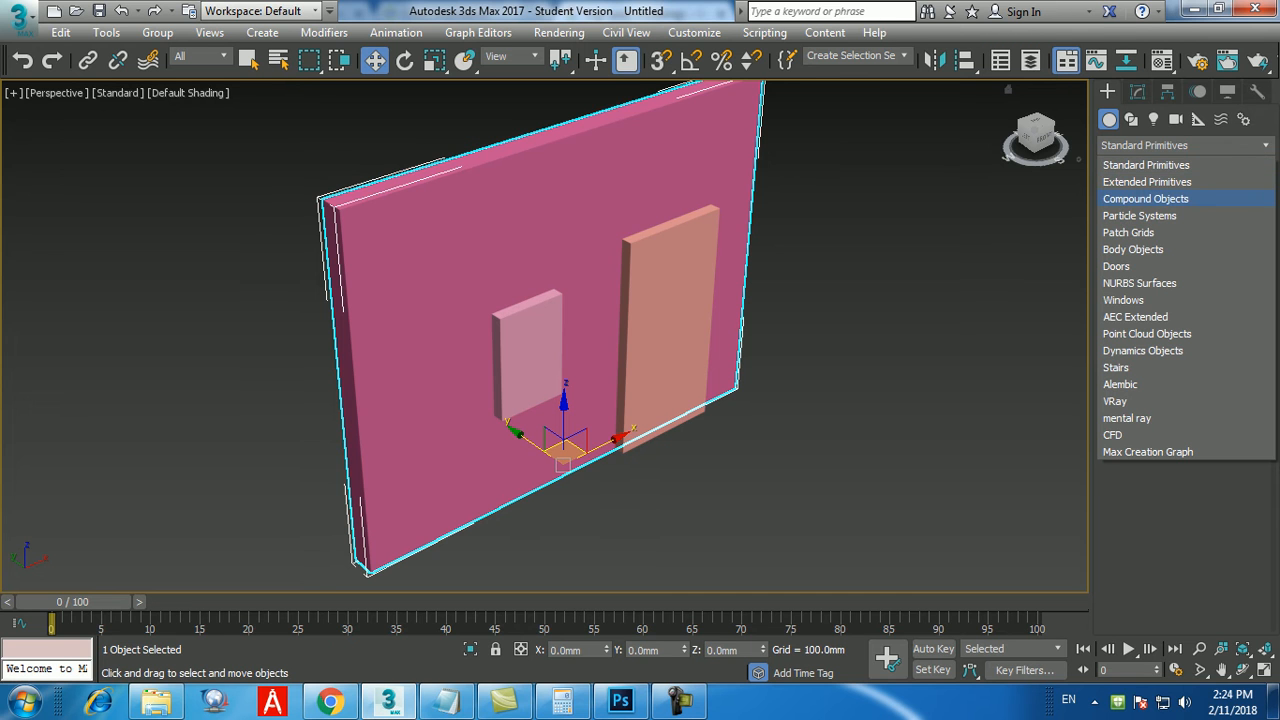
{"action": "left_click", "coordinate": [1146, 199]}
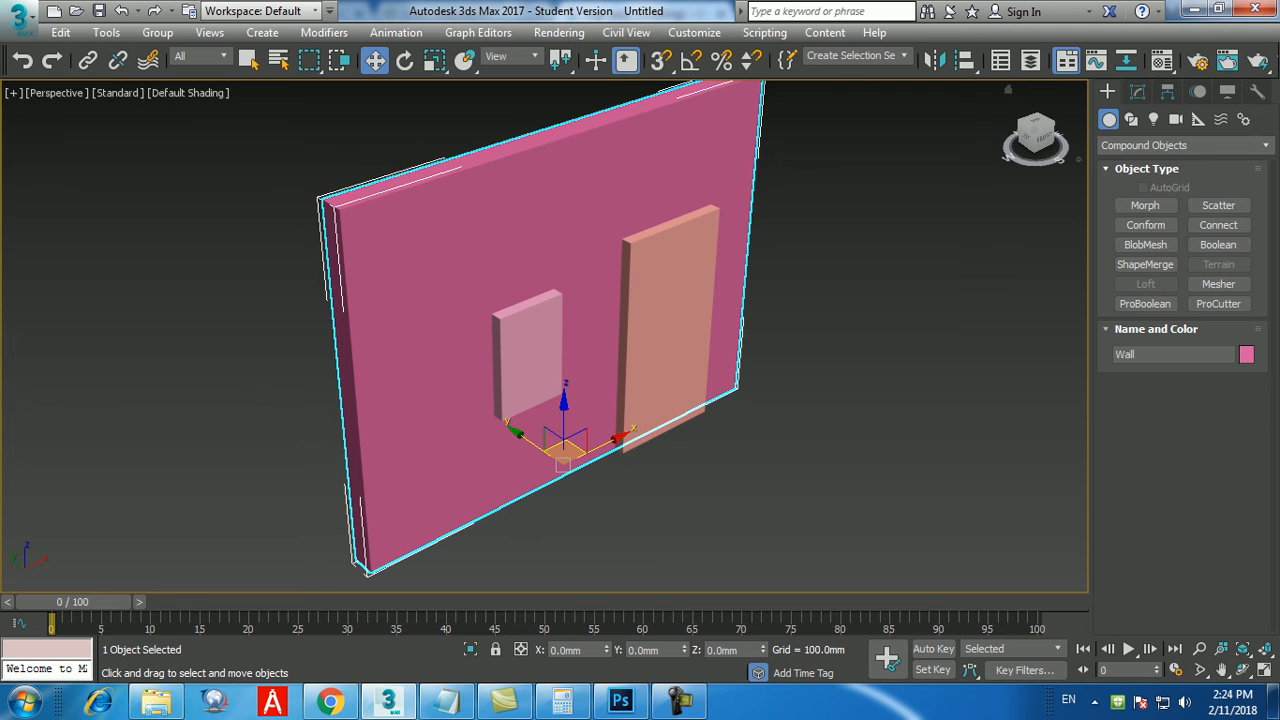
Widen the command area to two columns and apply ProBoolean to the wall without picking any operand.
{"action": "left_click_drag", "start_coordinate": [1091, 400], "coordinate": [927, 400]}
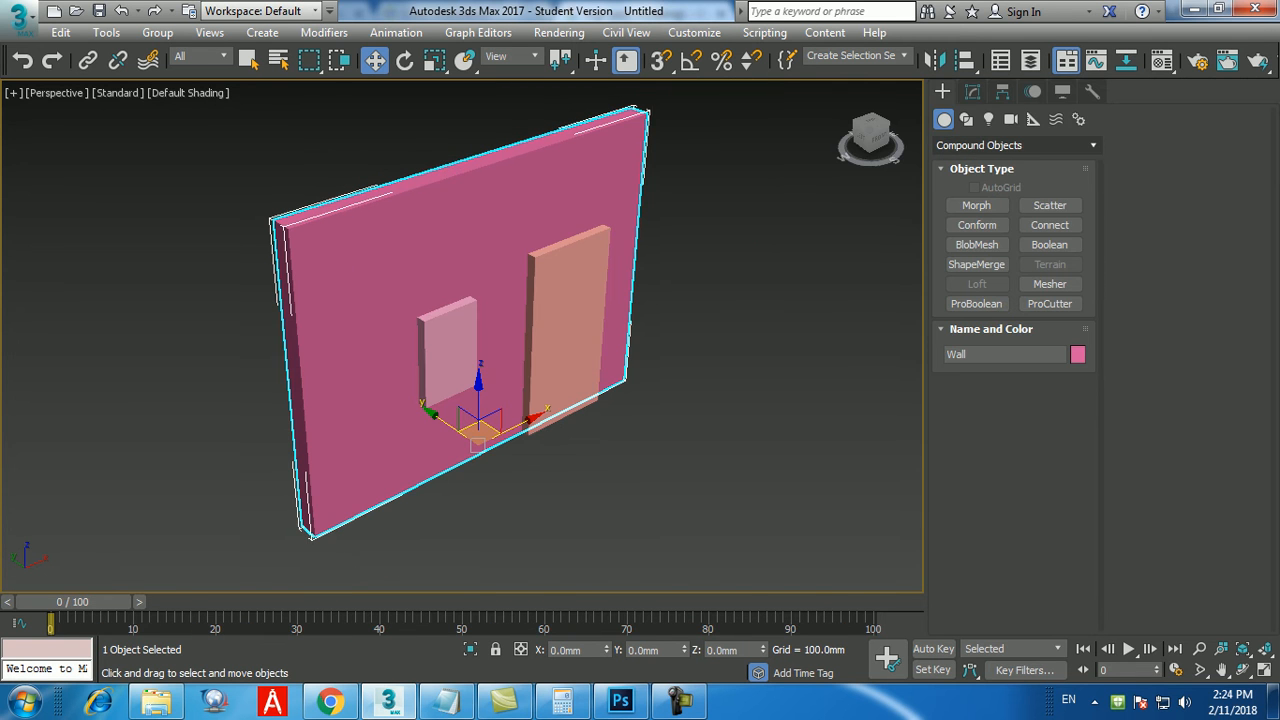
{"action": "left_click", "coordinate": [977, 304]}
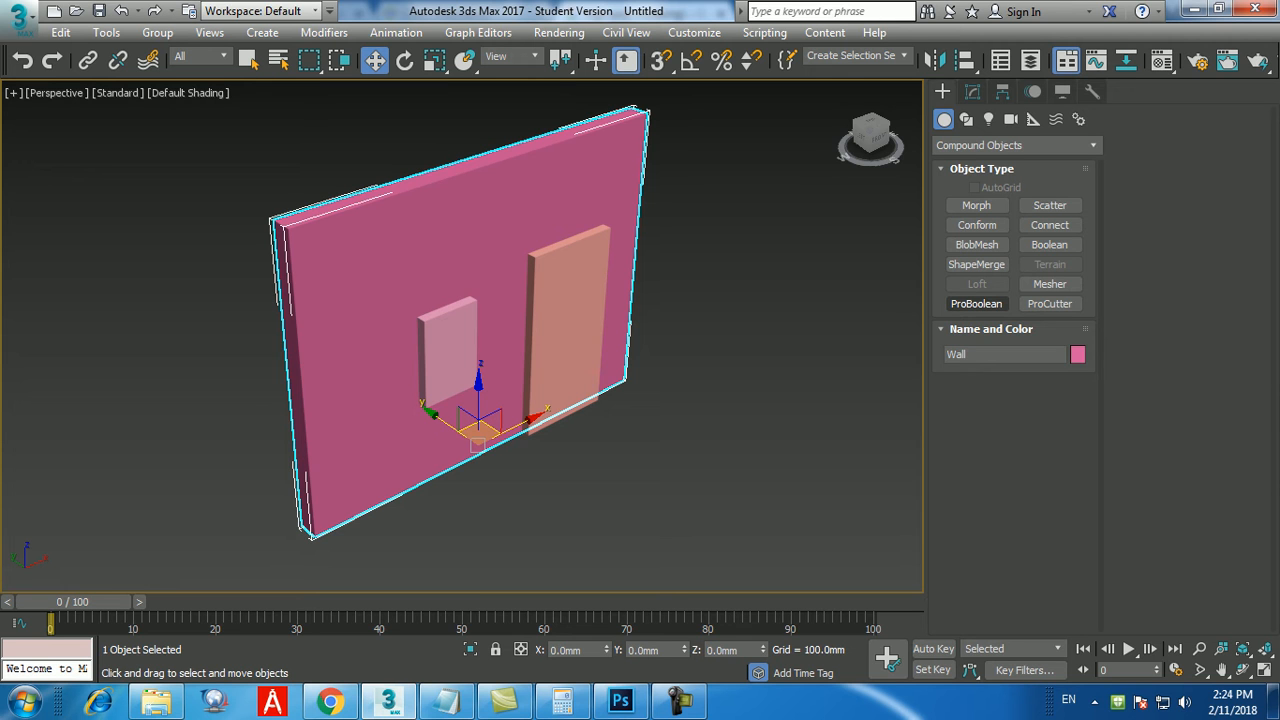
{"action": "left_click", "coordinate": [977, 304]}
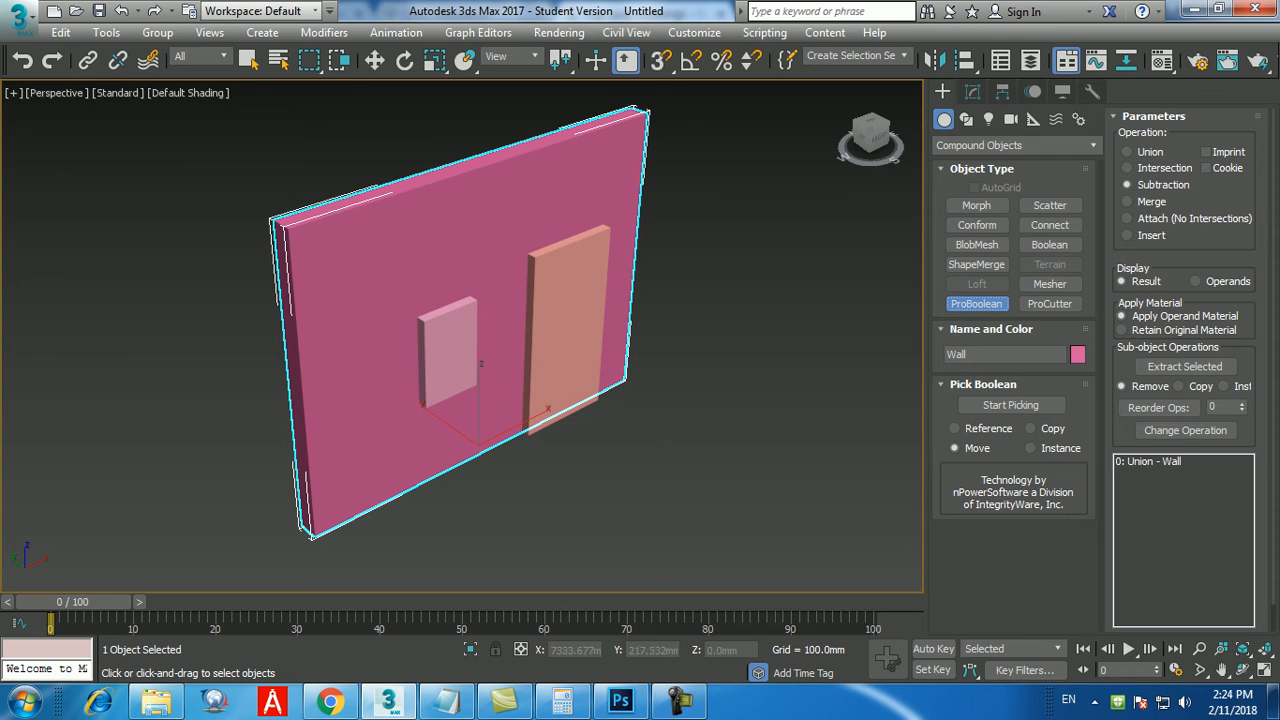
{"action": "key", "text": "w"}
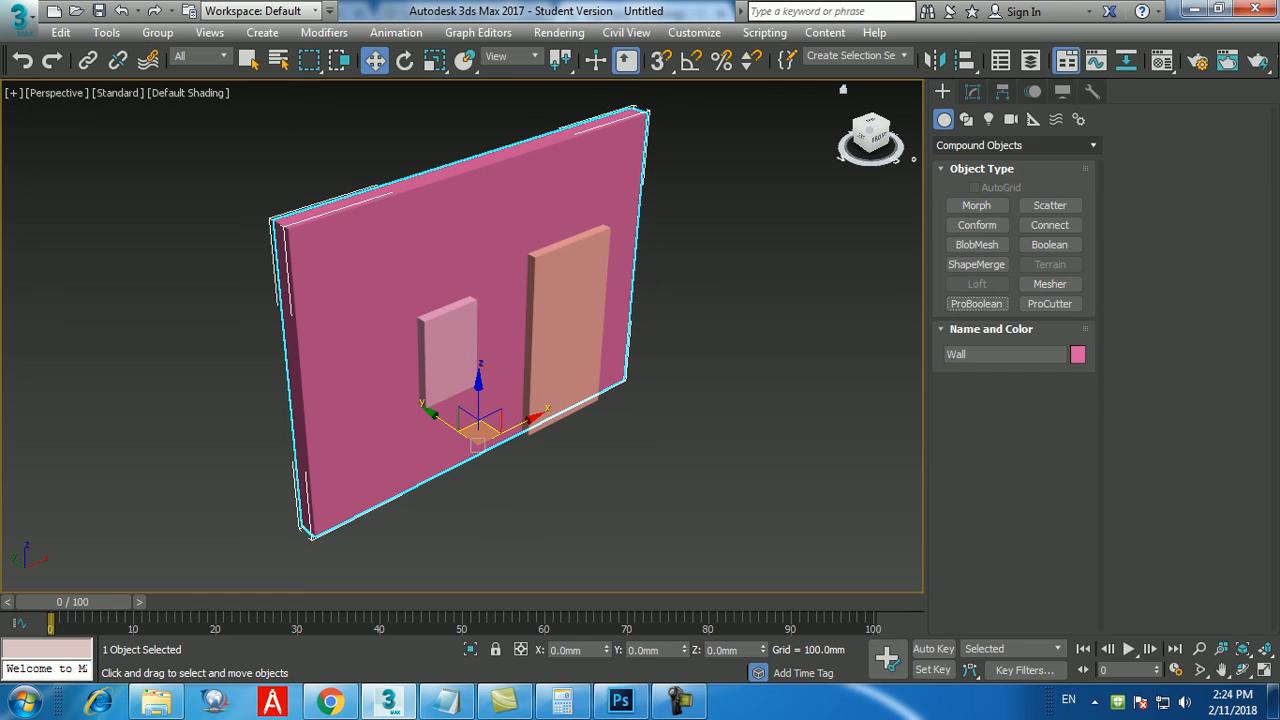
{"action": "left_click", "coordinate": [1016, 146]}
{"action": "left_click", "coordinate": [1010, 165]}
{"action": "left_click", "coordinate": [1016, 146]}
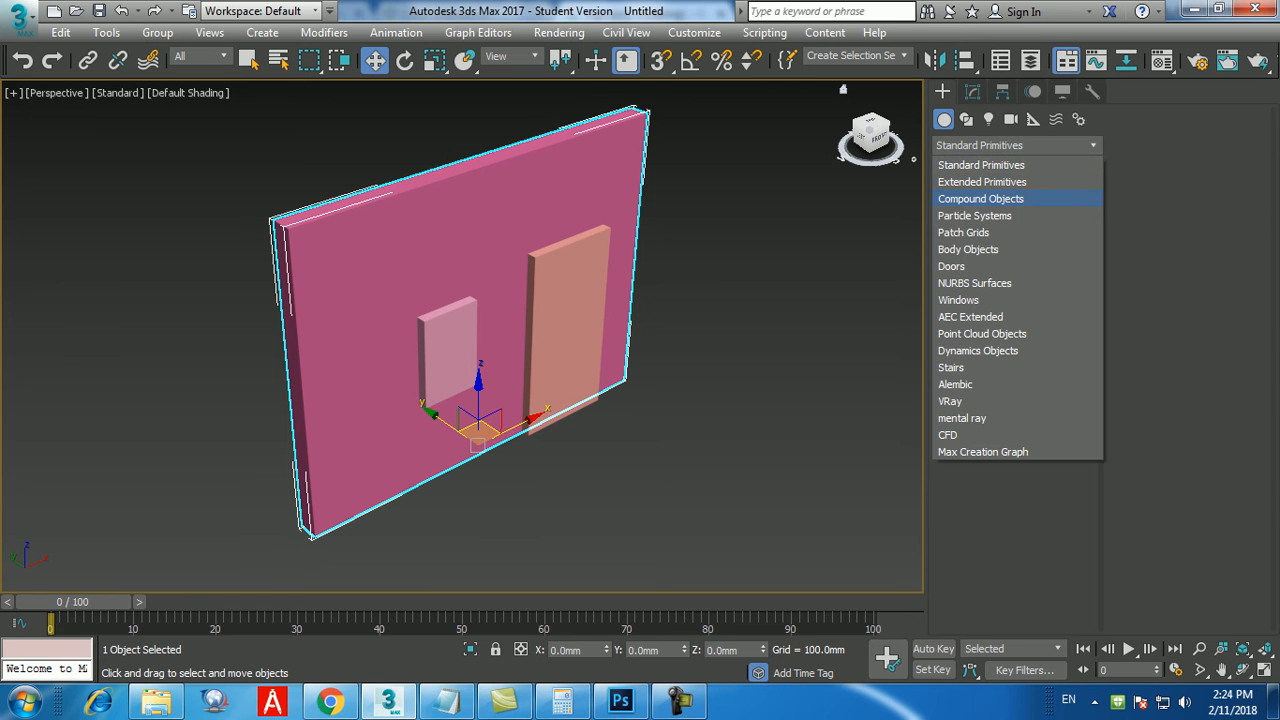
{"action": "left_click", "coordinate": [980, 198]}
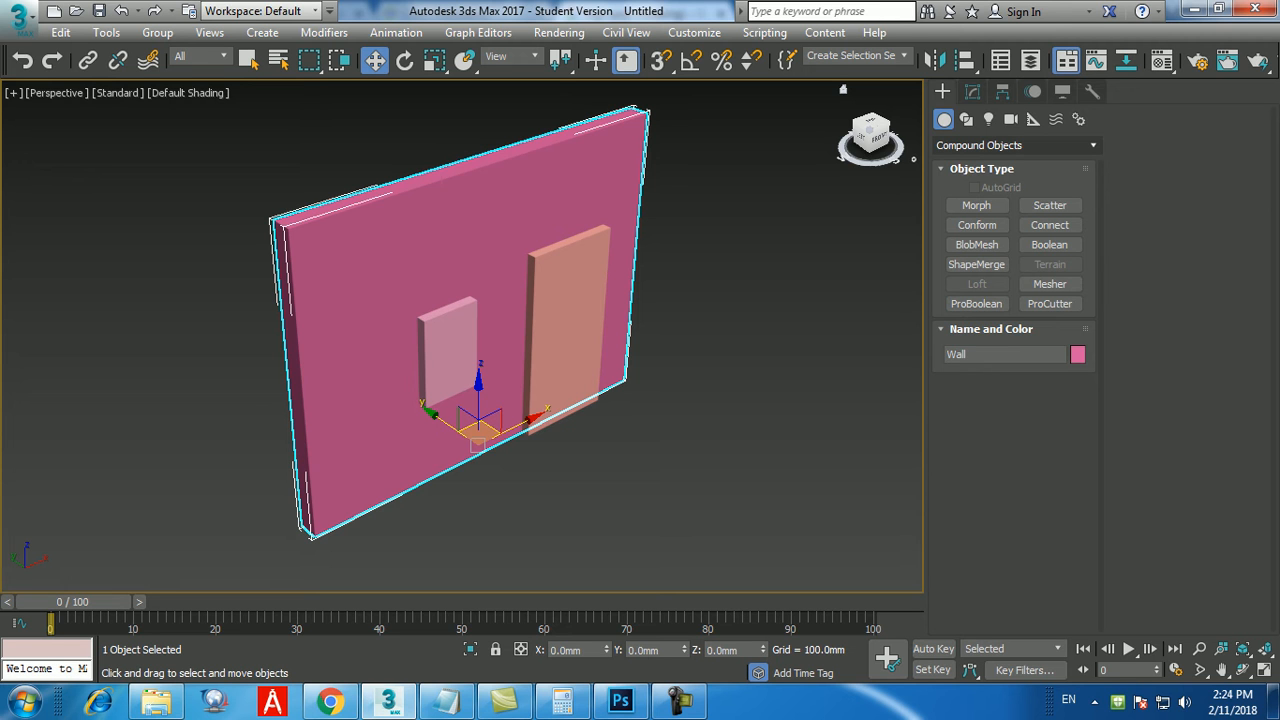
{"action": "left_click", "coordinate": [1016, 146]}
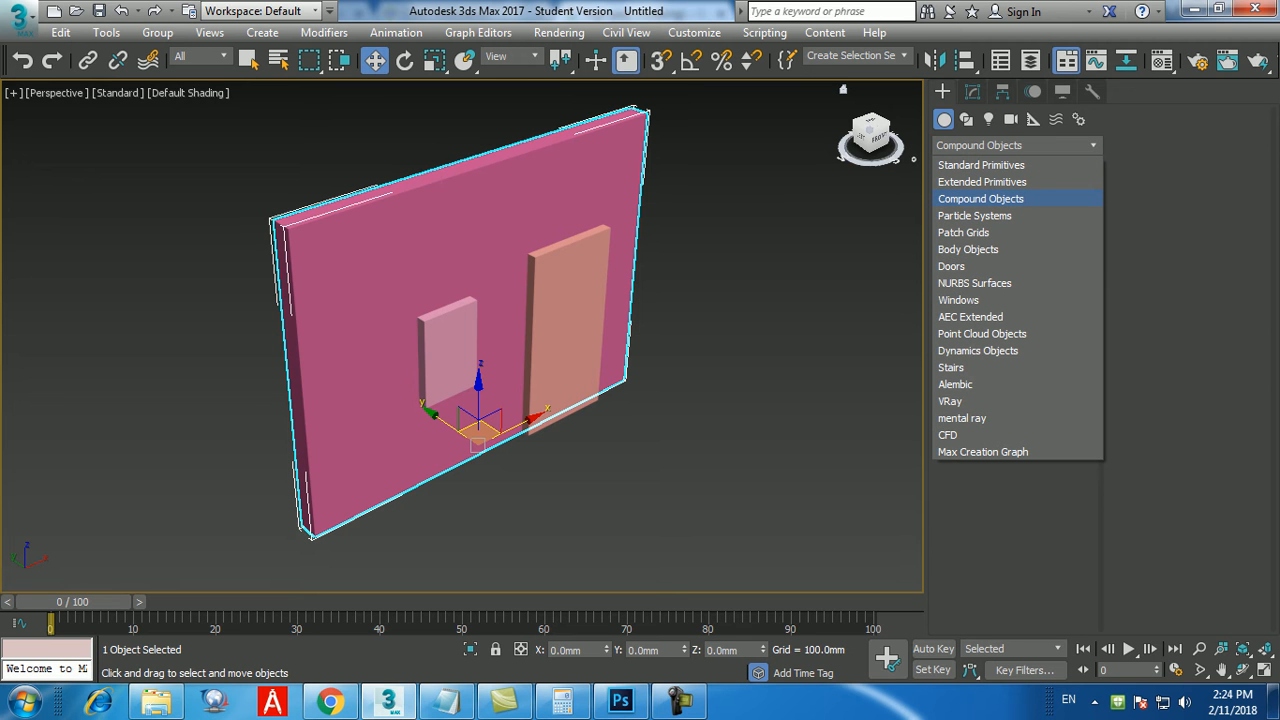
{"action": "left_click", "coordinate": [982, 200]}
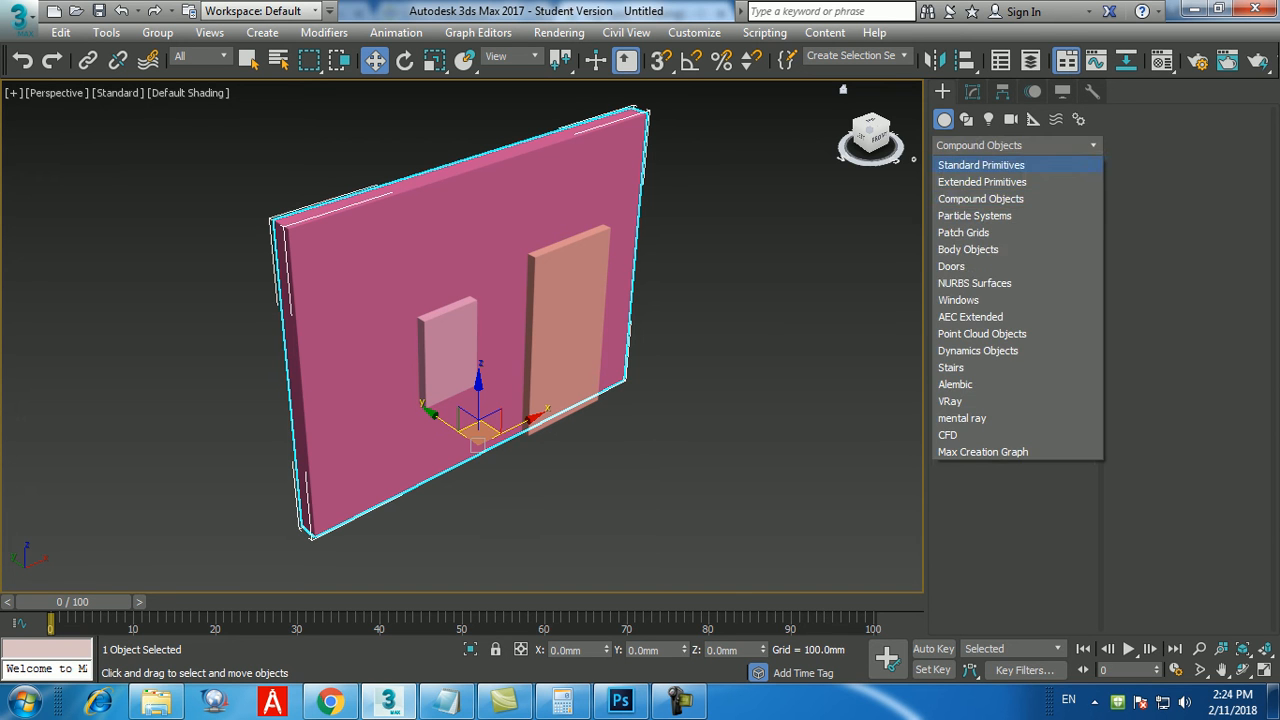
{"action": "left_click", "coordinate": [980, 165]}
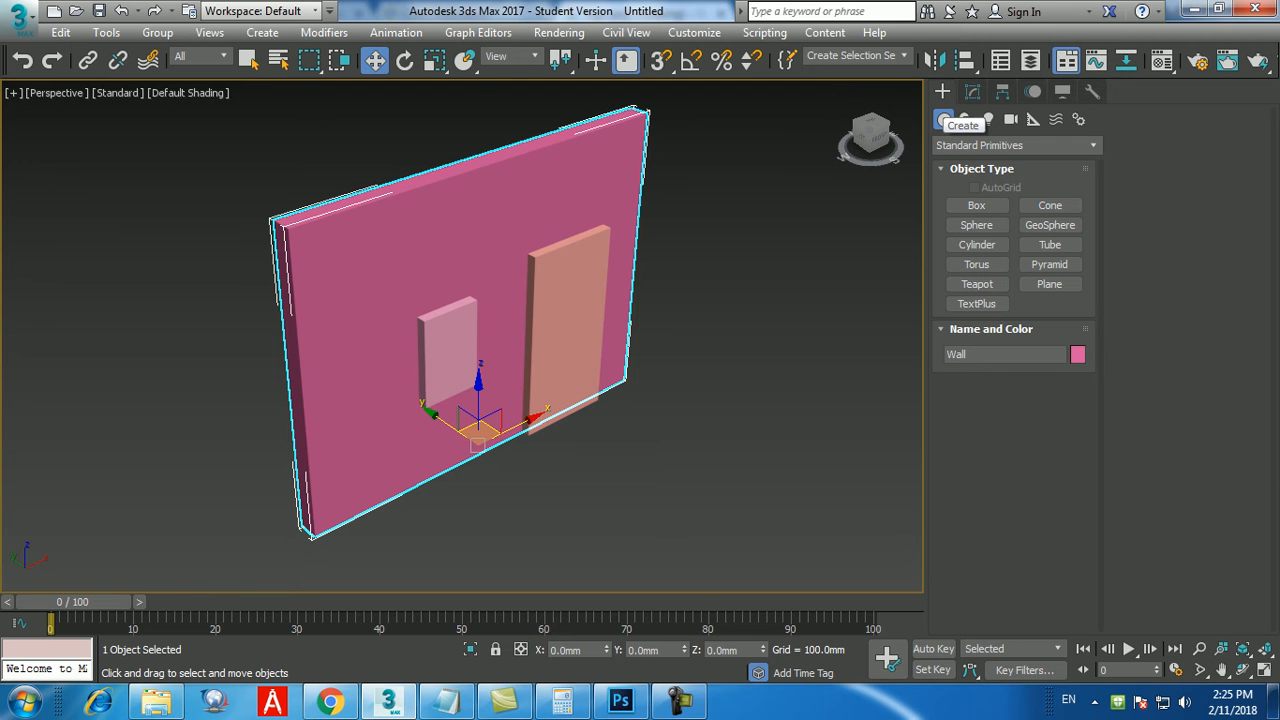
{"action": "left_click", "coordinate": [680, 702]}
{"action": "left_click", "coordinate": [680, 702]}
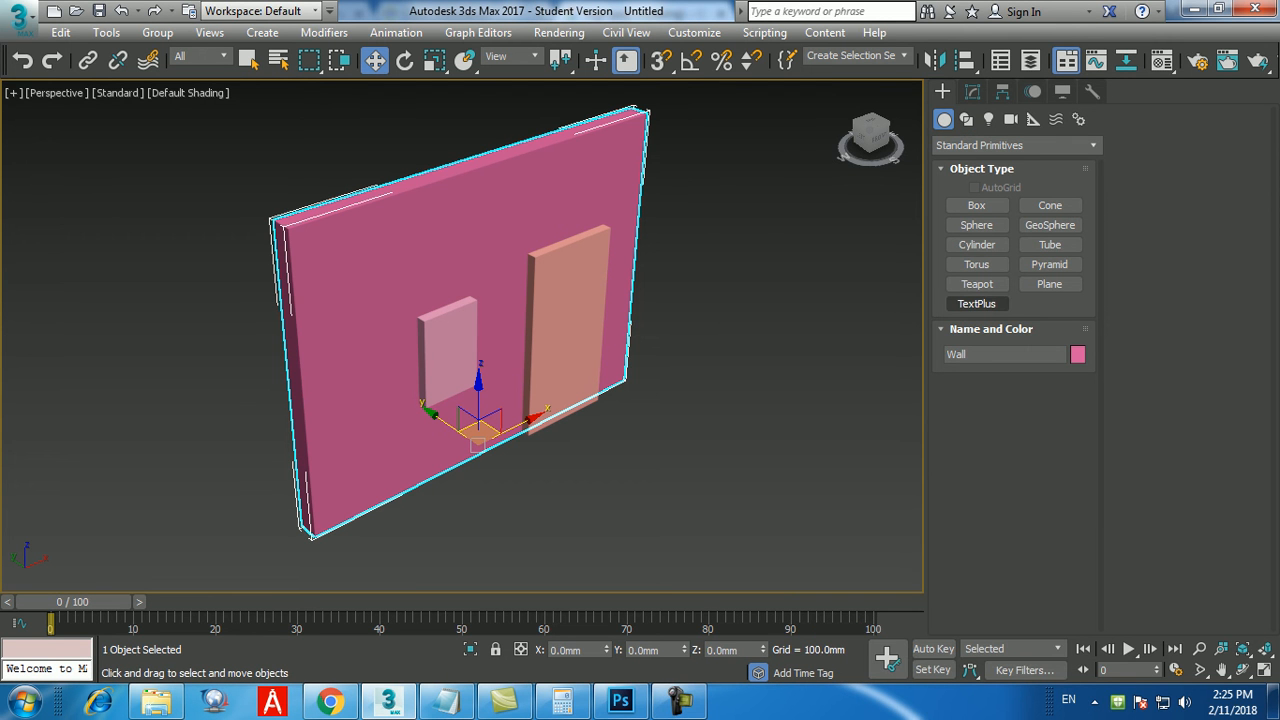
Cut the door and window openings by subtracting both smaller boxes from the wall with ProBoolean.
{"action": "left_click", "coordinate": [1015, 145]}
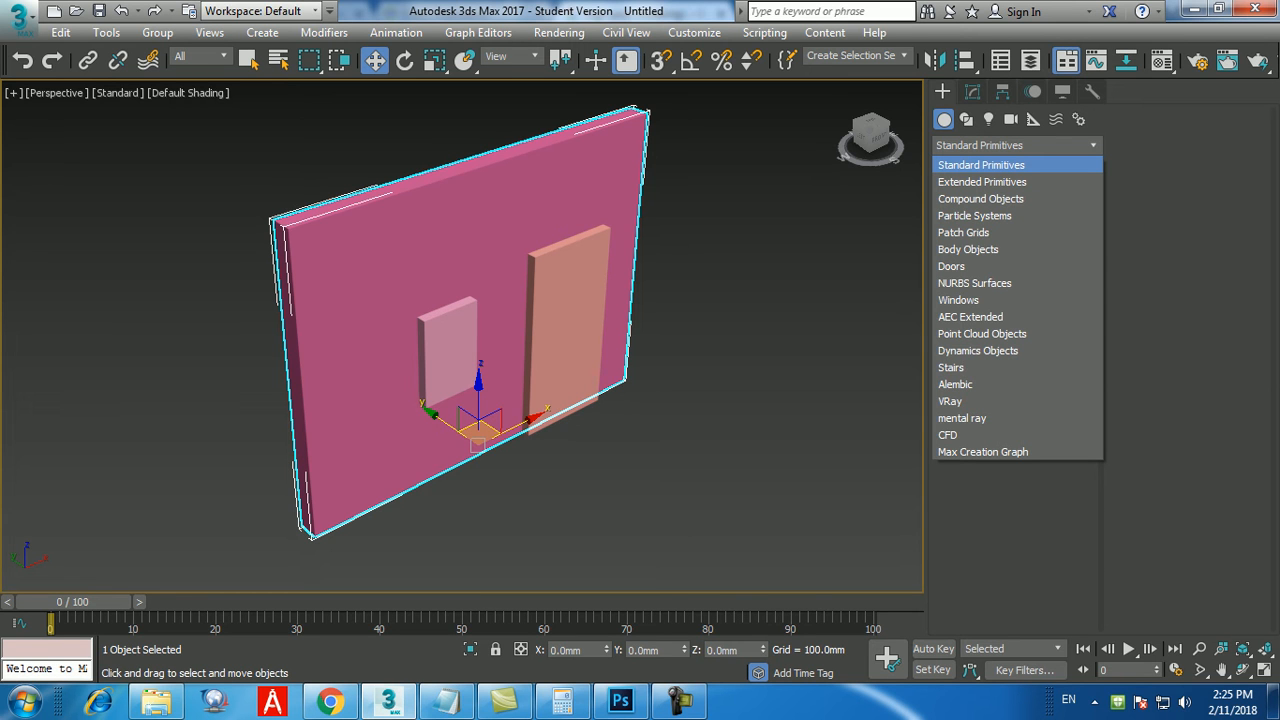
{"action": "left_click", "coordinate": [980, 198]}
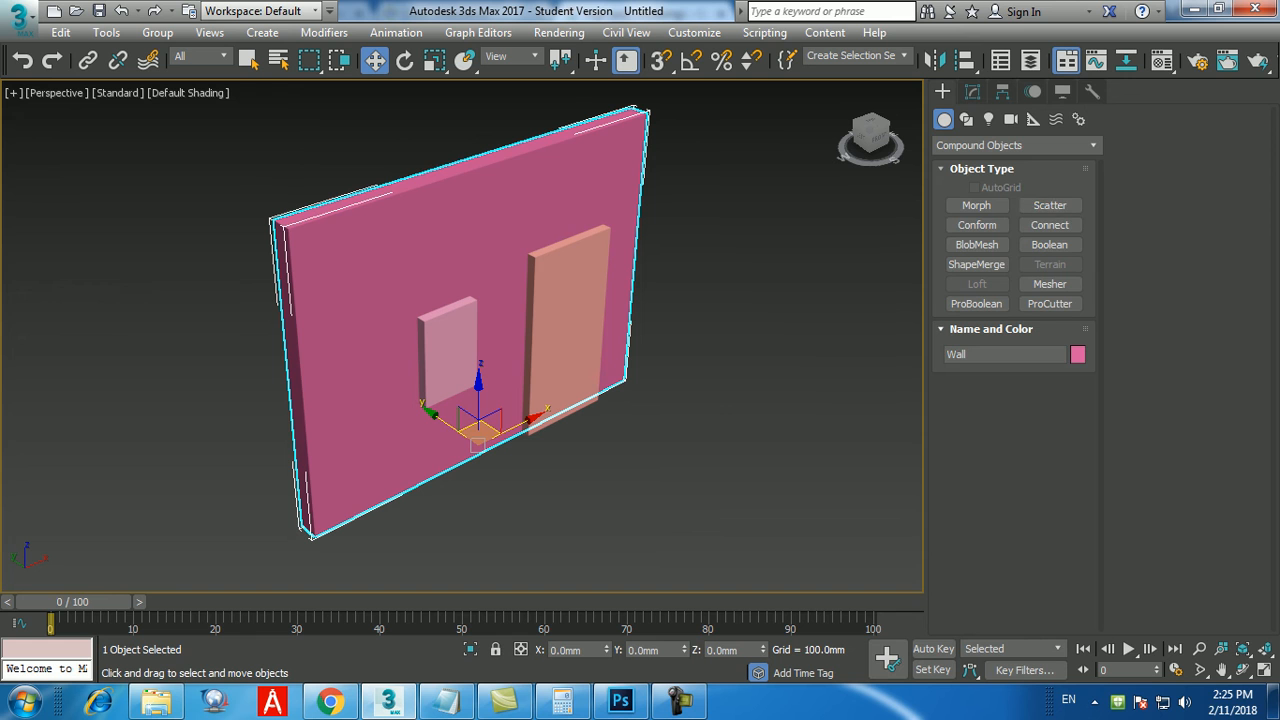
{"action": "left_click", "coordinate": [976, 303]}
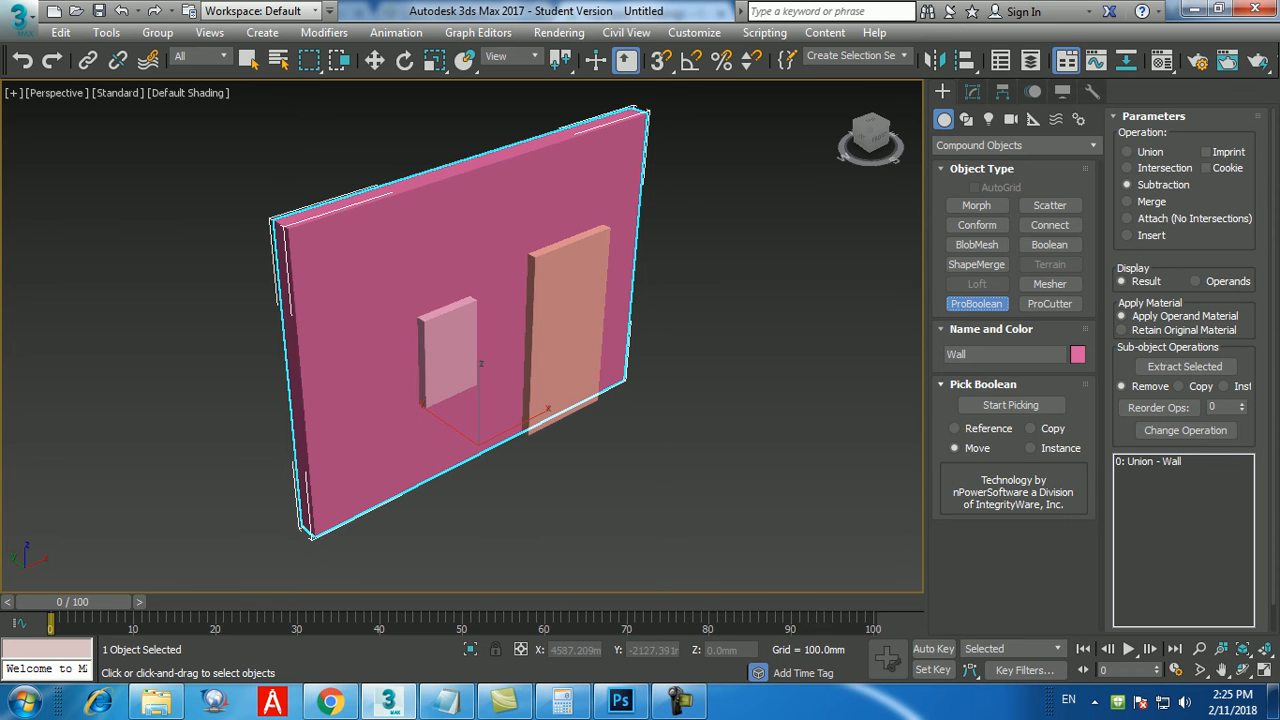
{"action": "left_click", "coordinate": [1011, 405]}
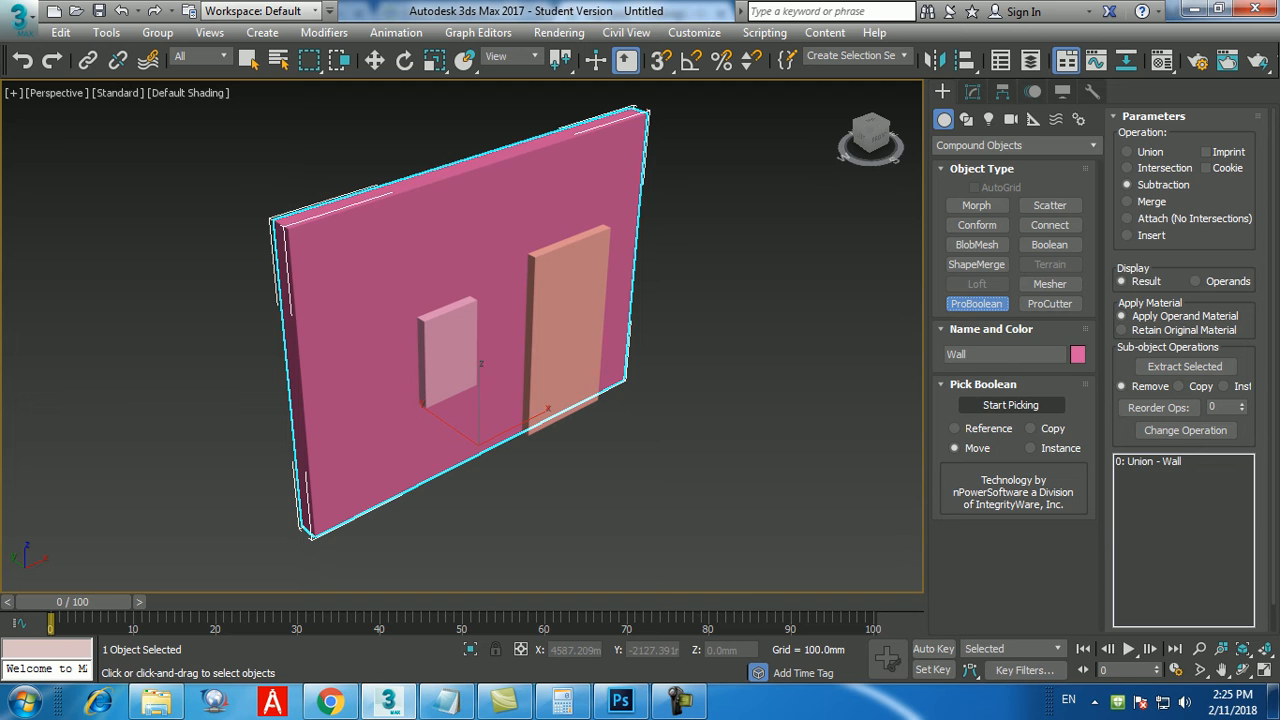
{"action": "left_click", "coordinate": [1011, 405]}
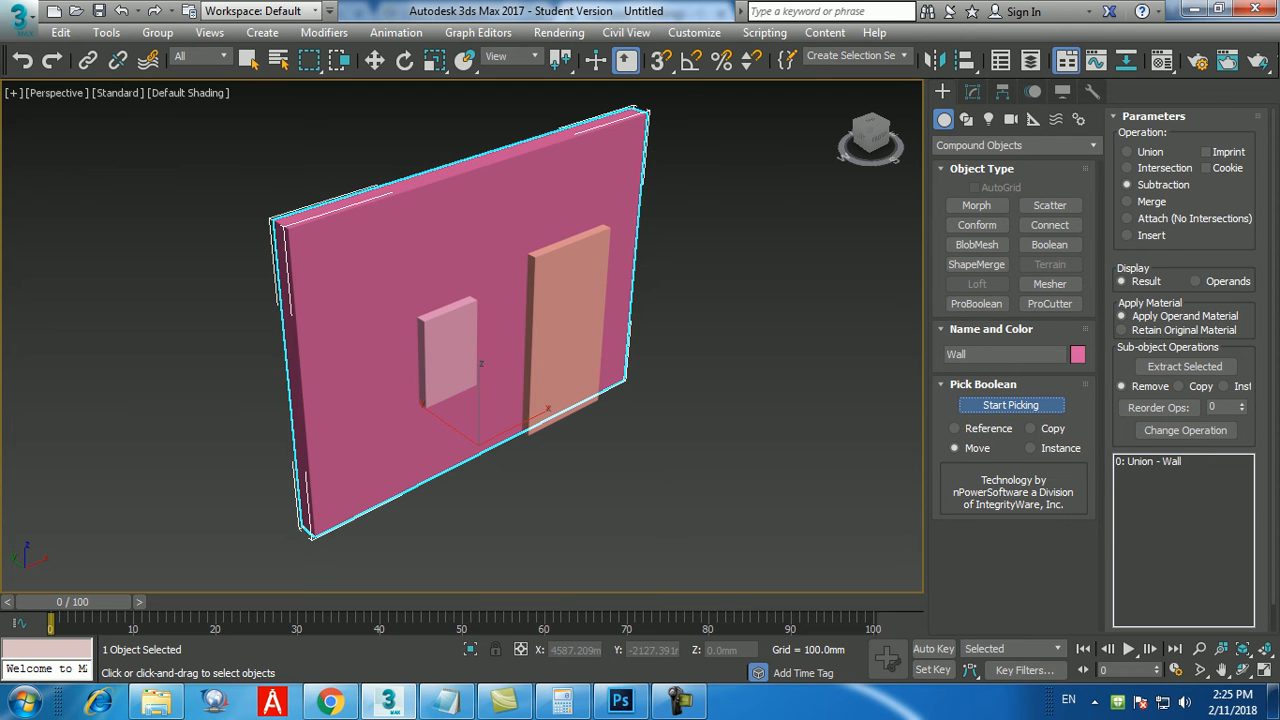
{"action": "left_click", "coordinate": [578, 318]}
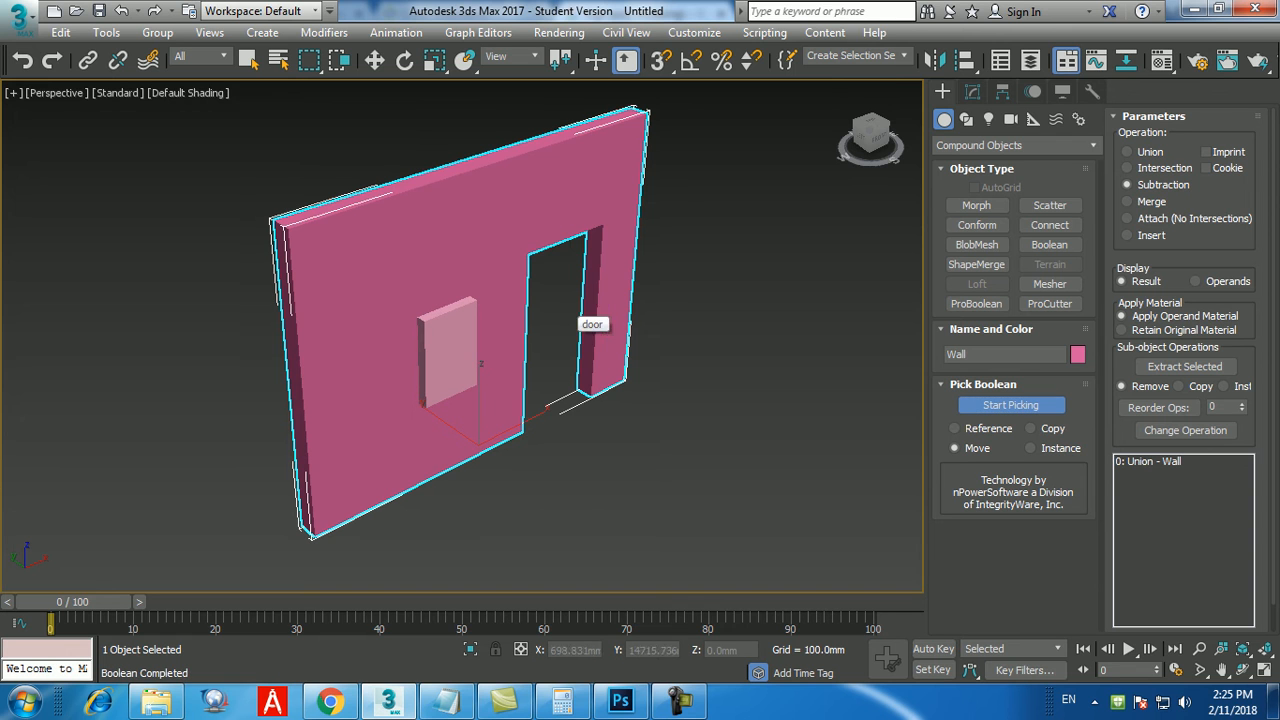
{"action": "left_click", "coordinate": [478, 350]}
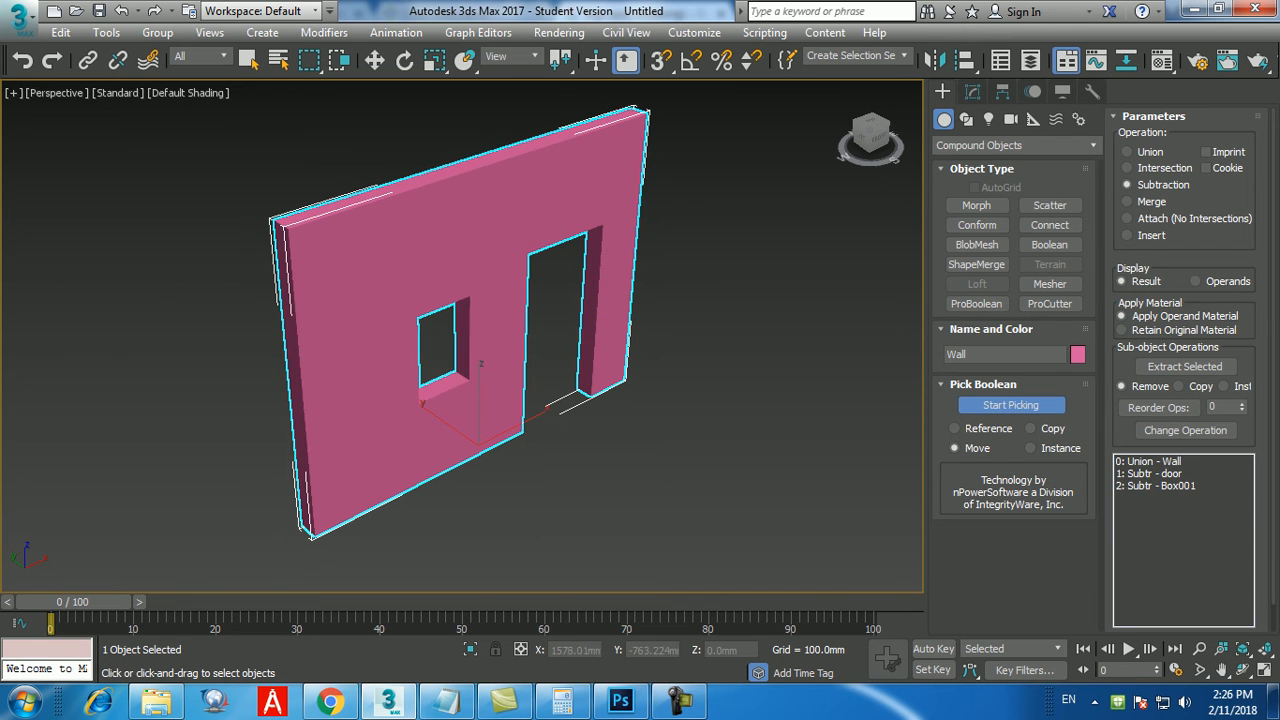
{"action": "key", "text": "w"}
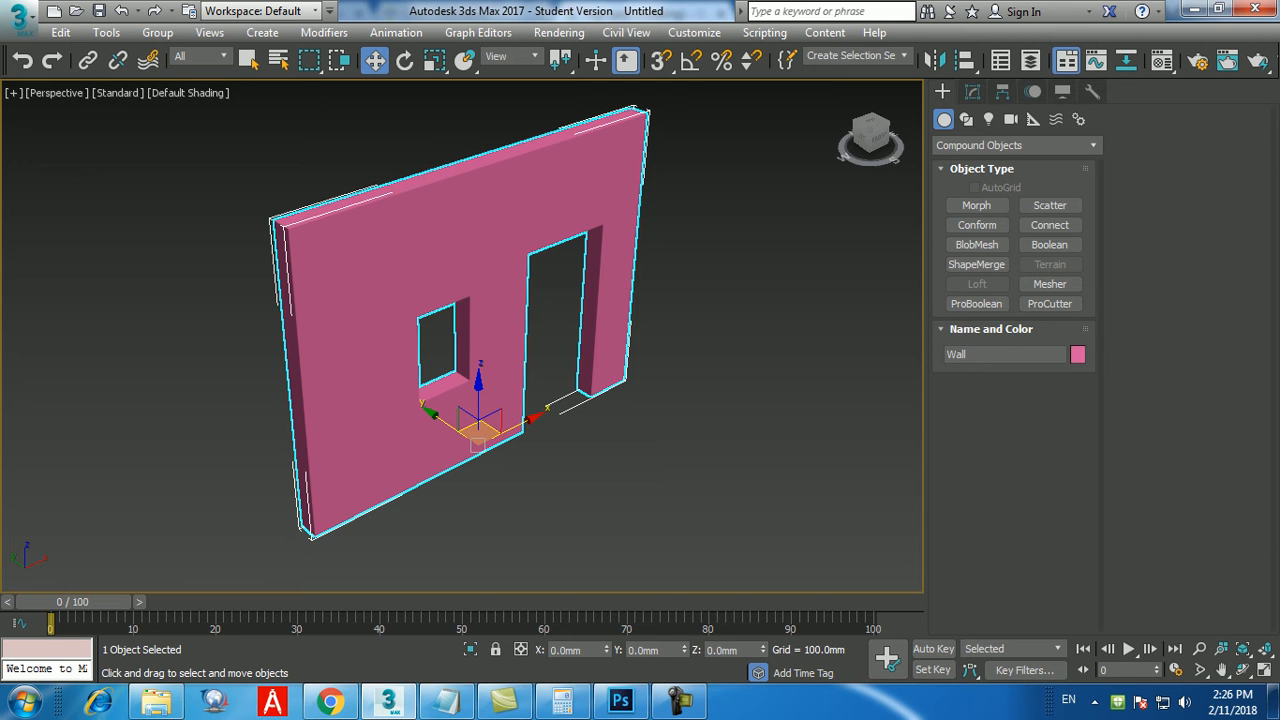
{"action": "left_click", "coordinate": [680, 702]}
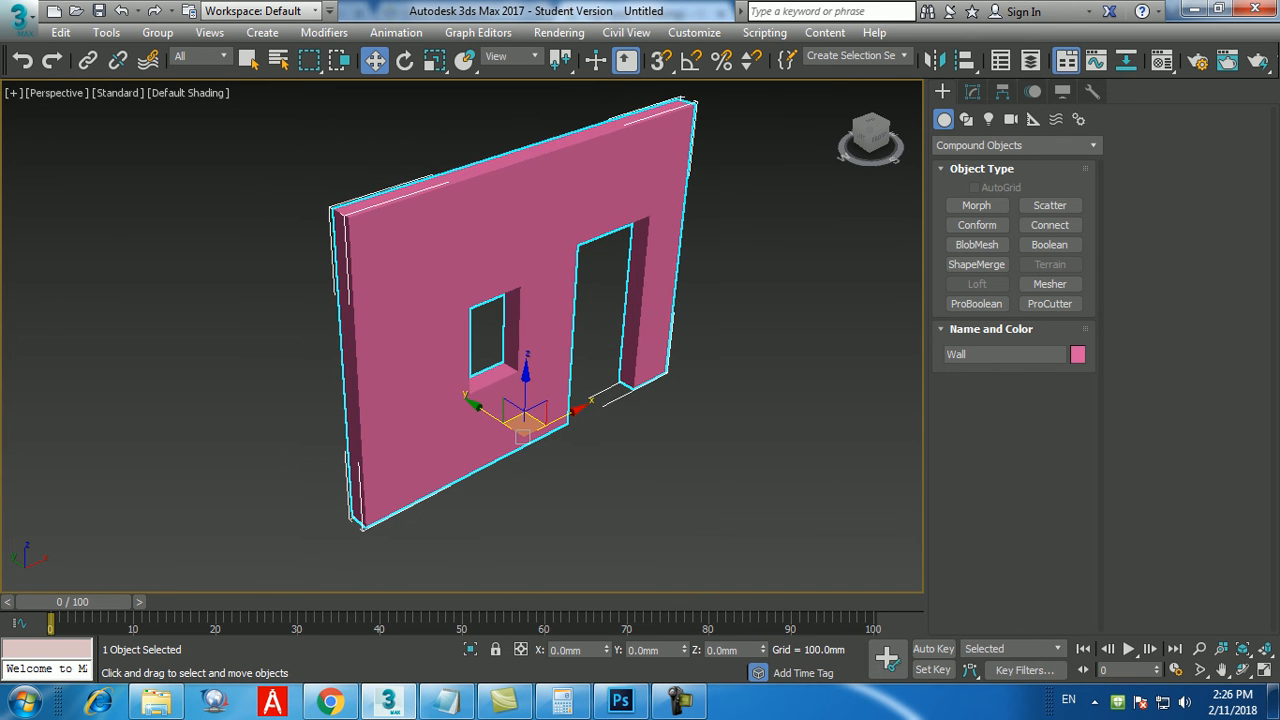
Undo both ProBoolean subtractions to restore the door and window boxes.
{"action": "key", "text": "ctrl+z"}
{"action": "middle_click_drag", "start_coordinate": [542, 386], "coordinate": [562, 400], "text": "alt"}
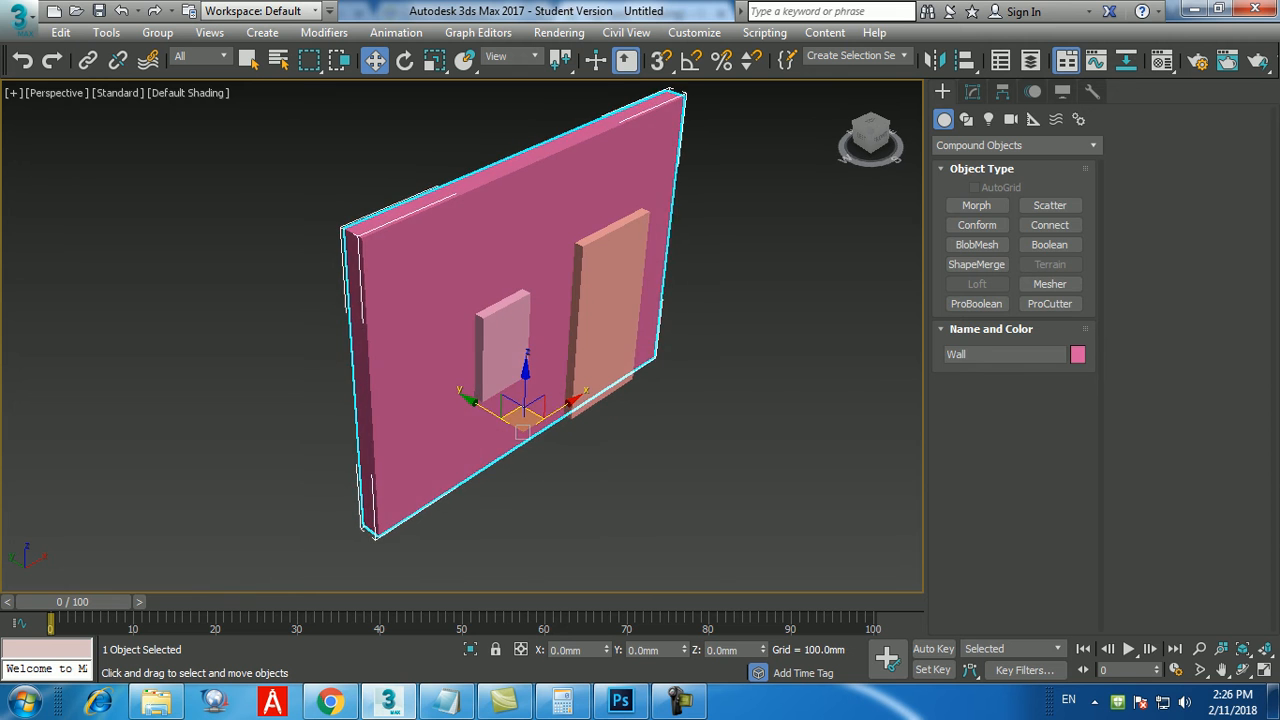
{"action": "key", "text": "ctrl+z"}
Select the window-sized box in the wall and set its length to 150 mm.
{"action": "left_click", "coordinate": [503, 352]}
{"action": "middle_click_drag", "start_coordinate": [503, 352], "coordinate": [535, 360], "text": "alt"}
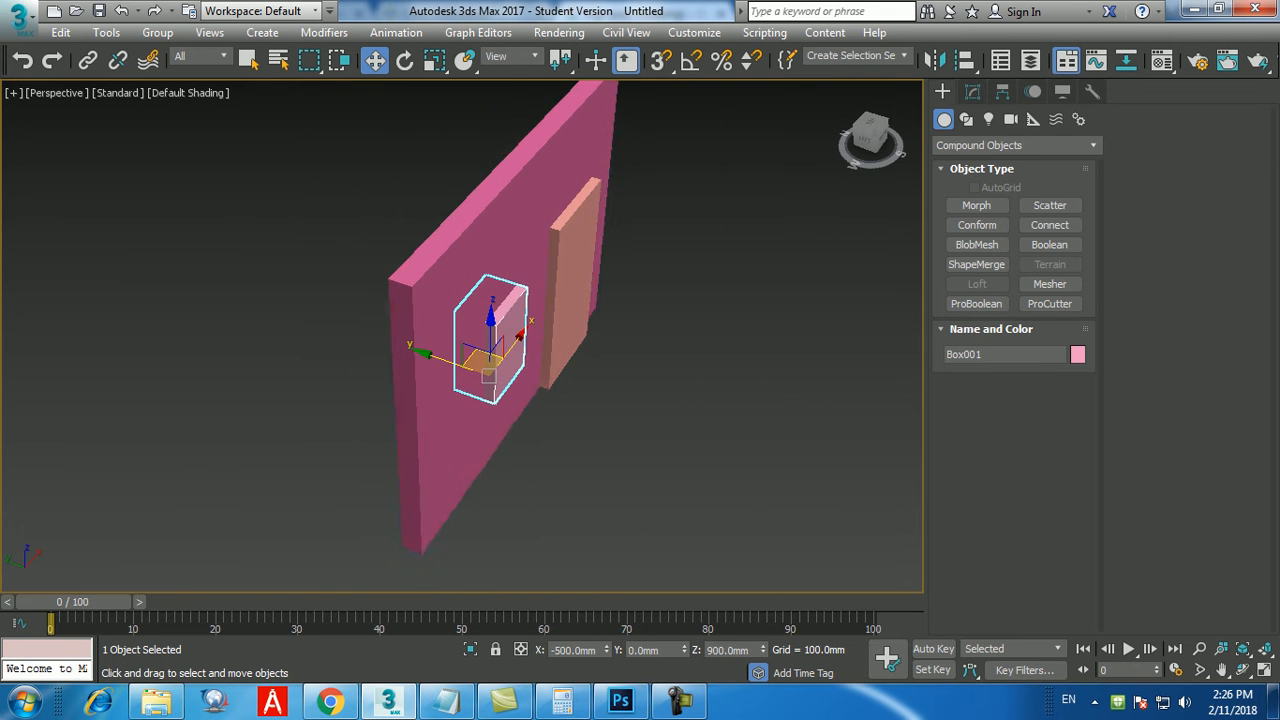
{"action": "left_click", "coordinate": [972, 91]}
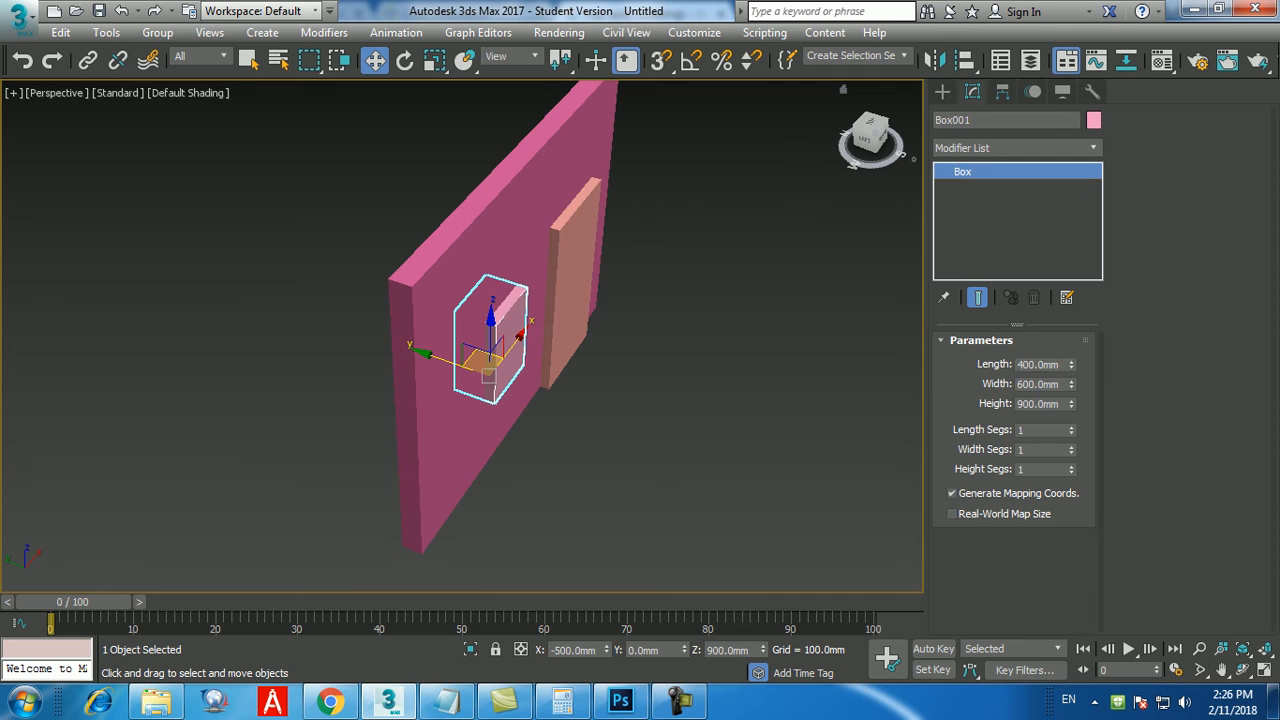
{"action": "double_click", "coordinate": [1018, 365]}
{"action": "type", "text": "150"}
{"action": "key", "text": "Return"}
Move the window box along Y to about -111.6 mm so it protrudes from the wall's front face.
{"action": "mouse_move", "coordinate": [600, 330]}
{"action": "middle_mouse_down", "text": "alt"}
{"action": "mouse_move", "coordinate": [785, 332]}
{"action": "mouse_move", "coordinate": [610, 334]}
{"action": "middle_mouse_up", "text": "alt"}
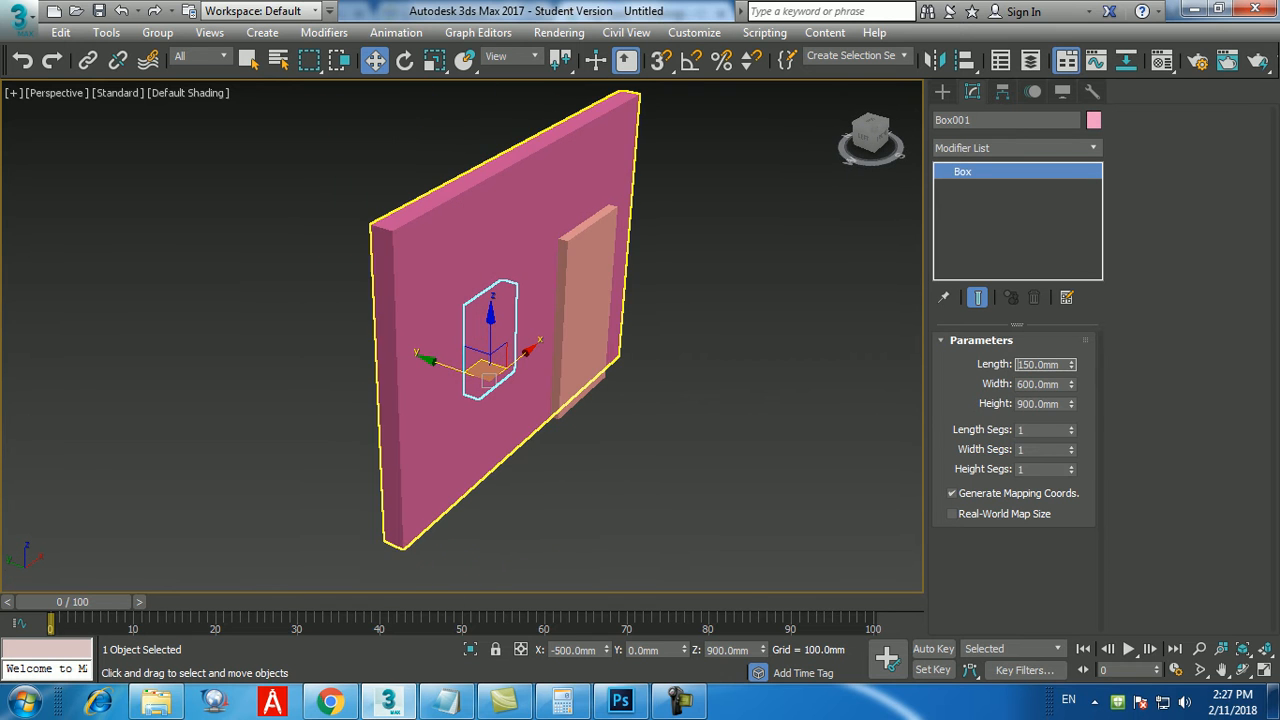
{"action": "left_click_drag", "start_coordinate": [450, 367], "coordinate": [461, 371]}
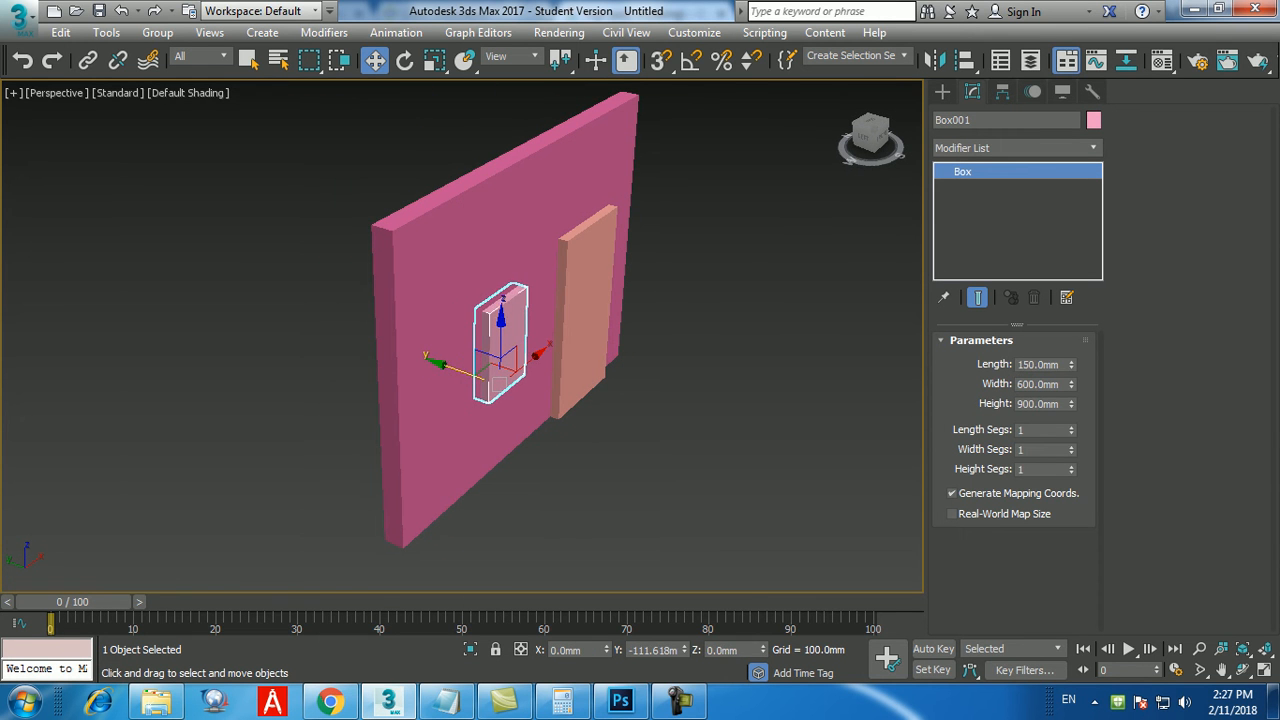
{"action": "scroll", "coordinate": [459, 368], "scroll_direction": "up", "scroll_amount": 4}
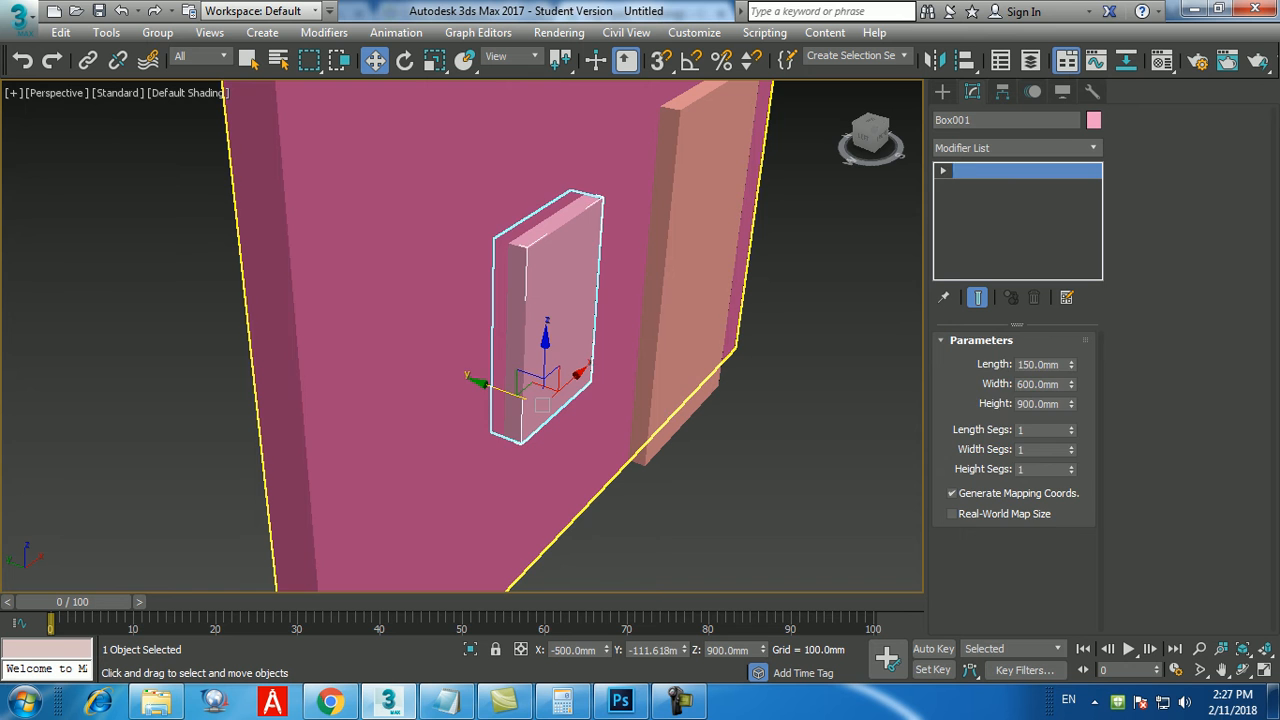
Try subtracting the protruding window box from the wall with ProBoolean to form a recess, and undo the cut.
{"action": "left_click", "coordinate": [459, 368]}
{"action": "left_click", "coordinate": [1010, 361]}
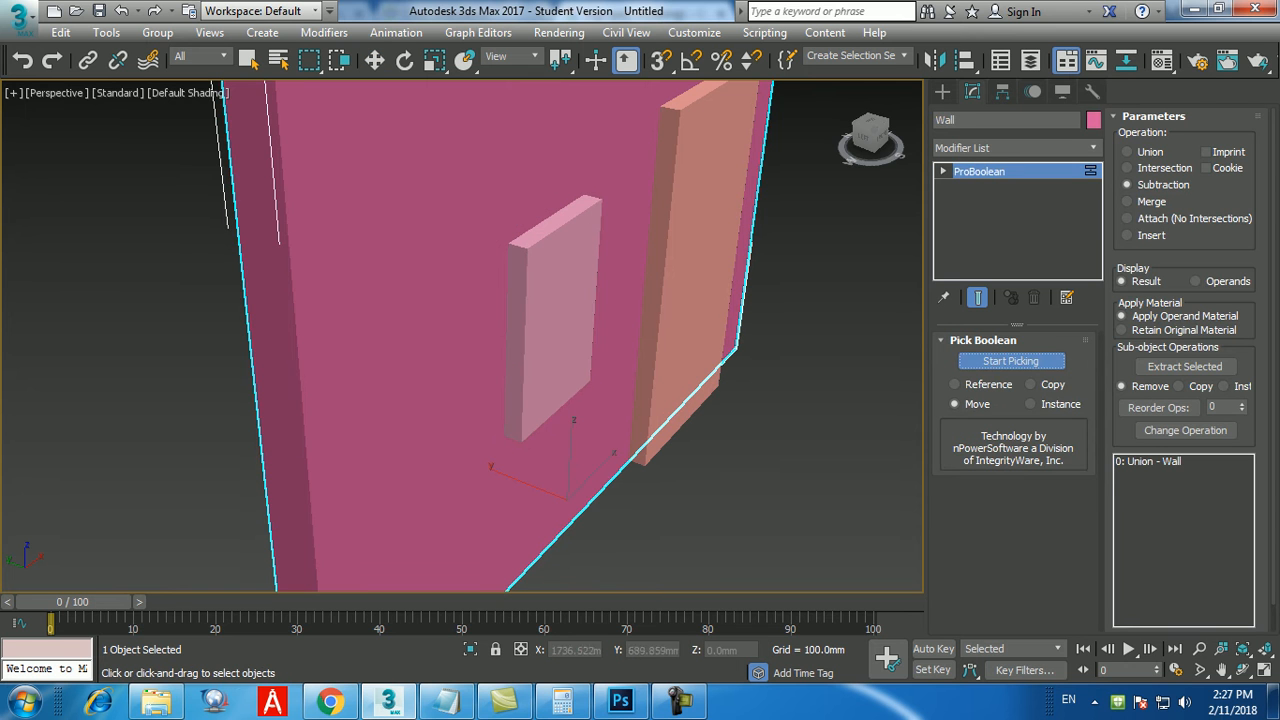
{"action": "left_click", "coordinate": [552, 320]}
{"action": "mouse_move", "coordinate": [552, 320]}
{"action": "middle_mouse_down", "text": "alt"}
{"action": "mouse_move", "coordinate": [405, 255]}
{"action": "mouse_move", "coordinate": [470, 265]}
{"action": "mouse_move", "coordinate": [533, 310]}
{"action": "middle_mouse_up", "text": "alt"}
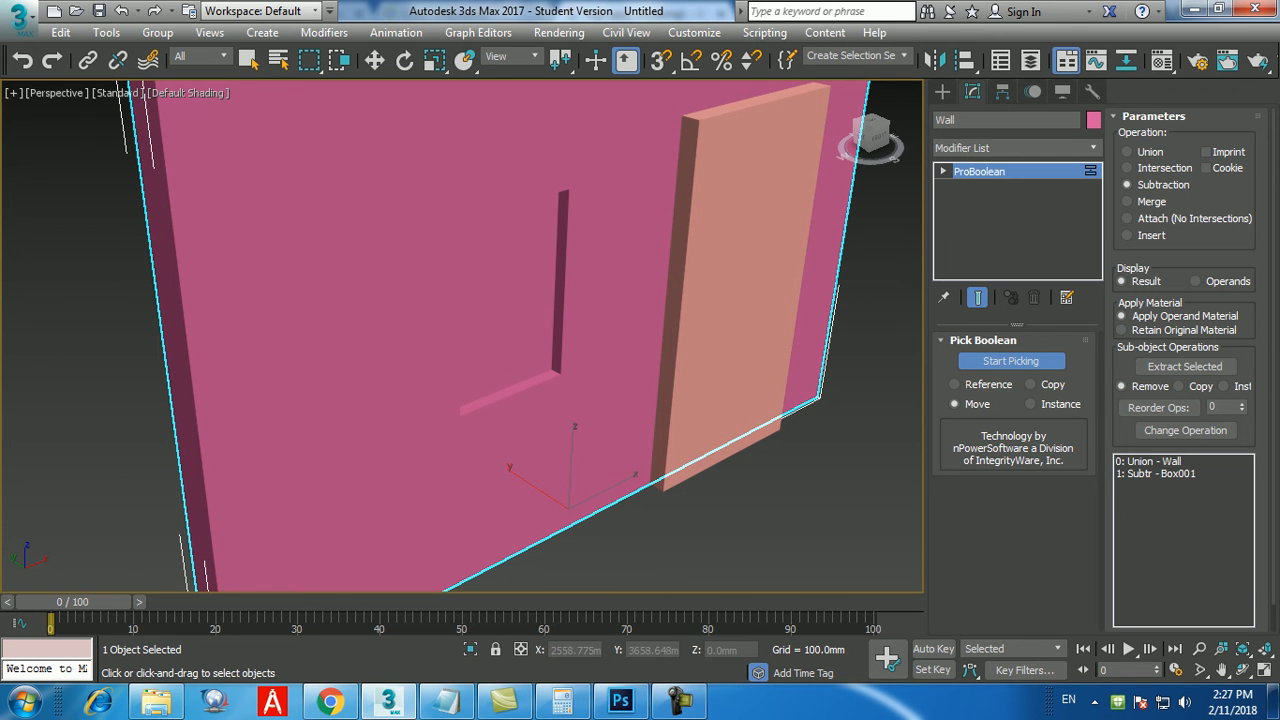
{"action": "key", "text": "ctrl+z"}
{"action": "key", "text": "ctrl+z"}
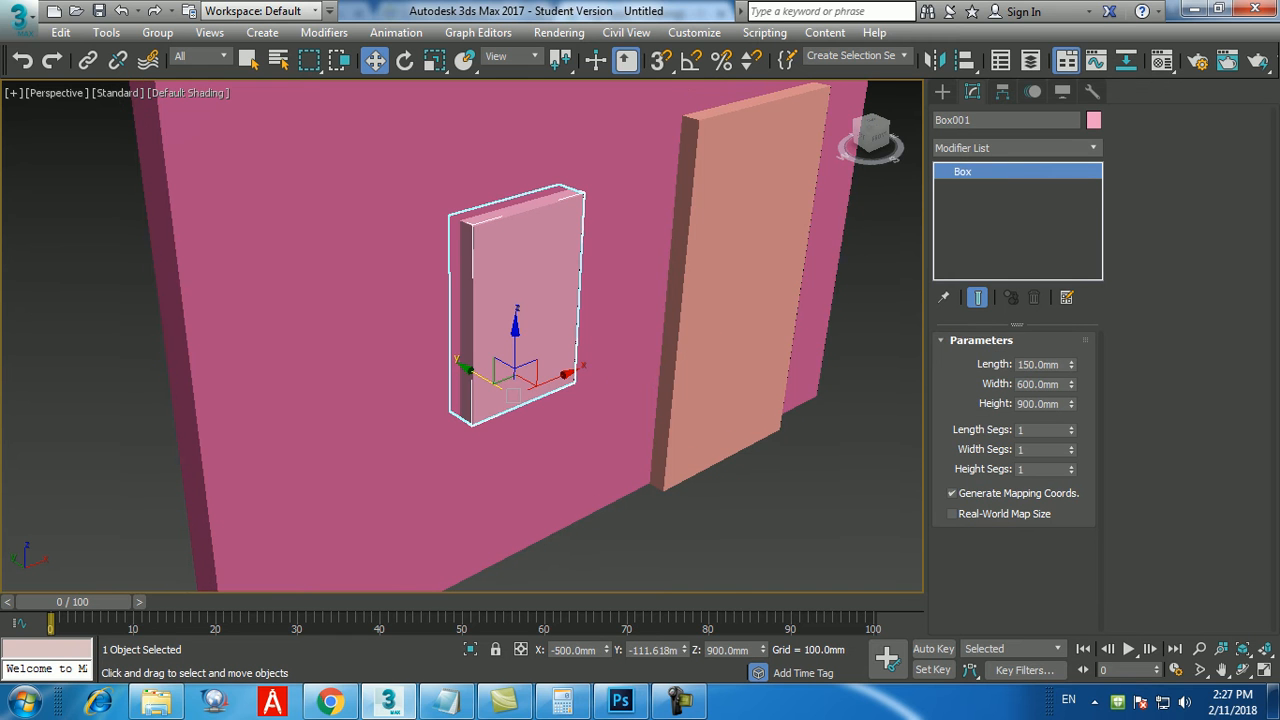
Set the window box's length to 200 mm and reset its Y position to 0.
{"action": "double_click", "coordinate": [1038, 365]}
{"action": "type", "text": "200"}
{"action": "key", "text": "Return"}
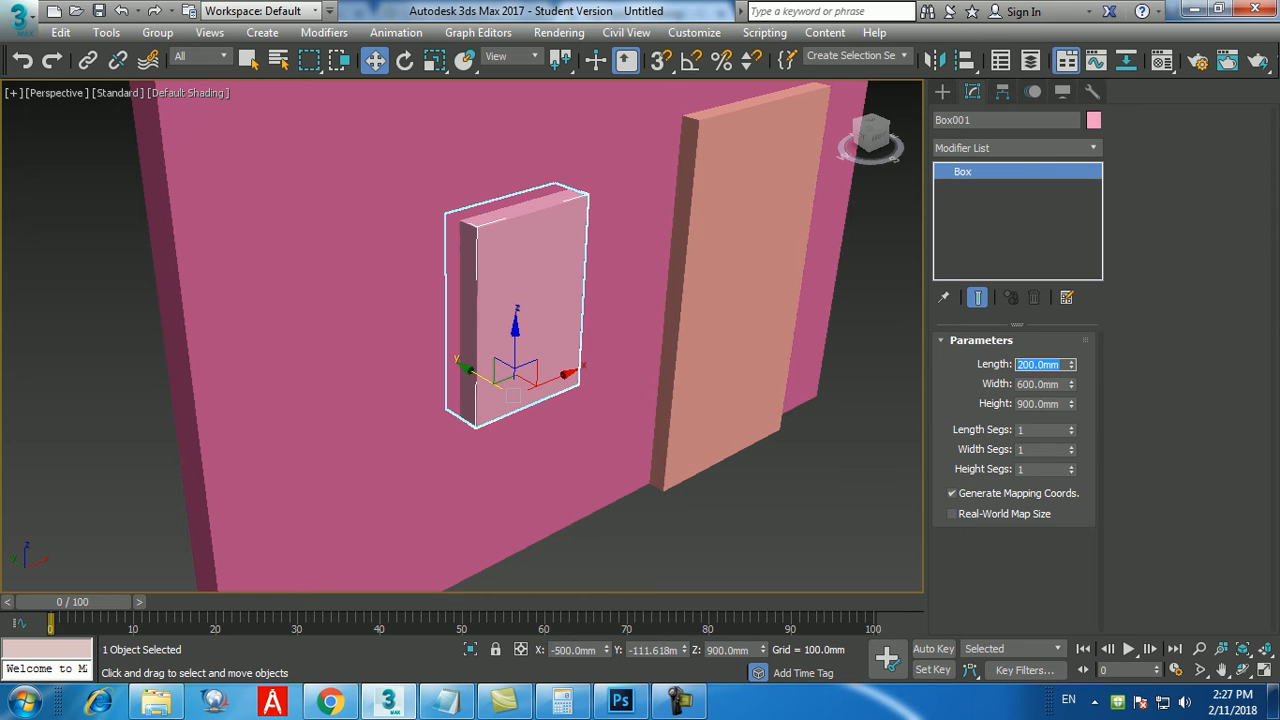
{"action": "right_click", "coordinate": [684, 651]}
{"action": "middle_click_drag", "start_coordinate": [500, 440], "coordinate": [530, 430], "text": "alt"}
Select the wall and subtract the window box from it with ProBoolean to cut the window opening.
{"action": "left_click", "coordinate": [650, 545]}
{"action": "middle_click_drag", "start_coordinate": [640, 508], "coordinate": [656, 466]}
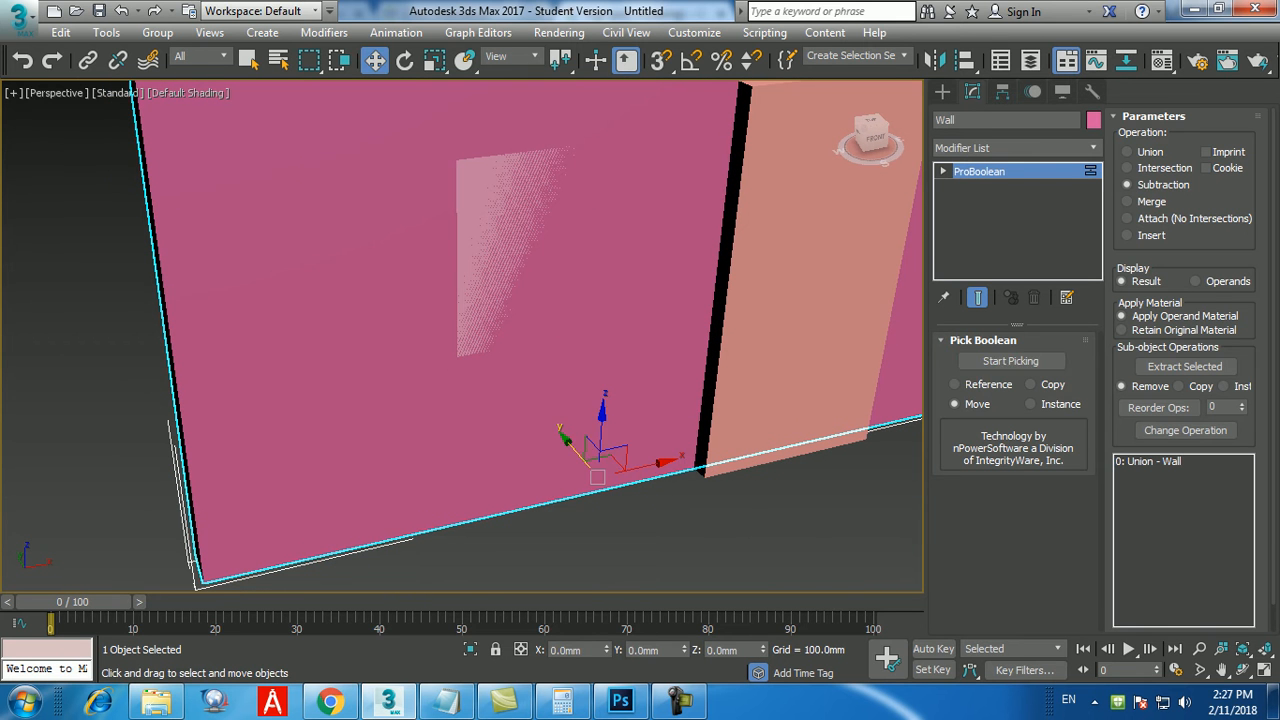
{"action": "left_click", "coordinate": [1010, 360]}
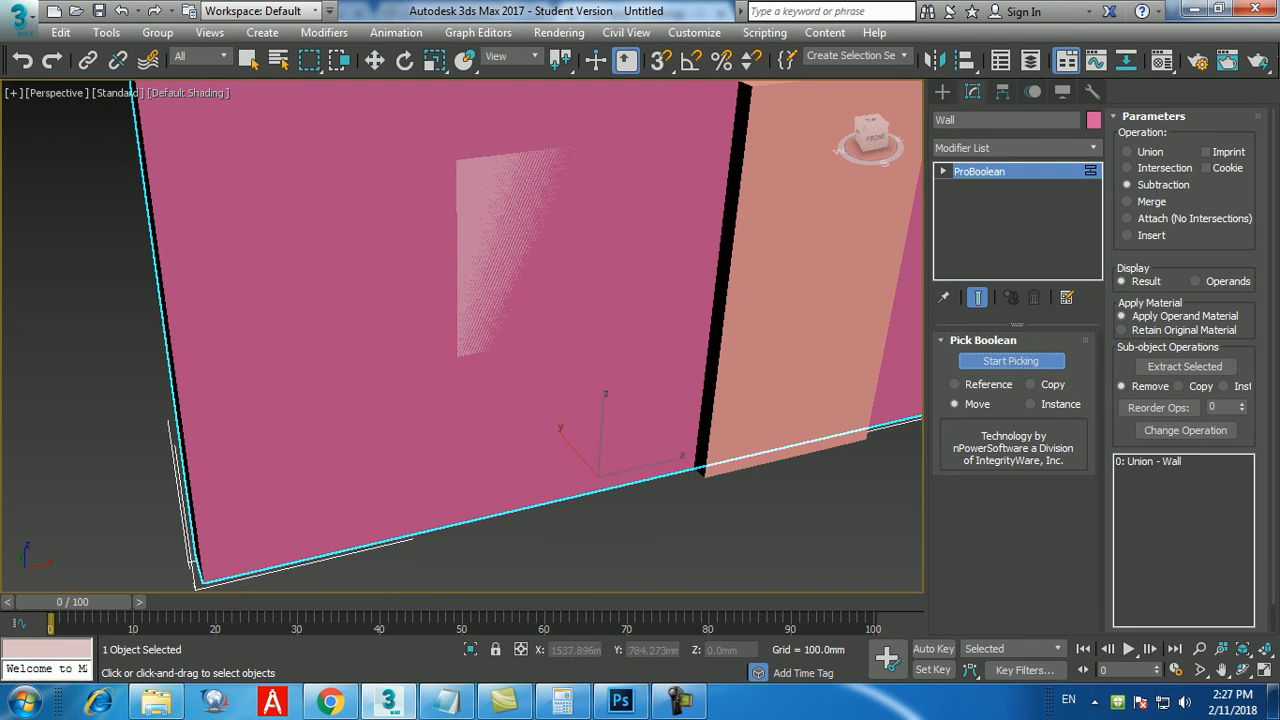
{"action": "left_click", "coordinate": [515, 250]}
{"action": "mouse_move", "coordinate": [515, 250]}
{"action": "middle_mouse_down", "text": "alt"}
{"action": "mouse_move", "coordinate": [440, 258]}
{"action": "mouse_move", "coordinate": [455, 235]}
{"action": "mouse_move", "coordinate": [505, 238]}
{"action": "middle_mouse_up", "text": "alt"}
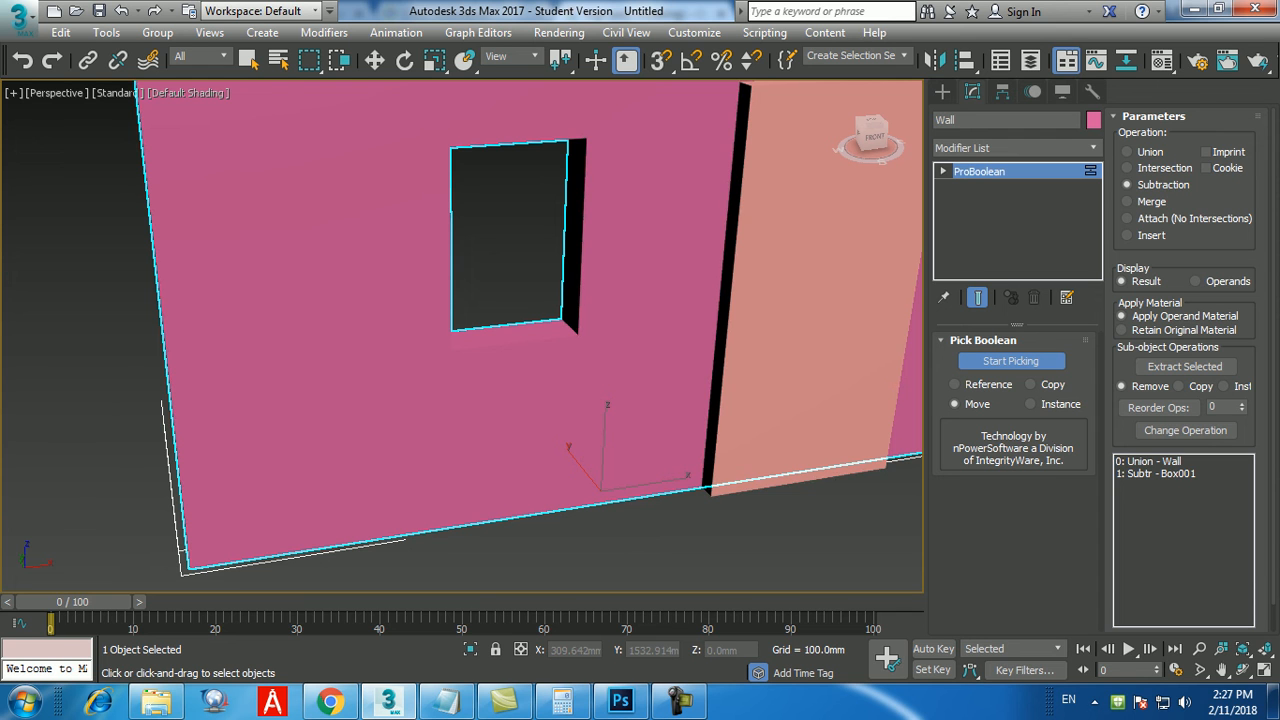
Undo the window cut and subtract the window box from the wall again with ProBoolean.
{"action": "key", "text": "ctrl+z"}
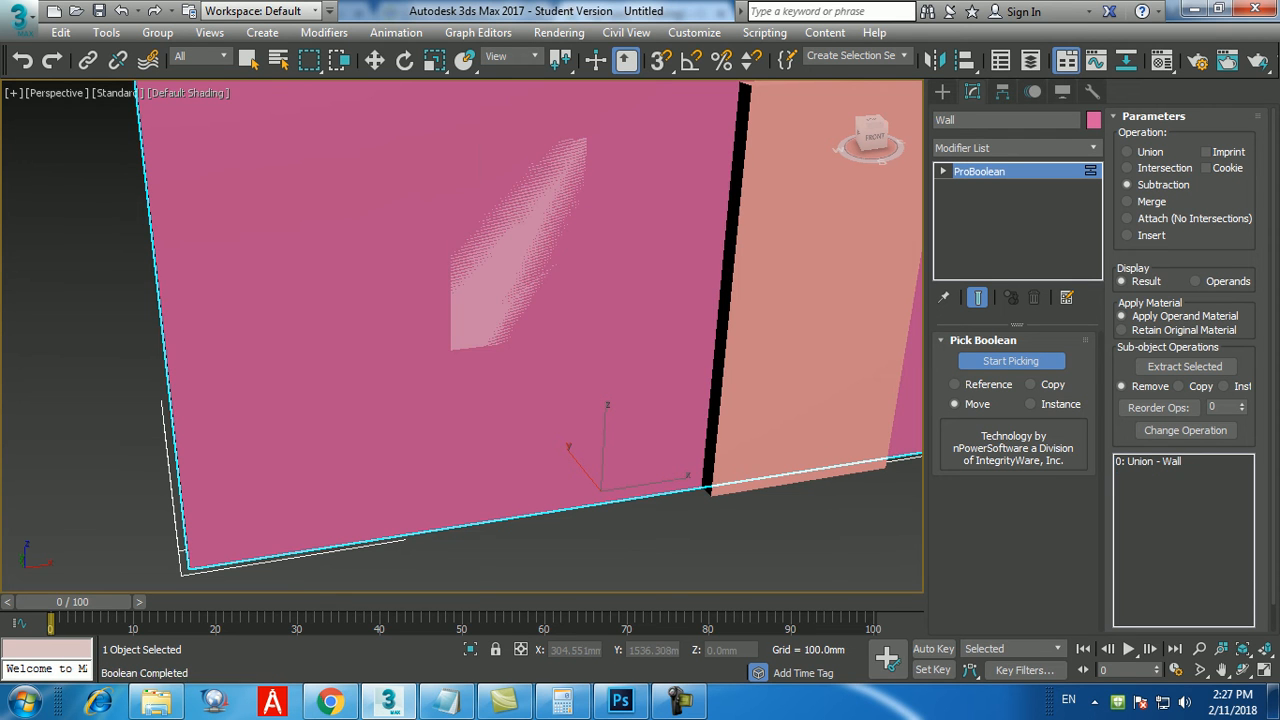
{"action": "key", "text": "ctrl+z"}
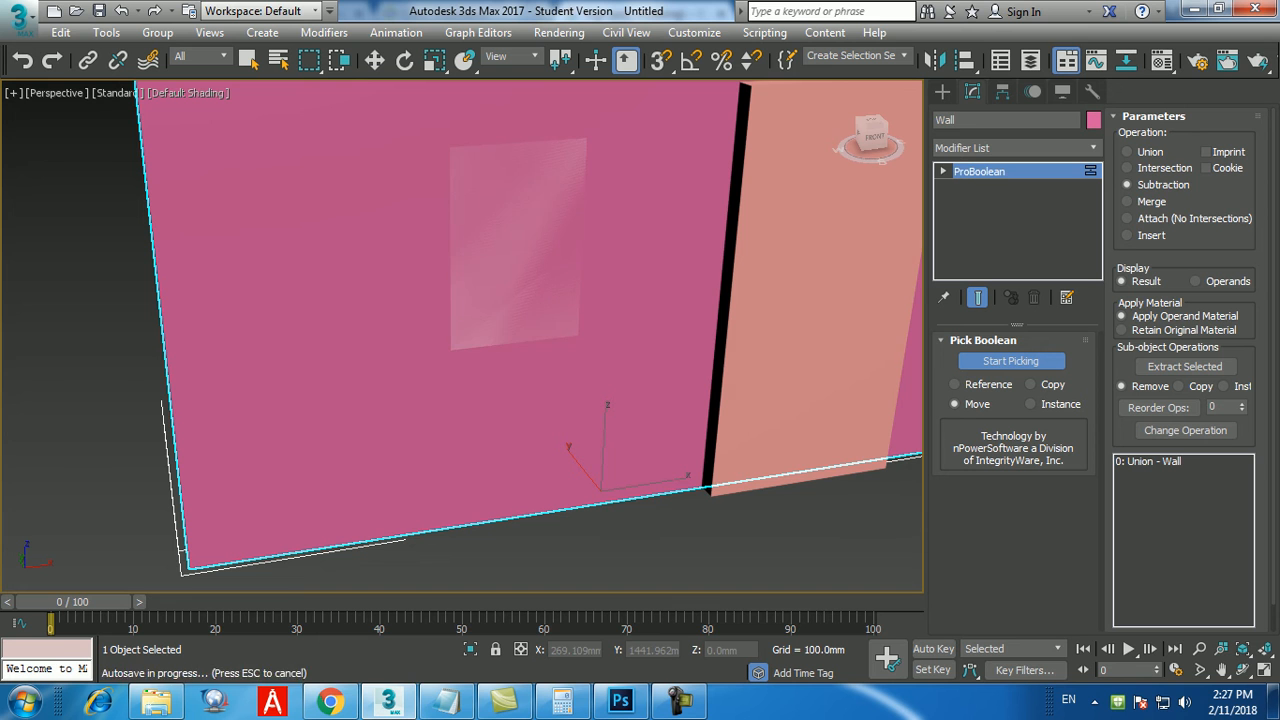
{"action": "left_click", "coordinate": [513, 245]}
{"action": "middle_click_drag", "start_coordinate": [513, 245], "coordinate": [570, 285], "text": "alt"}
{"action": "key", "text": "w"}
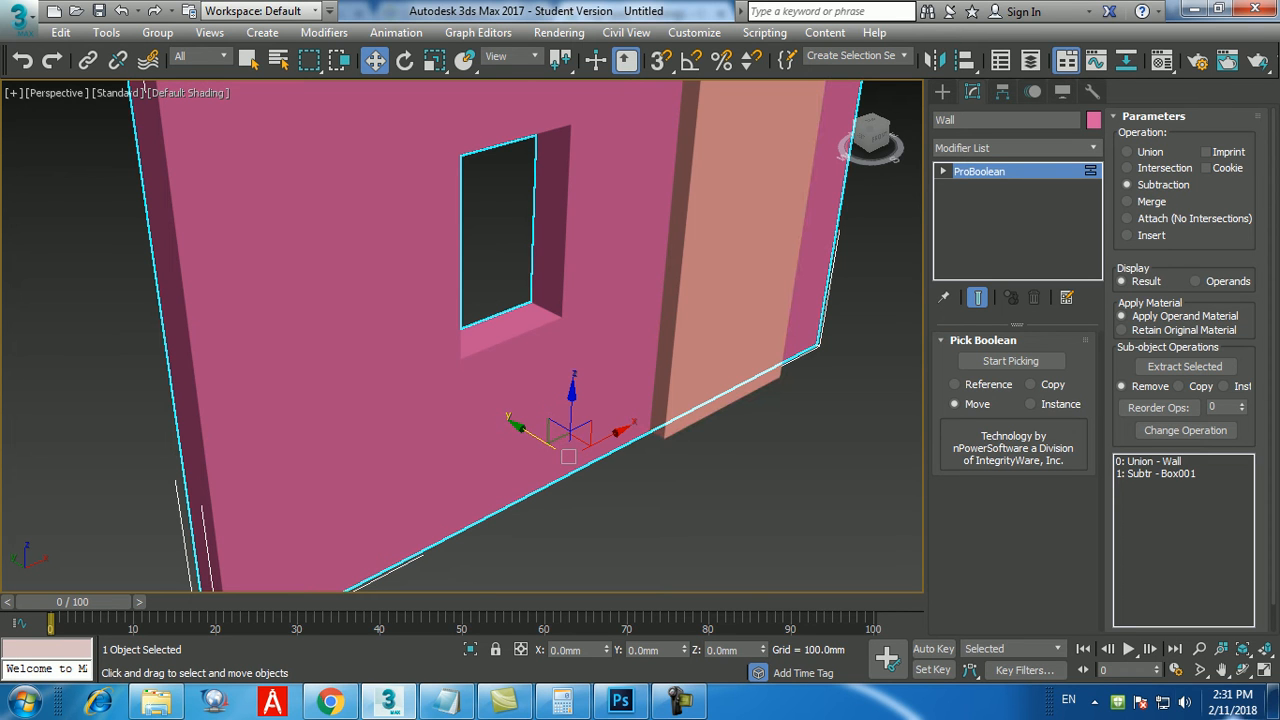
Reset 3ds Max to a new empty scene without saving the wall model.
{"action": "left_click", "coordinate": [18, 18]}
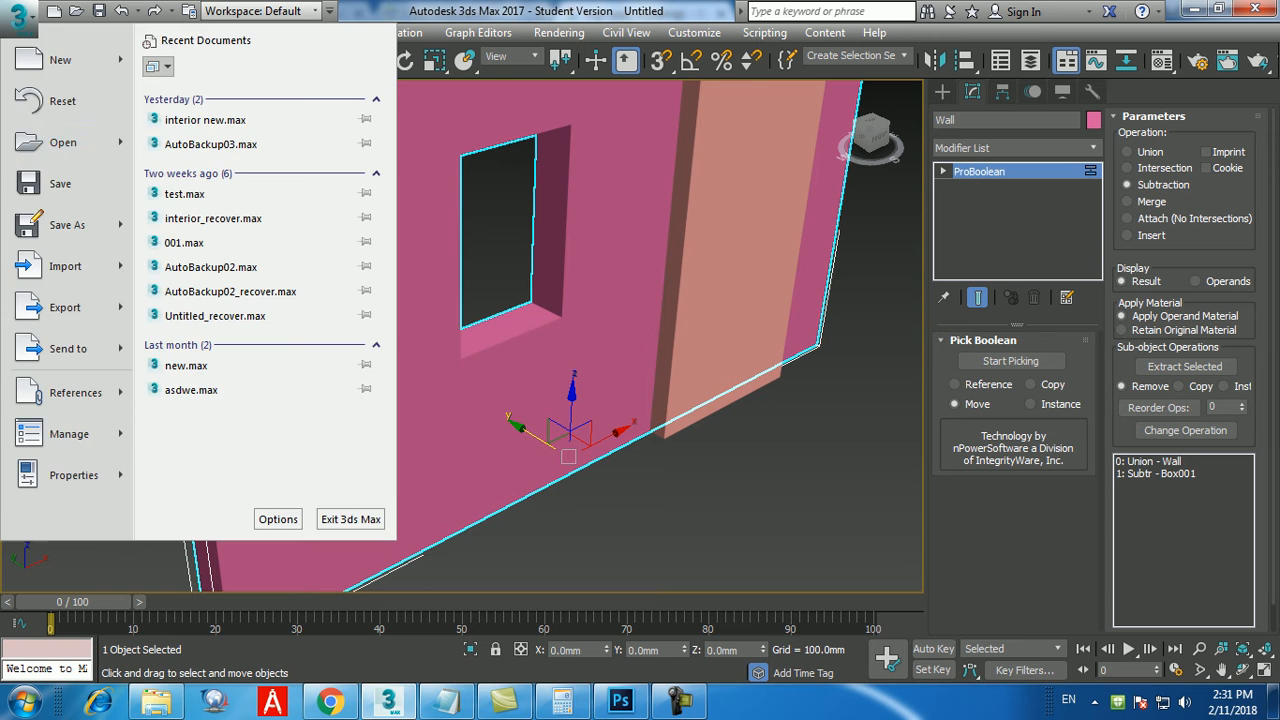
{"action": "left_click", "coordinate": [50, 100]}
{"action": "left_click", "coordinate": [639, 379]}
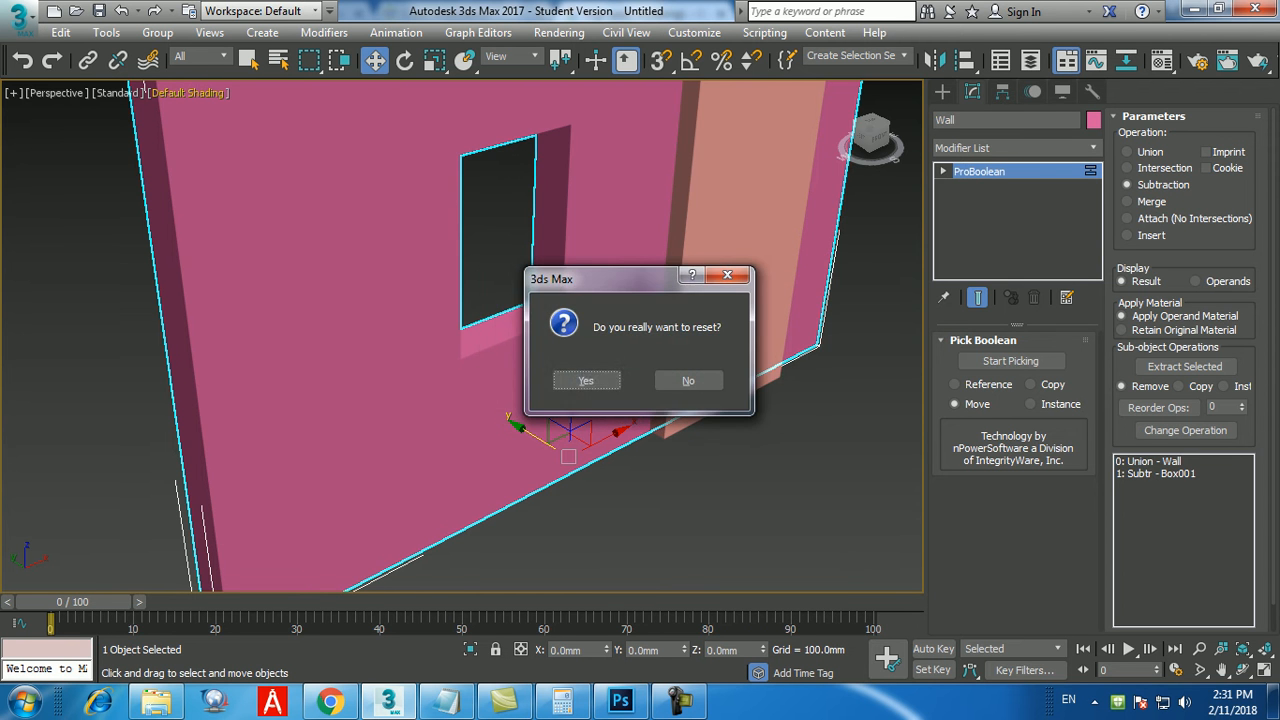
{"action": "left_click", "coordinate": [580, 375]}
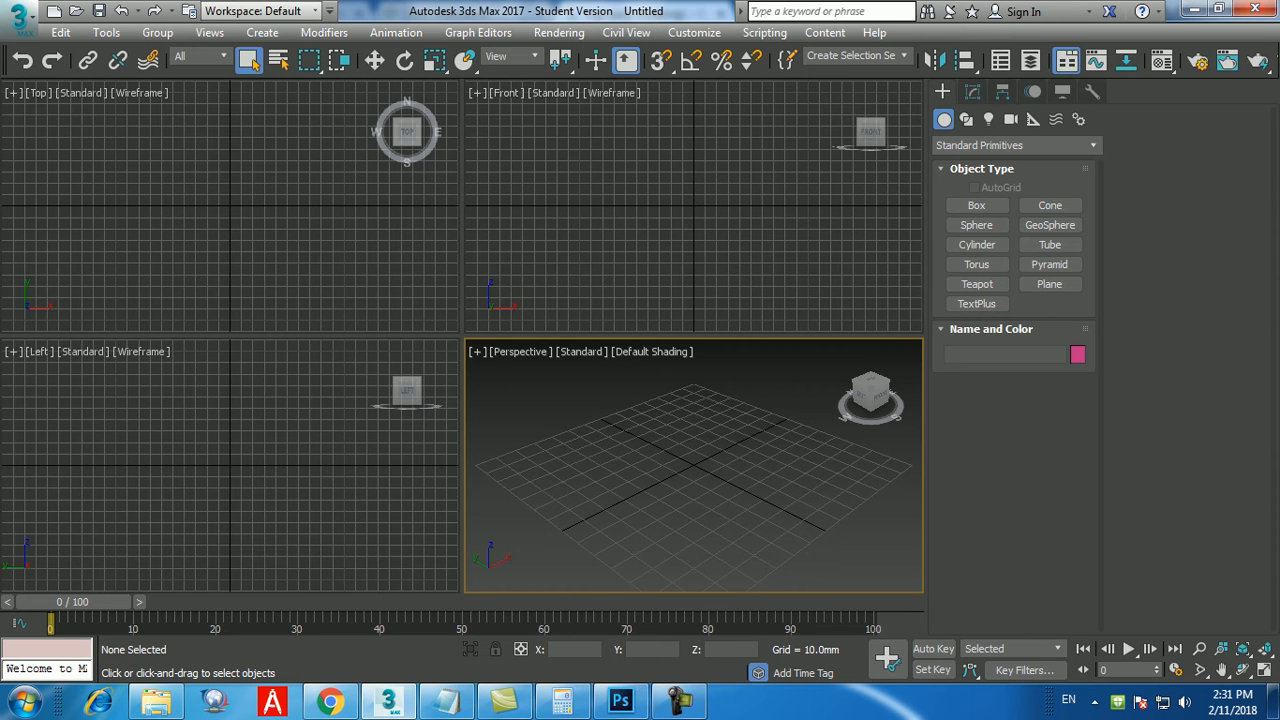
Switch to Chrome and run a Google image search for "3ds max simple objects", using the corrected spelling.
{"action": "left_click", "coordinate": [330, 701]}
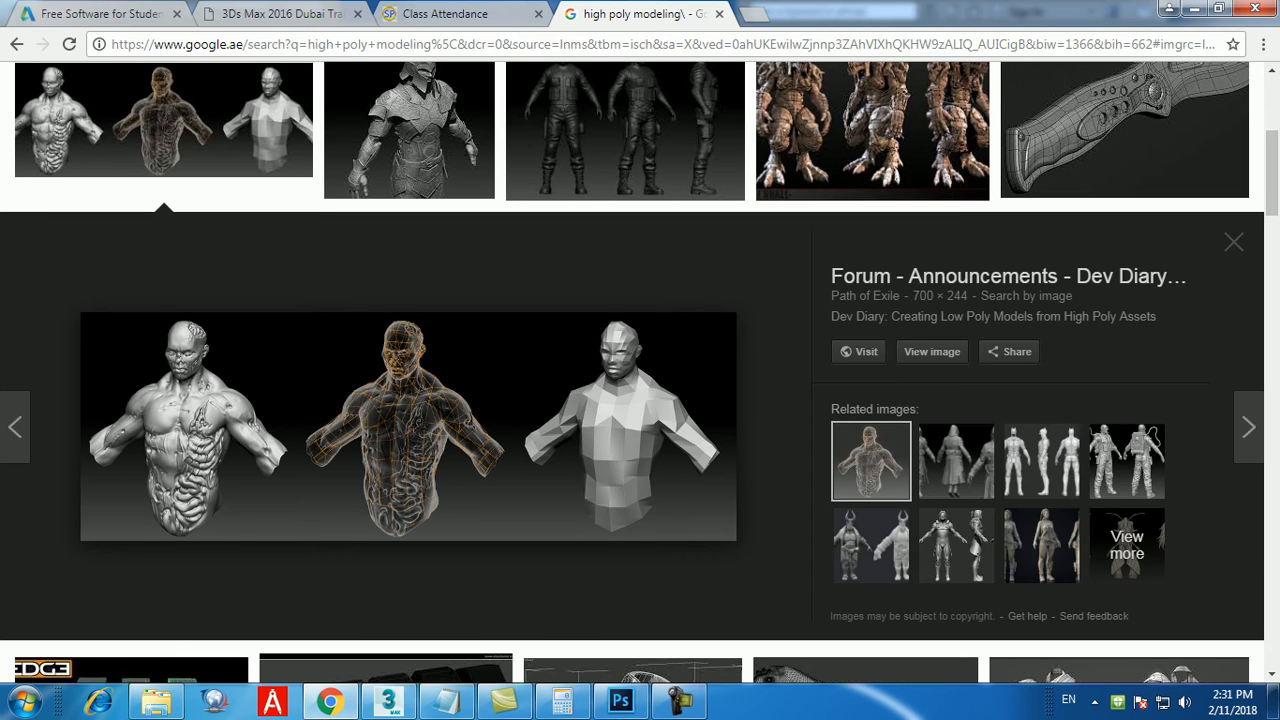
{"action": "scroll", "coordinate": [610, 180], "scroll_direction": "up", "scroll_amount": 4}
{"action": "triple_click", "coordinate": [222, 101]}
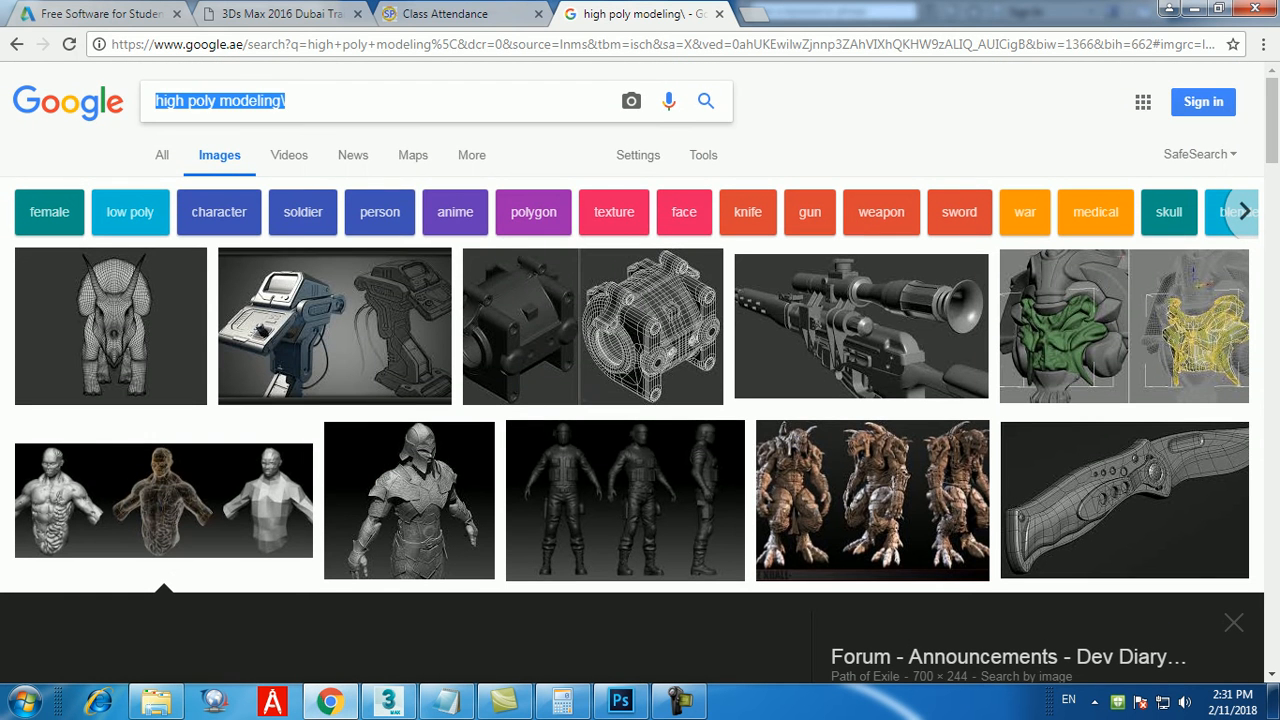
{"action": "type", "text": "3dsmax "}
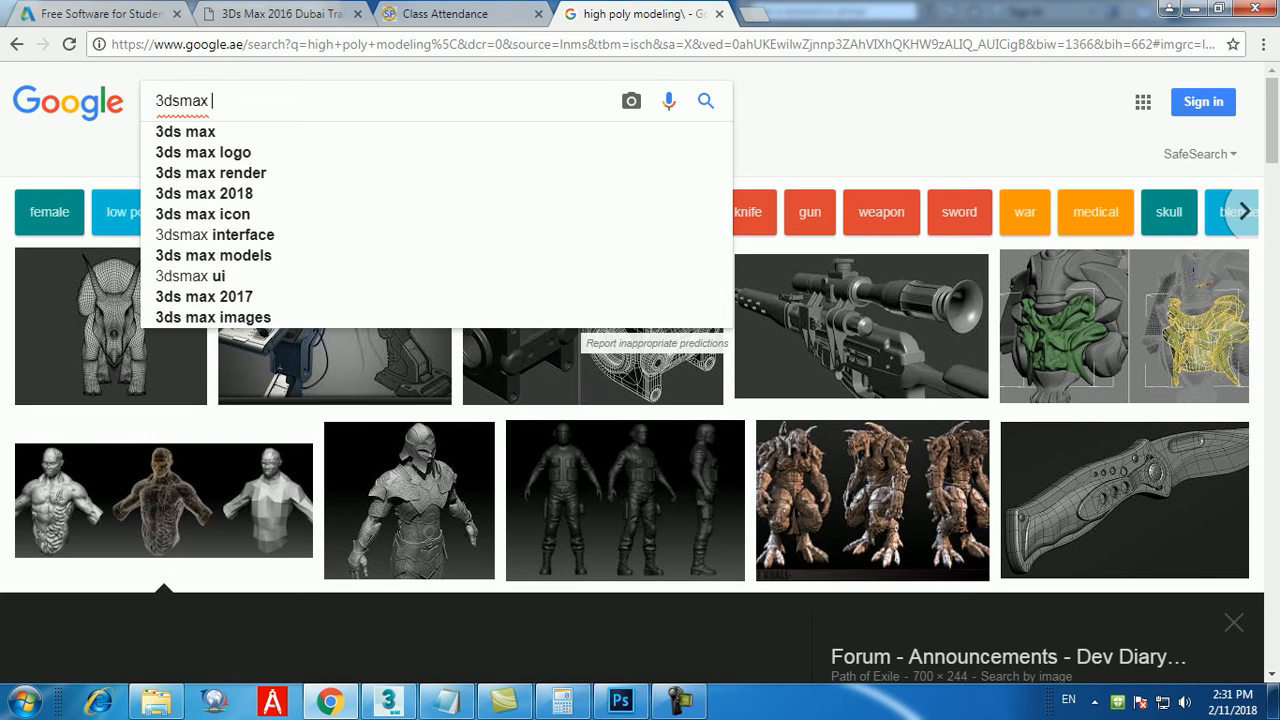
{"action": "type", "text": "simple obh"}
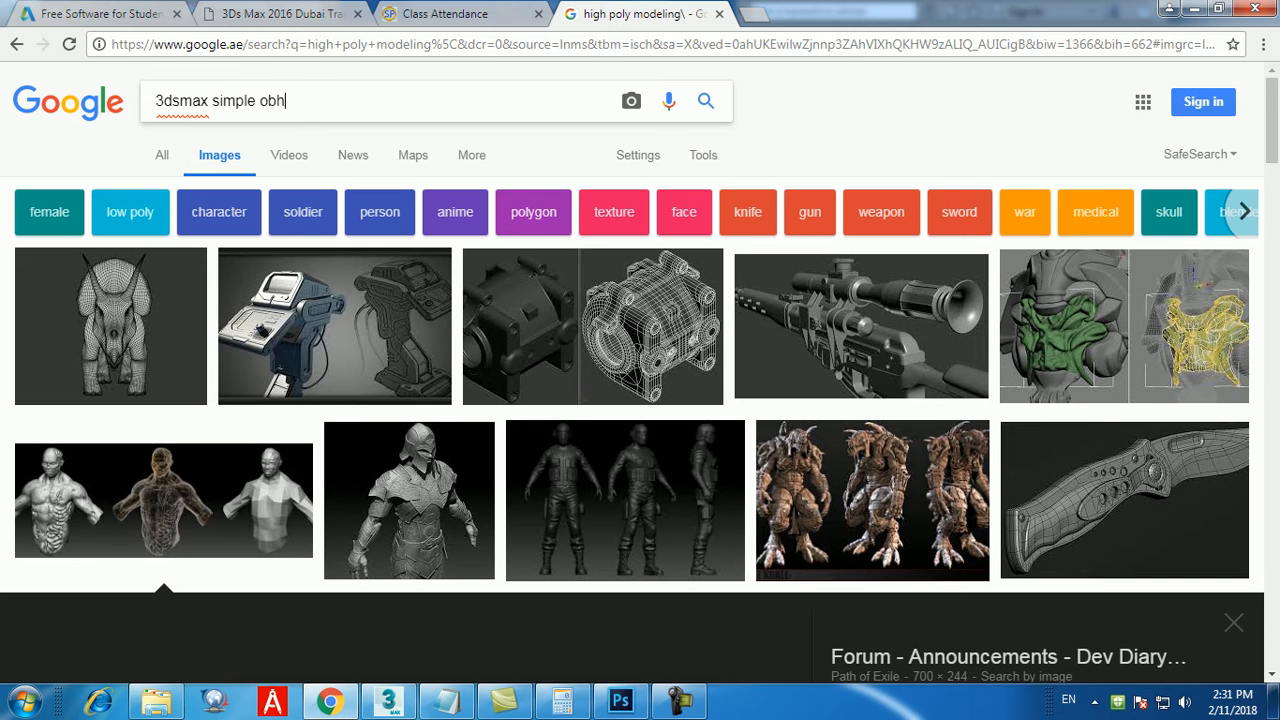
{"action": "key", "text": "BackSpace"}
{"action": "type", "text": "jects"}
{"action": "key", "text": "Return"}
{"action": "scroll", "coordinate": [676, 392], "scroll_direction": "down", "scroll_amount": 2}
{"action": "left_click", "coordinate": [195, 64]}
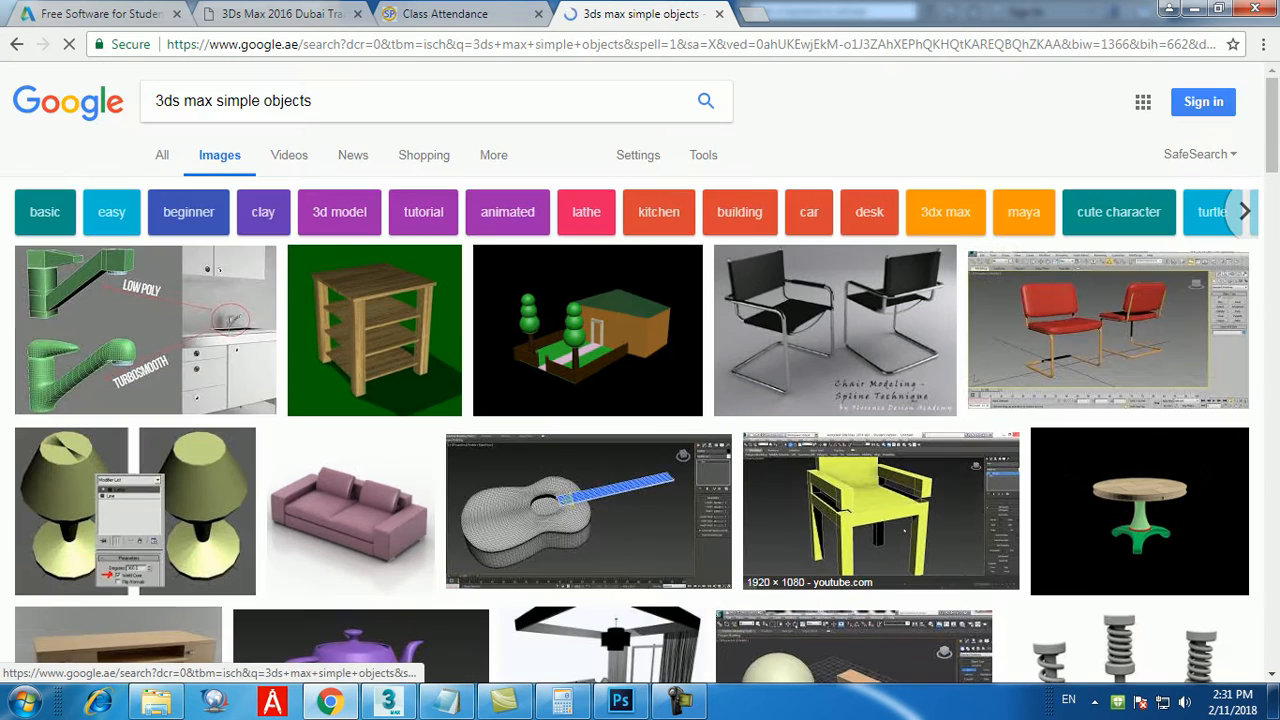
Look through the image results for simple objects suitable as a modeling reference.
{"action": "scroll", "coordinate": [880, 510], "scroll_direction": "down", "scroll_amount": 4}
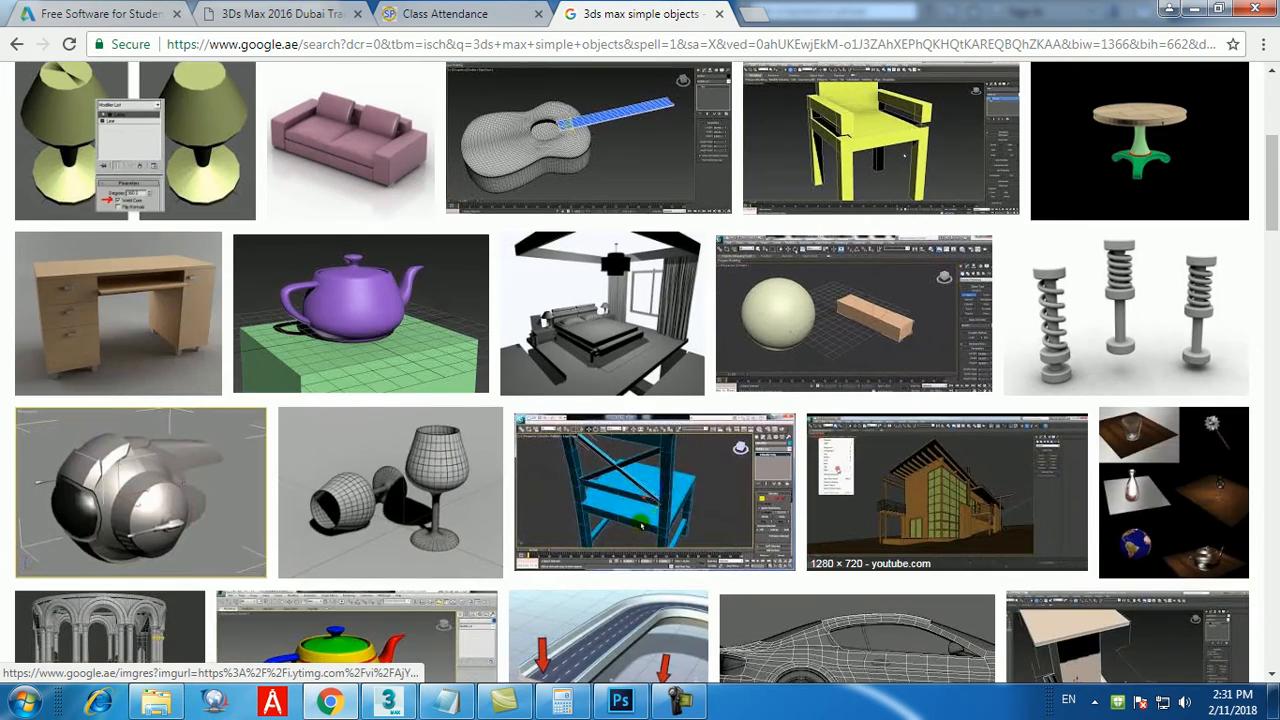
{"action": "scroll", "coordinate": [880, 460], "scroll_direction": "down", "scroll_amount": 9}
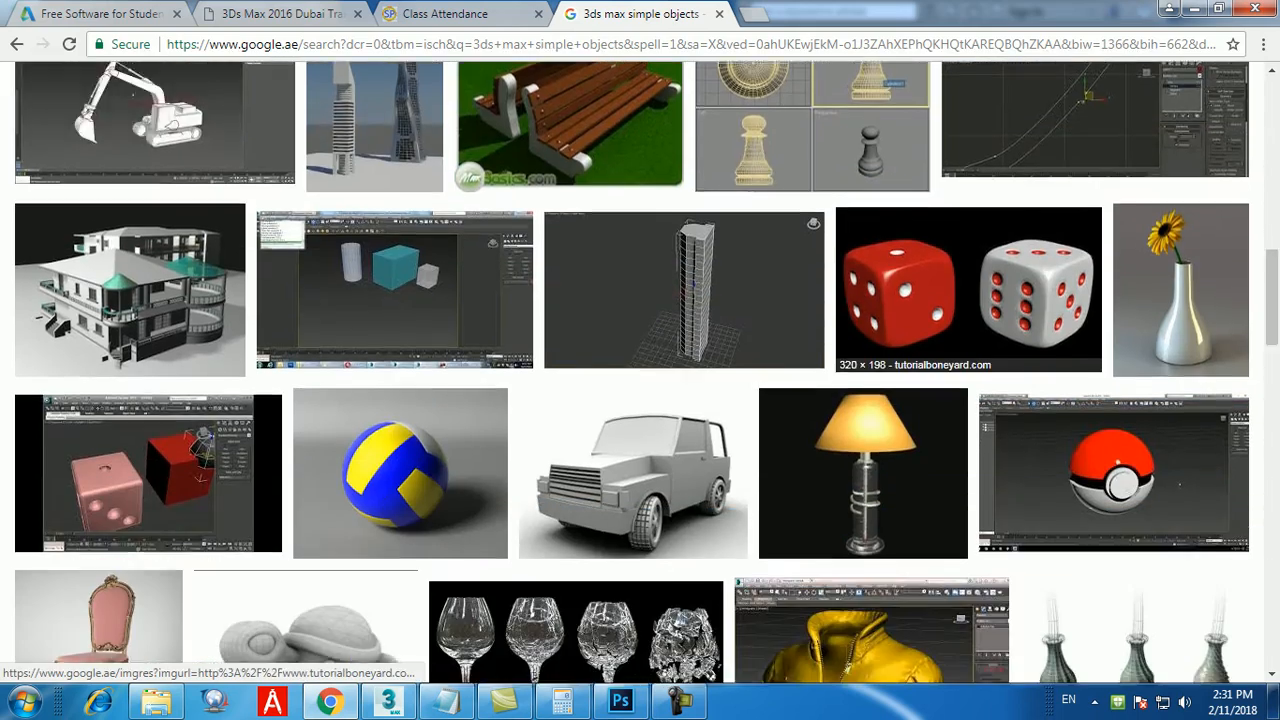
{"action": "scroll", "coordinate": [870, 460], "scroll_direction": "down", "scroll_amount": 4}
{"action": "scroll", "coordinate": [640, 380], "scroll_direction": "down", "scroll_amount": 8}
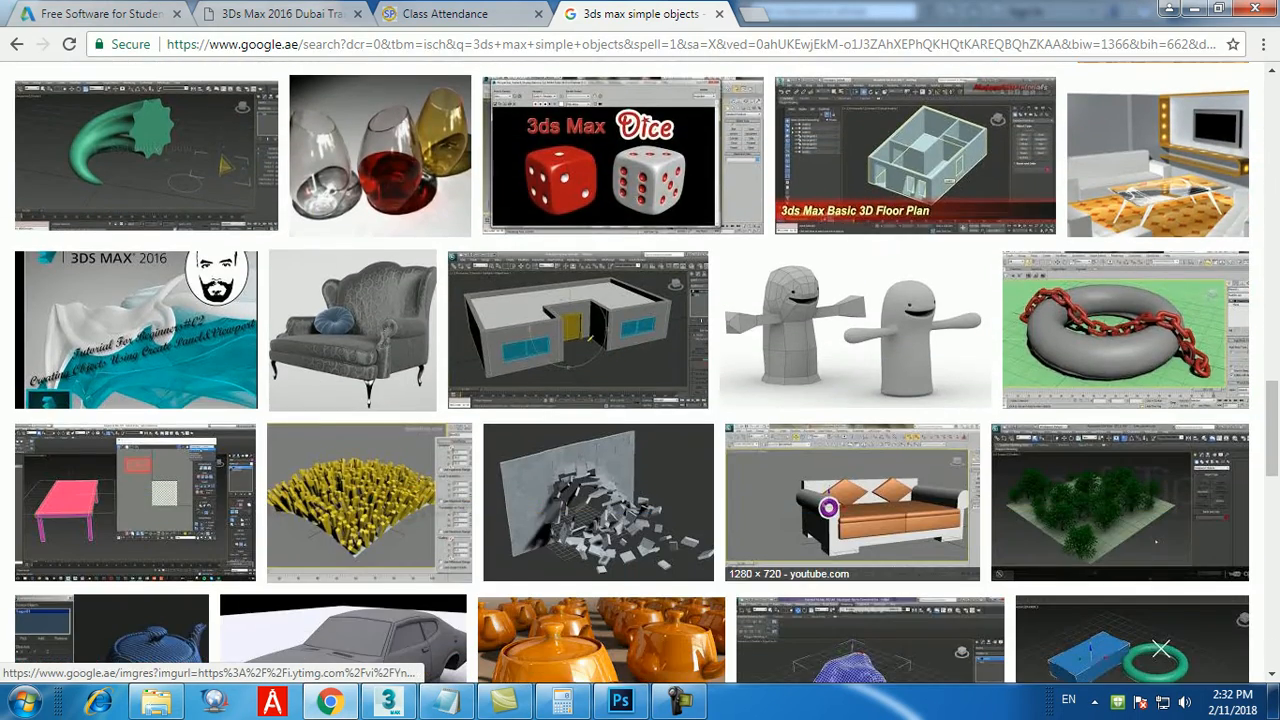
{"action": "scroll", "coordinate": [830, 480], "scroll_direction": "down", "scroll_amount": 5}
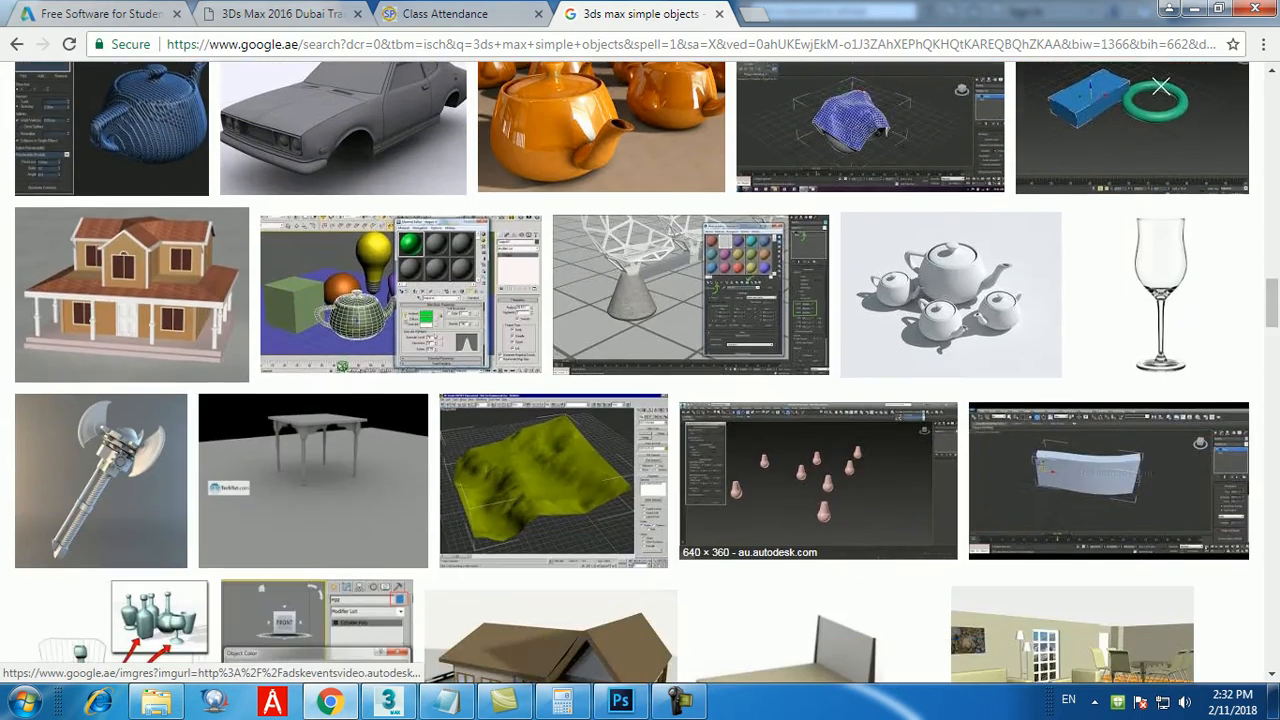
{"action": "scroll", "coordinate": [850, 500], "scroll_direction": "down", "scroll_amount": 3}
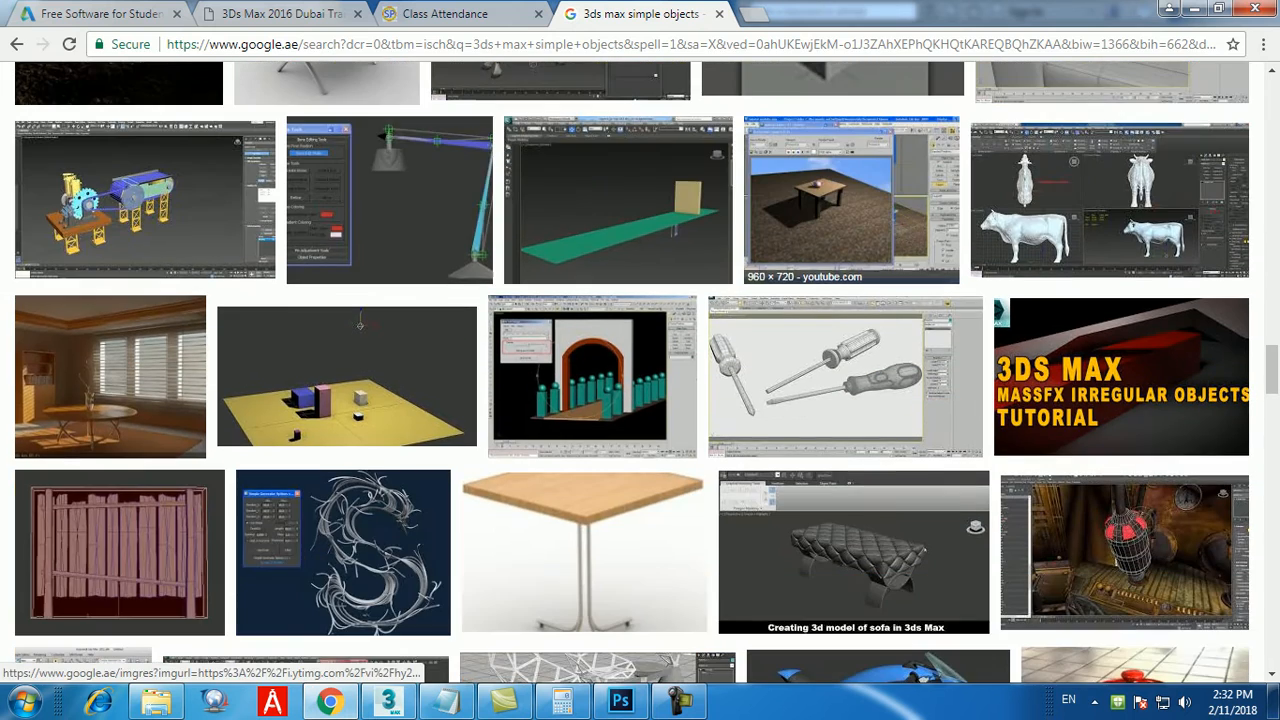
{"action": "scroll", "coordinate": [880, 480], "scroll_direction": "down", "scroll_amount": 7}
{"action": "scroll", "coordinate": [900, 480], "scroll_direction": "down", "scroll_amount": 7}
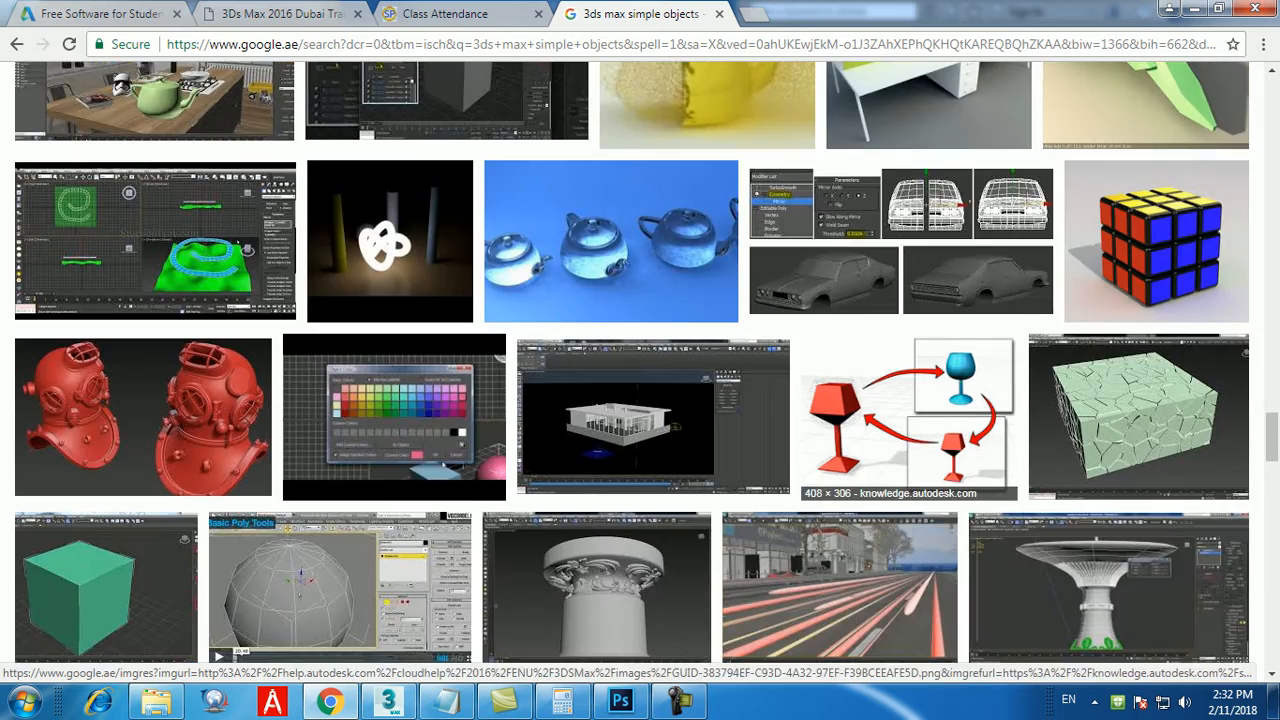
{"action": "scroll", "coordinate": [880, 480], "scroll_direction": "down", "scroll_amount": 3}
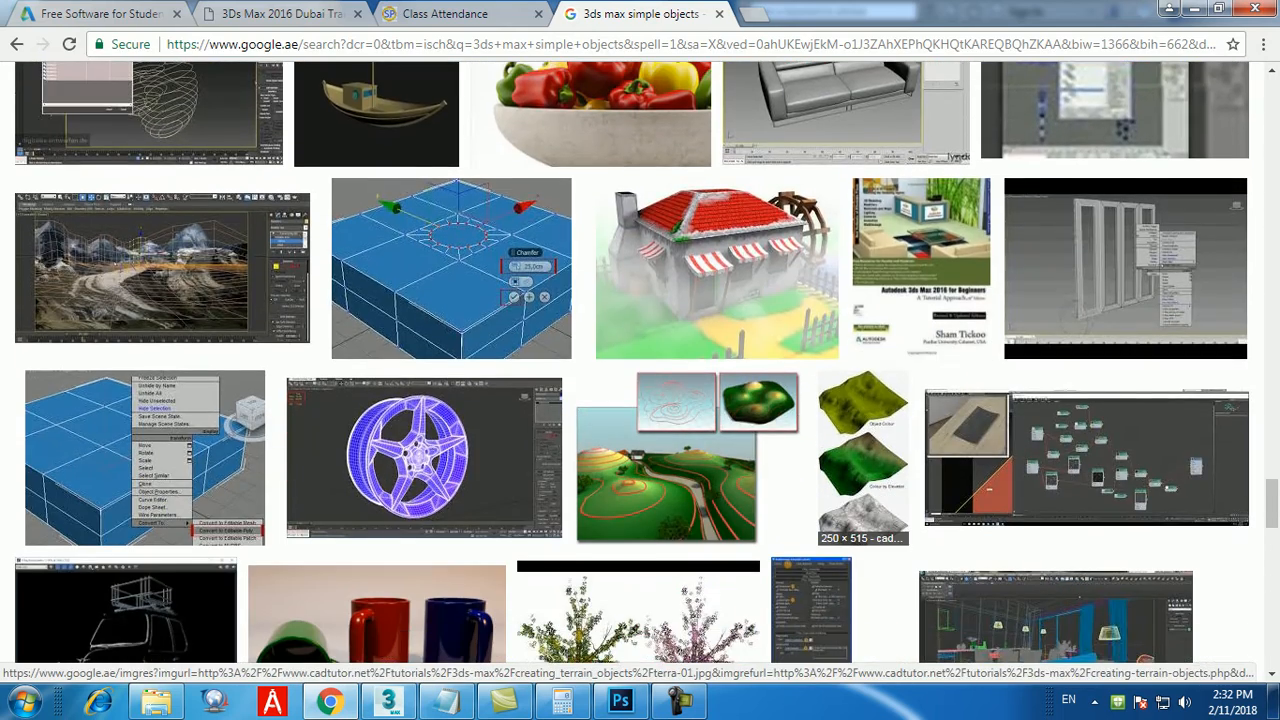
{"action": "scroll", "coordinate": [860, 470], "scroll_direction": "down", "scroll_amount": 4}
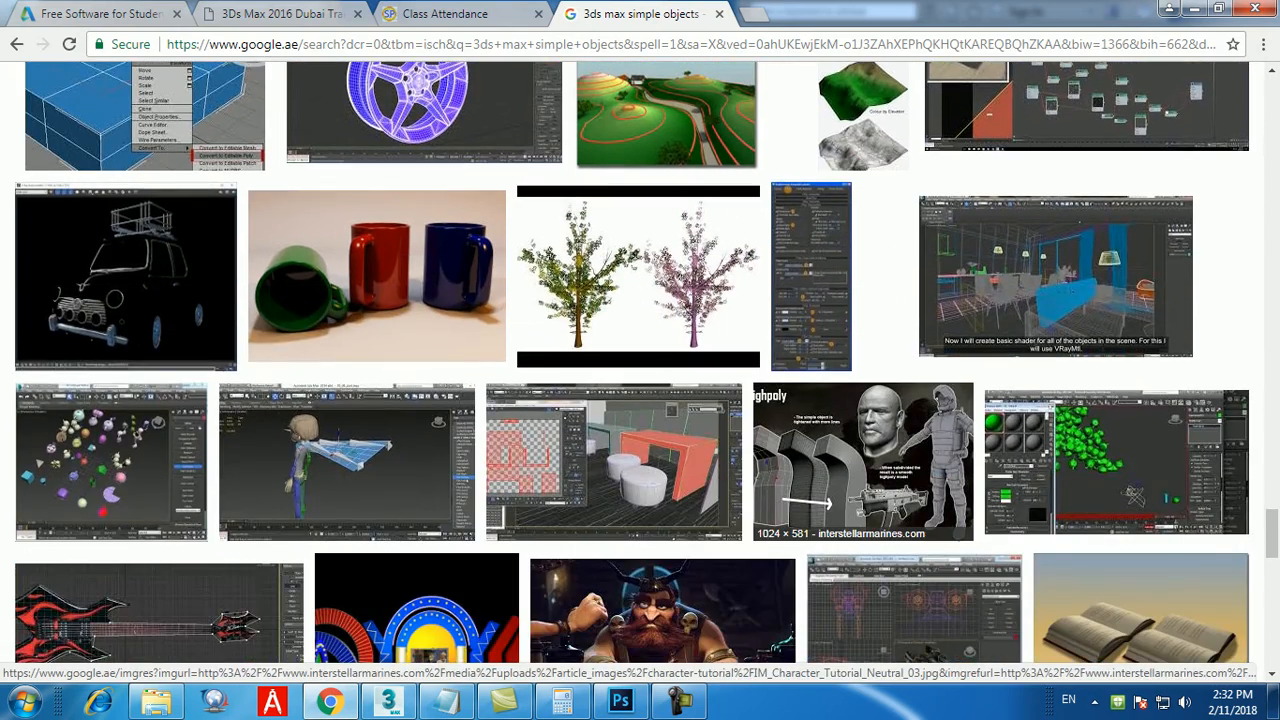
{"action": "scroll", "coordinate": [860, 480], "scroll_direction": "down", "scroll_amount": 7}
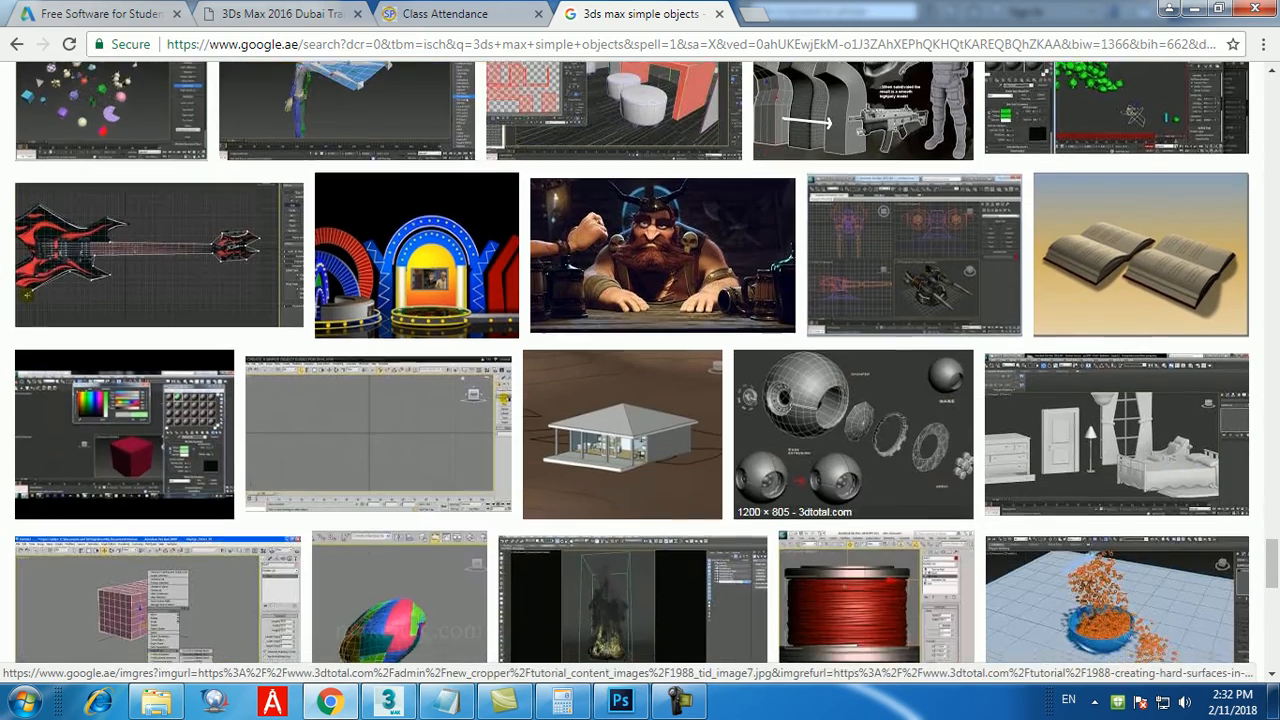
{"action": "scroll", "coordinate": [900, 480], "scroll_direction": "down", "scroll_amount": 3}
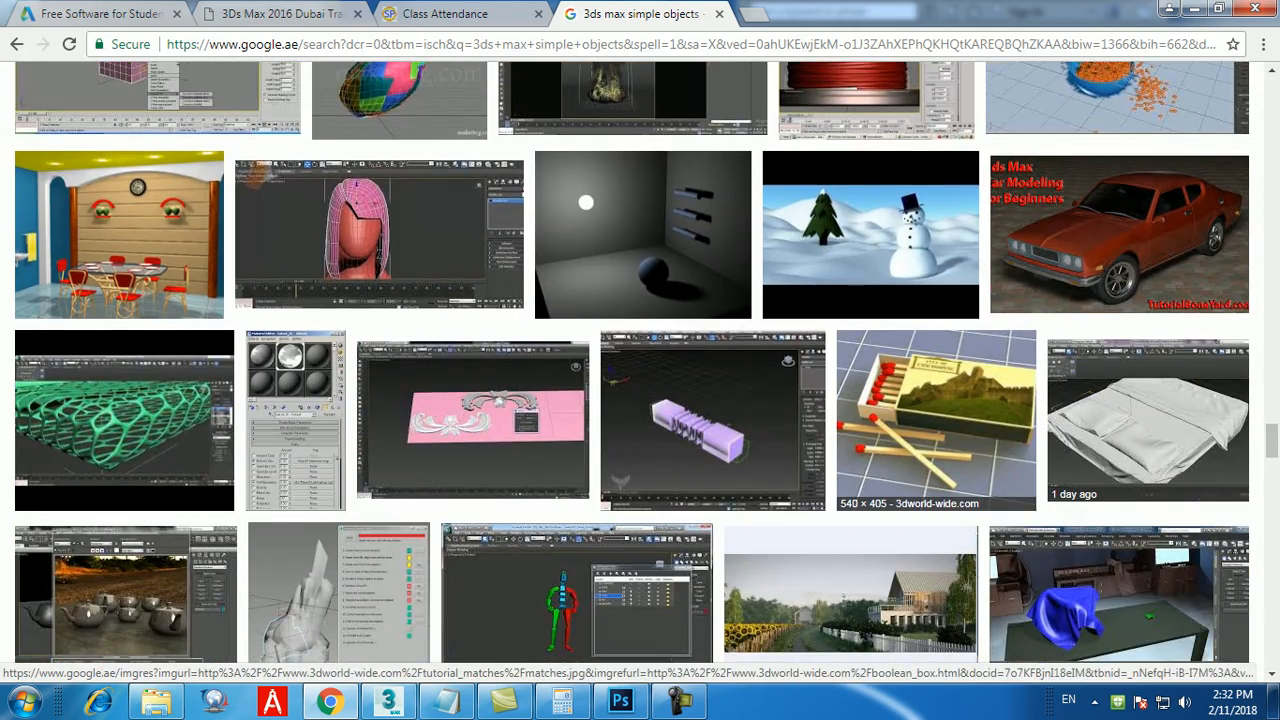
{"action": "scroll", "coordinate": [900, 480], "scroll_direction": "down", "scroll_amount": 3}
{"action": "scroll", "coordinate": [900, 540], "scroll_direction": "down", "scroll_amount": 5}
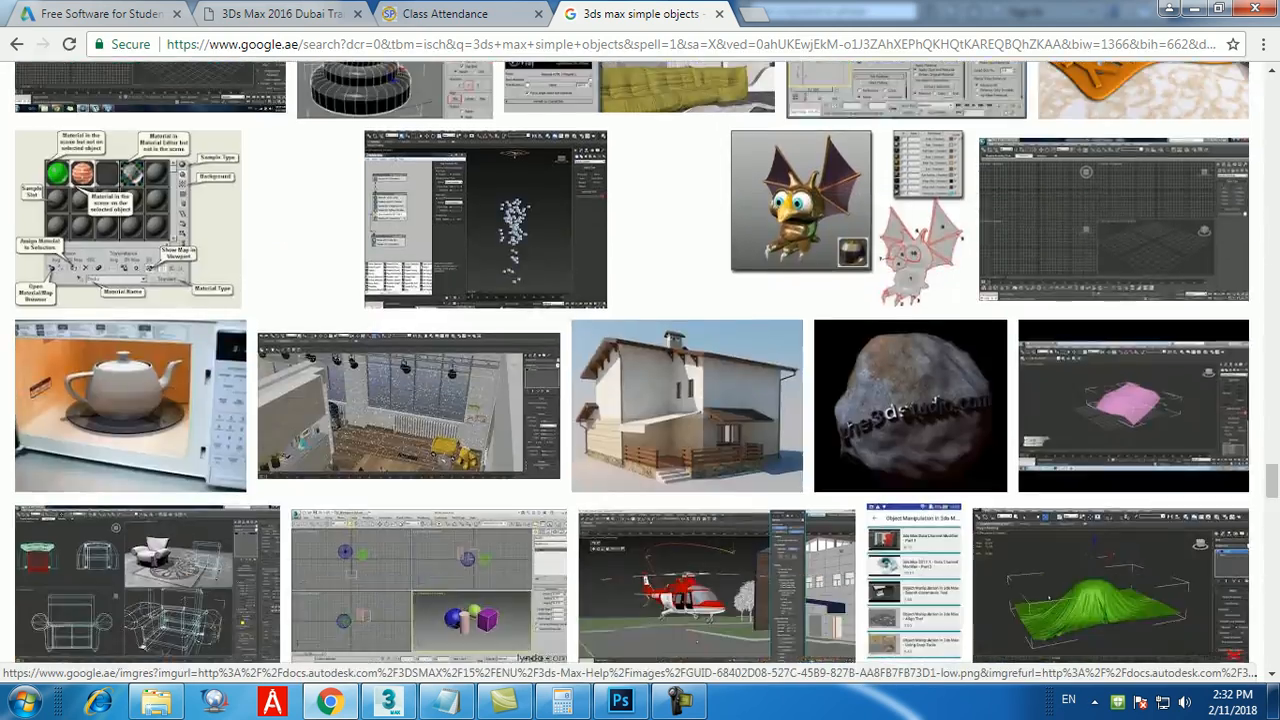
{"action": "scroll", "coordinate": [900, 540], "scroll_direction": "down", "scroll_amount": 5}
{"action": "scroll", "coordinate": [900, 540], "scroll_direction": "down", "scroll_amount": 4}
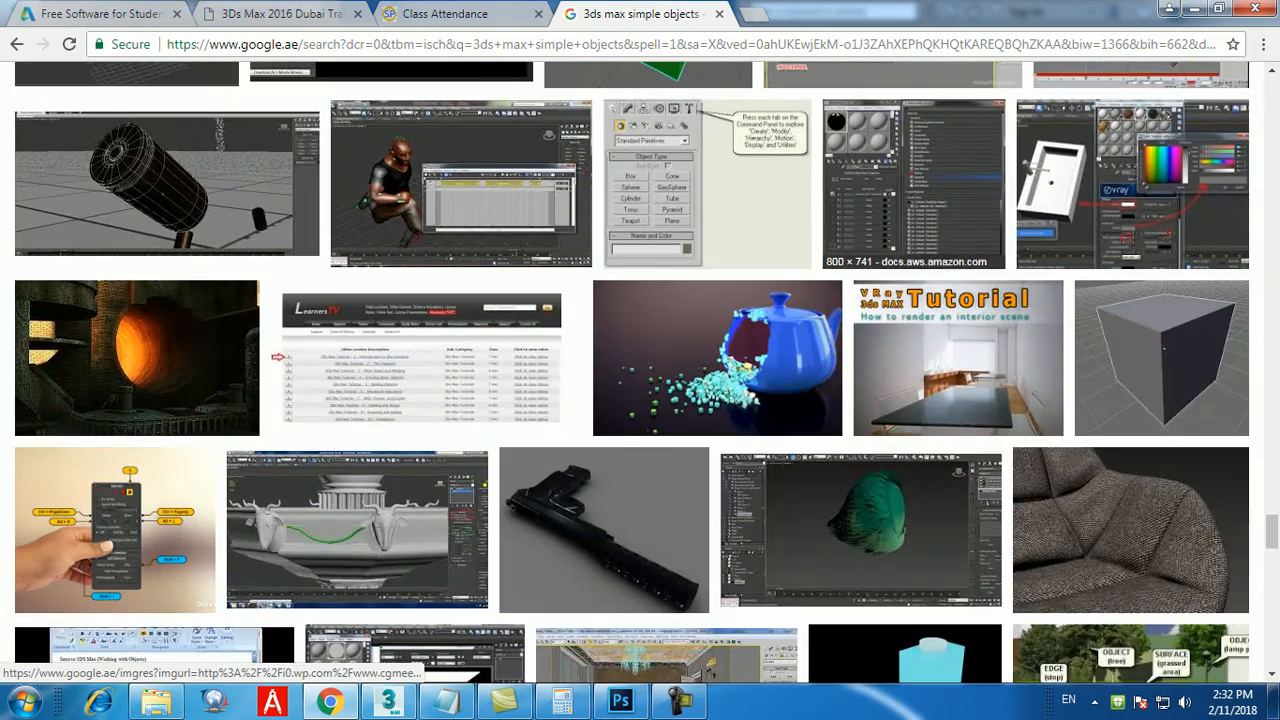
{"action": "scroll", "coordinate": [900, 540], "scroll_direction": "down", "scroll_amount": 5}
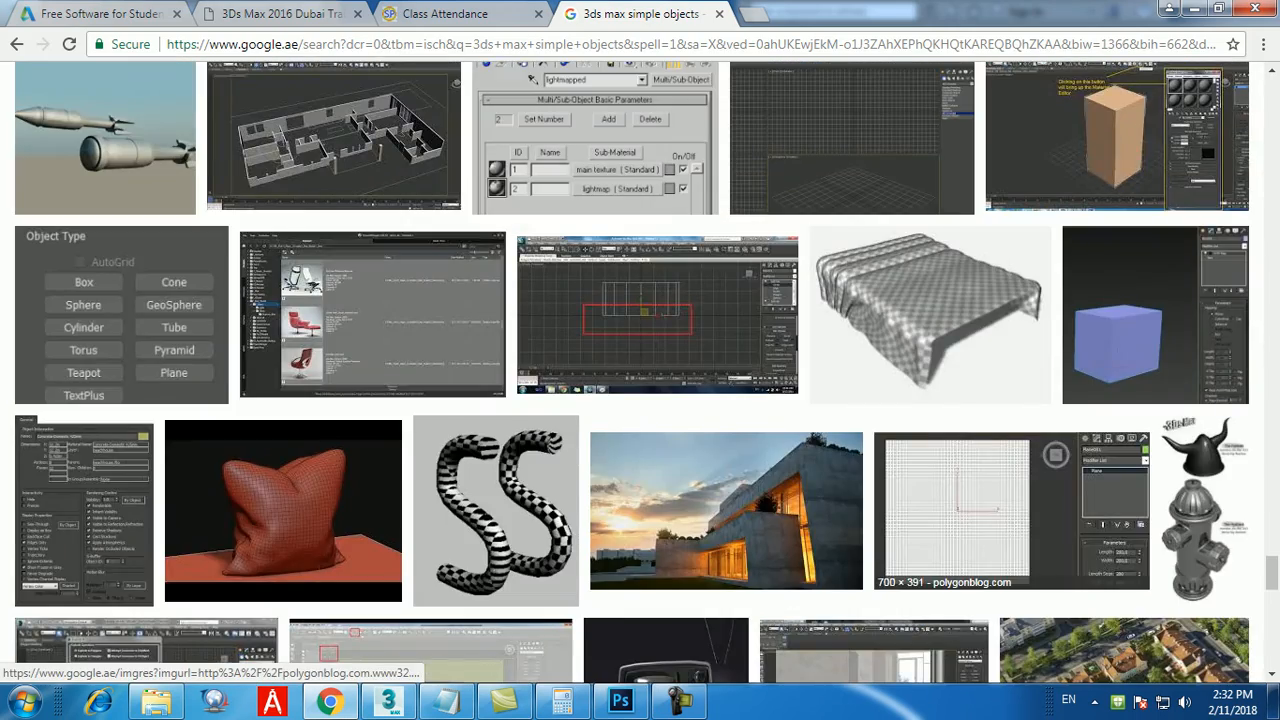
{"action": "scroll", "coordinate": [1070, 495], "scroll_direction": "down", "scroll_amount": 4}
{"action": "scroll", "coordinate": [1070, 495], "scroll_direction": "down", "scroll_amount": 4}
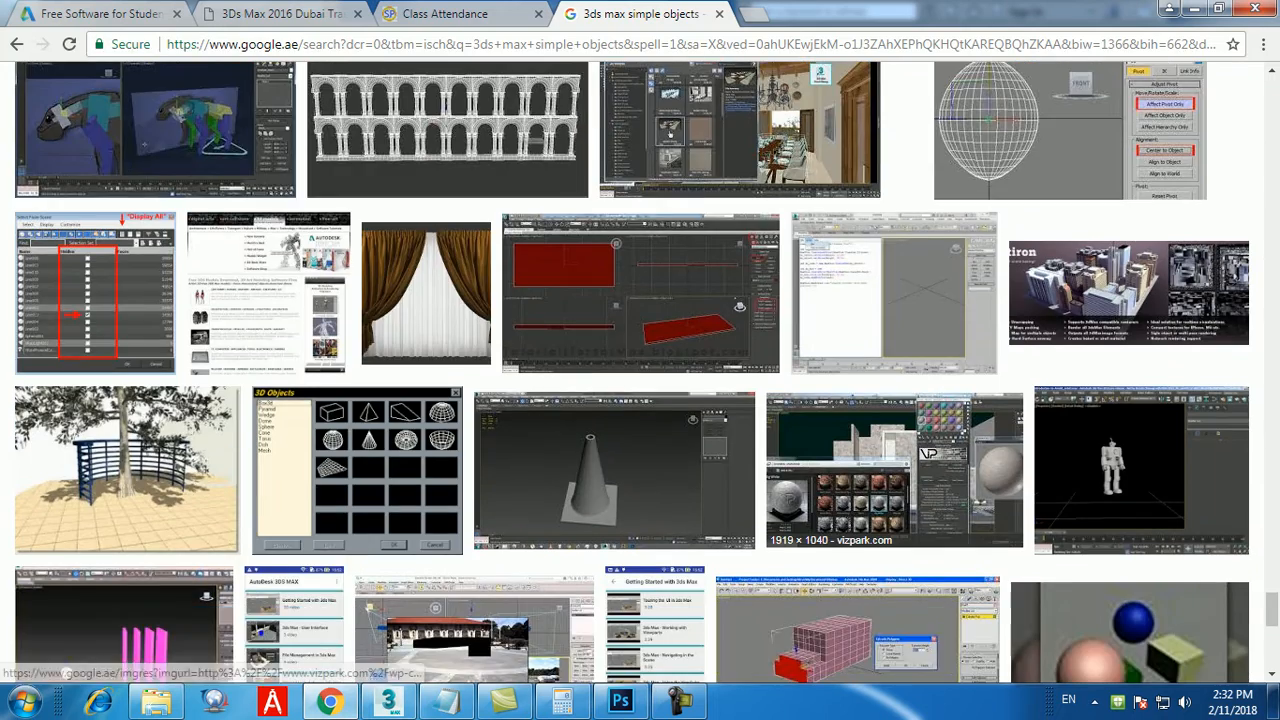
{"action": "scroll", "coordinate": [836, 467], "scroll_direction": "down", "scroll_amount": 4}
{"action": "scroll", "coordinate": [850, 470], "scroll_direction": "down", "scroll_amount": 4}
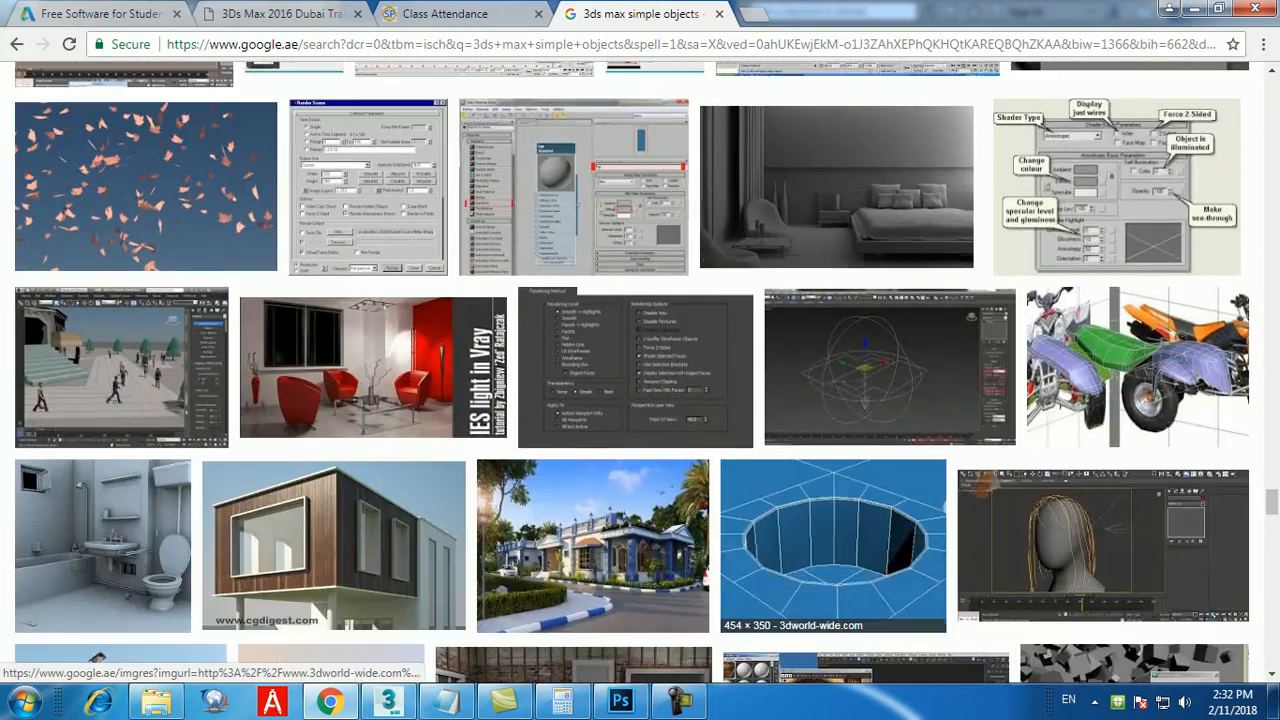
{"action": "scroll", "coordinate": [850, 470], "scroll_direction": "down", "scroll_amount": 5}
{"action": "scroll", "coordinate": [850, 470], "scroll_direction": "down", "scroll_amount": 7}
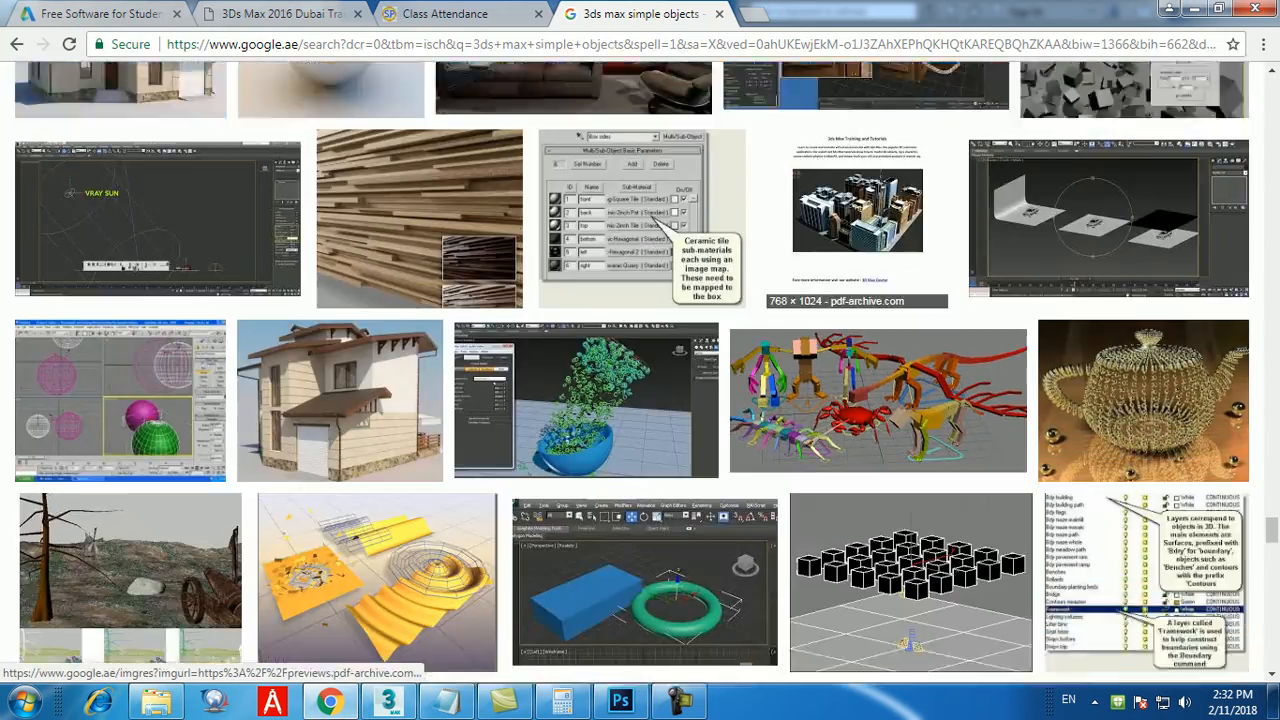
{"action": "scroll", "coordinate": [850, 450], "scroll_direction": "down", "scroll_amount": 10}
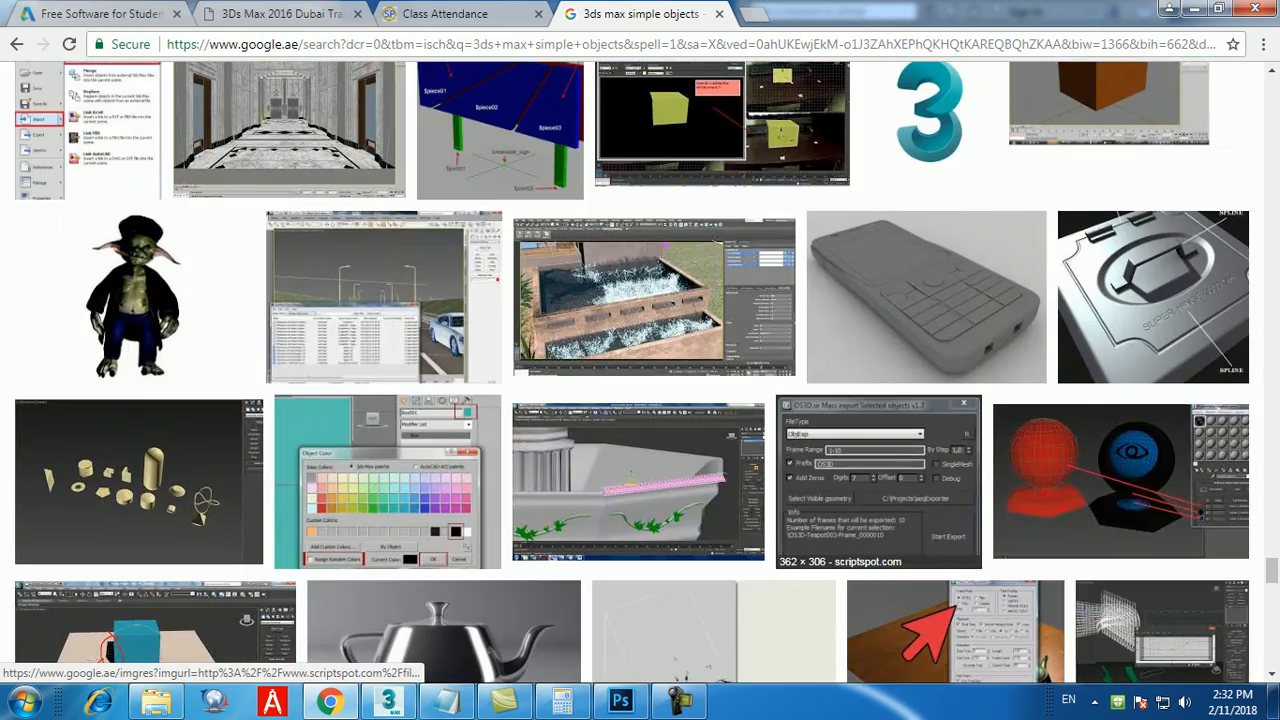
{"action": "scroll", "coordinate": [850, 450], "scroll_direction": "down", "scroll_amount": 6}
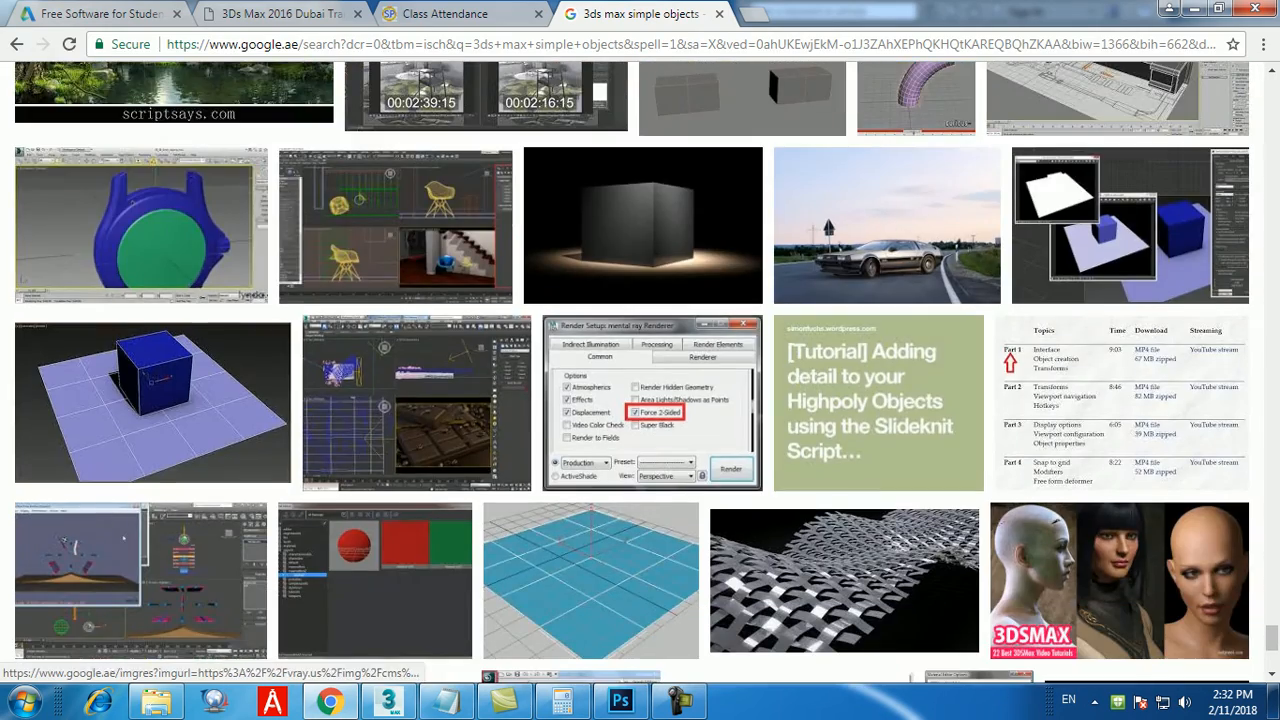
{"action": "scroll", "coordinate": [640, 370], "scroll_direction": "down", "scroll_amount": 4}
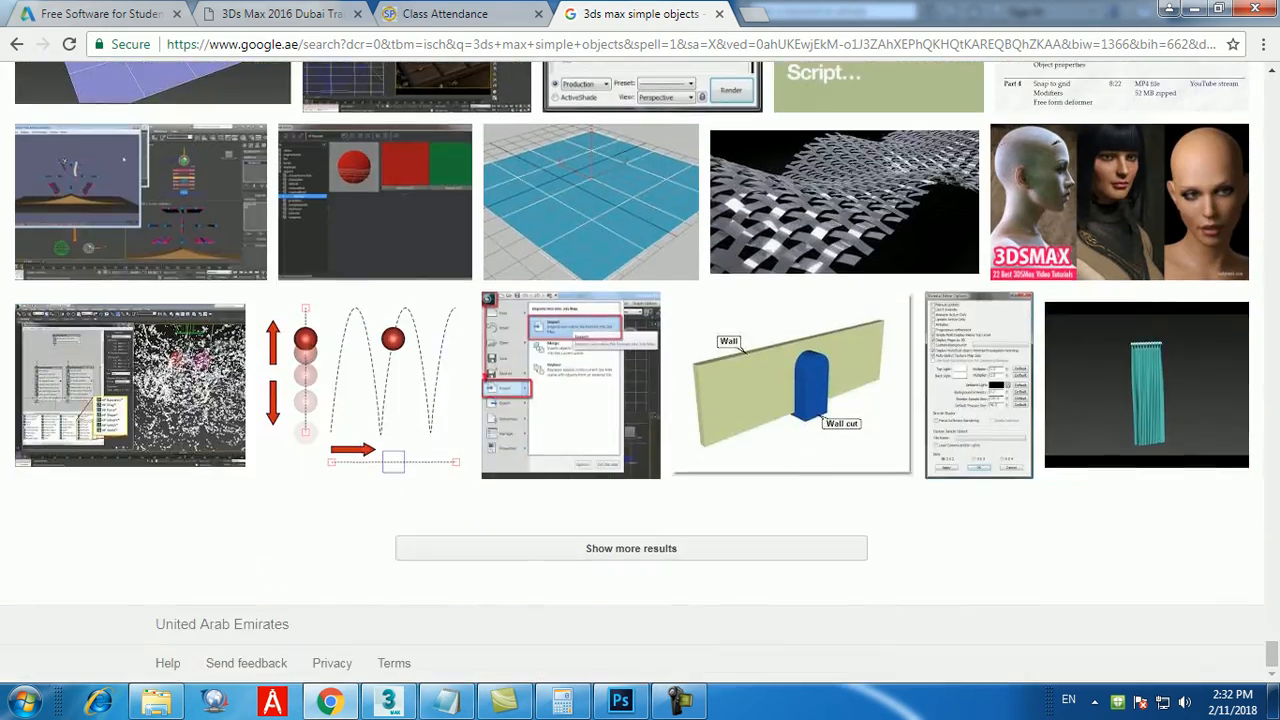
Refine the image search to "3ds max simple objects furnitures".
{"action": "left_click_drag", "start_coordinate": [1272, 654], "coordinate": [1272, 88]}
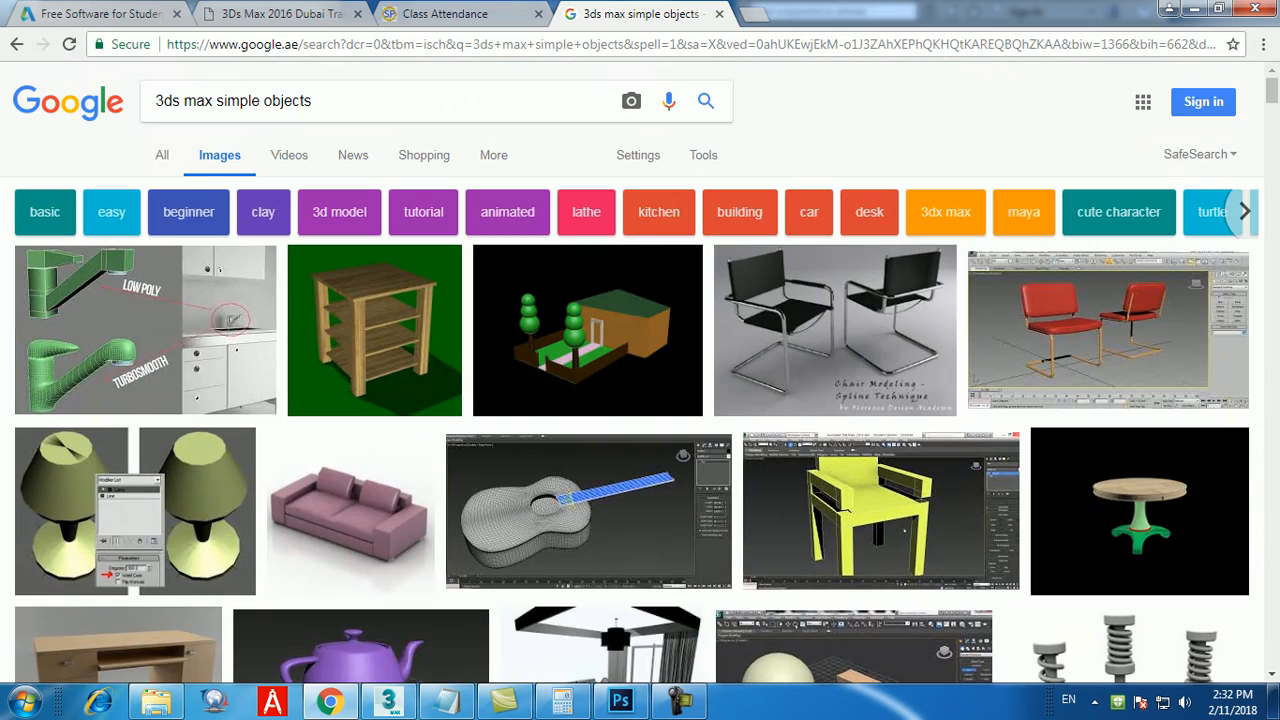
{"action": "left_click", "coordinate": [318, 101]}
{"action": "type", "text": "furnitures"}
{"action": "key", "text": "Return"}
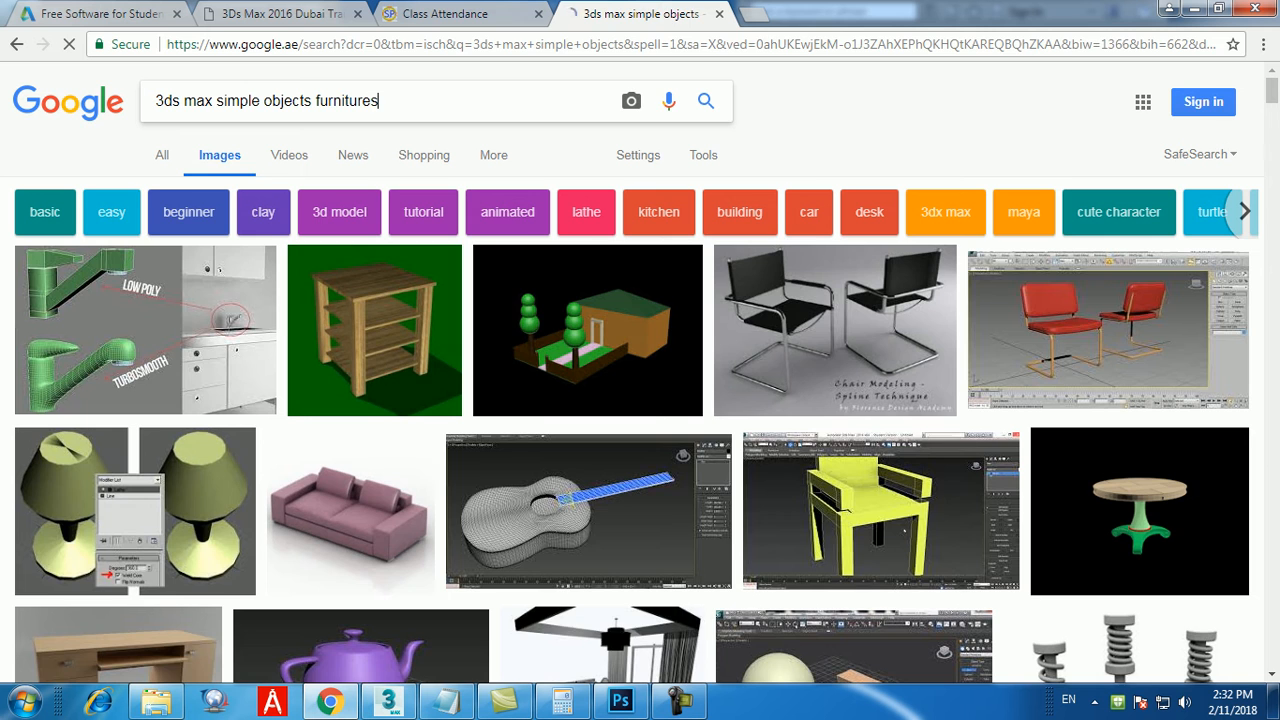
Open the 3D-Sphere interior furniture image at full size and save it to the Desktop as pic6.jpg.
{"action": "left_click", "coordinate": [130, 330]}
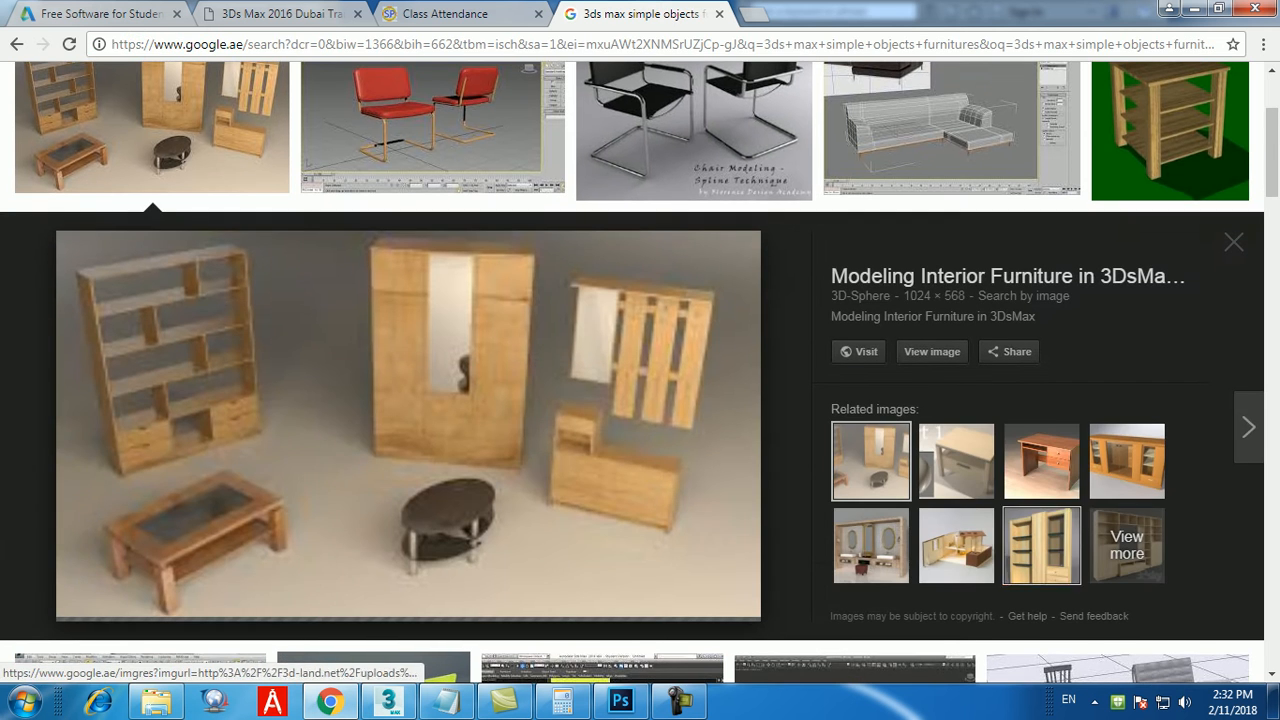
{"action": "left_click", "coordinate": [932, 351]}
{"action": "right_click", "coordinate": [698, 265]}
{"action": "left_click", "coordinate": [762, 301]}
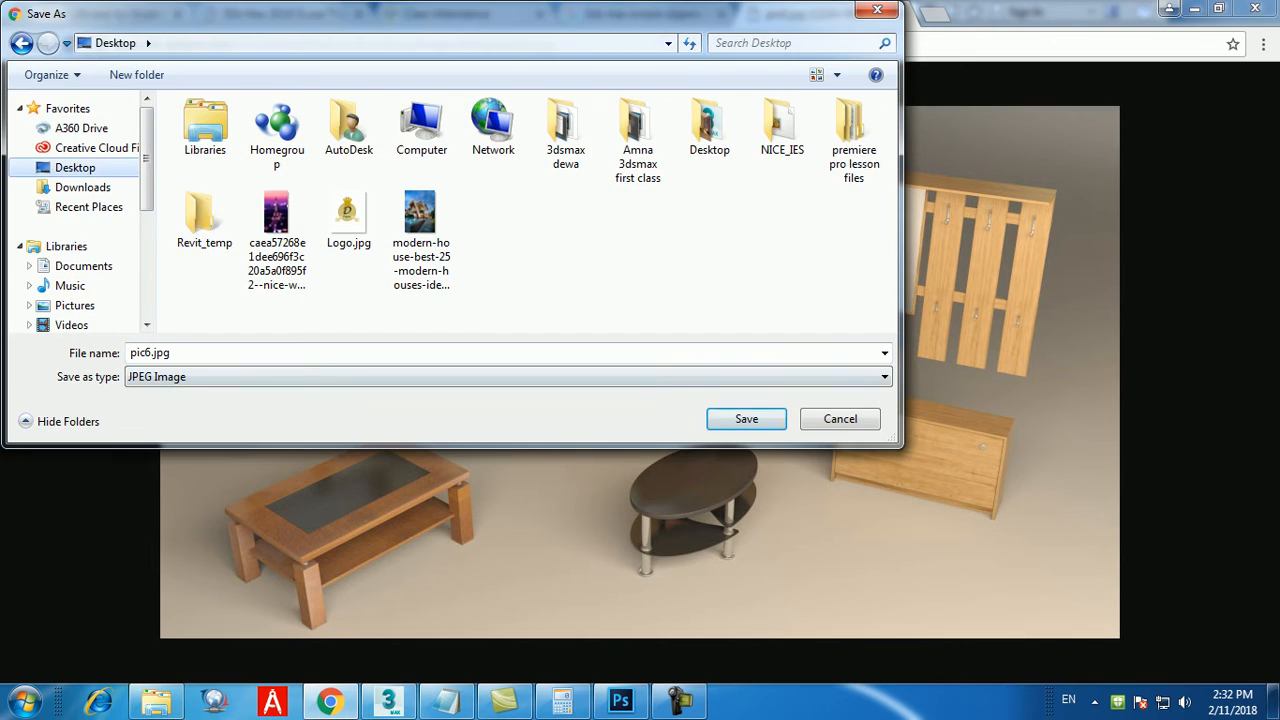
{"action": "left_click", "coordinate": [746, 418]}
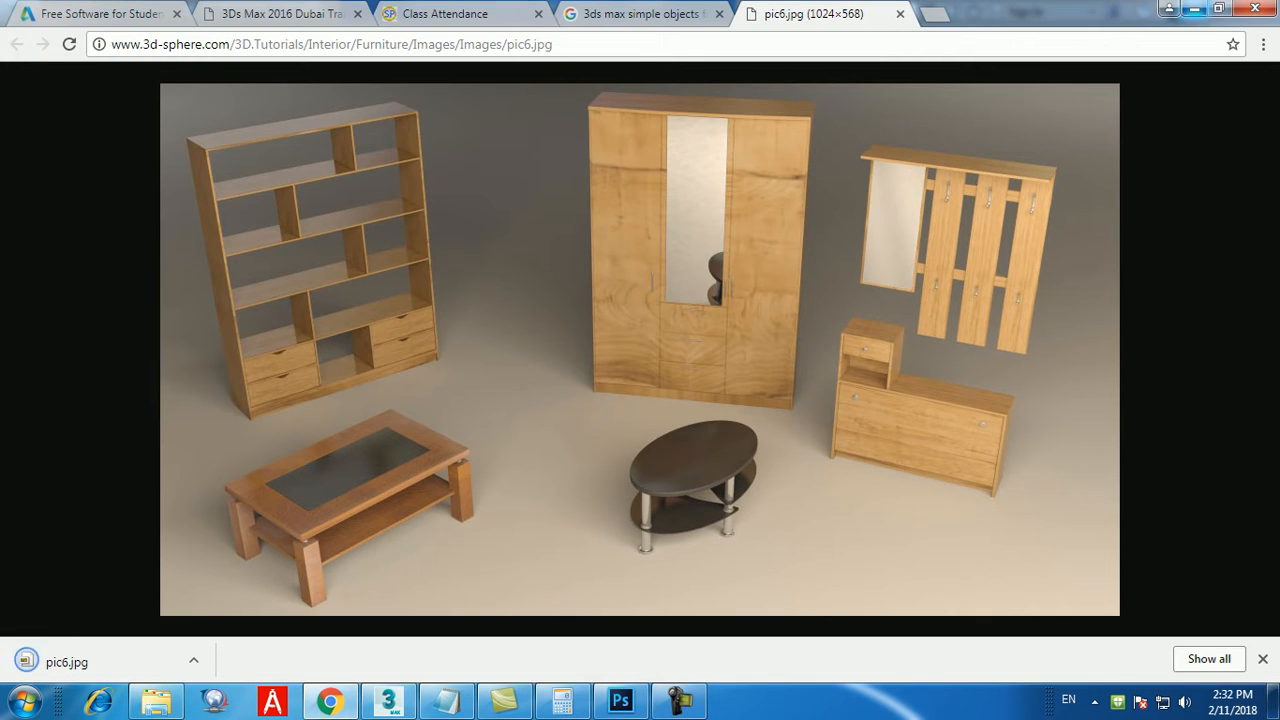
Minimize the browser and open pic6.jpg from the Desktop in Windows Photo Viewer.
{"action": "left_click", "coordinate": [1193, 8]}
{"action": "left_click", "coordinate": [1193, 8]}
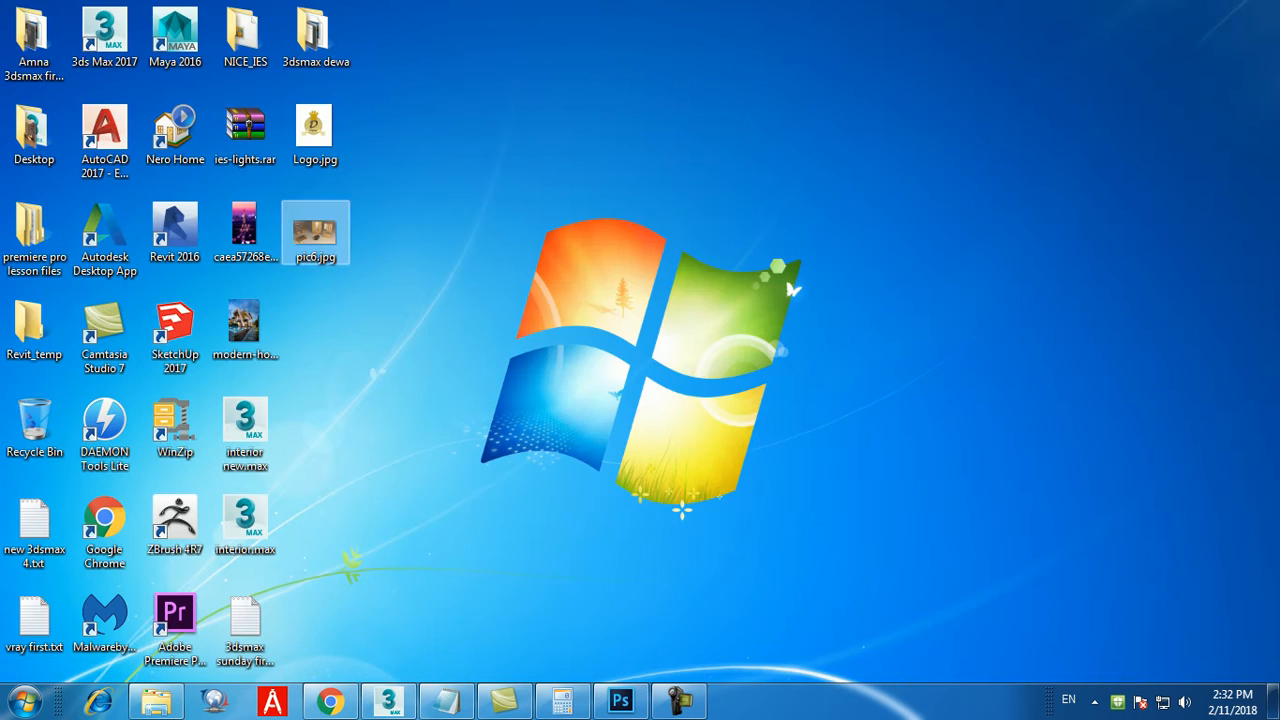
{"action": "right_click", "coordinate": [305, 232]}
{"action": "left_click", "coordinate": [335, 169]}
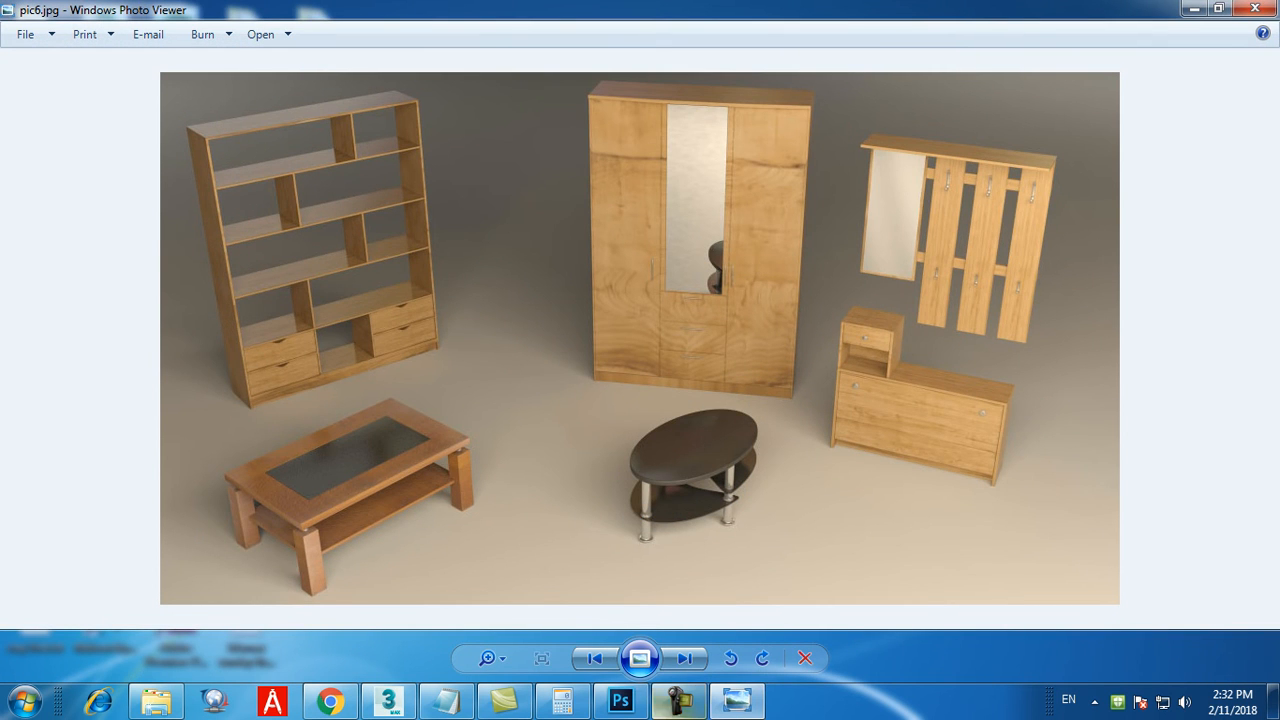
Switch to the class notes in Notepad and add "9. Edit poly ---> use with 3d objects only" below the Bend line.
{"action": "left_click", "coordinate": [388, 700]}
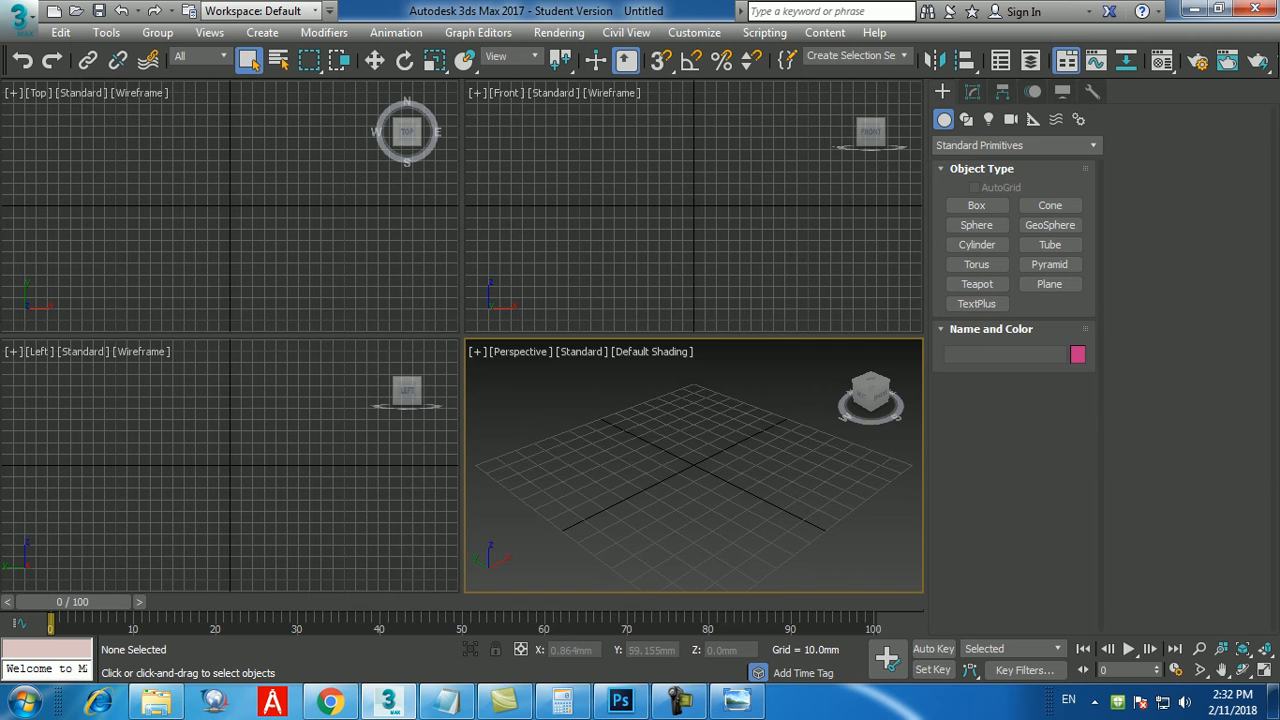
{"action": "left_click", "coordinate": [446, 700]}
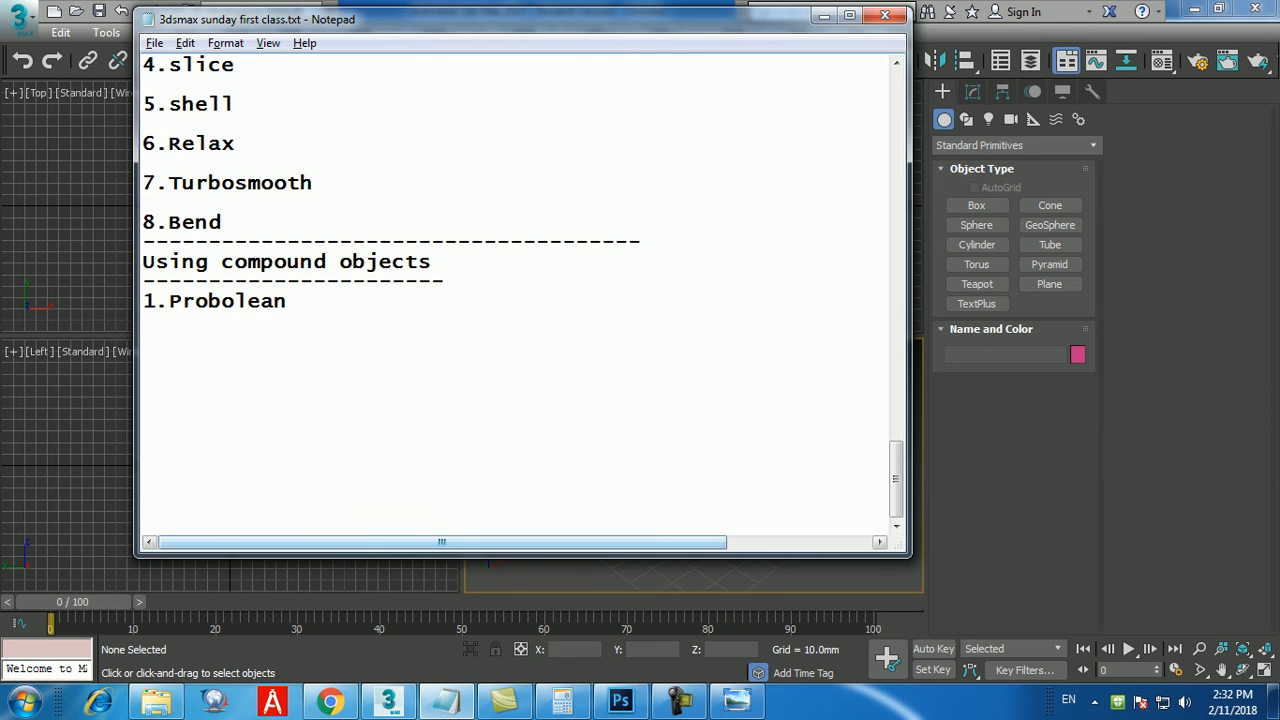
{"action": "scroll", "coordinate": [520, 300], "scroll_direction": "up", "scroll_amount": 1}
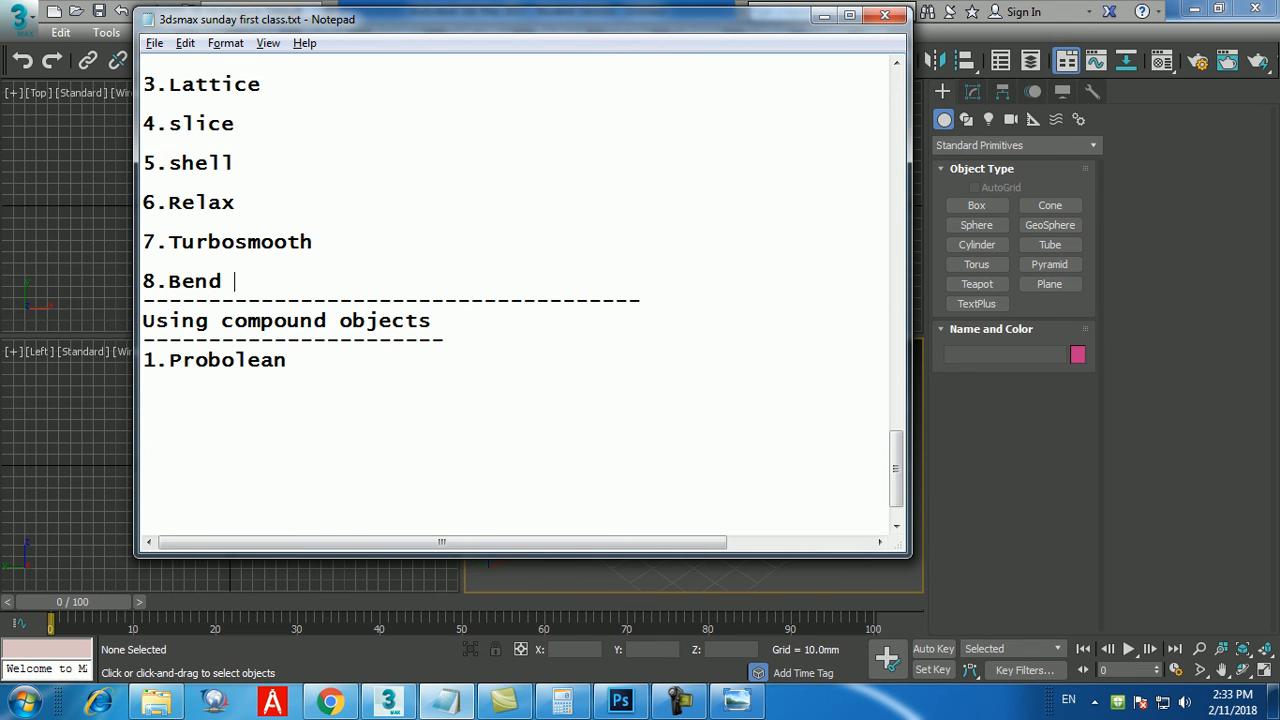
{"action": "key", "text": "Return"}
{"action": "type", "text": "9"}
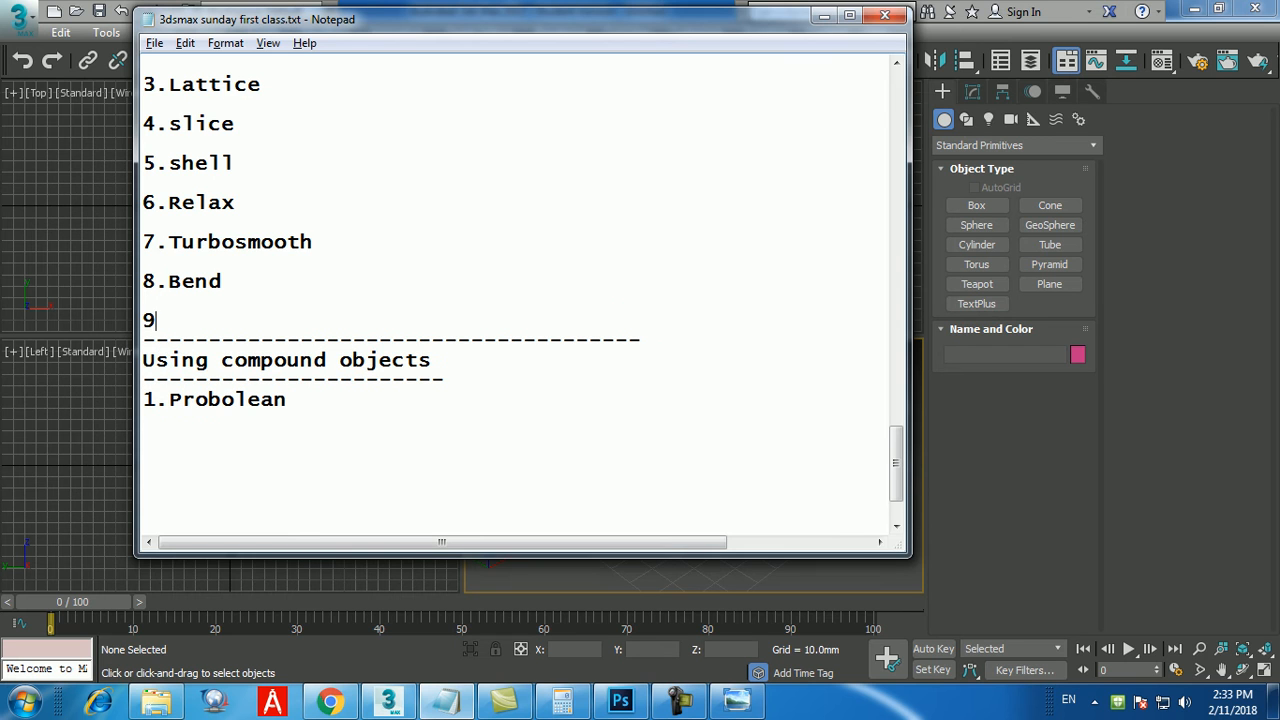
{"action": "type", "text": ". Edit poly"}
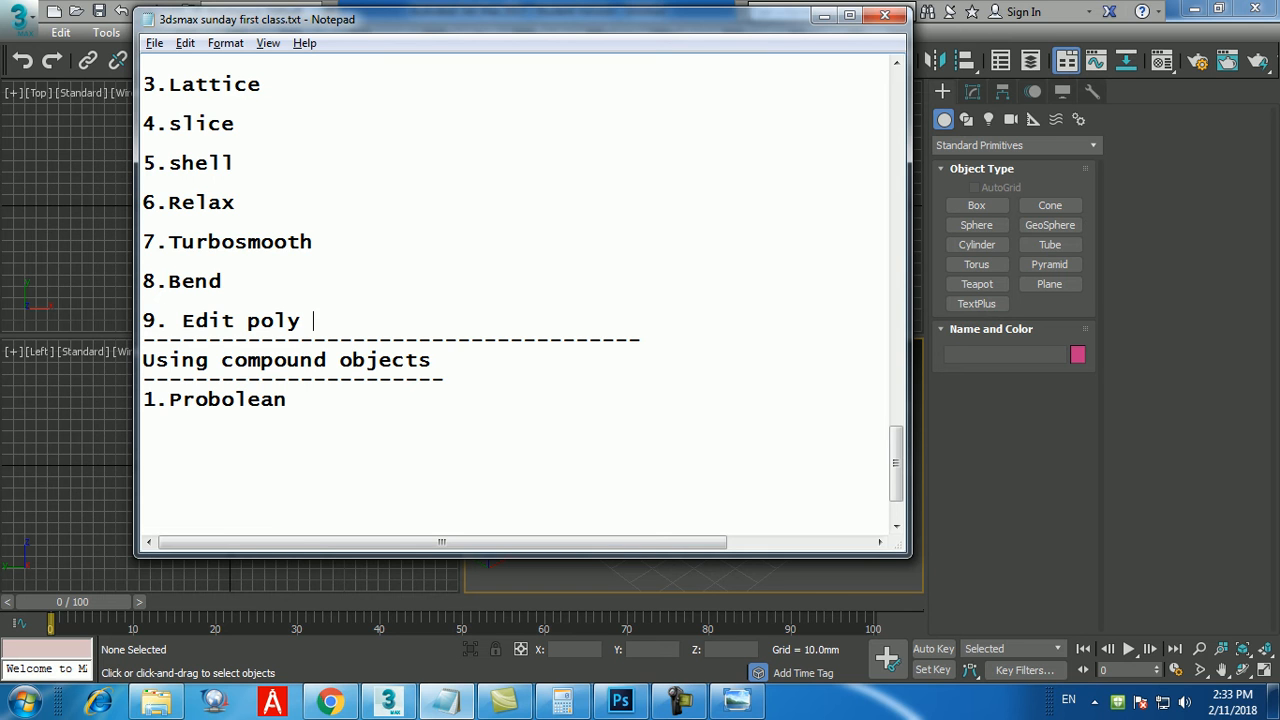
{"action": "type", "text": " ---> use with 3d "}
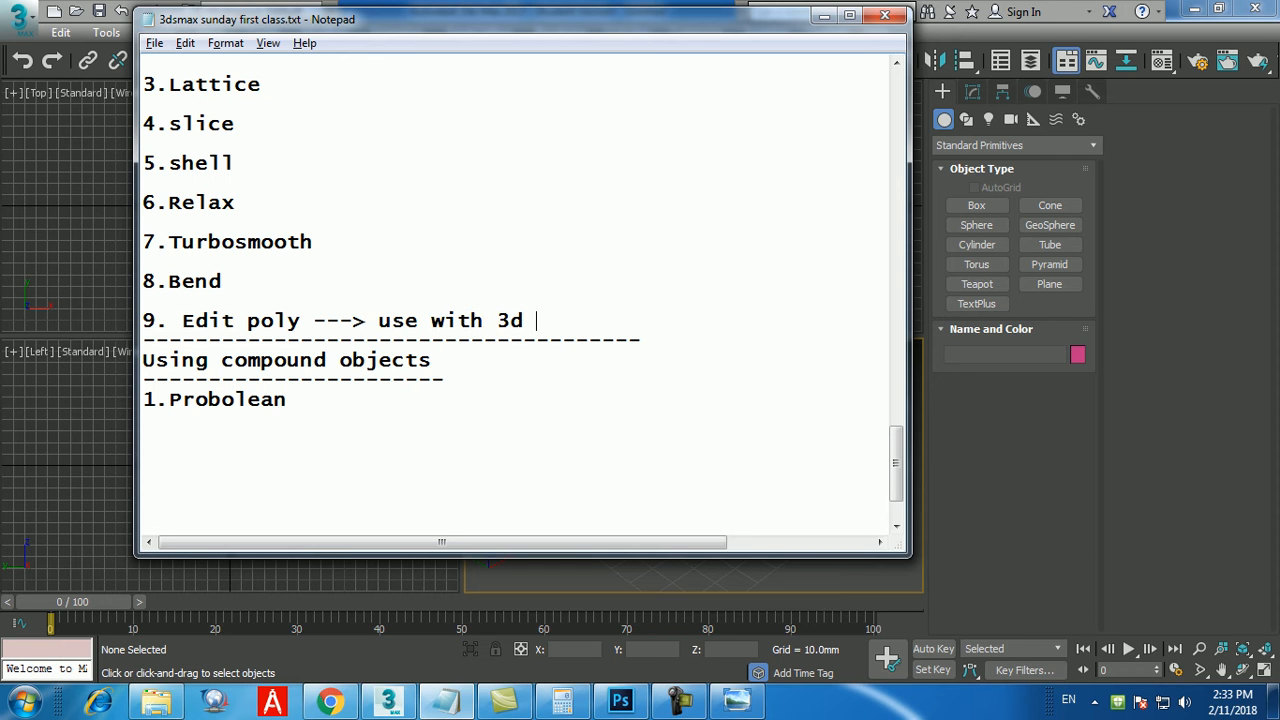
{"action": "type", "text": "objects onl"}
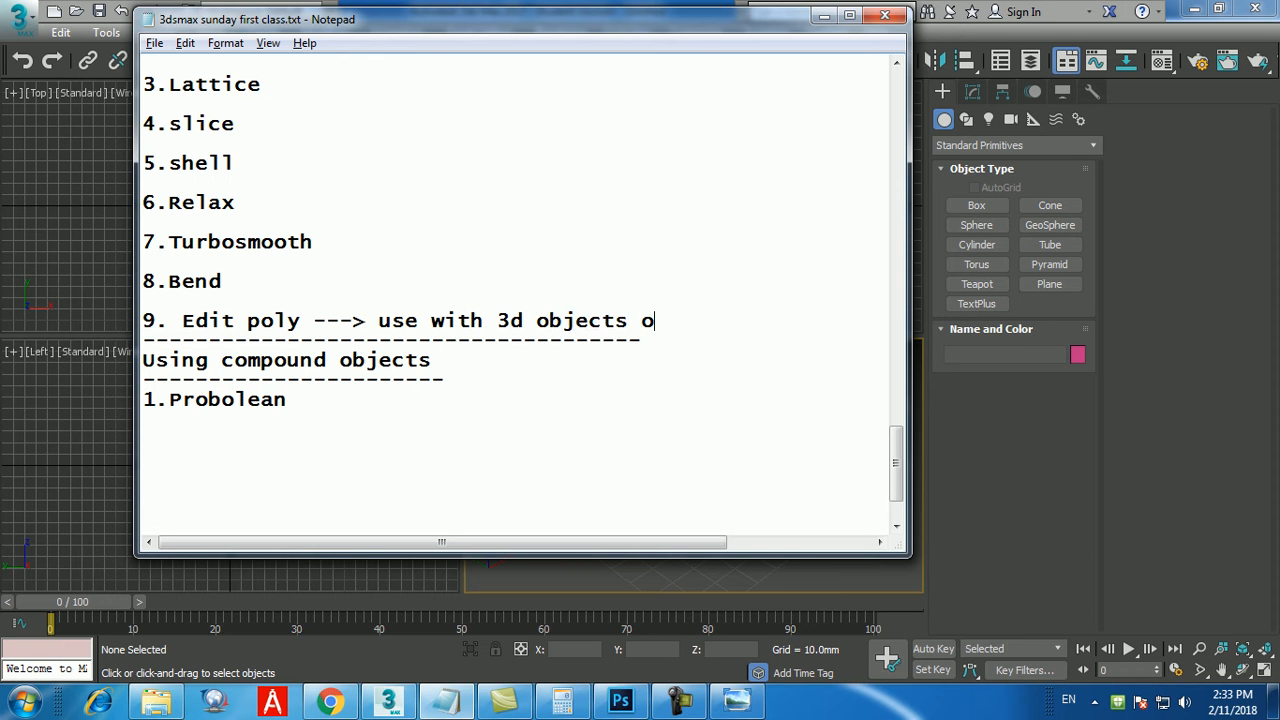
{"action": "key", "text": "BackSpace"}
{"action": "type", "text": "nly"}
Add the line "1.Vertex 2. Edge 3. Border 4. Polygon 5. Element" below the Edit poly note.
{"action": "key", "text": "Return"}
{"action": "key", "text": "Return"}
{"action": "key", "text": "Return"}
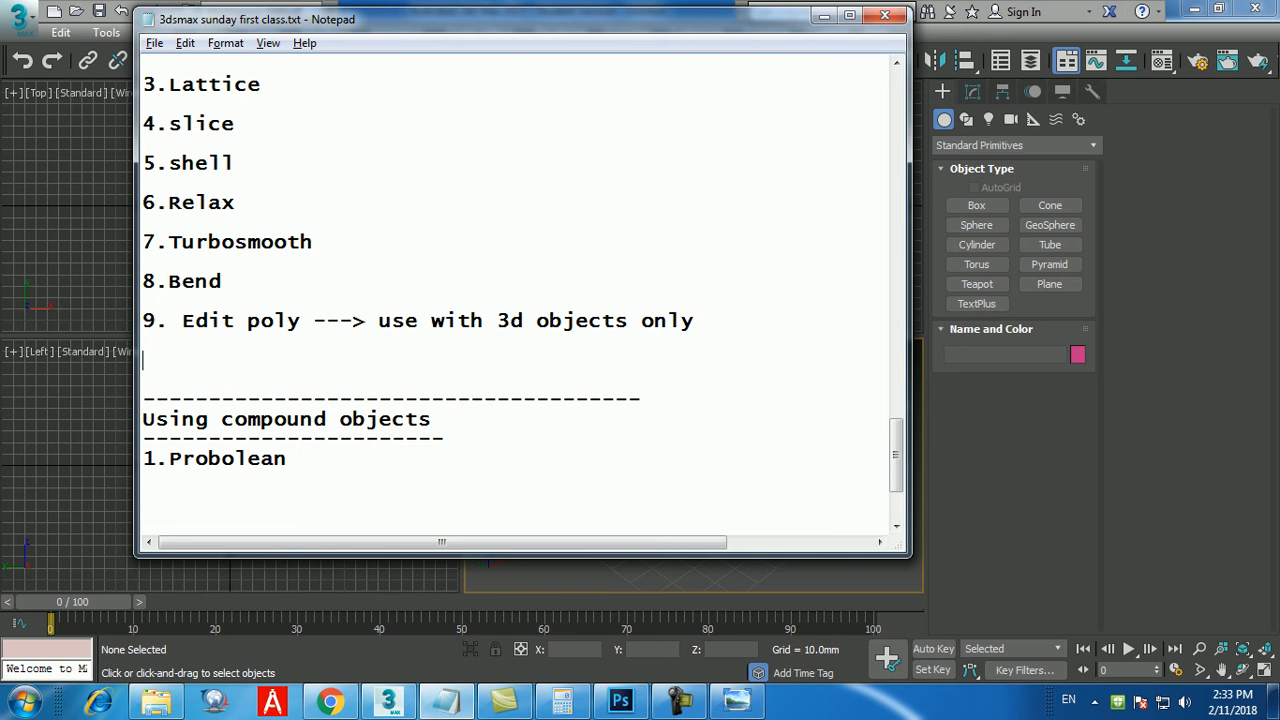
{"action": "type", "text": "1.Vertex 2. Edge 3. Border 4. Polygon 5"}
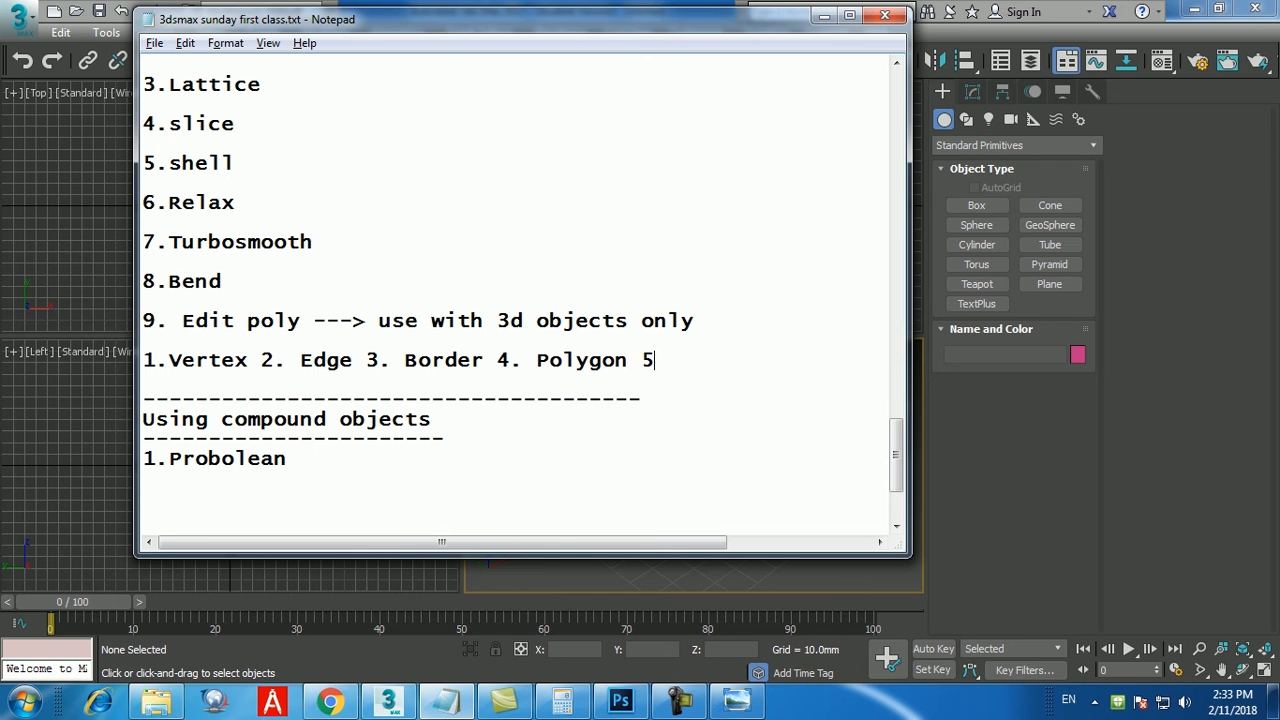
{"action": "type", "text": ". Element"}
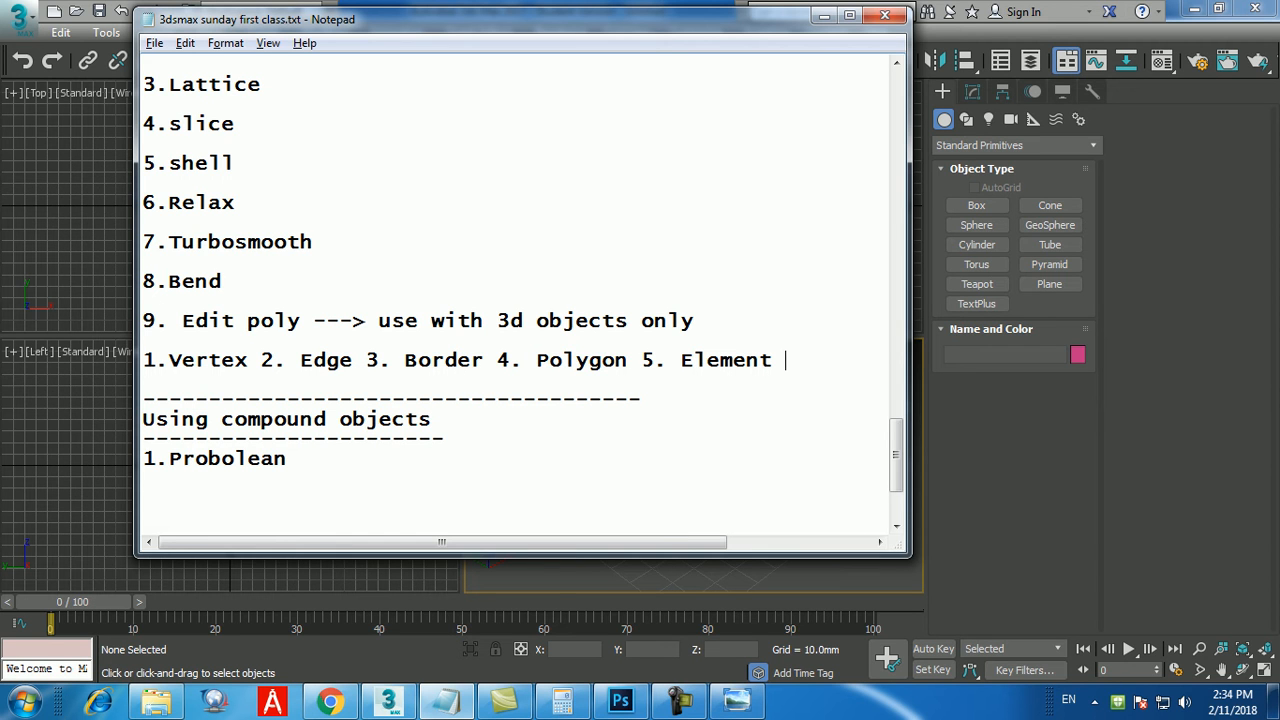
Highlight "Edit poly" in the notes, then examine the bookshelf enlarged in the pic6.jpg reference image.
{"action": "left_click_drag", "start_coordinate": [182, 321], "coordinate": [301, 321]}
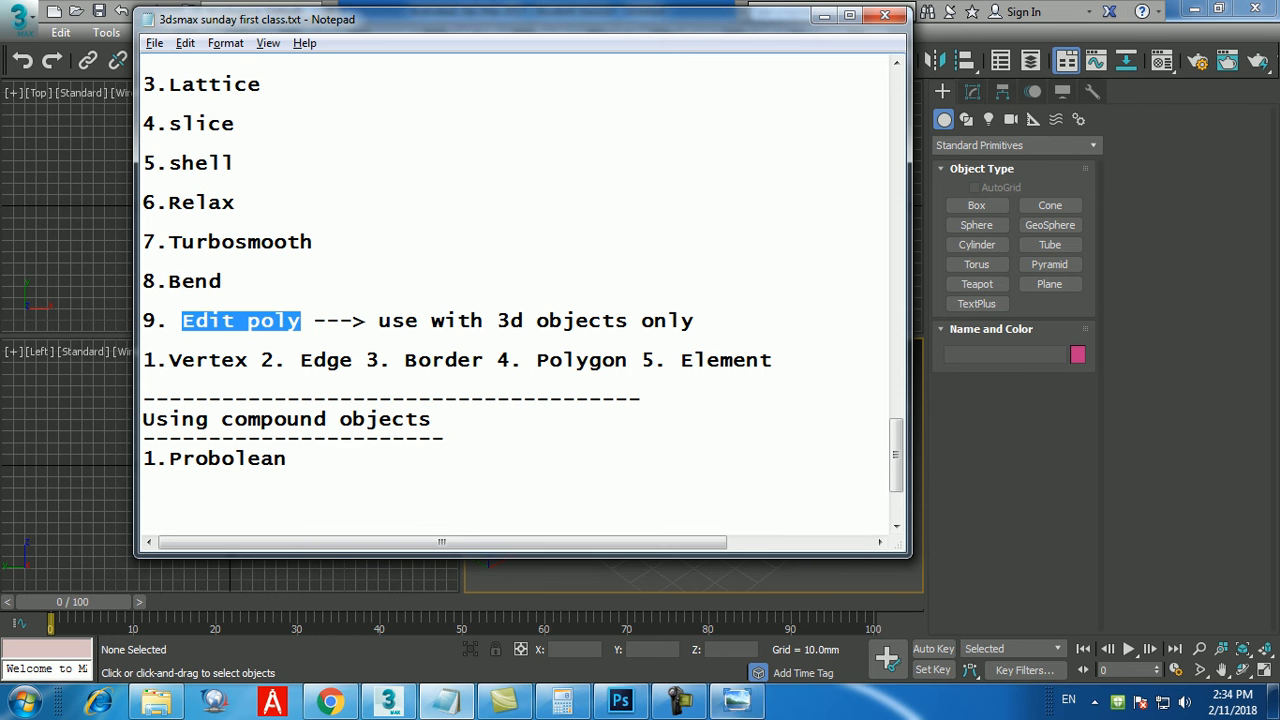
{"action": "left_click", "coordinate": [737, 702]}
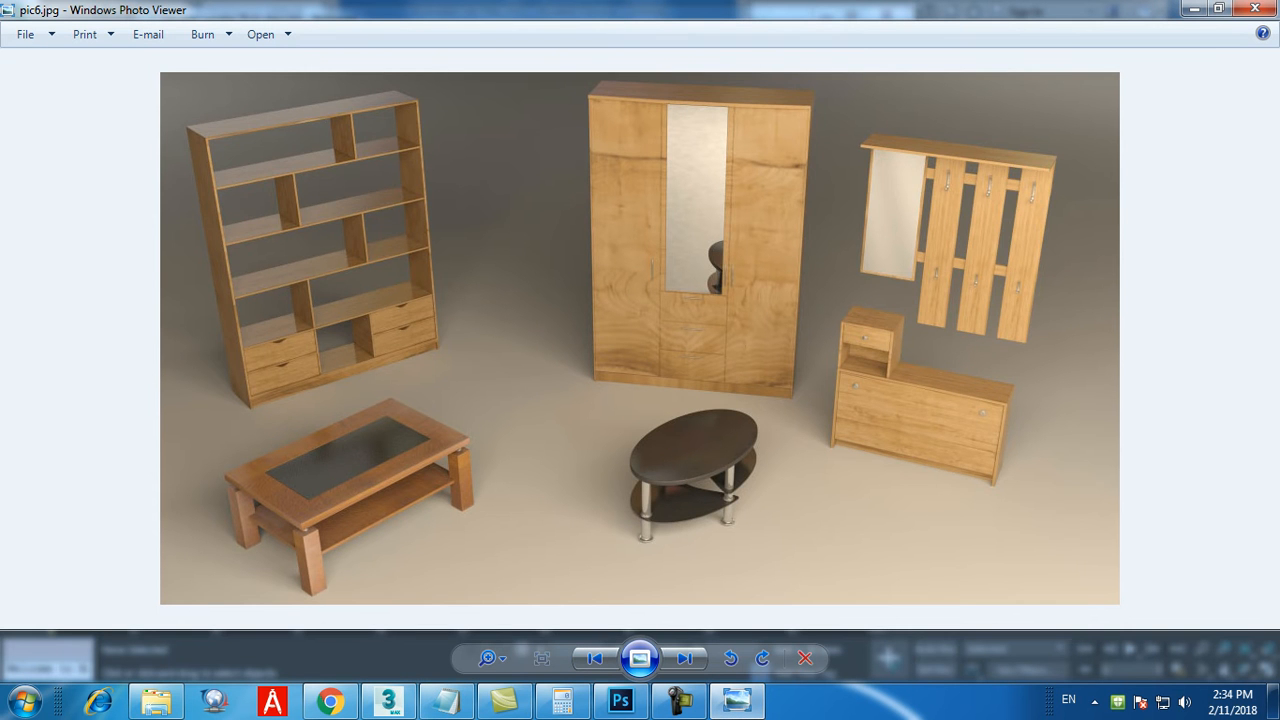
{"action": "scroll", "coordinate": [521, 121], "scroll_direction": "up", "scroll_amount": 3}
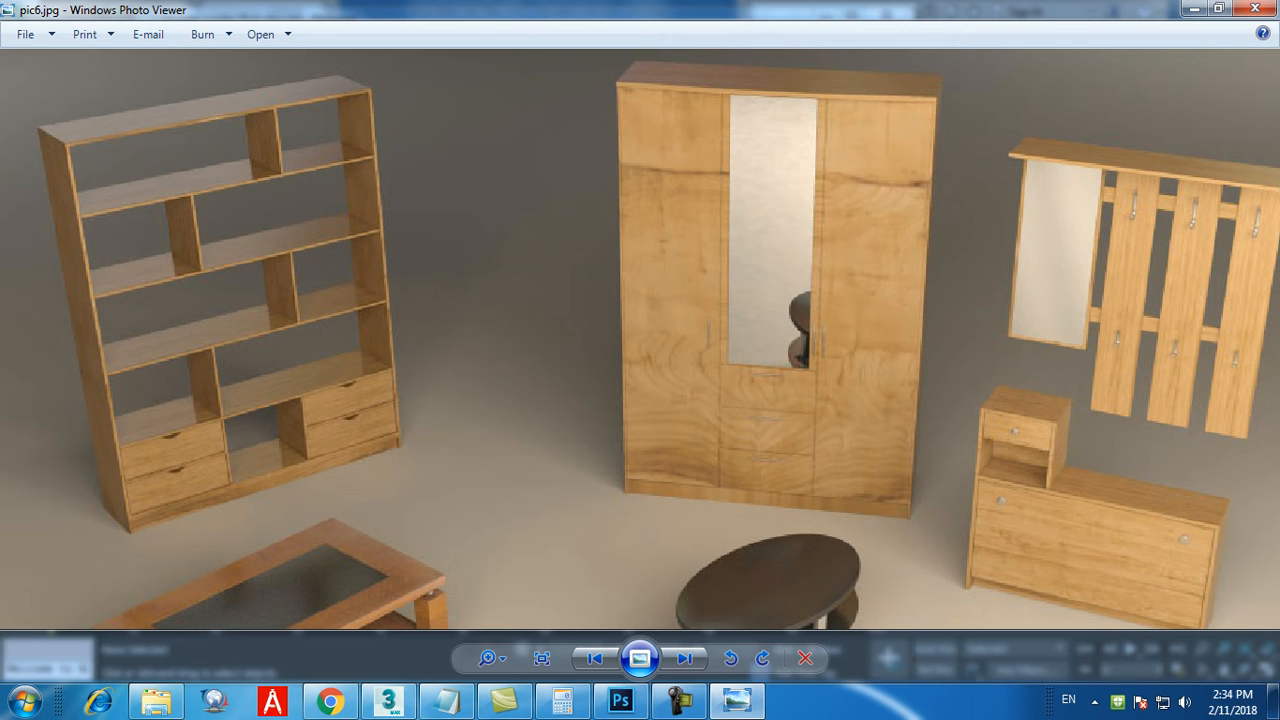
Switch to 3ds Max and create a box at the origin with length 400 mm, width 1600 mm and height 1600 mm in the maximized Perspective view.
{"action": "left_click", "coordinate": [389, 701]}
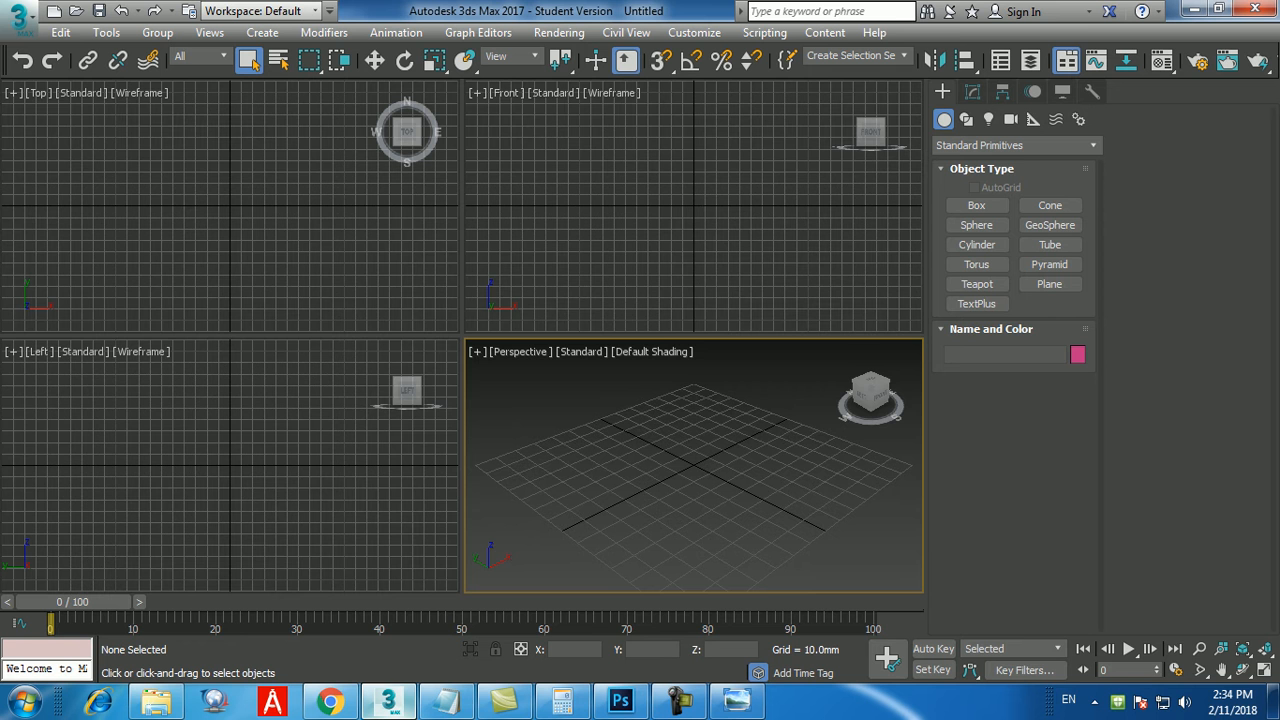
{"action": "key", "text": "alt+w"}
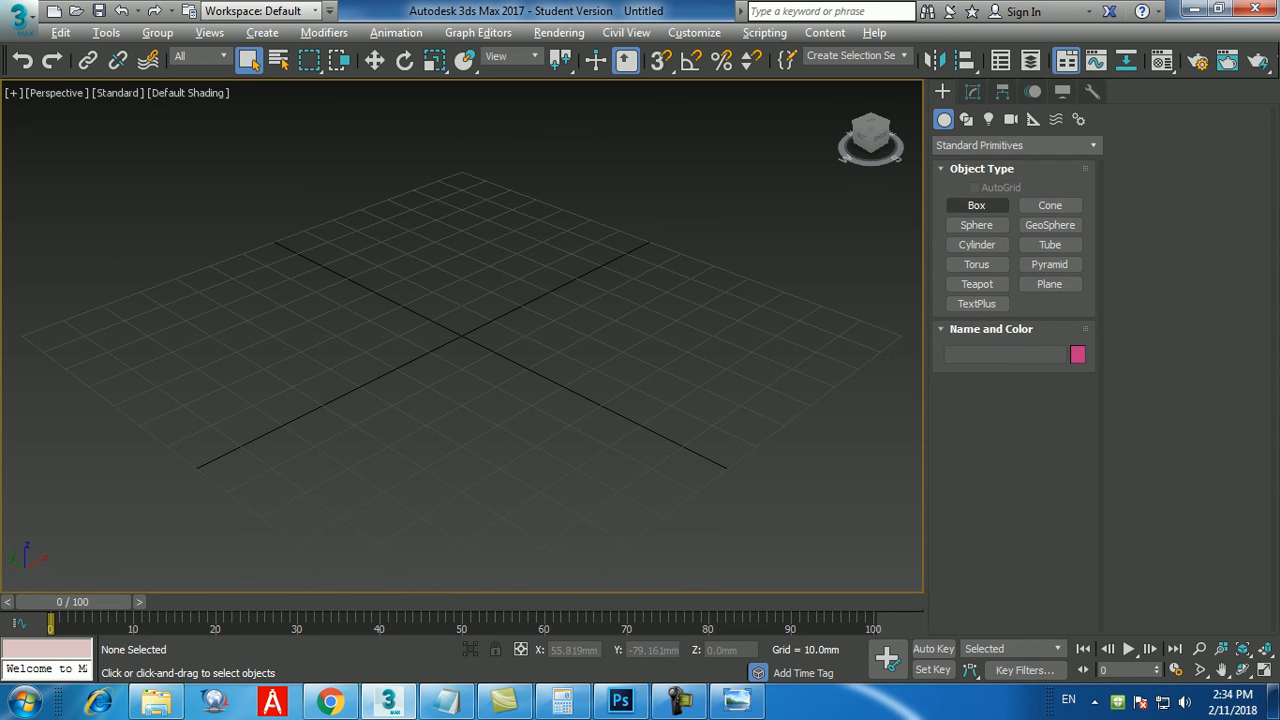
{"action": "left_click", "coordinate": [976, 205]}
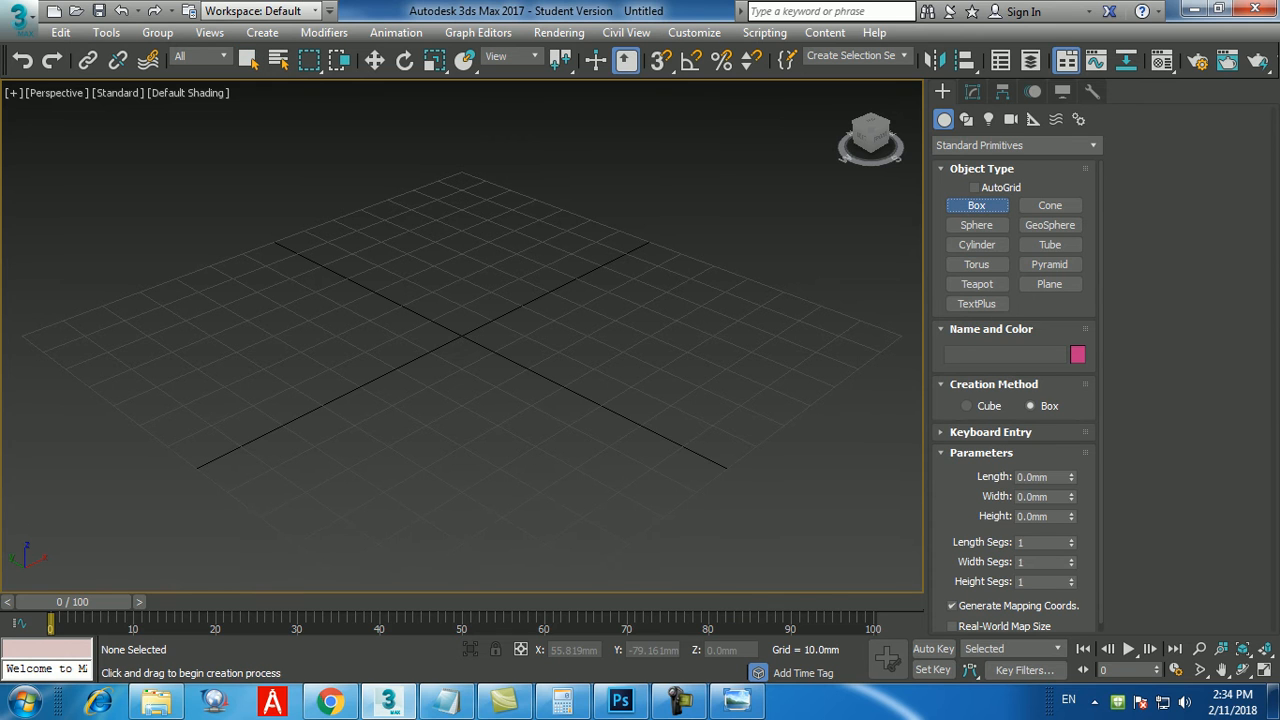
{"action": "left_click", "coordinate": [990, 433]}
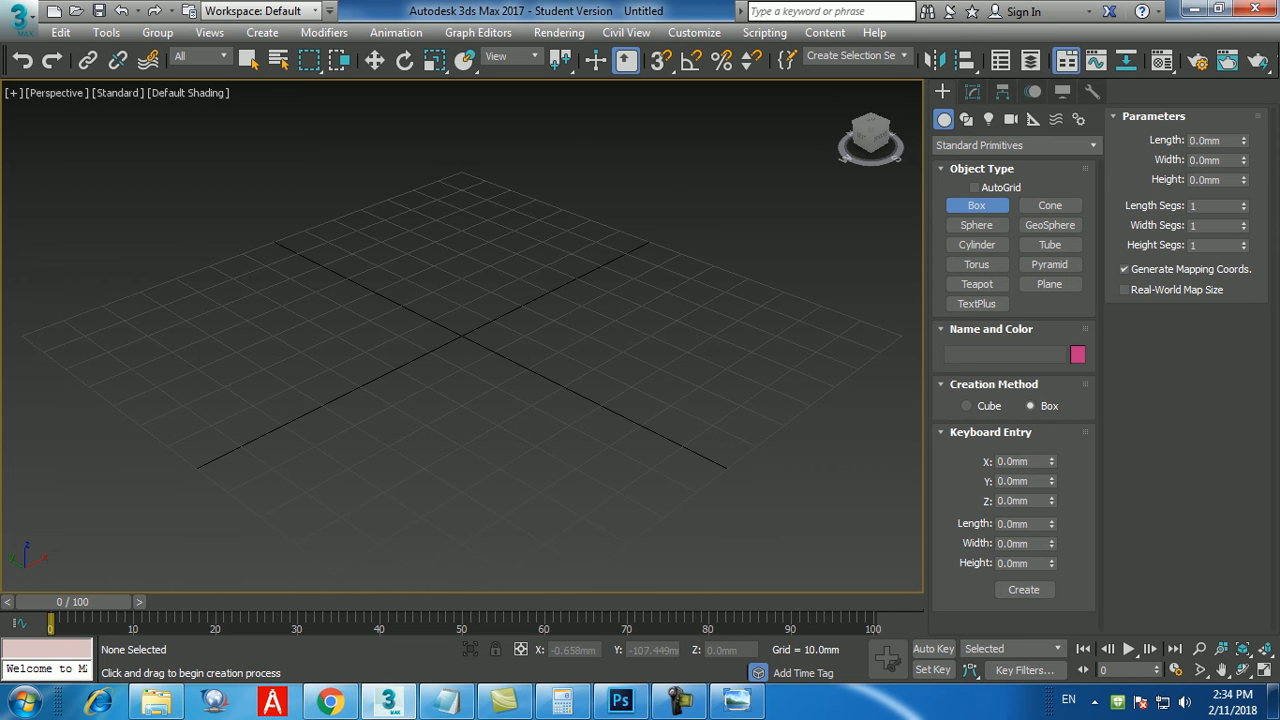
{"action": "left_click_drag", "start_coordinate": [1034, 524], "coordinate": [998, 524]}
{"action": "type", "text": "400"}
{"action": "key", "text": "Return"}
{"action": "key", "text": "Tab"}
{"action": "type", "text": "1600"}
{"action": "key", "text": "Return"}
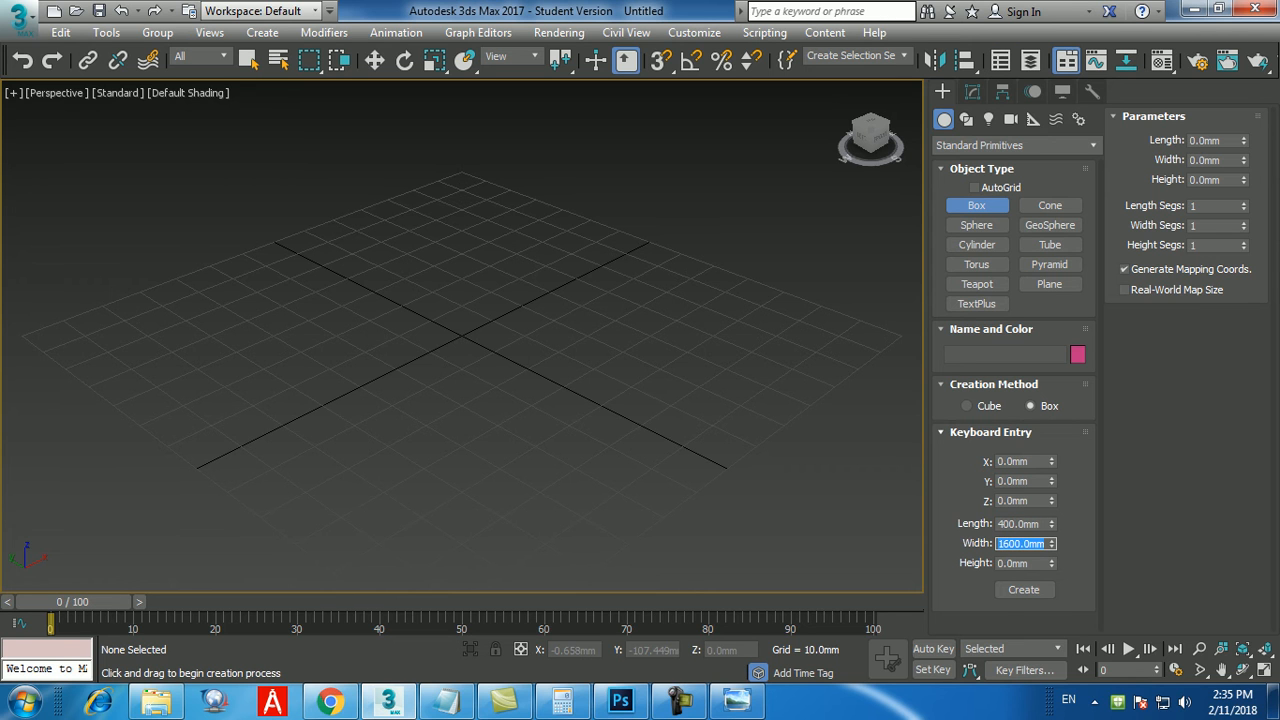
{"action": "key", "text": "Tab"}
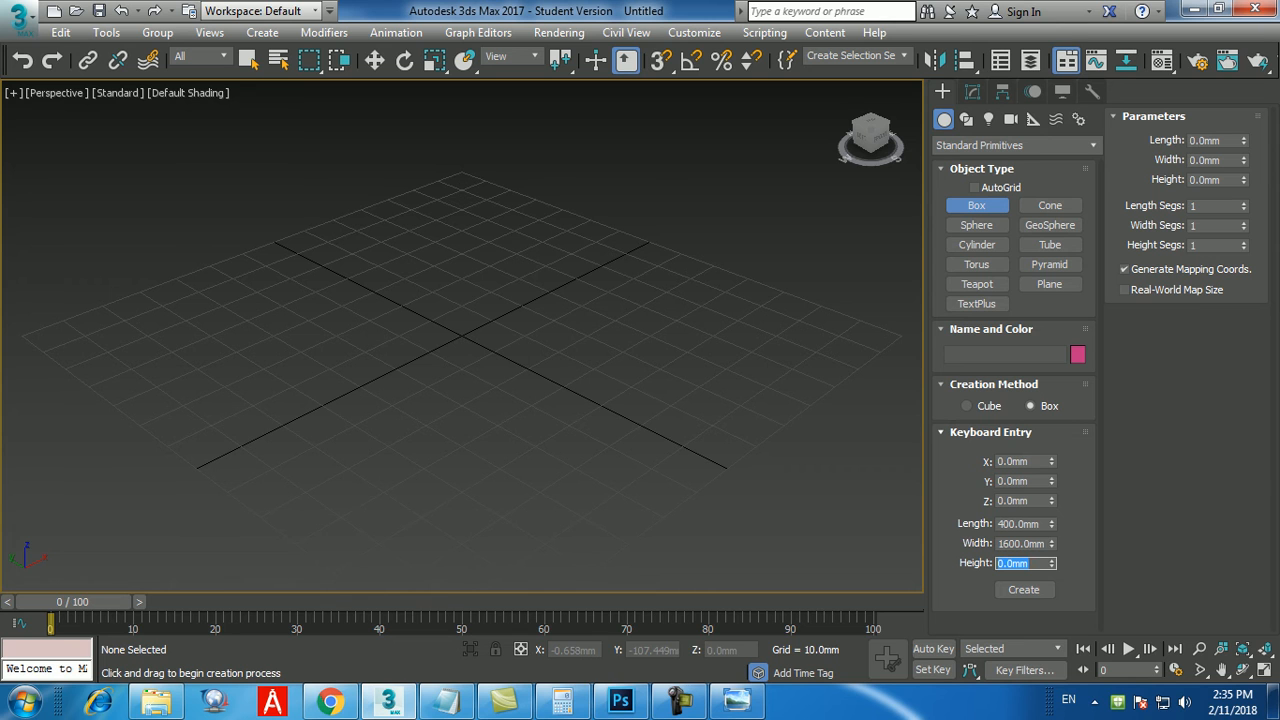
{"action": "type", "text": "1600"}
{"action": "key", "text": "Return"}
{"action": "left_click", "coordinate": [1023, 589]}
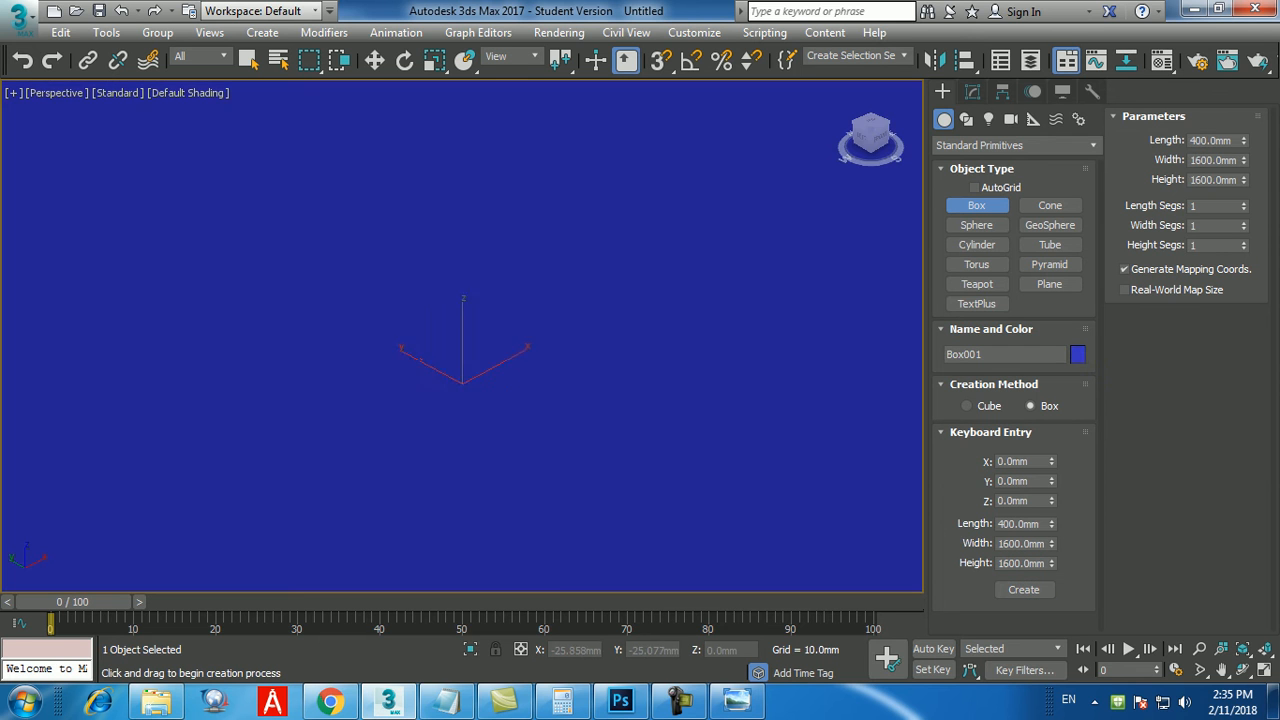
End box creation, turn on edged faces in the Perspective view and open the box's parameters for editing.
{"action": "scroll", "coordinate": [461, 442], "scroll_direction": "down", "scroll_amount": 10}
{"action": "middle_click_drag", "start_coordinate": [616, 441], "coordinate": [612, 449]}
{"action": "right_click", "coordinate": [606, 447]}
{"action": "middle_click_drag", "start_coordinate": [676, 385], "coordinate": [643, 362], "text": "alt"}
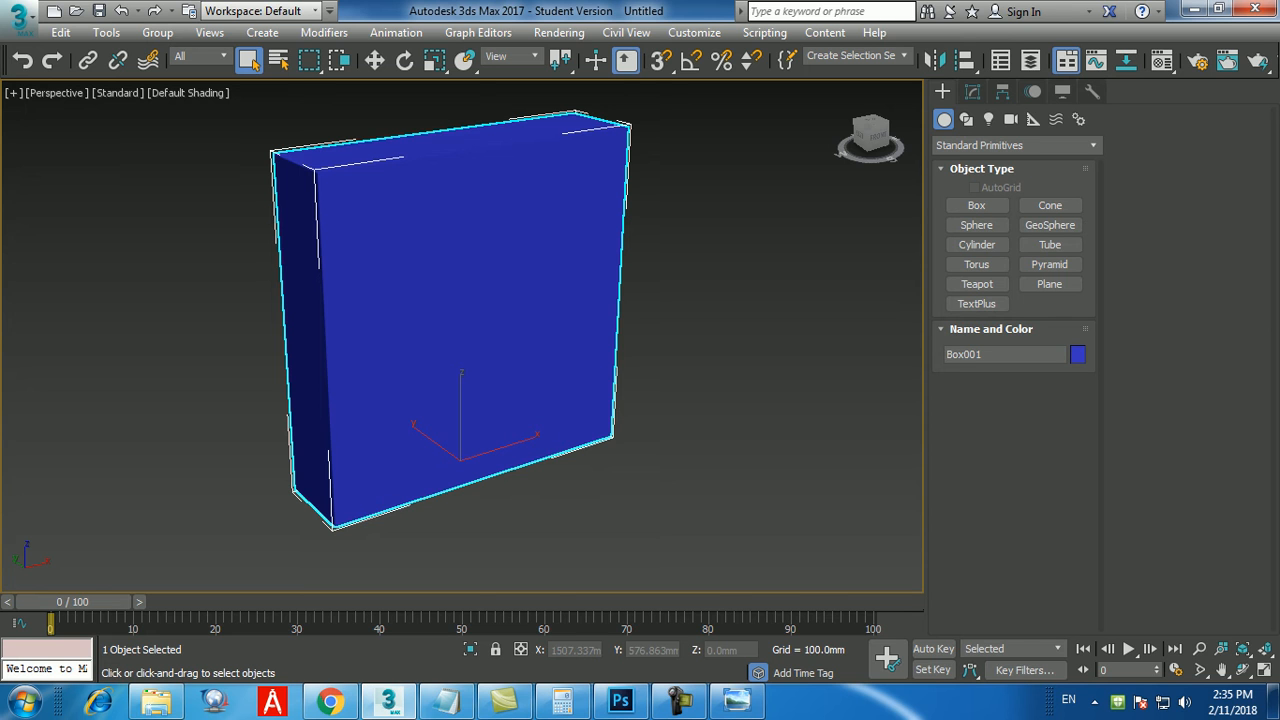
{"action": "key", "text": "F4"}
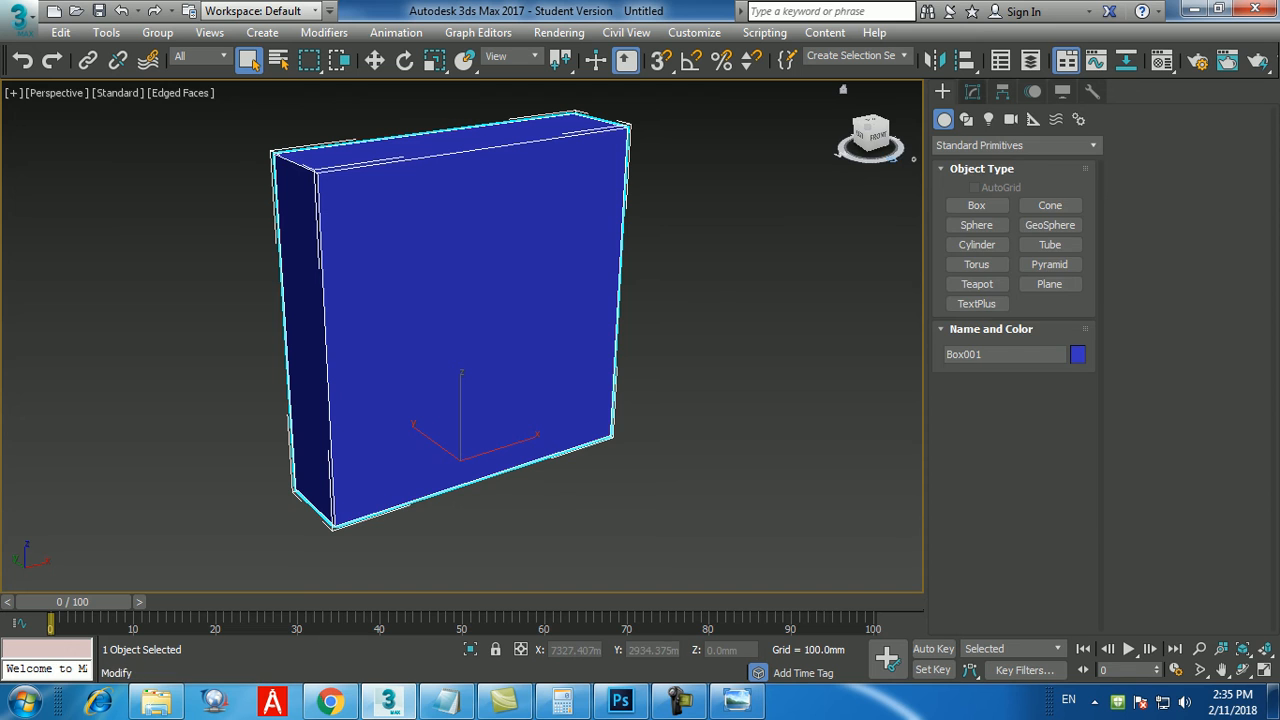
{"action": "left_click", "coordinate": [972, 91]}
Try different length and width values for the box and undo the changes.
{"action": "double_click", "coordinate": [1038, 365]}
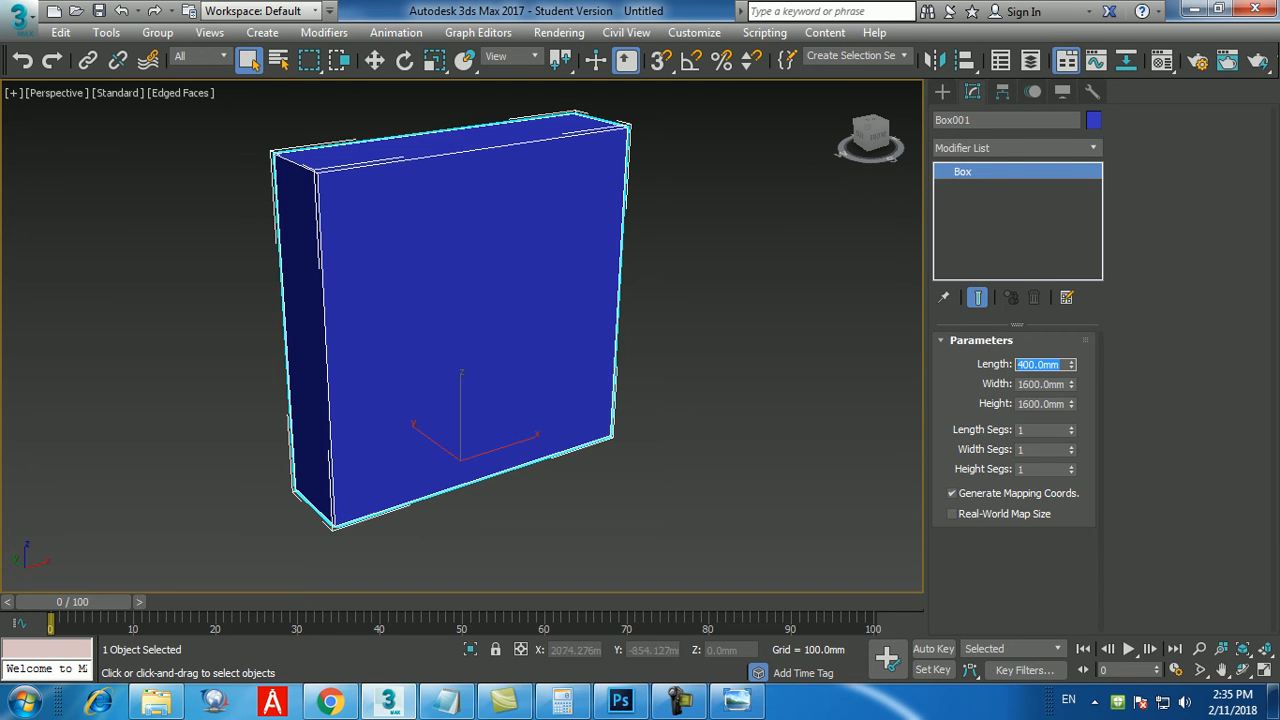
{"action": "type", "text": "404"}
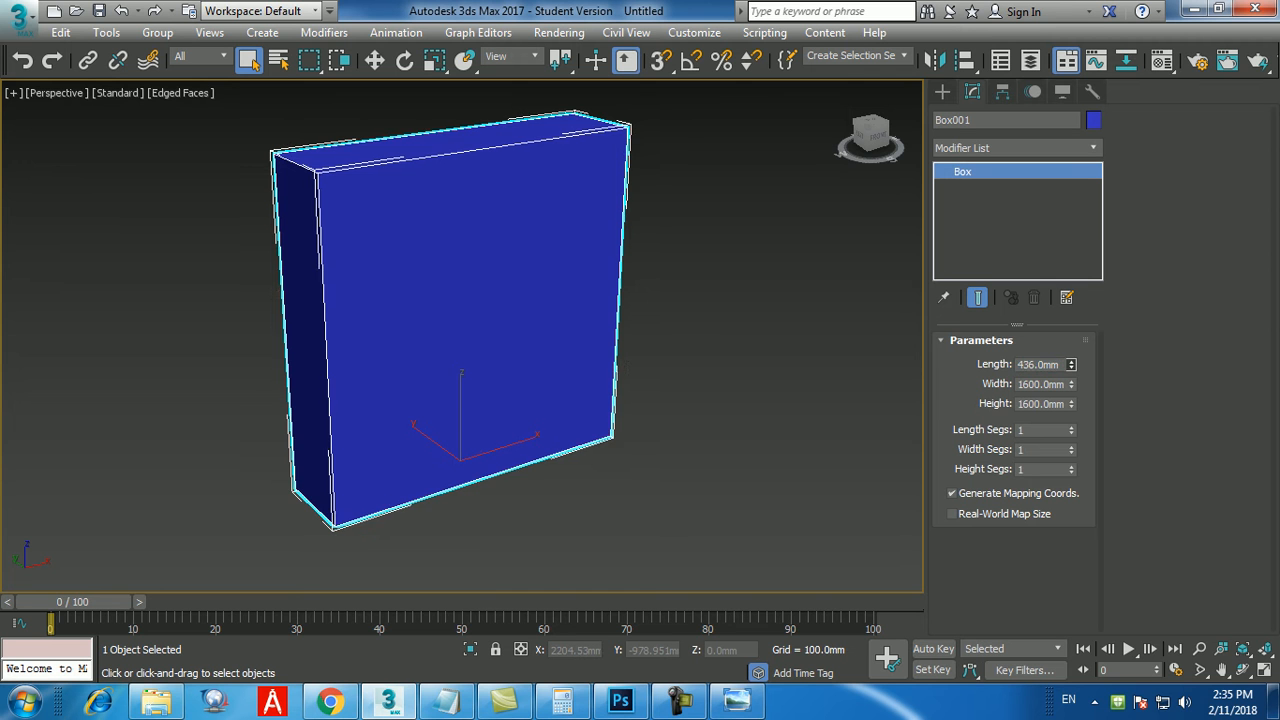
{"action": "key", "text": "Return"}
{"action": "left_click_drag", "start_coordinate": [1072, 364], "coordinate": [1072, 296]}
{"action": "key", "text": "ctrl+z"}
{"action": "mouse_move", "coordinate": [1072, 384]}
{"action": "left_mouse_down"}
{"action": "mouse_move", "coordinate": [1072, 256]}
{"action": "mouse_move", "coordinate": [1072, 396]}
{"action": "left_mouse_up"}
{"action": "right_click", "coordinate": [1072, 344]}
{"action": "right_click", "coordinate": [1072, 396]}
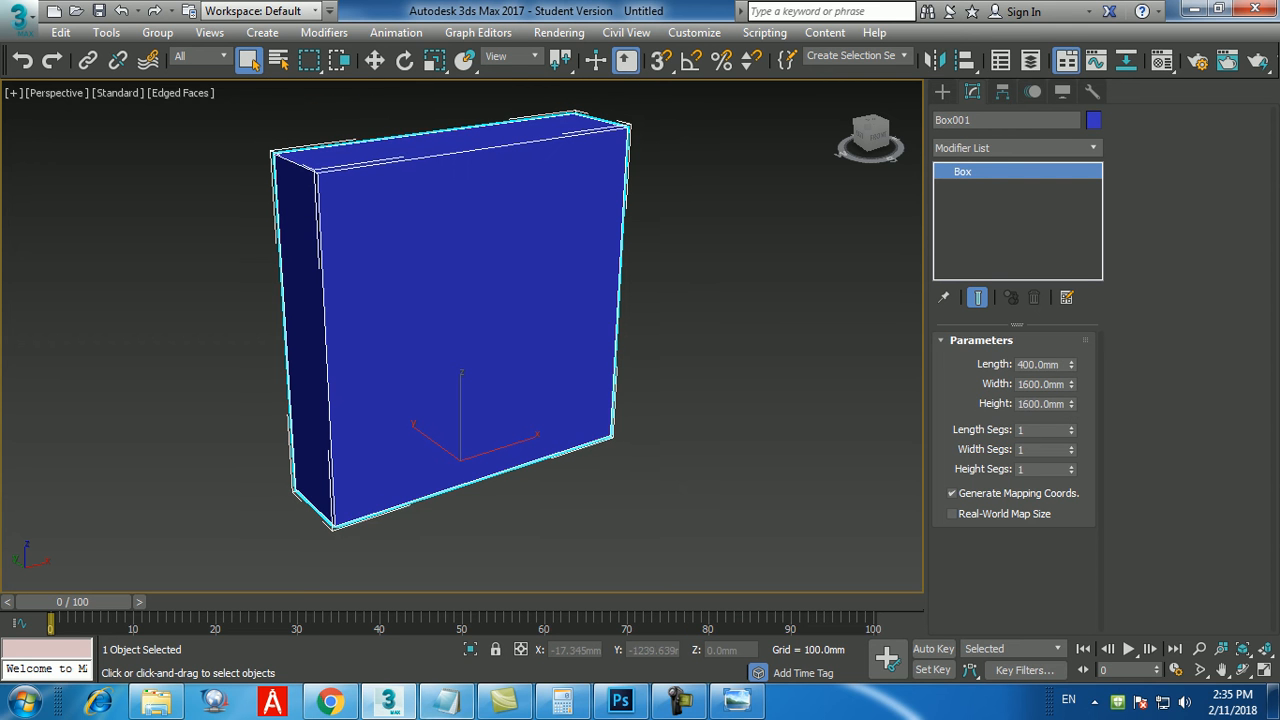
Compare with the bookshelf in the reference image and set the box's width segments to 4 and height segments to 4.
{"action": "left_click", "coordinate": [737, 700]}
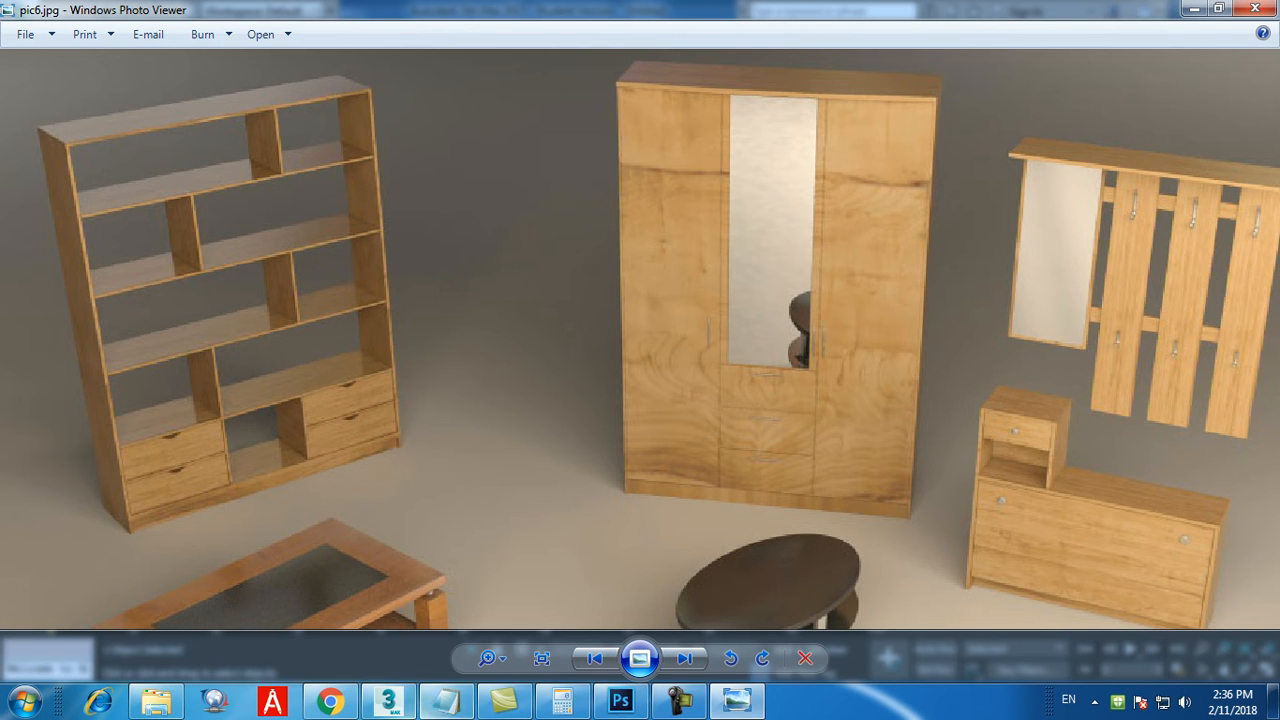
{"action": "left_click", "coordinate": [388, 700]}
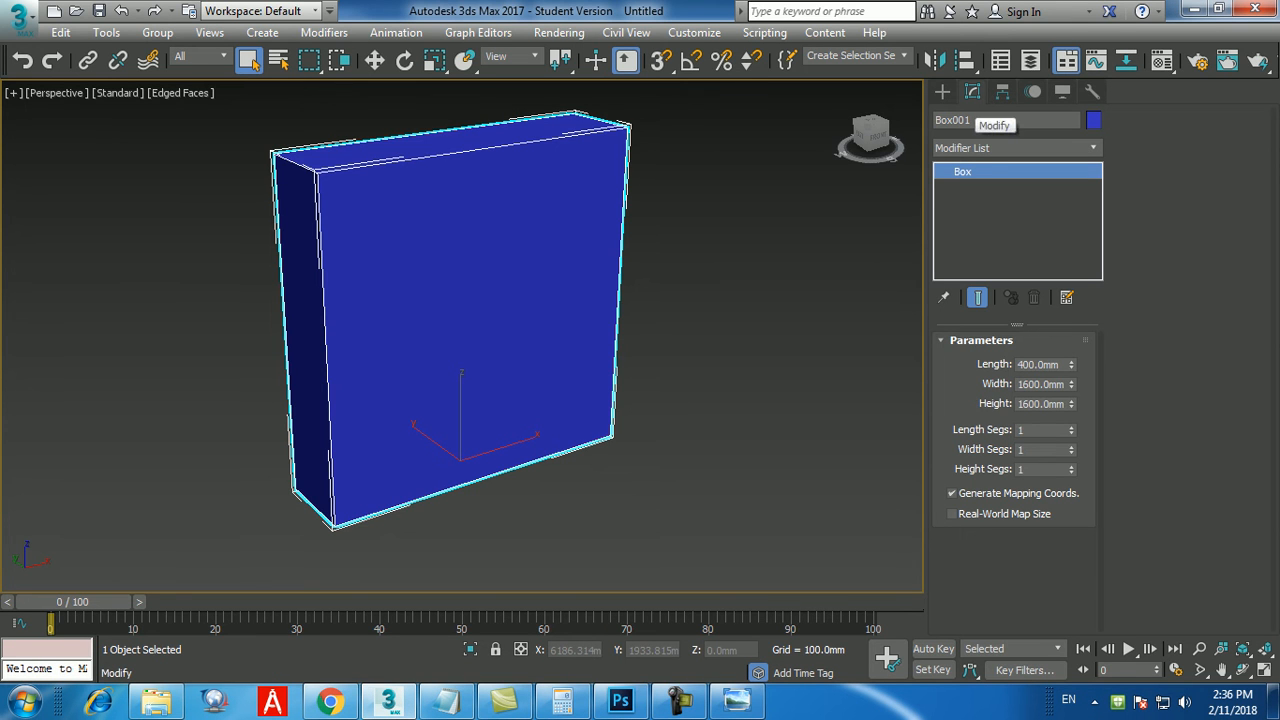
{"action": "left_click", "coordinate": [1071, 427]}
{"action": "left_click", "coordinate": [1071, 433]}
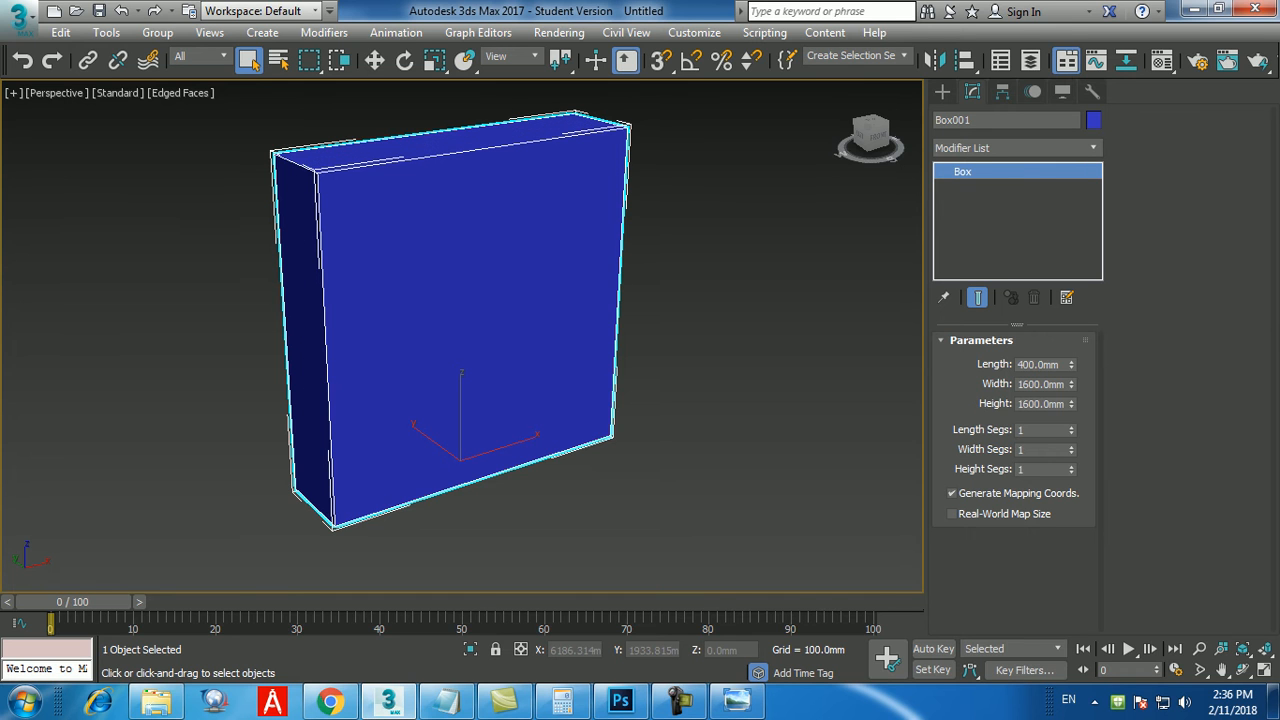
{"action": "left_click", "coordinate": [1071, 447]}
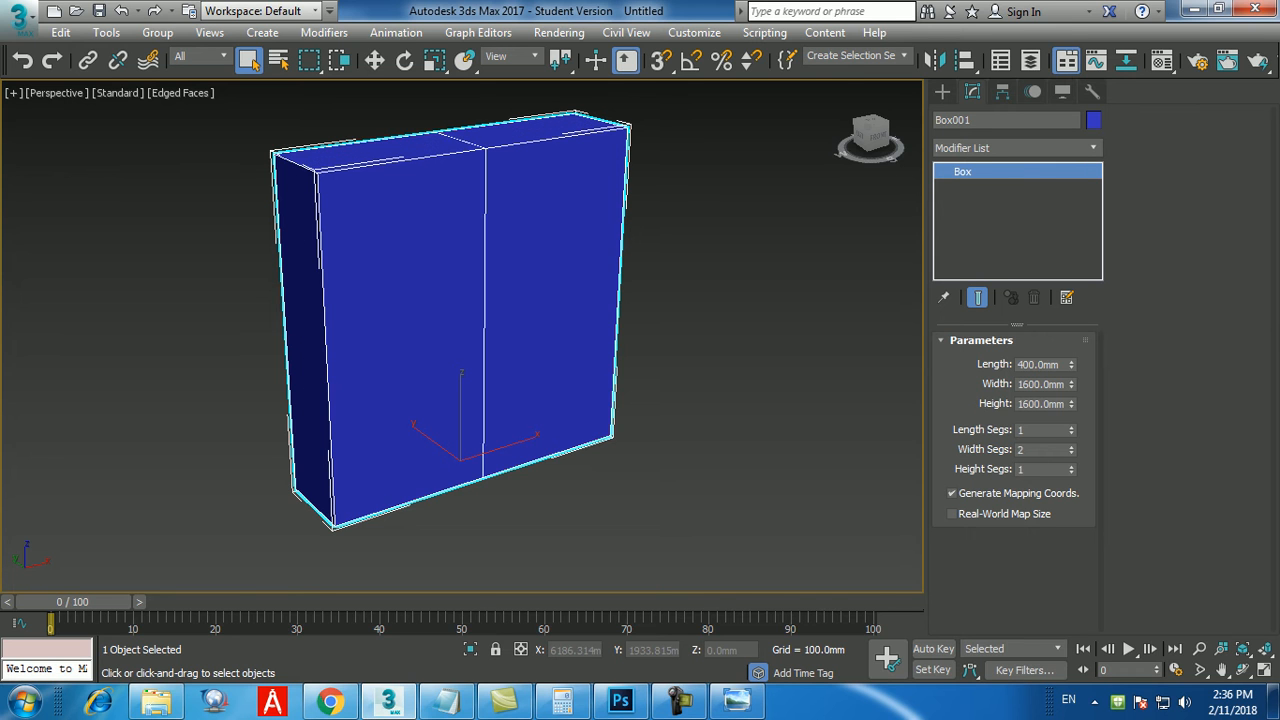
{"action": "left_click", "coordinate": [1071, 446]}
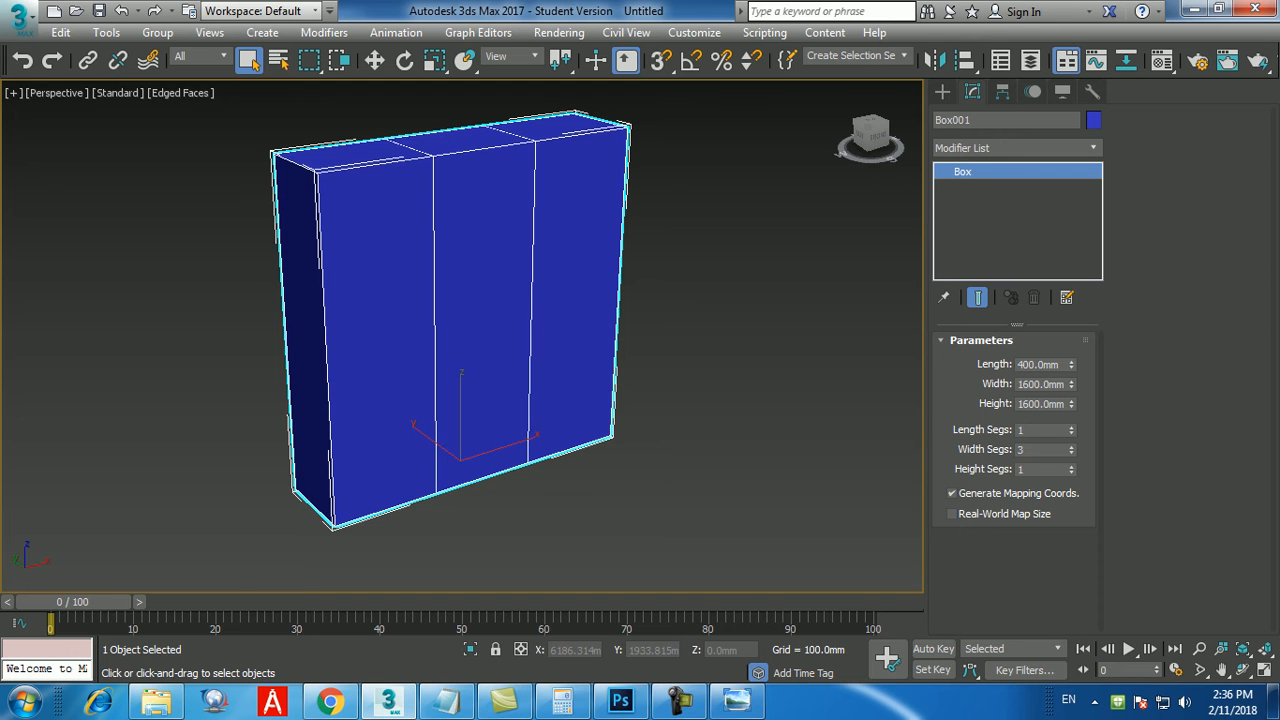
{"action": "left_click", "coordinate": [1071, 446]}
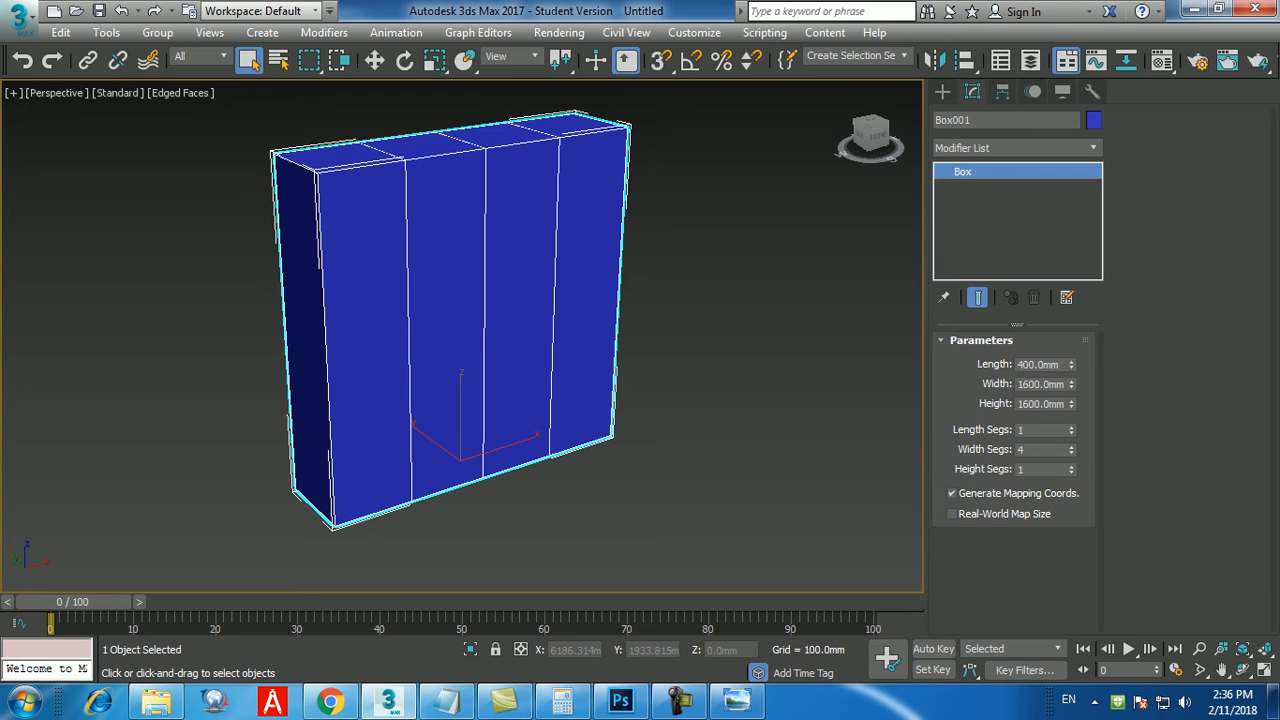
{"action": "left_click", "coordinate": [1071, 466]}
{"action": "left_click", "coordinate": [1071, 466]}
{"action": "left_click", "coordinate": [1071, 466]}
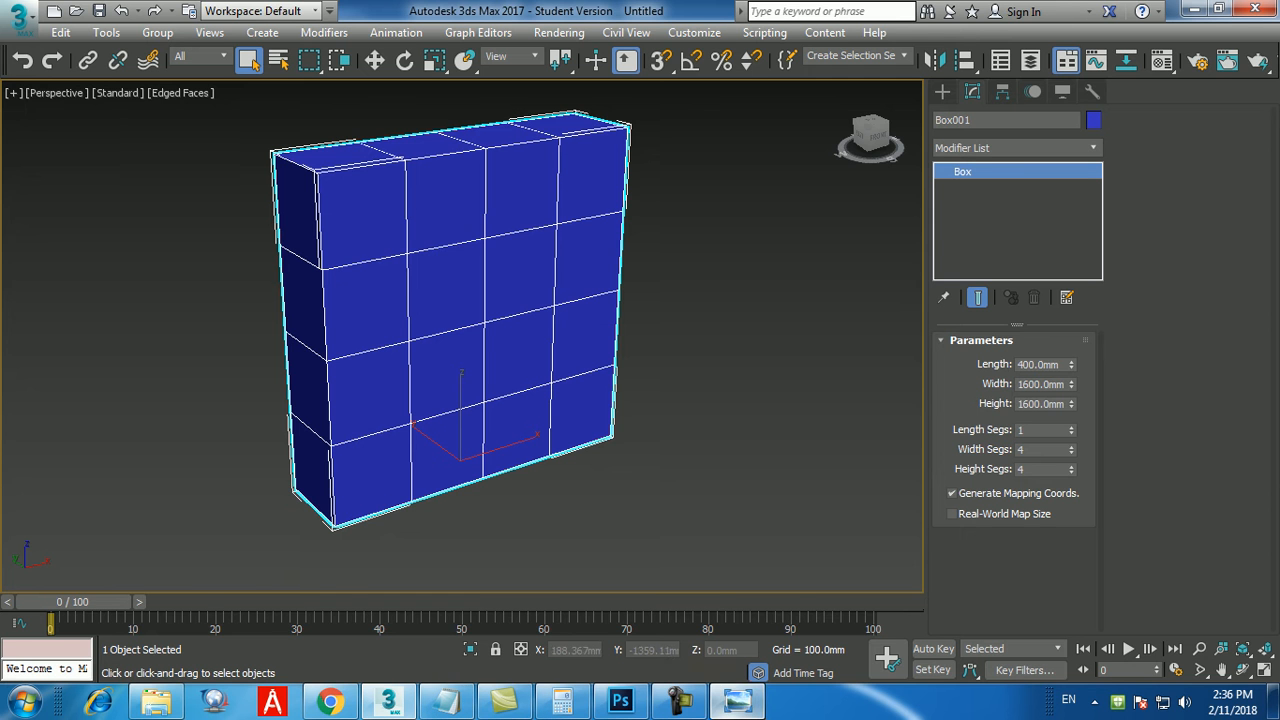
{"action": "left_click", "coordinate": [737, 700]}
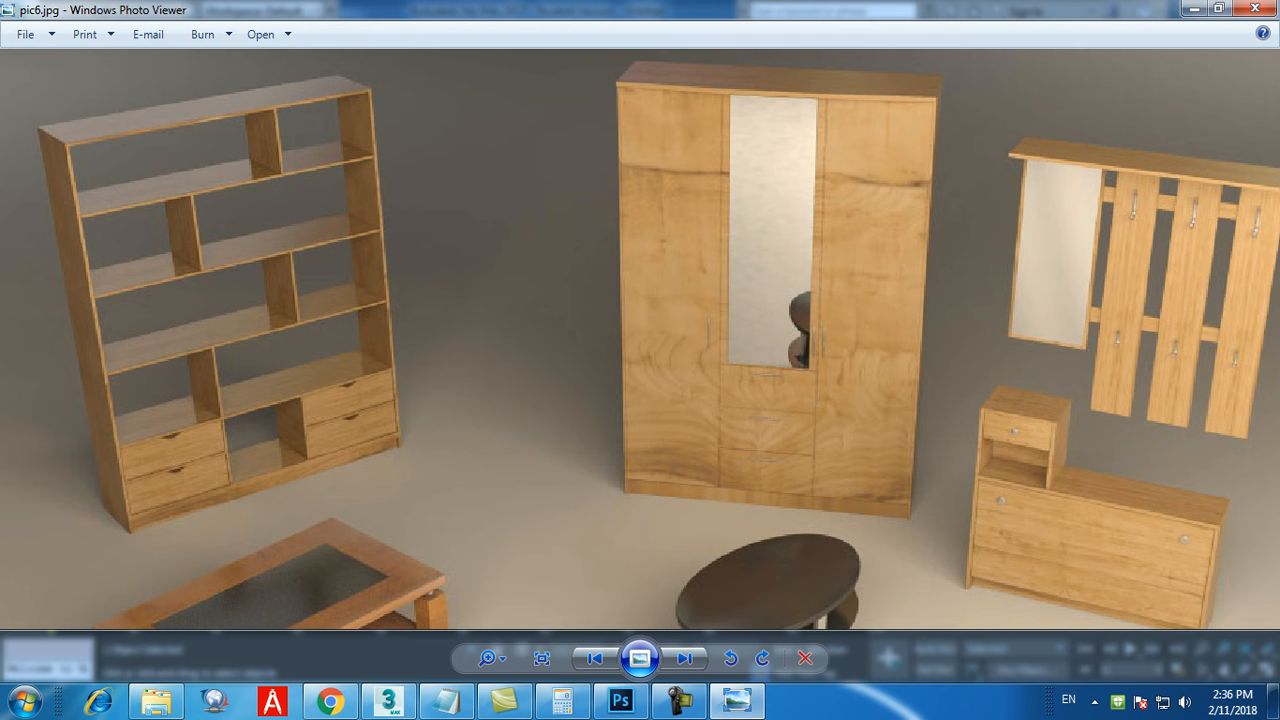
Compare with the bookshelf in the reference image and set the box's height segments to 5.
{"action": "left_click", "coordinate": [737, 700]}
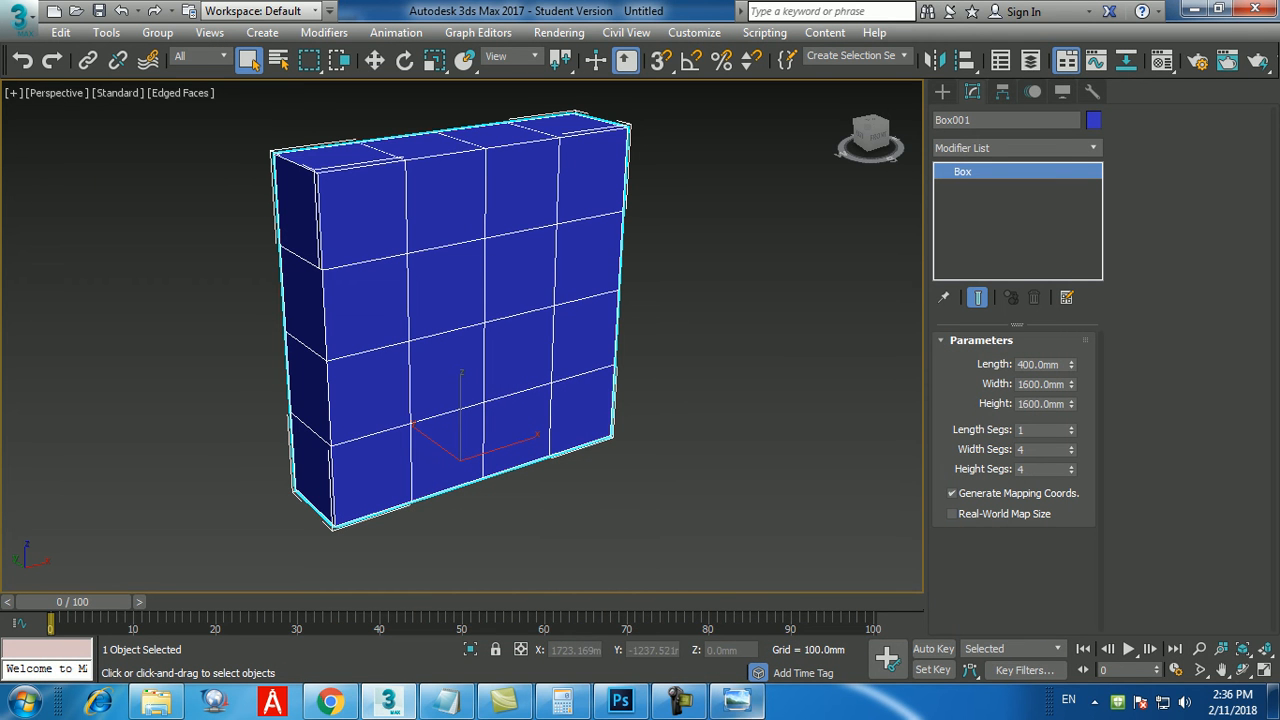
{"action": "left_click", "coordinate": [737, 700]}
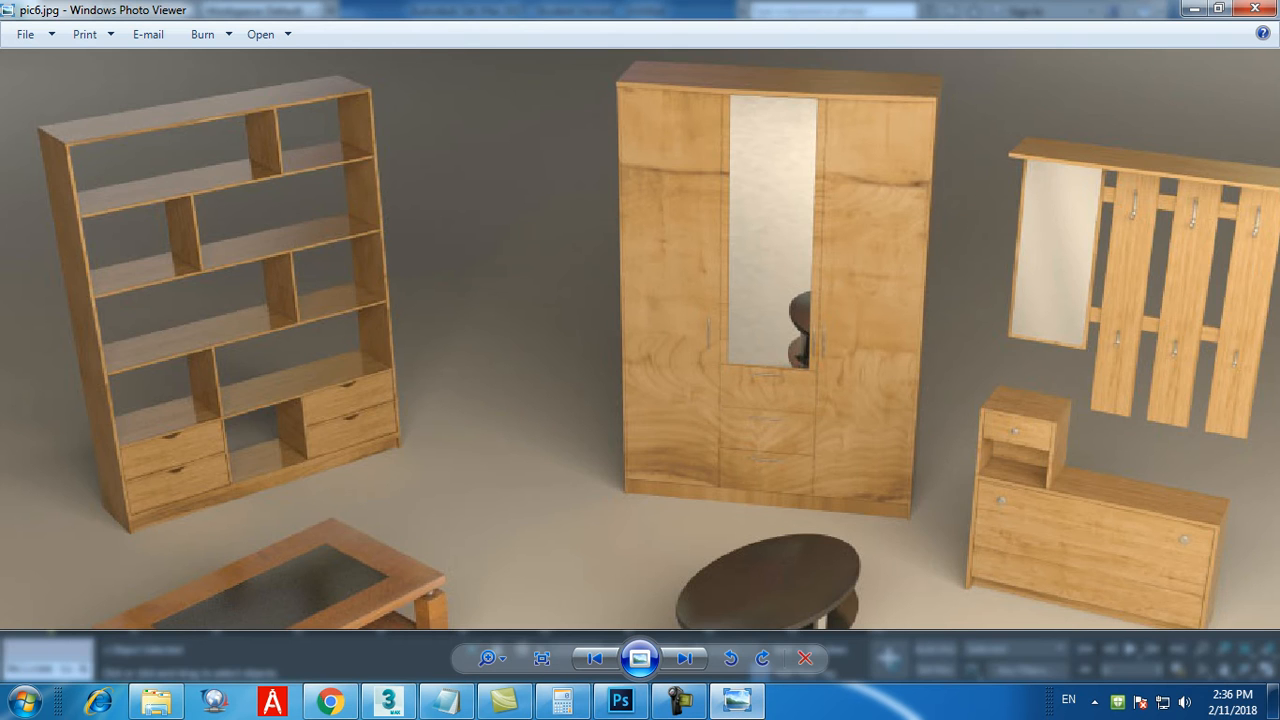
{"action": "left_click", "coordinate": [737, 700]}
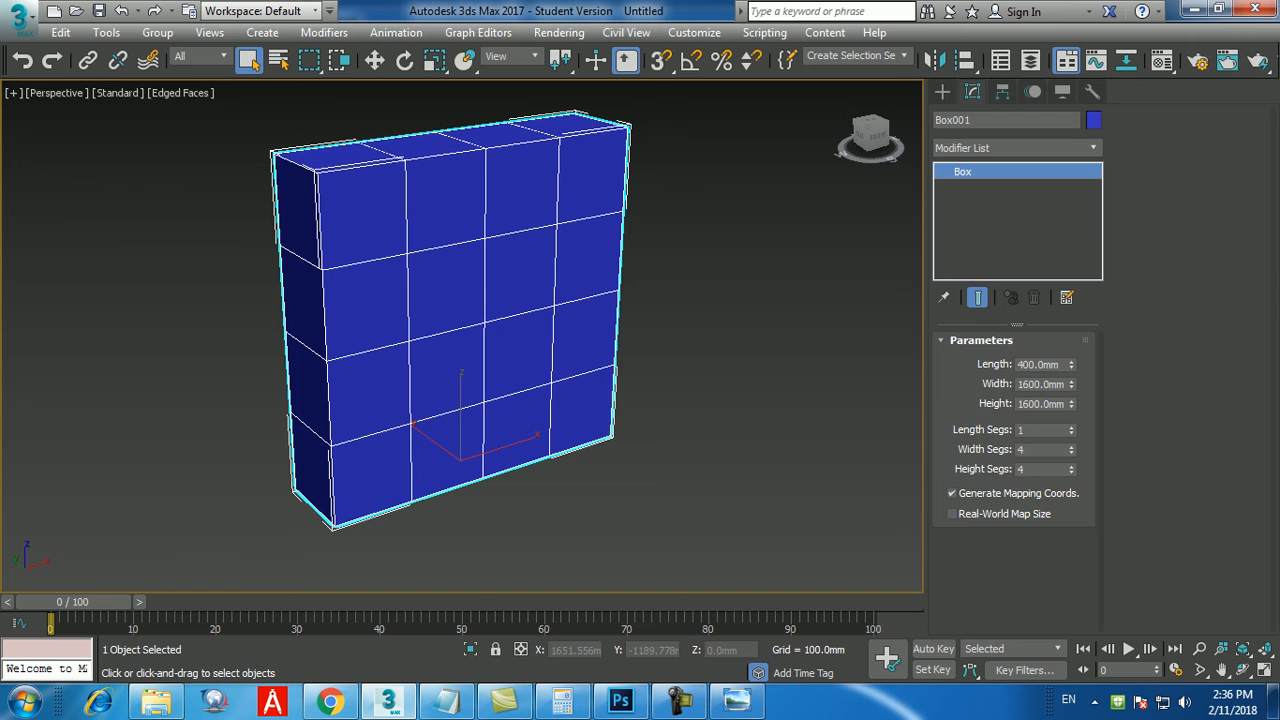
{"action": "left_click", "coordinate": [1071, 466]}
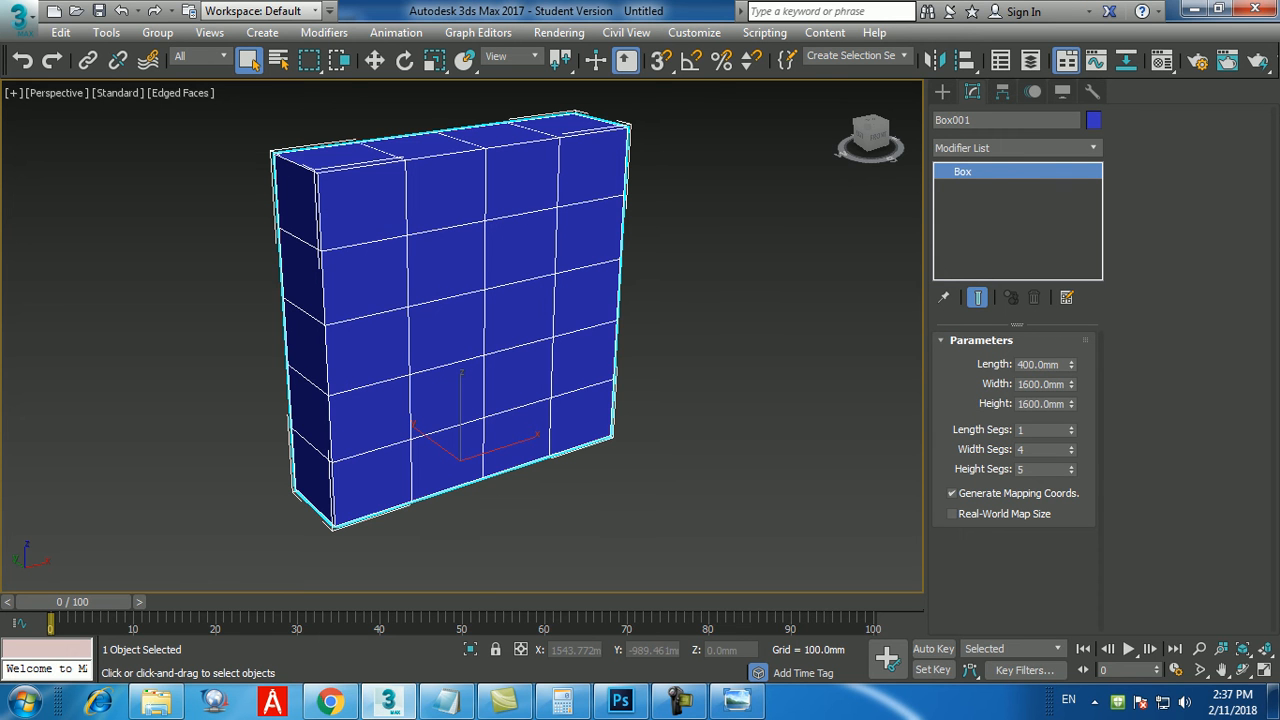
Check the reference image again and add an Edit Poly modifier to the box.
{"action": "left_click", "coordinate": [737, 700]}
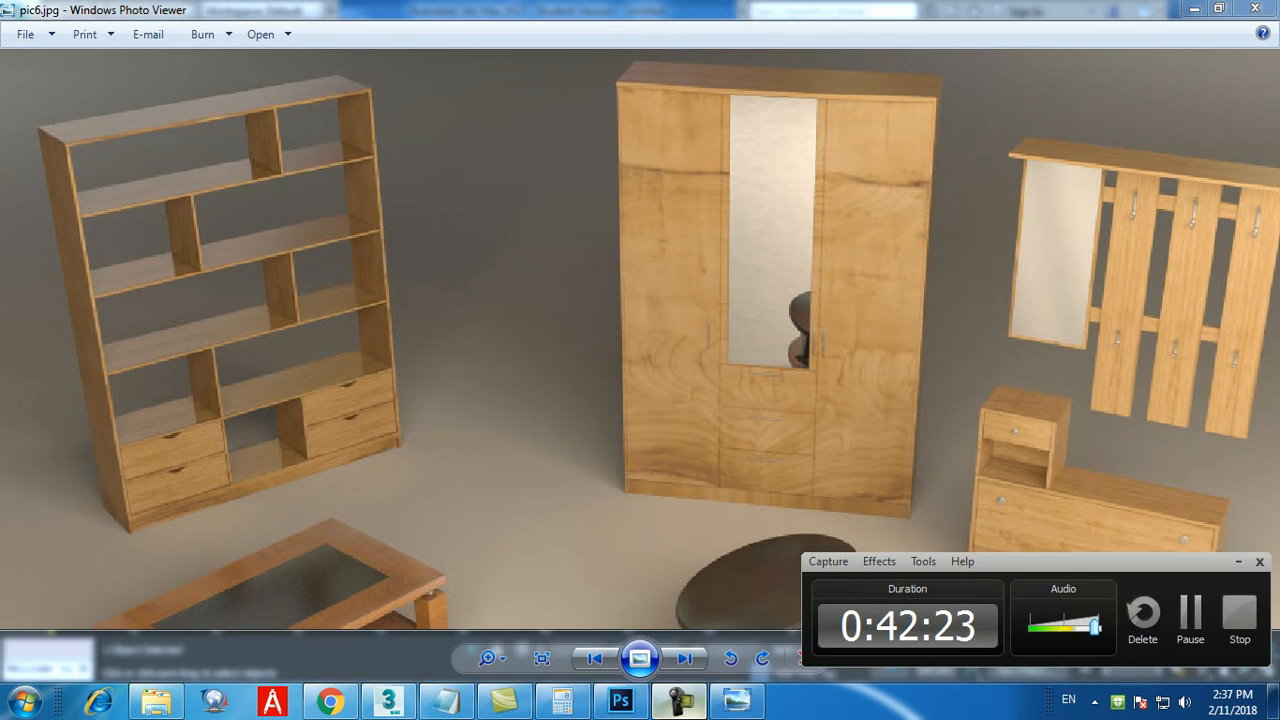
{"action": "left_click", "coordinate": [388, 702]}
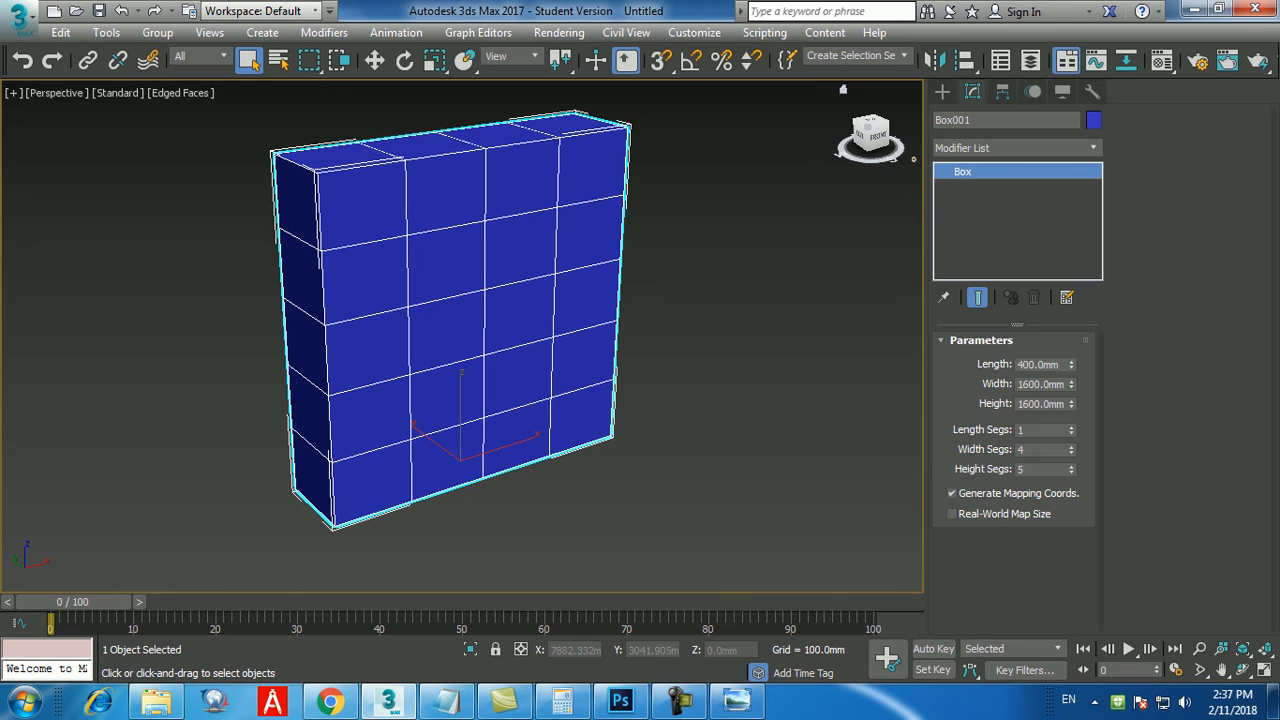
{"action": "left_click", "coordinate": [1010, 147]}
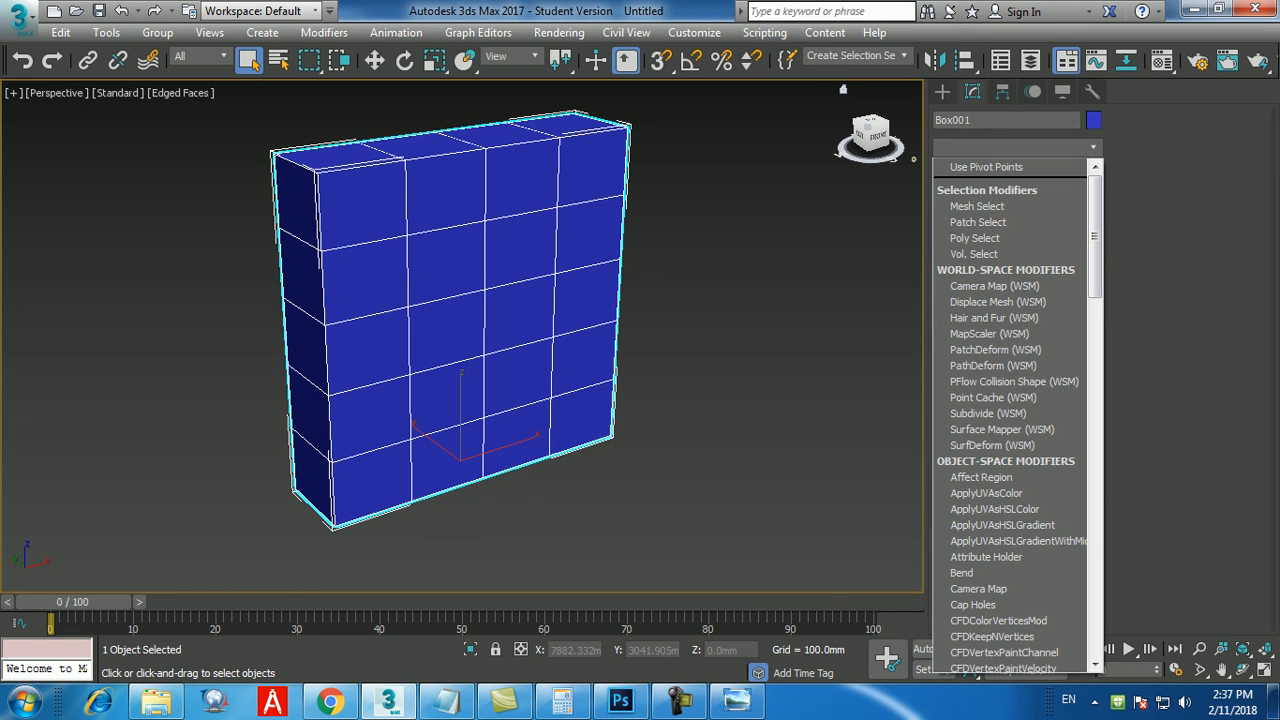
{"action": "key", "text": "e"}
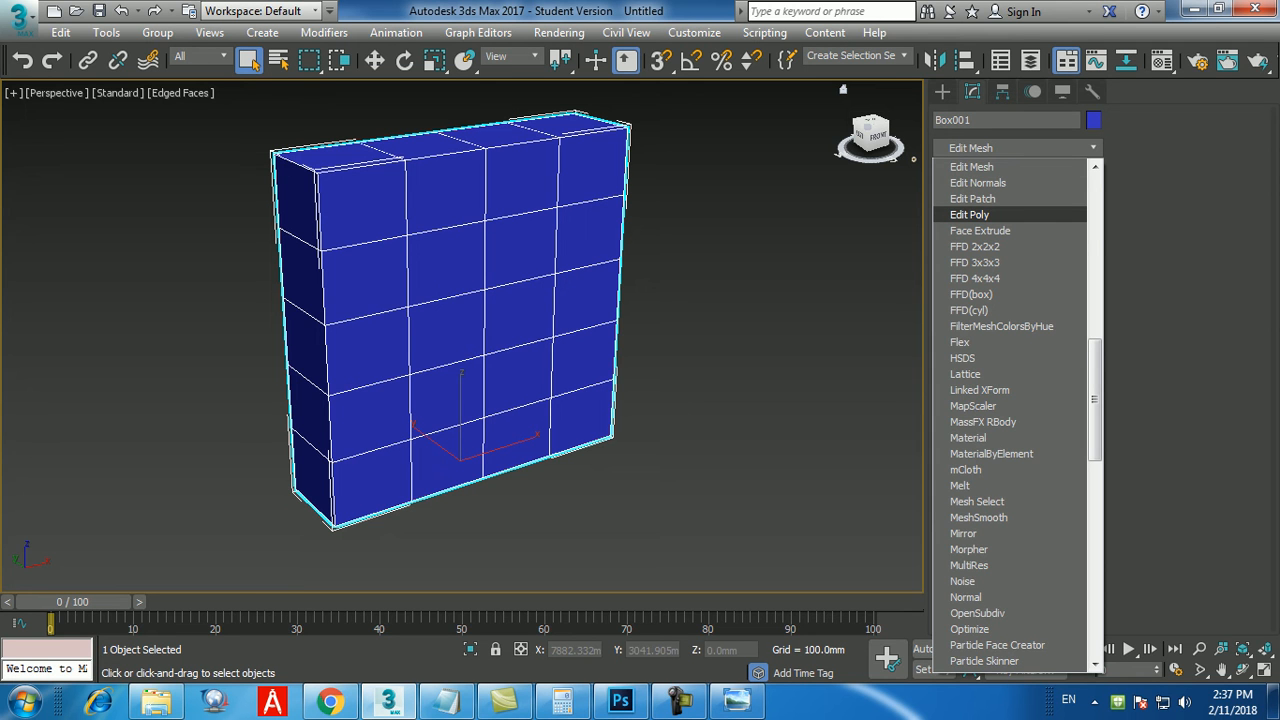
{"action": "left_click", "coordinate": [970, 215]}
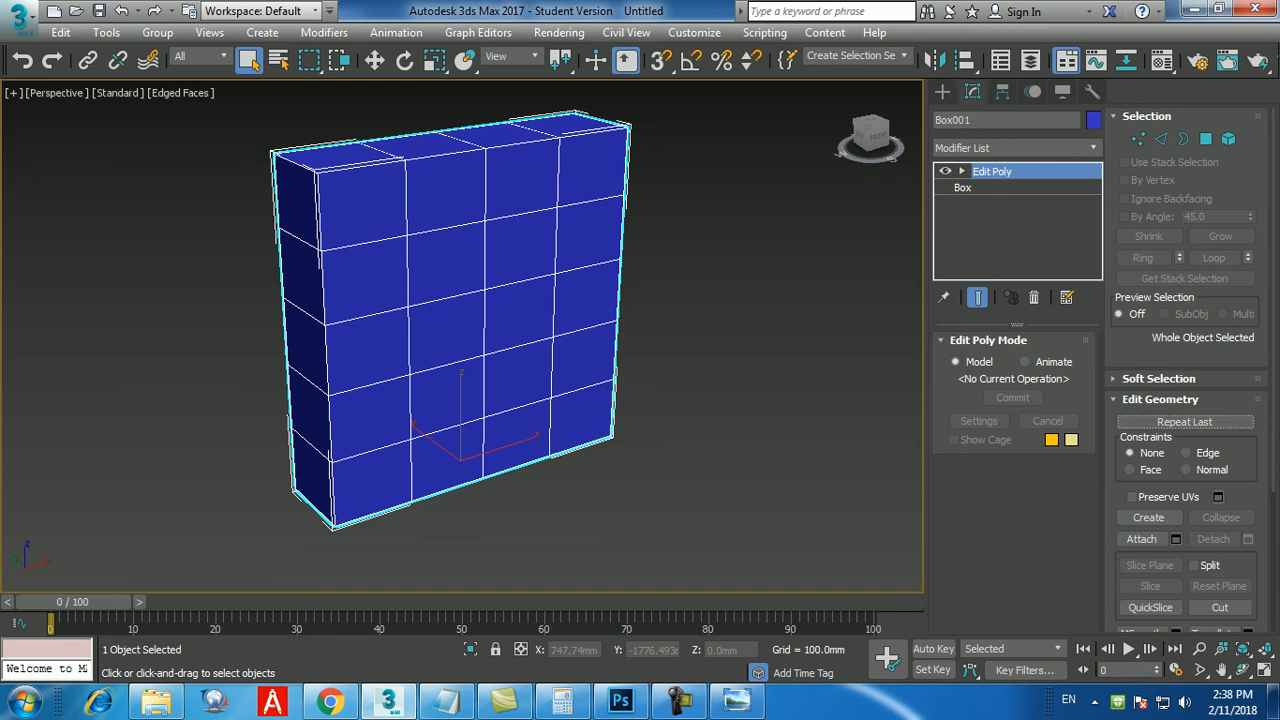
Glance at the Edit Poly notes in Notepad and cycle the box through its Vertex, Edge, Border, Polygon and Element levels, ending at object level.
{"action": "left_click", "coordinate": [447, 700]}
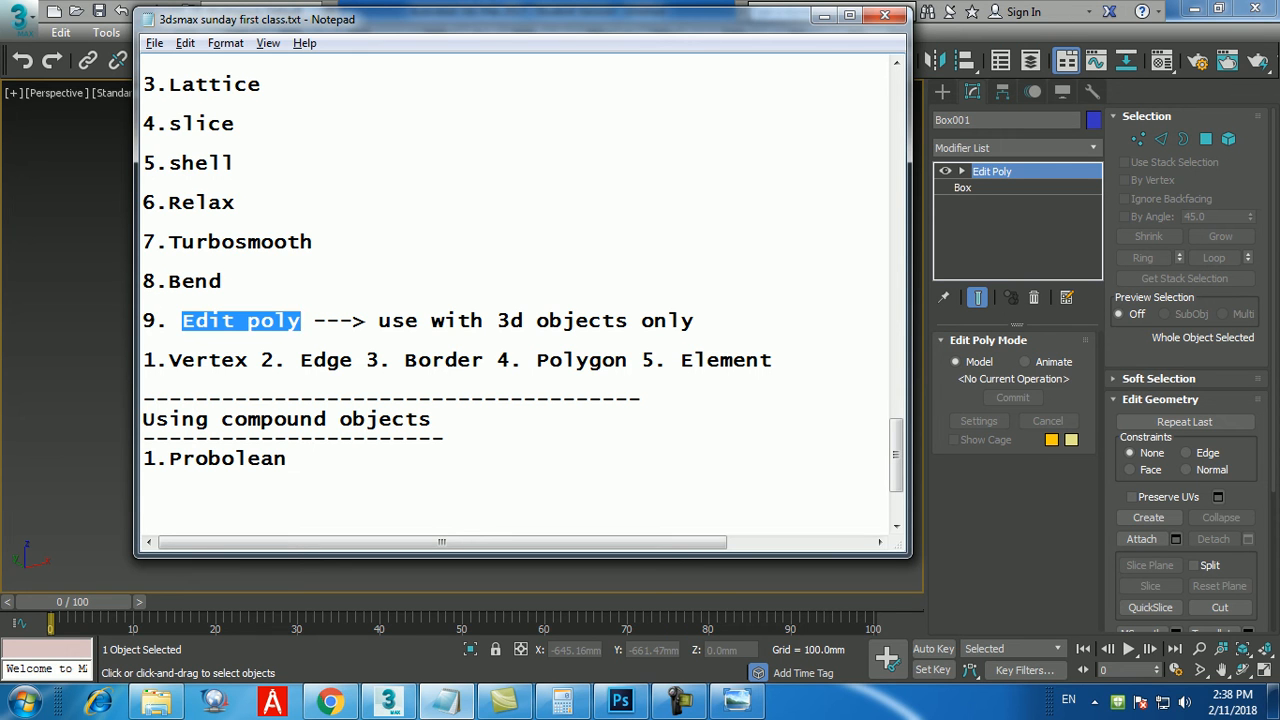
{"action": "type", "text": "1"}
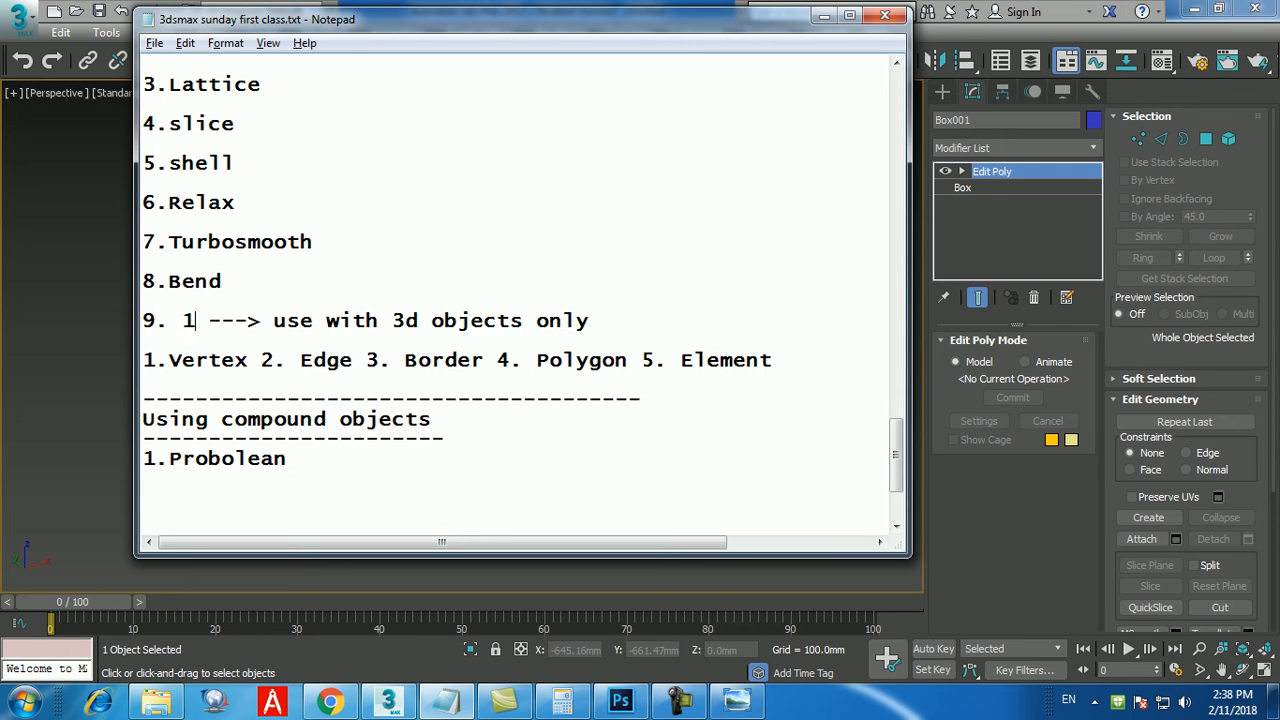
{"action": "left_click", "coordinate": [824, 16]}
{"action": "key", "text": "1"}
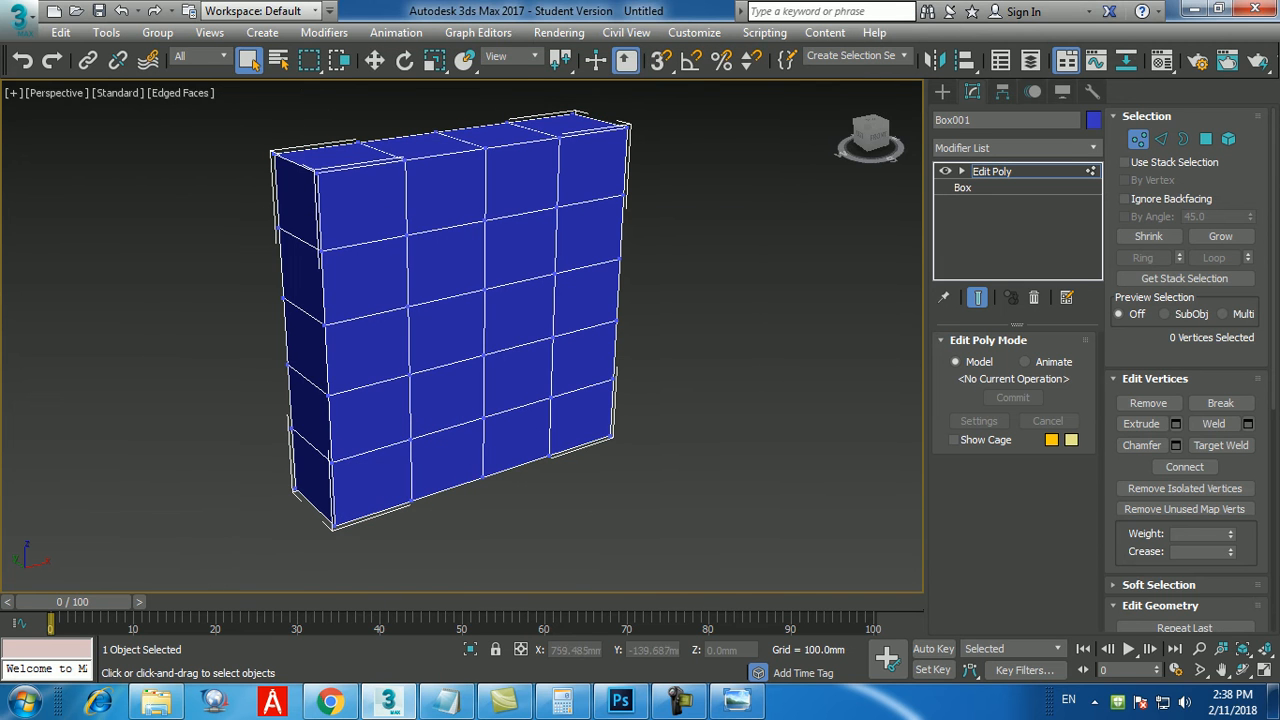
{"action": "key", "text": "2"}
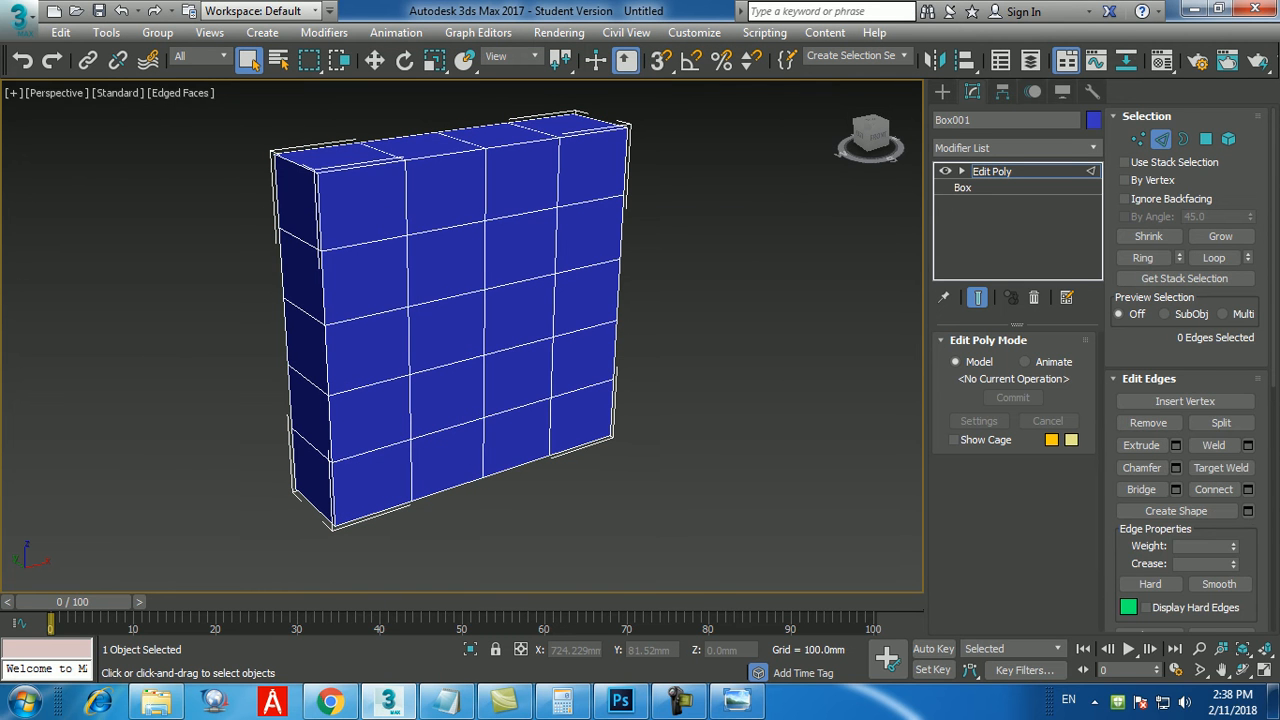
{"action": "key", "text": "3"}
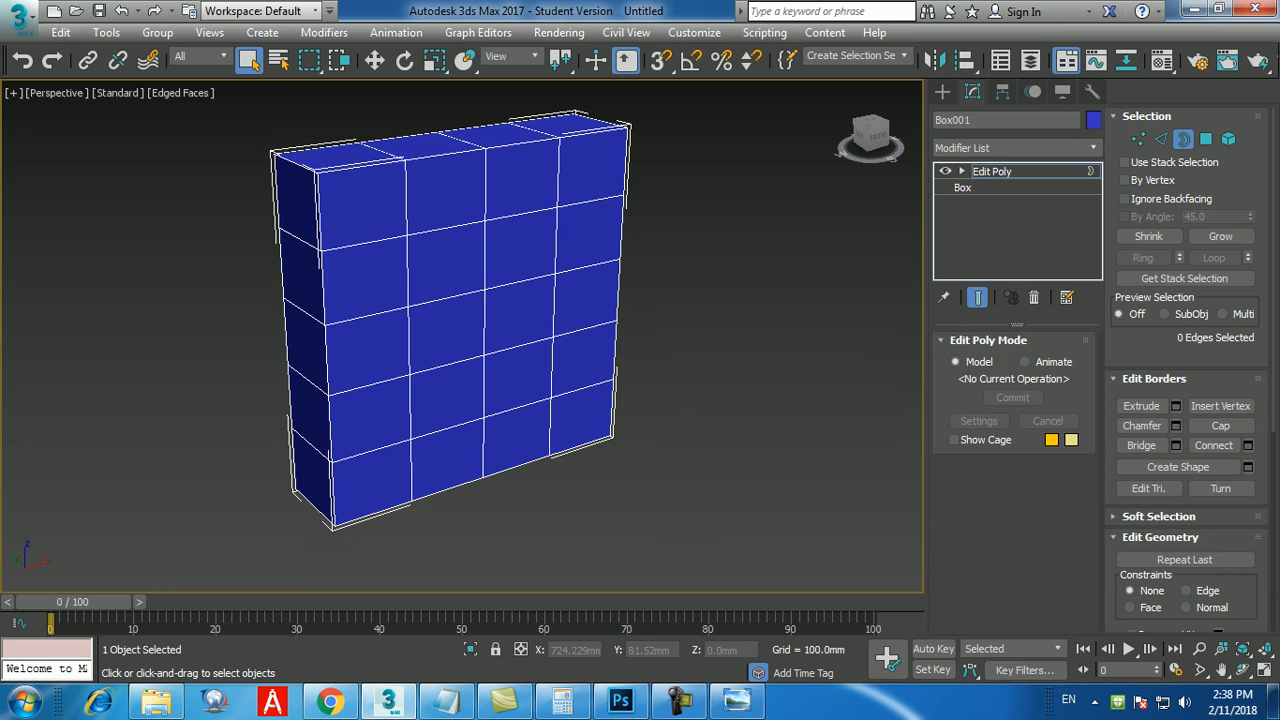
{"action": "key", "text": "4"}
{"action": "key", "text": "5"}
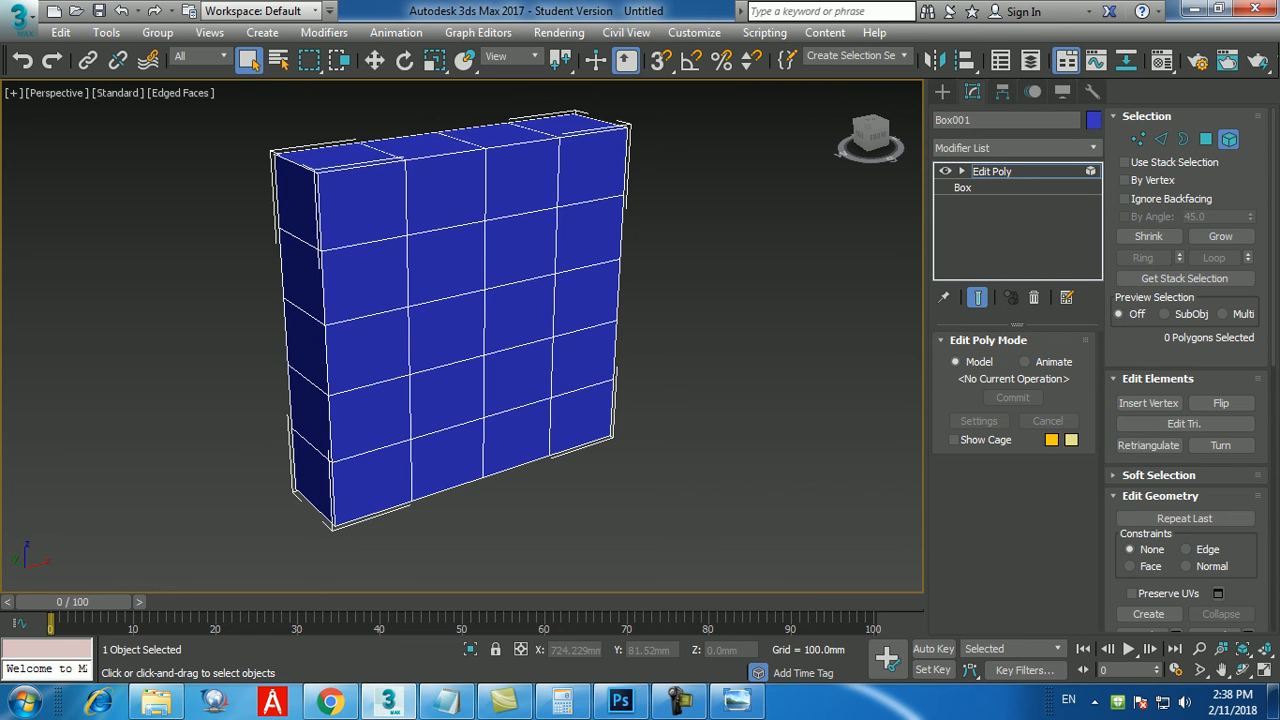
{"action": "key", "text": "5"}
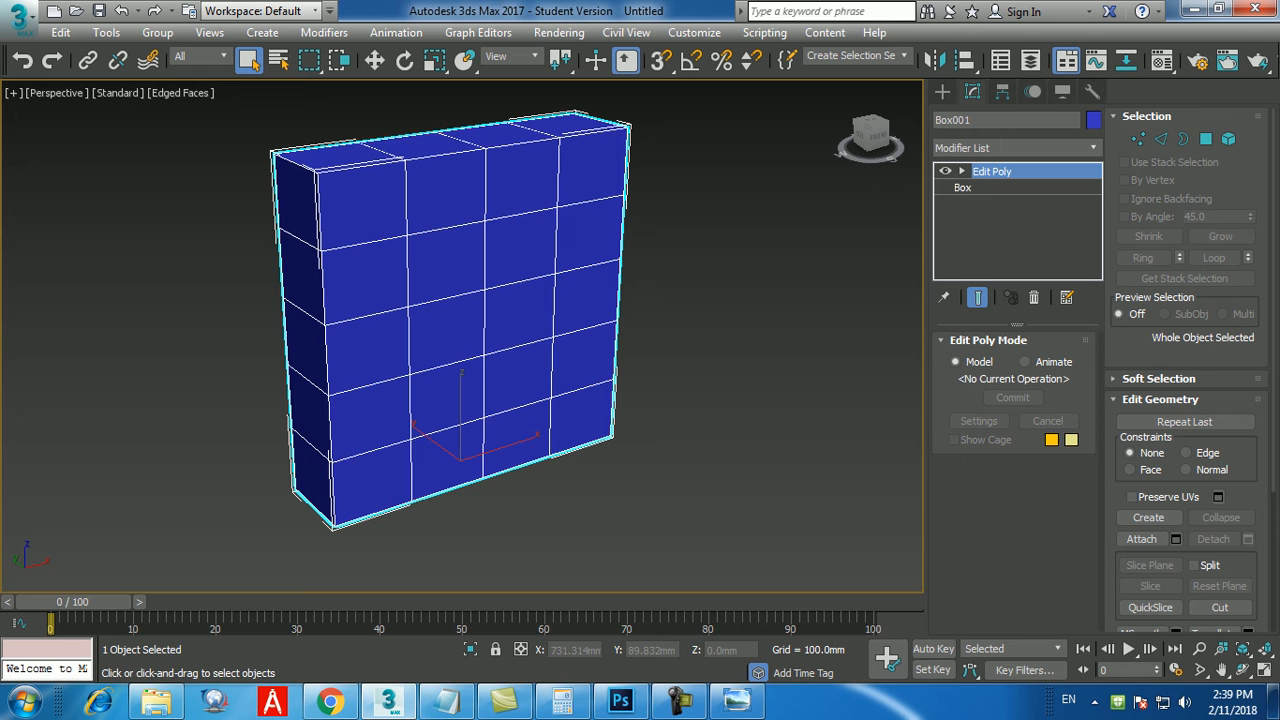
Examine the bookshelf close up in the reference image, set the base box's width segments to 5 and return to the Edit Poly modifier.
{"action": "left_click", "coordinate": [737, 701]}
{"action": "scroll", "coordinate": [165, 275], "scroll_direction": "up", "scroll_amount": 4}
{"action": "left_click_drag", "start_coordinate": [165, 275], "coordinate": [243, 364]}
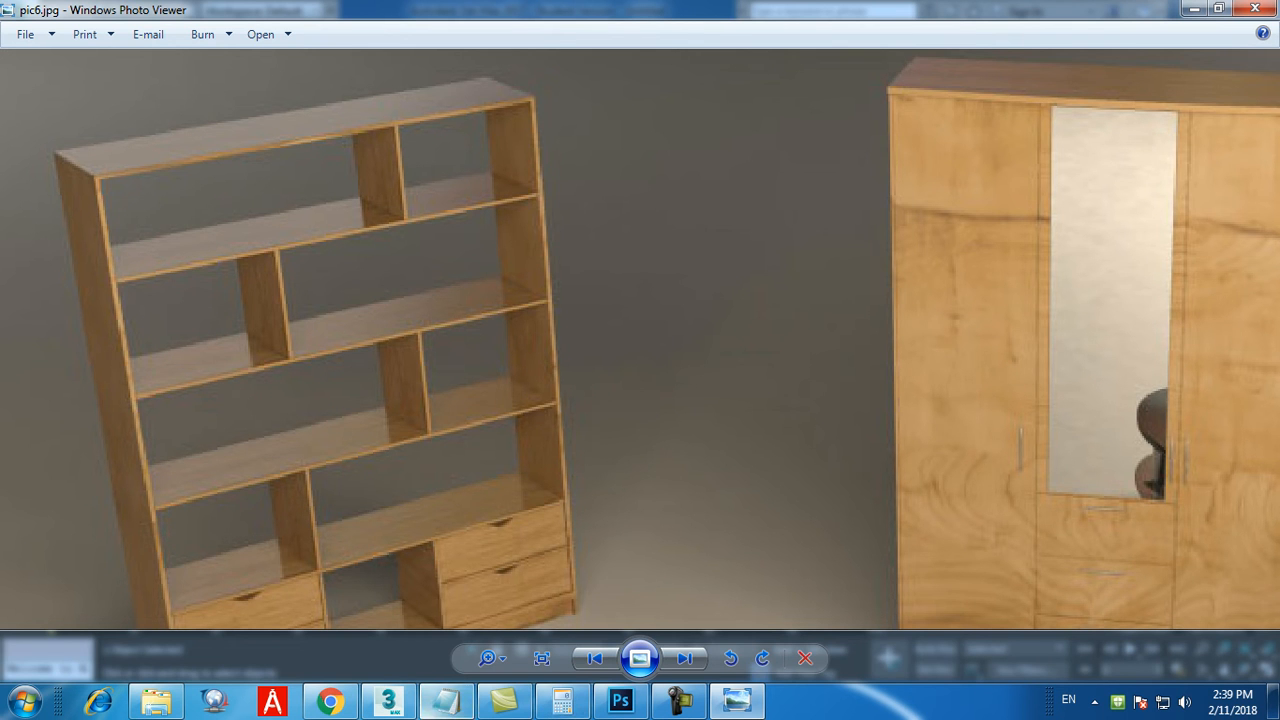
{"action": "left_click", "coordinate": [388, 701]}
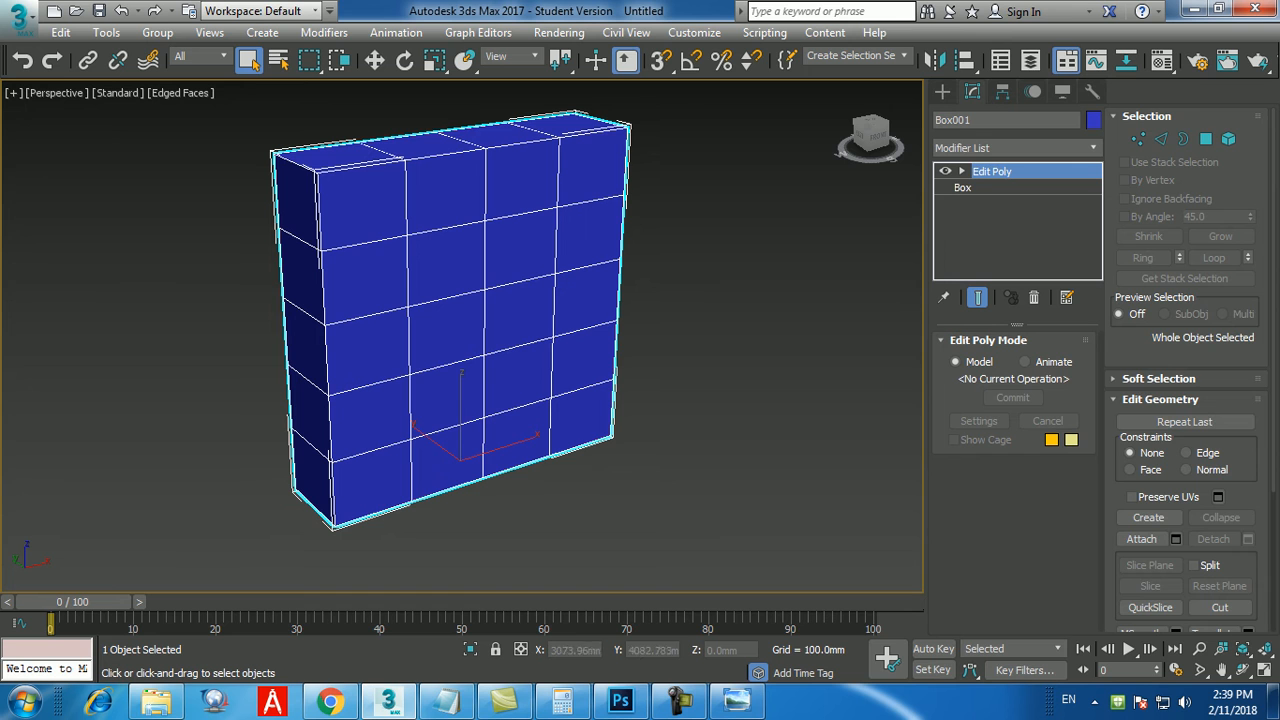
{"action": "left_click", "coordinate": [963, 188]}
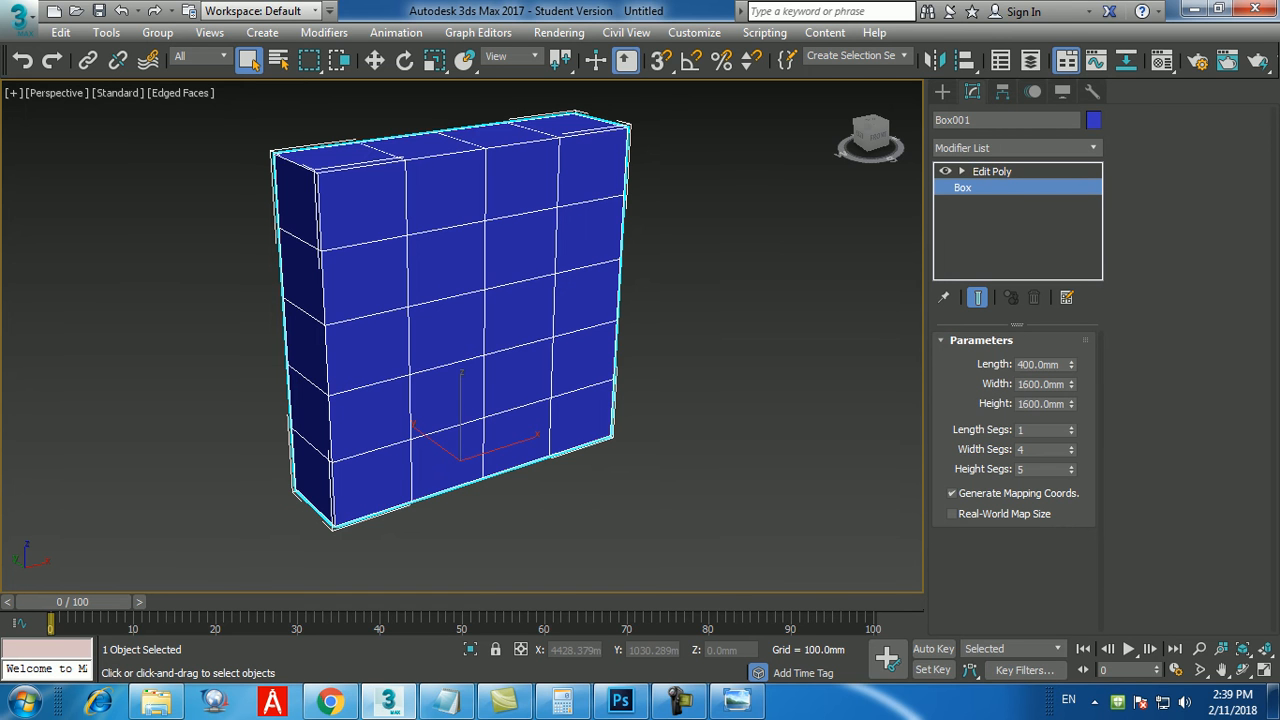
{"action": "left_click", "coordinate": [1072, 447]}
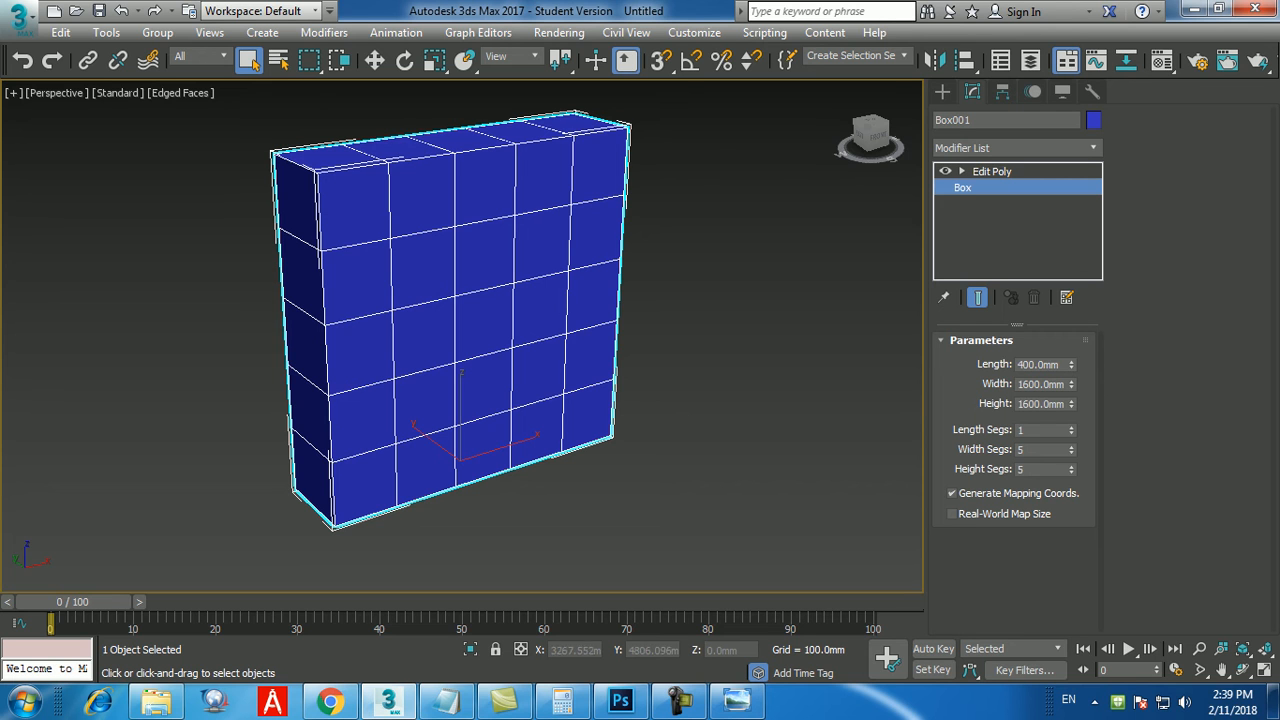
{"action": "double_click", "coordinate": [1036, 450]}
{"action": "left_click", "coordinate": [992, 172]}
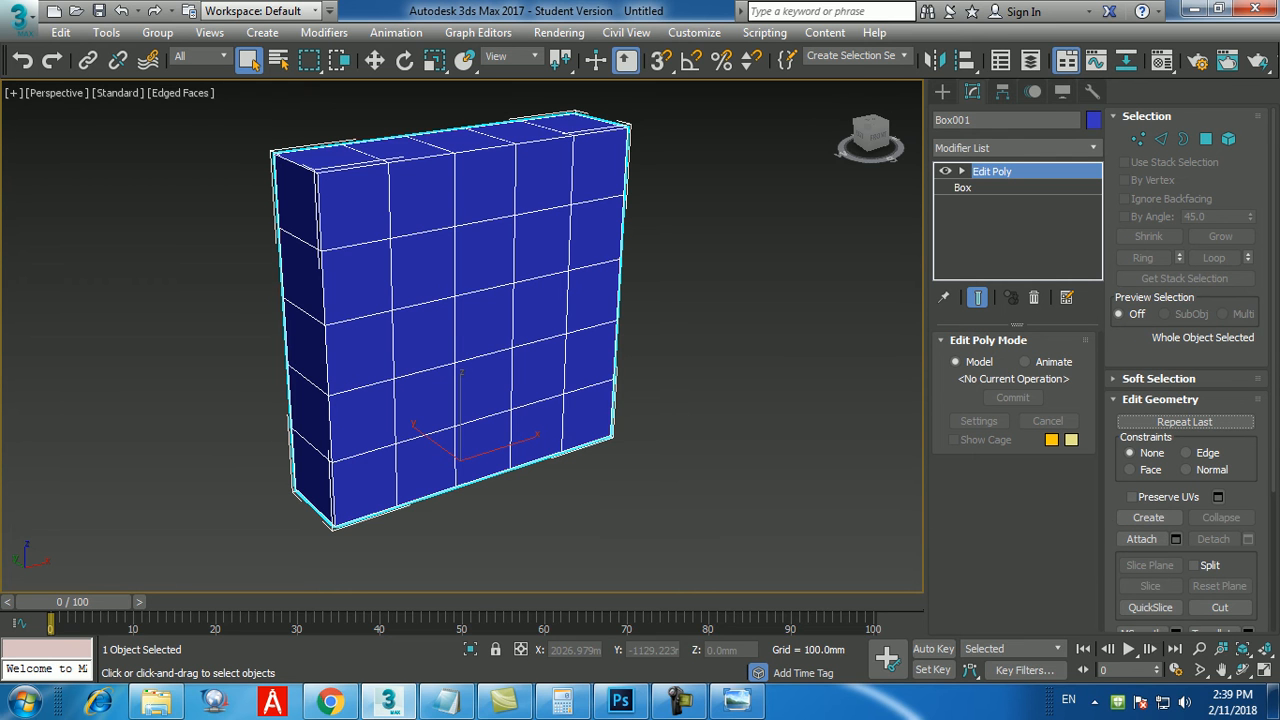
Following the reference image, select the front face's three leftmost polygons in the top row and three rightmost in the second row at Polygon level.
{"action": "left_click", "coordinate": [737, 700]}
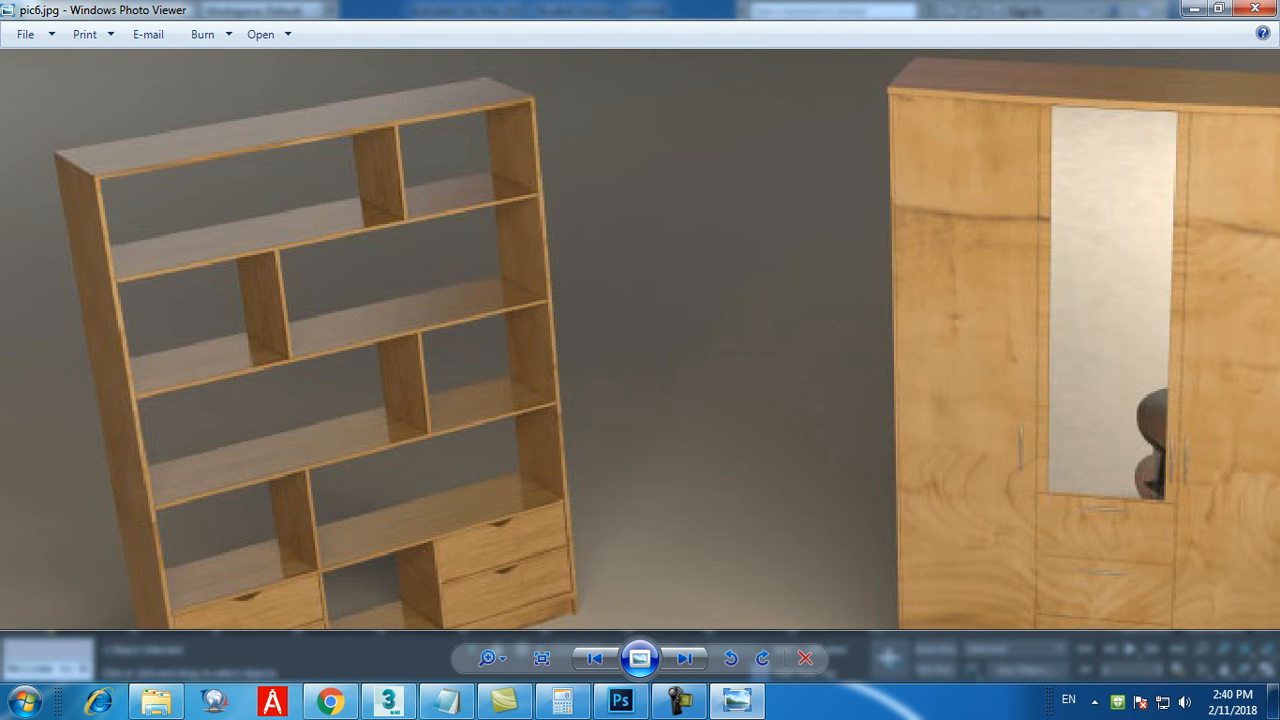
{"action": "left_click", "coordinate": [737, 700]}
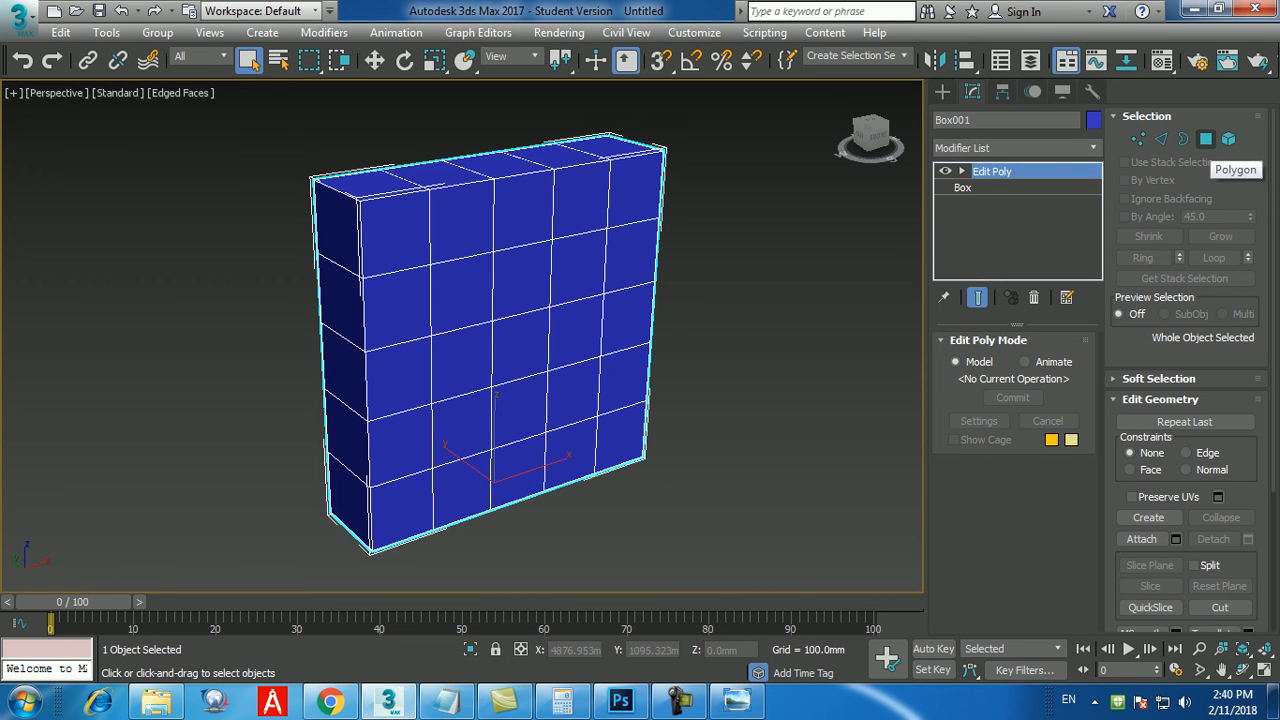
{"action": "left_click", "coordinate": [1206, 139]}
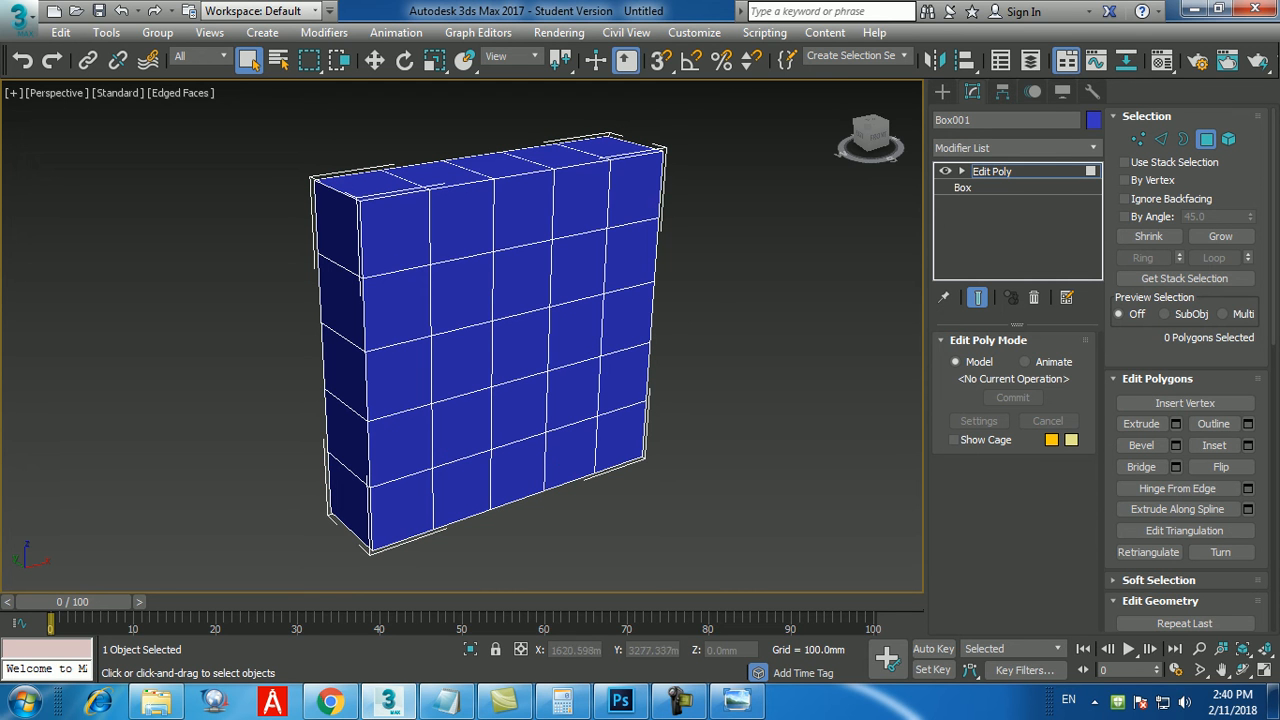
{"action": "left_click", "coordinate": [397, 235]}
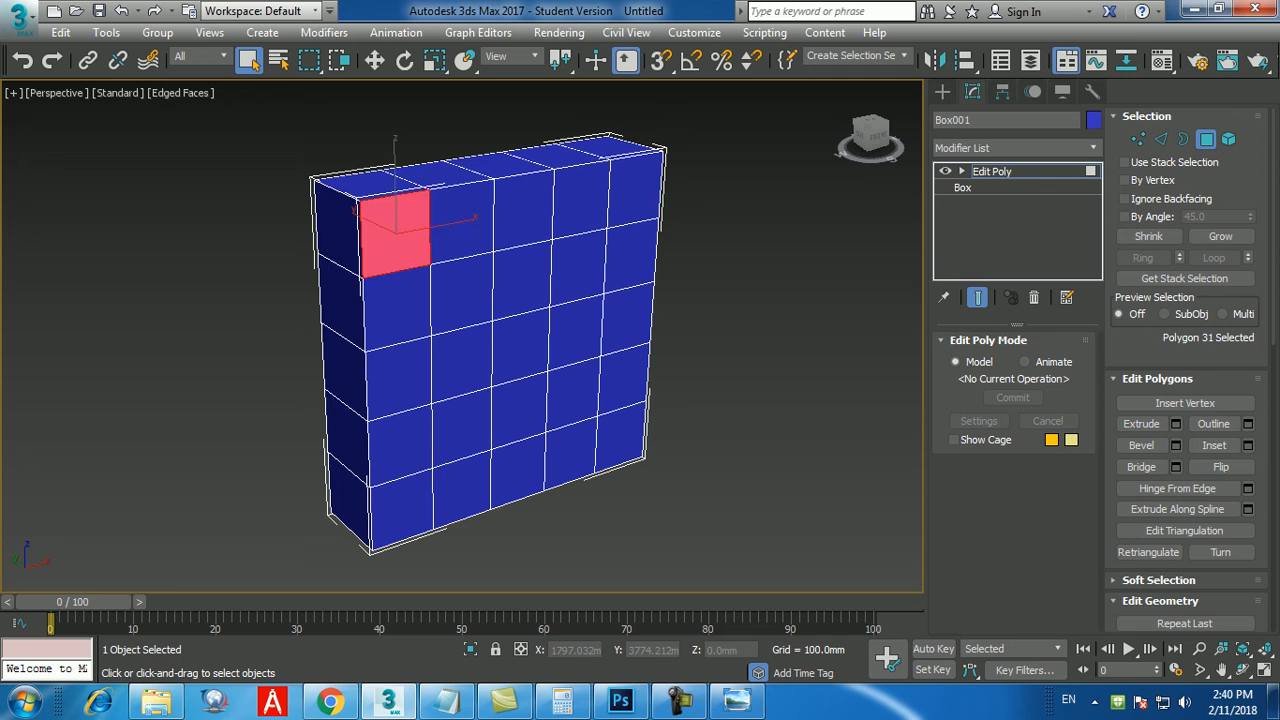
{"action": "left_click", "coordinate": [461, 224], "text": "ctrl"}
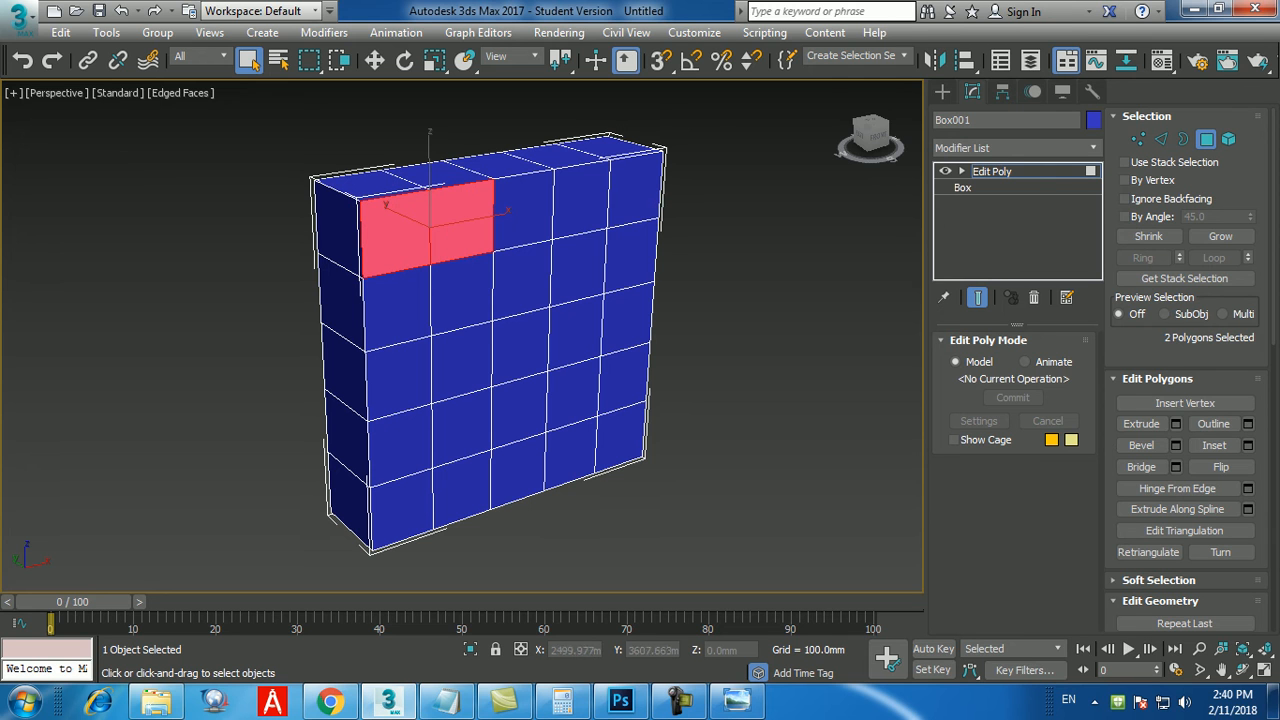
{"action": "left_click", "coordinate": [523, 211], "text": "ctrl"}
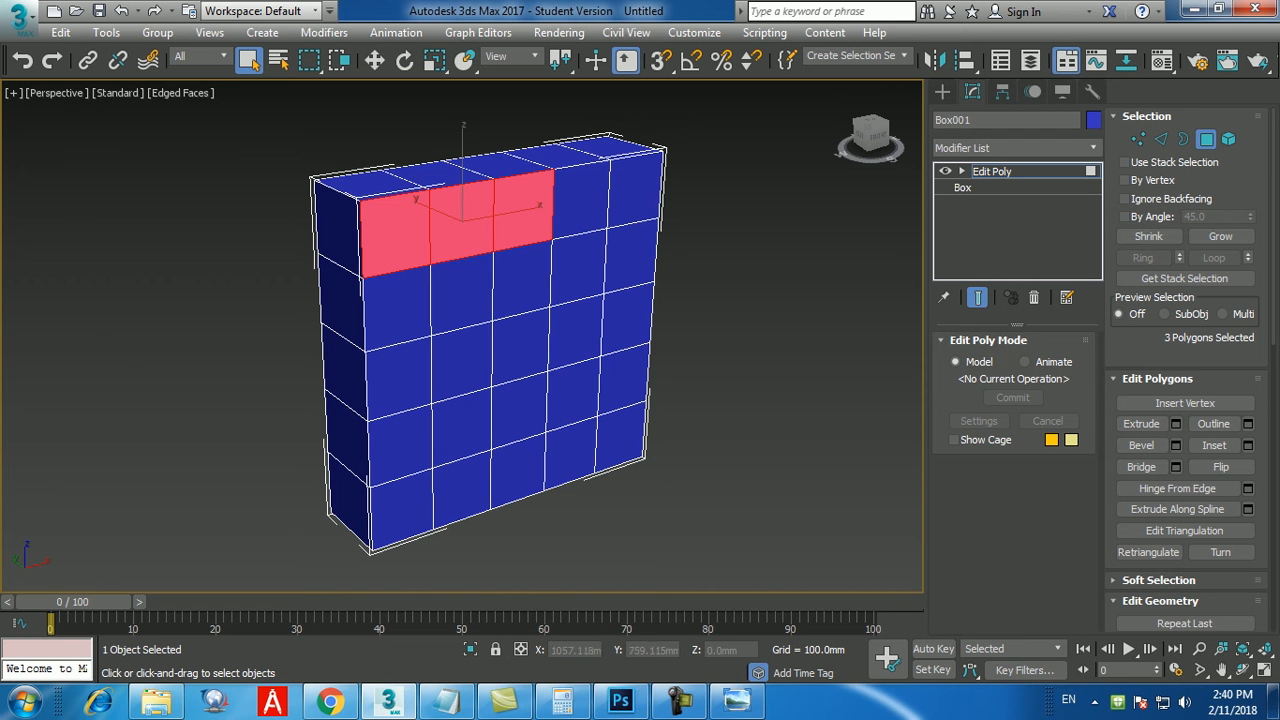
{"action": "left_click", "coordinate": [522, 279], "text": "ctrl"}
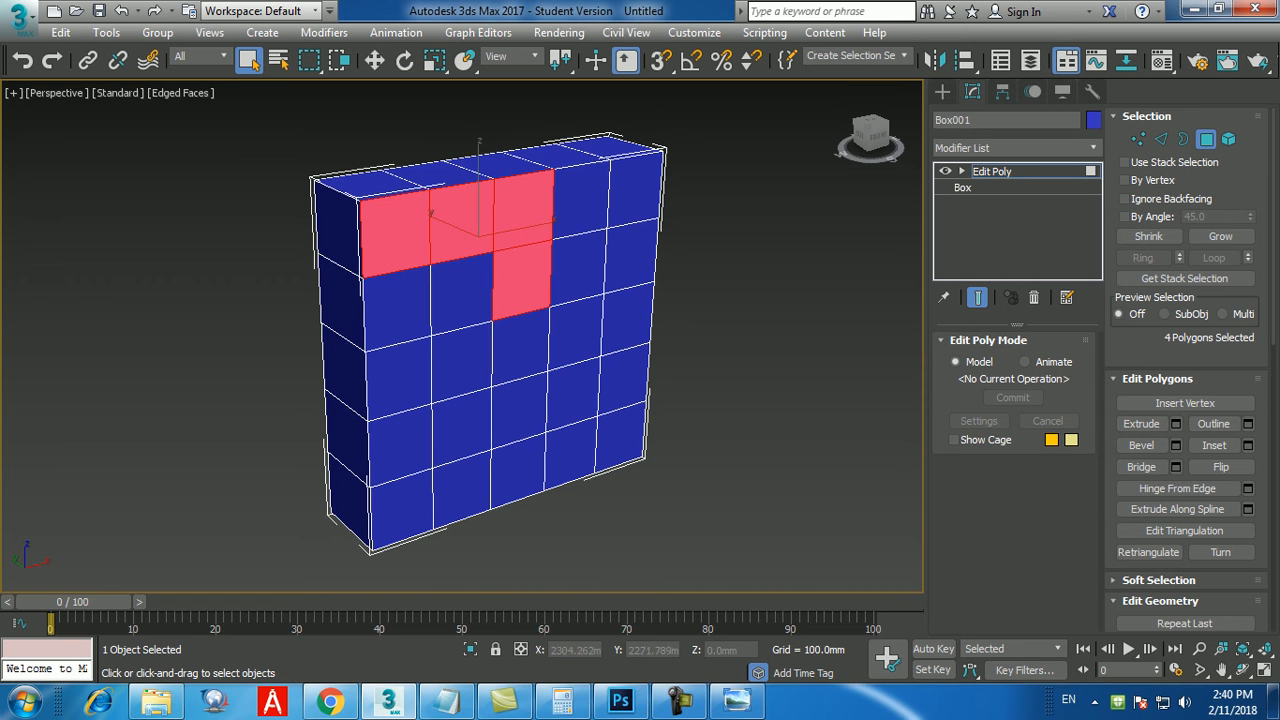
{"action": "left_click", "coordinate": [578, 266], "text": "ctrl"}
{"action": "left_click", "coordinate": [630, 255], "text": "ctrl"}
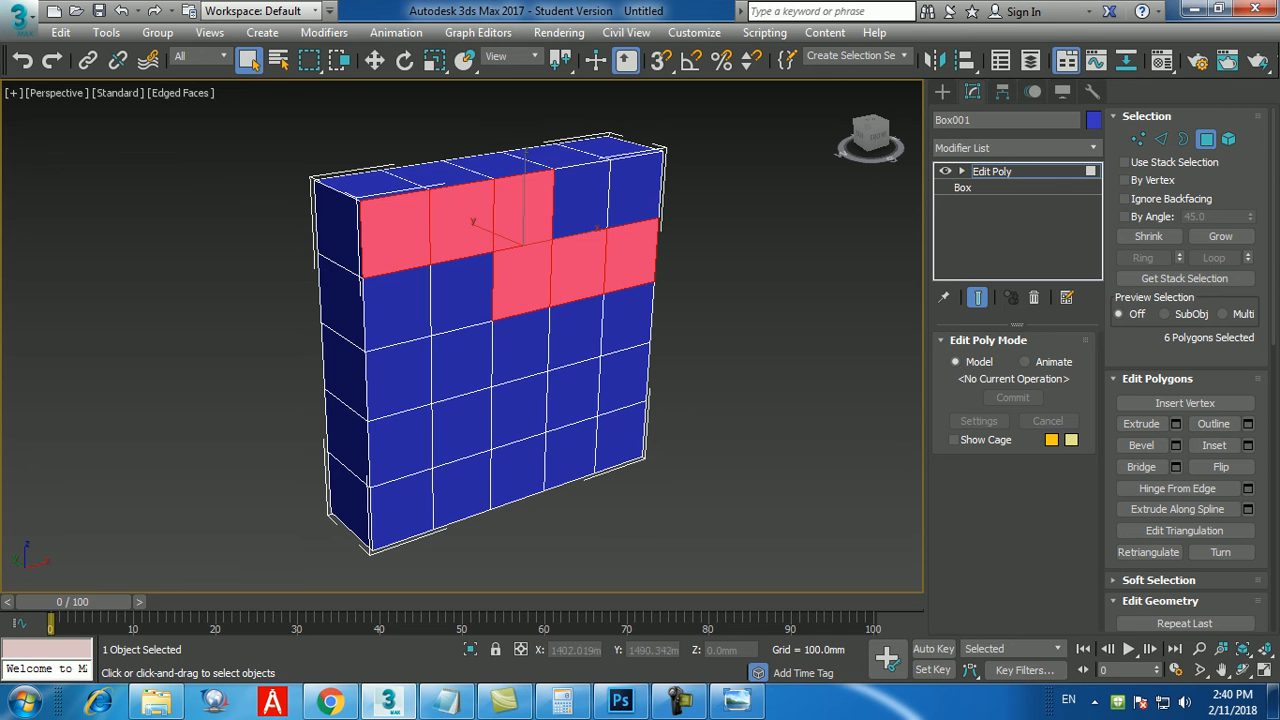
Add the three leftmost front polygons of the third and fifth rows and three rightmost of the fourth row to the selection, and recheck the reference image.
{"action": "left_click", "coordinate": [520, 343], "text": "ctrl"}
{"action": "left_click", "coordinate": [462, 361], "text": "ctrl"}
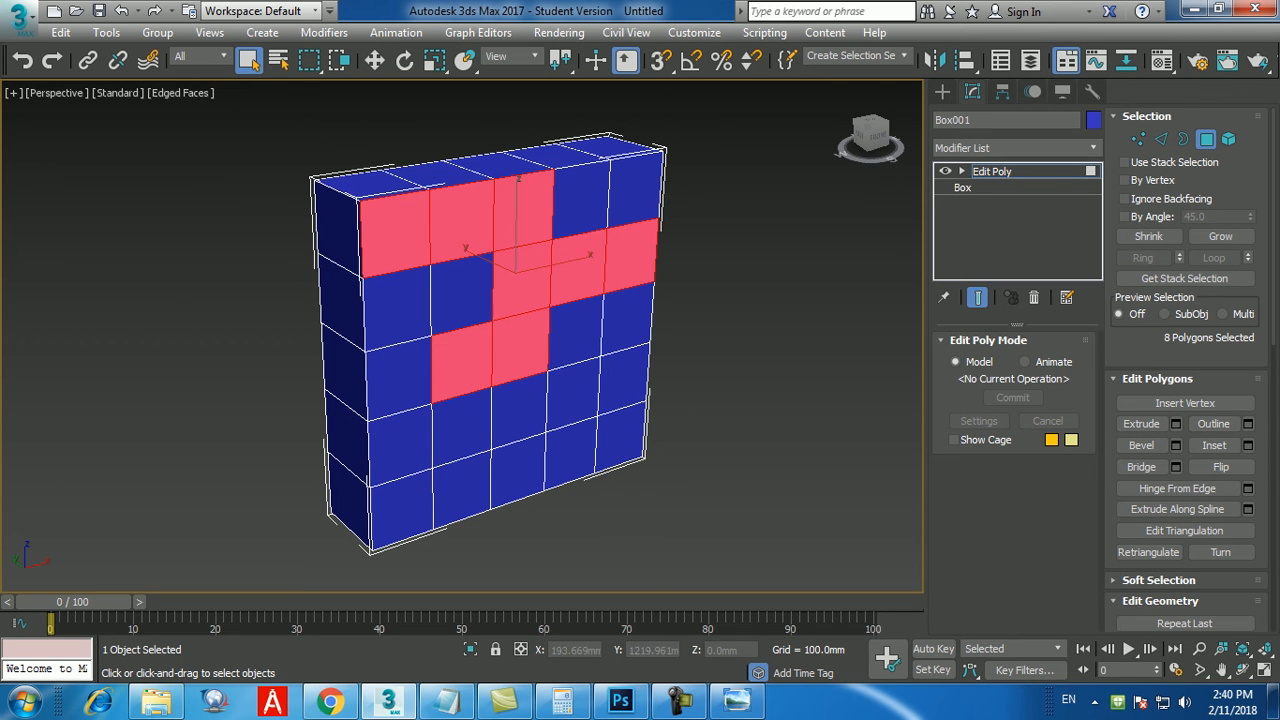
{"action": "left_click", "coordinate": [400, 377], "text": "ctrl"}
{"action": "left_click", "coordinate": [520, 410], "text": "ctrl"}
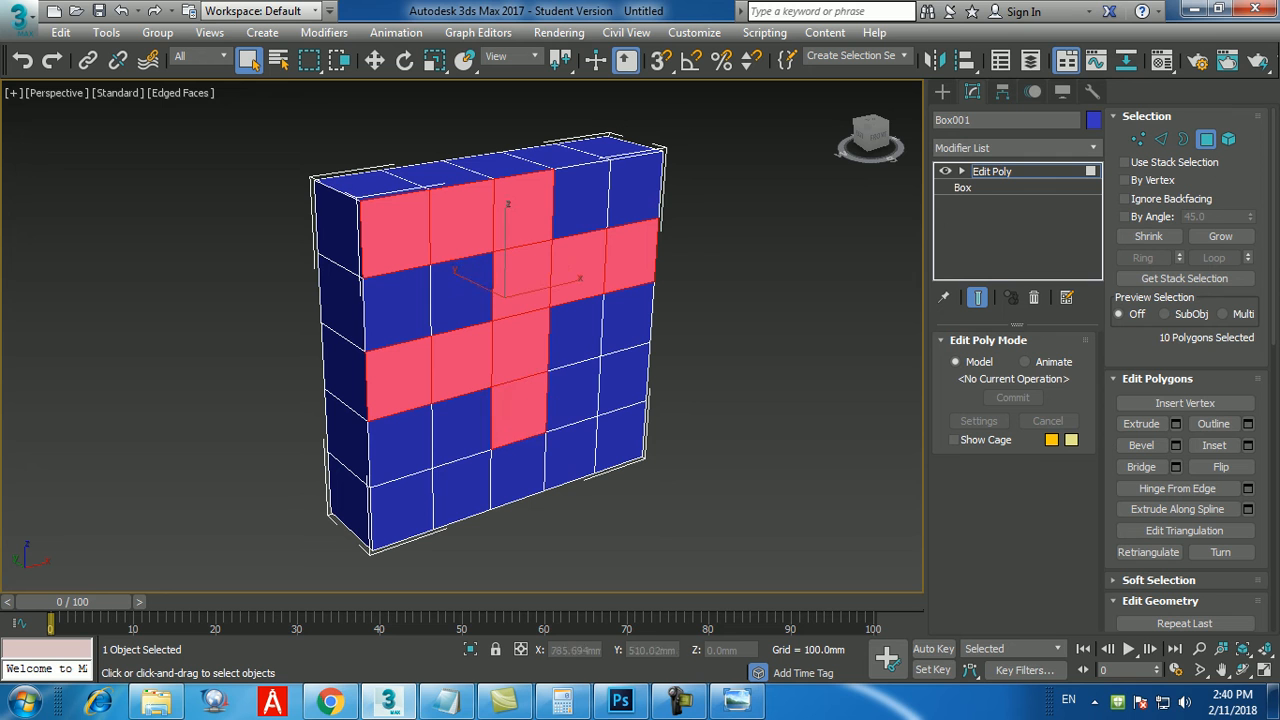
{"action": "left_click", "coordinate": [573, 394], "text": "ctrl"}
{"action": "left_click", "coordinate": [624, 380], "text": "ctrl"}
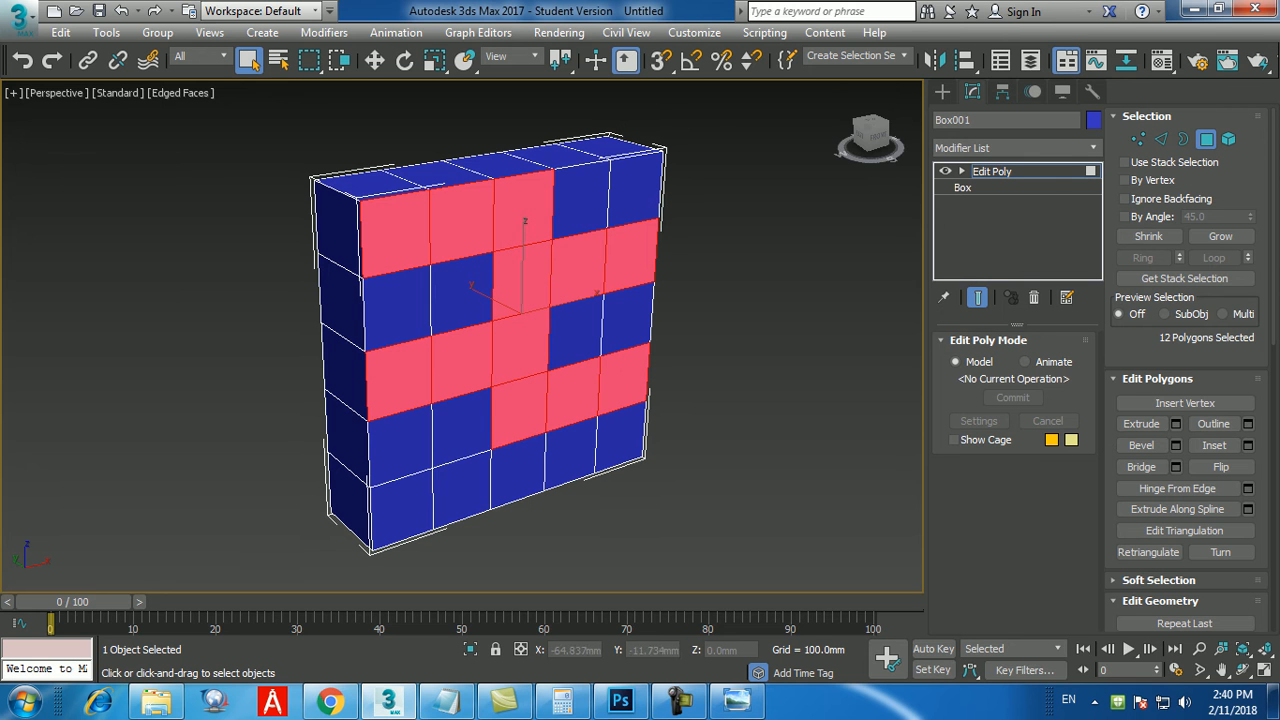
{"action": "left_click", "coordinate": [519, 468], "text": "ctrl"}
{"action": "left_click", "coordinate": [462, 490], "text": "ctrl"}
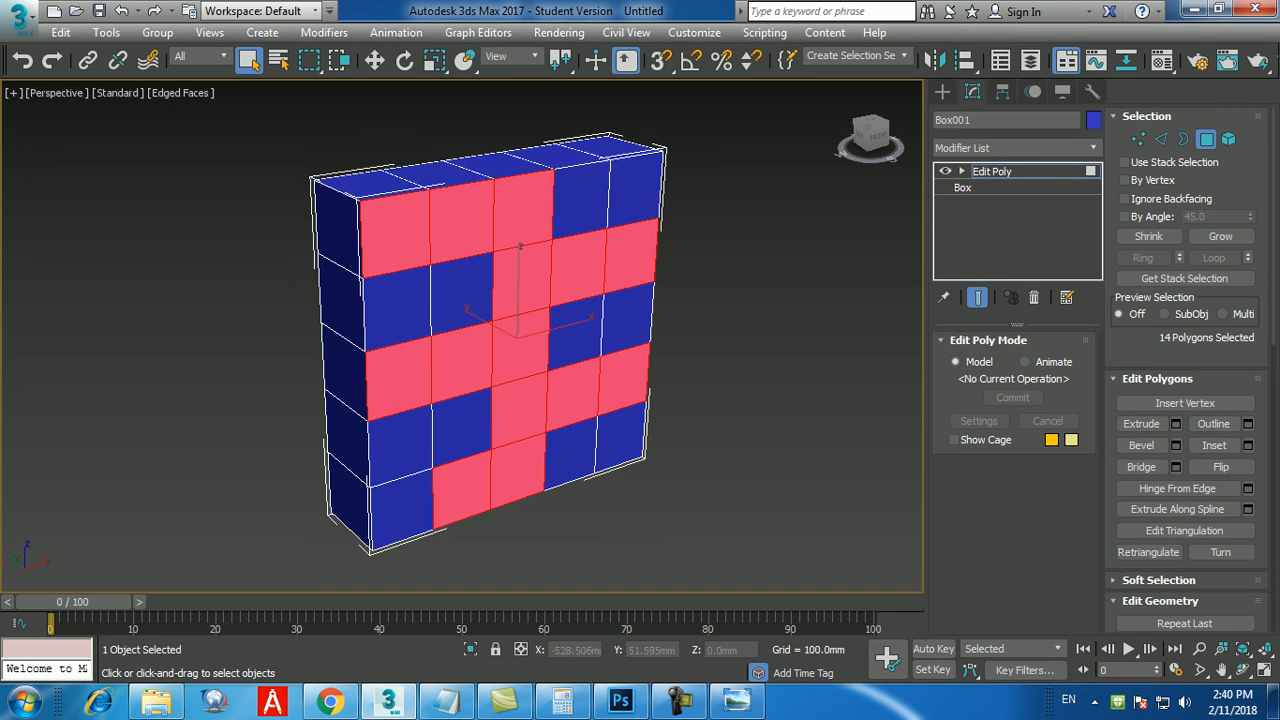
{"action": "left_click", "coordinate": [400, 508], "text": "ctrl"}
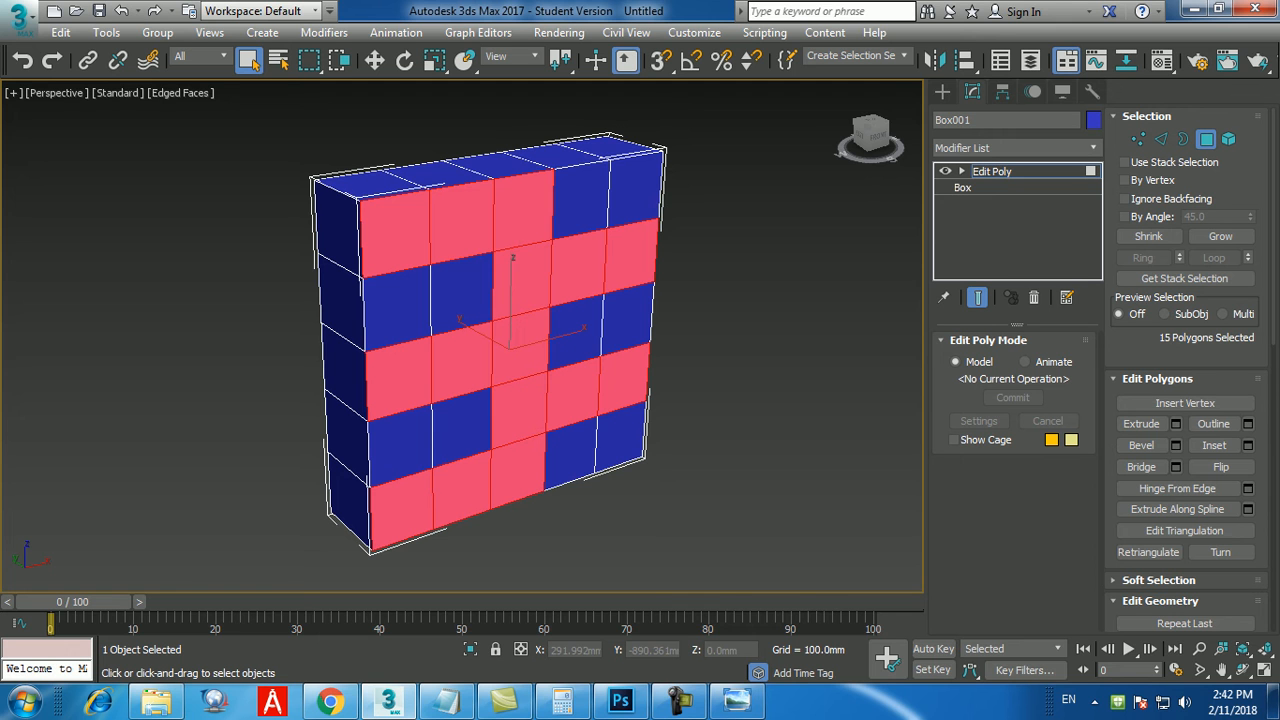
{"action": "left_click", "coordinate": [679, 700]}
{"action": "left_click", "coordinate": [737, 701]}
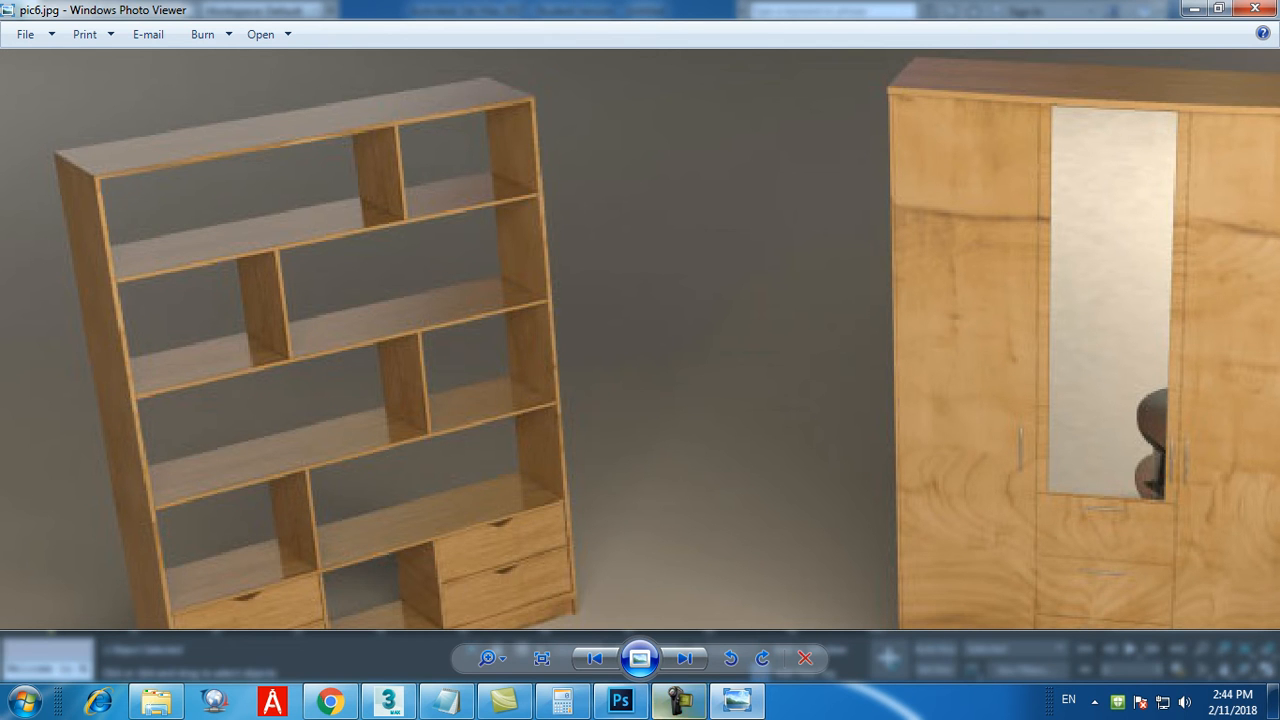
Return from the reference image to 3ds Max, clear the selection and select the front face's three leftmost top-row polygons.
{"action": "left_click", "coordinate": [737, 701]}
{"action": "left_click", "coordinate": [745, 390]}
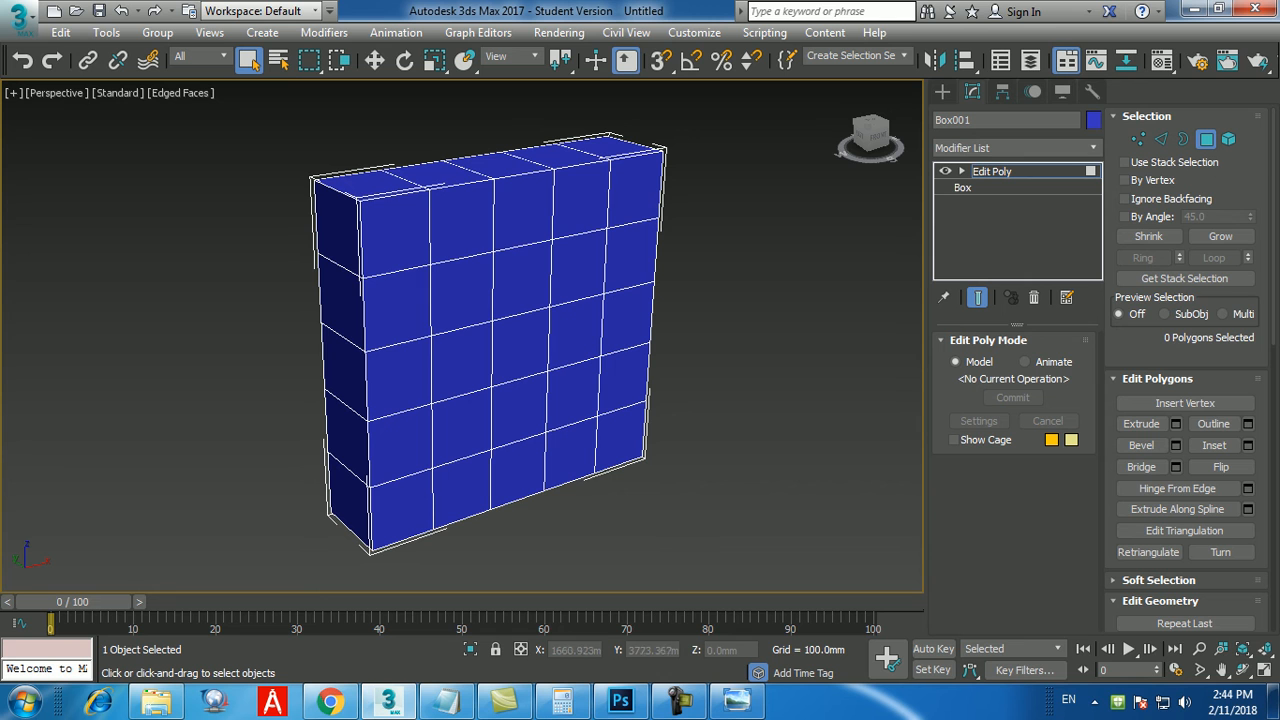
{"action": "left_click", "coordinate": [396, 234]}
{"action": "left_click", "coordinate": [460, 224], "text": "ctrl"}
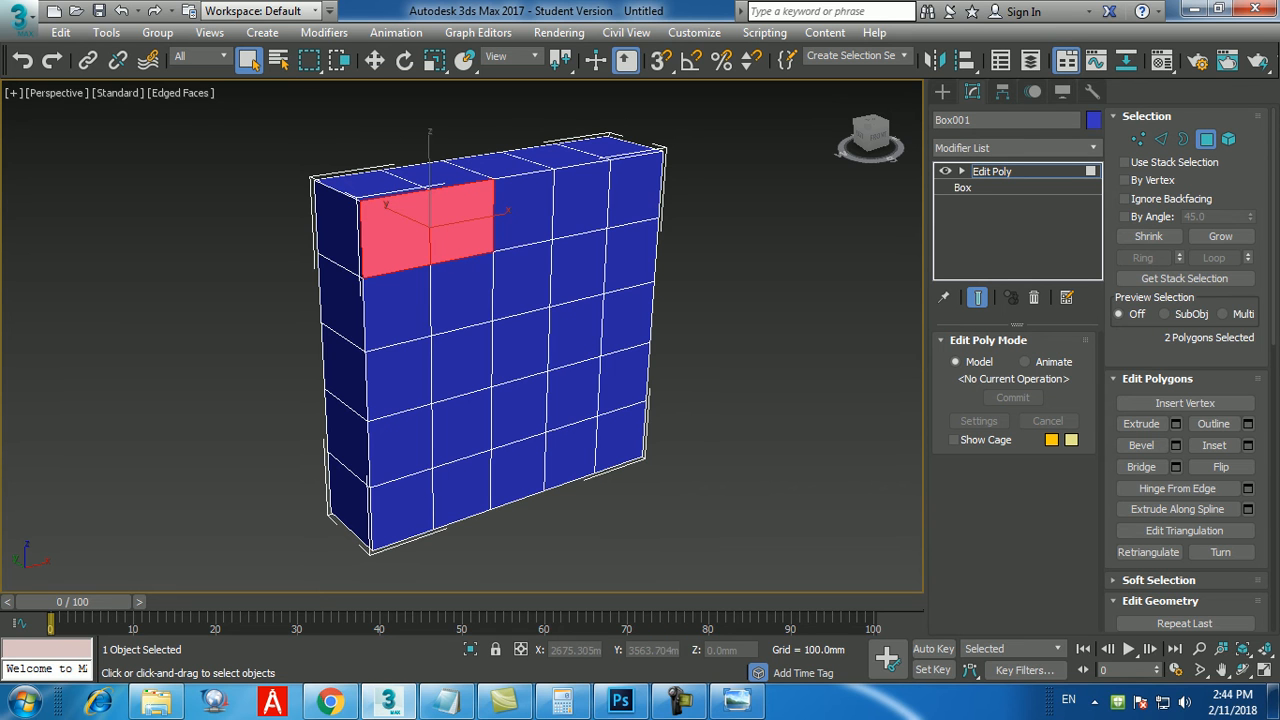
{"action": "left_click", "coordinate": [522, 212], "text": "ctrl"}
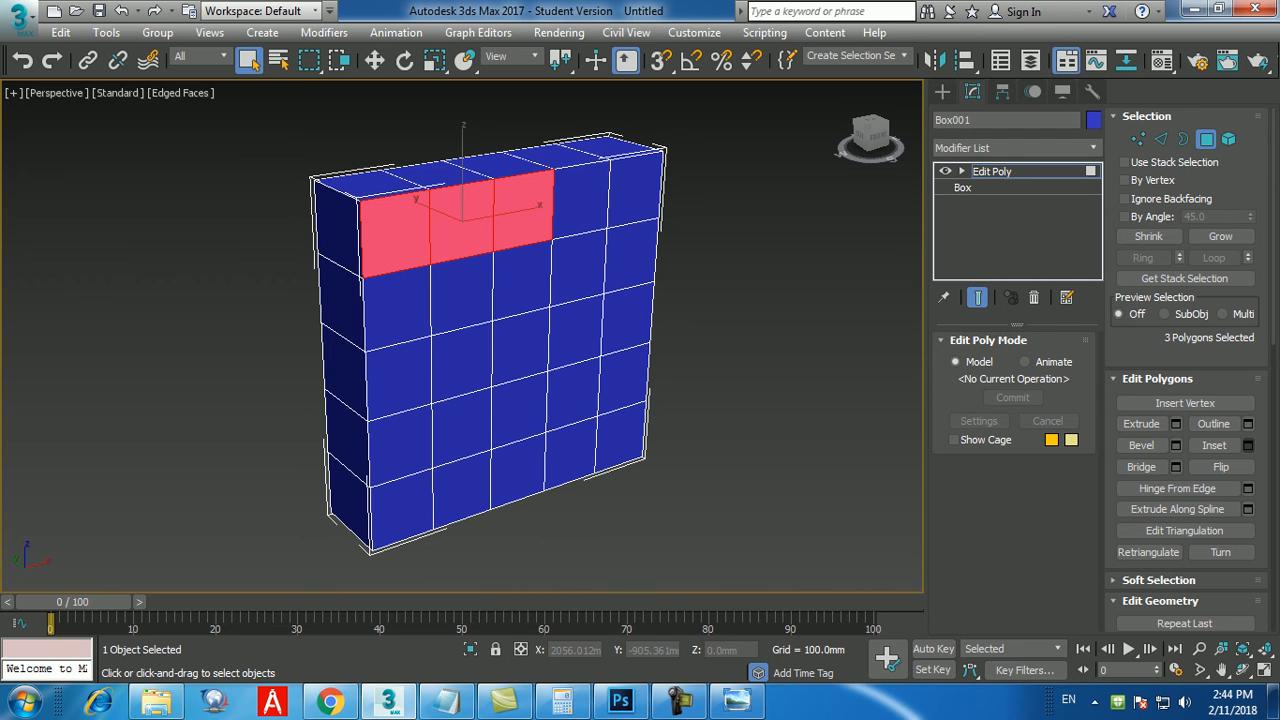
Inset the three selected top-row front polygons as a group by 15 mm, then clear the selection.
{"action": "left_click", "coordinate": [1248, 445]}
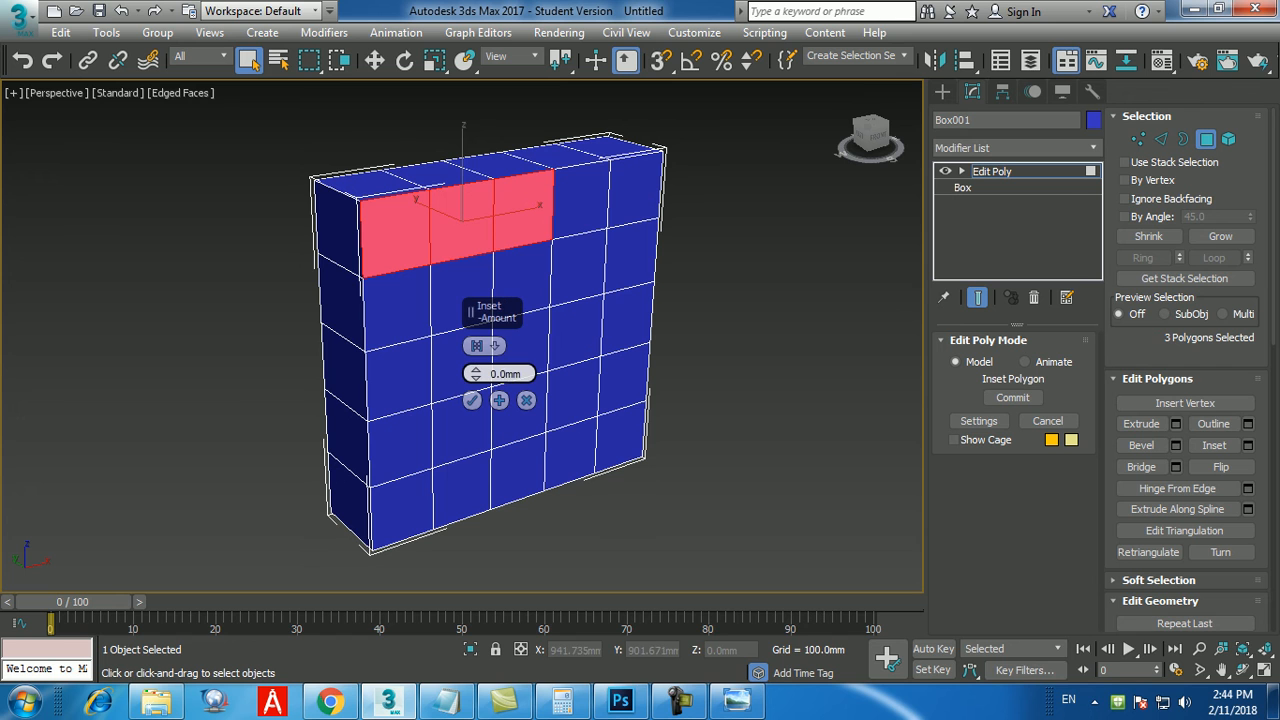
{"action": "type", "text": "5"}
{"action": "key", "text": "Return"}
{"action": "type", "text": "15"}
{"action": "key", "text": "Return"}
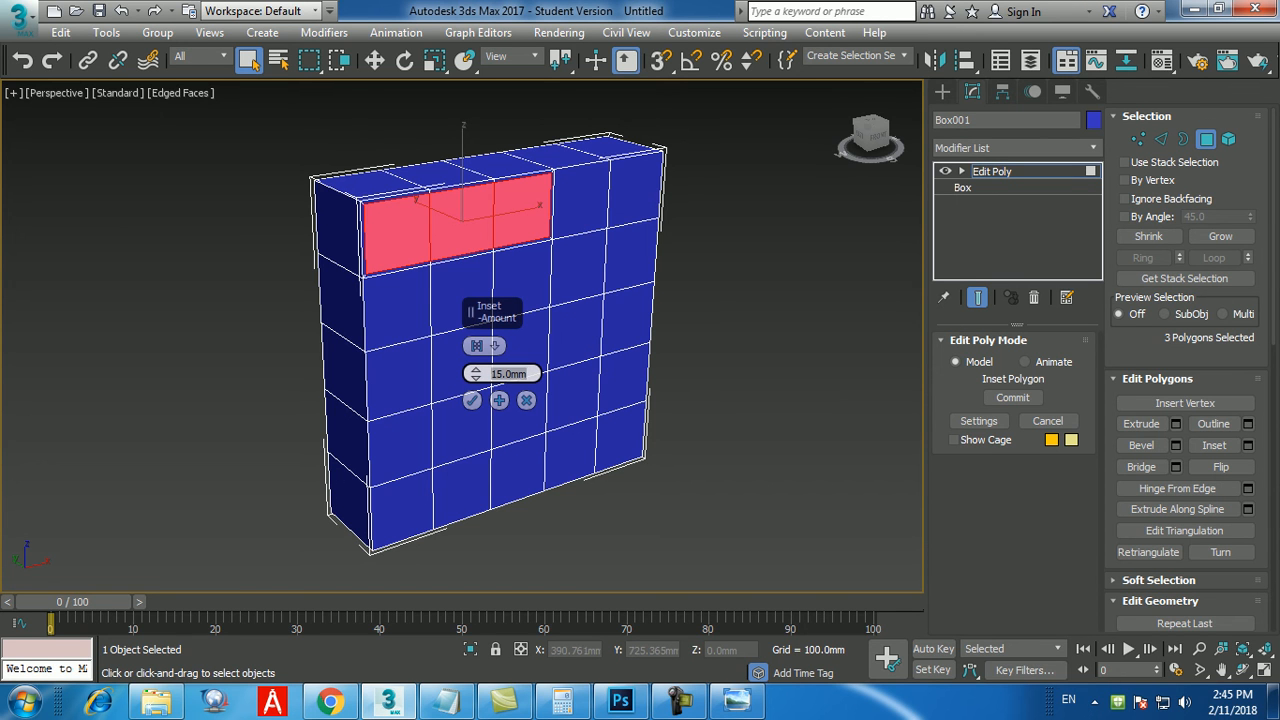
{"action": "left_click", "coordinate": [472, 401]}
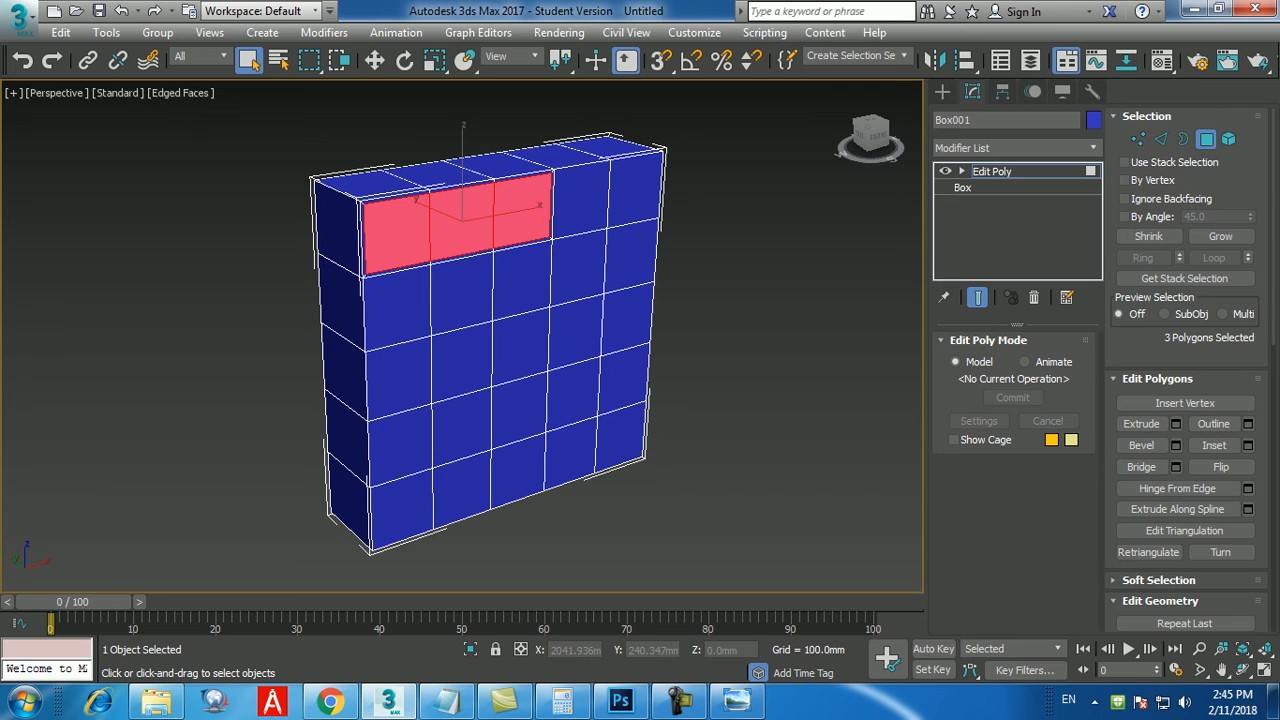
{"action": "left_click", "coordinate": [745, 400]}
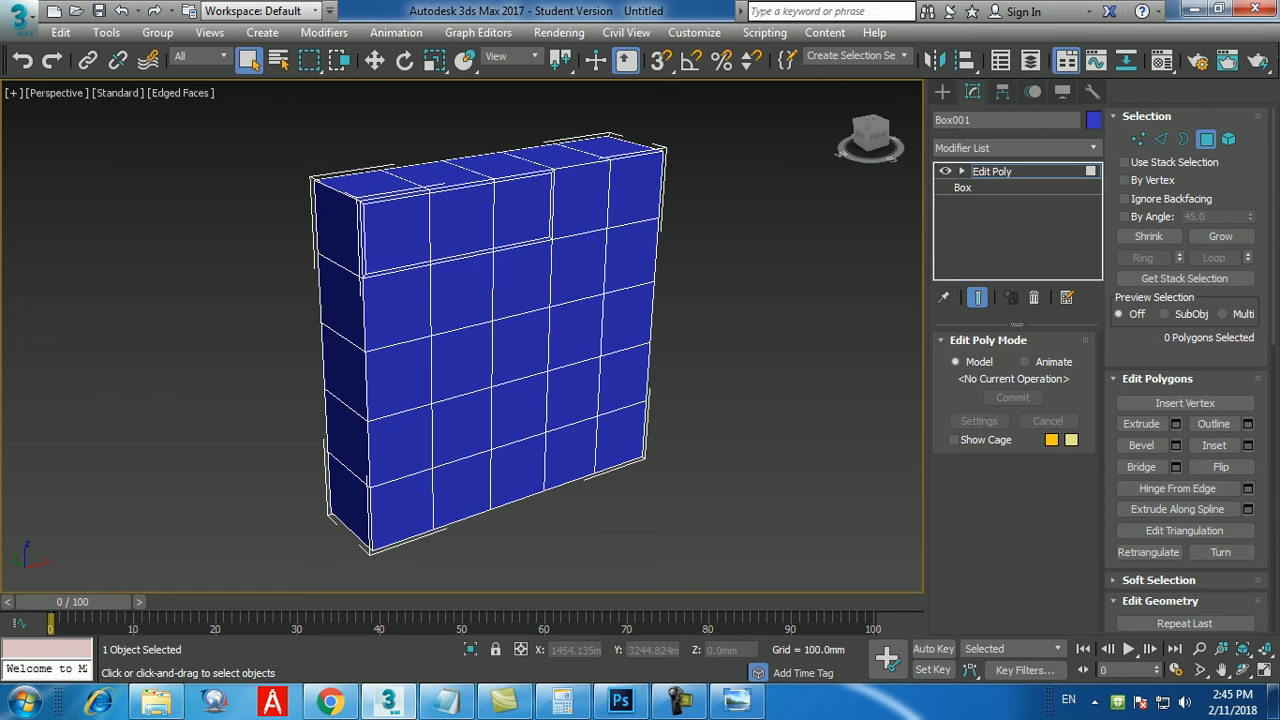
Select the three matching top-row polygons on the back face, inset them by 15 mm and clear the selection.
{"action": "middle_click_drag", "start_coordinate": [600, 385], "coordinate": [850, 400], "text": "alt"}
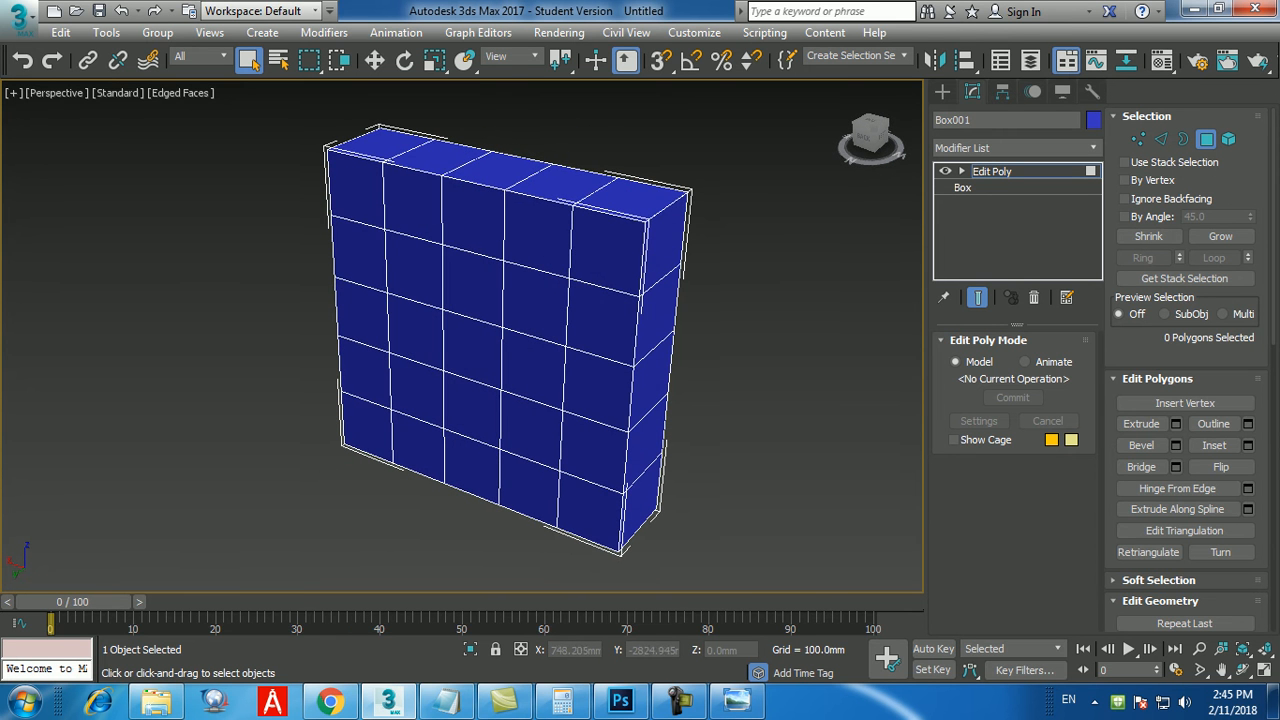
{"action": "left_click", "coordinate": [606, 250]}
{"action": "left_click", "coordinate": [539, 236], "text": "ctrl"}
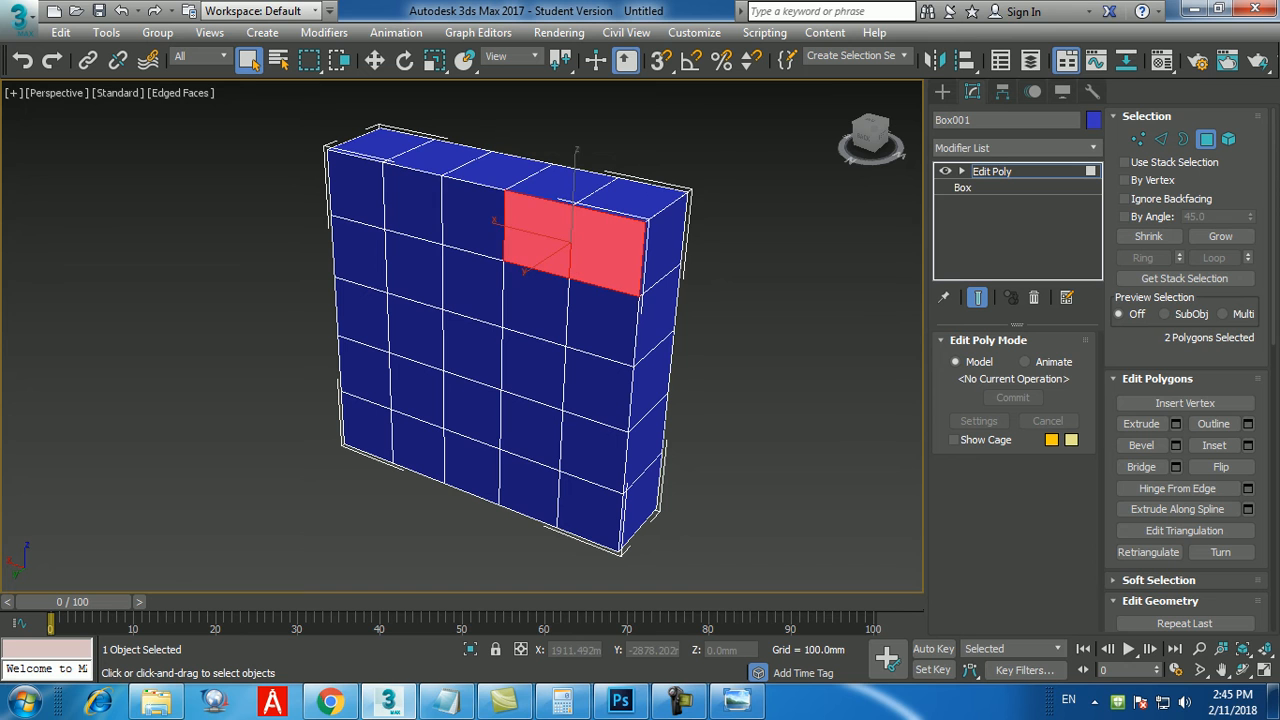
{"action": "left_click", "coordinate": [474, 222], "text": "ctrl"}
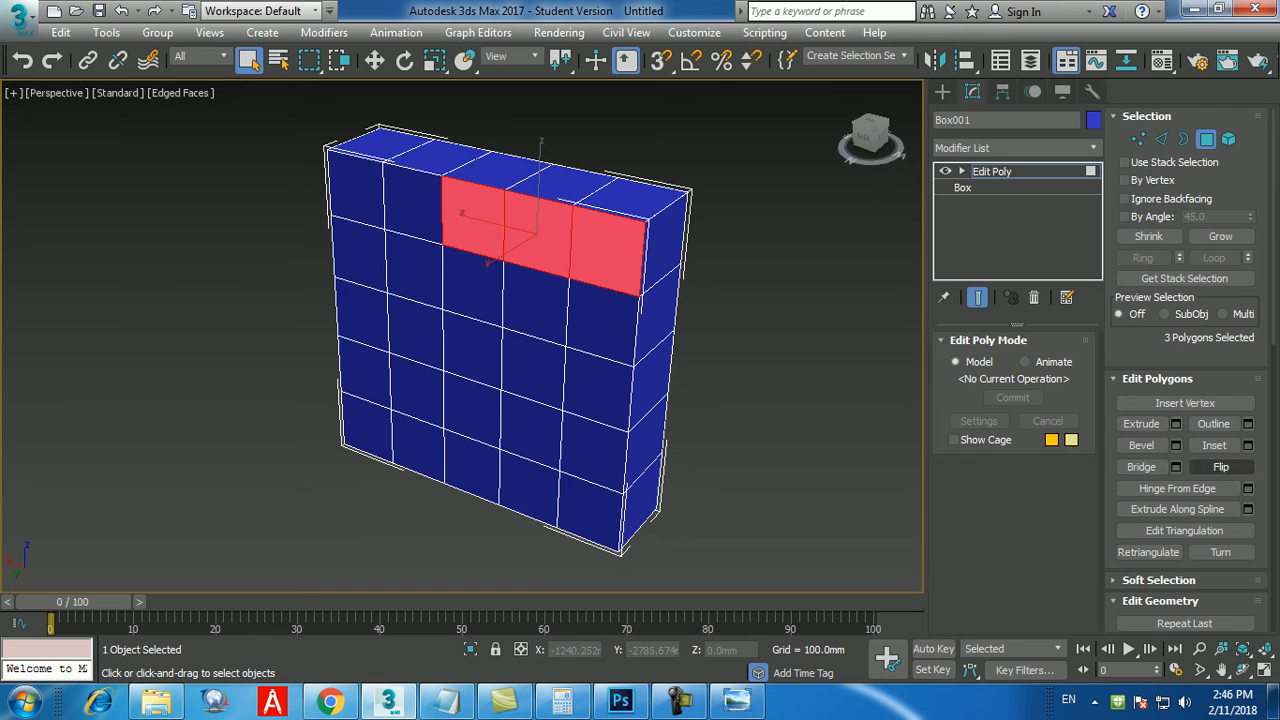
{"action": "left_click", "coordinate": [1248, 445]}
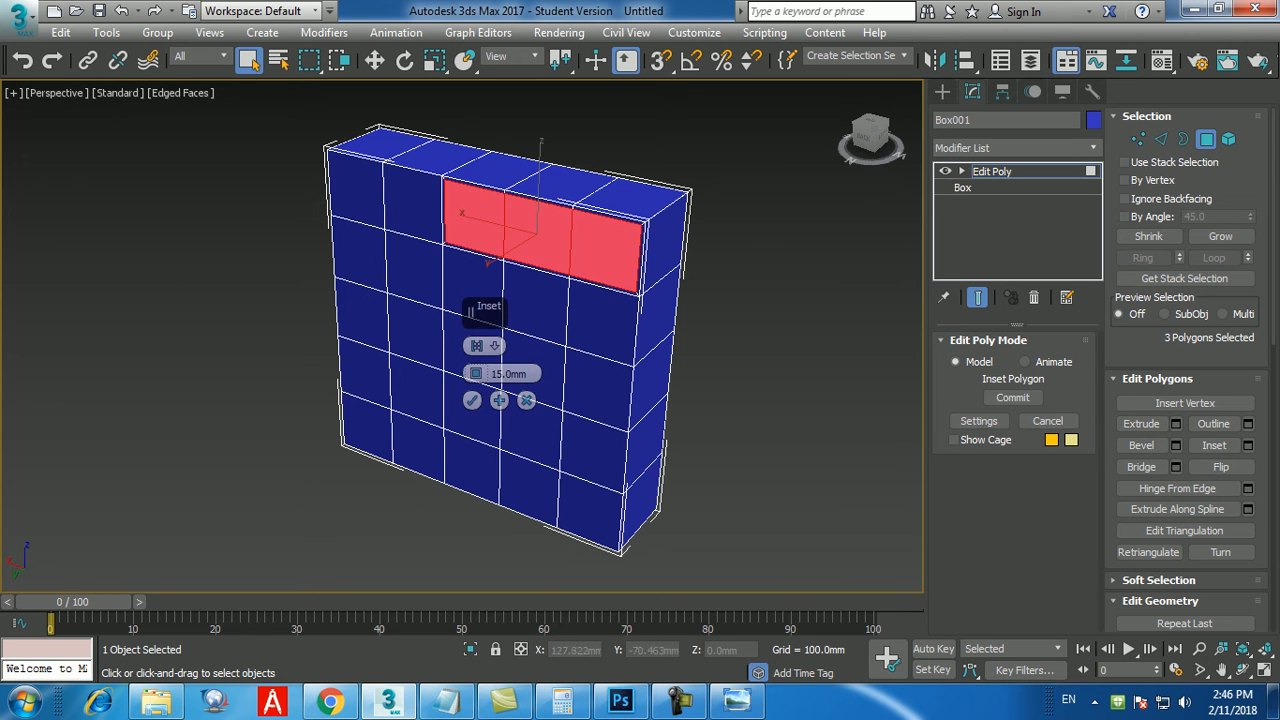
{"action": "left_click", "coordinate": [471, 400]}
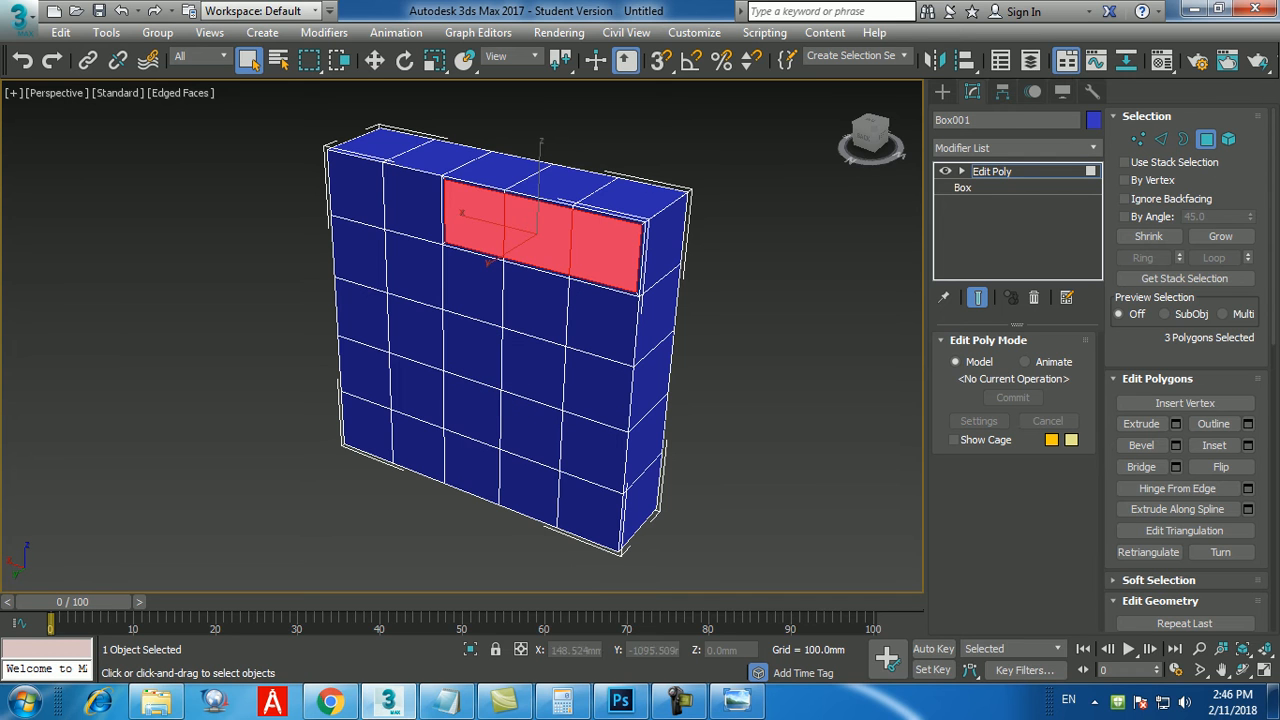
{"action": "left_click", "coordinate": [745, 345]}
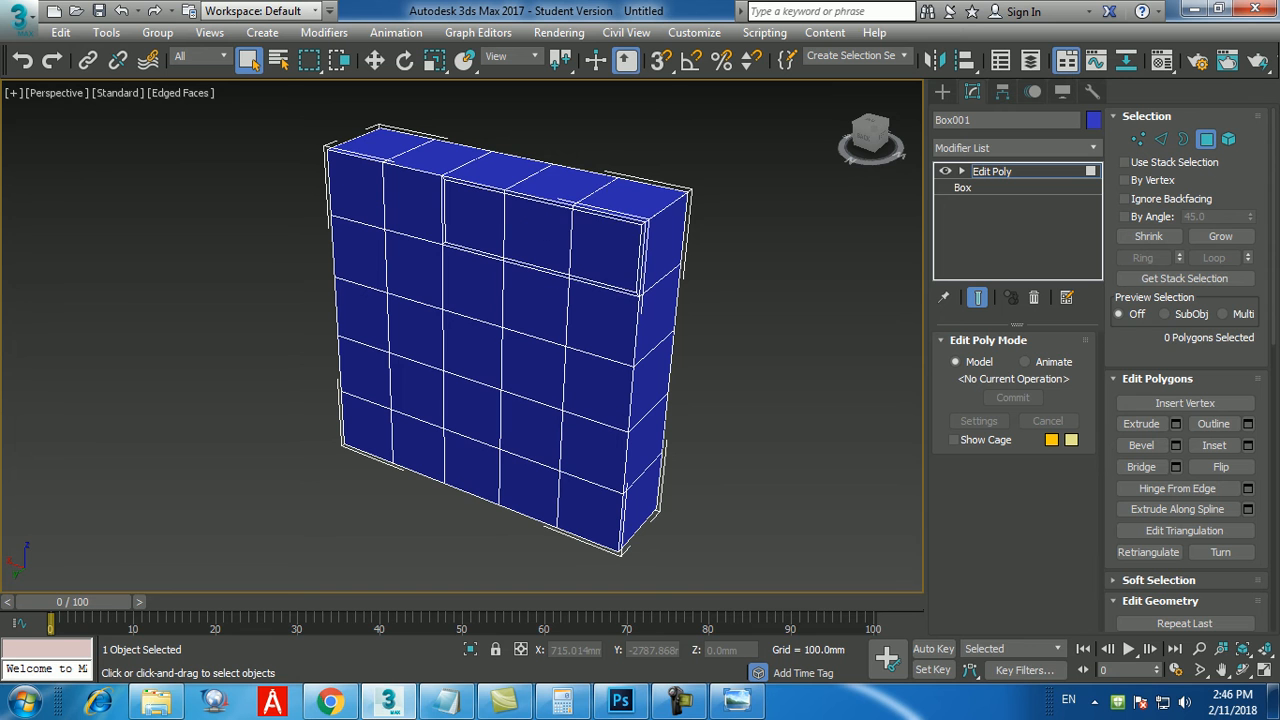
Select the inset top-row polygons on both the back and front faces and bridge them into a through opening.
{"action": "left_click", "coordinate": [606, 250]}
{"action": "left_click", "coordinate": [537, 234], "text": "ctrl"}
{"action": "left_click", "coordinate": [474, 219], "text": "ctrl"}
{"action": "middle_click_drag", "start_coordinate": [474, 222], "coordinate": [270, 224], "text": "alt"}
{"action": "left_click", "coordinate": [525, 270], "text": "ctrl"}
{"action": "left_click", "coordinate": [592, 258], "text": "ctrl"}
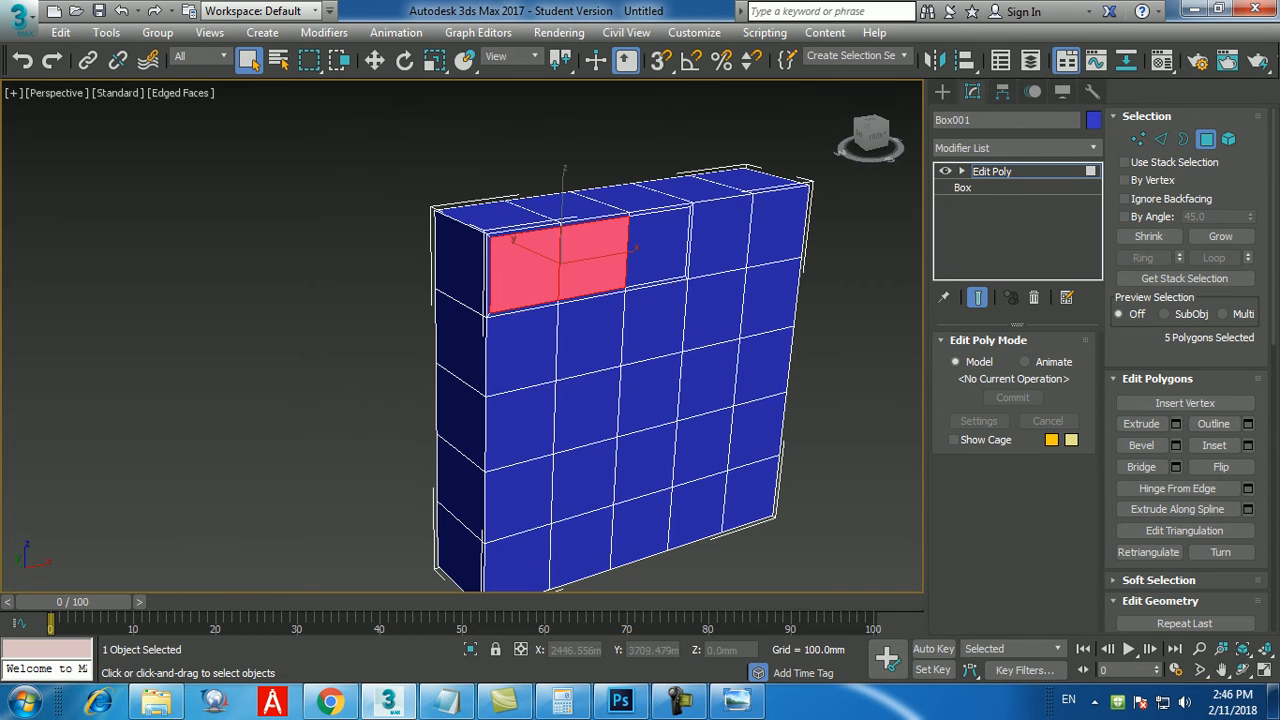
{"action": "left_click", "coordinate": [658, 248], "text": "ctrl"}
{"action": "middle_click_drag", "start_coordinate": [658, 248], "coordinate": [618, 236], "text": "alt"}
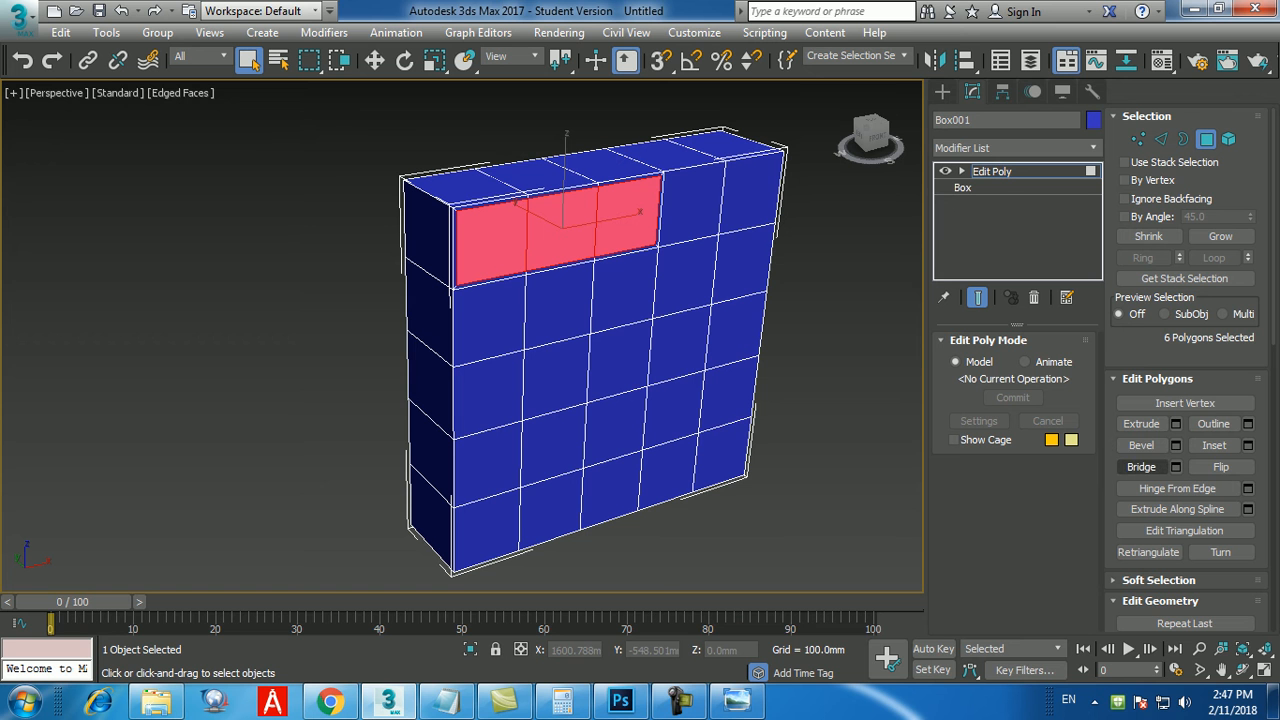
{"action": "left_click", "coordinate": [1141, 467]}
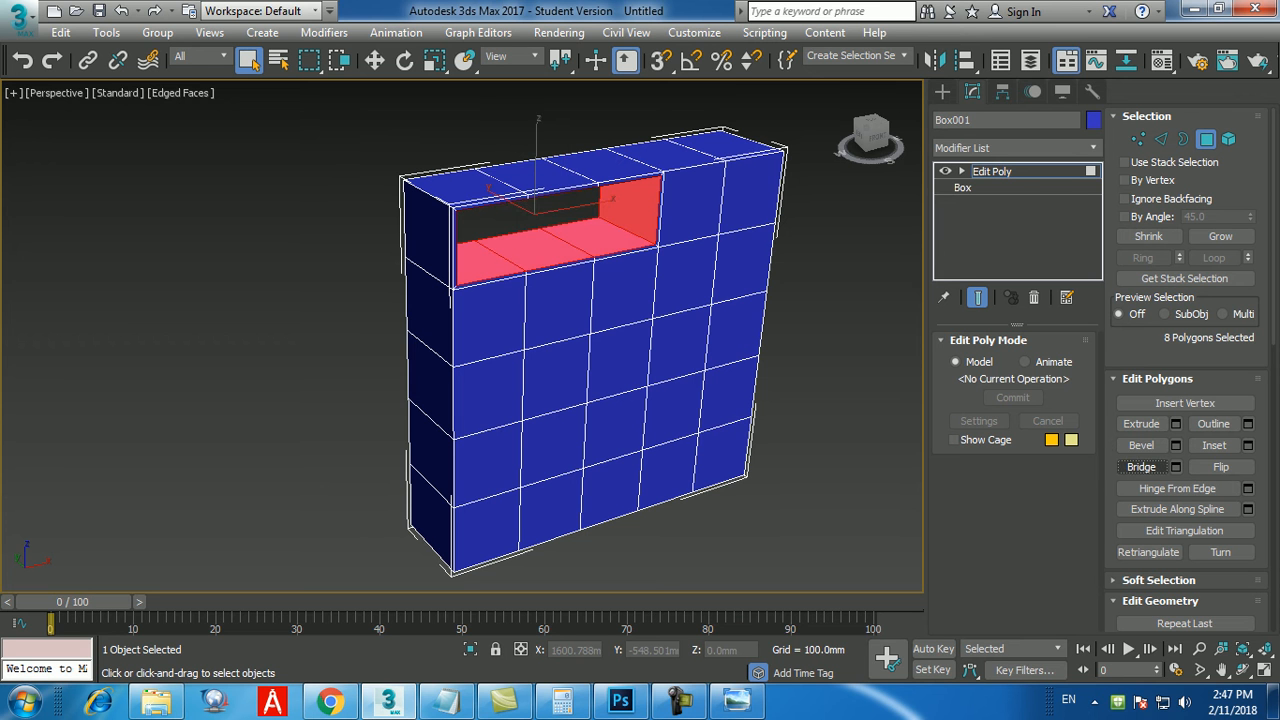
{"action": "middle_click_drag", "start_coordinate": [640, 400], "coordinate": [715, 376], "text": "alt"}
{"action": "left_click", "coordinate": [850, 380]}
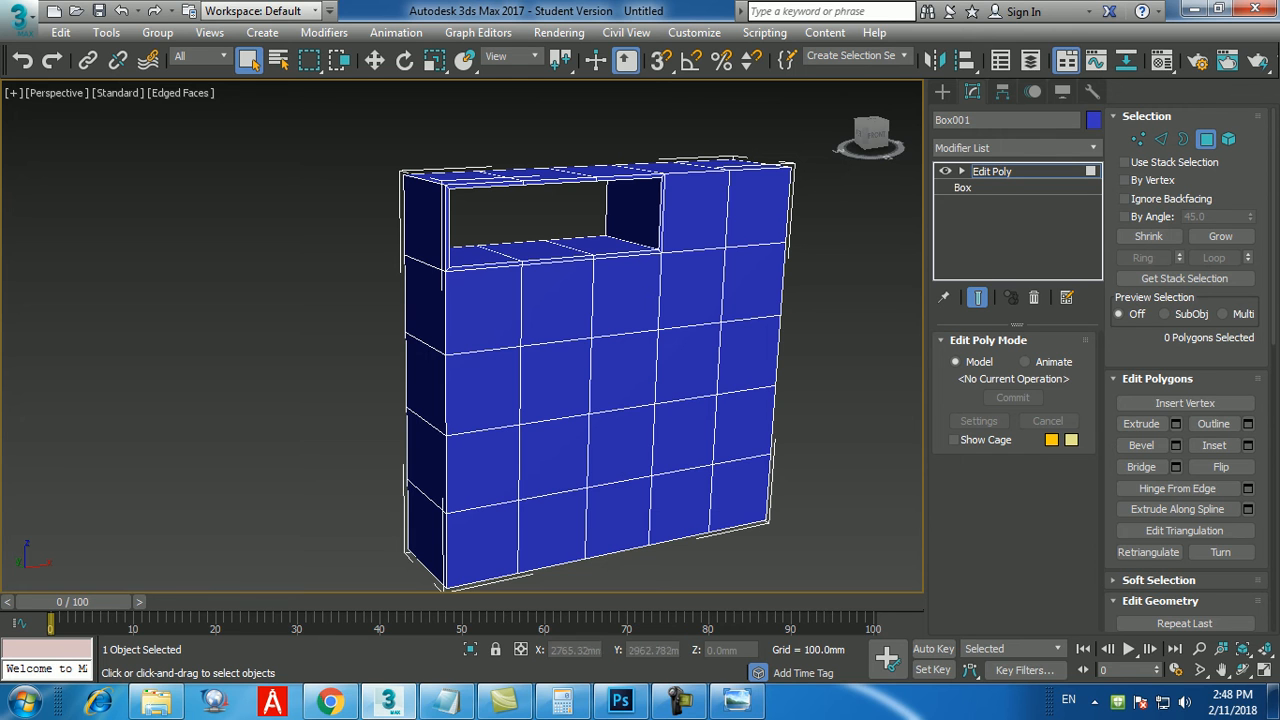
Select the second row's three rightmost front polygons together with the three matching polygons on the back face.
{"action": "left_click", "coordinate": [626, 295]}
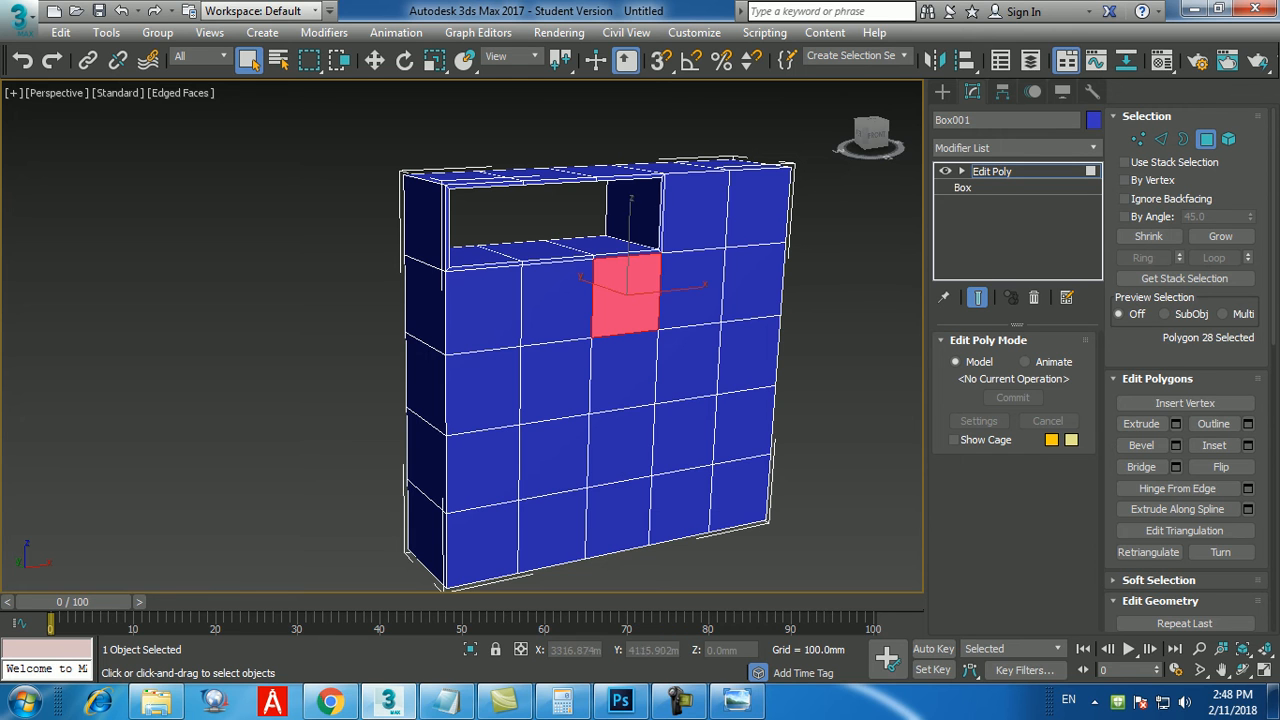
{"action": "left_click", "coordinate": [690, 288], "text": "ctrl"}
{"action": "left_click", "coordinate": [750, 282], "text": "ctrl"}
{"action": "middle_click_drag", "start_coordinate": [600, 310], "coordinate": [780, 345], "text": "alt"}
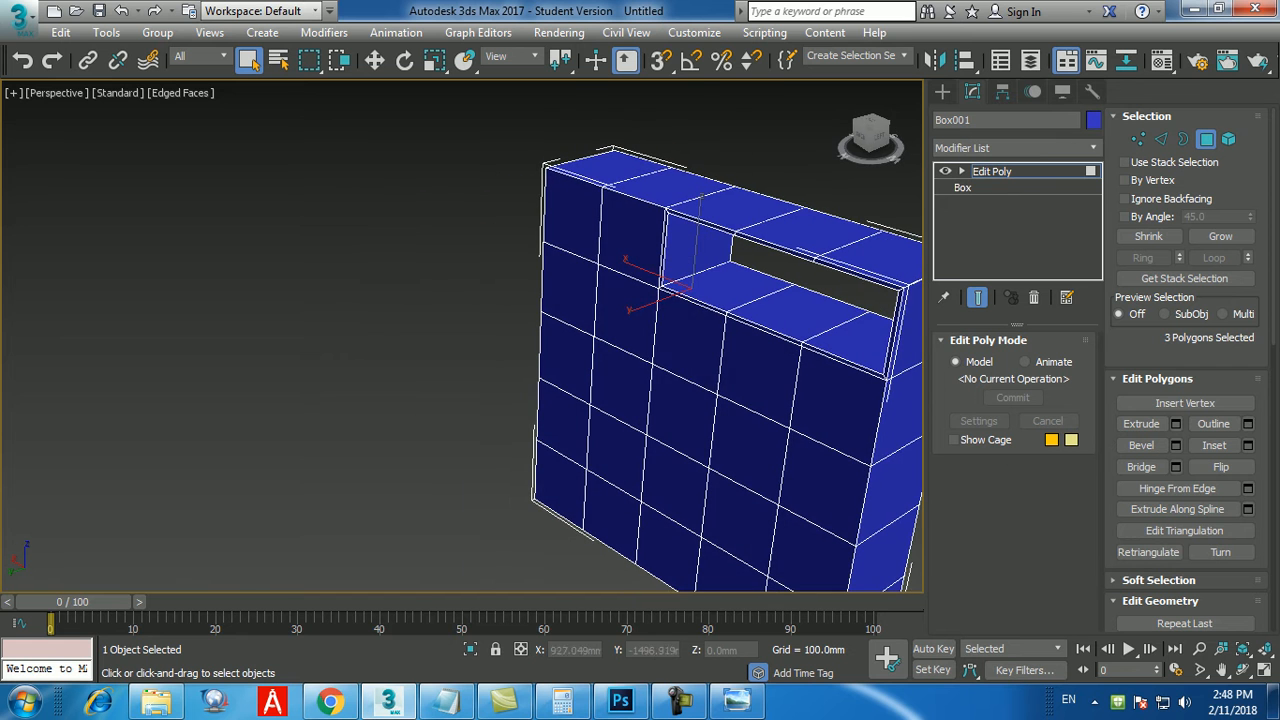
{"action": "left_click", "coordinate": [689, 342], "text": "ctrl"}
{"action": "left_click", "coordinate": [626, 312], "text": "ctrl"}
{"action": "left_click", "coordinate": [569, 292], "text": "ctrl"}
{"action": "middle_click_drag", "start_coordinate": [569, 292], "coordinate": [395, 270], "text": "alt"}
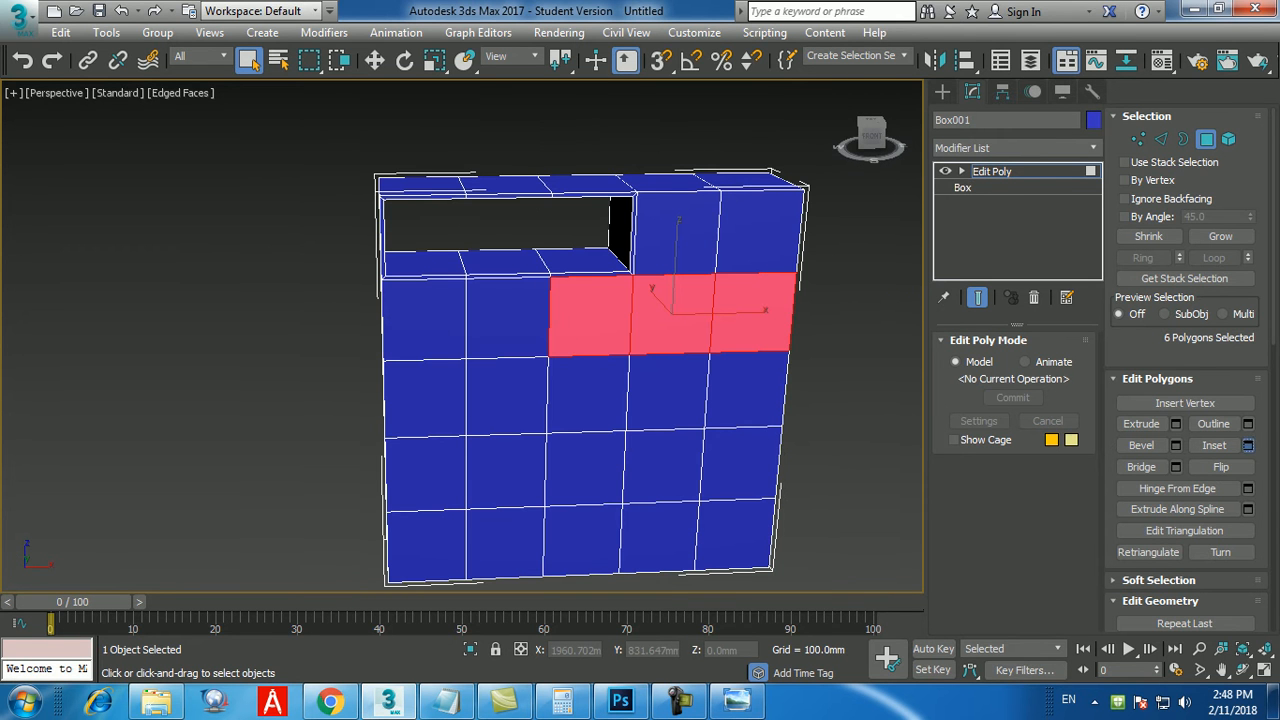
Inset the selected second-row polygons by 15 mm and bridge front to back into a through opening.
{"action": "left_click", "coordinate": [1248, 445]}
{"action": "left_click", "coordinate": [472, 400]}
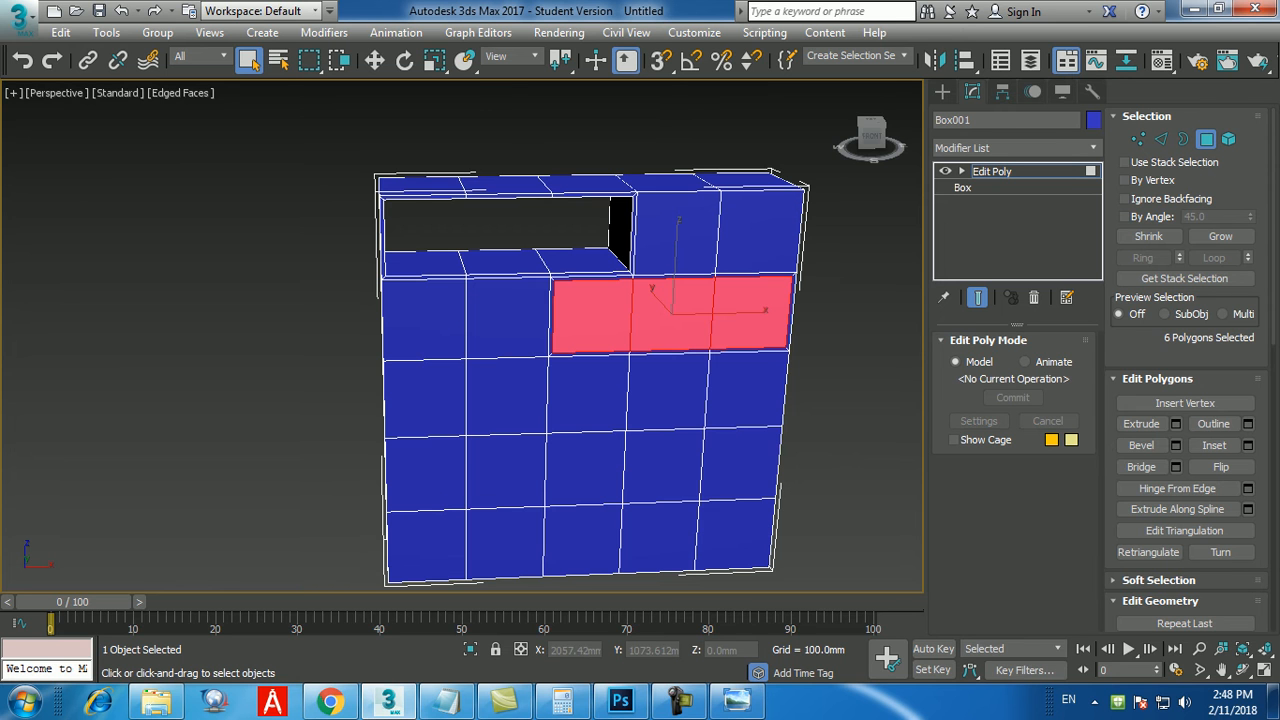
{"action": "left_click", "coordinate": [1141, 467]}
{"action": "left_click", "coordinate": [850, 400]}
Select the third row's three leftmost front polygons together with the three matching polygons on the back face.
{"action": "middle_click_drag", "start_coordinate": [850, 400], "coordinate": [888, 368], "text": "alt"}
{"action": "left_click", "coordinate": [450, 343]}
{"action": "left_click", "coordinate": [526, 338], "text": "ctrl"}
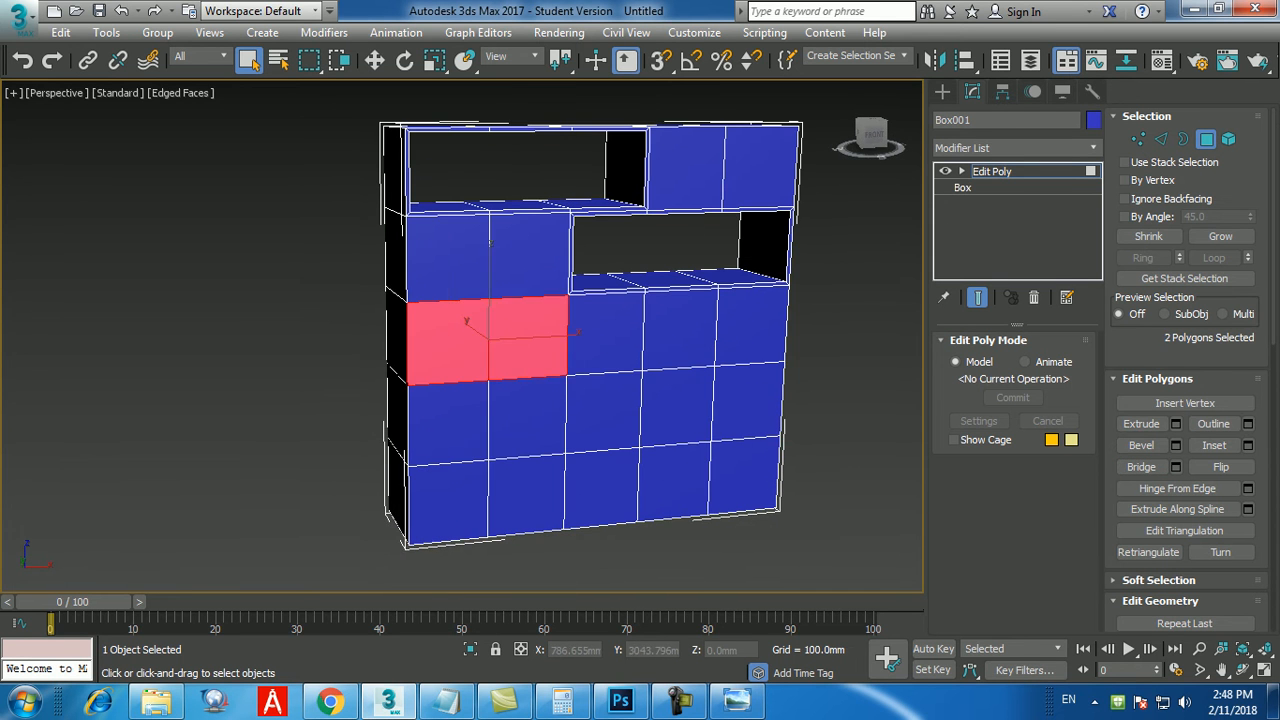
{"action": "left_click", "coordinate": [606, 334], "text": "ctrl"}
{"action": "middle_click_drag", "start_coordinate": [610, 336], "coordinate": [850, 374], "text": "alt"}
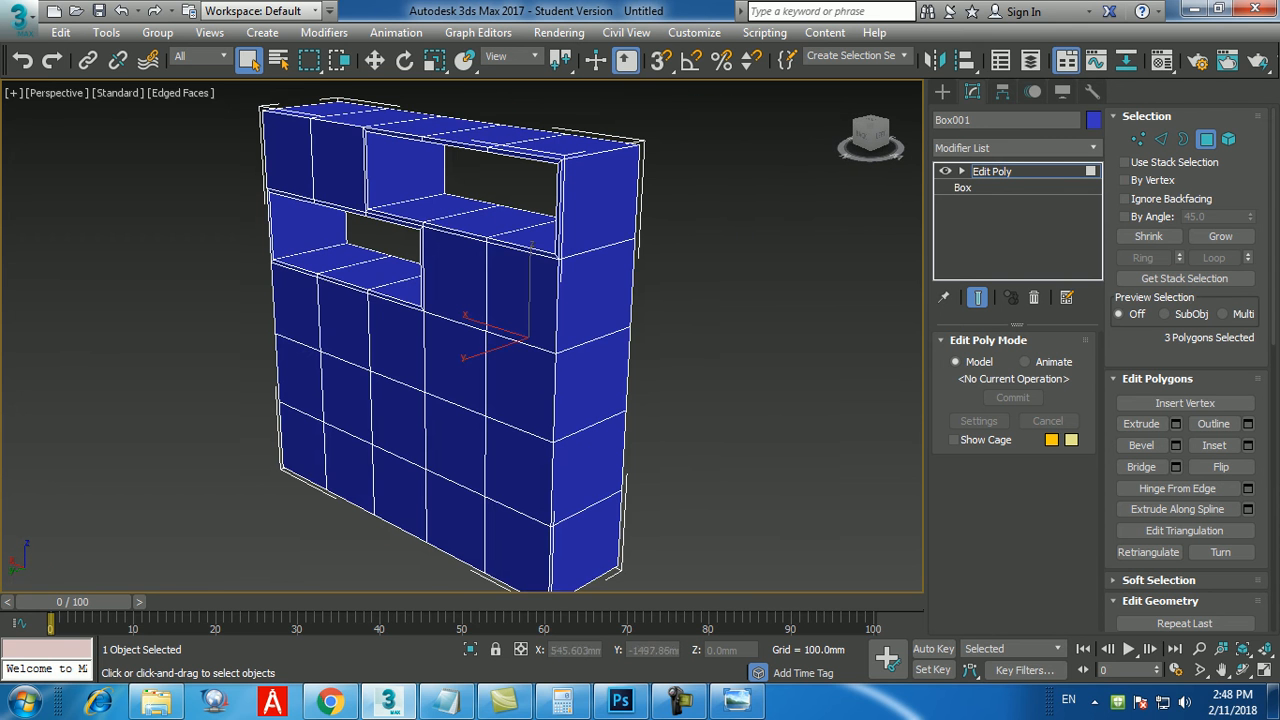
{"action": "left_click", "coordinate": [520, 388], "text": "ctrl"}
{"action": "left_click", "coordinate": [455, 364], "text": "ctrl"}
{"action": "left_click", "coordinate": [398, 343], "text": "ctrl"}
{"action": "middle_click_drag", "start_coordinate": [396, 343], "coordinate": [110, 337], "text": "alt"}
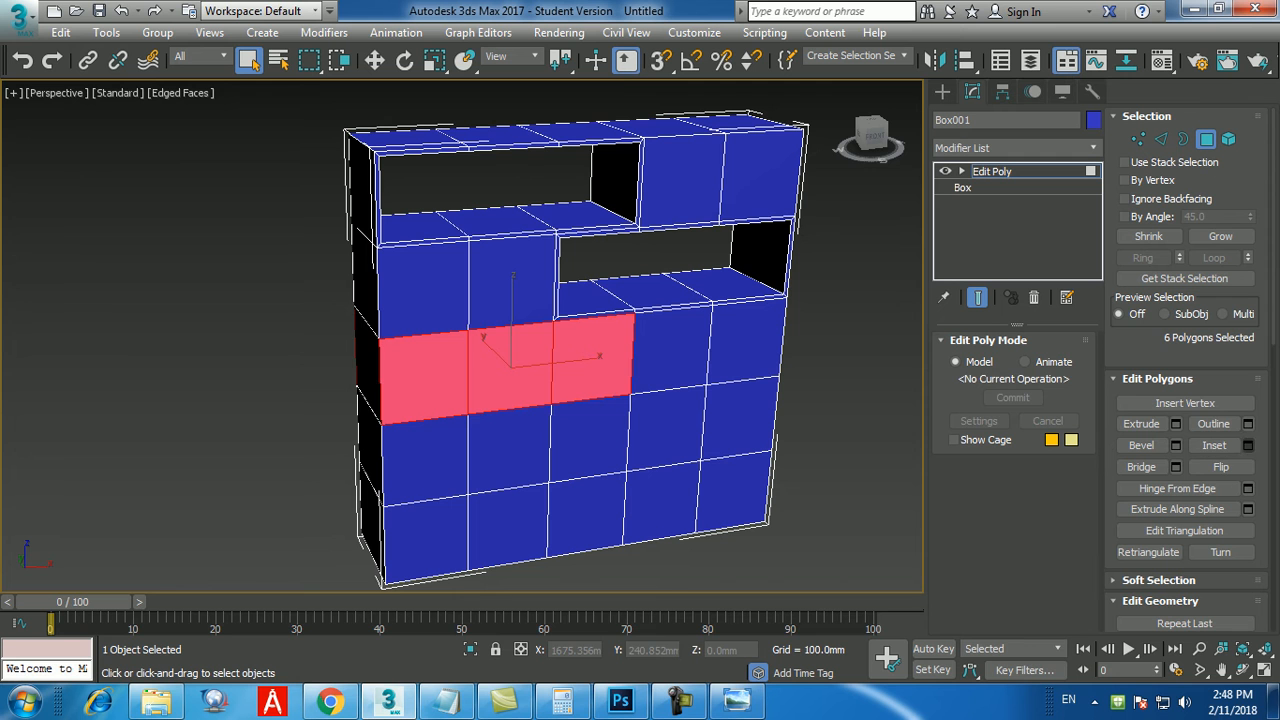
Inset the selected third-row polygons by 15 mm and bridge front to back into a through opening.
{"action": "left_click", "coordinate": [1247, 445]}
{"action": "left_click", "coordinate": [472, 400]}
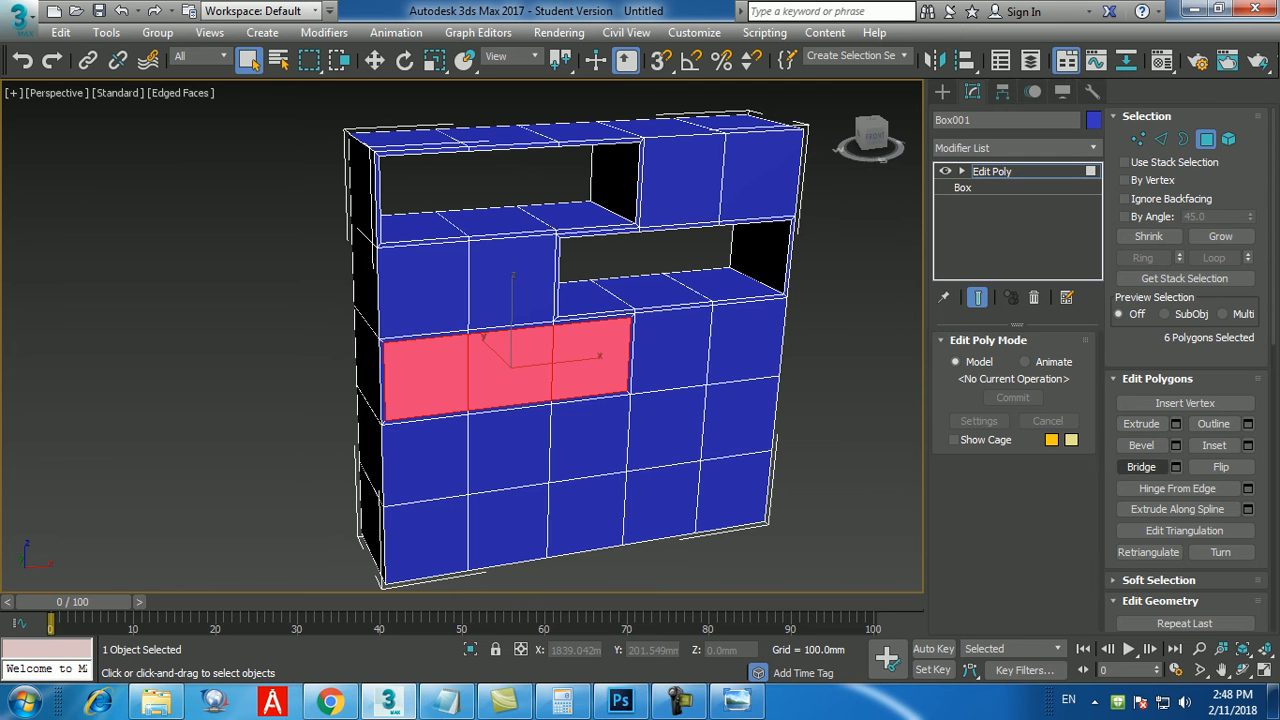
{"action": "left_click", "coordinate": [1141, 467]}
{"action": "left_click", "coordinate": [850, 440]}
Select the fourth row's three rightmost front polygons together with the three matching polygons on the back face.
{"action": "middle_click_drag", "start_coordinate": [850, 440], "coordinate": [810, 338]}
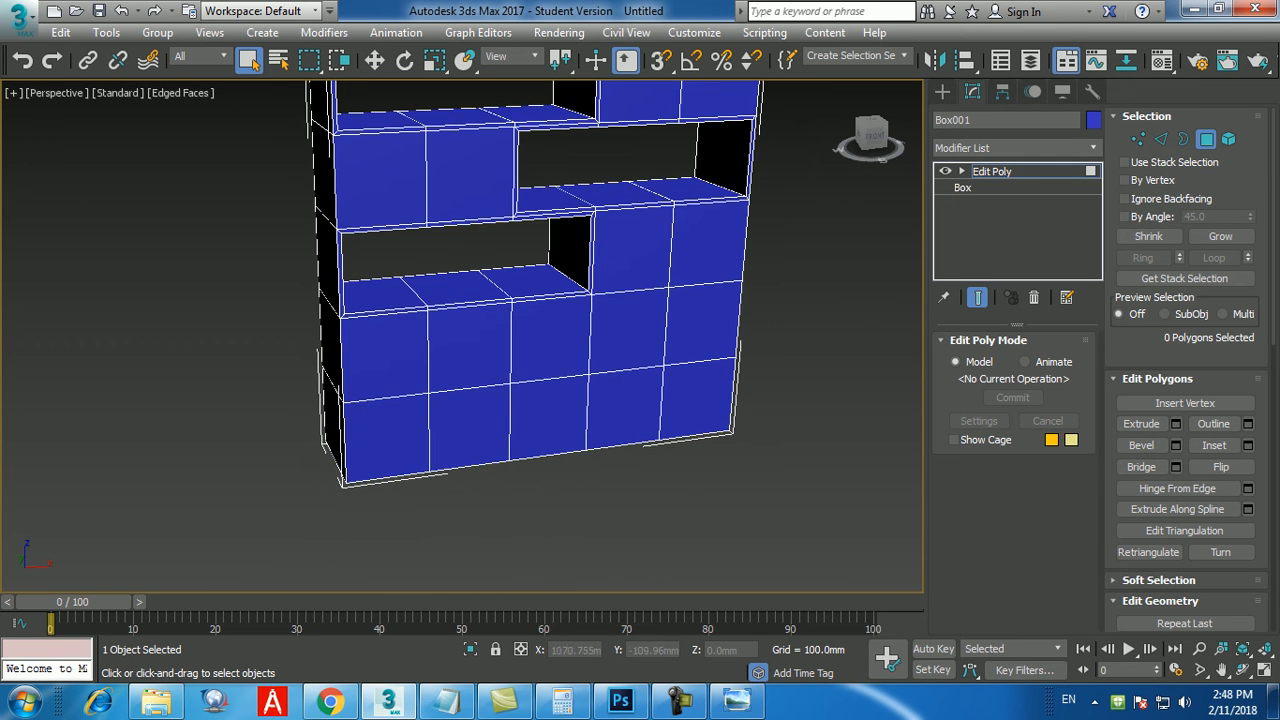
{"action": "left_click", "coordinate": [550, 338]}
{"action": "left_click", "coordinate": [628, 334], "text": "ctrl"}
{"action": "left_click", "coordinate": [702, 330], "text": "ctrl"}
{"action": "mouse_move", "coordinate": [702, 330]}
{"action": "middle_mouse_down", "text": "alt"}
{"action": "mouse_move", "coordinate": [600, 330]}
{"action": "mouse_move", "coordinate": [702, 330]}
{"action": "middle_mouse_up", "text": "alt"}
{"action": "left_click", "coordinate": [695, 395], "text": "ctrl"}
{"action": "left_click", "coordinate": [605, 385], "text": "ctrl"}
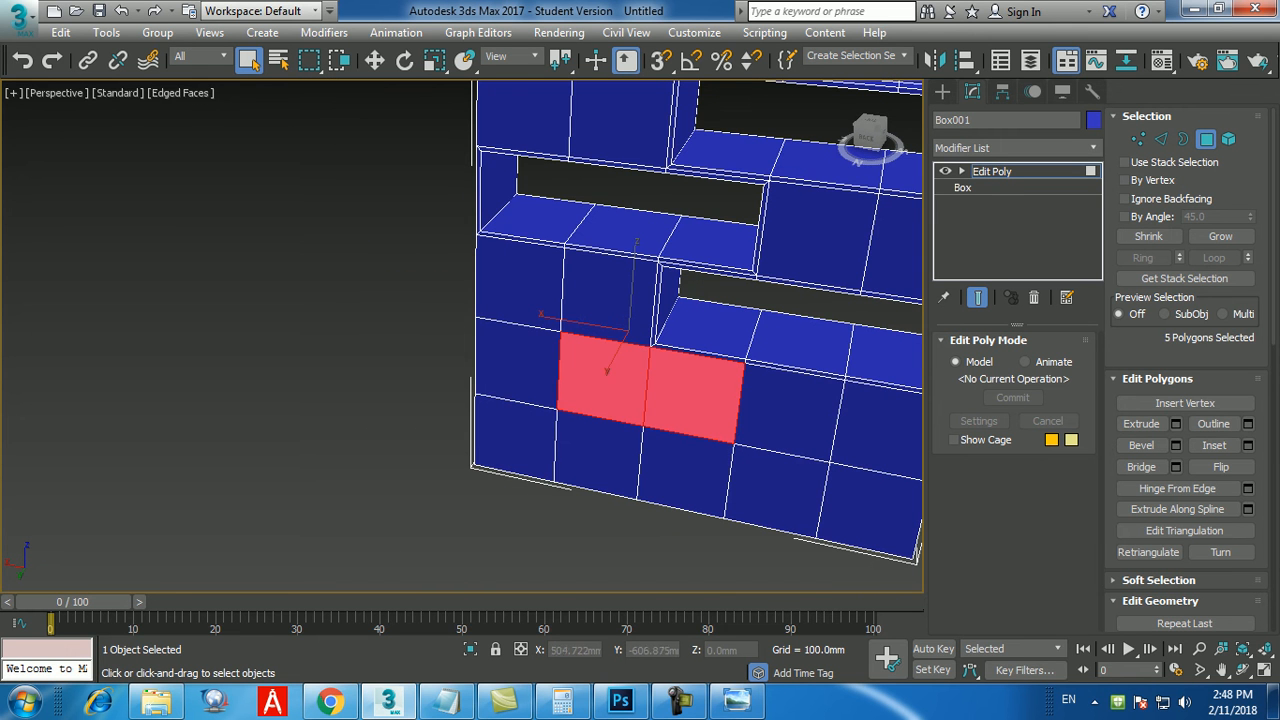
{"action": "left_click", "coordinate": [515, 360], "text": "ctrl"}
{"action": "middle_click_drag", "start_coordinate": [515, 360], "coordinate": [260, 345], "text": "alt"}
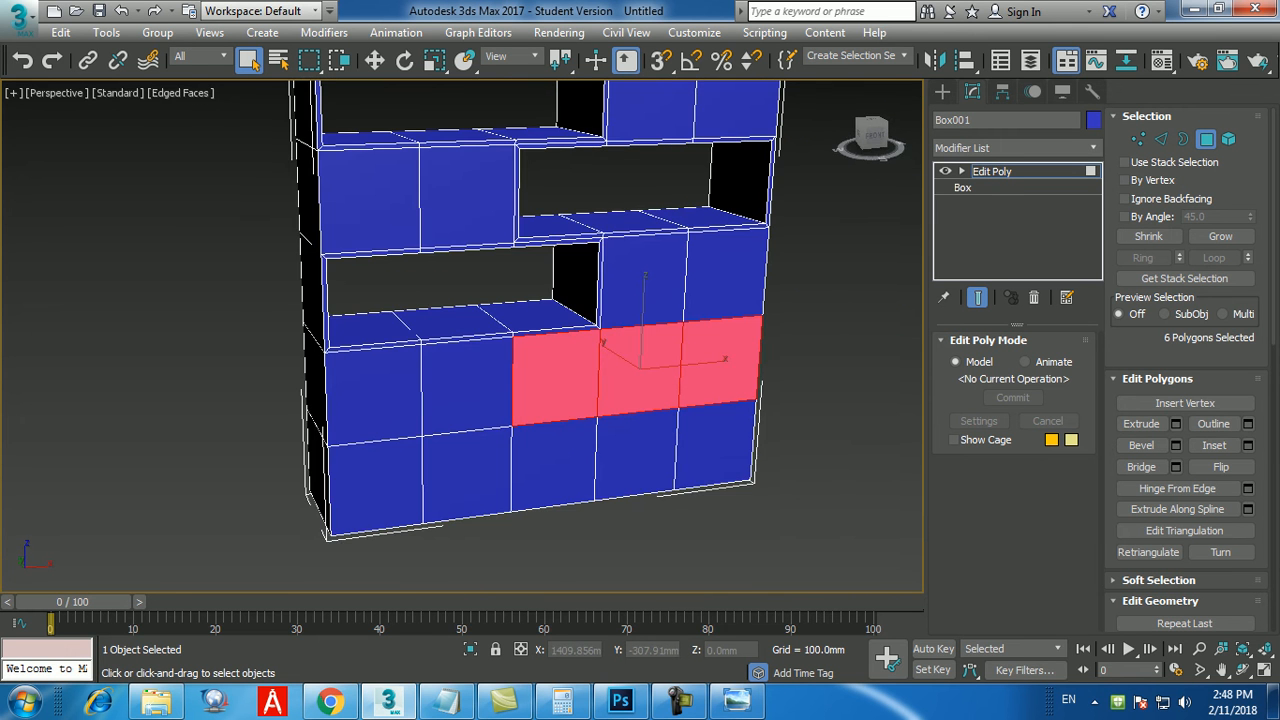
Inset the selected fourth-row polygons by 15 mm and bridge front to back into a through opening.
{"action": "left_click", "coordinate": [1247, 445]}
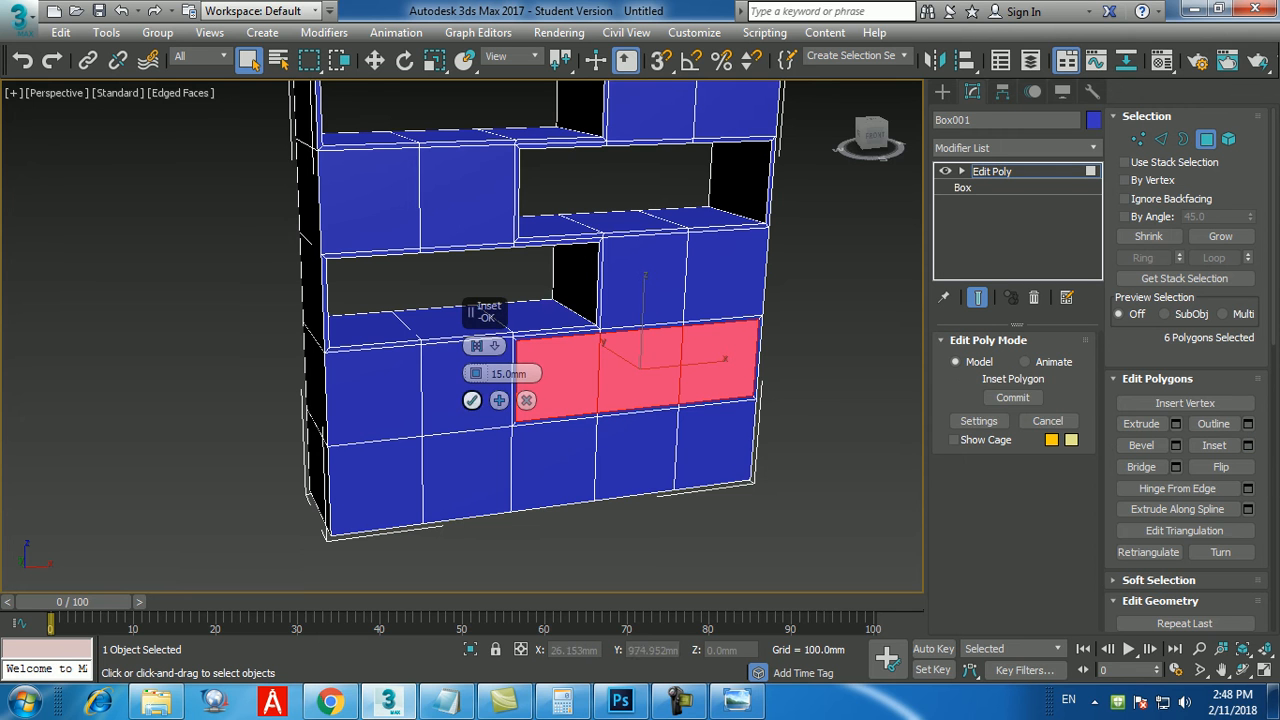
{"action": "left_click", "coordinate": [472, 400]}
{"action": "left_click", "coordinate": [1141, 467]}
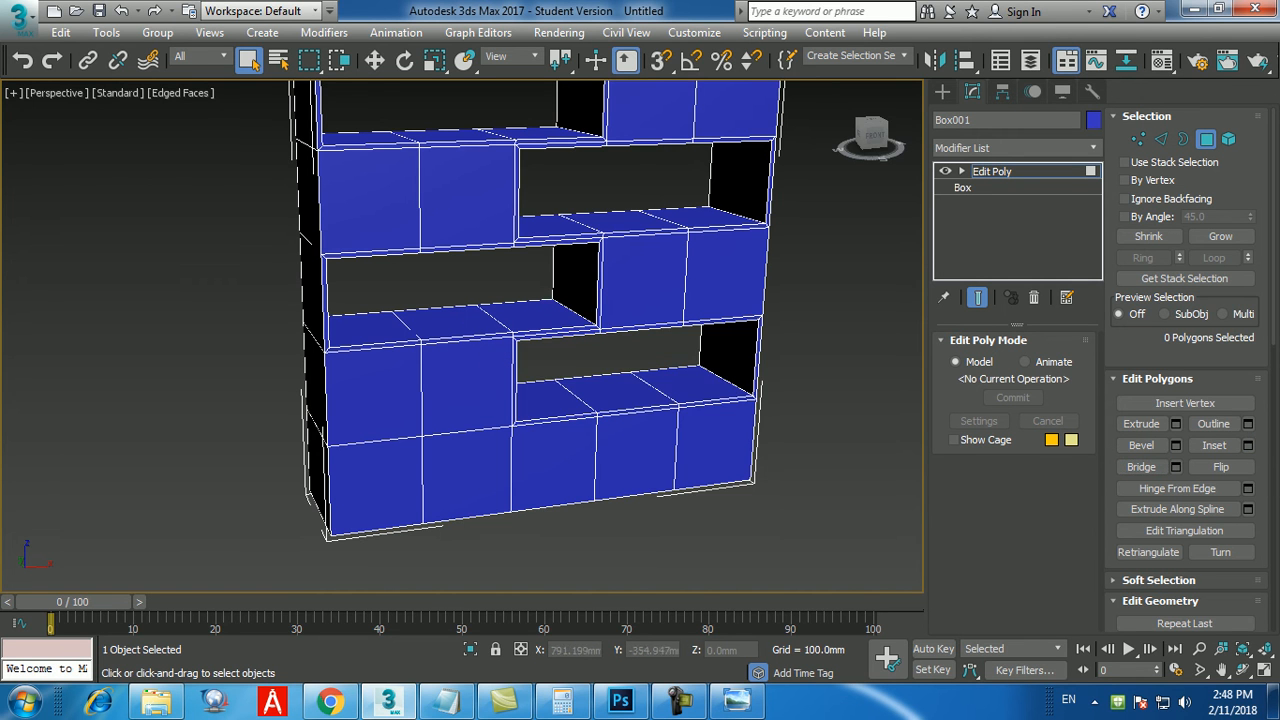
Select the bottom row's three leftmost front polygons and their matching back polygons, and try a 15 mm inset on them.
{"action": "middle_click_drag", "start_coordinate": [540, 440], "coordinate": [559, 368]}
{"action": "left_click", "coordinate": [572, 396]}
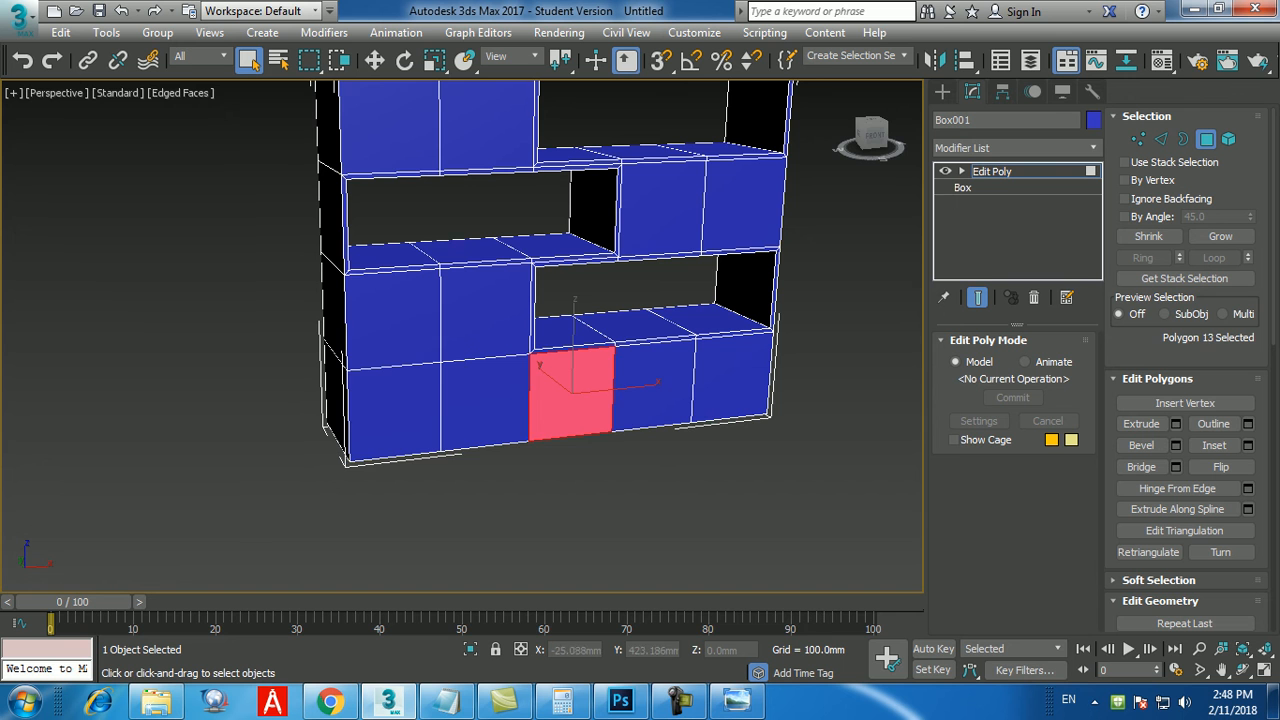
{"action": "left_click", "coordinate": [487, 405], "text": "ctrl"}
{"action": "left_click", "coordinate": [398, 414], "text": "ctrl"}
{"action": "middle_click_drag", "start_coordinate": [400, 416], "coordinate": [662, 420], "text": "alt"}
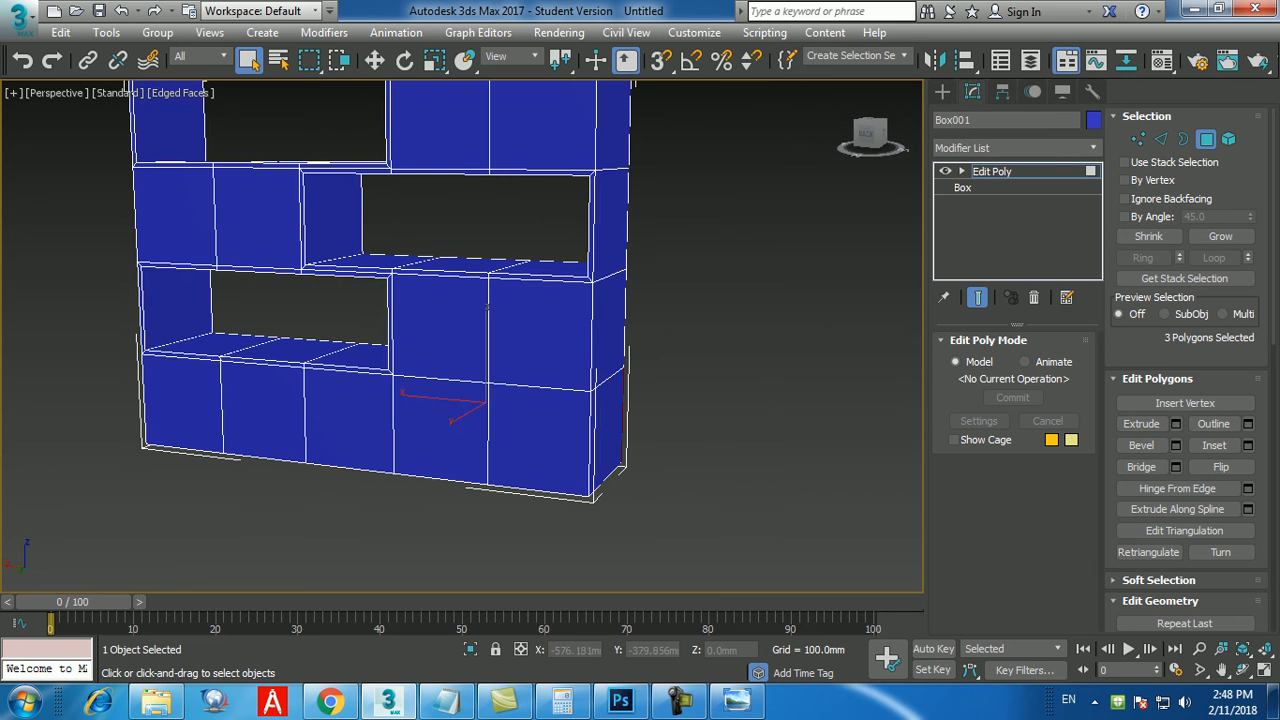
{"action": "left_click", "coordinate": [542, 440], "text": "ctrl"}
{"action": "left_click", "coordinate": [440, 428], "text": "ctrl"}
{"action": "left_click", "coordinate": [350, 420], "text": "ctrl"}
{"action": "middle_click_drag", "start_coordinate": [350, 420], "coordinate": [560, 420], "text": "alt"}
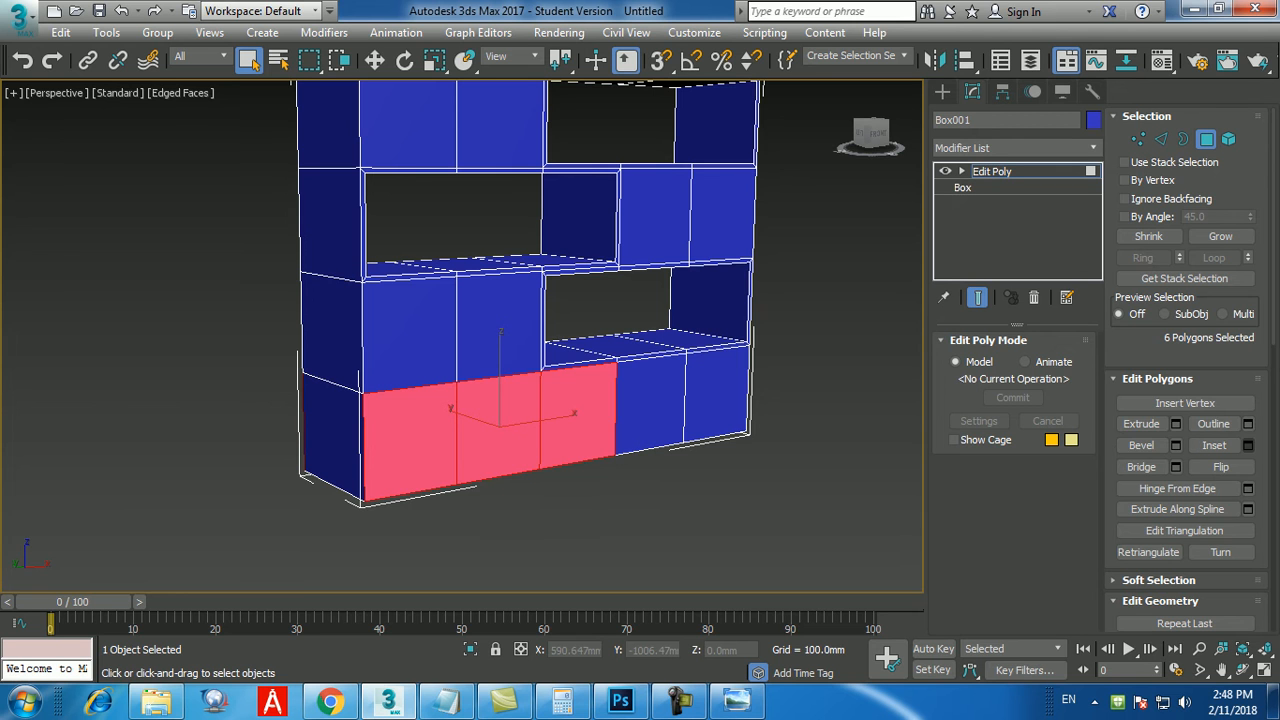
{"action": "left_click", "coordinate": [1248, 445]}
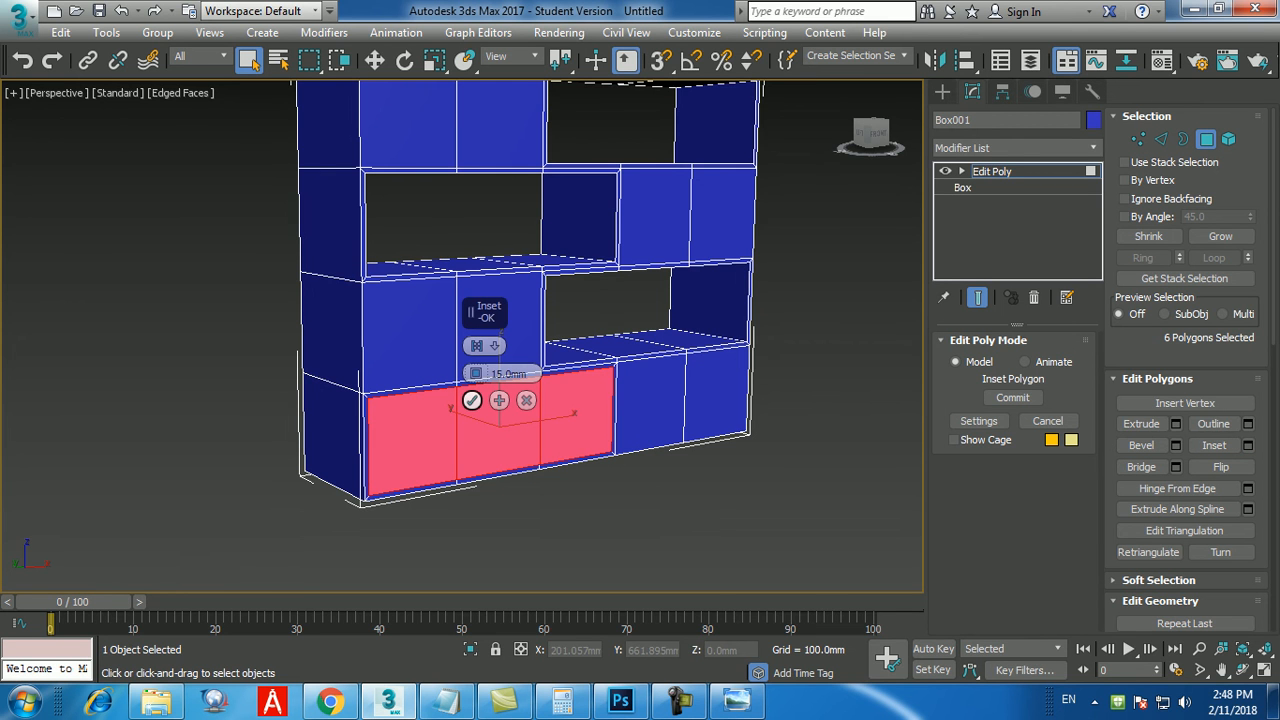
{"action": "left_click", "coordinate": [527, 401]}
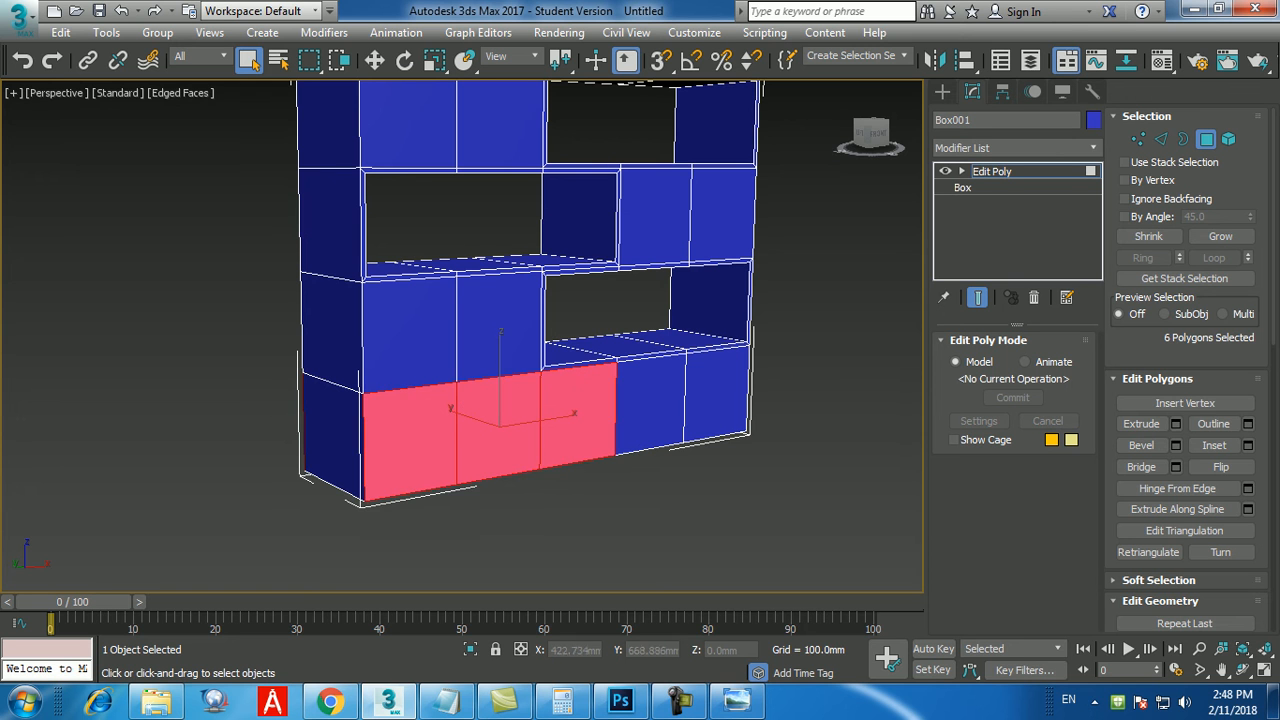
Clear the bottom-row selection and select the two closed front polygons in each of the four upper rows.
{"action": "left_click", "coordinate": [670, 497]}
{"action": "middle_click_drag", "start_coordinate": [690, 462], "coordinate": [595, 482], "text": "alt"}
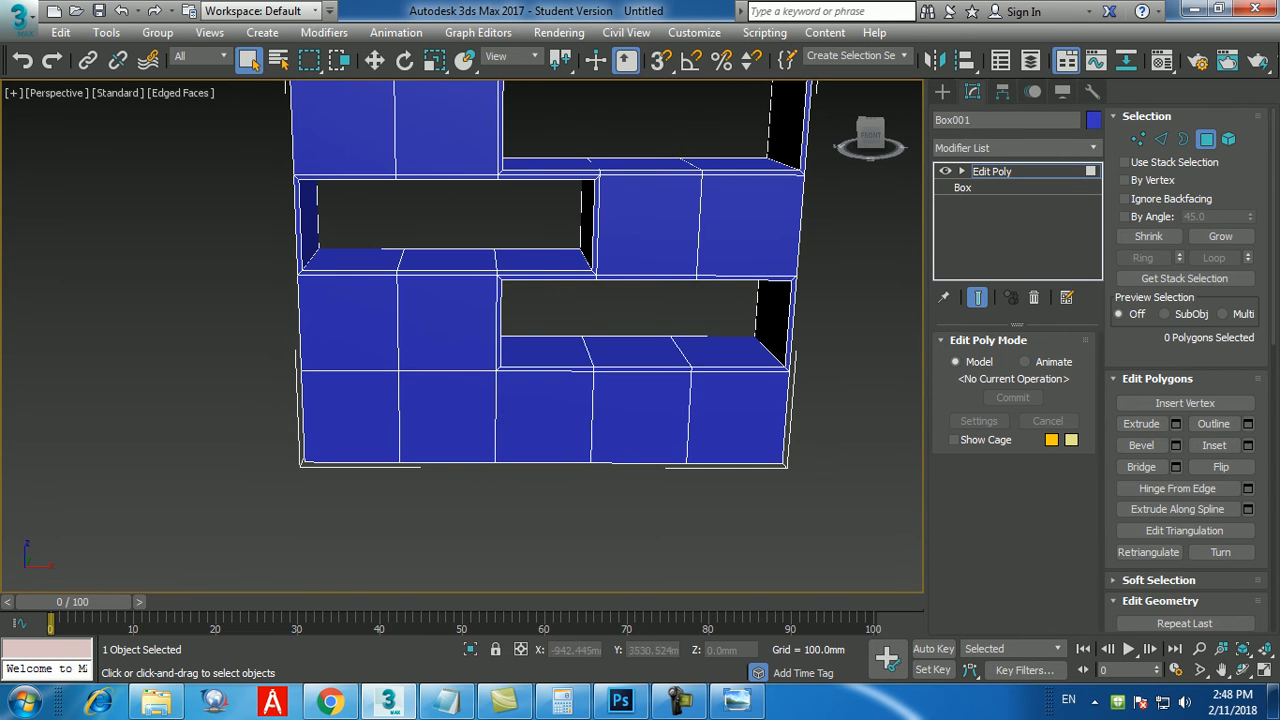
{"action": "middle_click_drag", "start_coordinate": [580, 230], "coordinate": [650, 309]}
{"action": "scroll", "coordinate": [586, 296], "scroll_direction": "down", "scroll_amount": 3}
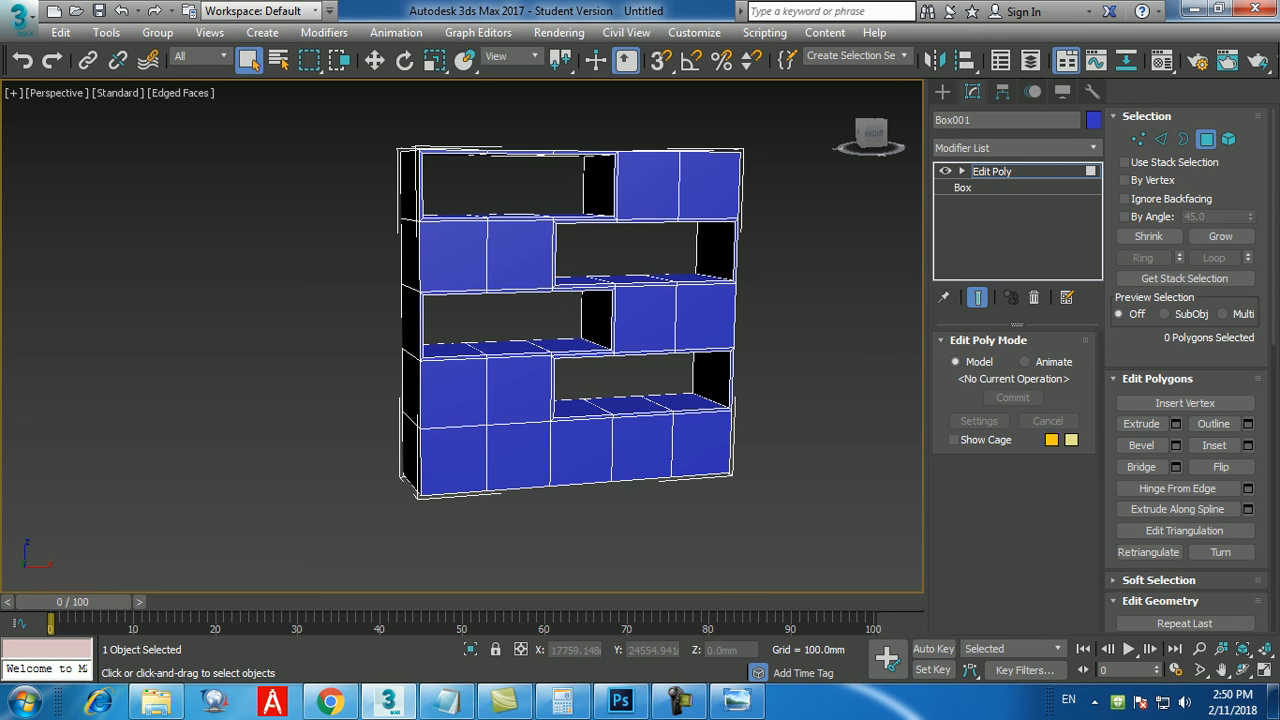
{"action": "left_click", "coordinate": [648, 186]}
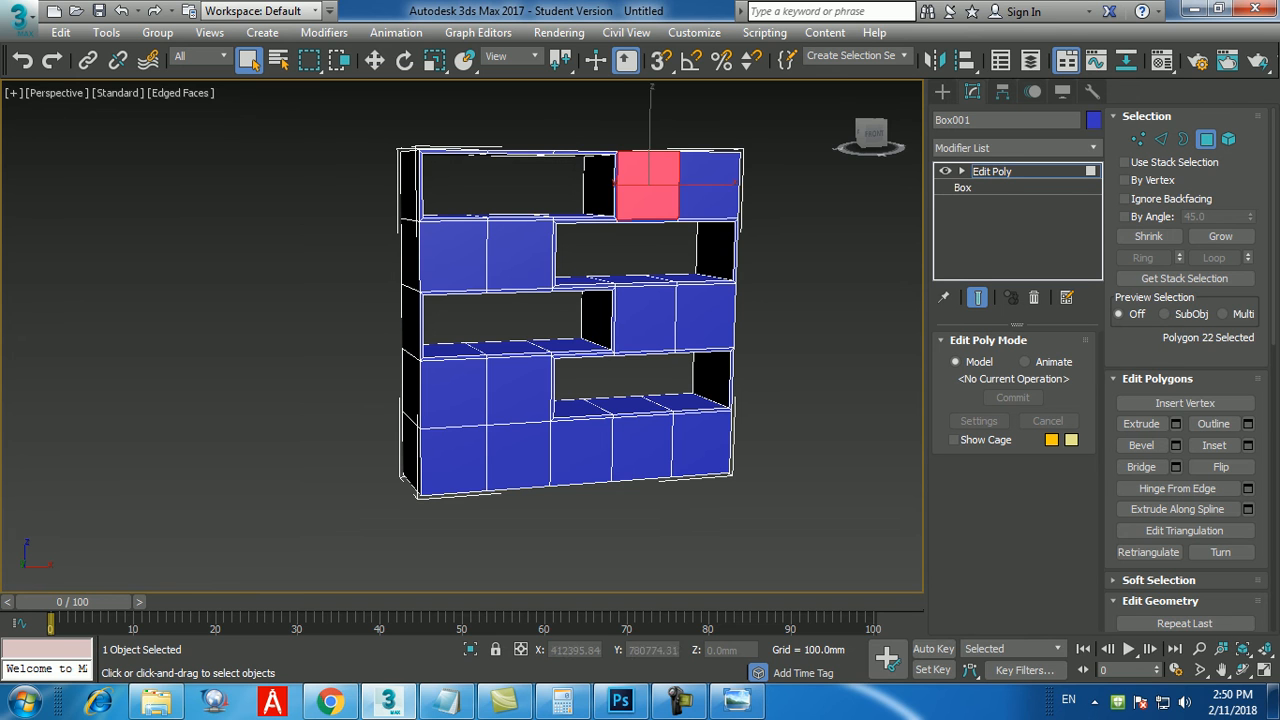
{"action": "left_click", "coordinate": [710, 185], "text": "ctrl"}
{"action": "left_click", "coordinate": [520, 255], "text": "ctrl"}
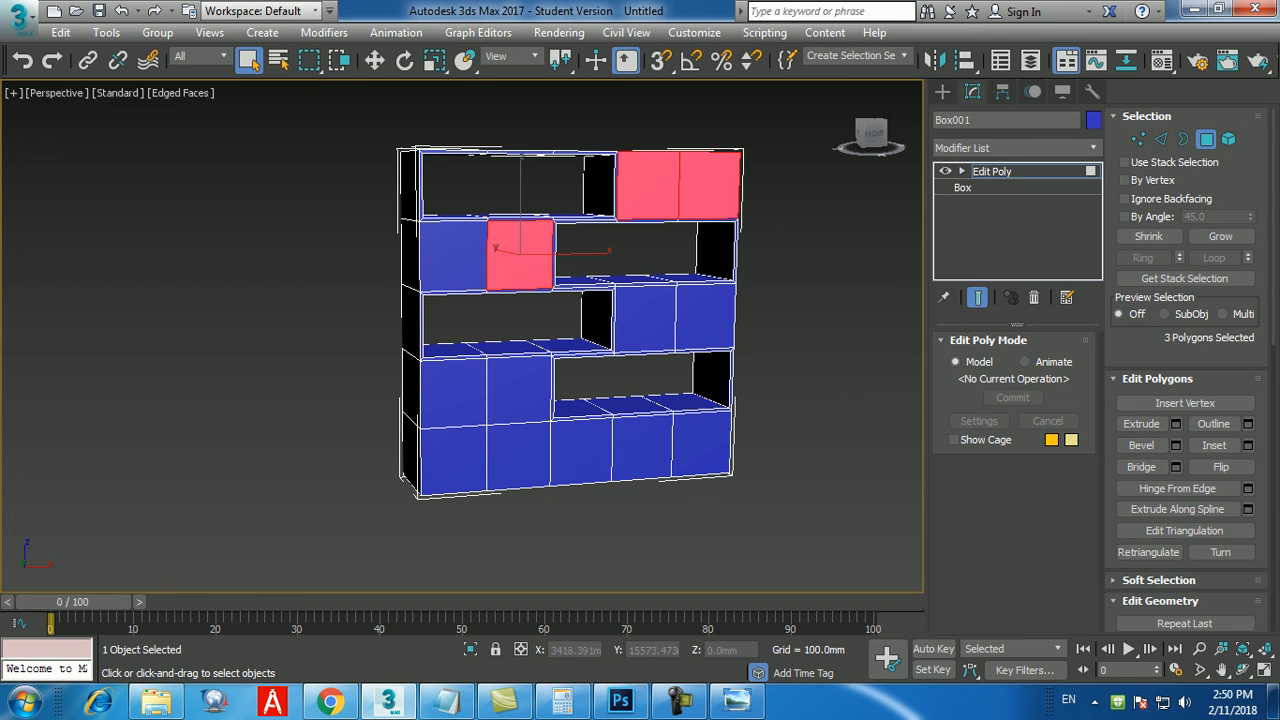
{"action": "left_click", "coordinate": [453, 255], "text": "ctrl"}
{"action": "left_click", "coordinate": [645, 318], "text": "ctrl"}
{"action": "left_click", "coordinate": [705, 318], "text": "ctrl"}
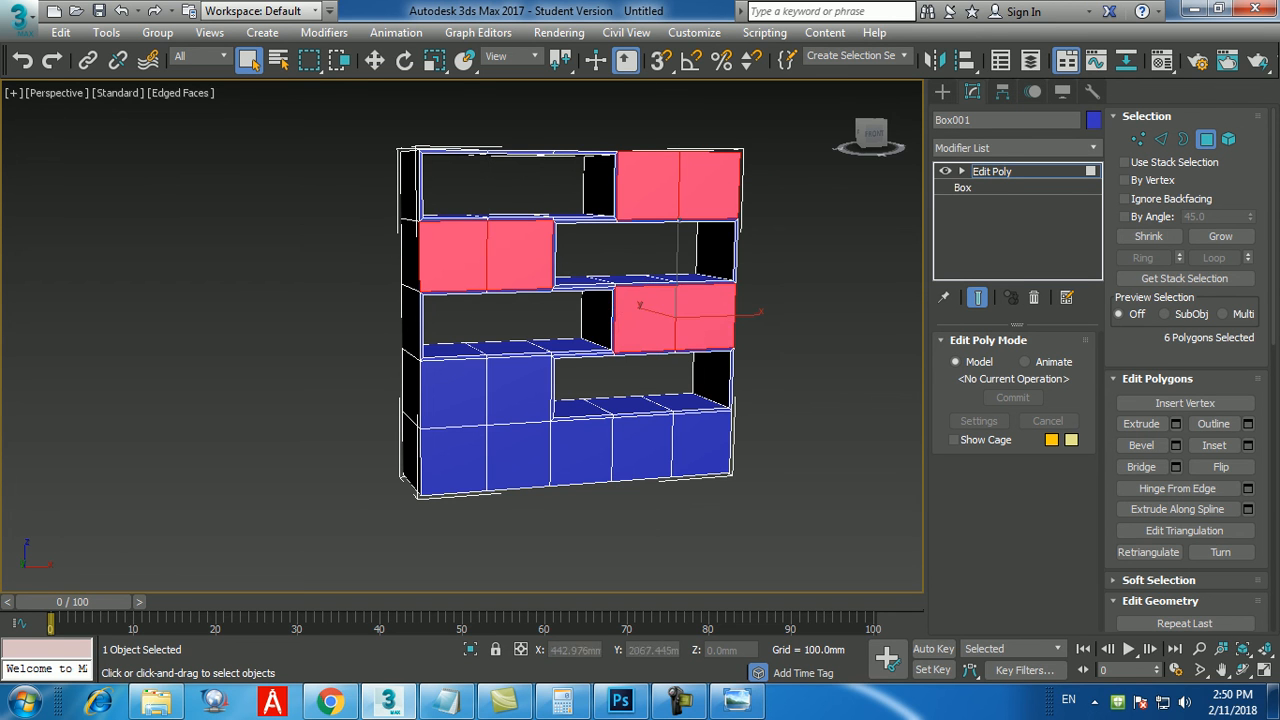
{"action": "left_click", "coordinate": [518, 390], "text": "ctrl"}
{"action": "left_click", "coordinate": [452, 390], "text": "ctrl"}
Add the matching pairs of closed polygons in the upper four rows of the back face to the selection.
{"action": "middle_click_drag", "start_coordinate": [452, 388], "coordinate": [670, 385], "text": "alt"}
{"action": "left_click", "coordinate": [487, 190], "text": "ctrl"}
{"action": "left_click", "coordinate": [424, 187], "text": "ctrl"}
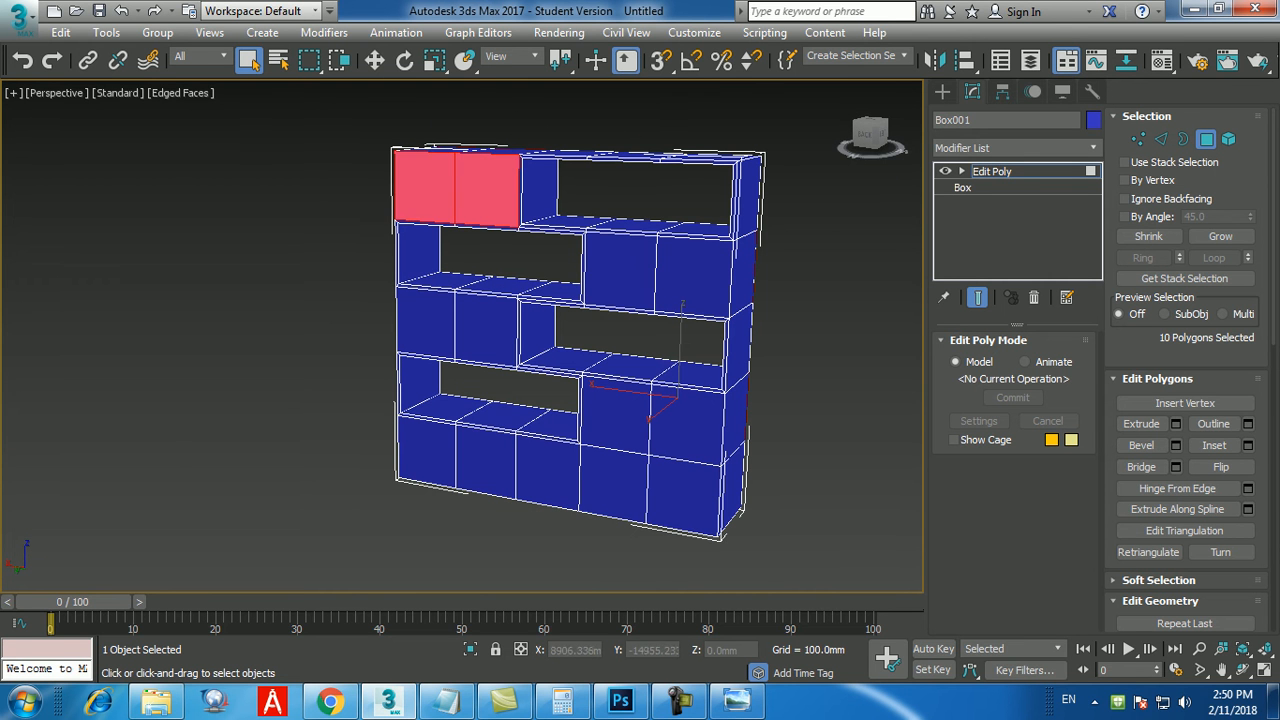
{"action": "left_click", "coordinate": [620, 270], "text": "ctrl"}
{"action": "left_click", "coordinate": [486, 330], "text": "ctrl"}
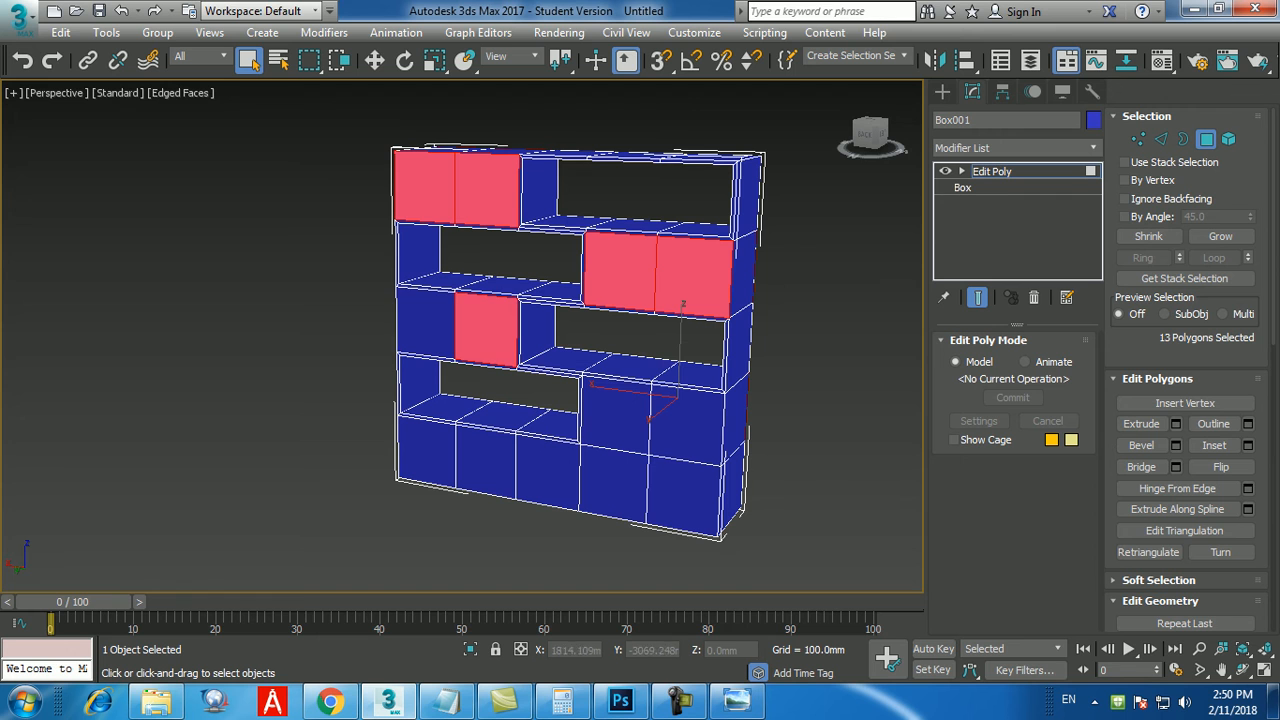
{"action": "left_click", "coordinate": [428, 324], "text": "ctrl"}
{"action": "left_click", "coordinate": [615, 416], "text": "ctrl"}
{"action": "left_click", "coordinate": [686, 425], "text": "ctrl"}
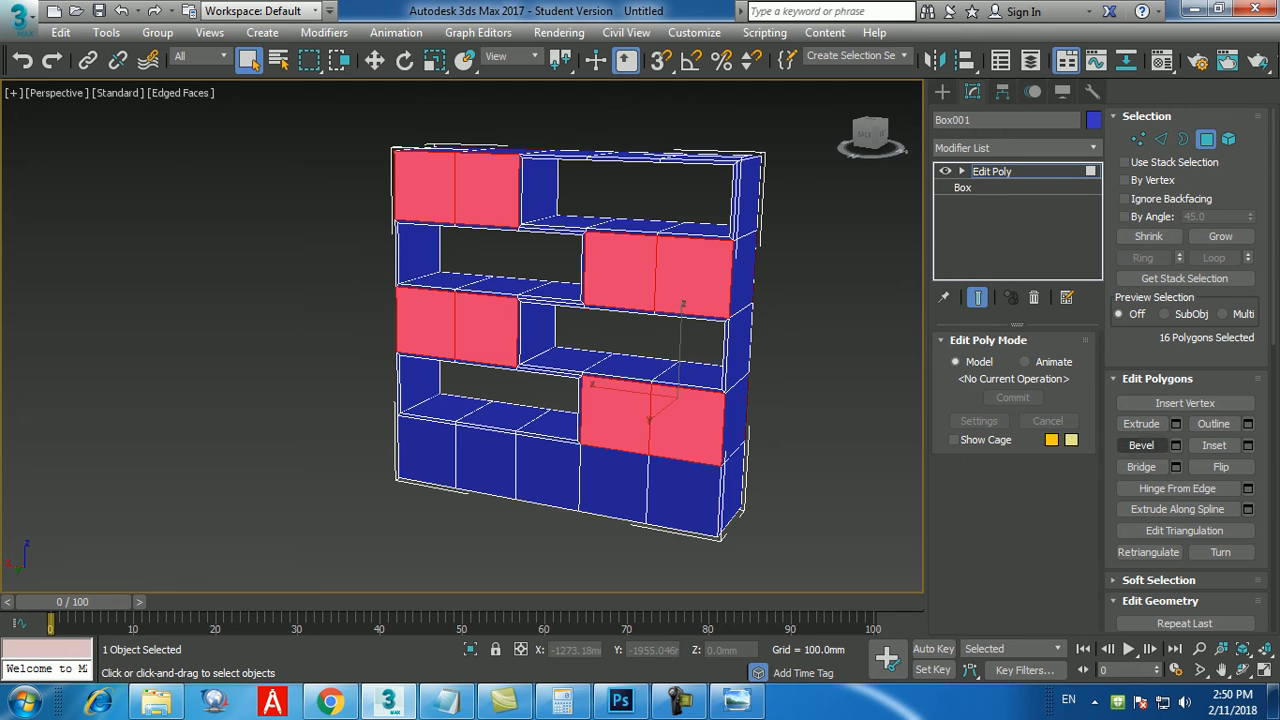
Inset the selected front and back polygons, bridge them into four through openings, and clear the selection.
{"action": "left_click", "coordinate": [1247, 445]}
{"action": "left_click", "coordinate": [471, 400]}
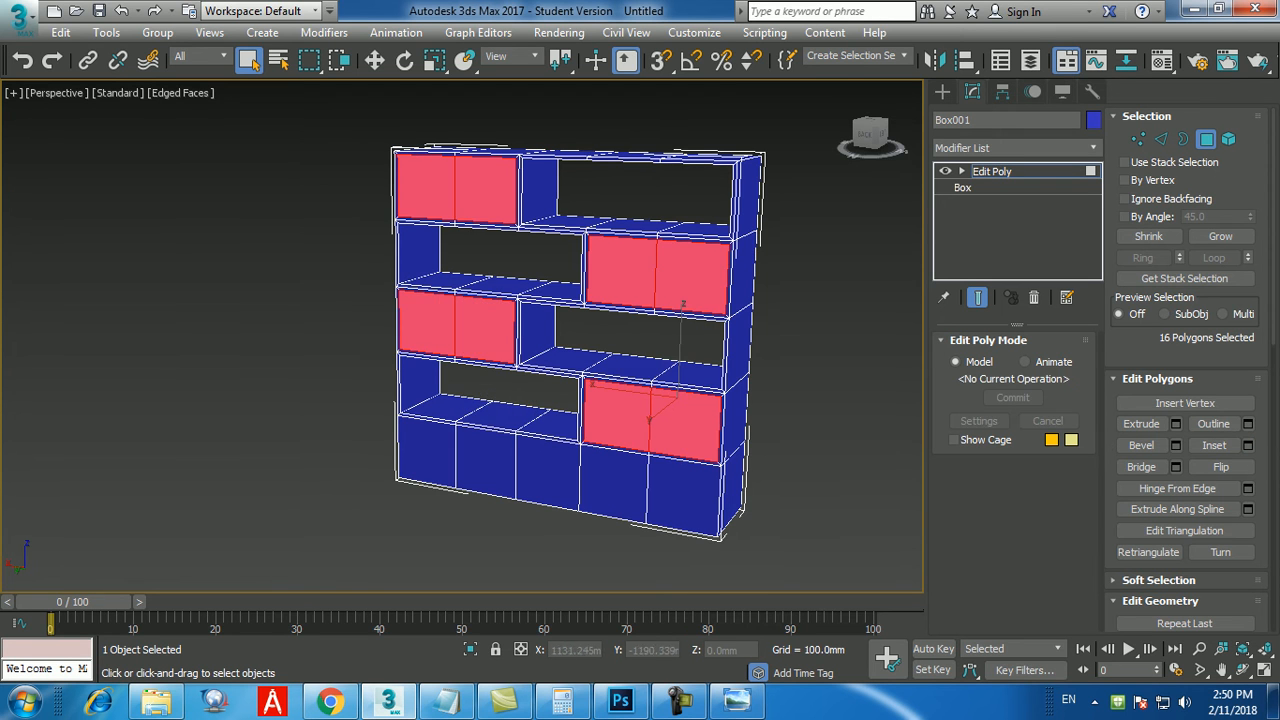
{"action": "left_click", "coordinate": [1141, 467]}
{"action": "middle_click_drag", "start_coordinate": [700, 390], "coordinate": [445, 390], "text": "alt"}
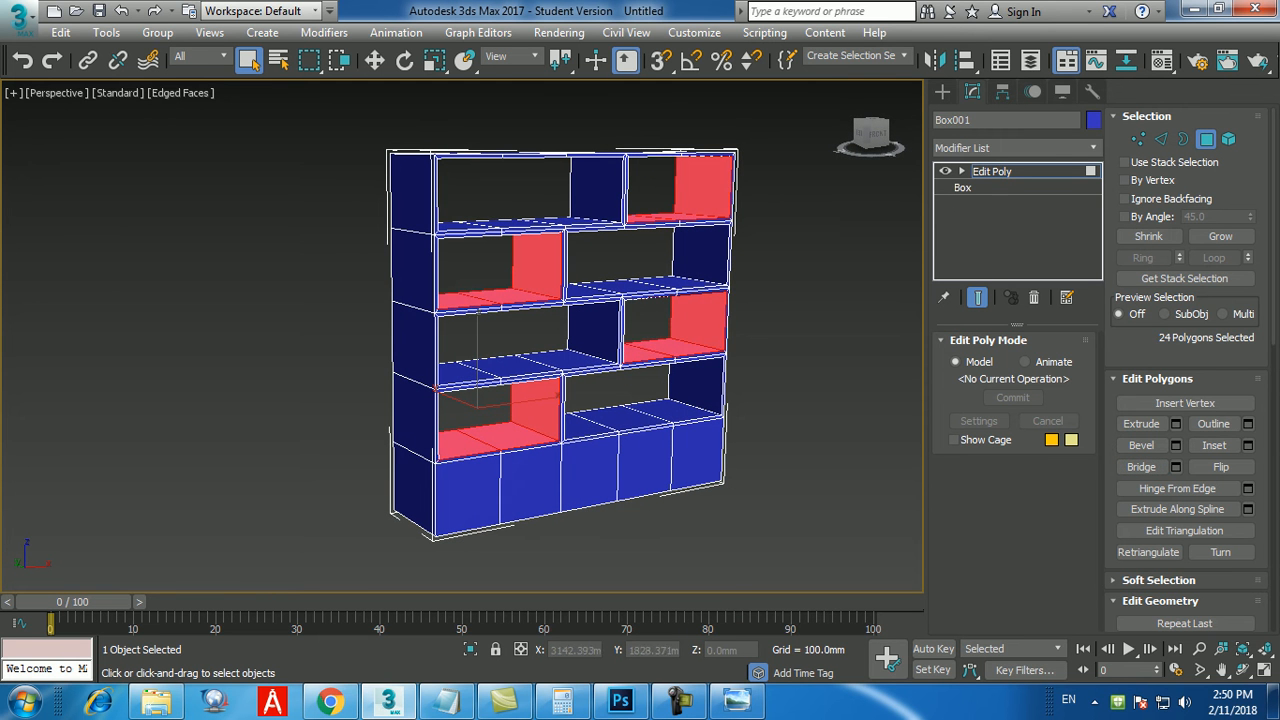
{"action": "left_click", "coordinate": [808, 385]}
{"action": "middle_click_drag", "start_coordinate": [808, 385], "coordinate": [804, 385]}
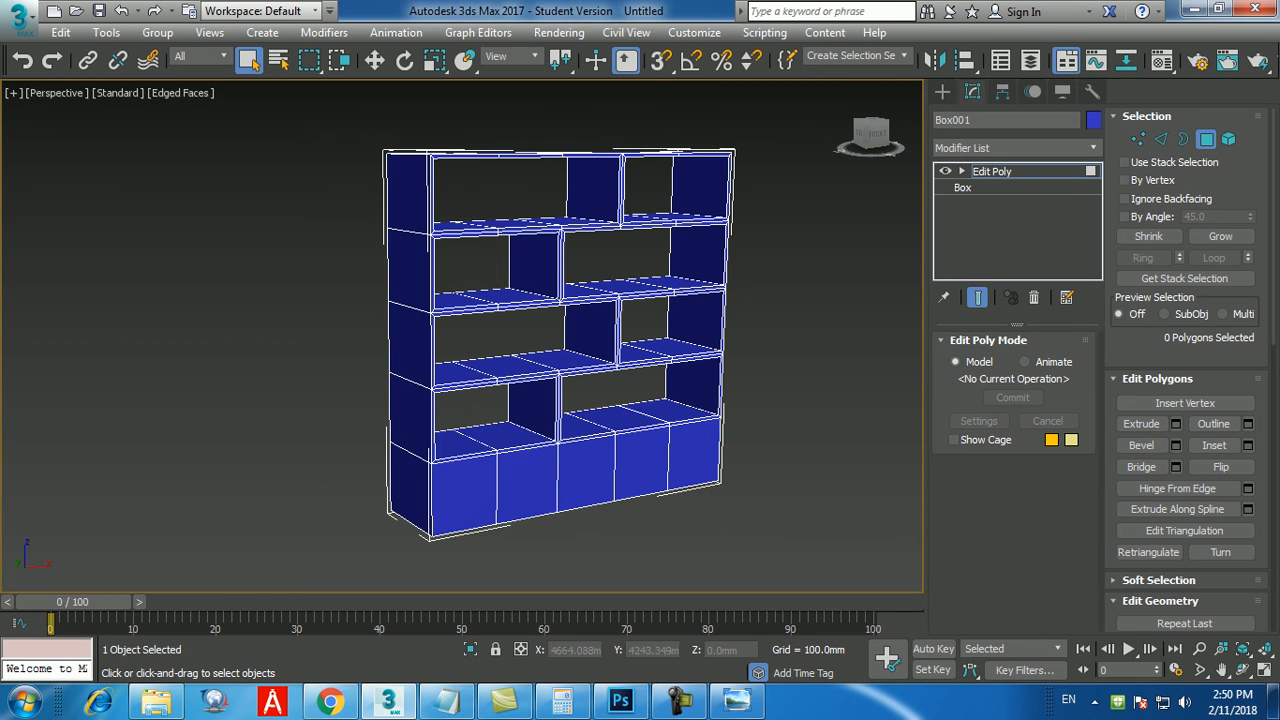
Examine the shelf openings and compare the bottom row with the drawers, open compartment and plinth in the pic6.jpg reference.
{"action": "middle_click_drag", "start_coordinate": [560, 345], "coordinate": [525, 387]}
{"action": "scroll", "coordinate": [610, 277], "scroll_direction": "up", "scroll_amount": 4}
{"action": "scroll", "coordinate": [610, 277], "scroll_direction": "down", "scroll_amount": 2}
{"action": "mouse_move", "coordinate": [606, 280]}
{"action": "middle_mouse_down", "text": "alt"}
{"action": "mouse_move", "coordinate": [599, 324]}
{"action": "mouse_move", "coordinate": [609, 260]}
{"action": "middle_mouse_up", "text": "alt"}
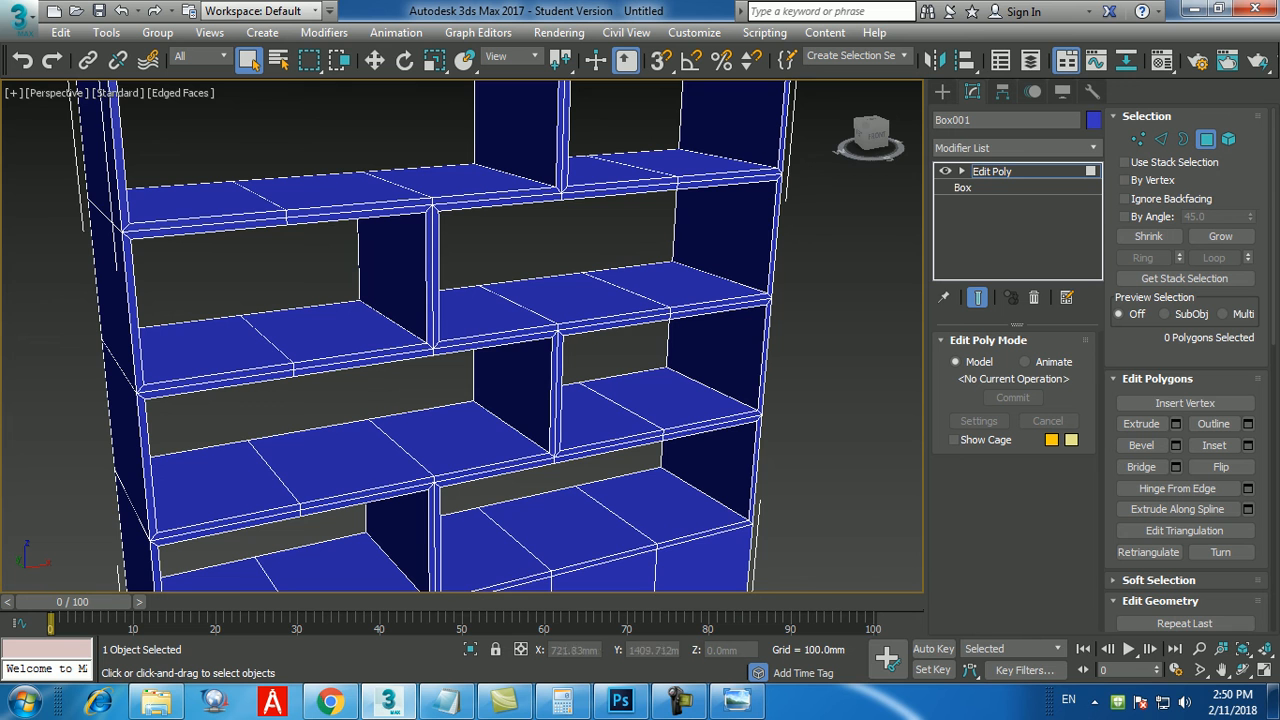
{"action": "scroll", "coordinate": [450, 336], "scroll_direction": "down", "scroll_amount": 6}
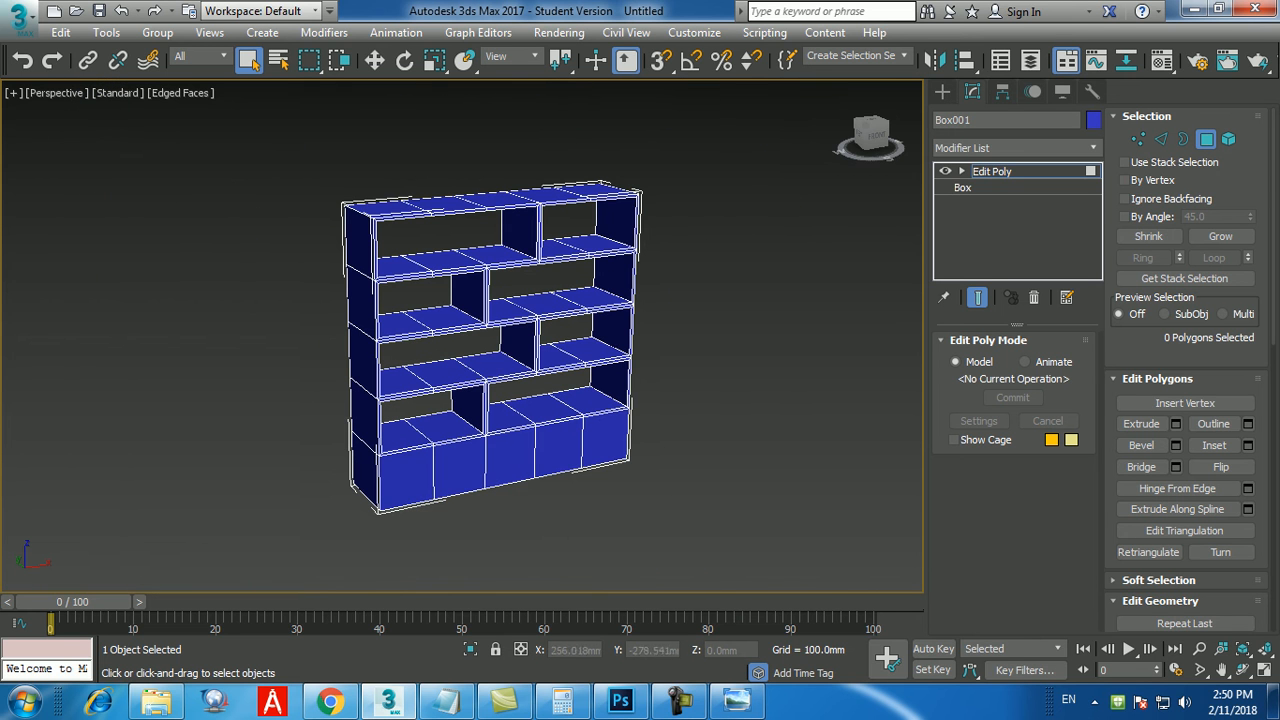
{"action": "middle_click_drag", "start_coordinate": [490, 340], "coordinate": [491, 348]}
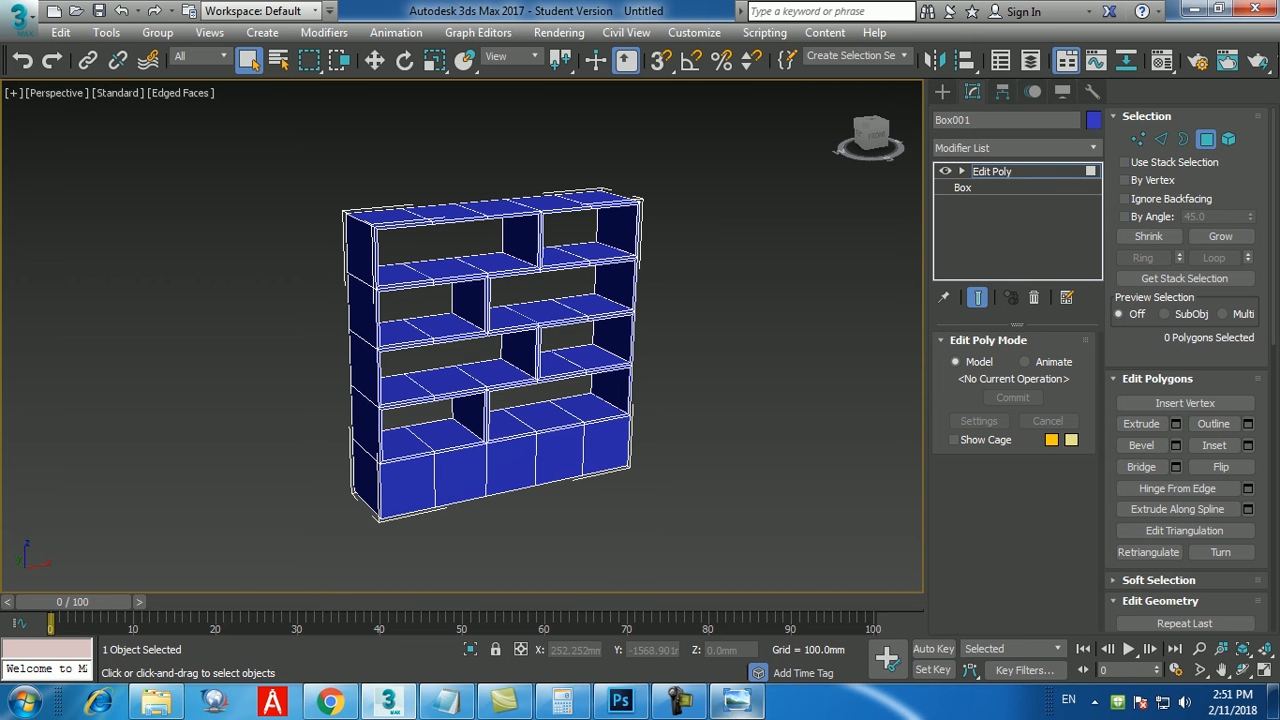
{"action": "left_click", "coordinate": [737, 700]}
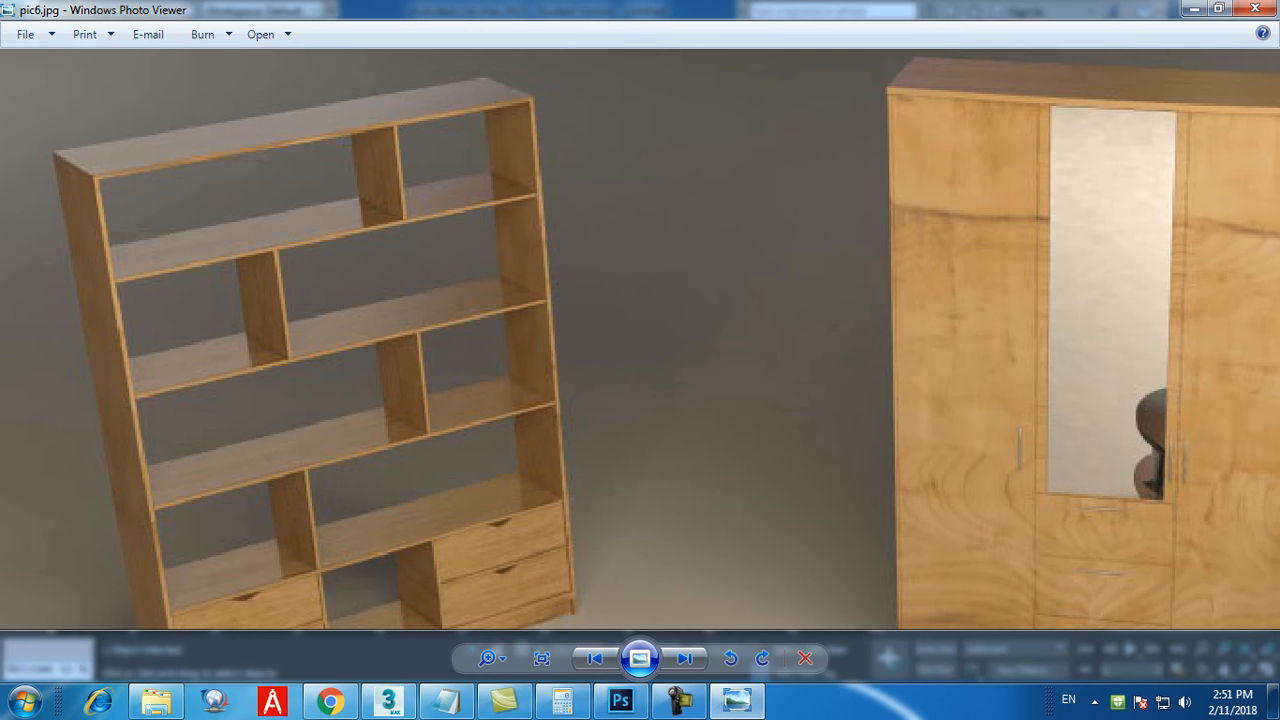
{"action": "left_click_drag", "start_coordinate": [660, 430], "coordinate": [660, 296]}
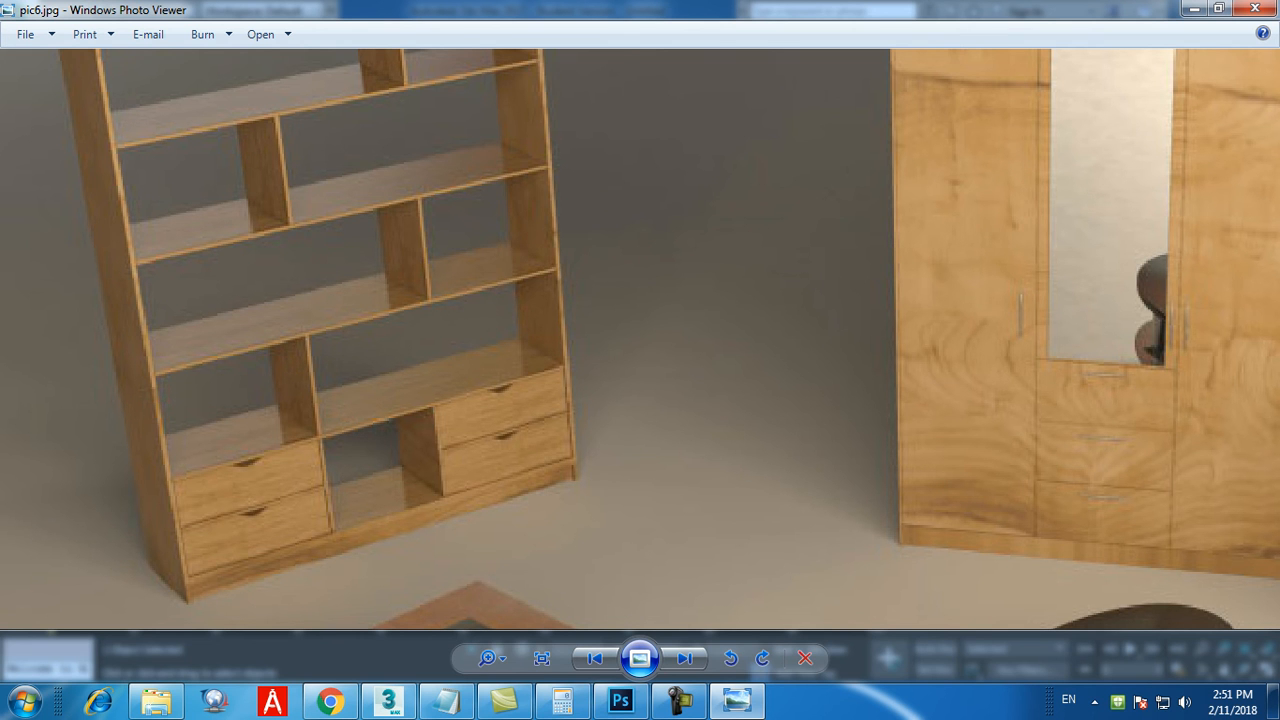
{"action": "left_click", "coordinate": [741, 703]}
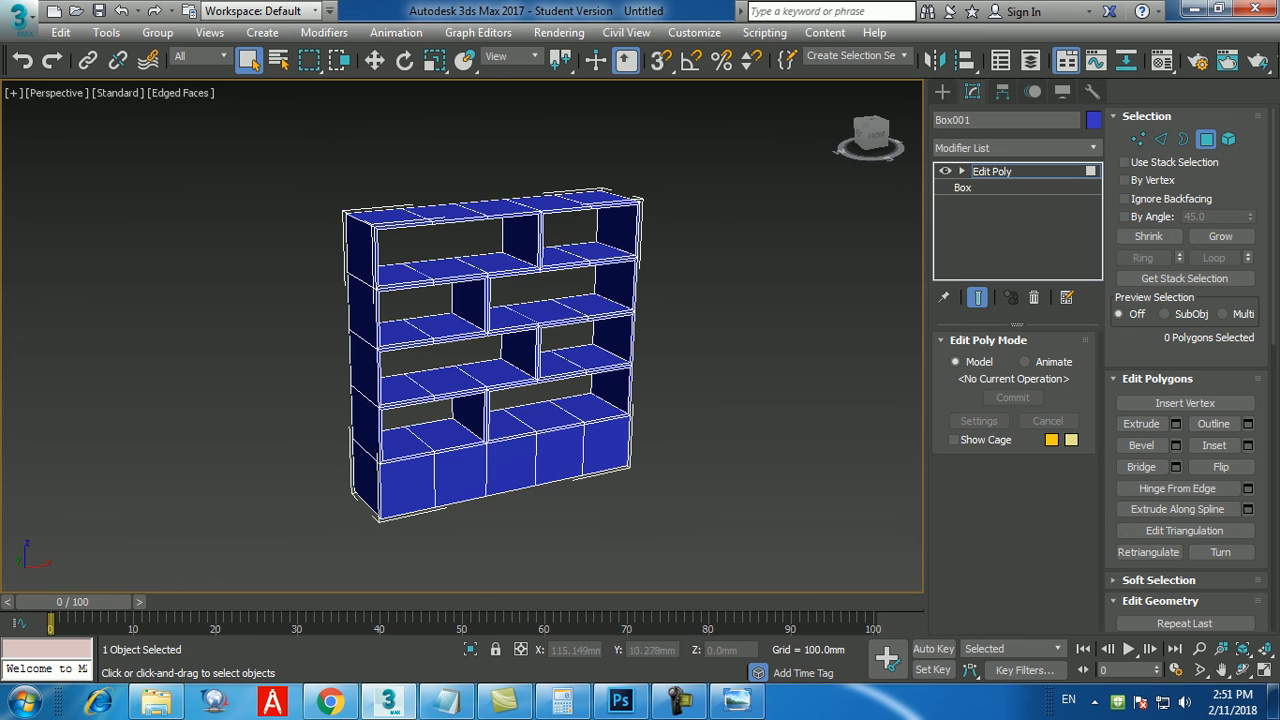
{"action": "scroll", "coordinate": [529, 481], "scroll_direction": "up", "scroll_amount": 3}
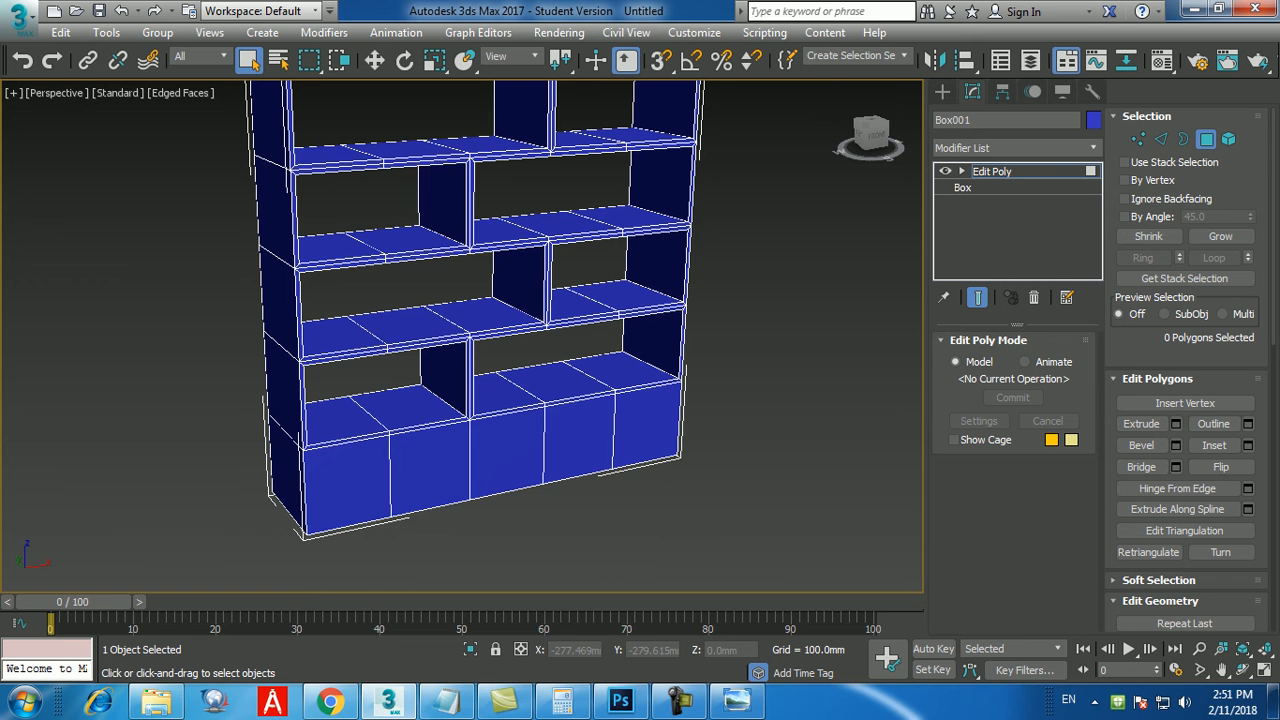
{"action": "middle_click_drag", "start_coordinate": [500, 400], "coordinate": [514, 374]}
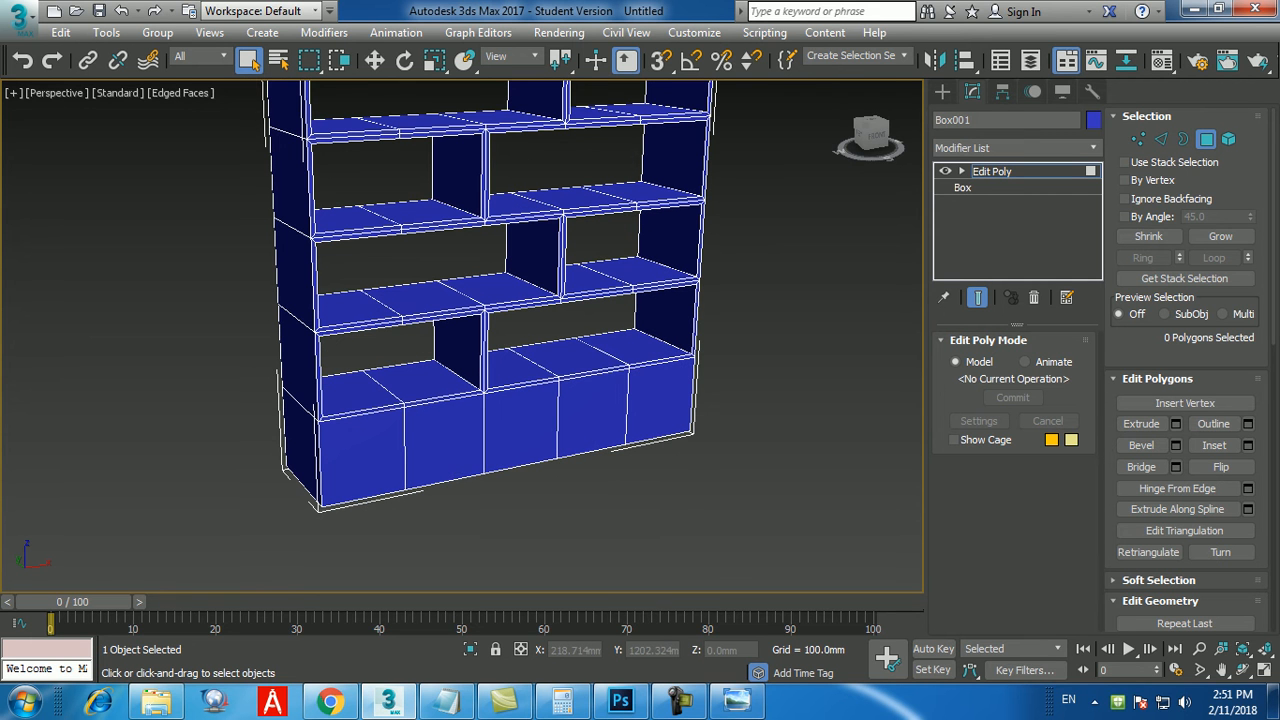
{"action": "scroll", "coordinate": [406, 384], "scroll_direction": "up", "scroll_amount": 5}
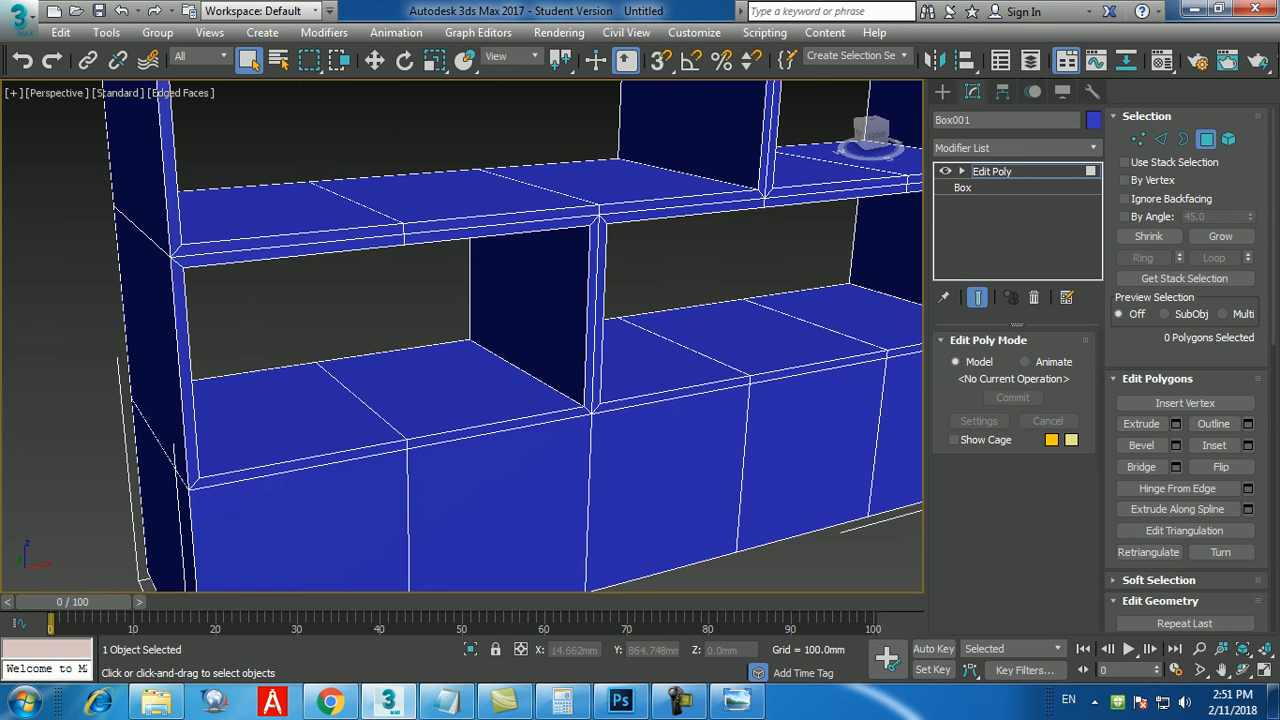
{"action": "left_click", "coordinate": [737, 702]}
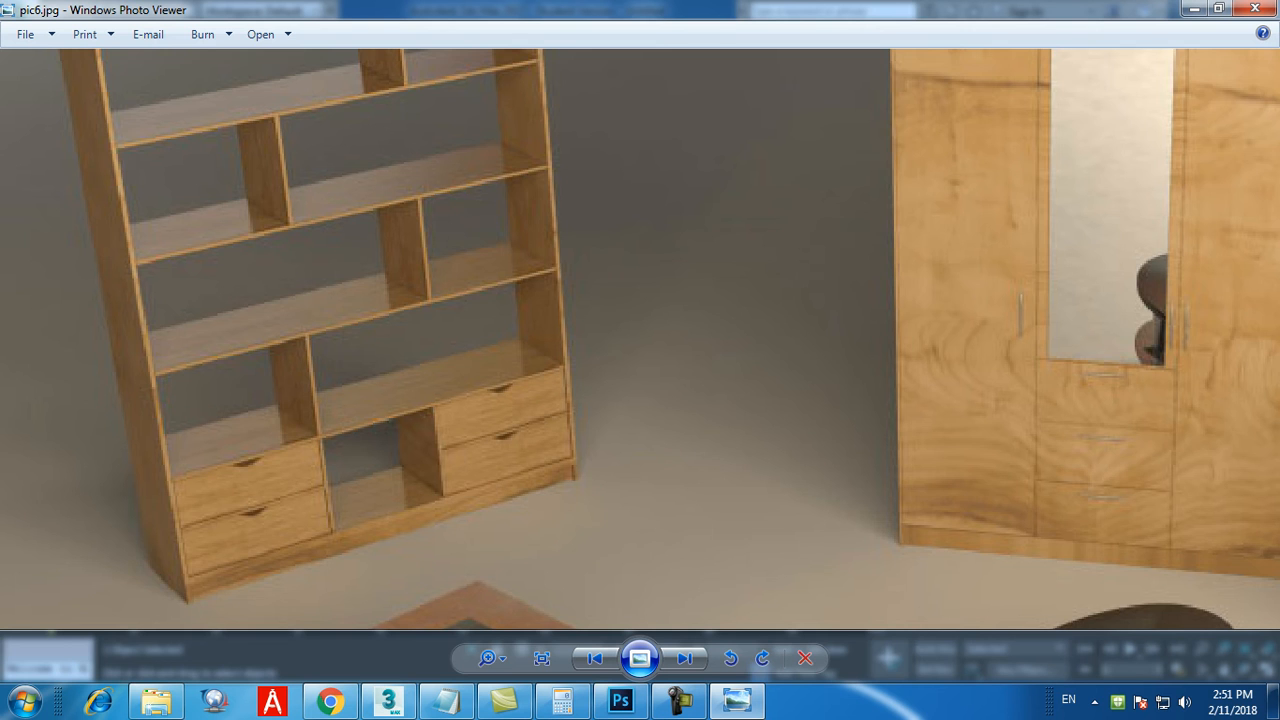
{"action": "scroll", "coordinate": [640, 416], "scroll_direction": "down", "scroll_amount": 1}
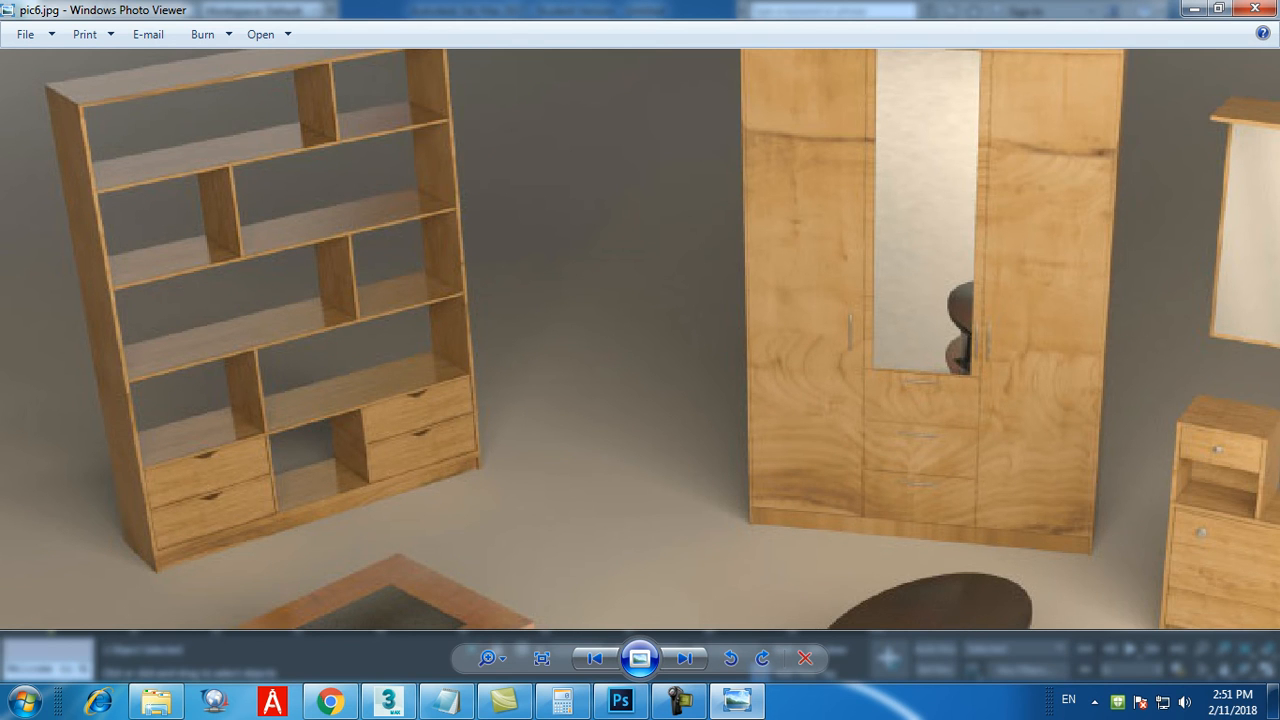
{"action": "left_click", "coordinate": [740, 703]}
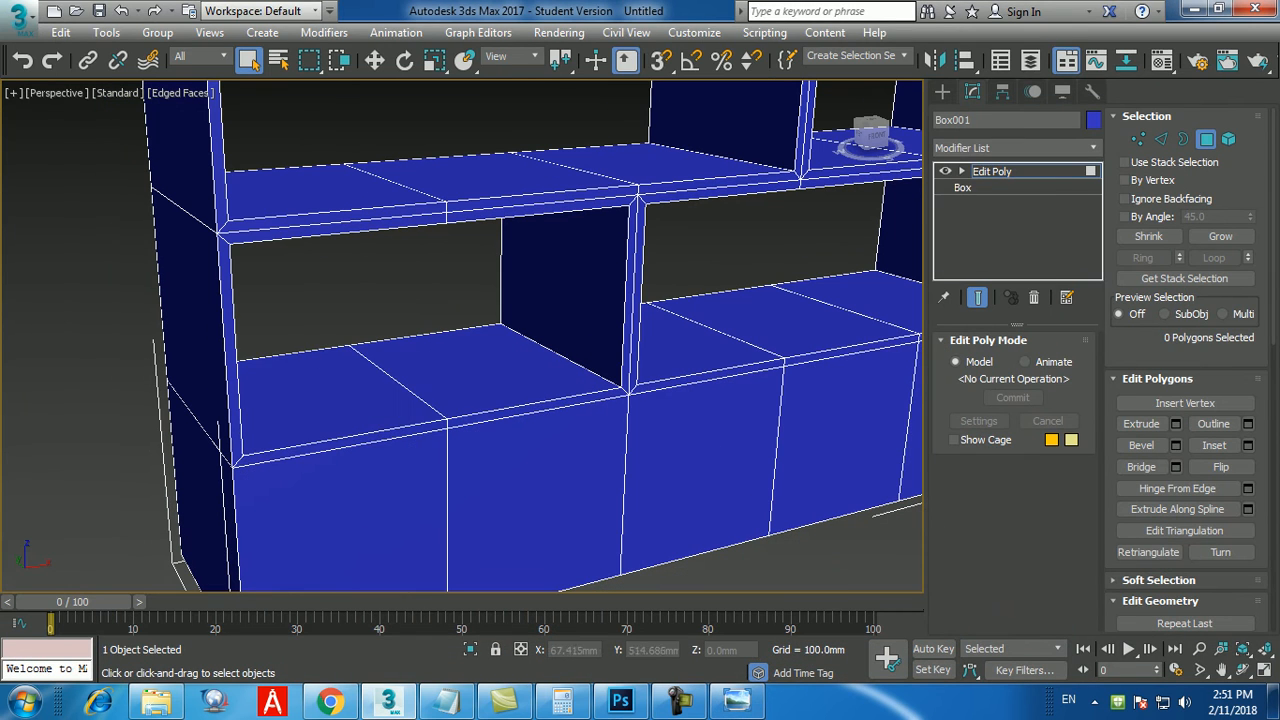
{"action": "left_click", "coordinate": [322, 396]}
{"action": "left_click", "coordinate": [480, 370]}
{"action": "middle_click_drag", "start_coordinate": [480, 370], "coordinate": [516, 400], "text": "alt"}
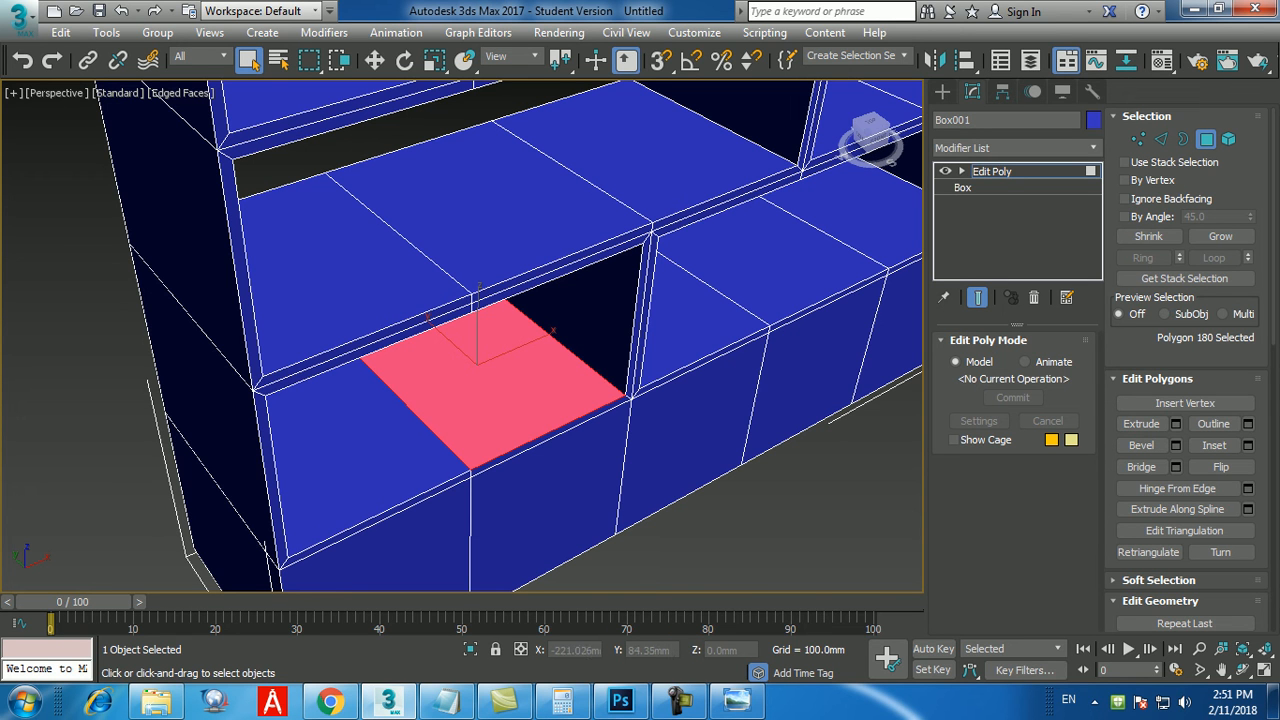
{"action": "scroll", "coordinate": [509, 332], "scroll_direction": "down", "scroll_amount": 3}
{"action": "scroll", "coordinate": [509, 332], "scroll_direction": "down", "scroll_amount": 3}
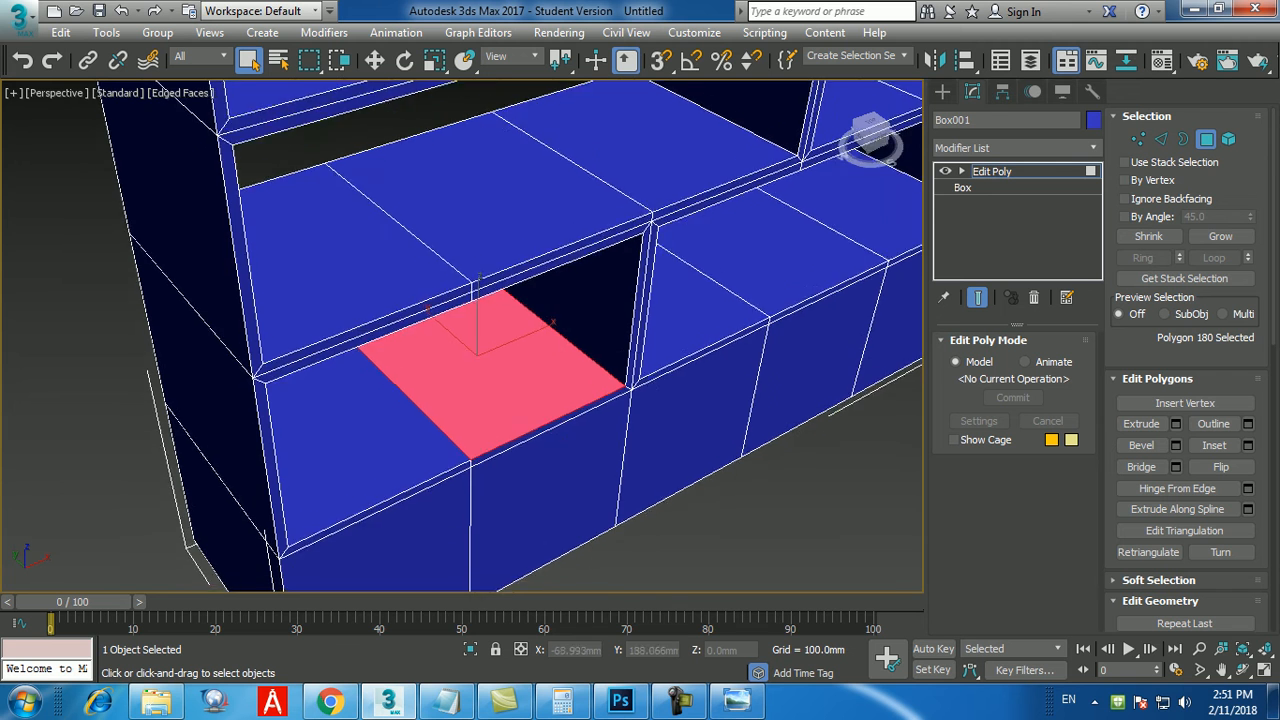
{"action": "middle_click_drag", "start_coordinate": [512, 360], "coordinate": [464, 343], "text": "alt"}
{"action": "scroll", "coordinate": [479, 387], "scroll_direction": "up", "scroll_amount": 3}
{"action": "scroll", "coordinate": [479, 387], "scroll_direction": "down", "scroll_amount": 3}
{"action": "middle_click_drag", "start_coordinate": [479, 387], "coordinate": [472, 398]}
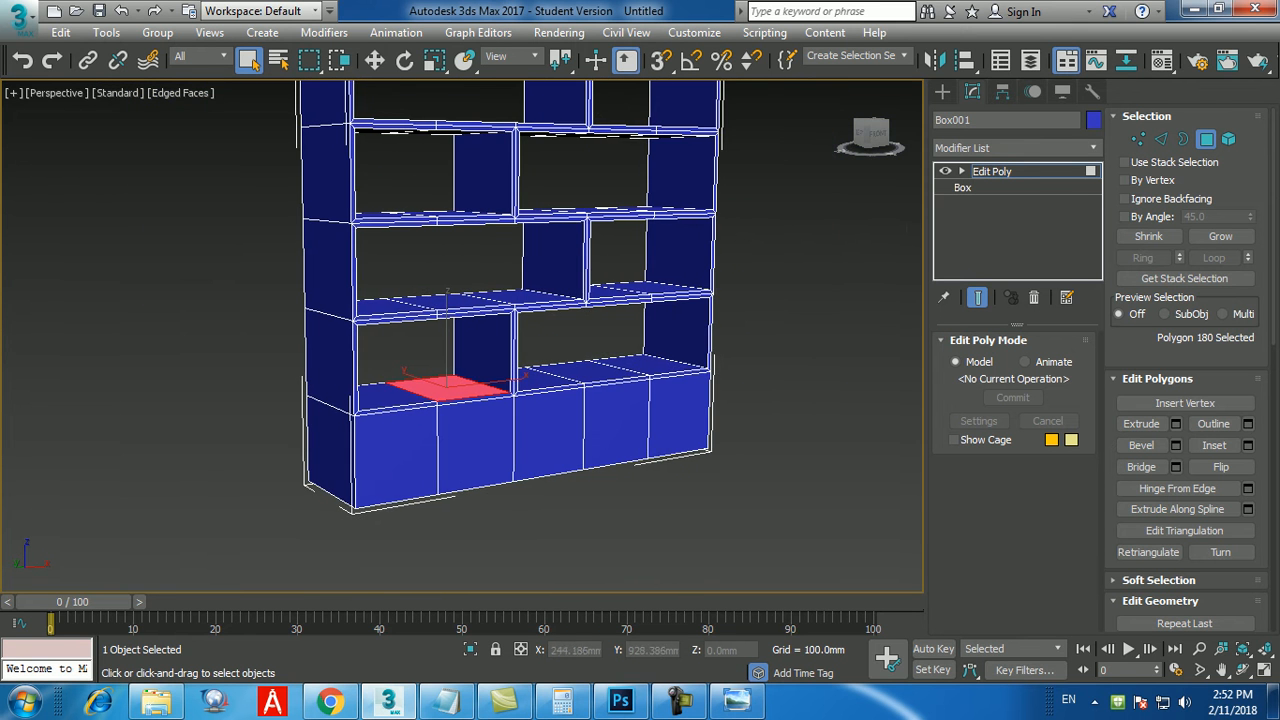
{"action": "key", "text": "ctrl+d"}
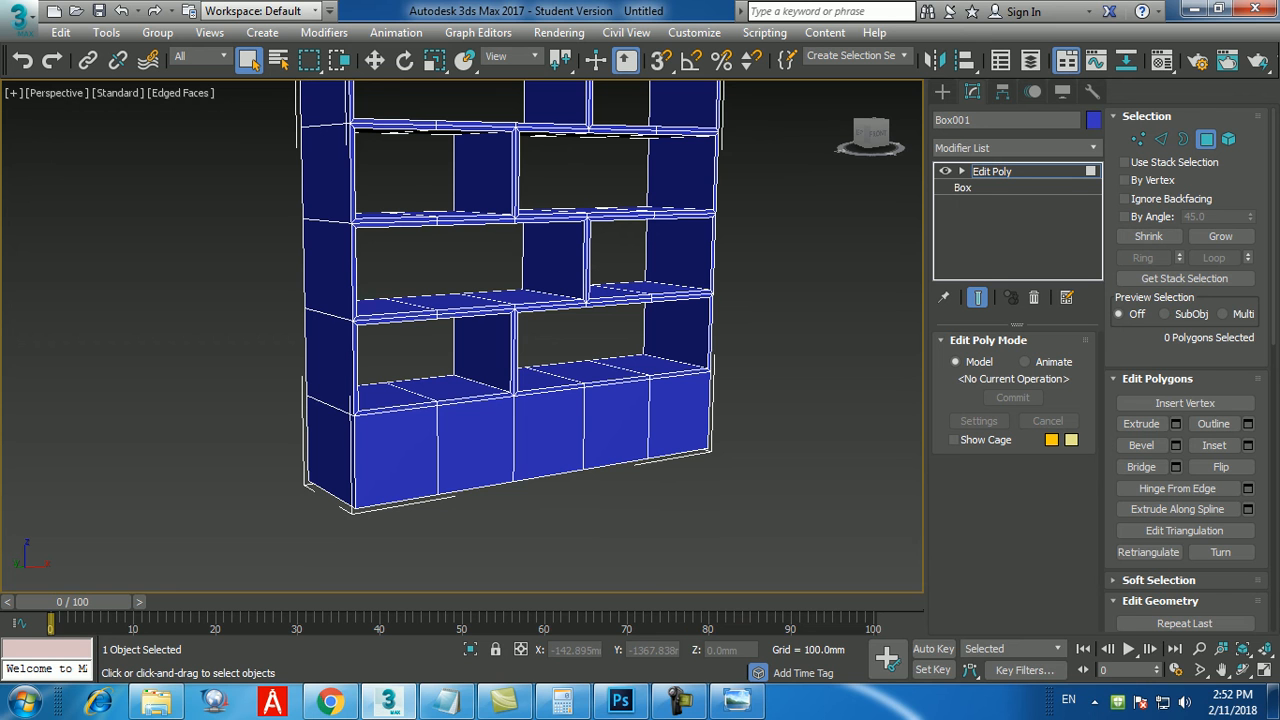
Select the whole bookshelf at element level, switch back to polygon level and clear the selection.
{"action": "left_click", "coordinate": [679, 701]}
{"action": "left_click", "coordinate": [1240, 612]}
{"action": "key", "text": "5"}
{"action": "key", "text": "ctrl+a"}
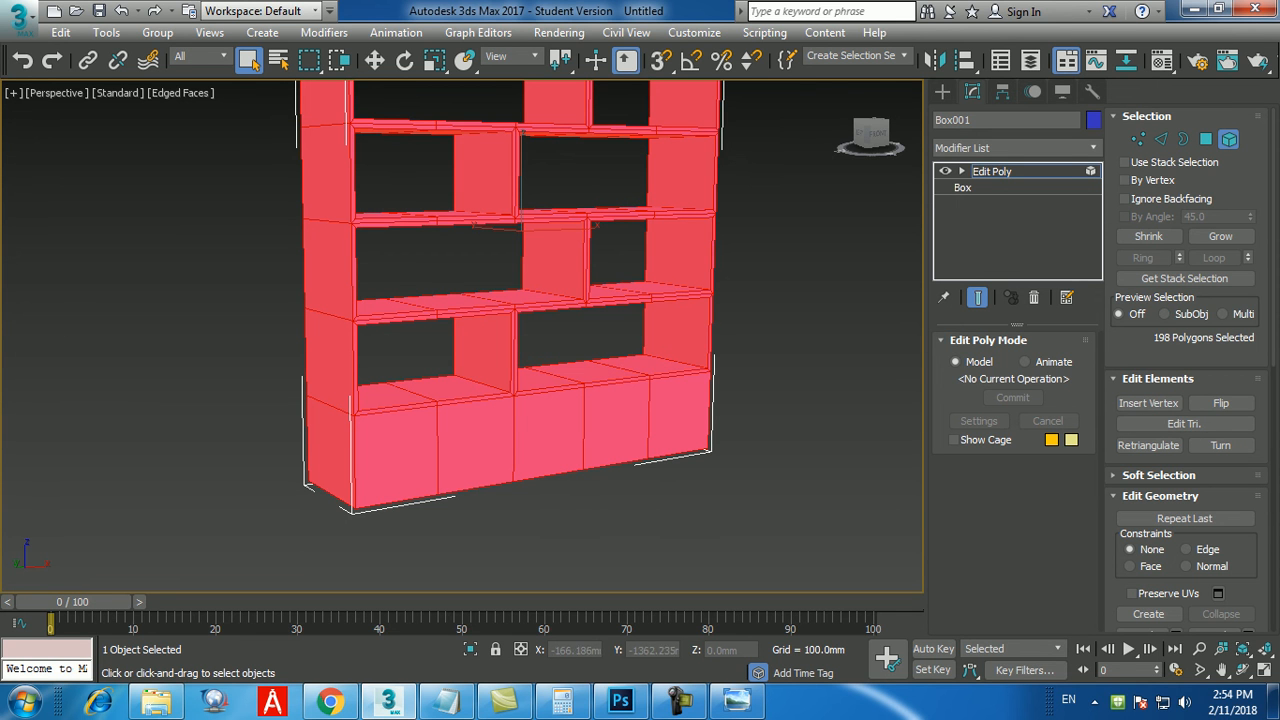
{"action": "key", "text": "4"}
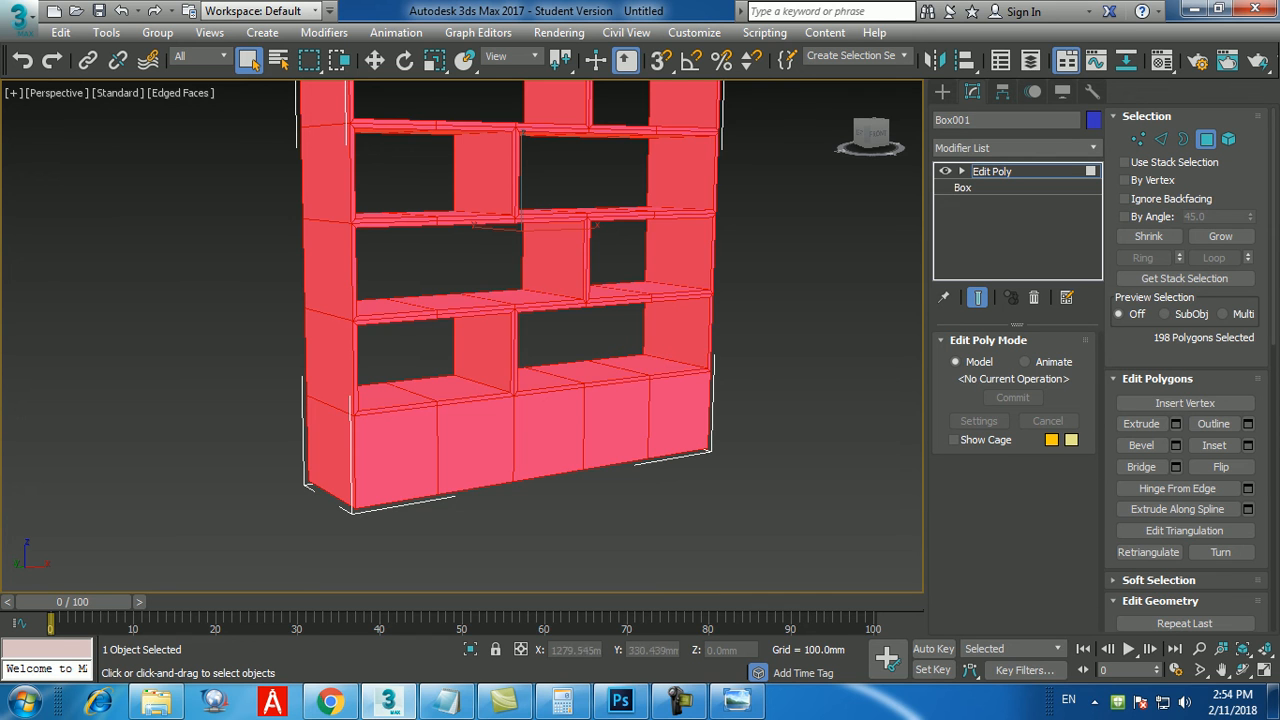
{"action": "key", "text": "ctrl+d"}
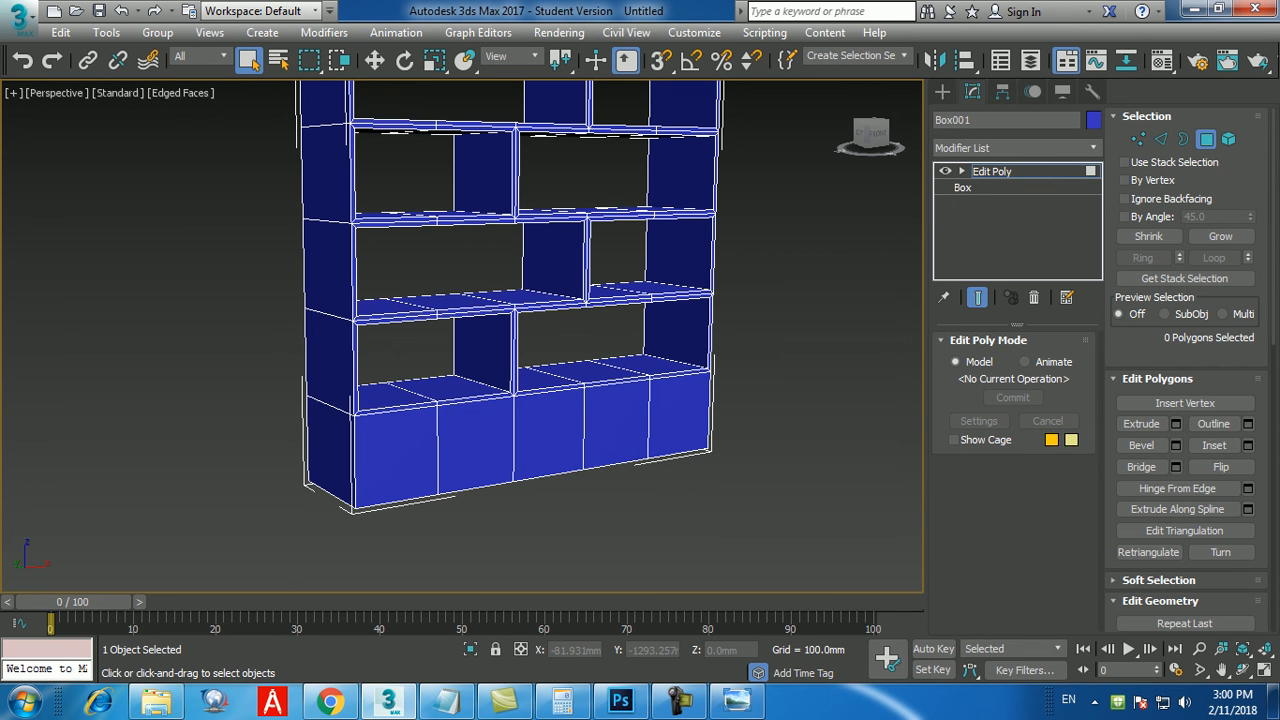
Check the bottom row in the pic6.jpg reference and, back in 3ds Max, inset the front face's middle bottom polygon by 15 mm.
{"action": "left_click", "coordinate": [737, 700]}
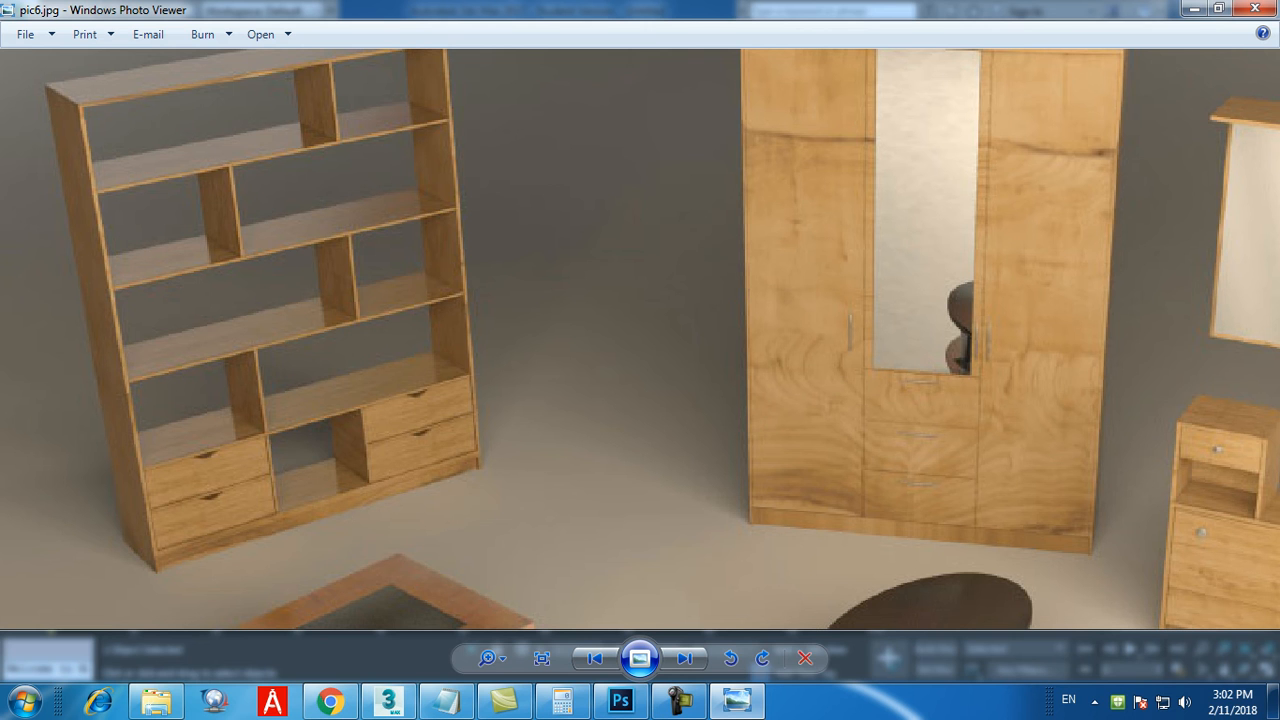
{"action": "scroll", "coordinate": [235, 537], "scroll_direction": "up", "scroll_amount": 2}
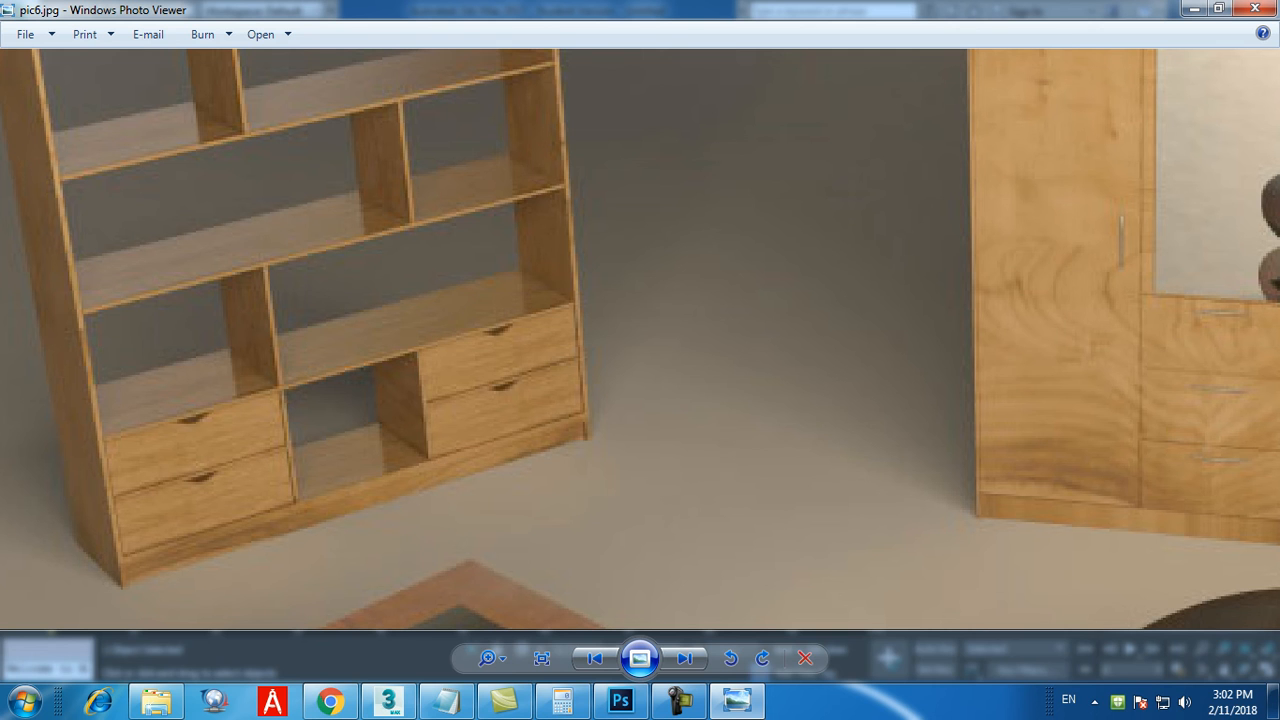
{"action": "left_click", "coordinate": [388, 700]}
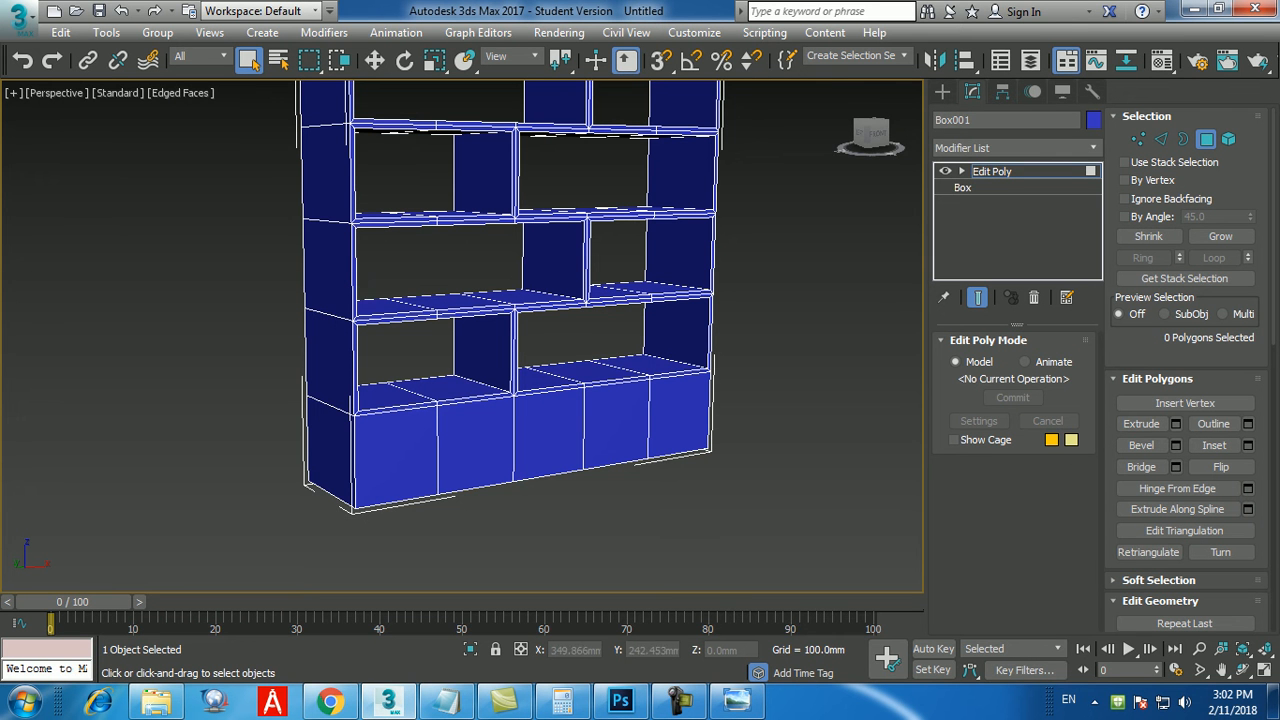
{"action": "left_click", "coordinate": [549, 434]}
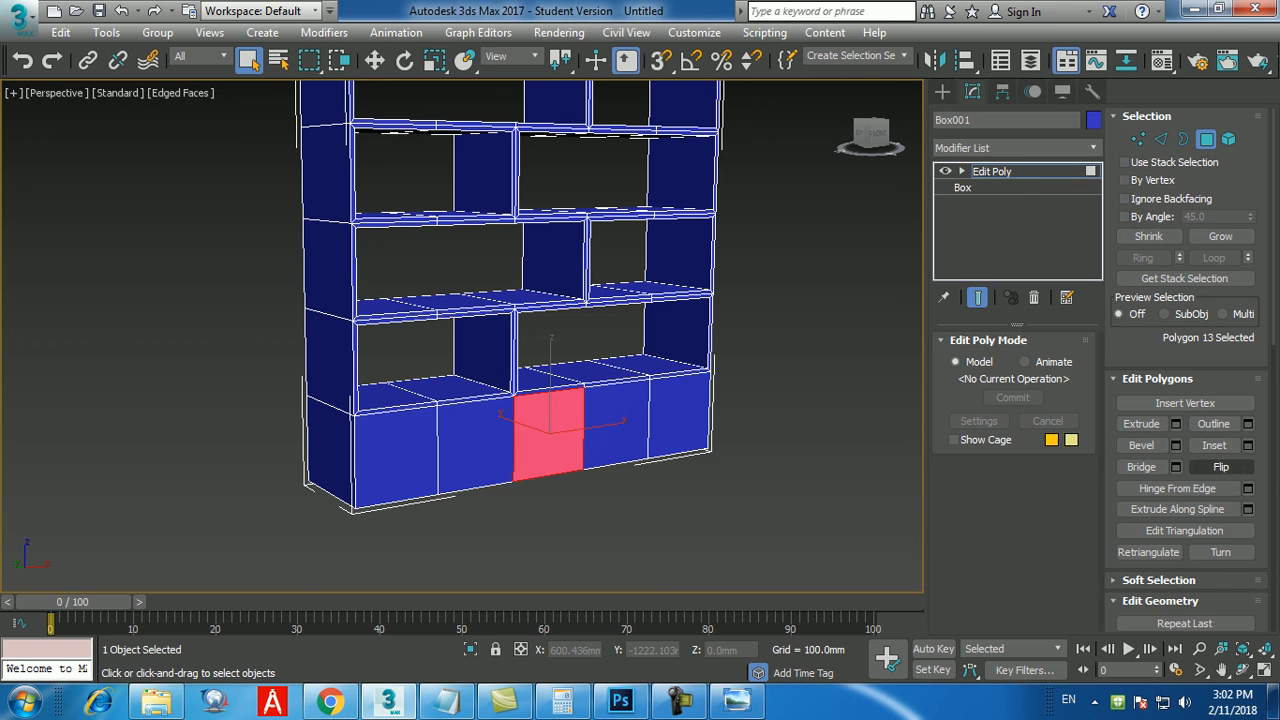
{"action": "left_click", "coordinate": [1248, 445]}
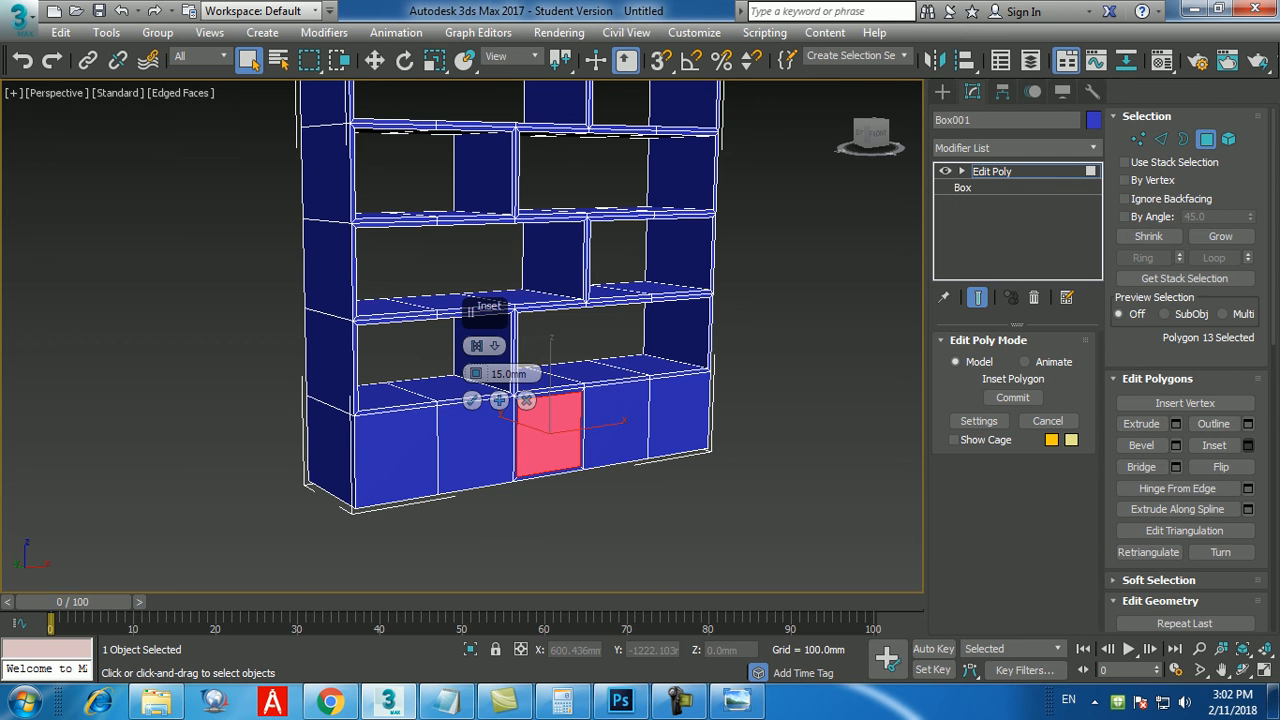
{"action": "left_click", "coordinate": [472, 400]}
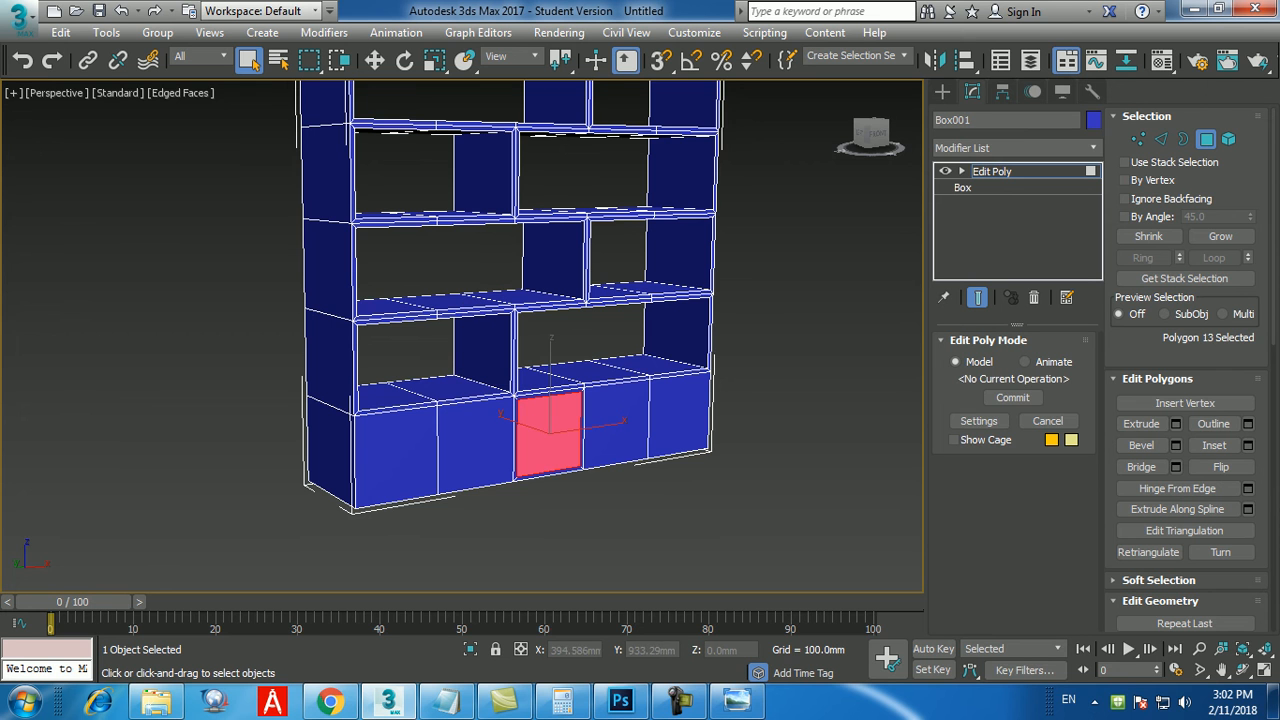
Inset the matching middle bottom polygon on the bookshelf's back face by 15 mm.
{"action": "left_click", "coordinate": [600, 550]}
{"action": "middle_click_drag", "start_coordinate": [600, 545], "coordinate": [490, 540], "text": "alt"}
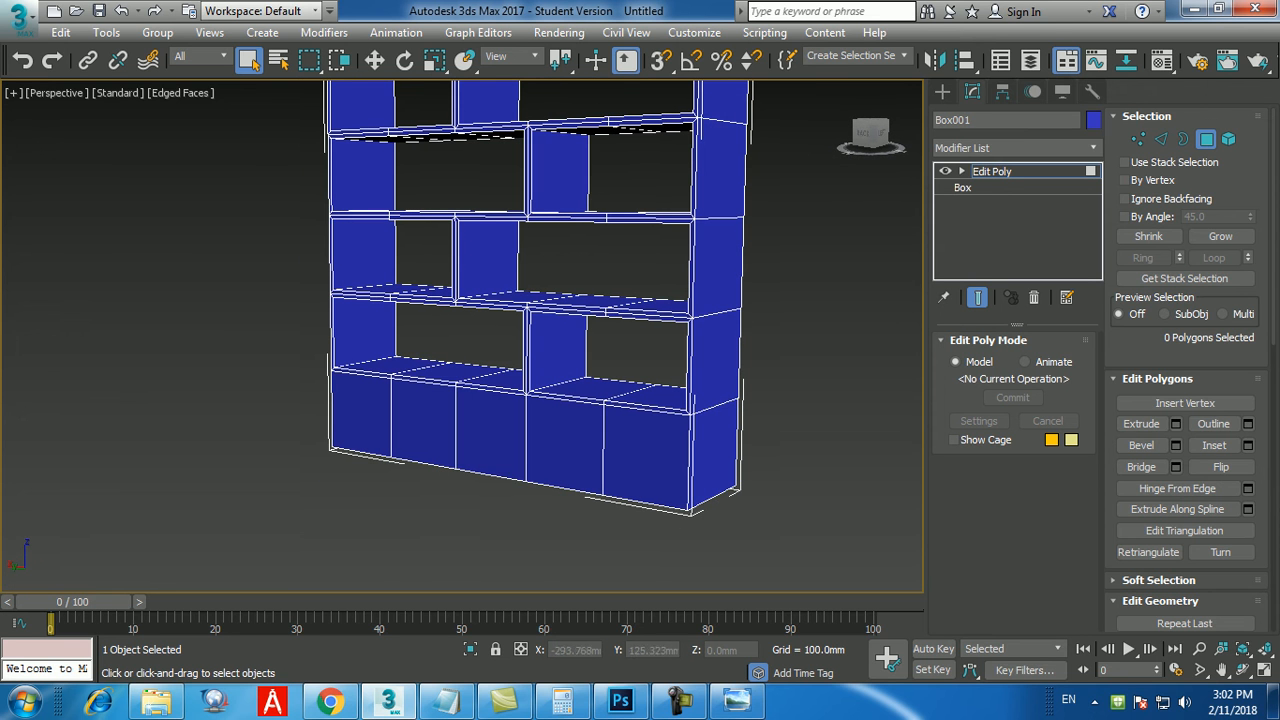
{"action": "left_click", "coordinate": [490, 430]}
{"action": "left_click", "coordinate": [1248, 445]}
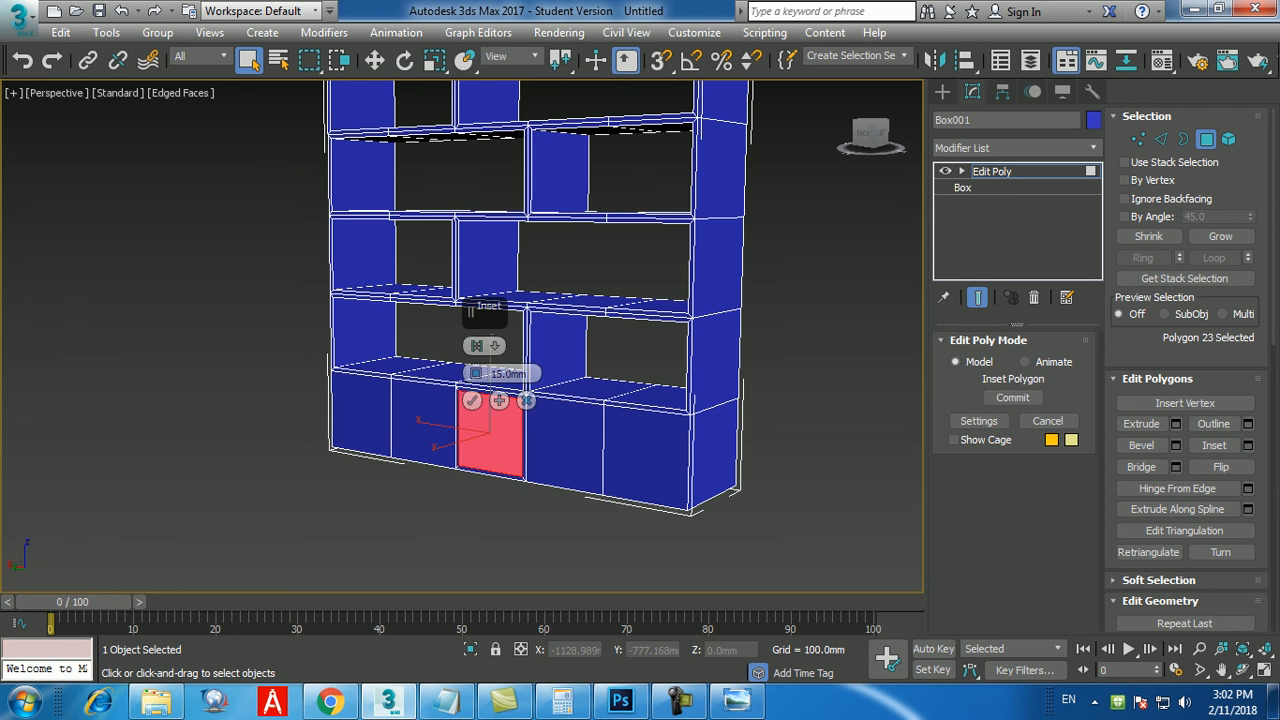
{"action": "left_click", "coordinate": [472, 400]}
Bridge the inset front and back polygons into an open middle compartment in the bottom row and clear the selection.
{"action": "middle_click_drag", "start_coordinate": [560, 470], "coordinate": [390, 470], "text": "alt"}
{"action": "left_click", "coordinate": [570, 450], "text": "ctrl"}
{"action": "left_click", "coordinate": [1141, 467]}
{"action": "middle_click_drag", "start_coordinate": [620, 470], "coordinate": [600, 495], "text": "alt"}
{"action": "left_click", "coordinate": [598, 542]}
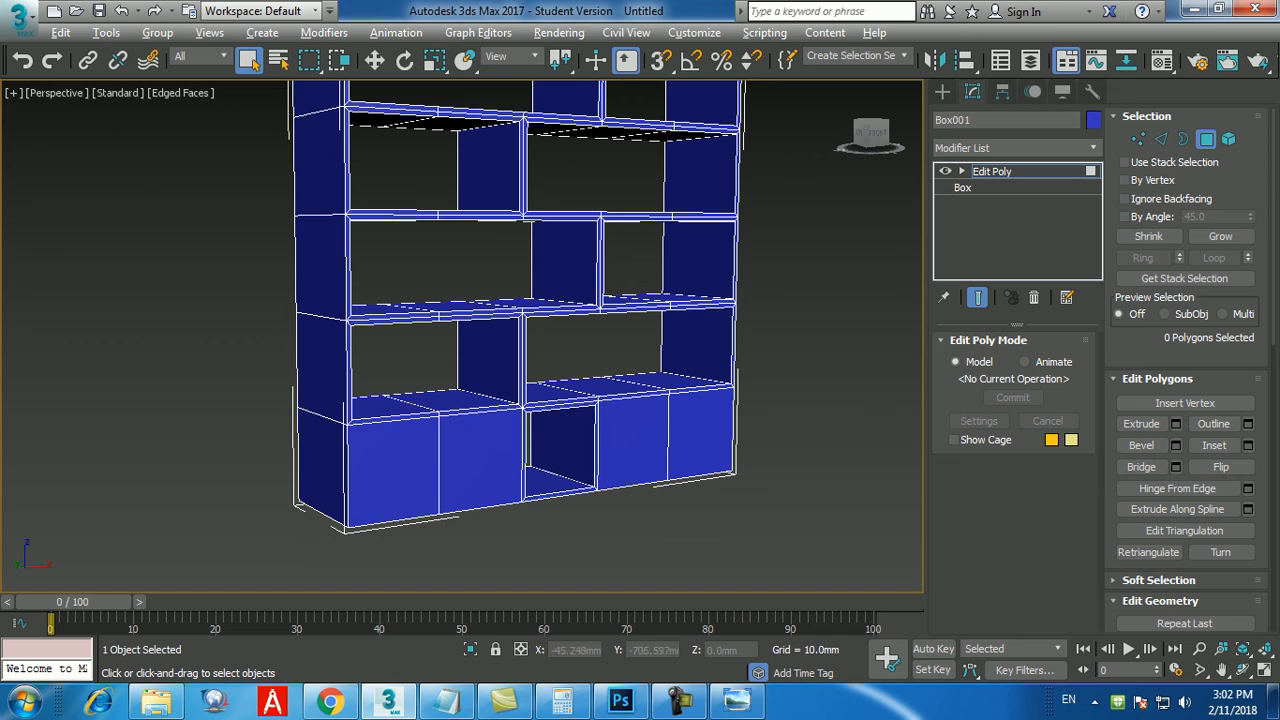
Examine the bottom row around the new opening and compare it with the drawers and plinth in the pic6.jpg reference.
{"action": "middle_click_drag", "start_coordinate": [598, 542], "coordinate": [572, 545], "text": "alt"}
{"action": "scroll", "coordinate": [575, 560], "scroll_direction": "up", "scroll_amount": 4}
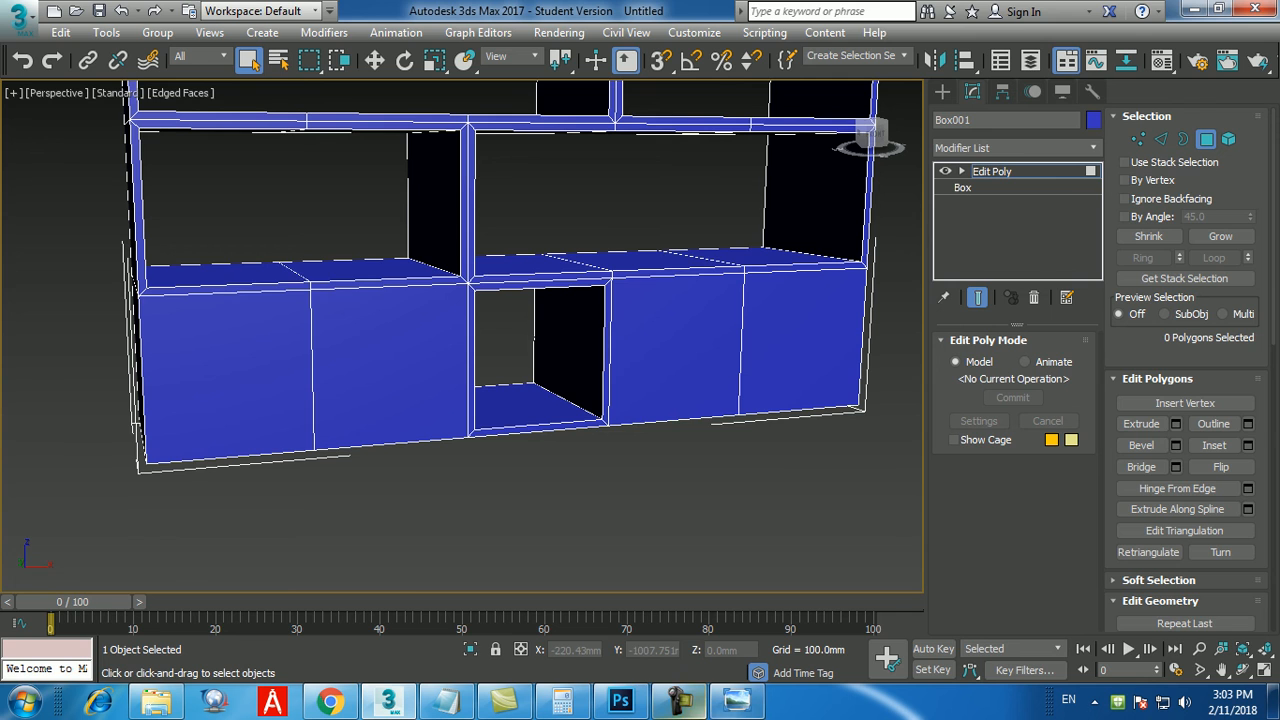
{"action": "left_click", "coordinate": [737, 700]}
{"action": "left_click", "coordinate": [737, 700]}
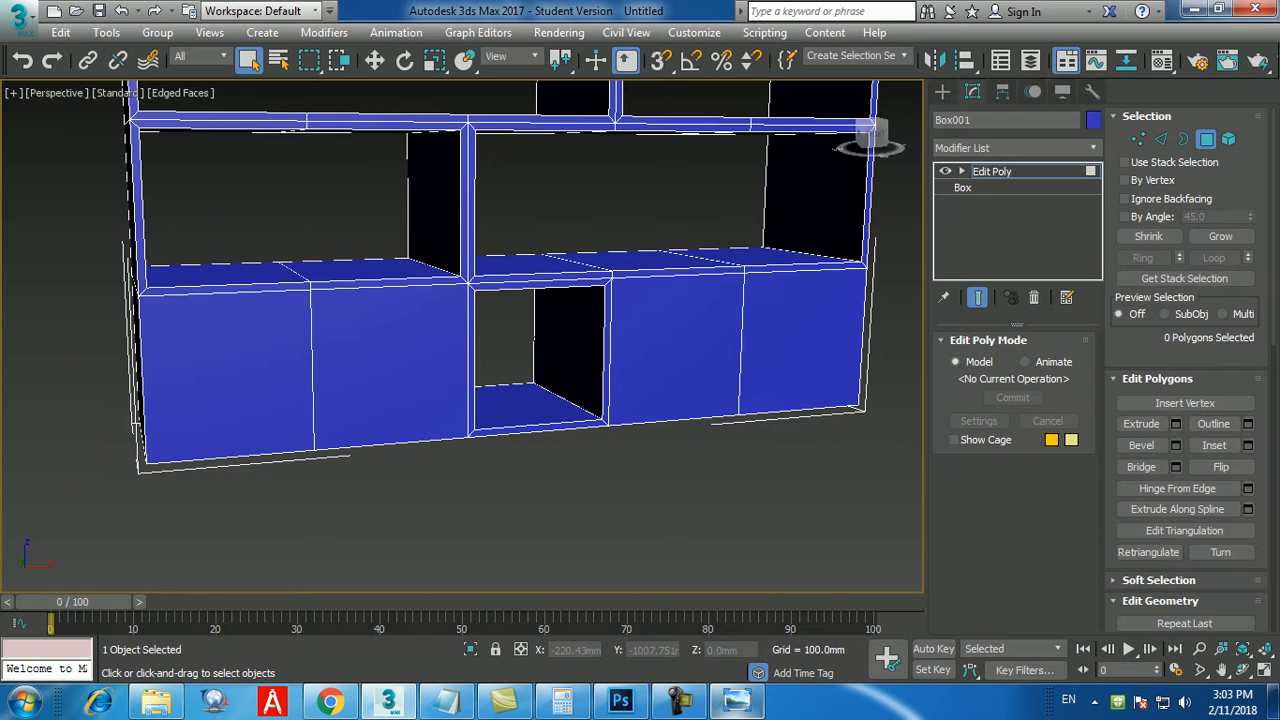
{"action": "left_click", "coordinate": [737, 700]}
{"action": "middle_click_drag", "start_coordinate": [585, 465], "coordinate": [558, 513]}
{"action": "scroll", "coordinate": [585, 500], "scroll_direction": "down", "scroll_amount": 2}
{"action": "scroll", "coordinate": [585, 500], "scroll_direction": "up", "scroll_amount": 1}
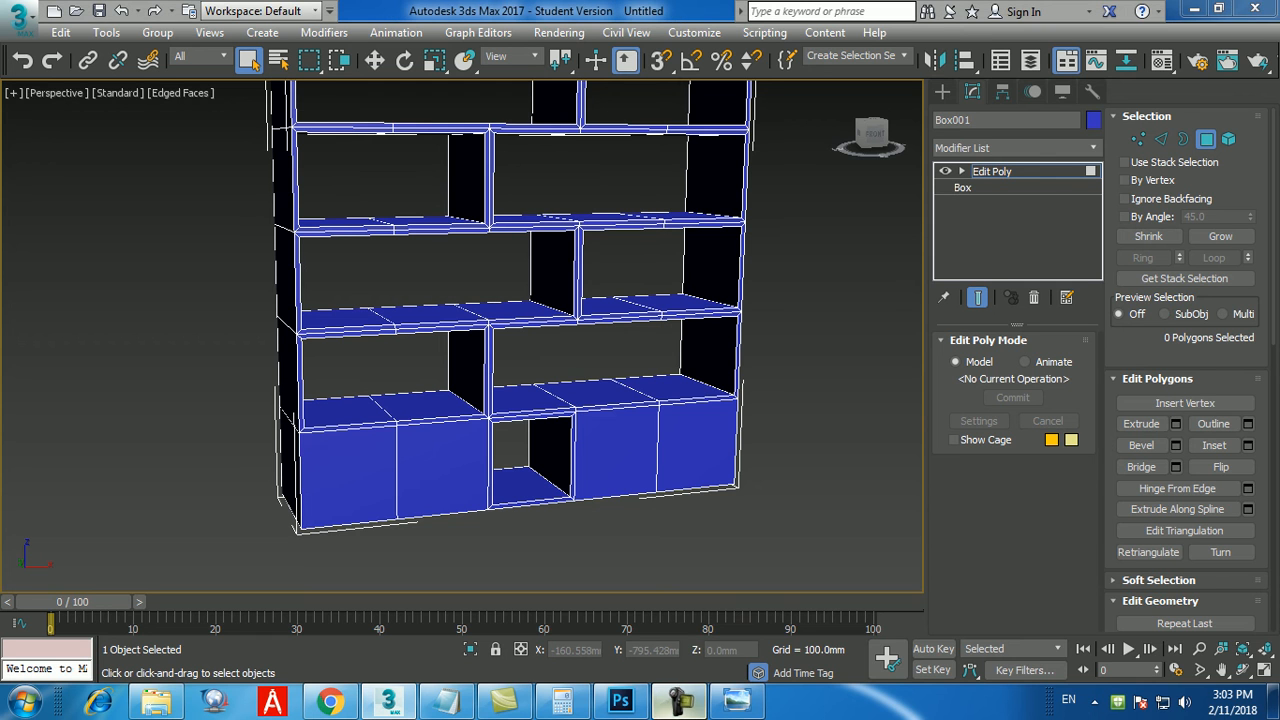
{"action": "left_click", "coordinate": [680, 701]}
{"action": "left_click", "coordinate": [680, 701]}
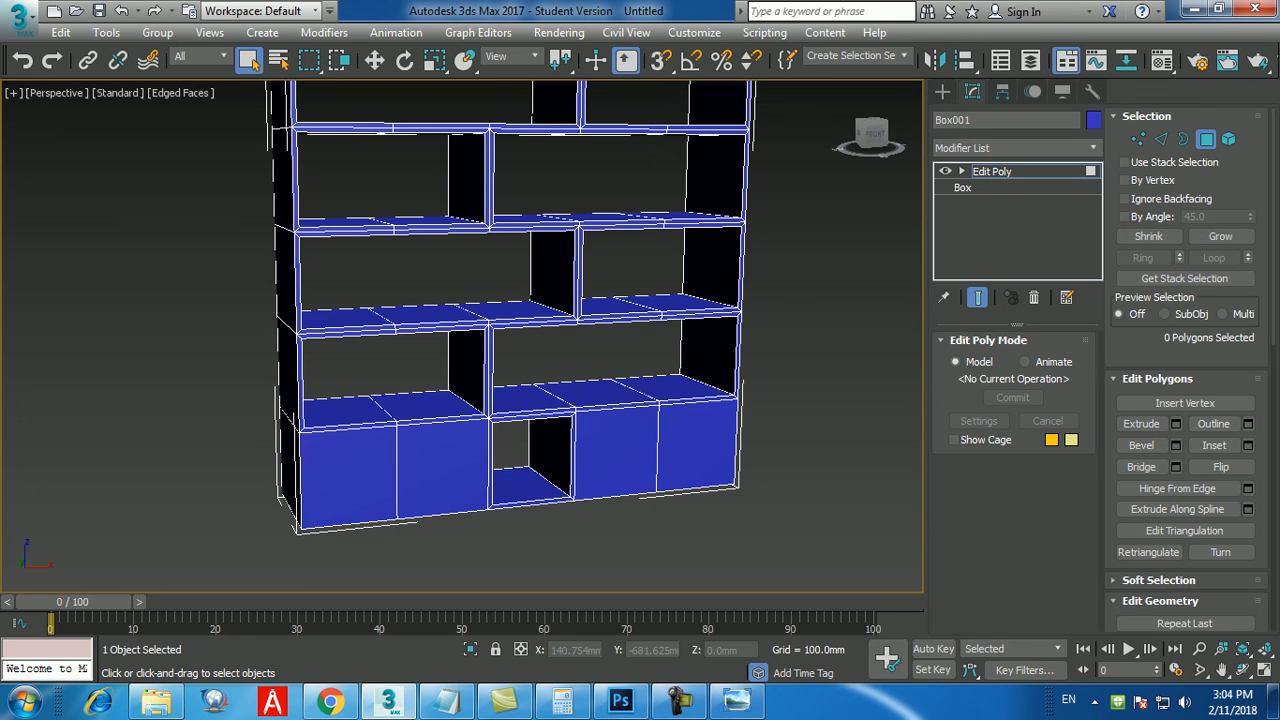
{"action": "left_click", "coordinate": [680, 701]}
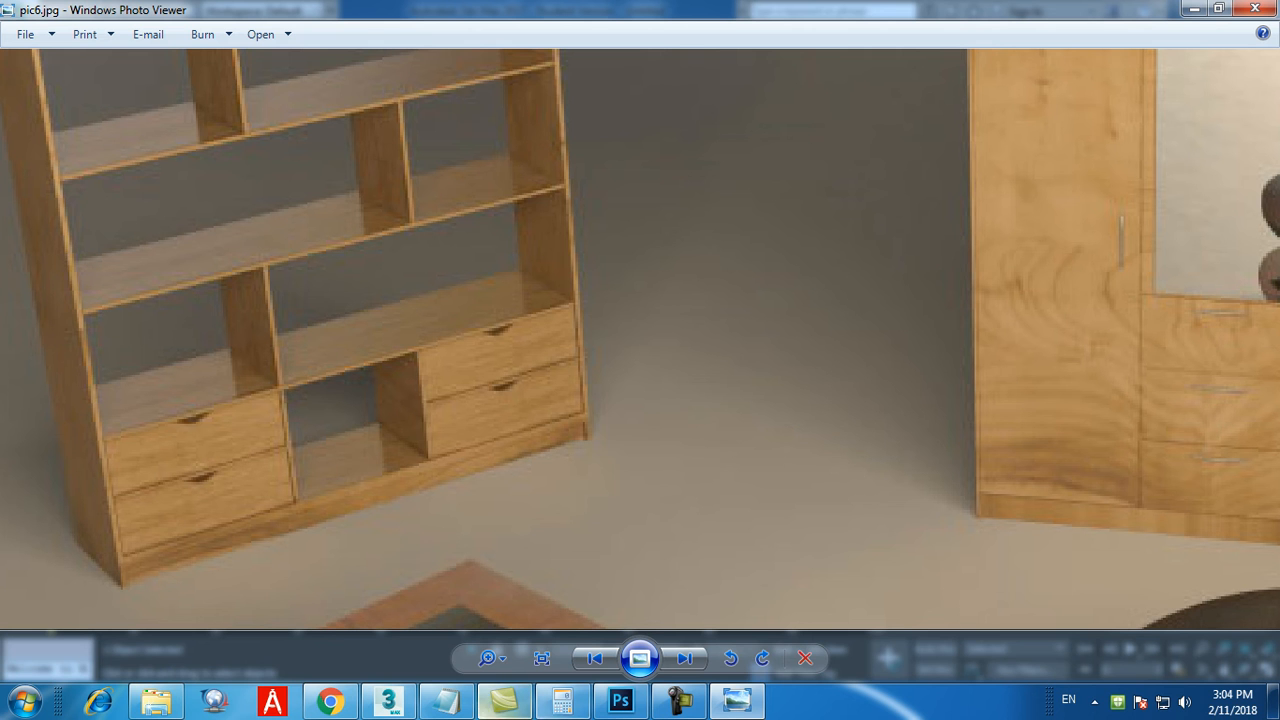
Return to the bookshelf in 3ds Max and switch to edge level.
{"action": "left_click", "coordinate": [388, 701]}
{"action": "scroll", "coordinate": [494, 240], "scroll_direction": "up", "scroll_amount": 4}
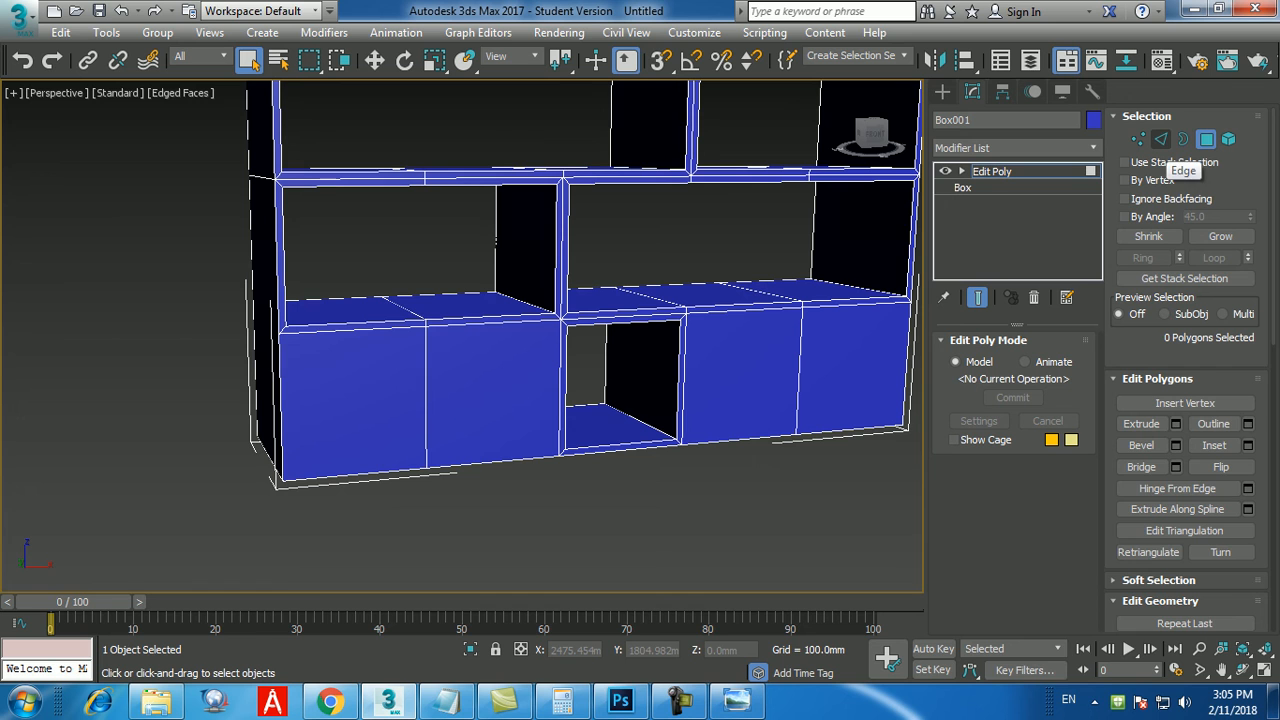
{"action": "left_click", "coordinate": [1160, 140]}
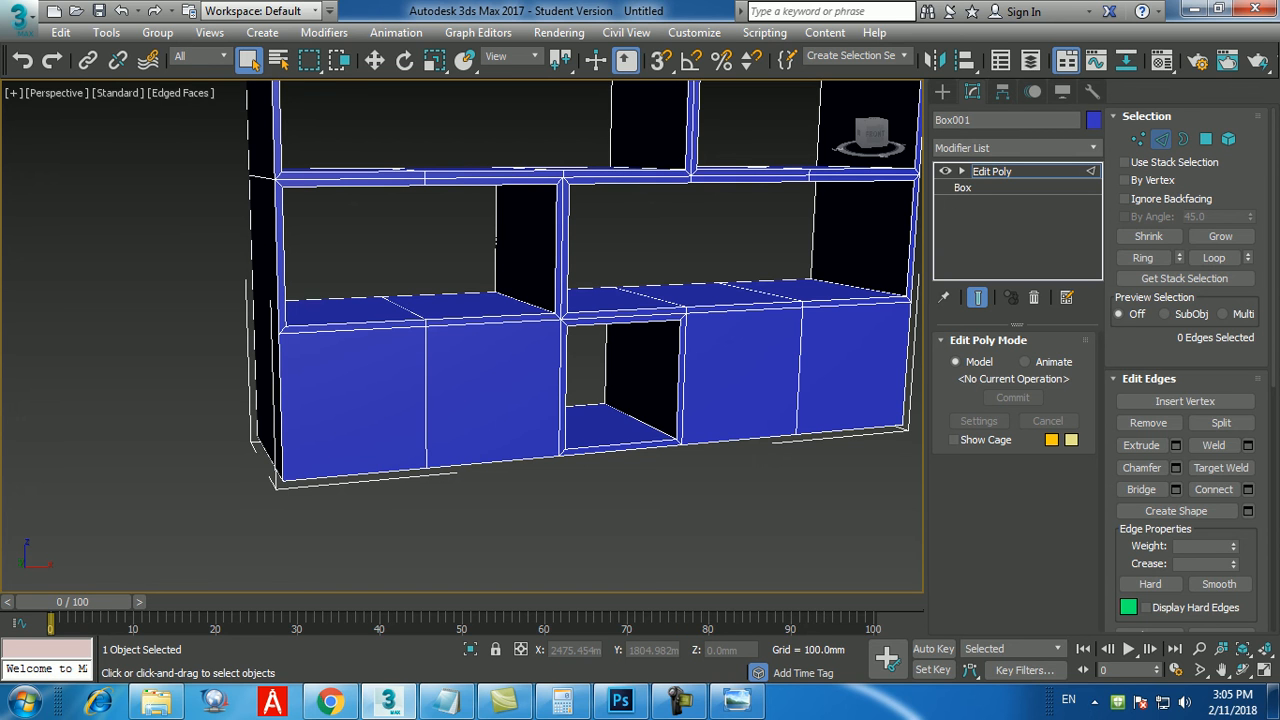
{"action": "middle_click_drag", "start_coordinate": [560, 320], "coordinate": [548, 312]}
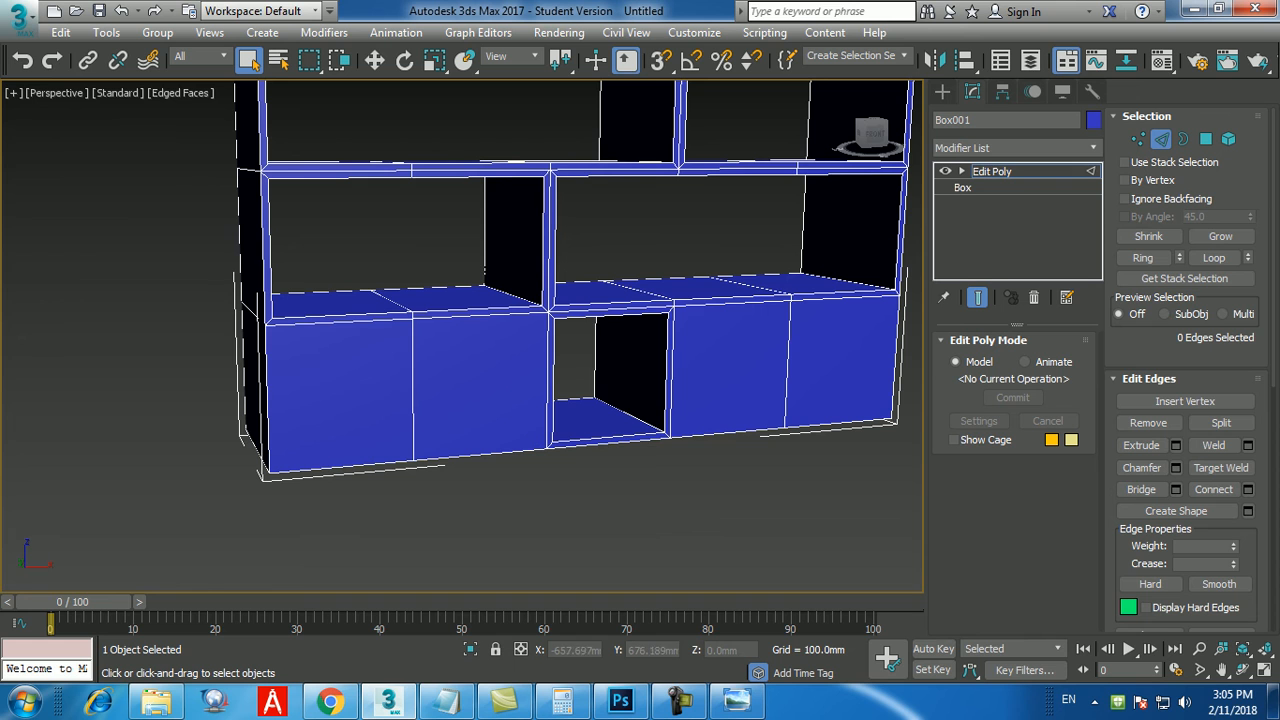
{"action": "left_click", "coordinate": [268, 400]}
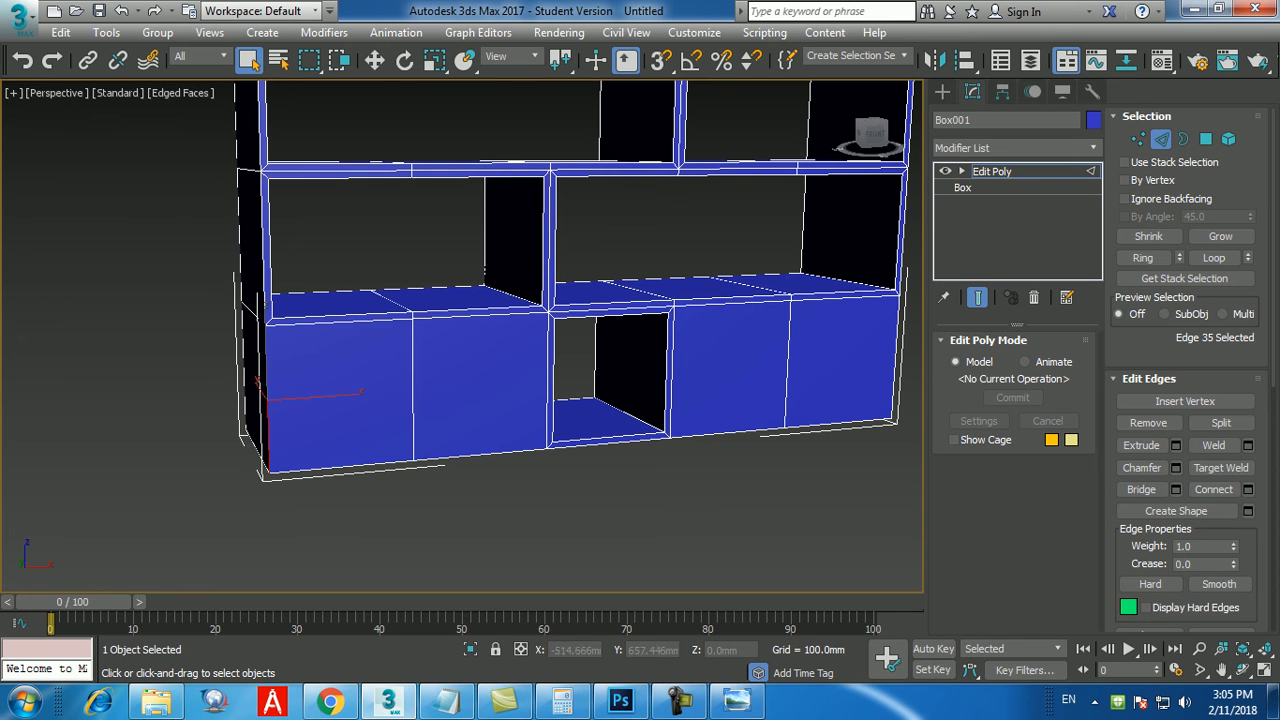
{"action": "left_click", "coordinate": [413, 420], "text": "ctrl"}
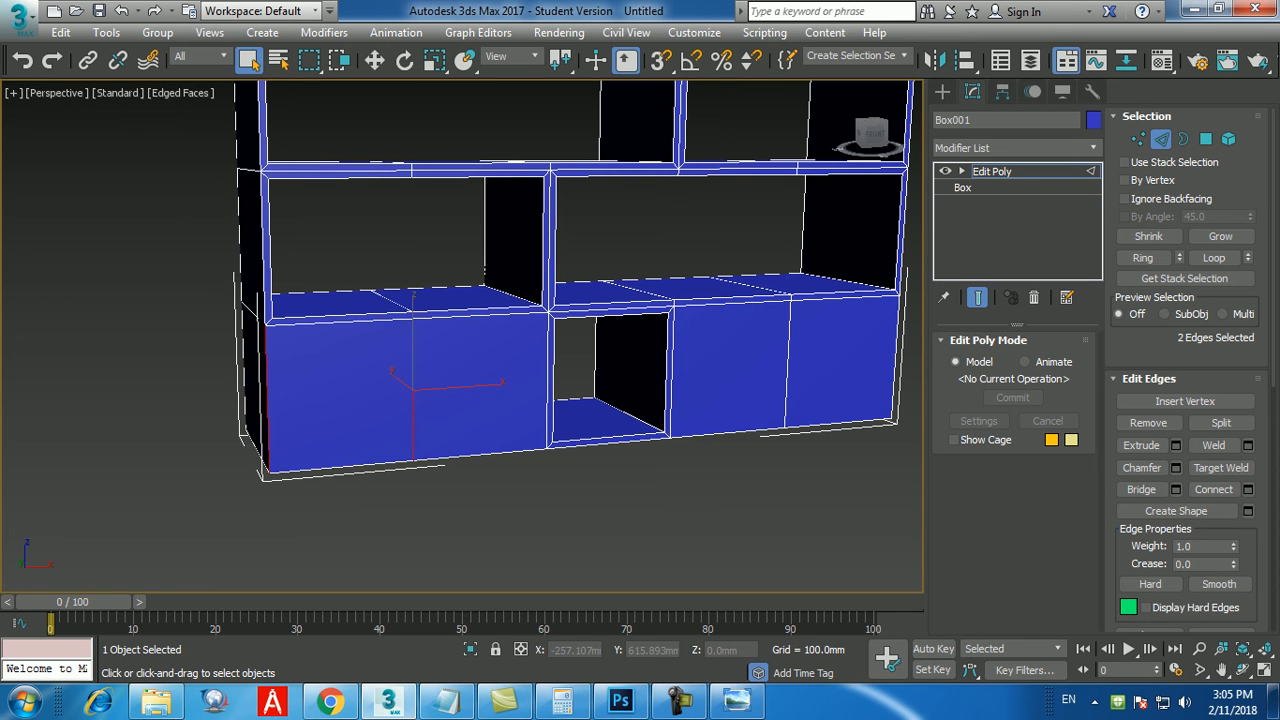
{"action": "left_click", "coordinate": [548, 390], "text": "ctrl"}
{"action": "left_click", "coordinate": [672, 375], "text": "ctrl"}
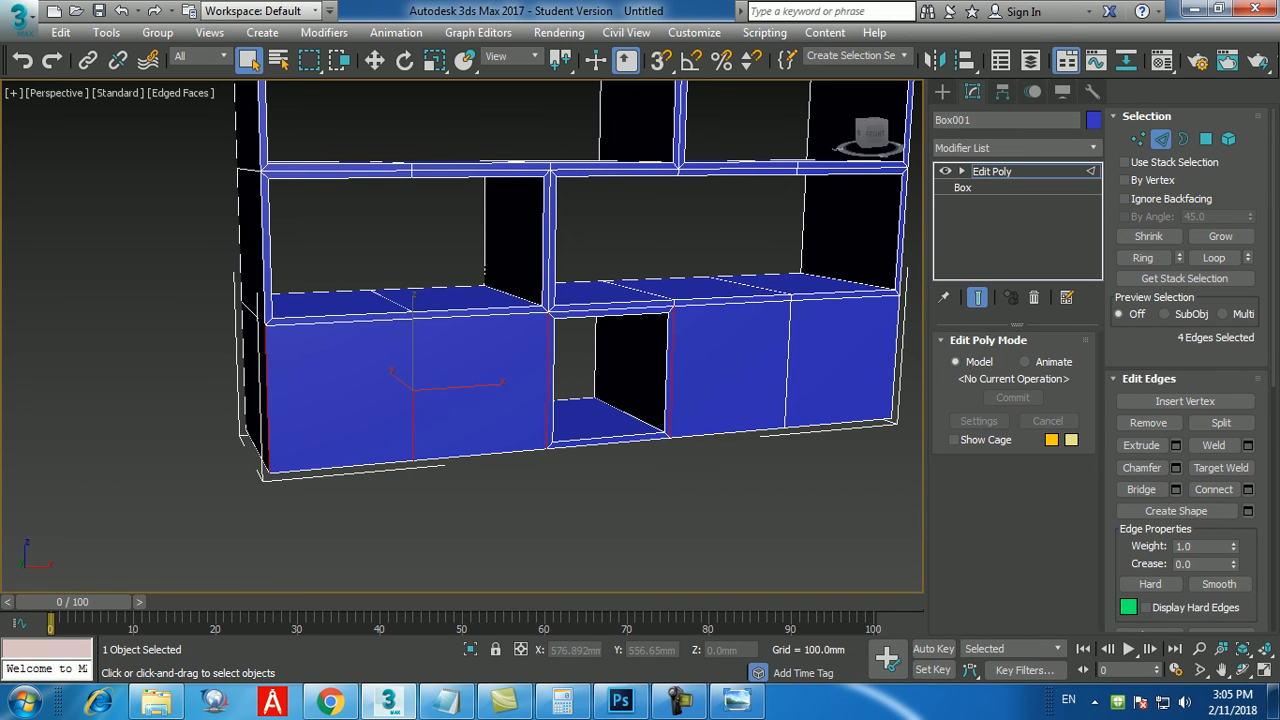
{"action": "left_click", "coordinate": [788, 366], "text": "ctrl"}
{"action": "left_click", "coordinate": [895, 358], "text": "ctrl"}
{"action": "middle_click_drag", "start_coordinate": [882, 364], "coordinate": [859, 364]}
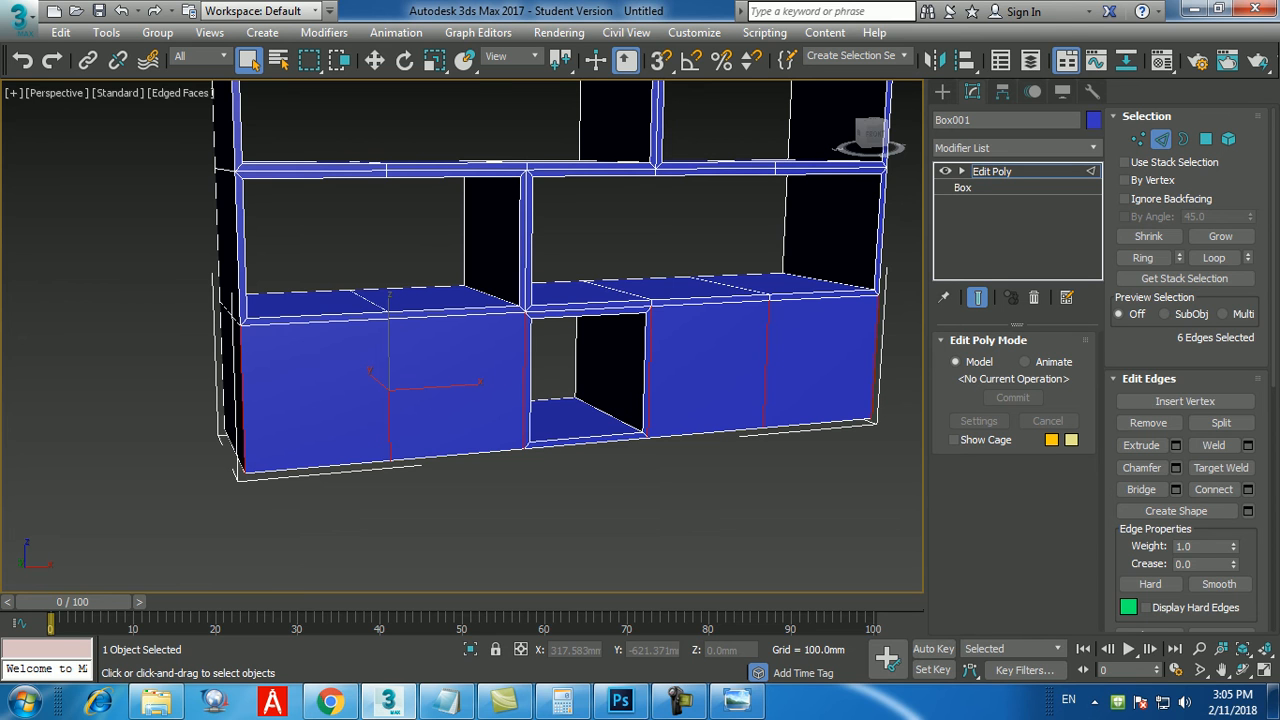
{"action": "left_click", "coordinate": [1149, 237]}
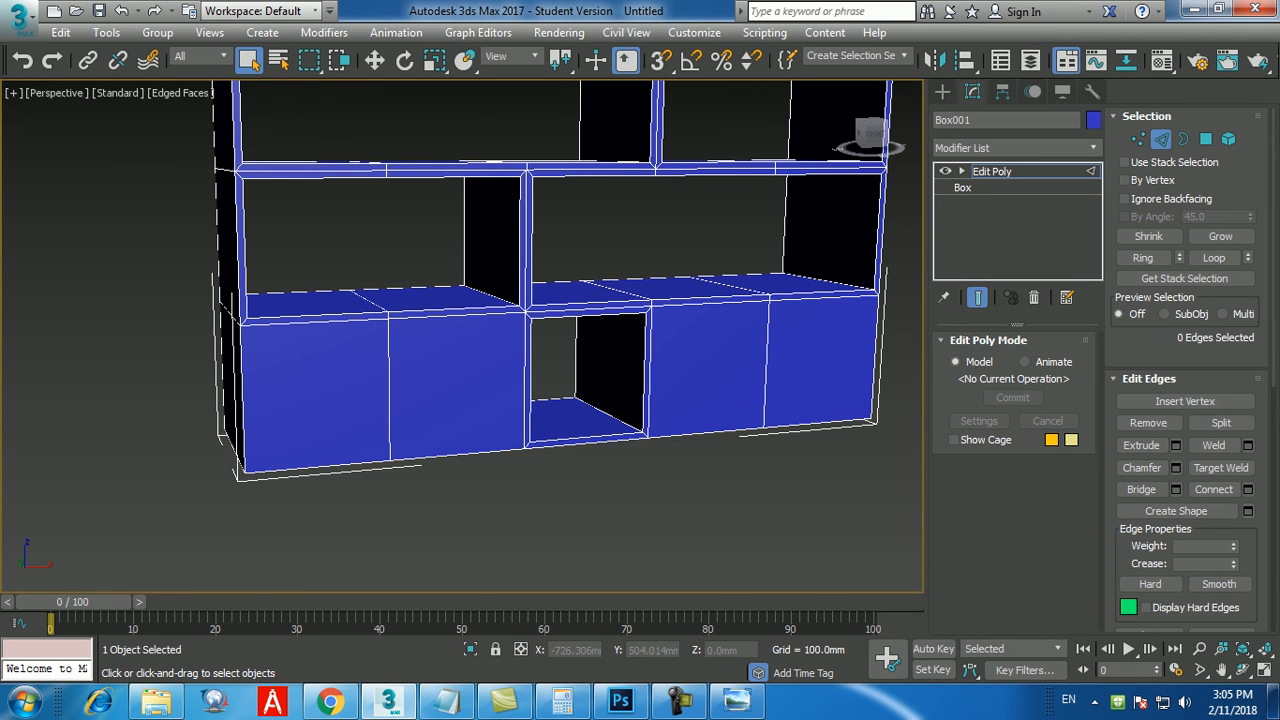
Select the six vertical edges bounding the four closed polygons in the front bottom row.
{"action": "left_click", "coordinate": [243, 397]}
{"action": "left_click", "coordinate": [389, 388], "text": "ctrl"}
{"action": "left_click", "coordinate": [525, 380], "text": "ctrl"}
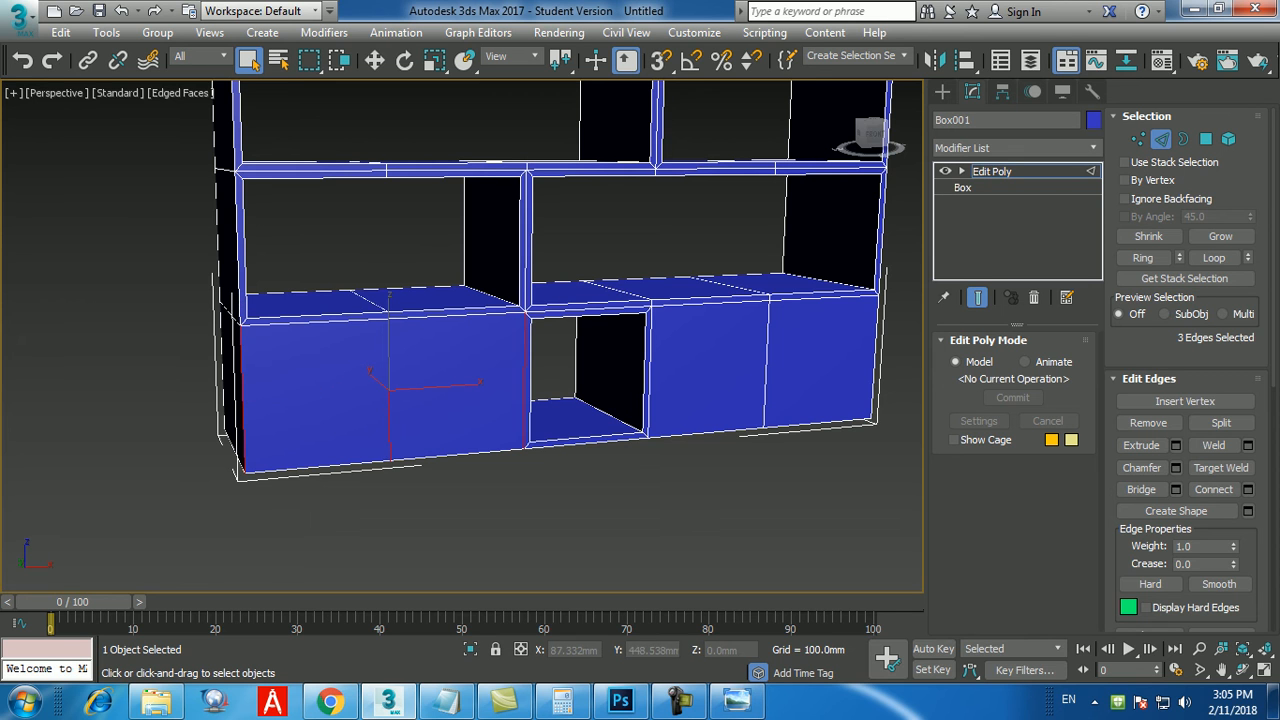
{"action": "left_click", "coordinate": [650, 370], "text": "ctrl"}
{"action": "left_click", "coordinate": [767, 365], "text": "ctrl"}
{"action": "left_click", "coordinate": [876, 360], "text": "ctrl"}
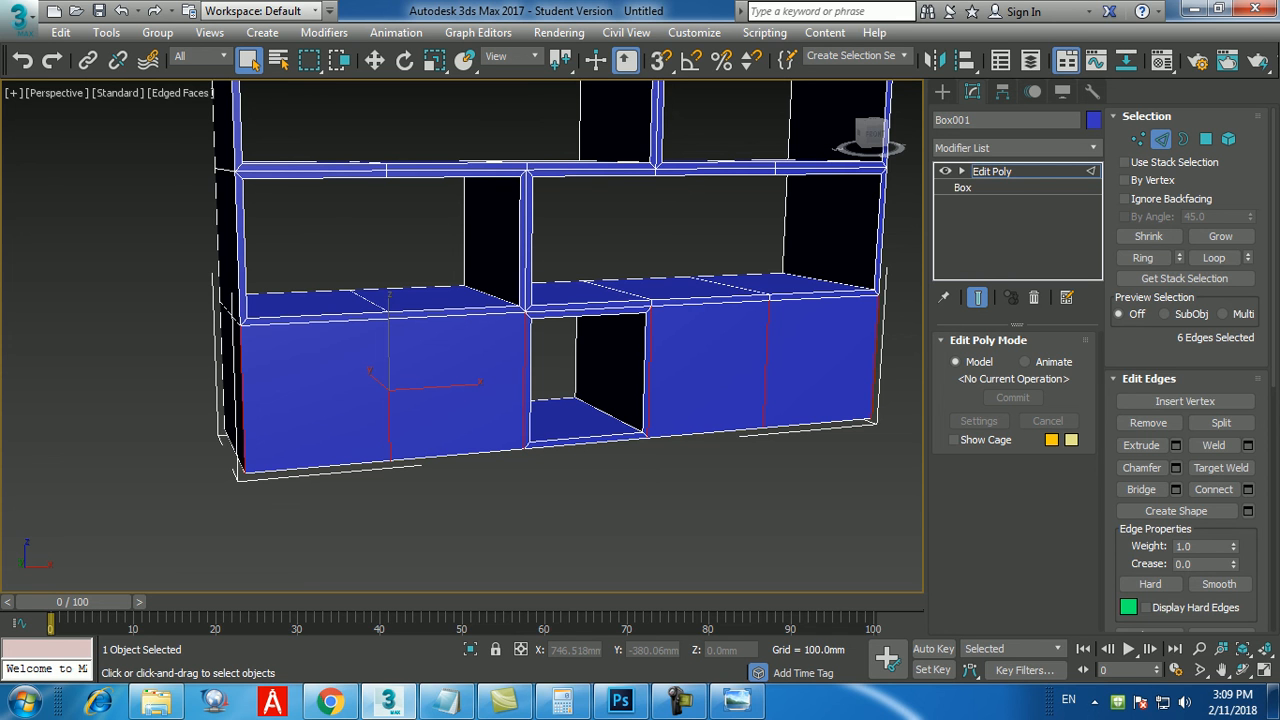
Connect the selected edges with 1 segment, pinch 0 and slide 0, and clear the selection.
{"action": "left_click", "coordinate": [686, 704]}
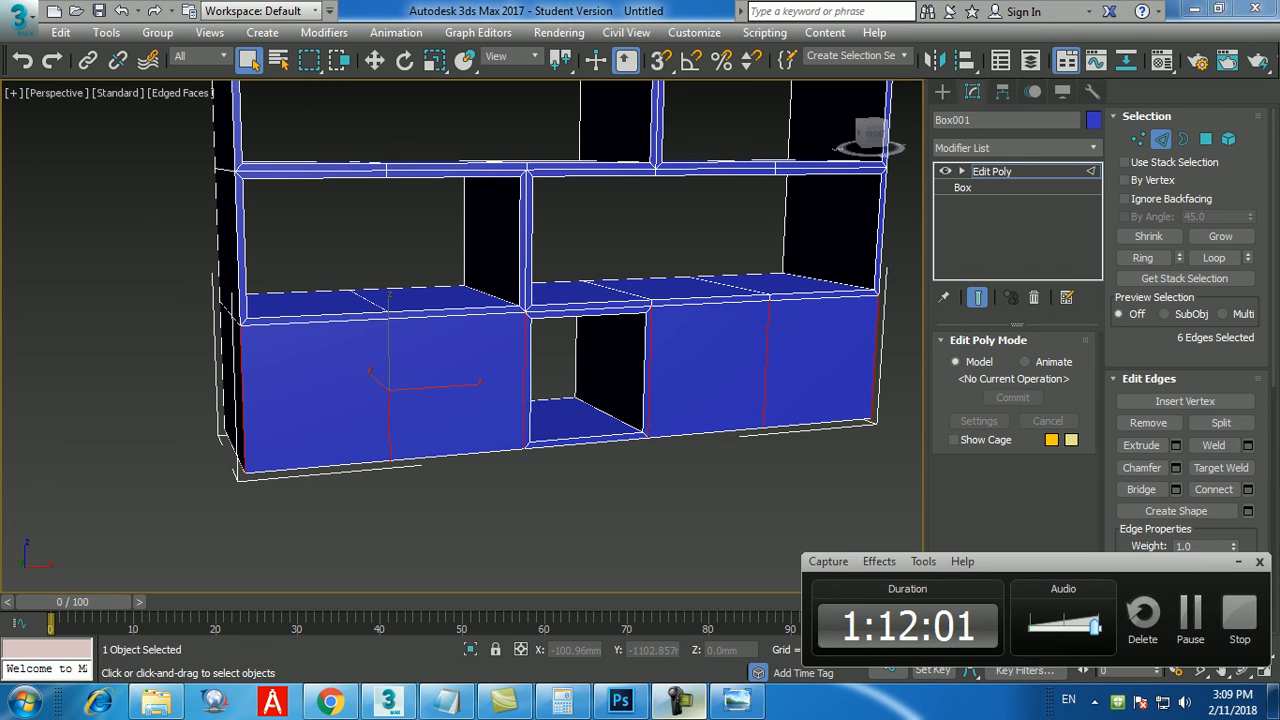
{"action": "left_click", "coordinate": [685, 703]}
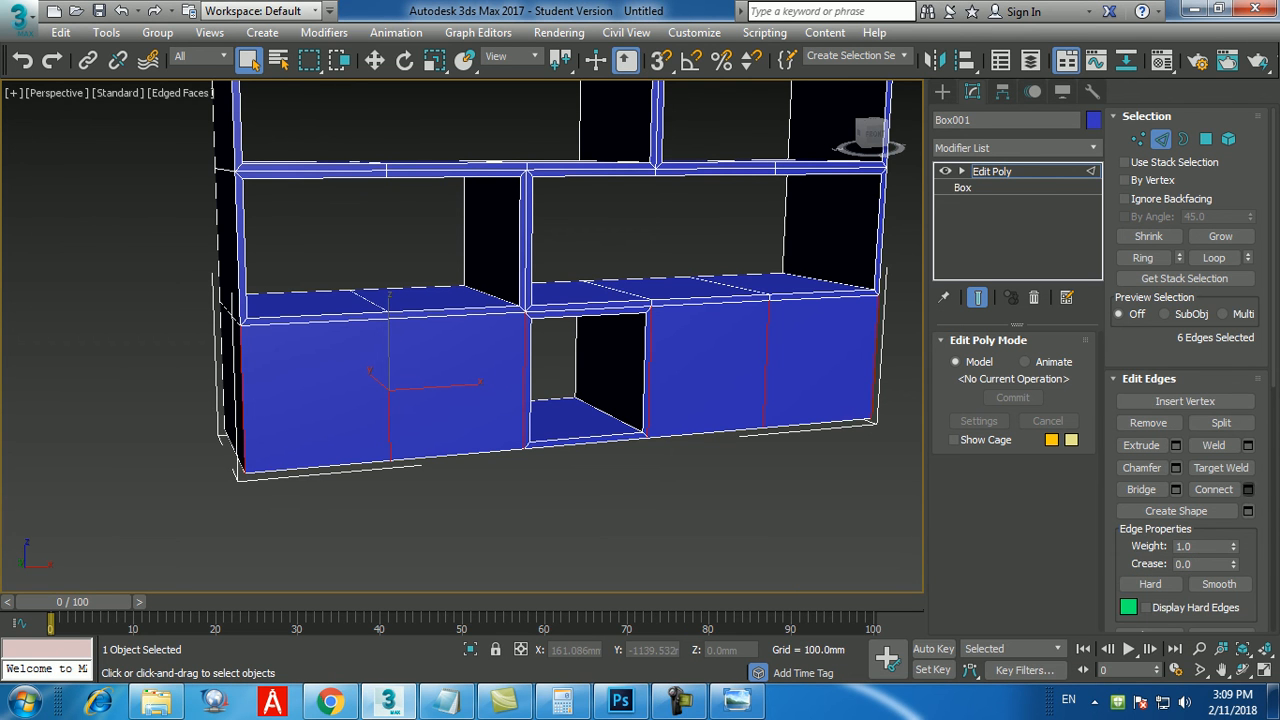
{"action": "left_click", "coordinate": [1248, 489]}
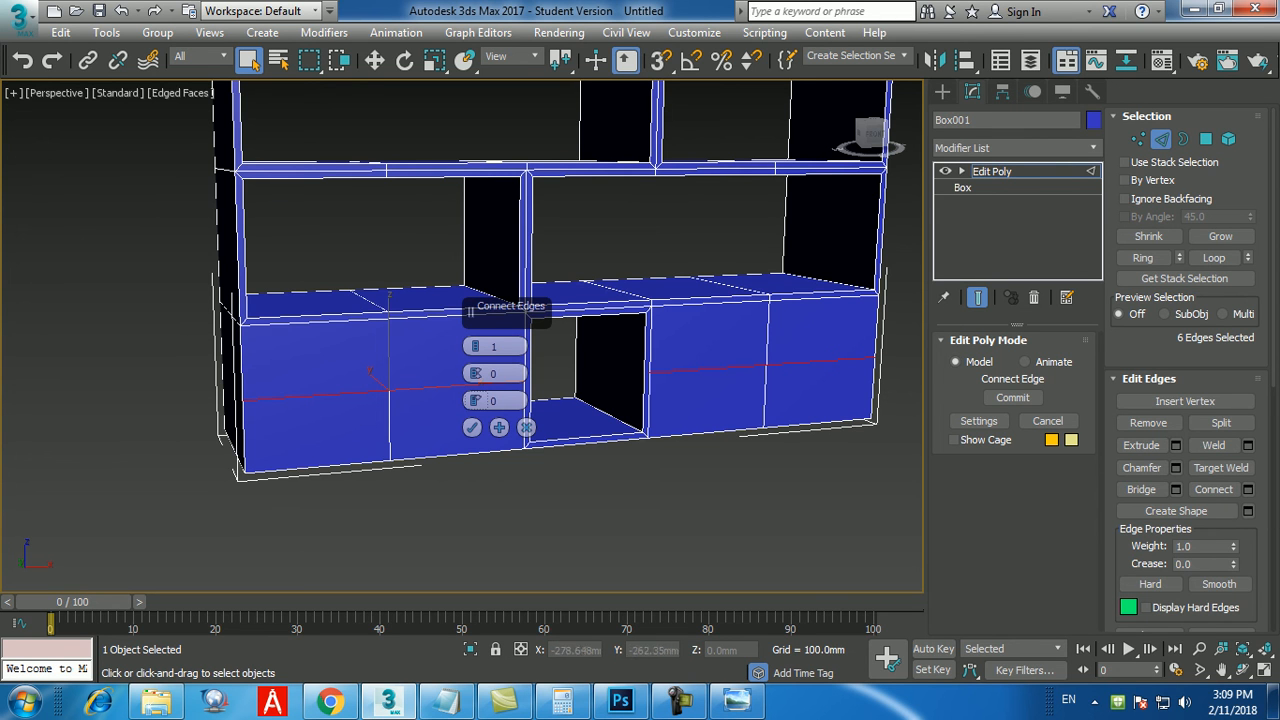
{"action": "left_click", "coordinate": [471, 427]}
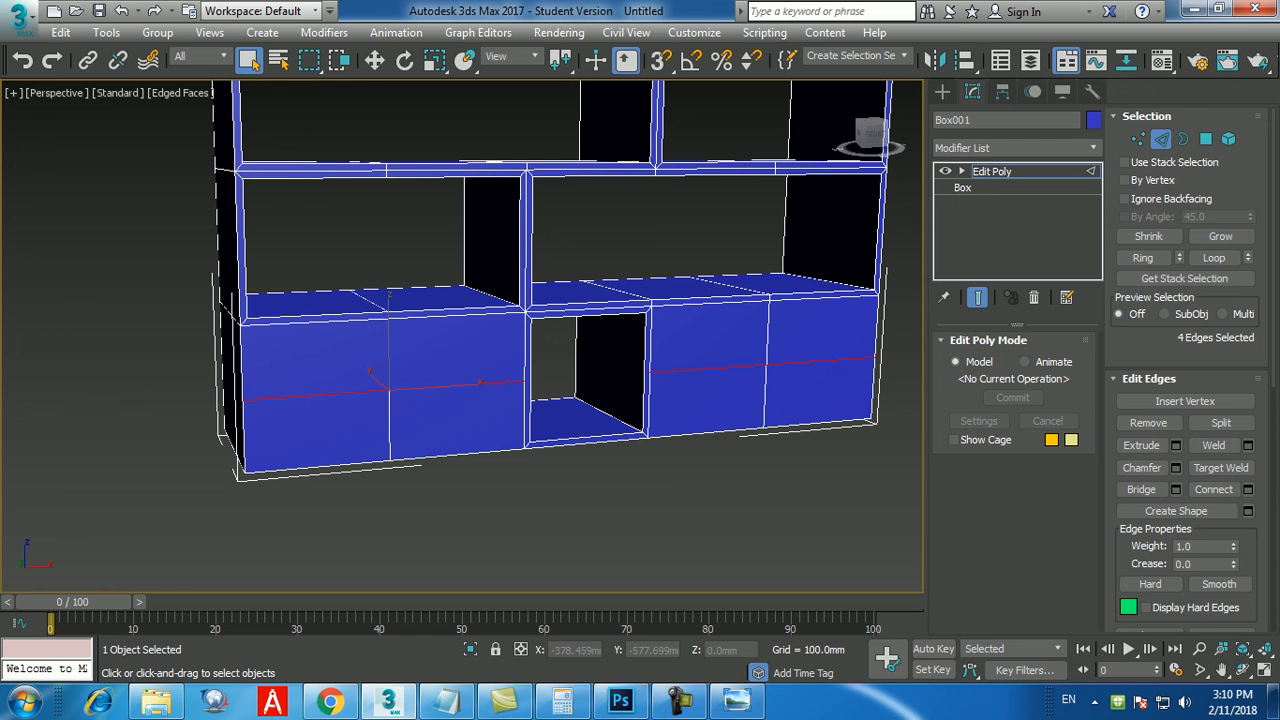
{"action": "key", "text": "ctrl+shift+e"}
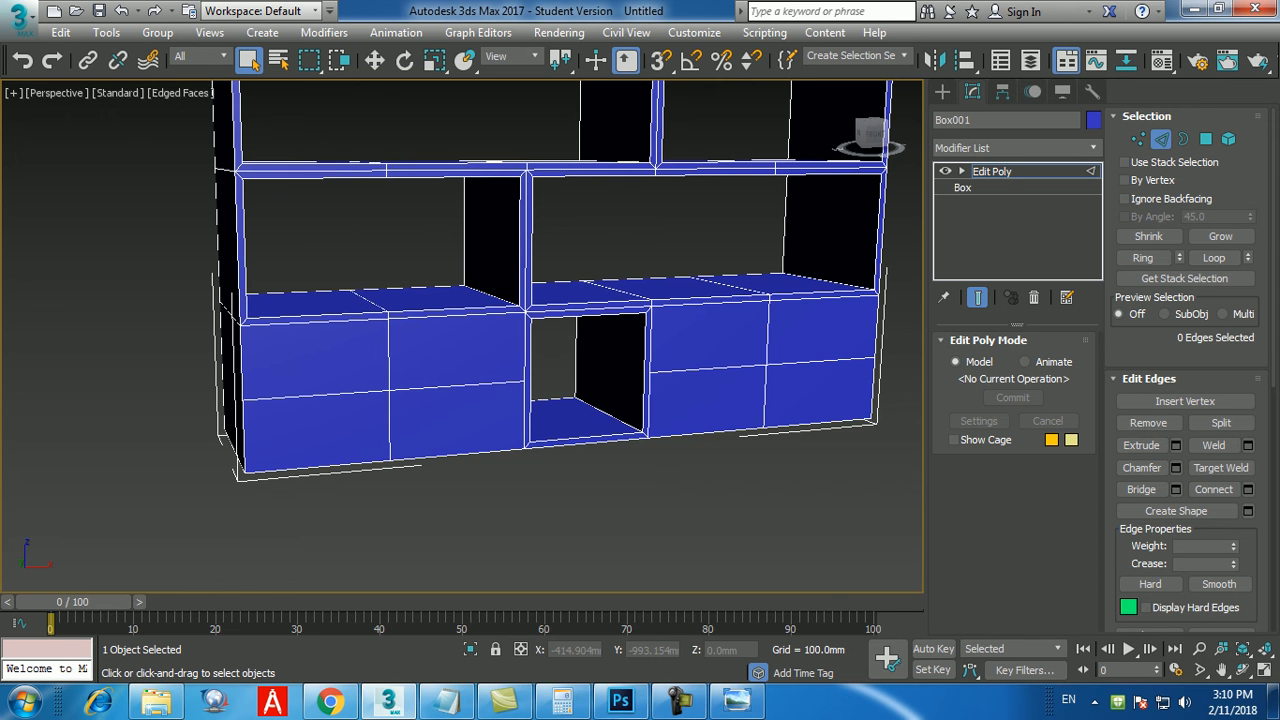
{"action": "left_click", "coordinate": [680, 701]}
{"action": "left_click", "coordinate": [1194, 612]}
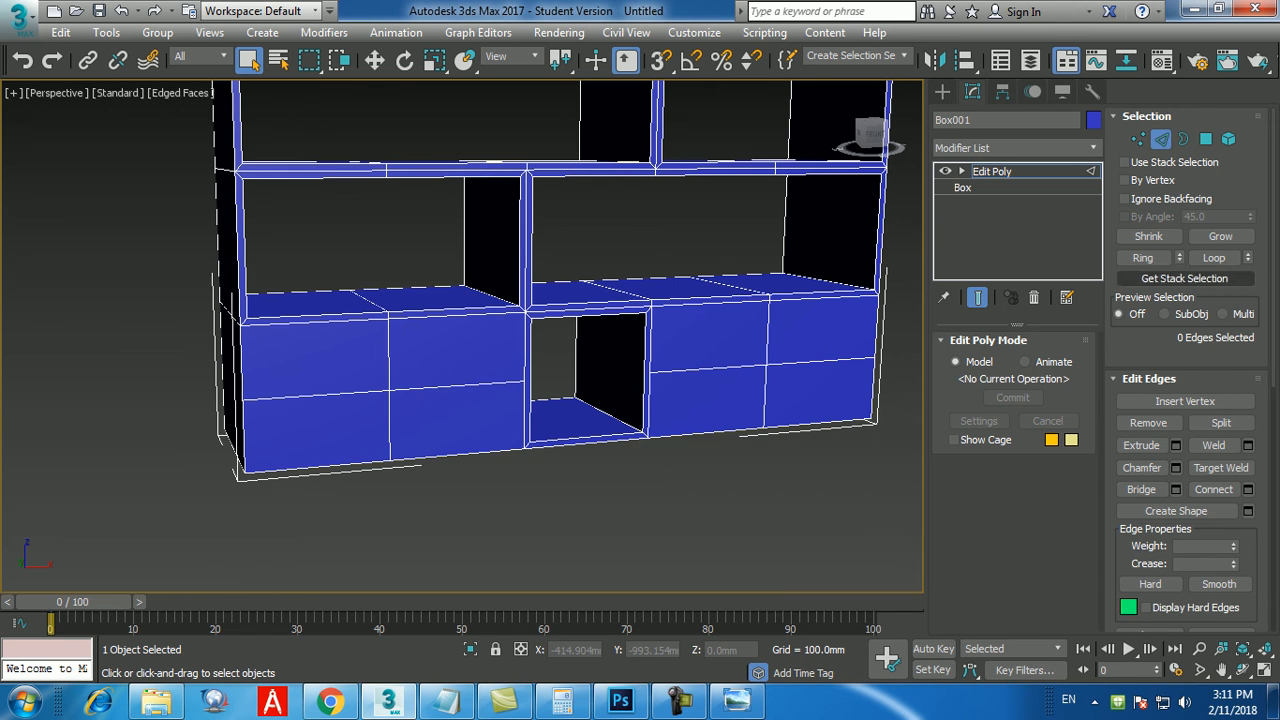
At polygon level, inset the four upper front polygons on both sides of the open compartment by 5 mm, and clear the selection.
{"action": "left_click", "coordinate": [1205, 139]}
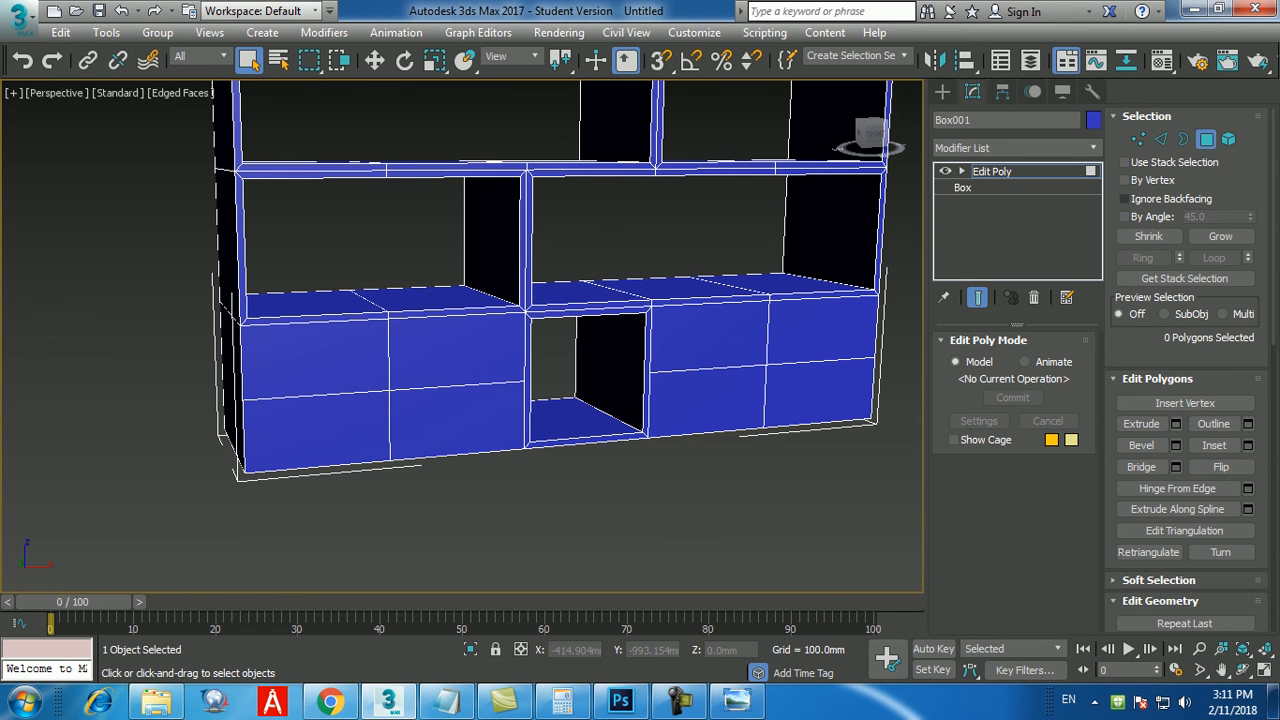
{"action": "left_click", "coordinate": [322, 358]}
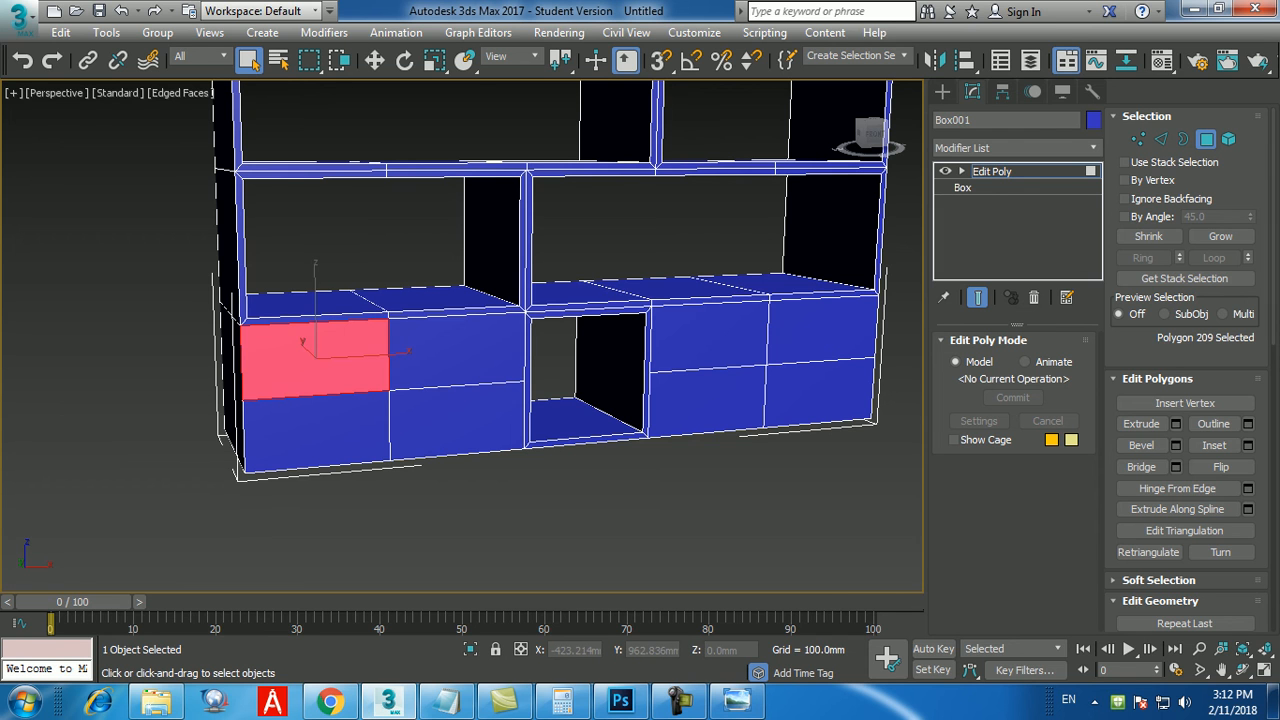
{"action": "left_click", "coordinate": [450, 352], "text": "ctrl"}
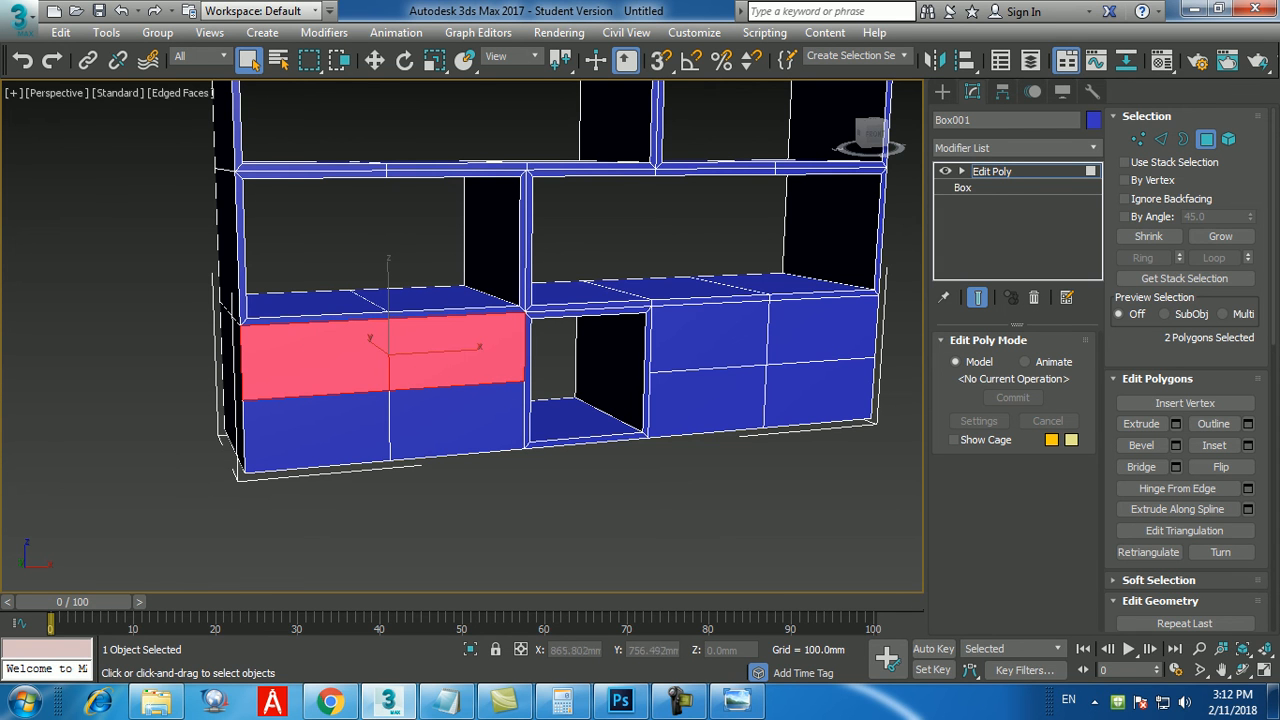
{"action": "left_click", "coordinate": [709, 338], "text": "ctrl"}
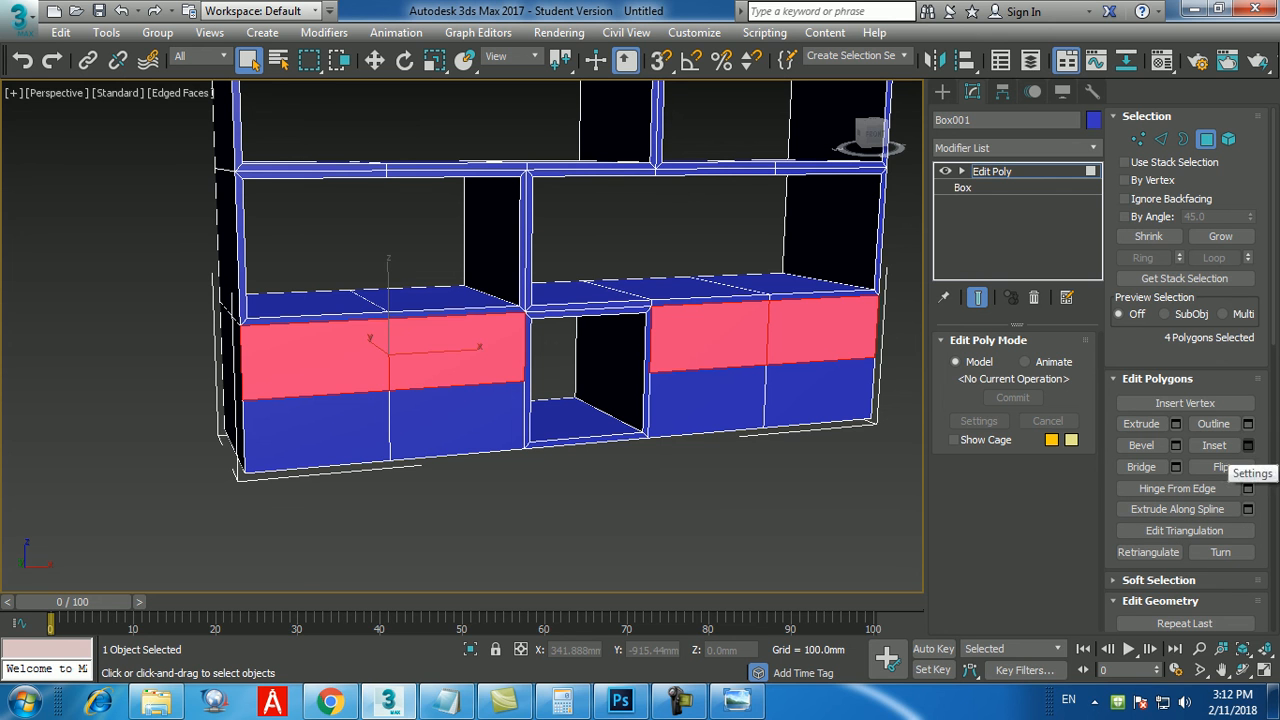
{"action": "left_click", "coordinate": [1248, 445]}
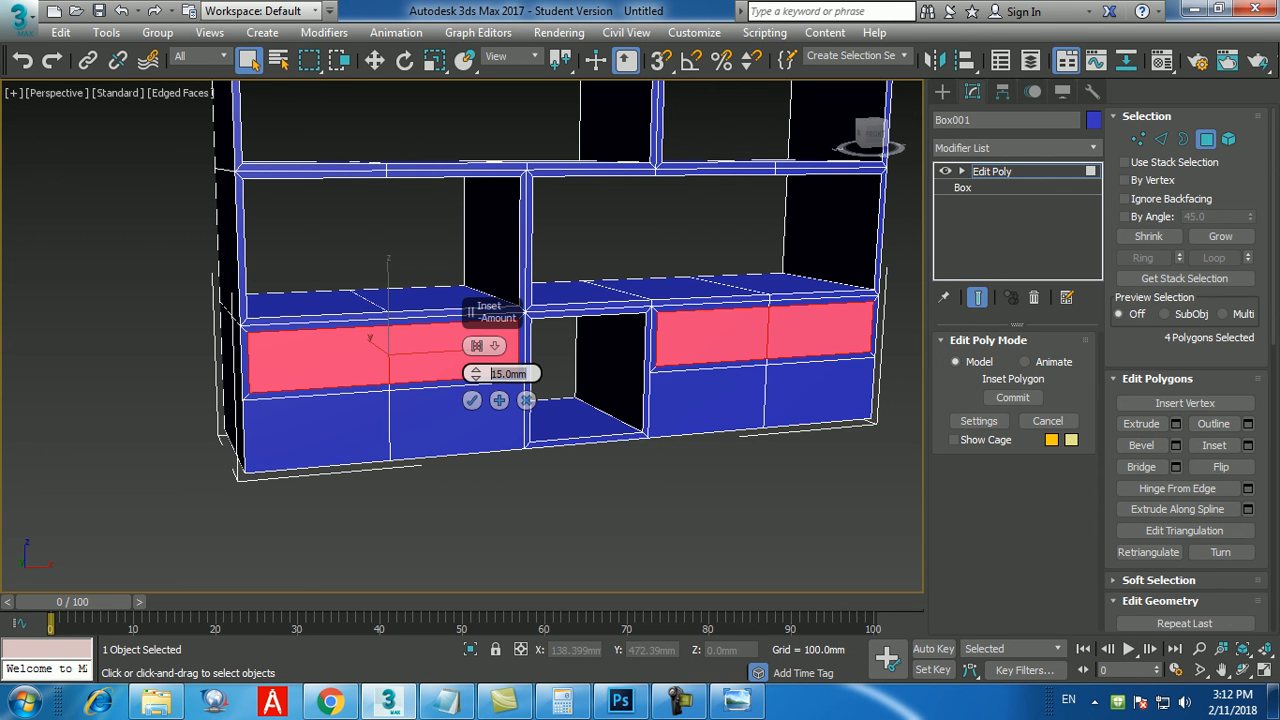
{"action": "type", "text": "5"}
{"action": "key", "text": "Return"}
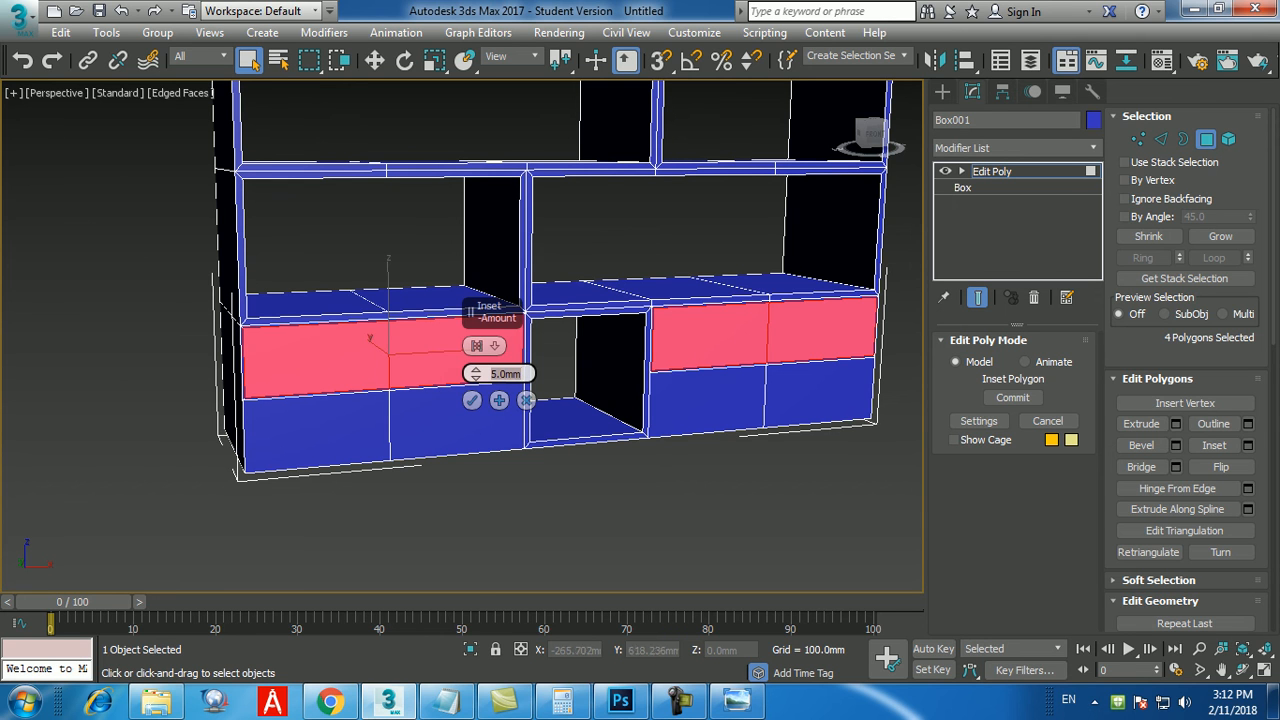
{"action": "left_click", "coordinate": [472, 400]}
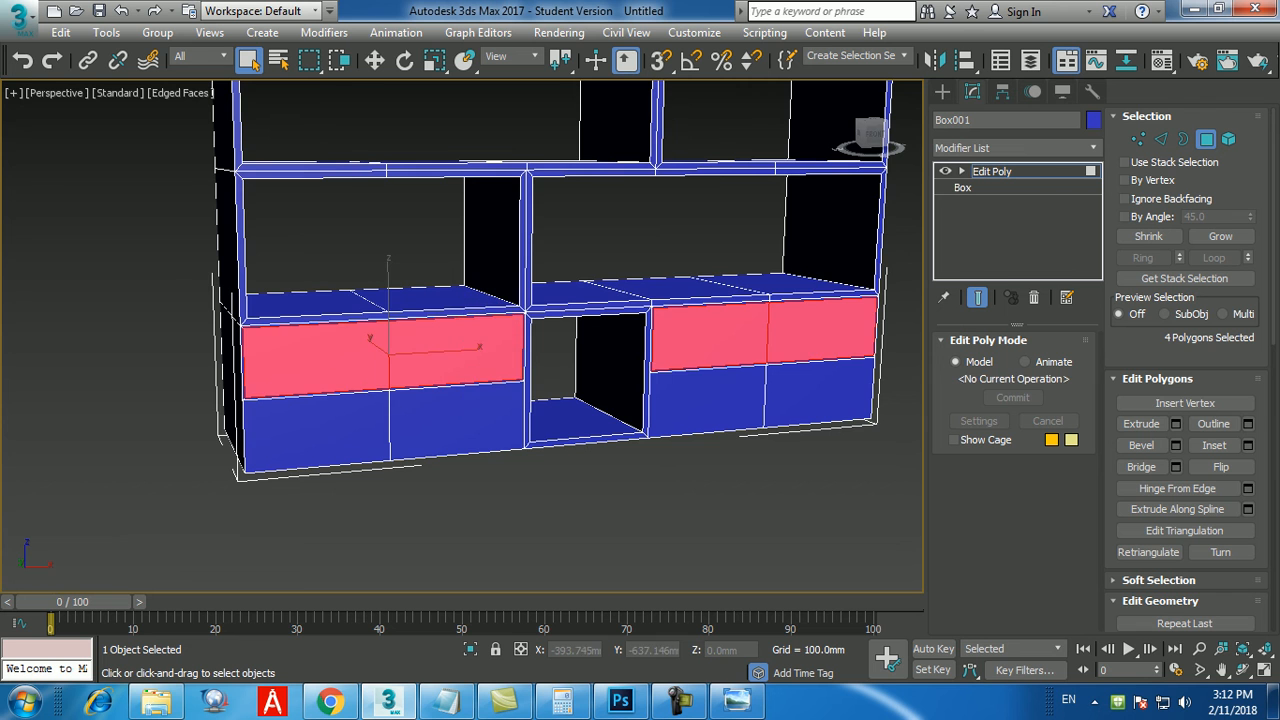
{"action": "left_click", "coordinate": [420, 530]}
Inset the four lower front polygons on both sides of the open compartment by 5 mm, and clear the selection.
{"action": "middle_click_drag", "start_coordinate": [420, 520], "coordinate": [475, 538], "text": "alt"}
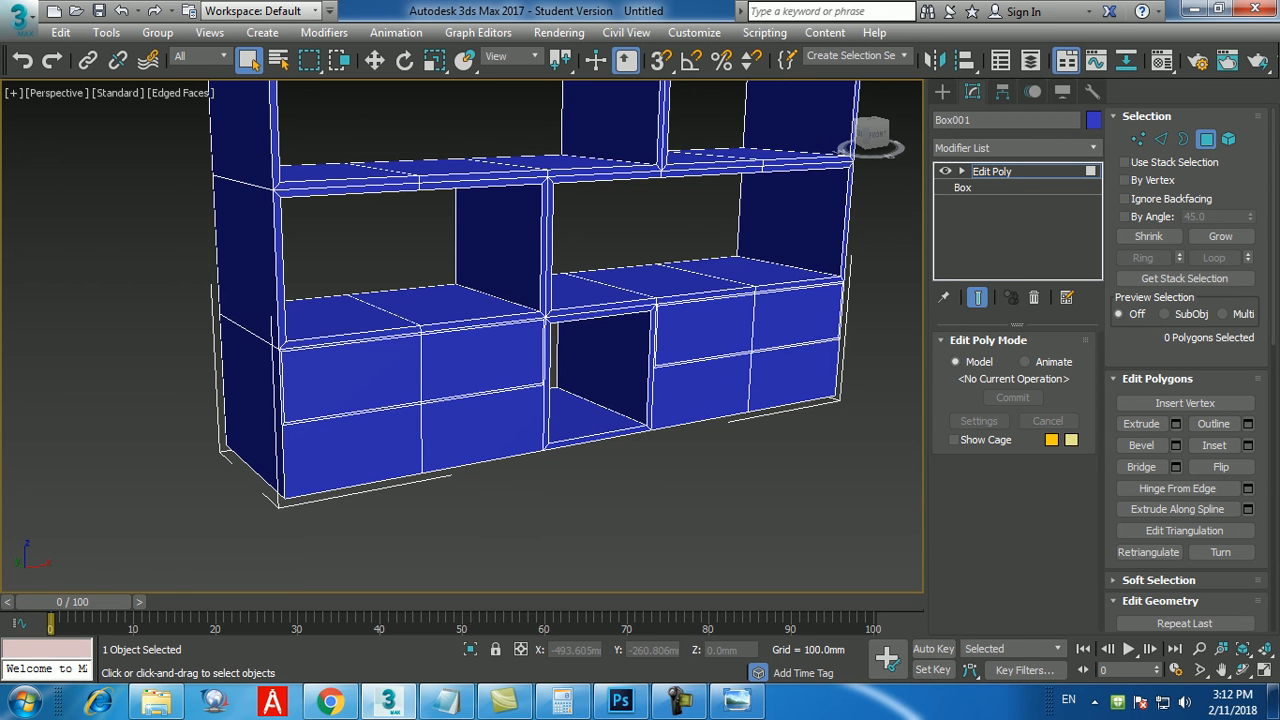
{"action": "left_click", "coordinate": [354, 450]}
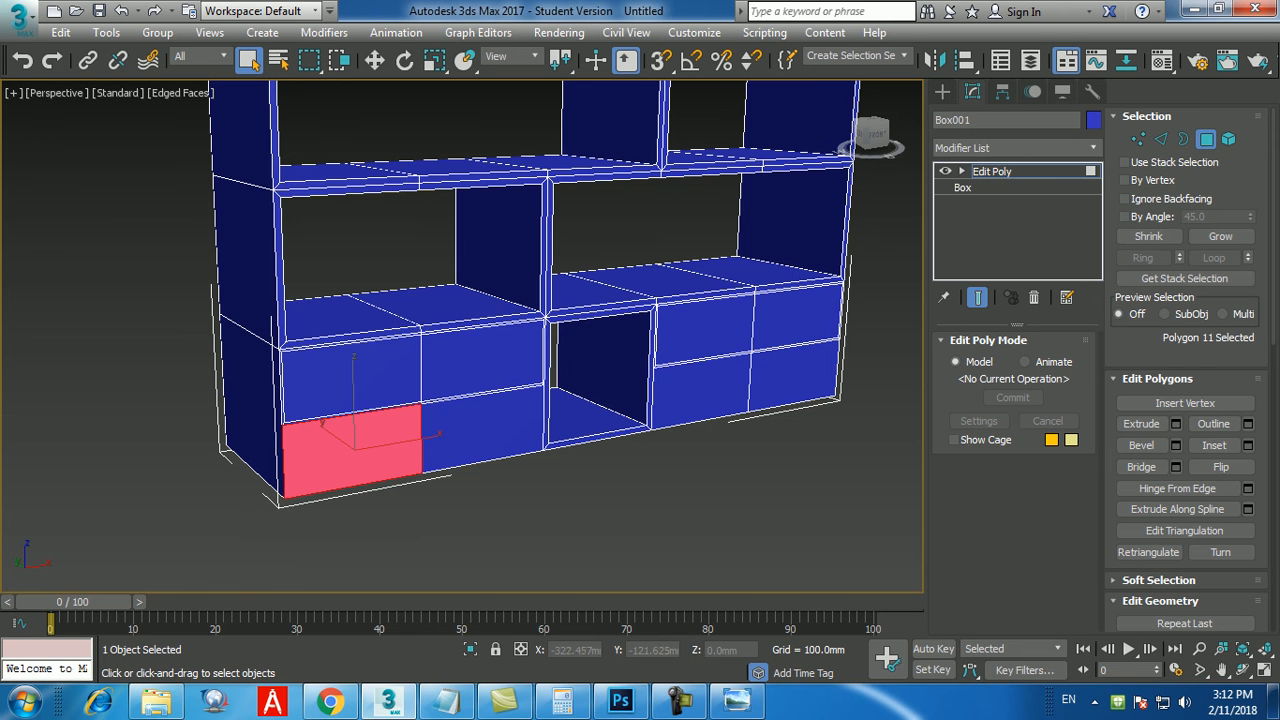
{"action": "left_click", "coordinate": [480, 432], "text": "ctrl"}
{"action": "left_click", "coordinate": [702, 394], "text": "ctrl"}
{"action": "left_click", "coordinate": [790, 378], "text": "ctrl"}
{"action": "left_click", "coordinate": [1247, 445]}
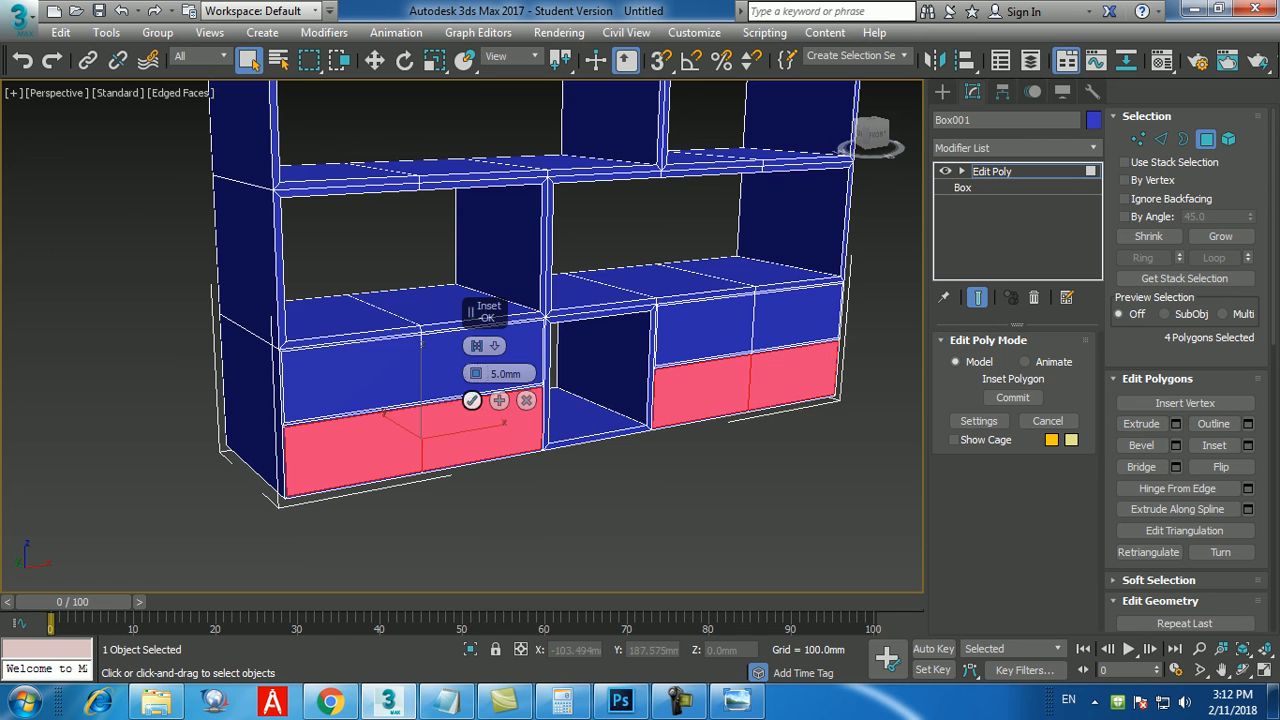
{"action": "left_click", "coordinate": [472, 400]}
{"action": "key", "text": "ctrl+d"}
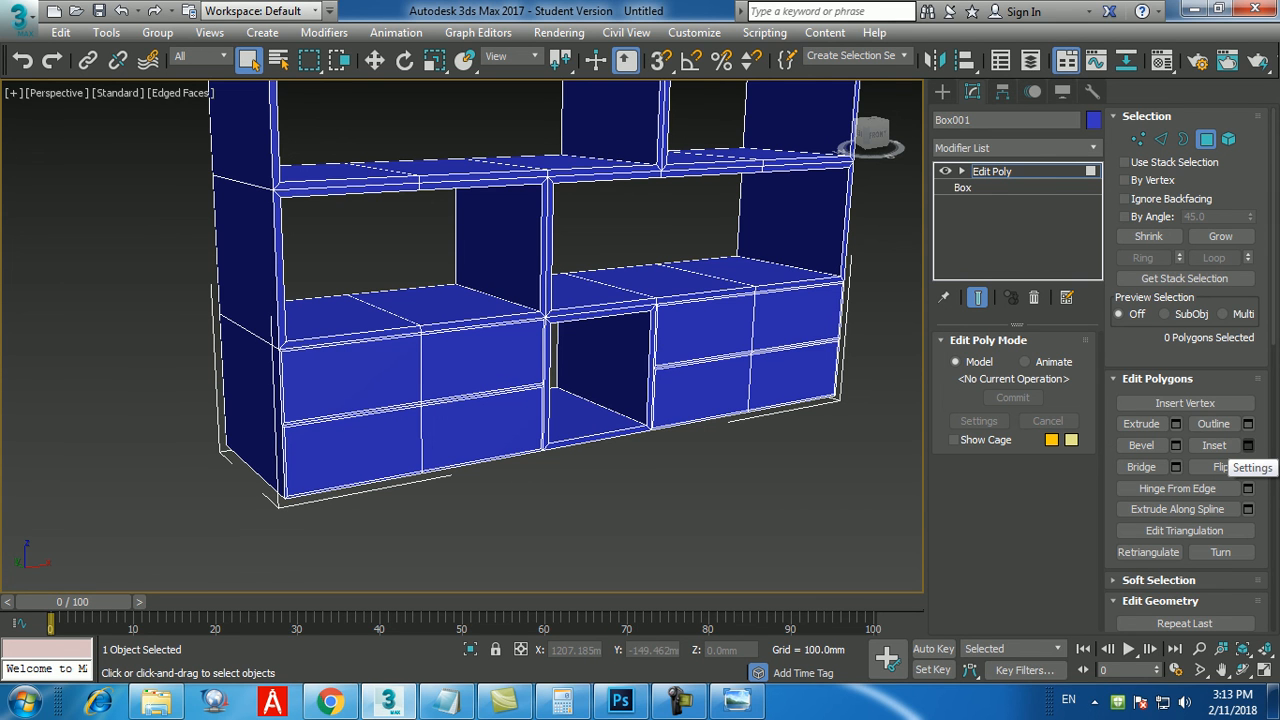
Select all eight inset drawer-front polygons, four on each side of the open compartment.
{"action": "left_click", "coordinate": [681, 702]}
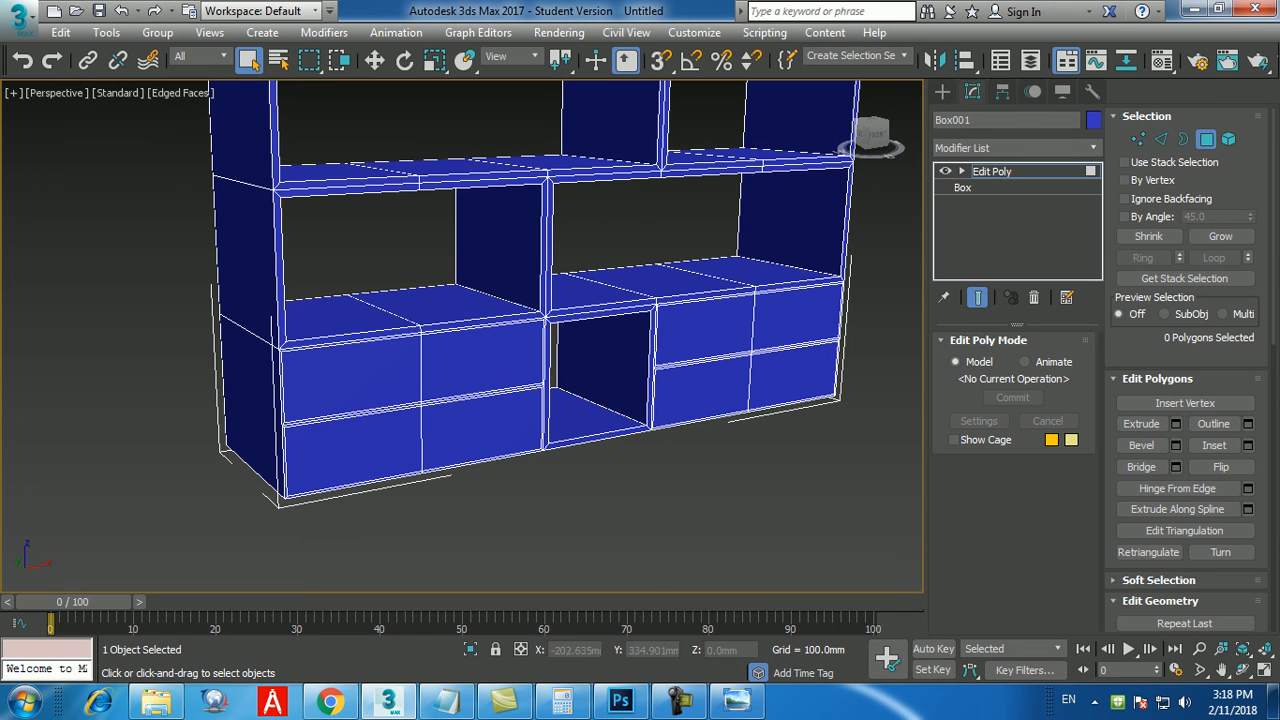
{"action": "left_click", "coordinate": [352, 378]}
{"action": "left_click", "coordinate": [482, 360], "text": "ctrl"}
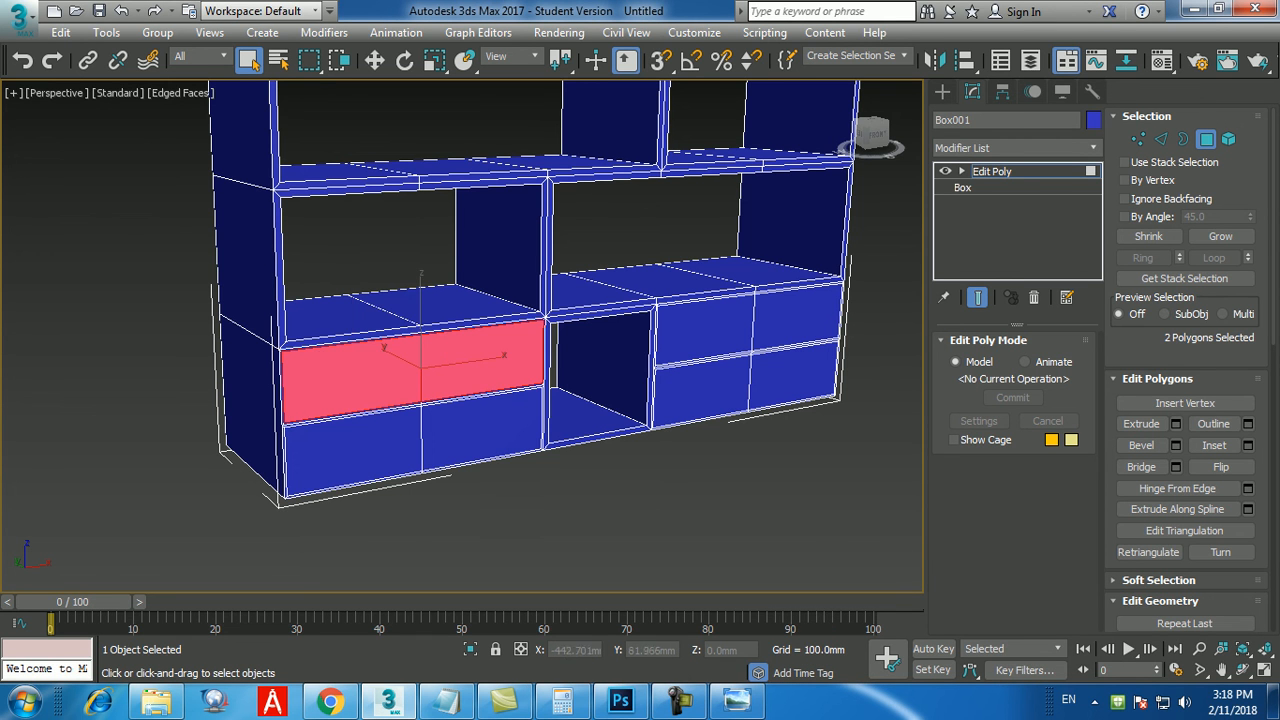
{"action": "left_click", "coordinate": [350, 455], "text": "ctrl"}
{"action": "left_click", "coordinate": [482, 425], "text": "ctrl"}
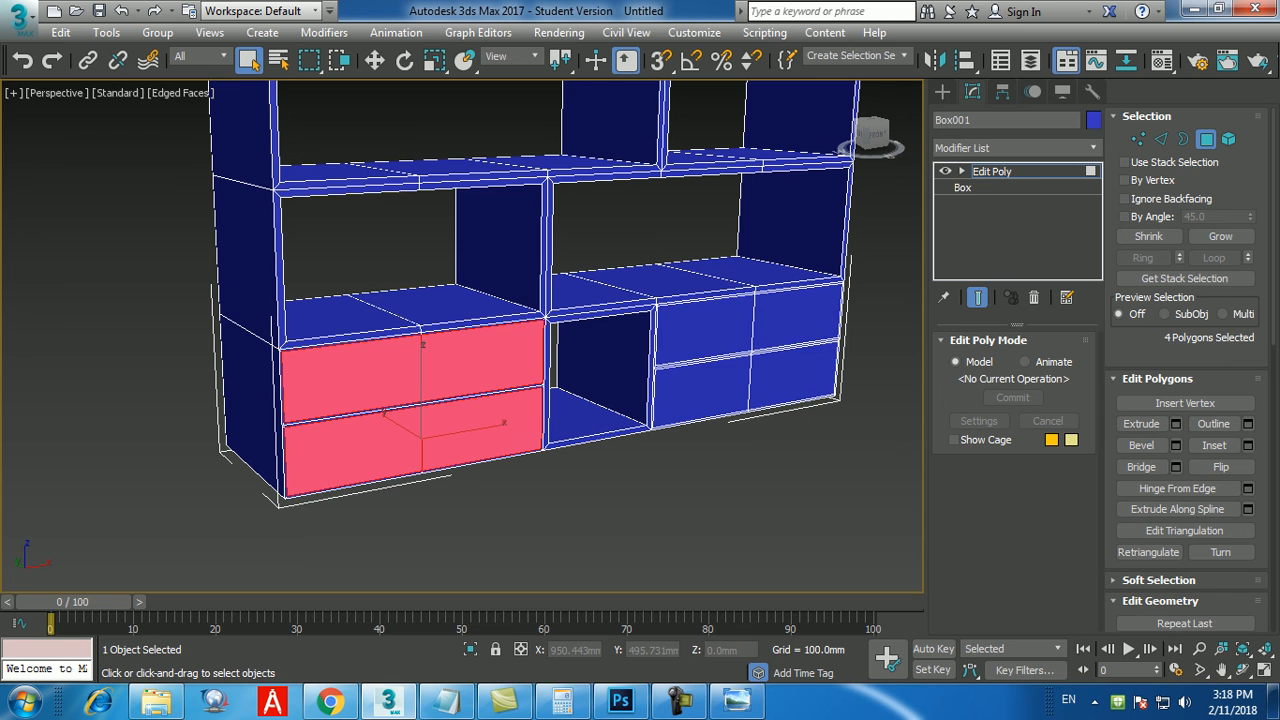
{"action": "left_click", "coordinate": [703, 328], "text": "ctrl"}
{"action": "left_click", "coordinate": [796, 316], "text": "ctrl"}
{"action": "left_click", "coordinate": [792, 375], "text": "ctrl"}
{"action": "left_click", "coordinate": [700, 390], "text": "ctrl"}
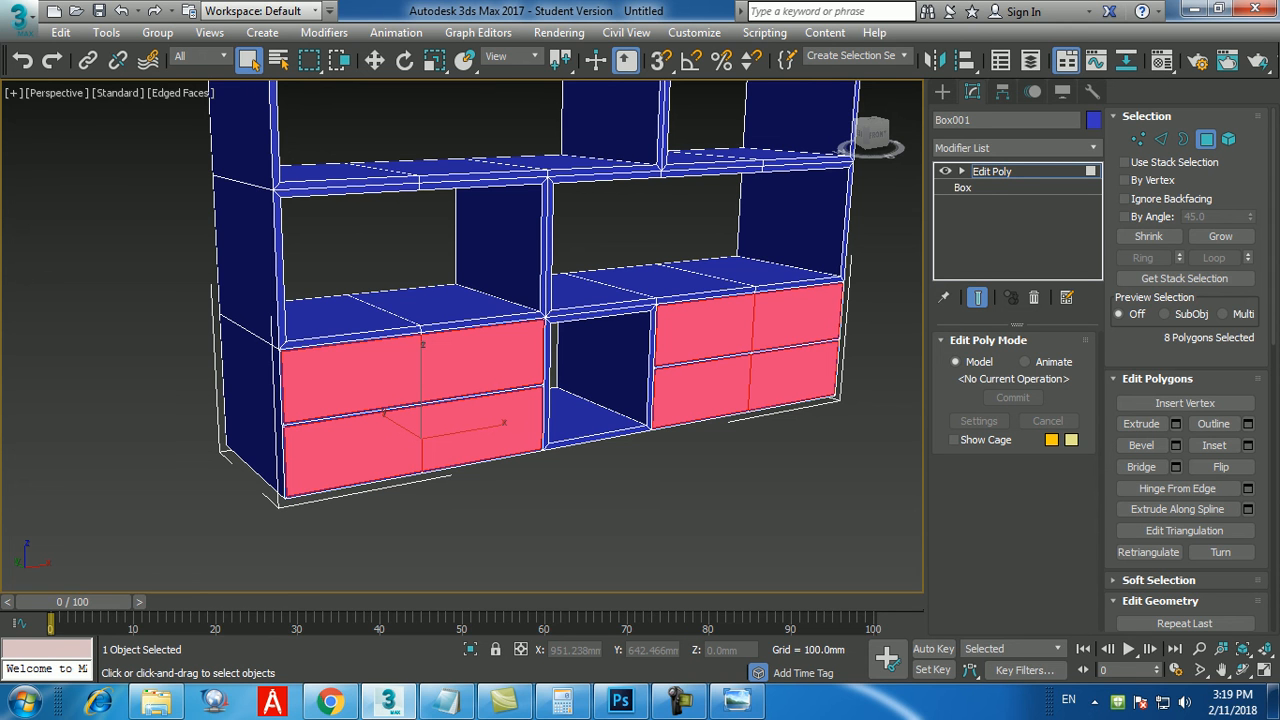
Extrude the eight selected drawer-front polygons by 20 mm and clear the selection.
{"action": "middle_click_drag", "start_coordinate": [440, 450], "coordinate": [520, 480], "text": "alt"}
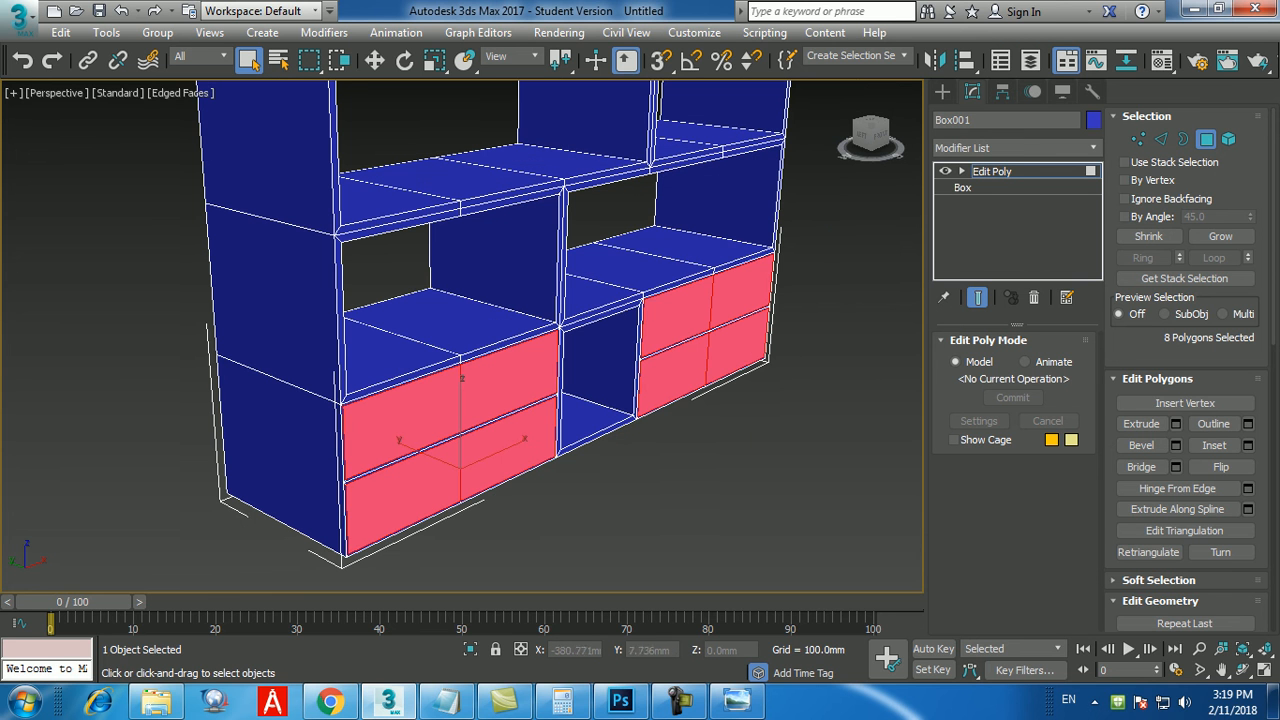
{"action": "left_click", "coordinate": [680, 701]}
{"action": "left_click", "coordinate": [680, 701]}
{"action": "middle_click_drag", "start_coordinate": [520, 560], "coordinate": [450, 530], "text": "alt"}
{"action": "scroll", "coordinate": [445, 530], "scroll_direction": "up", "scroll_amount": 3}
{"action": "scroll", "coordinate": [440, 396], "scroll_direction": "up", "scroll_amount": 3}
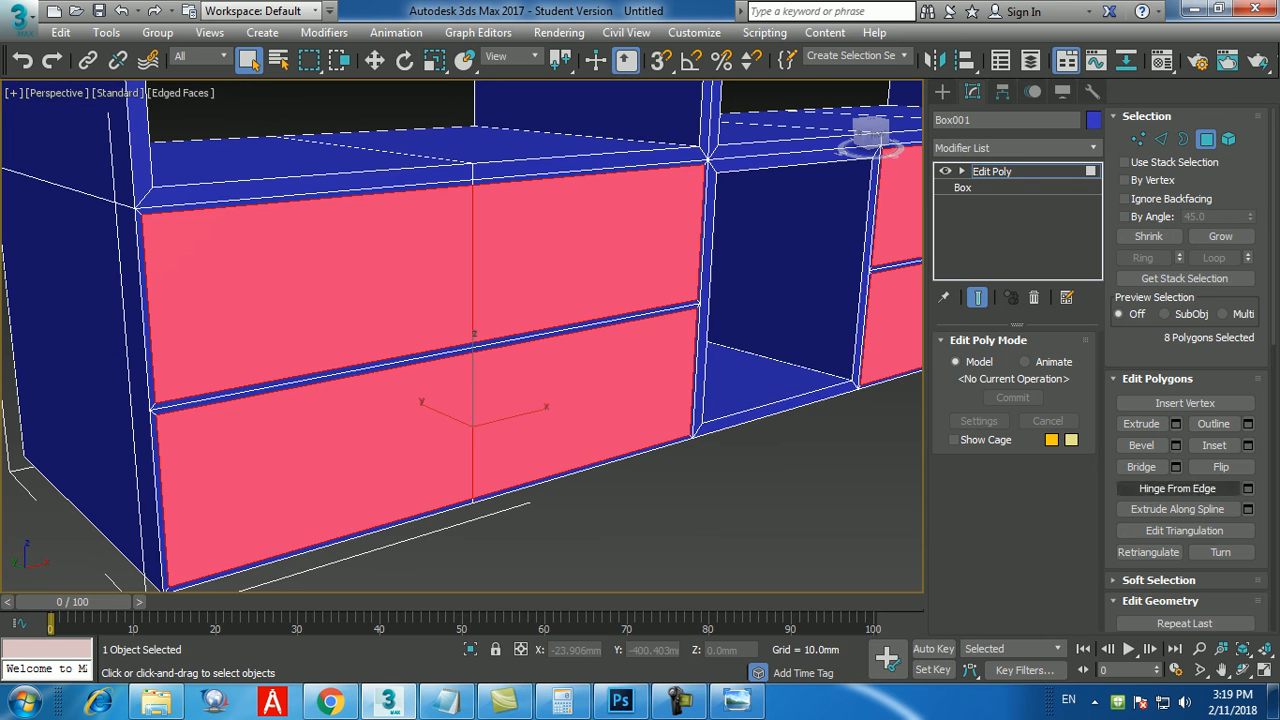
{"action": "left_click", "coordinate": [1176, 423]}
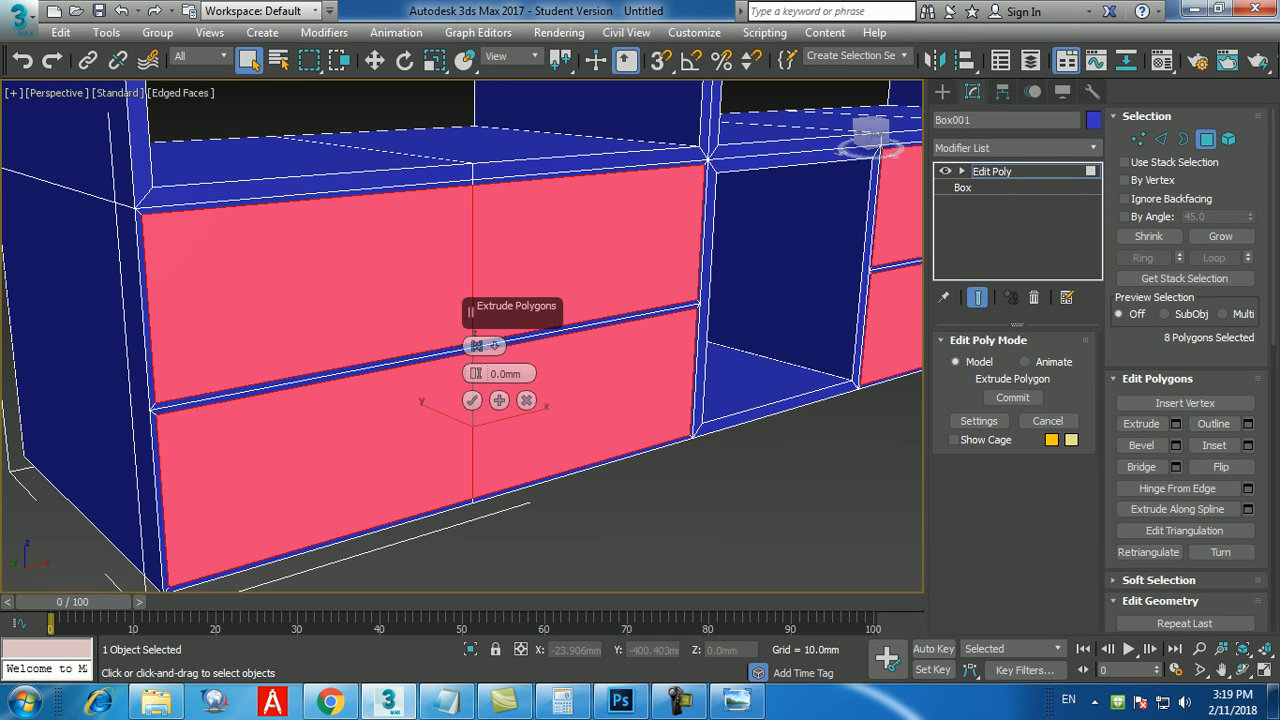
{"action": "left_click", "coordinate": [505, 373]}
{"action": "type", "text": "25"}
{"action": "key", "text": "Return"}
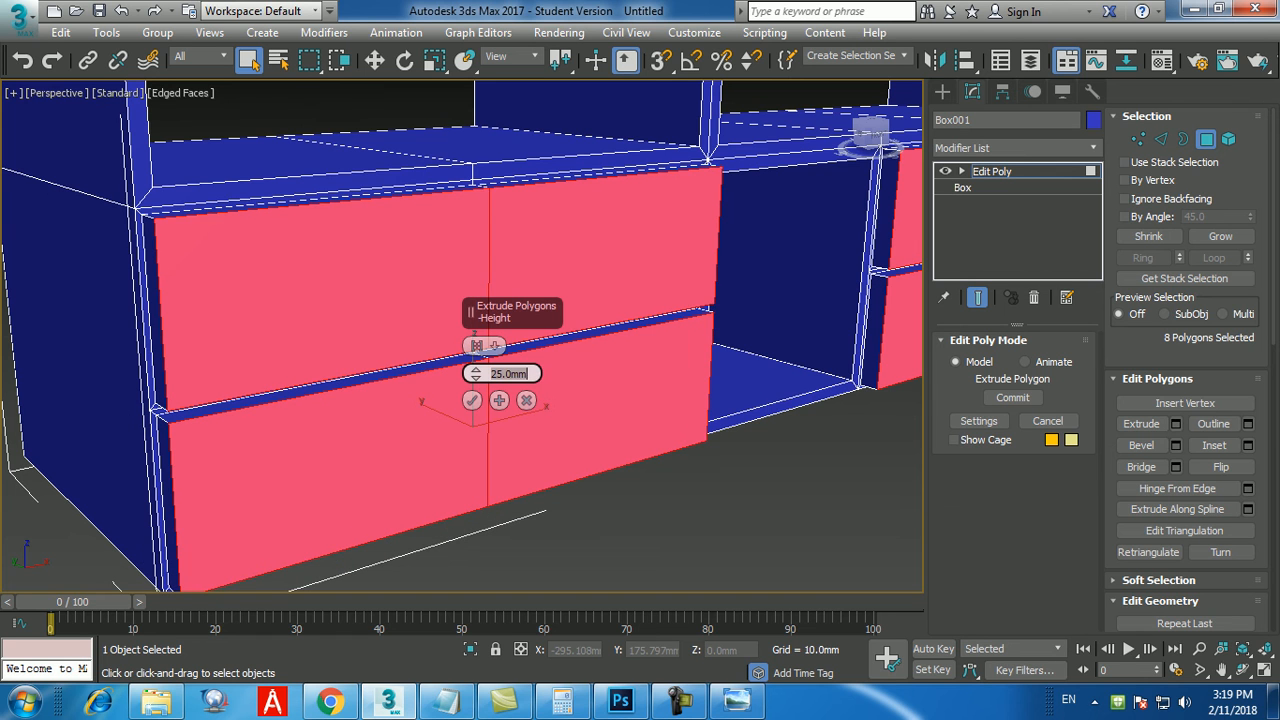
{"action": "type", "text": "20"}
{"action": "key", "text": "Return"}
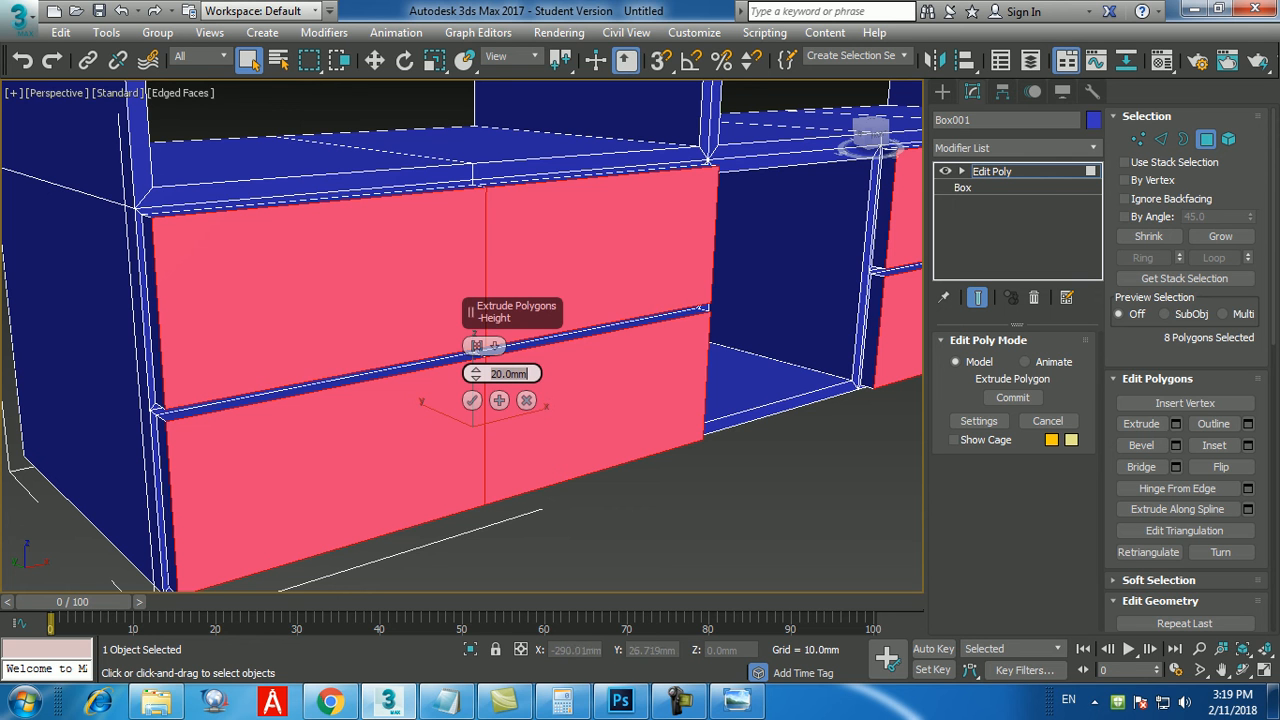
{"action": "left_click", "coordinate": [472, 400]}
{"action": "left_click", "coordinate": [585, 410]}
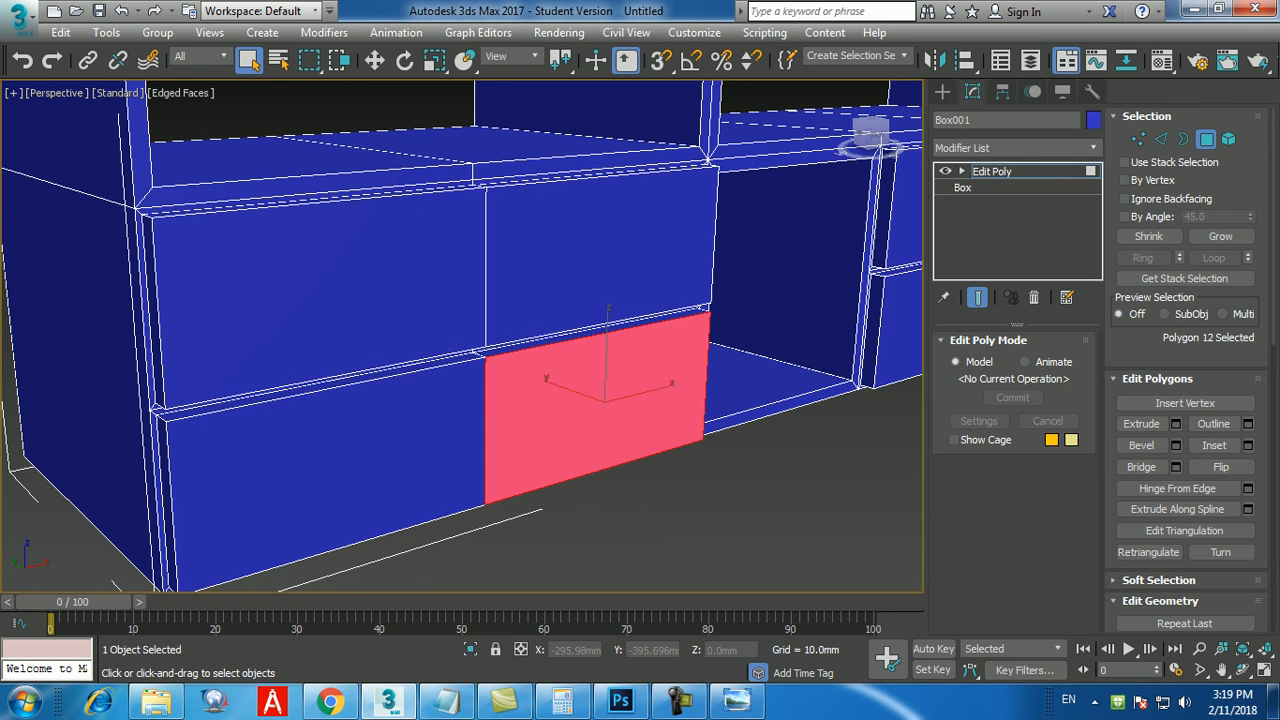
{"action": "left_click", "coordinate": [654, 490]}
Compare the extruded drawer fronts and the base of the bookshelf with the plinth in the pic6.jpg reference.
{"action": "scroll", "coordinate": [654, 488], "scroll_direction": "down", "scroll_amount": 5}
{"action": "middle_click_drag", "start_coordinate": [654, 488], "coordinate": [580, 503], "text": "alt"}
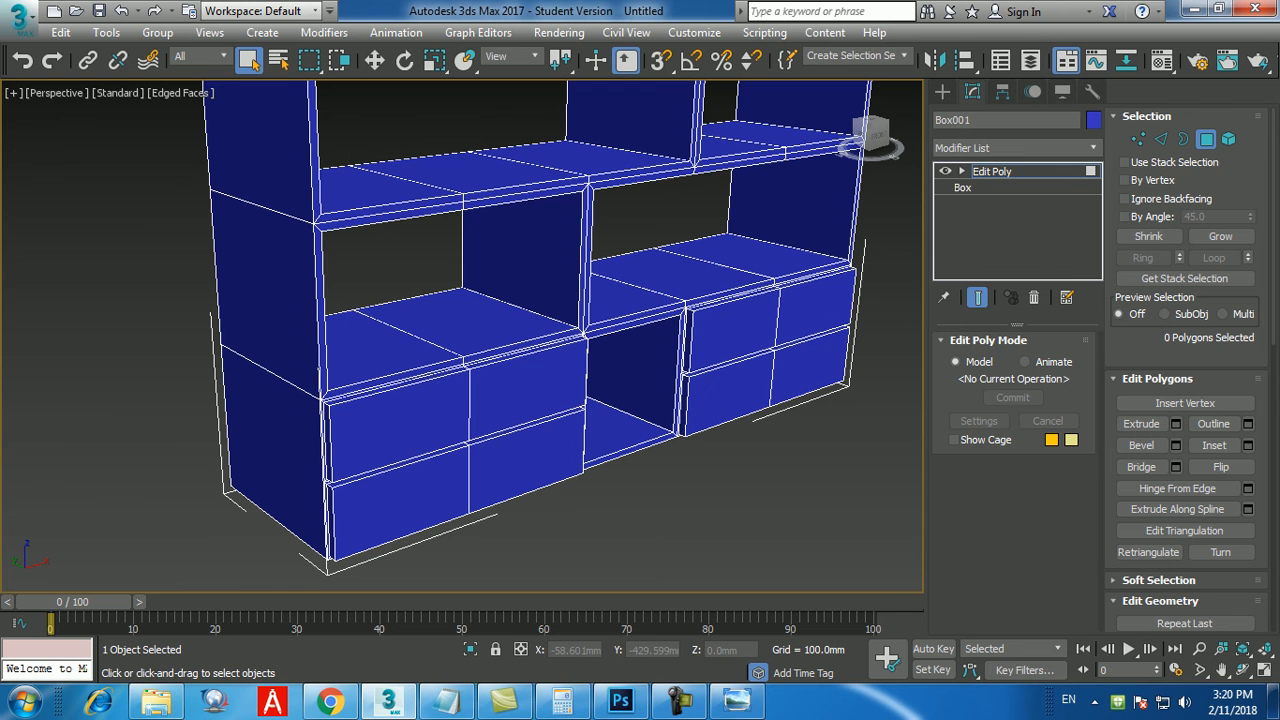
{"action": "left_click", "coordinate": [737, 700]}
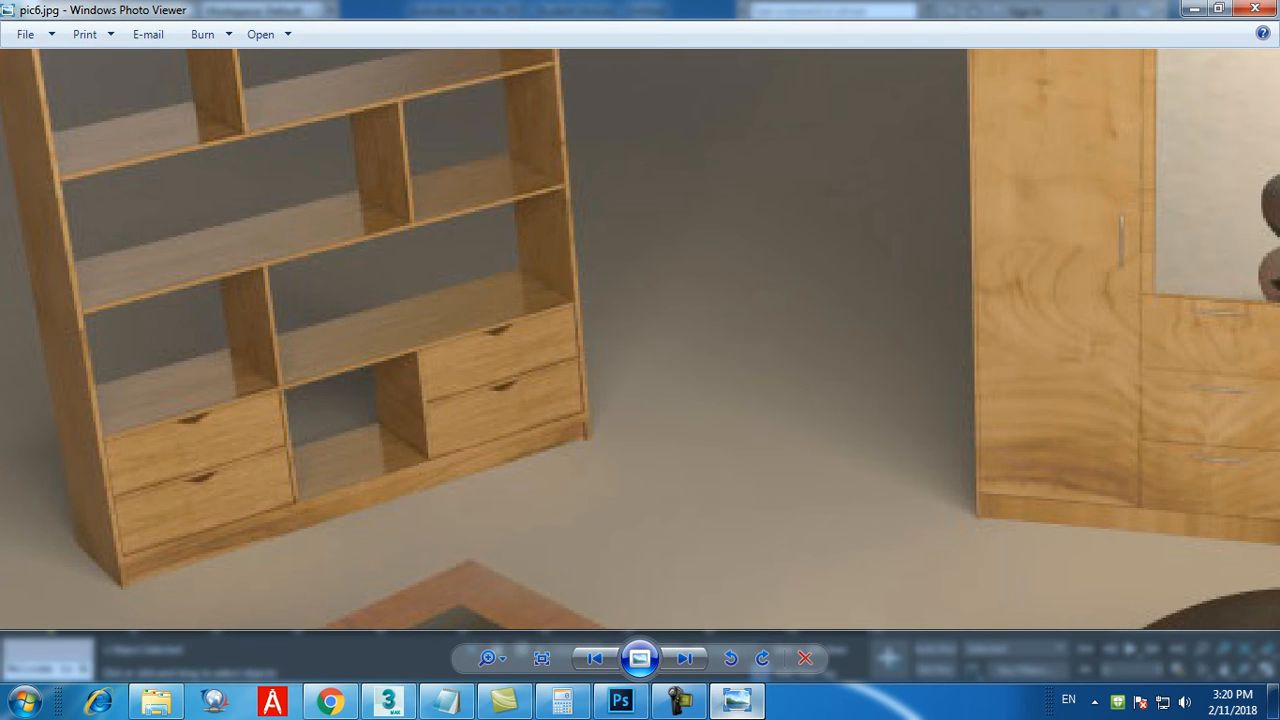
{"action": "left_click", "coordinate": [737, 700]}
Select the five polygons on the underside of the bookshelf.
{"action": "middle_click_drag", "start_coordinate": [620, 440], "coordinate": [525, 275], "text": "alt"}
{"action": "scroll", "coordinate": [642, 438], "scroll_direction": "down", "scroll_amount": 3}
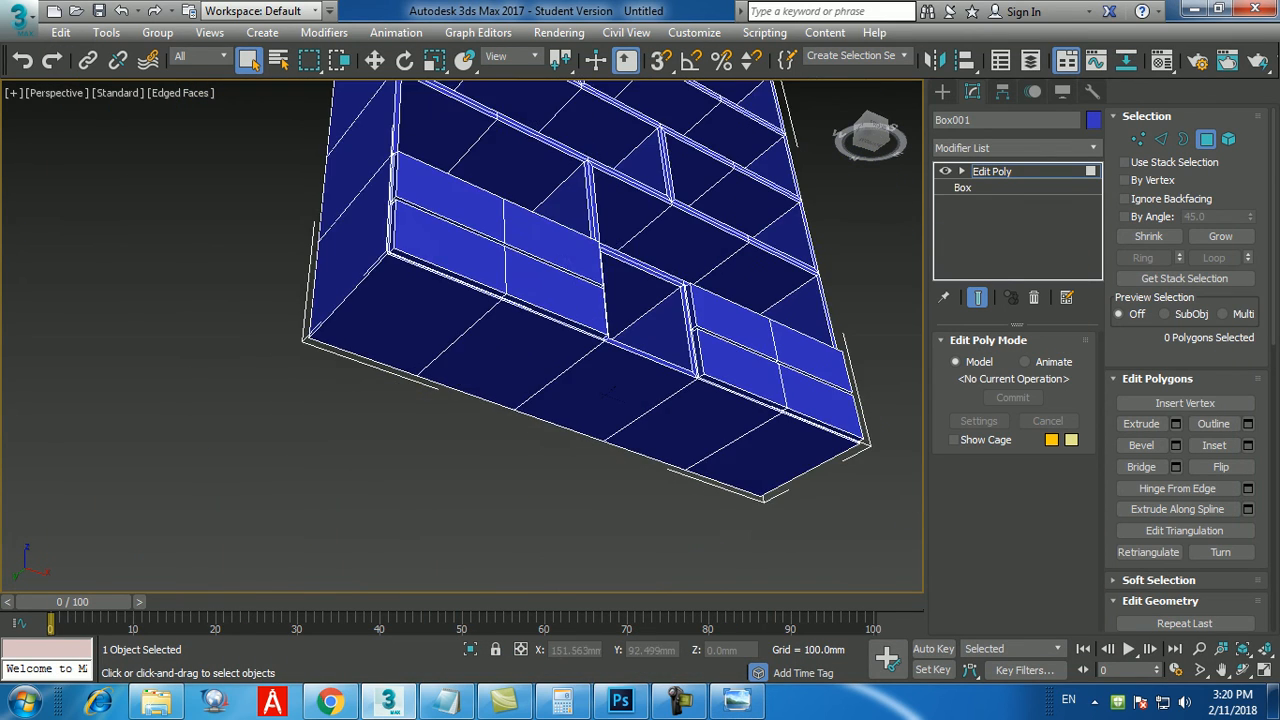
{"action": "middle_click_drag", "start_coordinate": [642, 438], "coordinate": [608, 396]}
{"action": "left_click", "coordinate": [408, 288]}
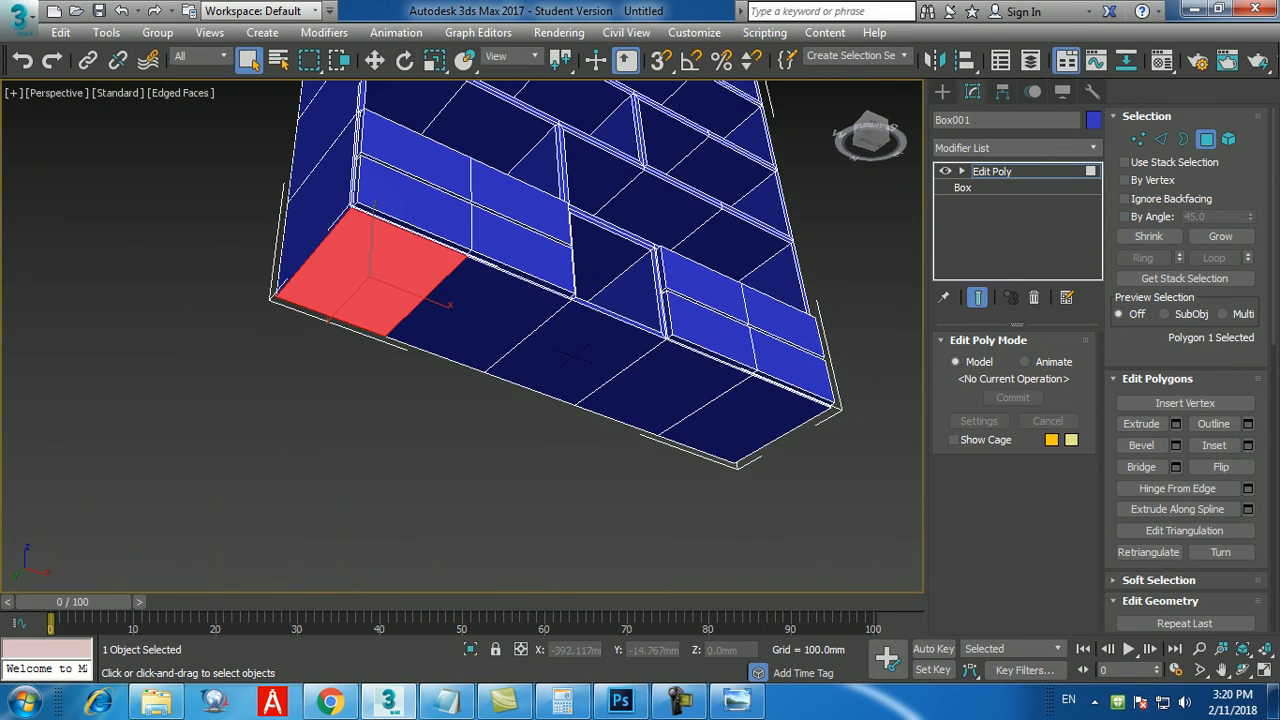
{"action": "left_click", "coordinate": [484, 314], "text": "ctrl"}
{"action": "left_click", "coordinate": [573, 350], "text": "ctrl"}
{"action": "left_click", "coordinate": [661, 380], "text": "ctrl"}
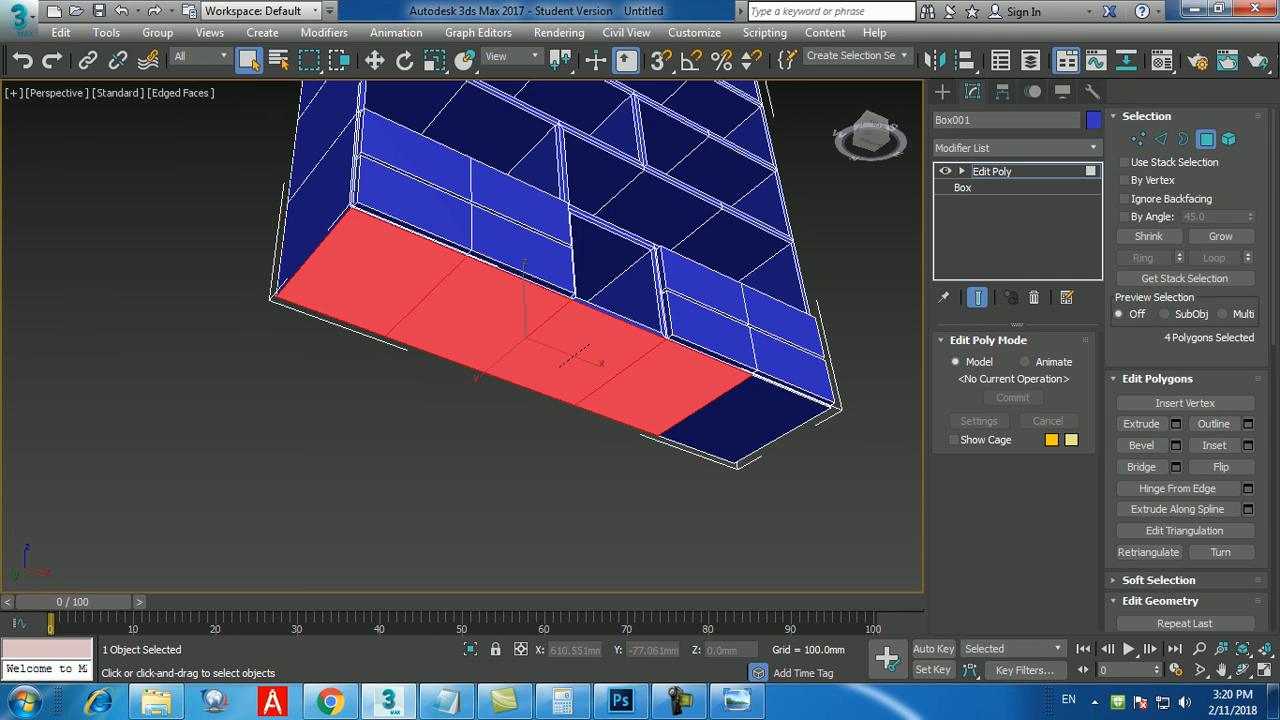
{"action": "left_click", "coordinate": [743, 418], "text": "ctrl"}
{"action": "middle_click_drag", "start_coordinate": [725, 425], "coordinate": [720, 510], "text": "alt"}
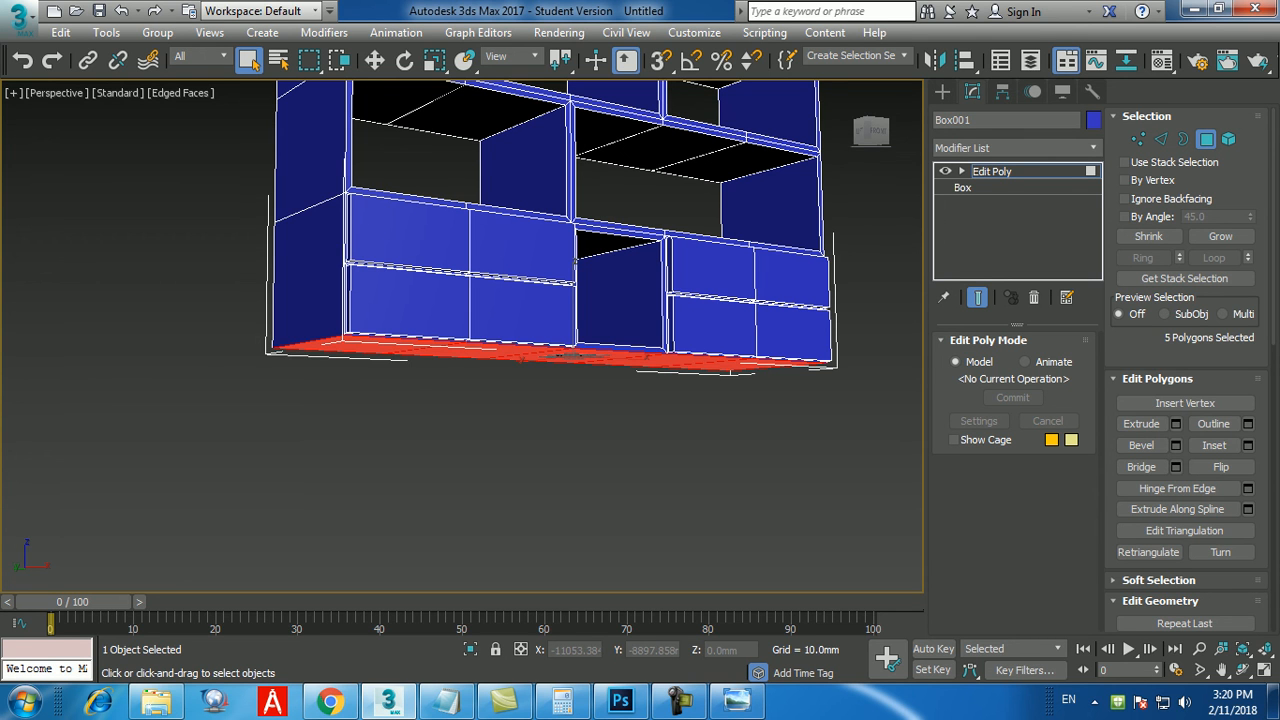
Extrude the five underside polygons by 50 mm as a plinth and clear the selection.
{"action": "left_click", "coordinate": [1176, 423]}
{"action": "middle_click_drag", "start_coordinate": [470, 385], "coordinate": [466, 438], "text": "alt"}
{"action": "scroll", "coordinate": [466, 438], "scroll_direction": "up", "scroll_amount": 5}
{"action": "scroll", "coordinate": [466, 438], "scroll_direction": "down", "scroll_amount": 6}
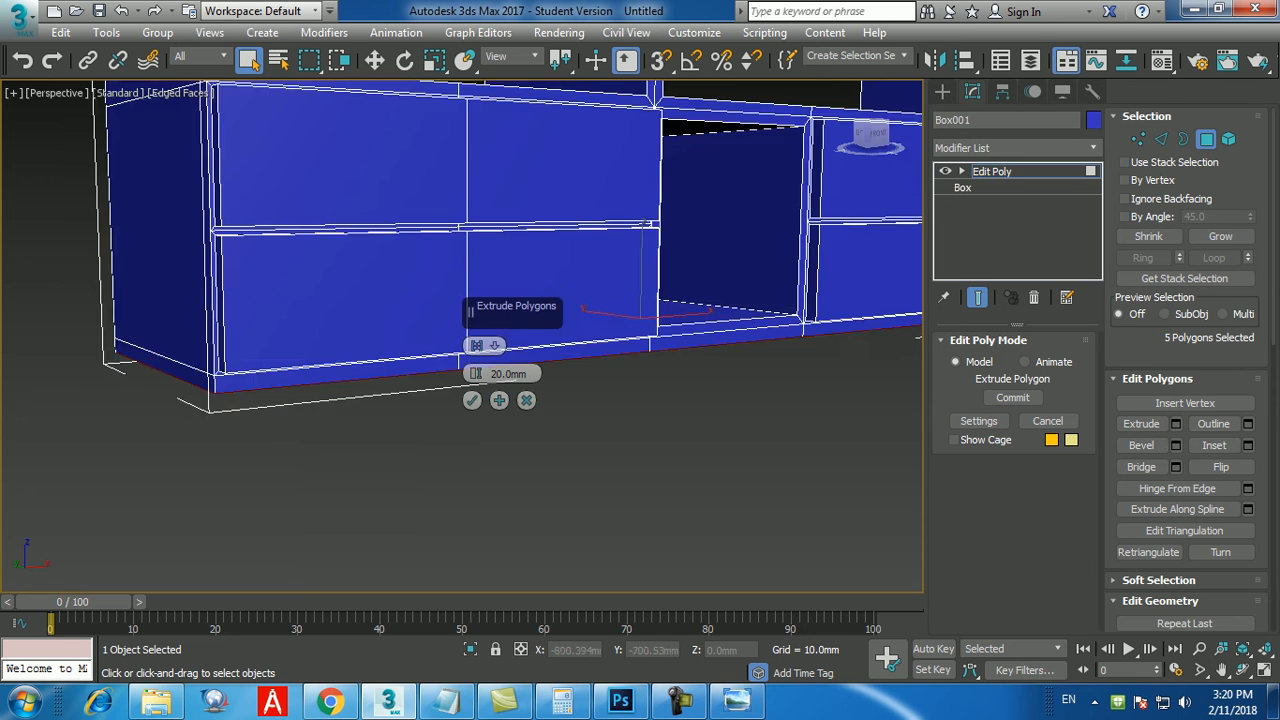
{"action": "scroll", "coordinate": [466, 438], "scroll_direction": "up", "scroll_amount": 2}
{"action": "double_click", "coordinate": [508, 374]}
{"action": "type", "text": "50"}
{"action": "key", "text": "Return"}
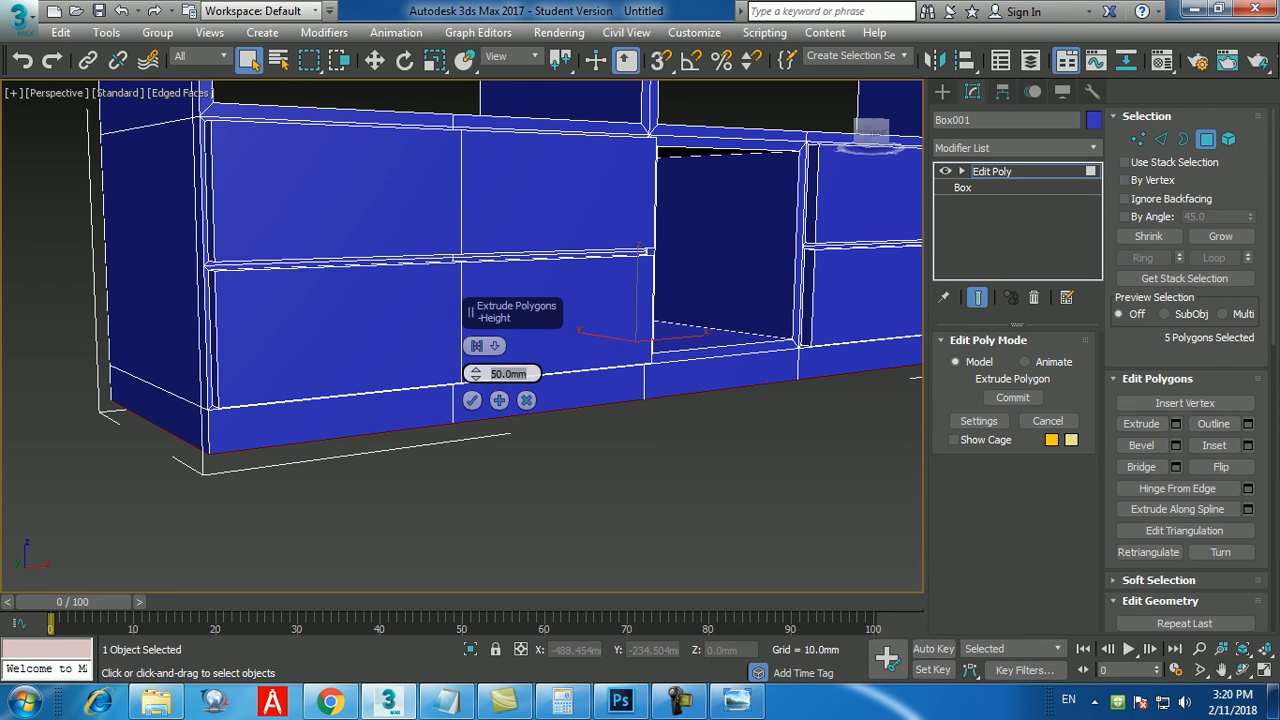
{"action": "left_click", "coordinate": [472, 400]}
{"action": "left_click", "coordinate": [486, 492]}
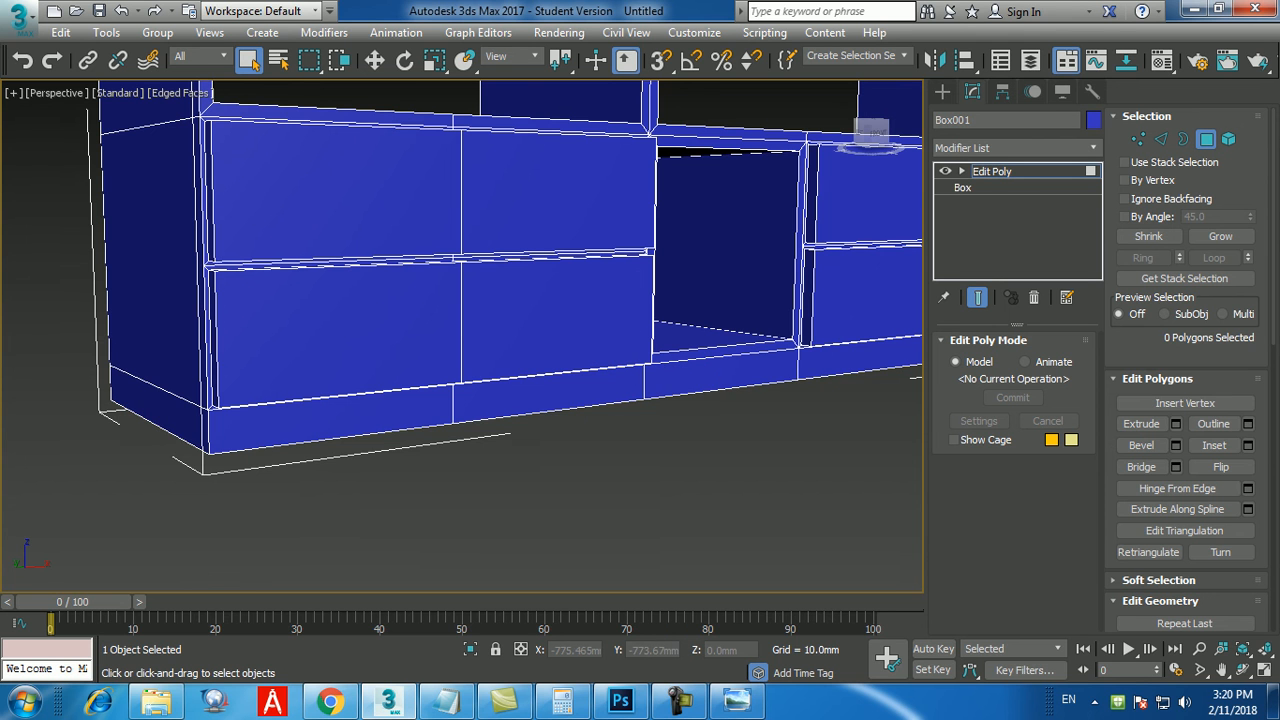
Select the five front polygons of the plinth along the full width of the bookshelf.
{"action": "scroll", "coordinate": [560, 300], "scroll_direction": "down", "scroll_amount": 5}
{"action": "scroll", "coordinate": [580, 430], "scroll_direction": "up", "scroll_amount": 5}
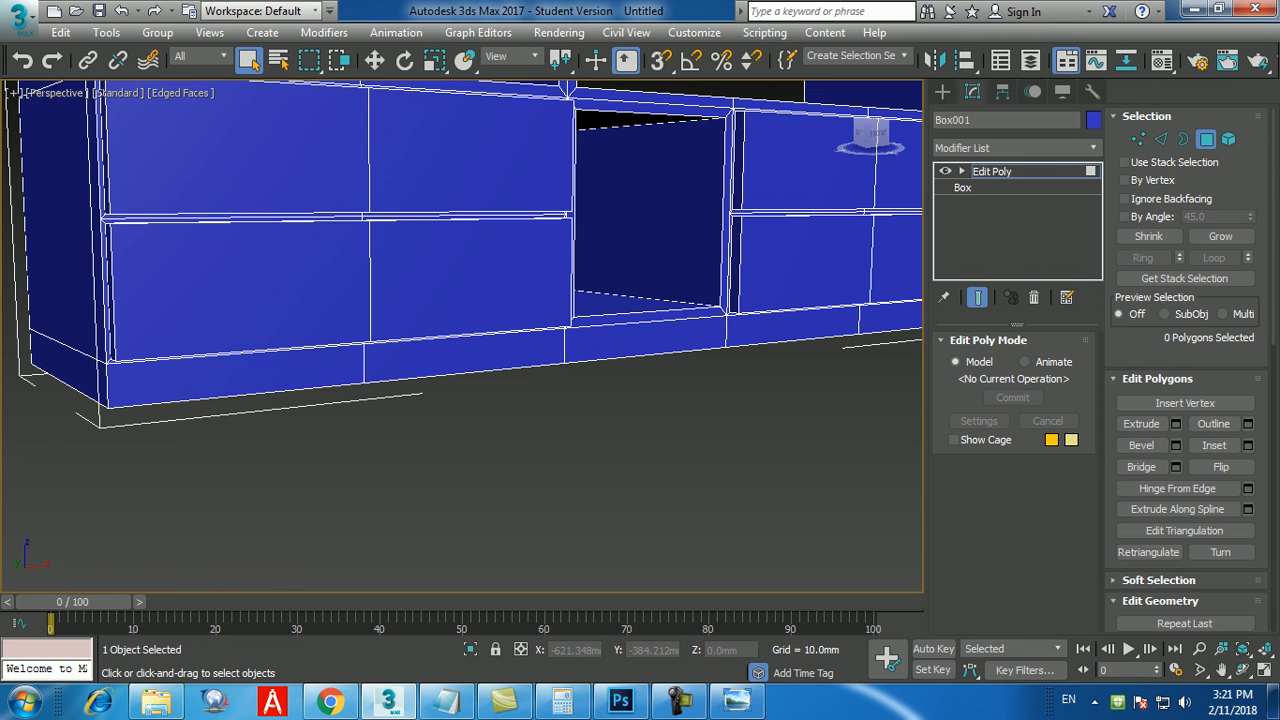
{"action": "left_click", "coordinate": [235, 377]}
{"action": "left_click", "coordinate": [465, 357], "text": "ctrl"}
{"action": "left_click", "coordinate": [645, 341], "text": "ctrl"}
{"action": "middle_click_drag", "start_coordinate": [735, 357], "coordinate": [658, 351]}
{"action": "scroll", "coordinate": [627, 391], "scroll_direction": "up", "scroll_amount": 3}
{"action": "left_click", "coordinate": [738, 321], "text": "ctrl"}
{"action": "left_click", "coordinate": [892, 308], "text": "ctrl"}
{"action": "scroll", "coordinate": [625, 352], "scroll_direction": "down", "scroll_amount": 5}
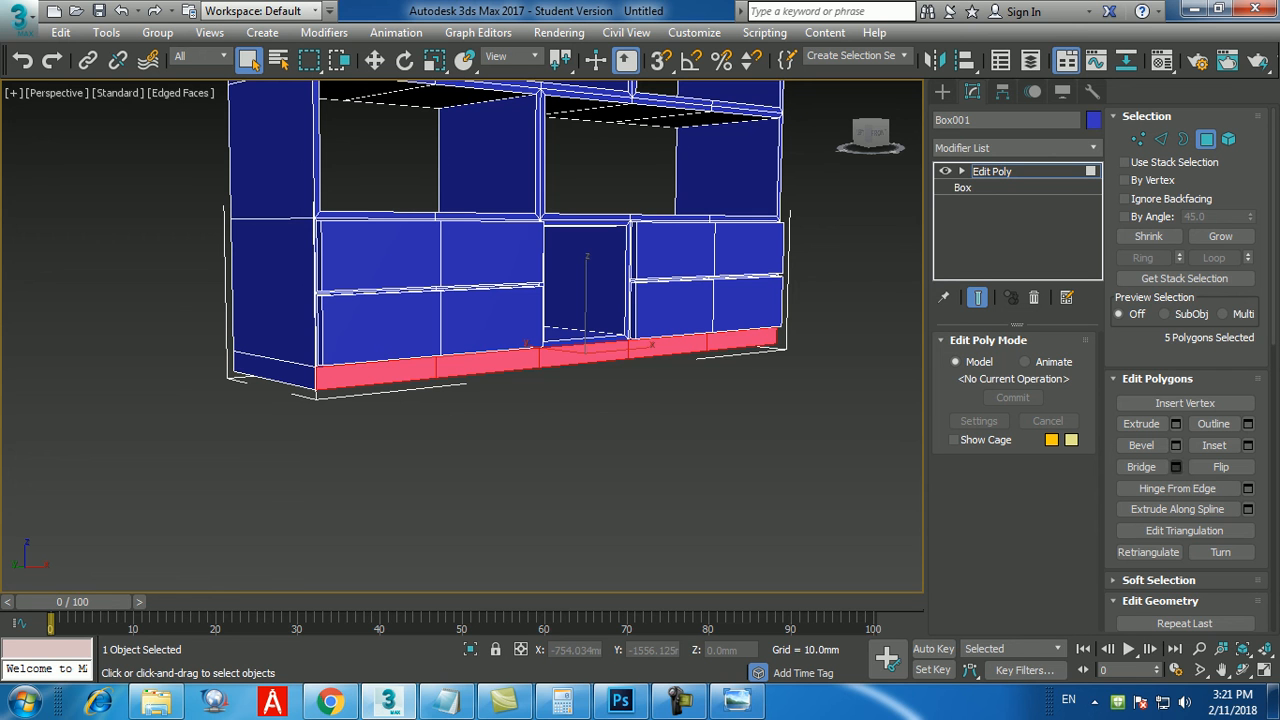
Inset the five front plinth polygons by 5 mm and keep them selected.
{"action": "left_click", "coordinate": [1248, 446]}
{"action": "middle_click_drag", "start_coordinate": [680, 430], "coordinate": [742, 433]}
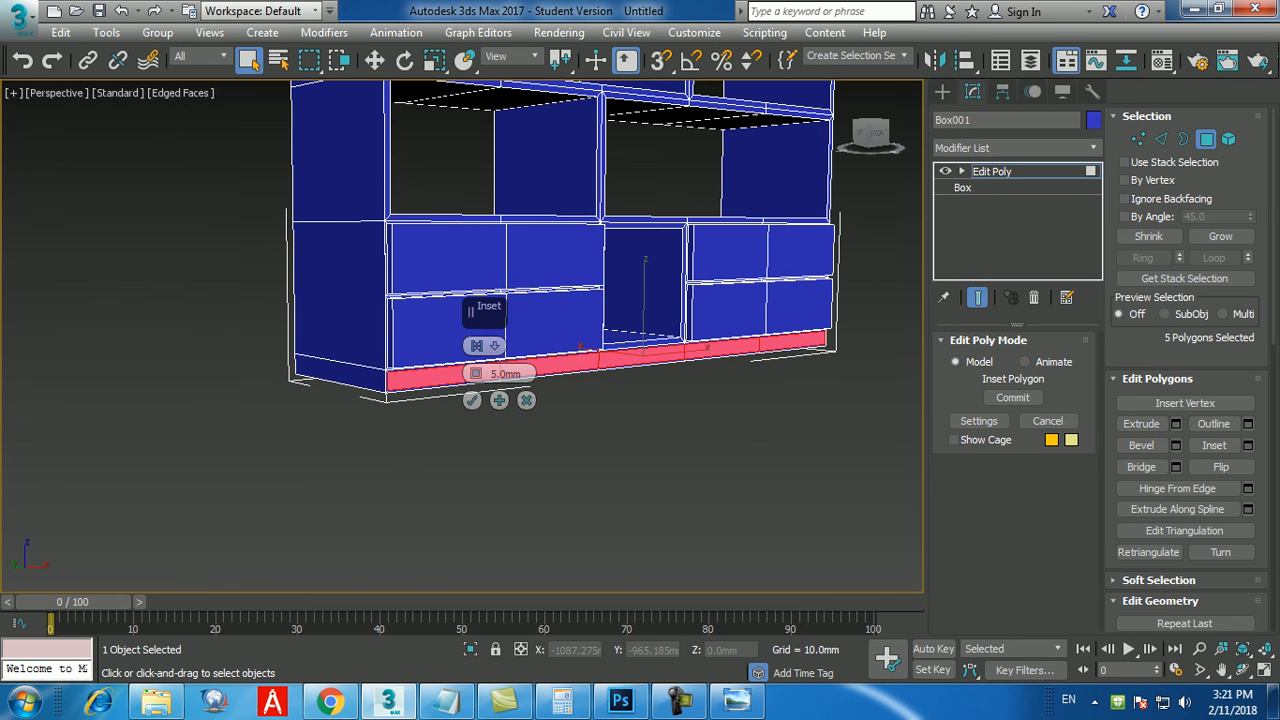
{"action": "double_click", "coordinate": [507, 374]}
{"action": "type", "text": "10"}
{"action": "key", "text": "Return"}
{"action": "type", "text": "5"}
{"action": "key", "text": "Return"}
{"action": "left_click", "coordinate": [472, 400]}
{"action": "left_click", "coordinate": [476, 438]}
{"action": "mouse_move", "coordinate": [476, 438]}
{"action": "middle_mouse_down", "text": "alt"}
{"action": "mouse_move", "coordinate": [477, 450]}
{"action": "mouse_move", "coordinate": [474, 438]}
{"action": "middle_mouse_up", "text": "alt"}
{"action": "scroll", "coordinate": [470, 390], "scroll_direction": "up", "scroll_amount": 4}
{"action": "key", "text": "ctrl+z"}
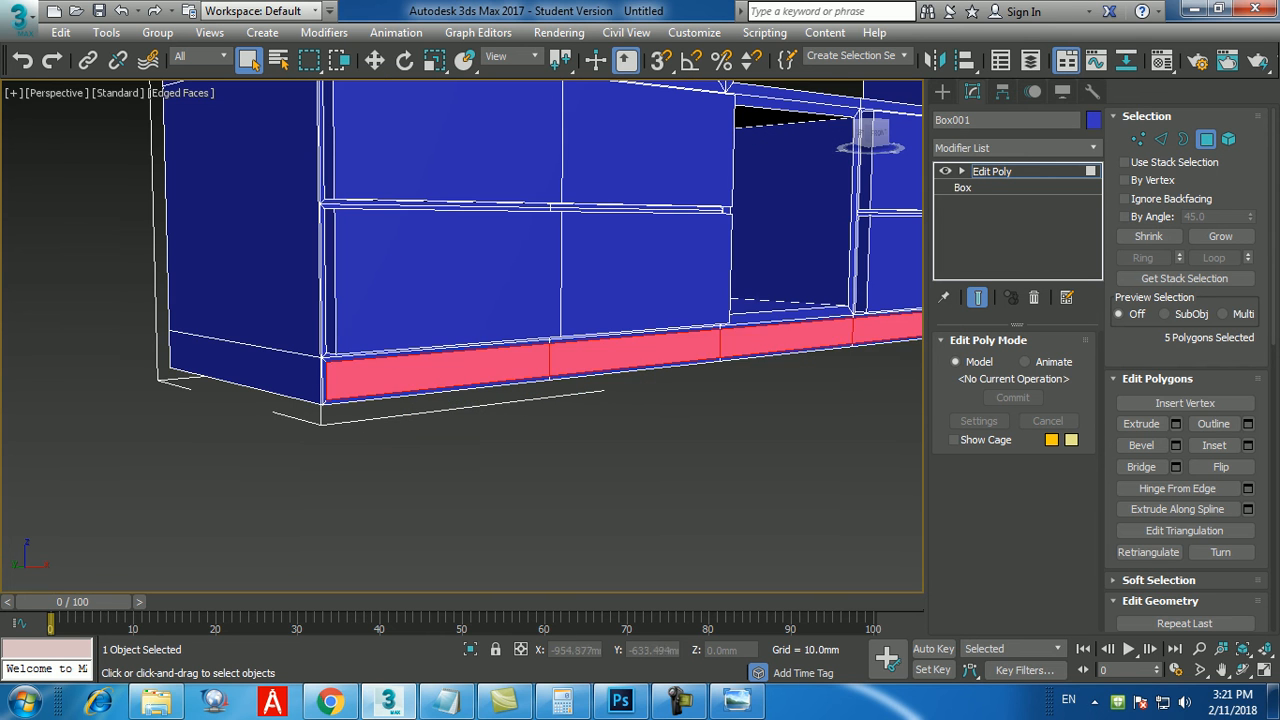
{"action": "middle_click_drag", "start_coordinate": [555, 478], "coordinate": [489, 464]}
{"action": "scroll", "coordinate": [489, 464], "scroll_direction": "down", "scroll_amount": 4}
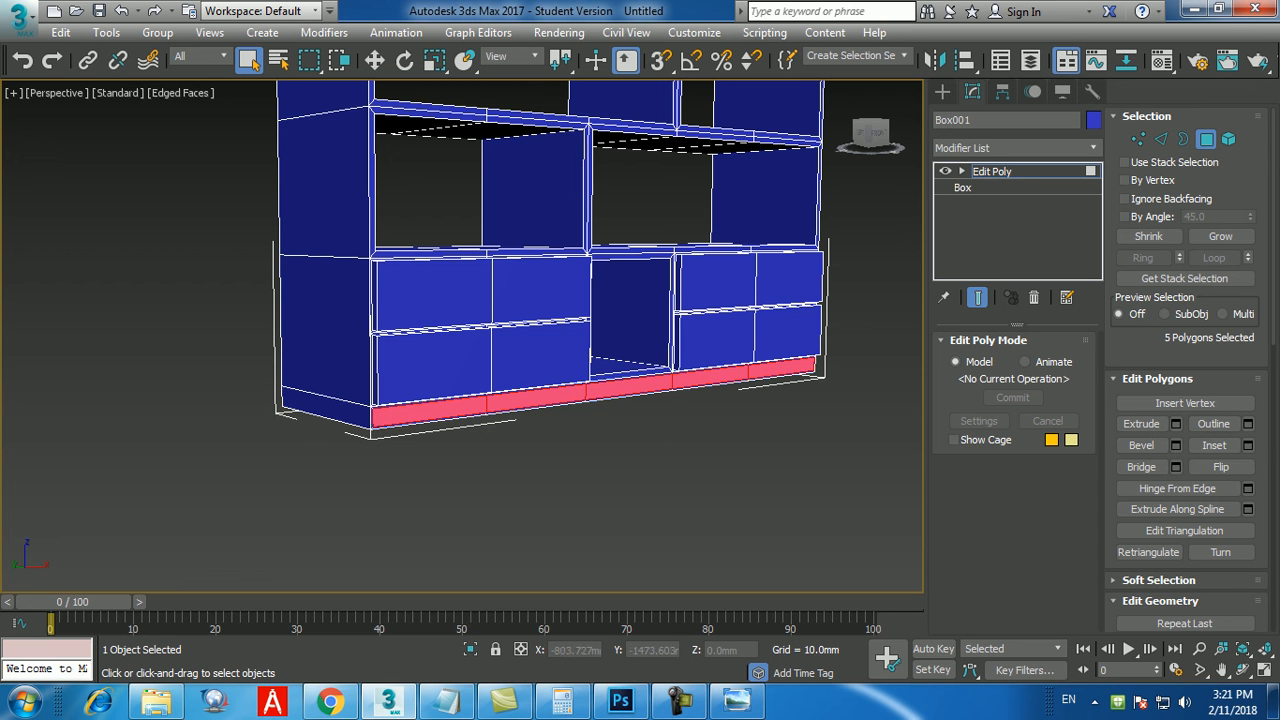
Extrude the five inset front plinth polygons by -50 mm and clear the selection.
{"action": "left_click", "coordinate": [1176, 424]}
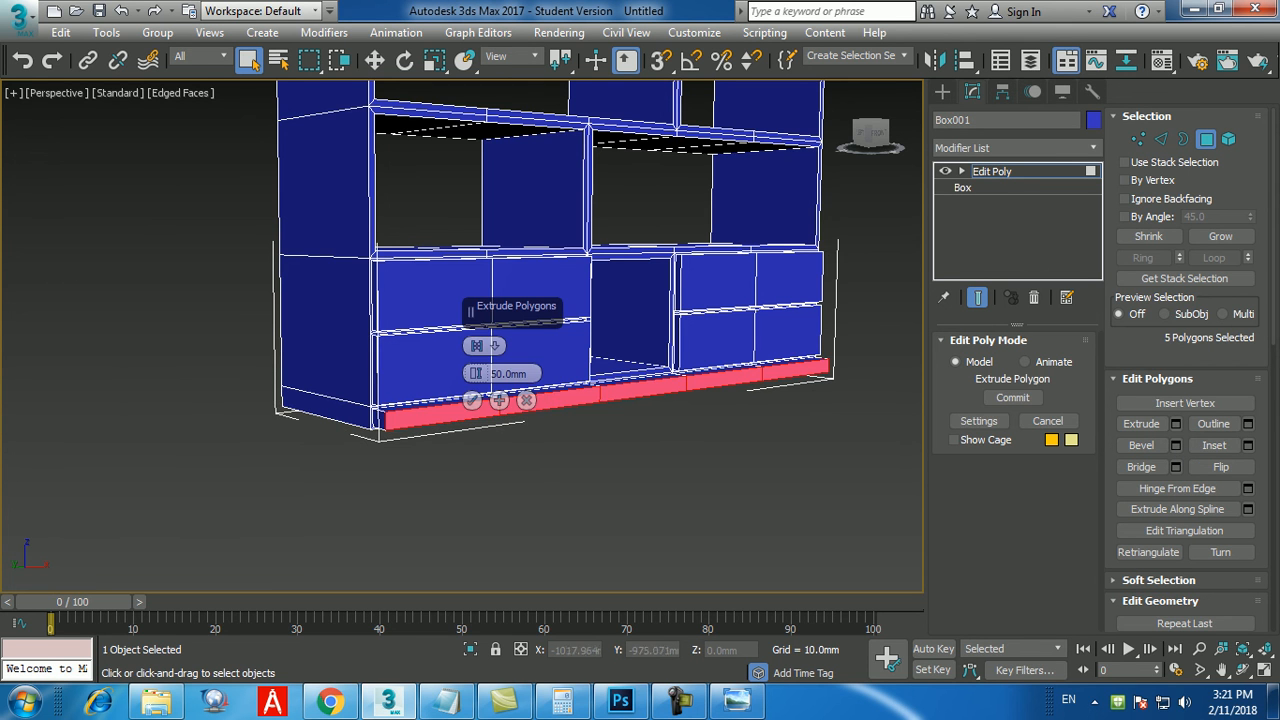
{"action": "scroll", "coordinate": [540, 420], "scroll_direction": "up", "scroll_amount": 4}
{"action": "double_click", "coordinate": [508, 374]}
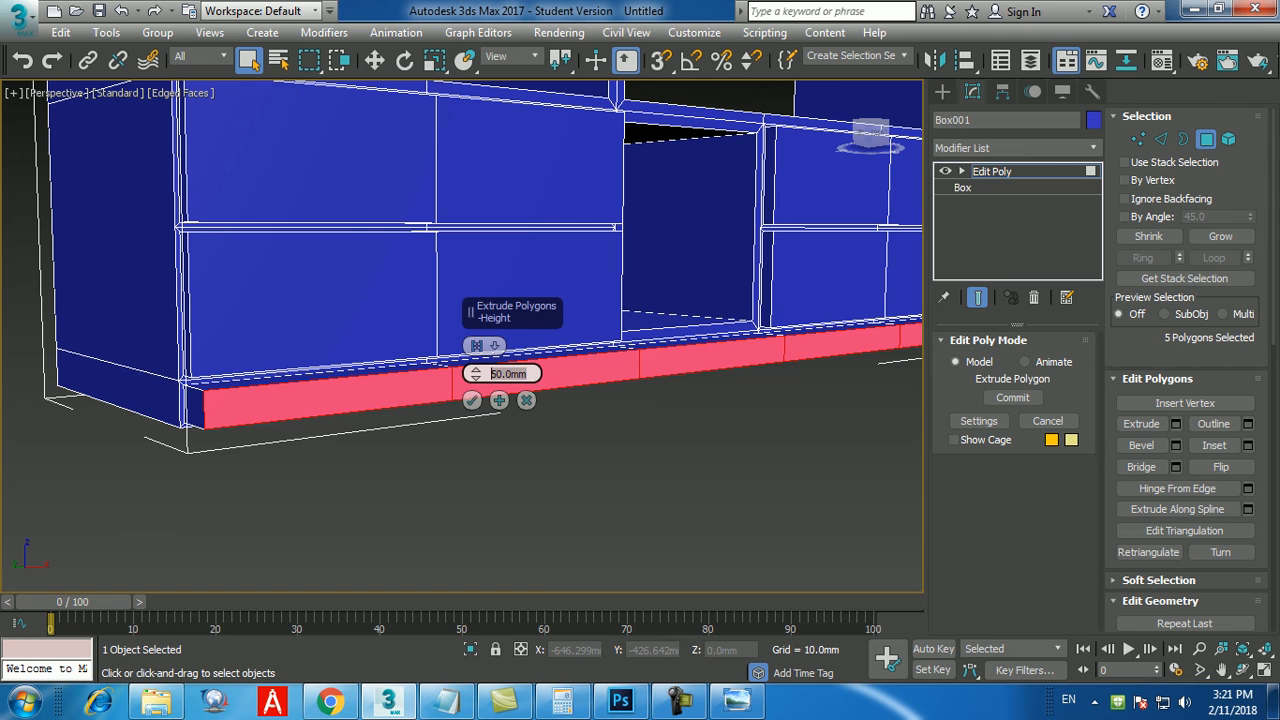
{"action": "type", "text": "-50"}
{"action": "key", "text": "Return"}
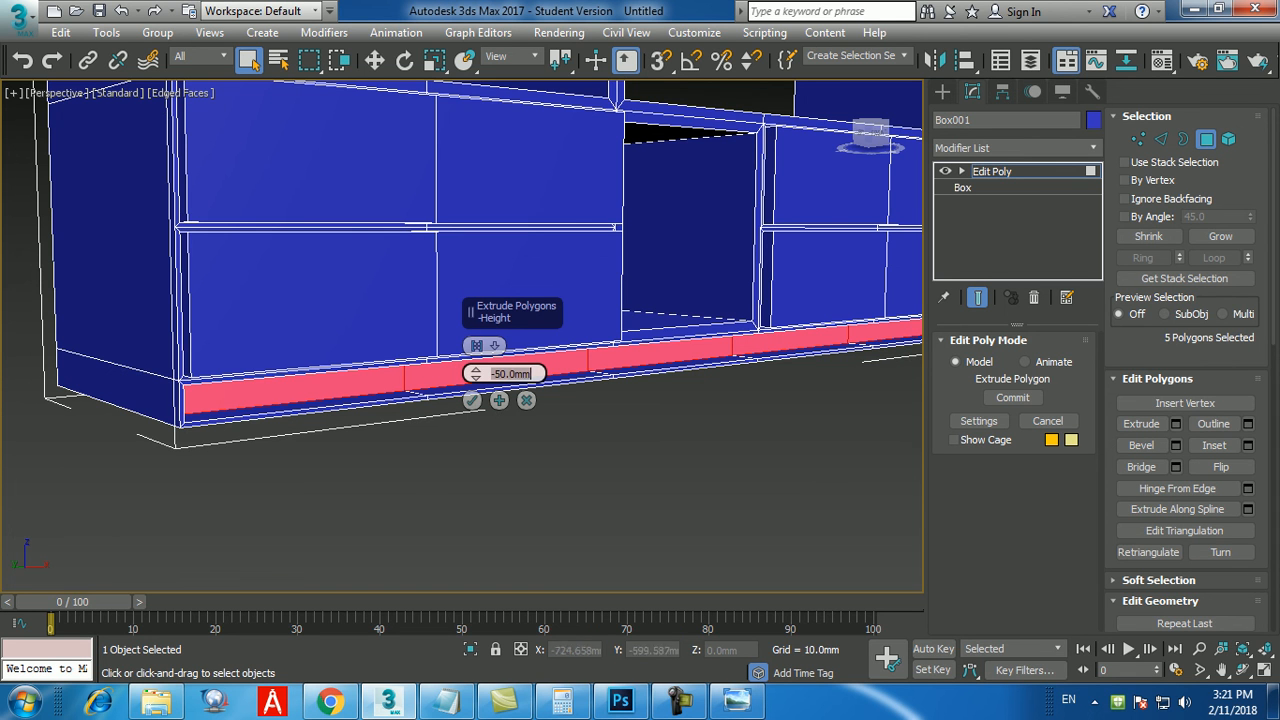
{"action": "left_click", "coordinate": [472, 400]}
{"action": "left_click", "coordinate": [455, 473]}
{"action": "scroll", "coordinate": [455, 473], "scroll_direction": "down", "scroll_amount": 4}
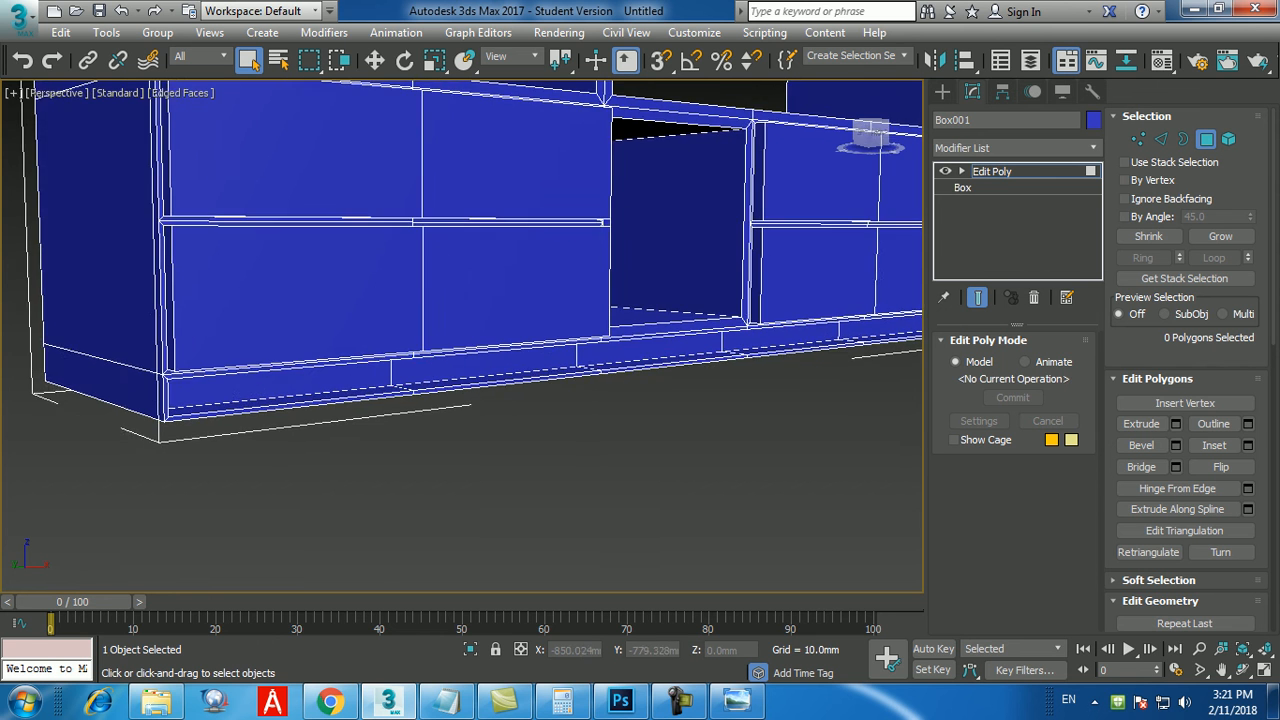
Undo the inward extrusion and the inset of the five front plinth polygons, keeping edged faces shown.
{"action": "key", "text": "F4"}
{"action": "mouse_move", "coordinate": [455, 473]}
{"action": "middle_mouse_down", "text": "alt"}
{"action": "mouse_move", "coordinate": [305, 432]}
{"action": "mouse_move", "coordinate": [520, 455]}
{"action": "mouse_move", "coordinate": [485, 445]}
{"action": "middle_mouse_up", "text": "alt"}
{"action": "key", "text": "ctrl+z"}
{"action": "key", "text": "ctrl+z"}
{"action": "key", "text": "ctrl+z"}
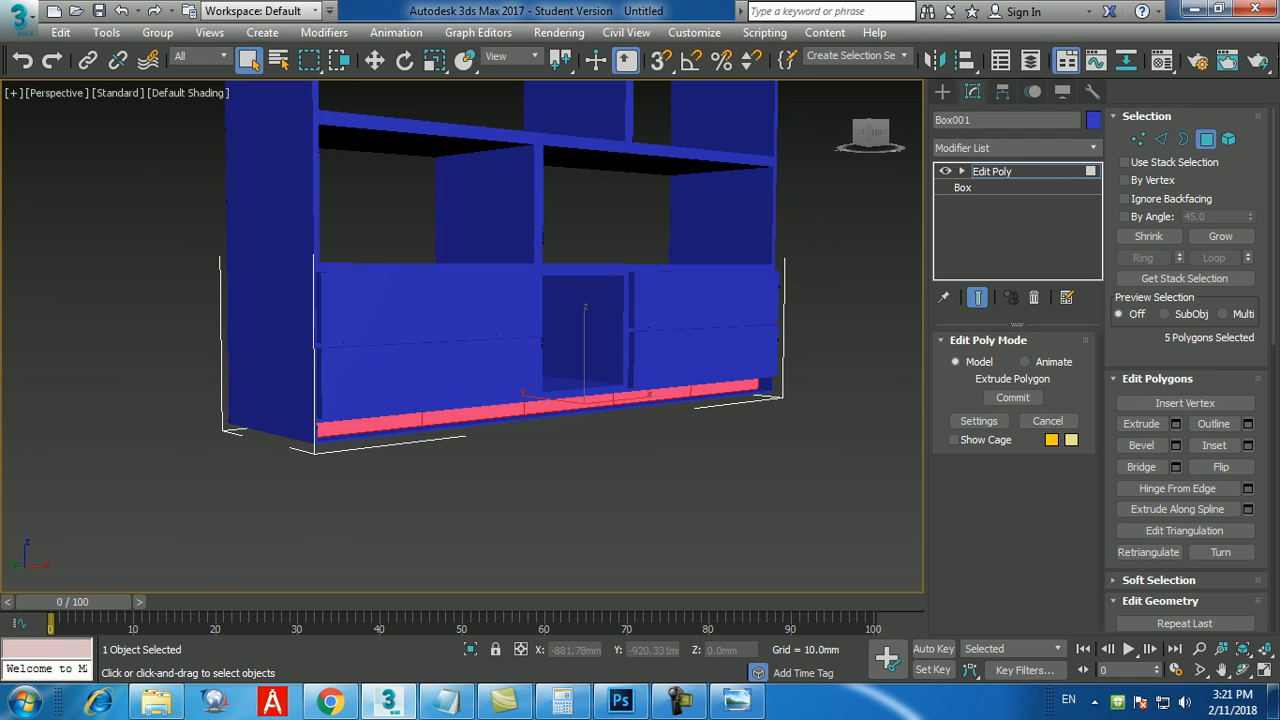
{"action": "key", "text": "F4"}
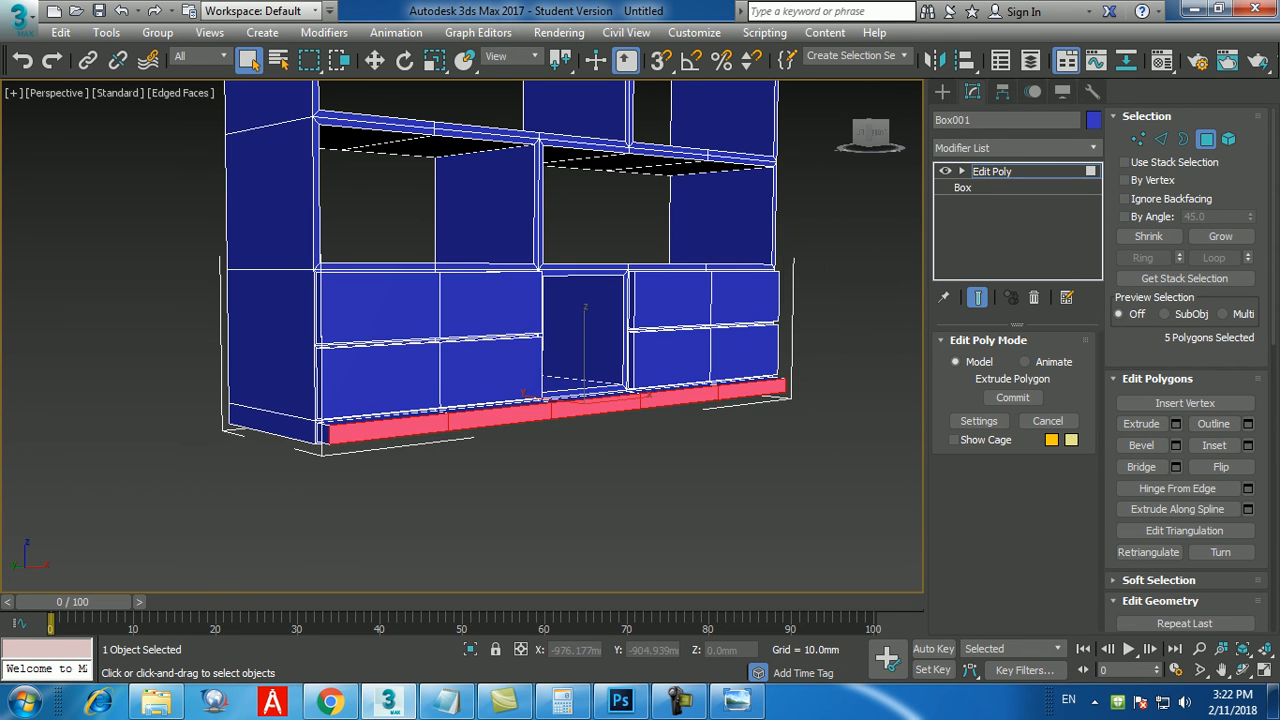
{"action": "key", "text": "ctrl+z"}
{"action": "middle_click_drag", "start_coordinate": [490, 448], "coordinate": [537, 447]}
{"action": "key", "text": "ctrl+z"}
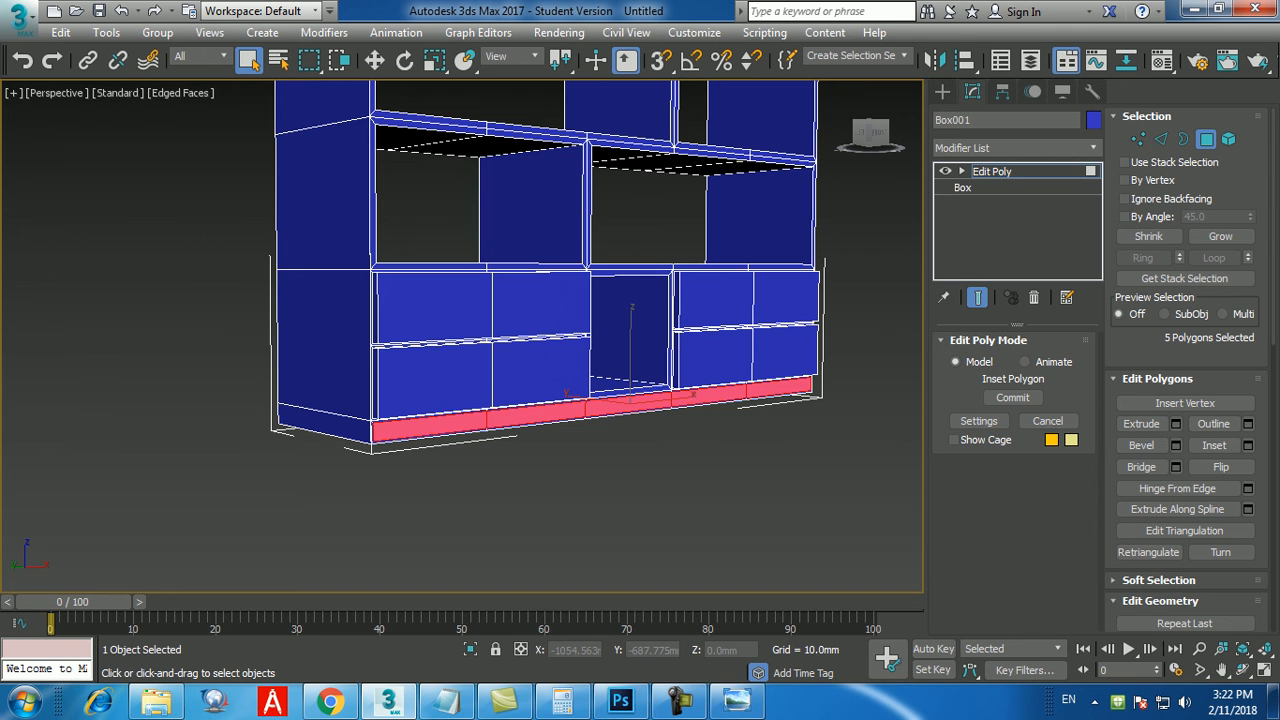
{"action": "key", "text": "ctrl+z"}
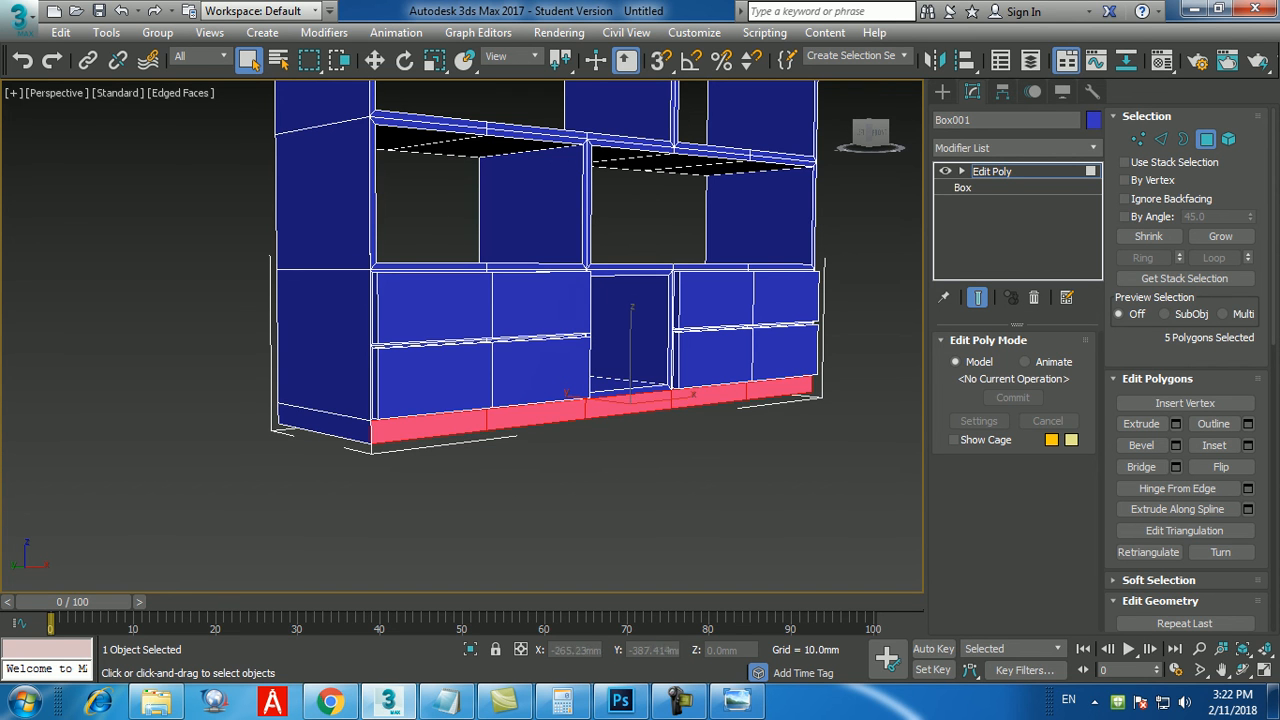
Inset the five selected front plinth polygons by 5 mm.
{"action": "middle_click_drag", "start_coordinate": [560, 450], "coordinate": [476, 392], "text": "alt"}
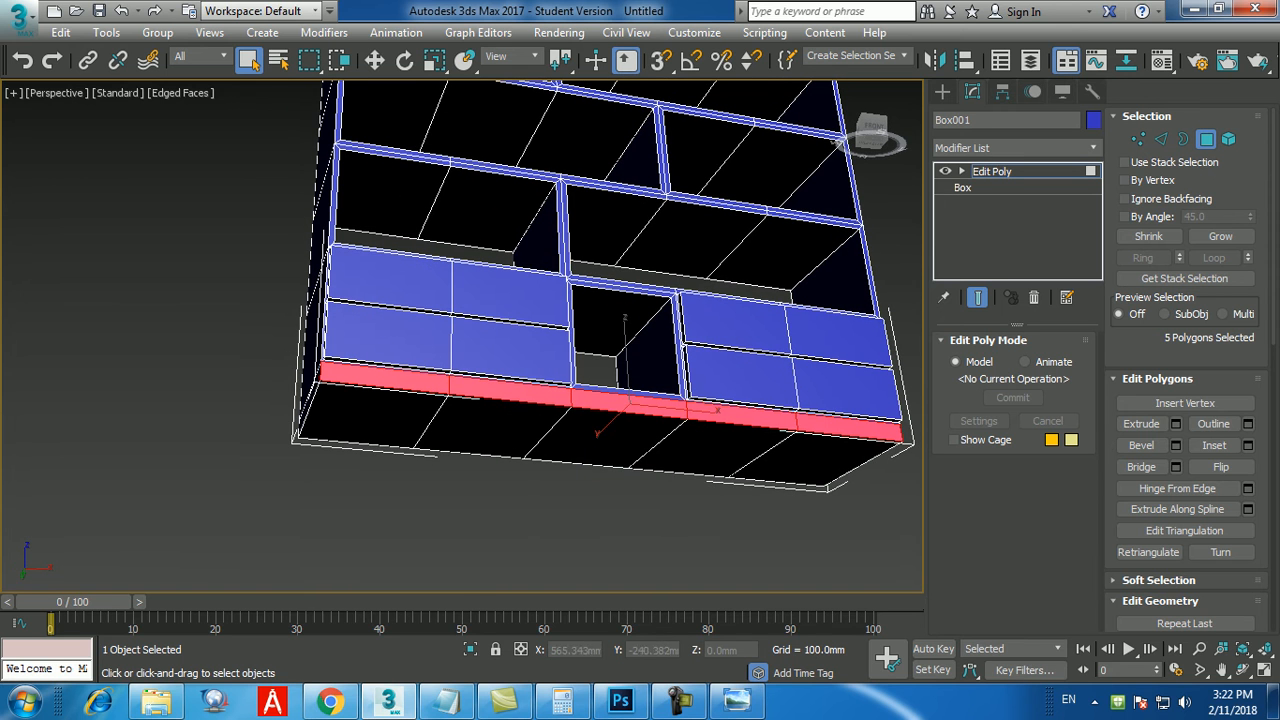
{"action": "left_click", "coordinate": [1248, 445]}
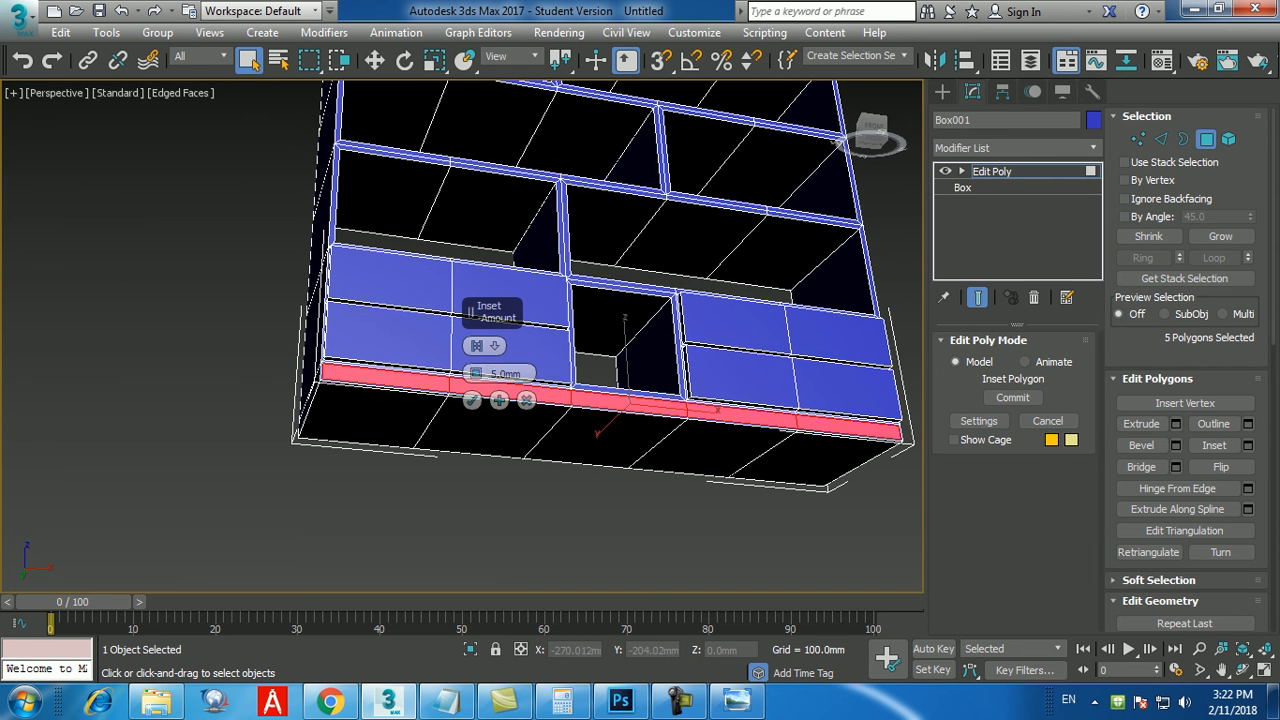
{"action": "left_click", "coordinate": [472, 400]}
{"action": "middle_click_drag", "start_coordinate": [500, 410], "coordinate": [590, 485], "text": "alt"}
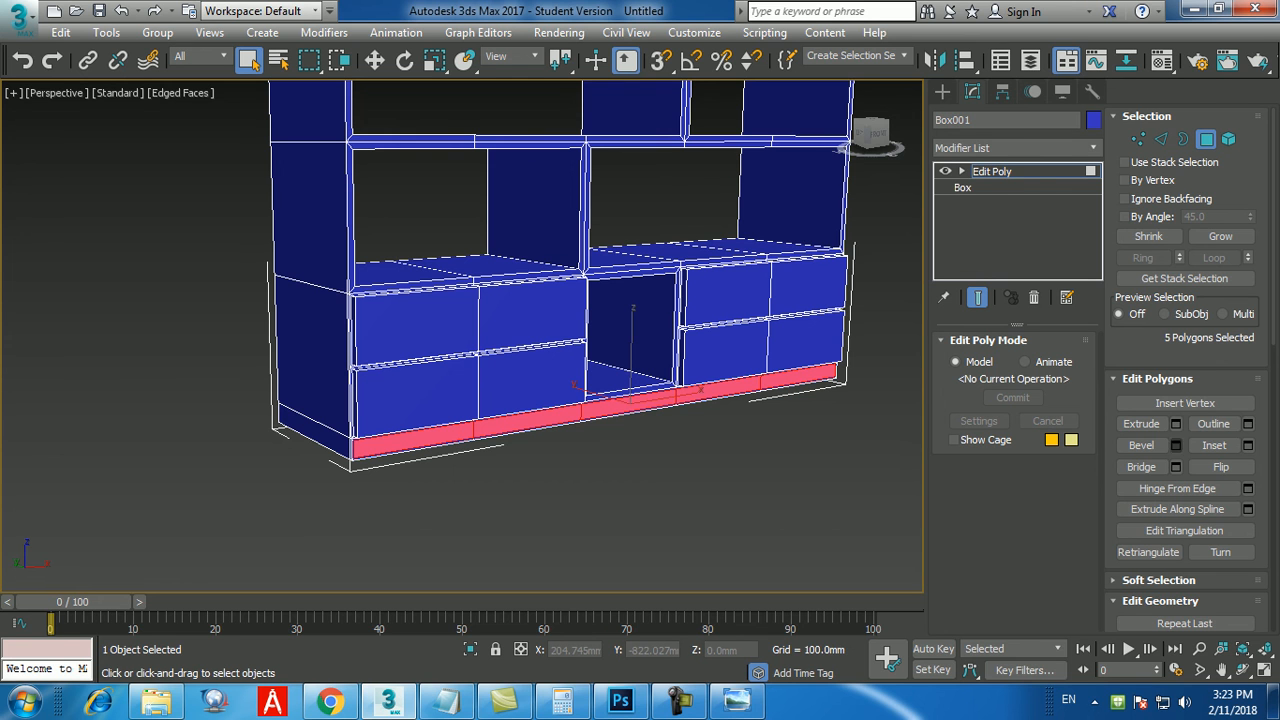
Extrude the inset front plinth polygons by -50 mm to recess the plinth, and clear the selection.
{"action": "left_click", "coordinate": [1176, 424]}
{"action": "left_click_drag", "start_coordinate": [529, 374], "coordinate": [484, 374]}
{"action": "type", "text": "-50"}
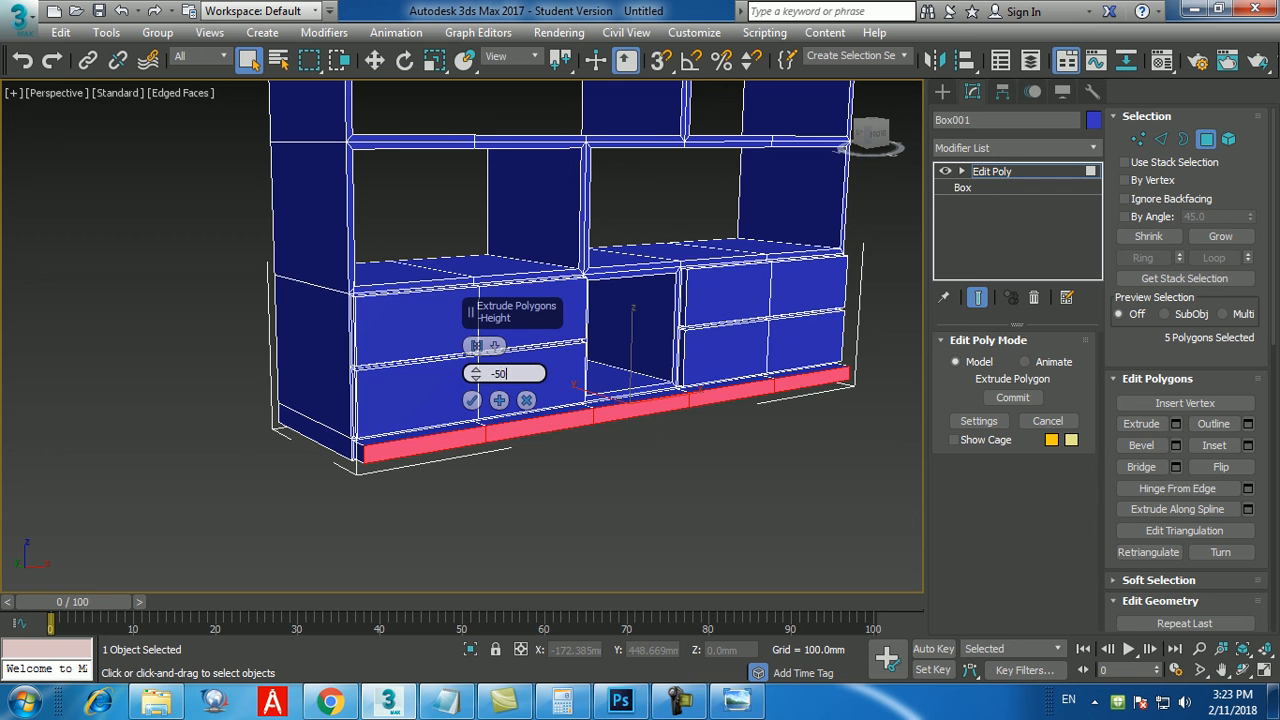
{"action": "key", "text": "Return"}
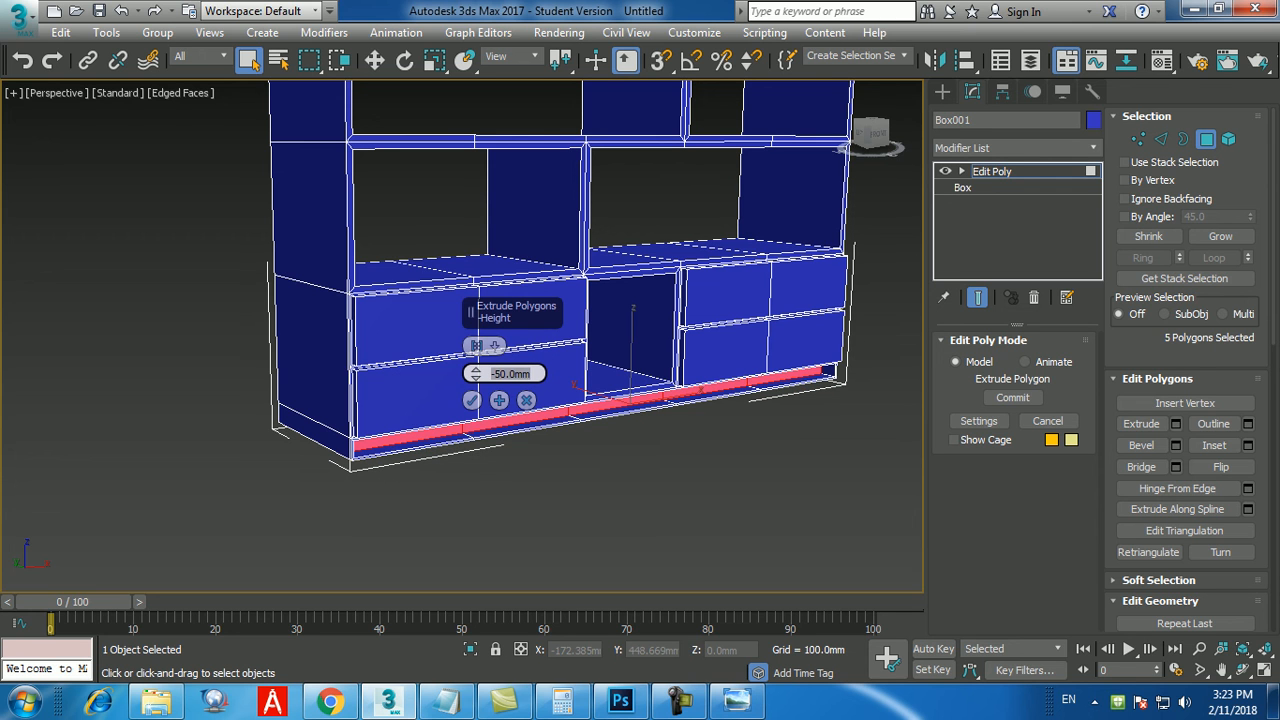
{"action": "left_click", "coordinate": [472, 400]}
{"action": "left_click", "coordinate": [545, 510]}
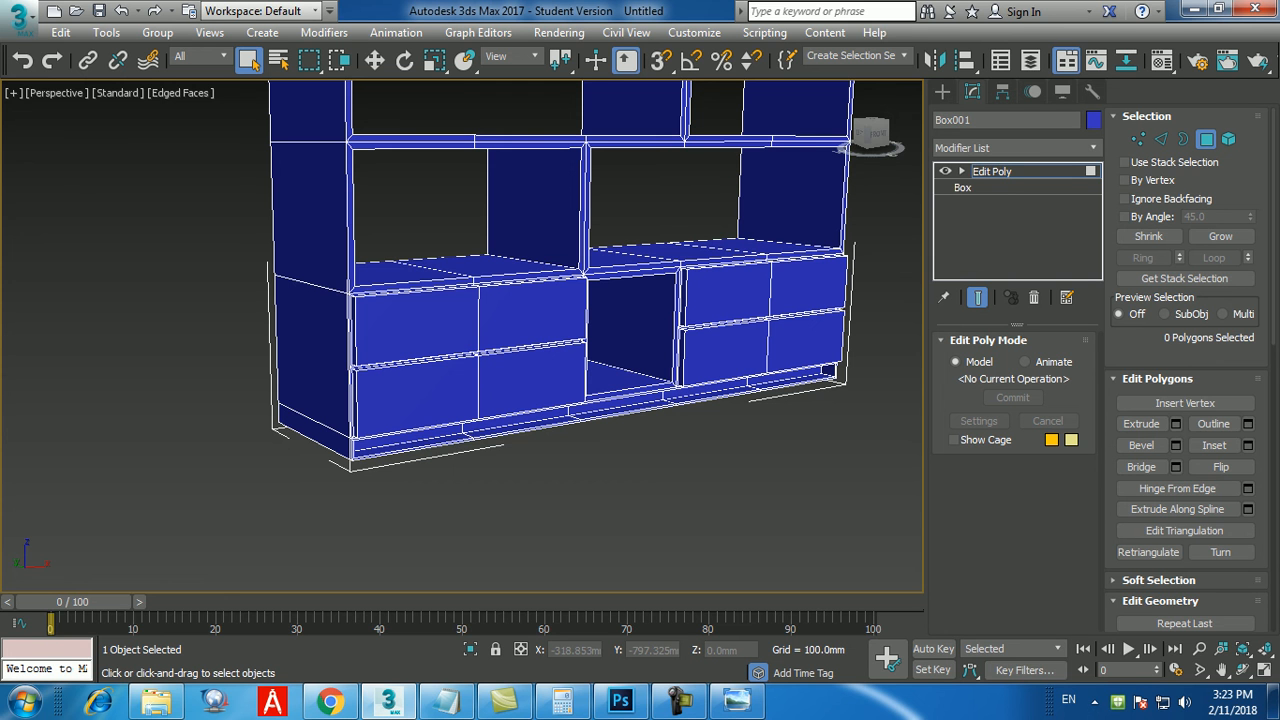
Compare the whole bookshelf with the one in the pic6.jpg reference image.
{"action": "scroll", "coordinate": [560, 360], "scroll_direction": "down", "scroll_amount": 8}
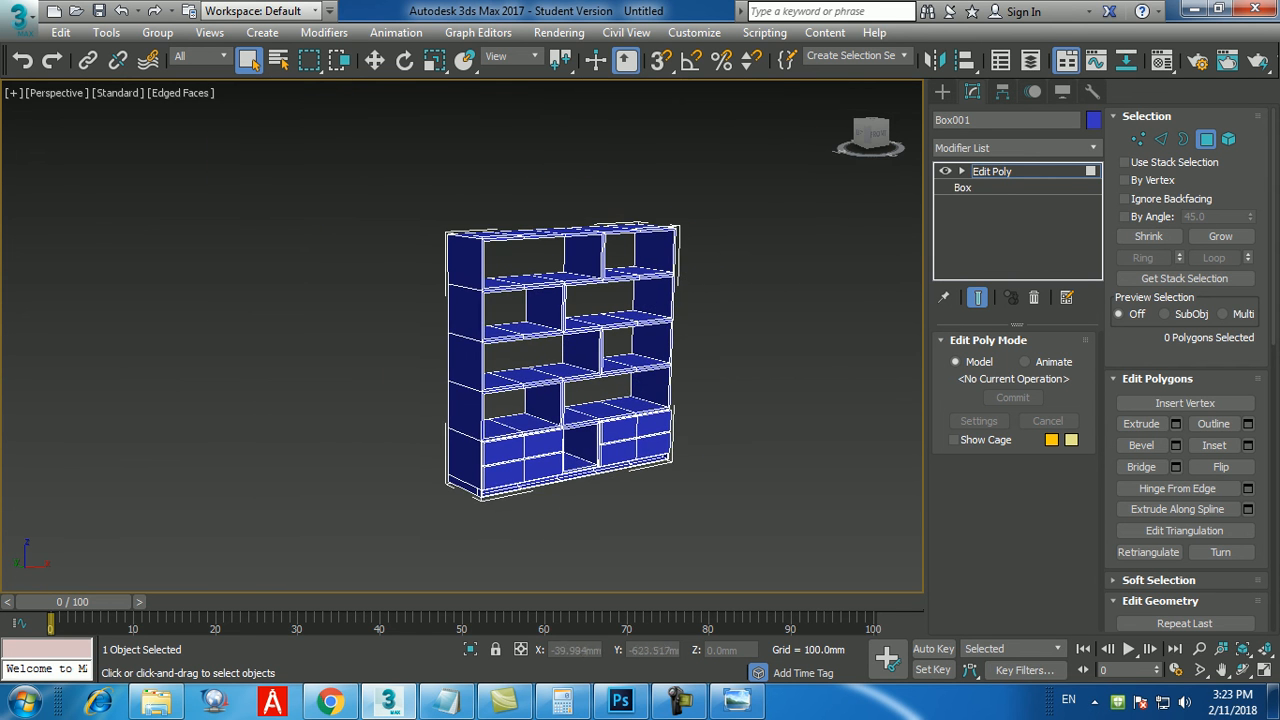
{"action": "left_click", "coordinate": [737, 700]}
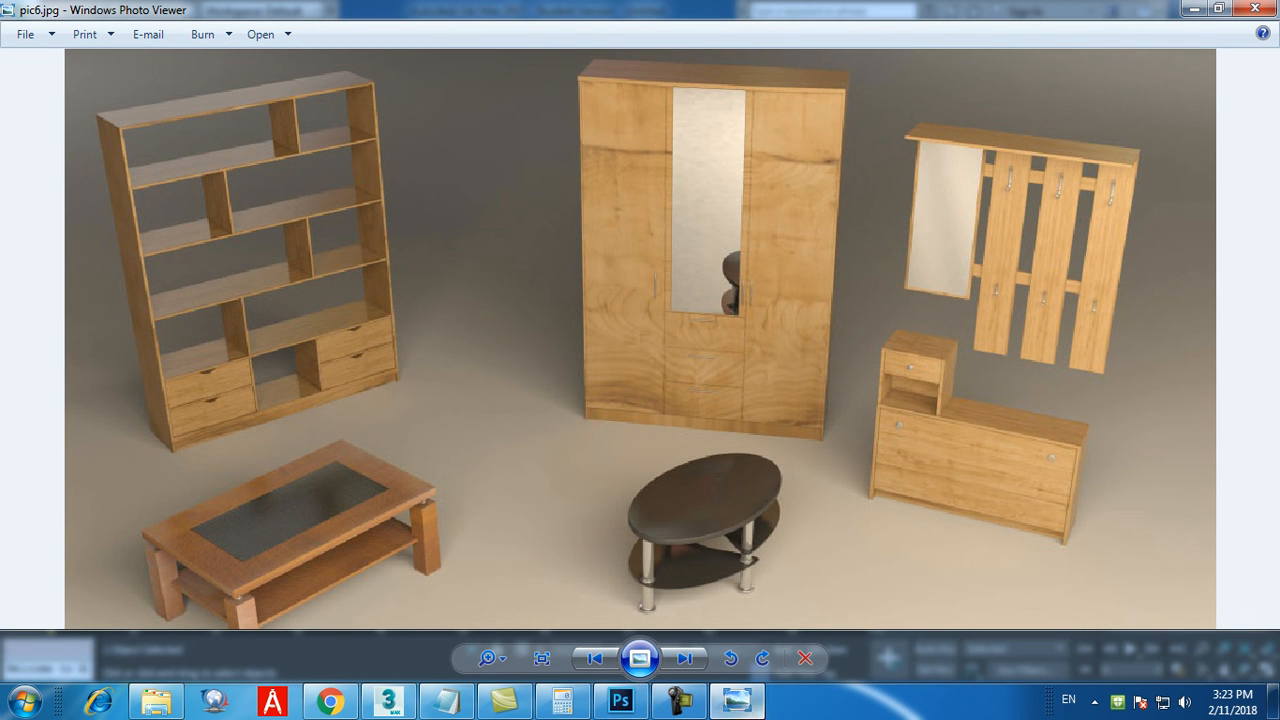
{"action": "left_click", "coordinate": [737, 702]}
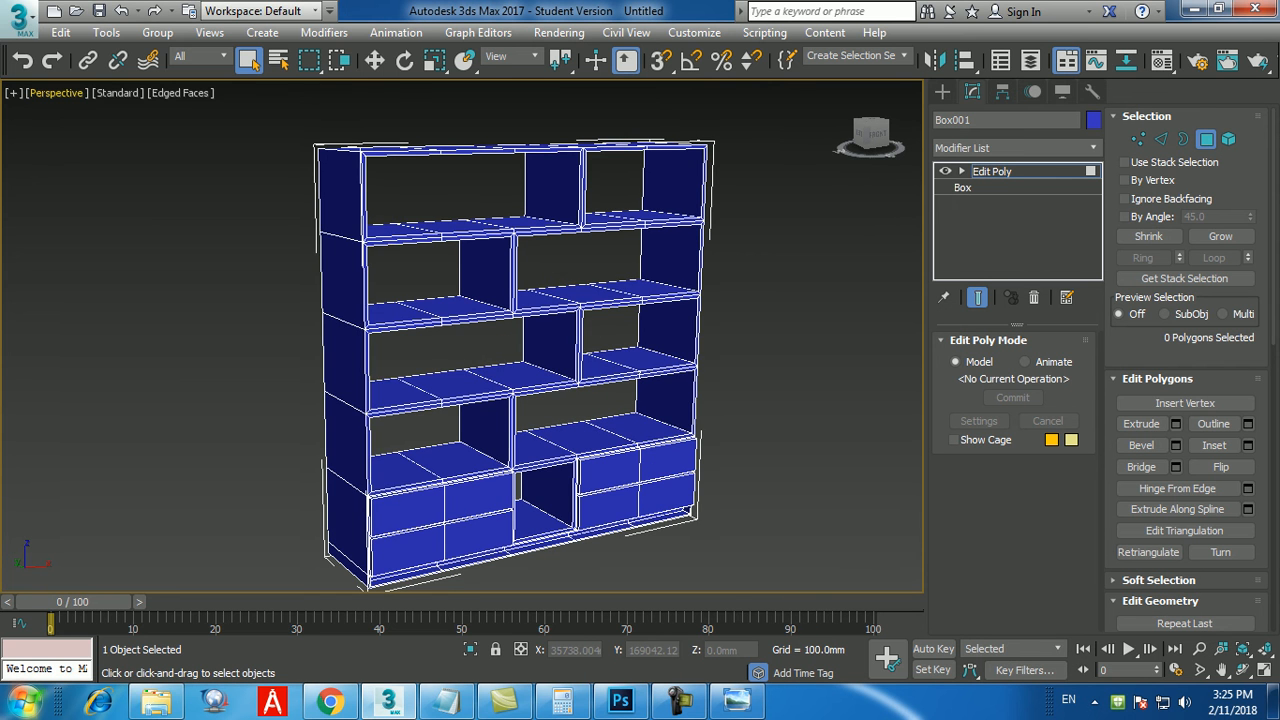
Reset the program to a new empty scene.
{"action": "left_click", "coordinate": [20, 18]}
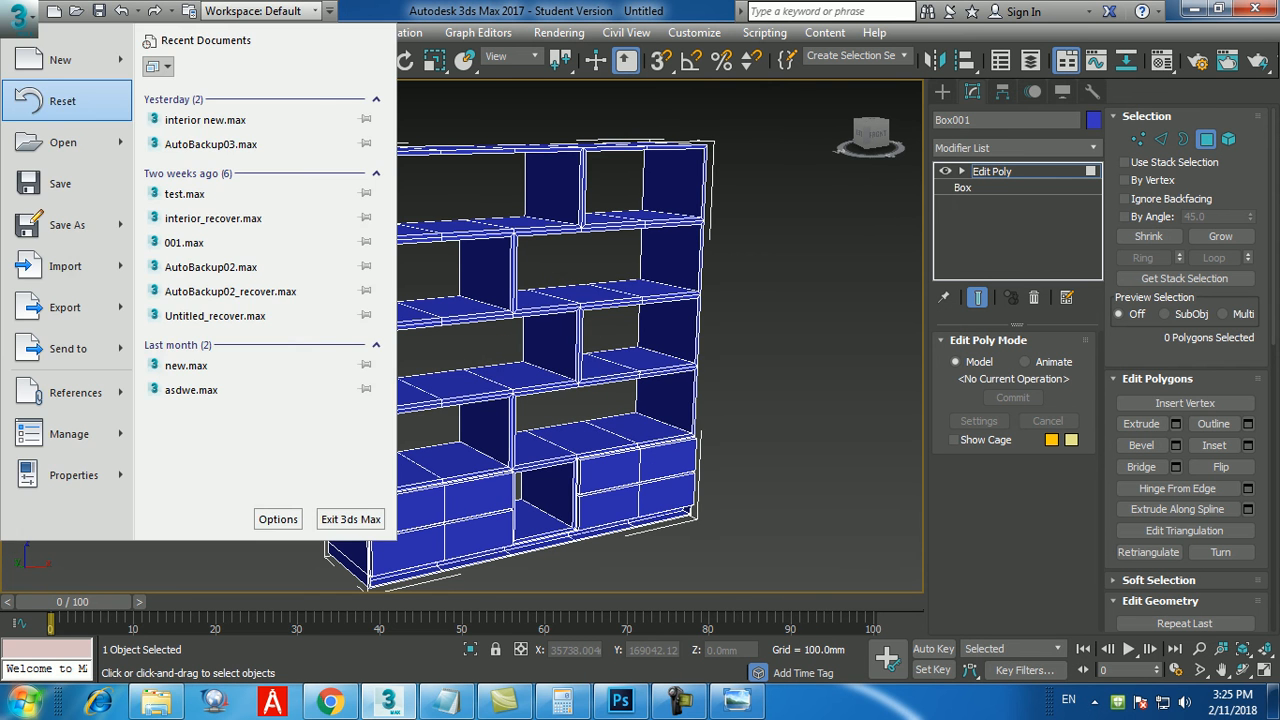
{"action": "left_click", "coordinate": [64, 100]}
{"action": "left_click", "coordinate": [640, 380]}
{"action": "left_click", "coordinate": [586, 380]}
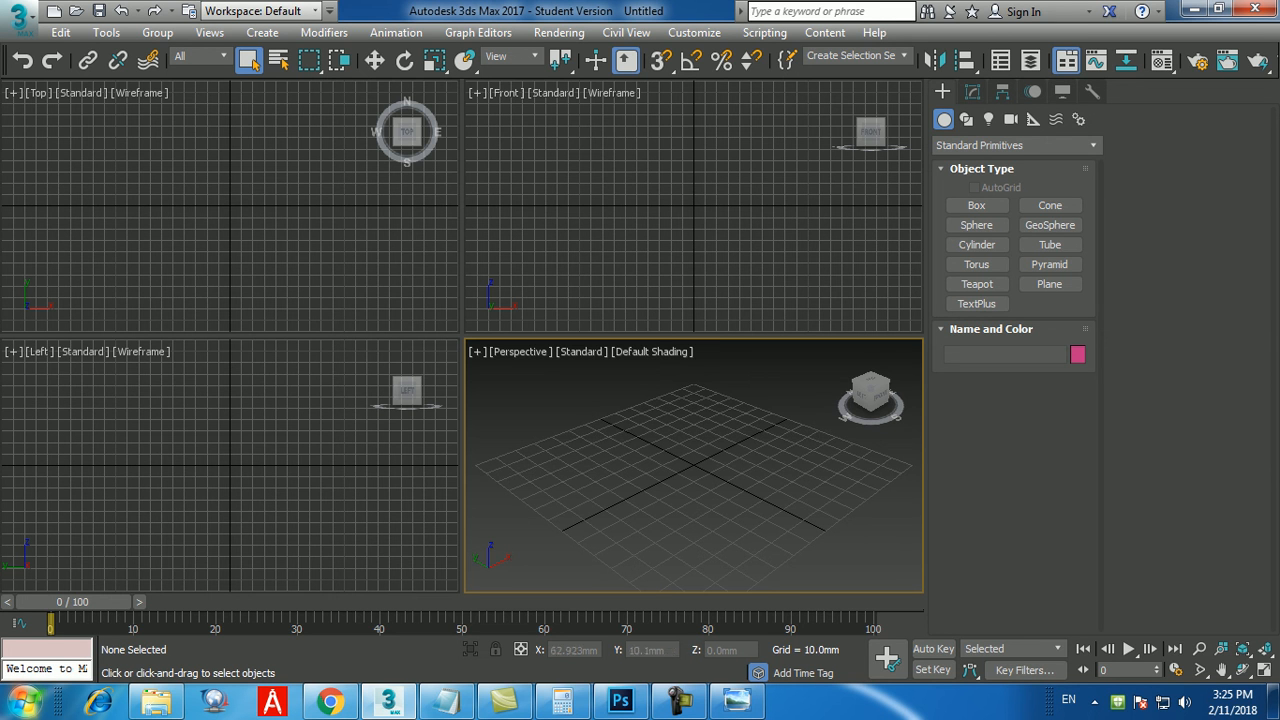
Make the Perspective viewport active and maximize it.
{"action": "left_click", "coordinate": [612, 256]}
{"action": "left_click", "coordinate": [345, 246]}
{"action": "left_click", "coordinate": [340, 436]}
{"action": "left_click", "coordinate": [590, 468]}
{"action": "key", "text": "alt+w"}
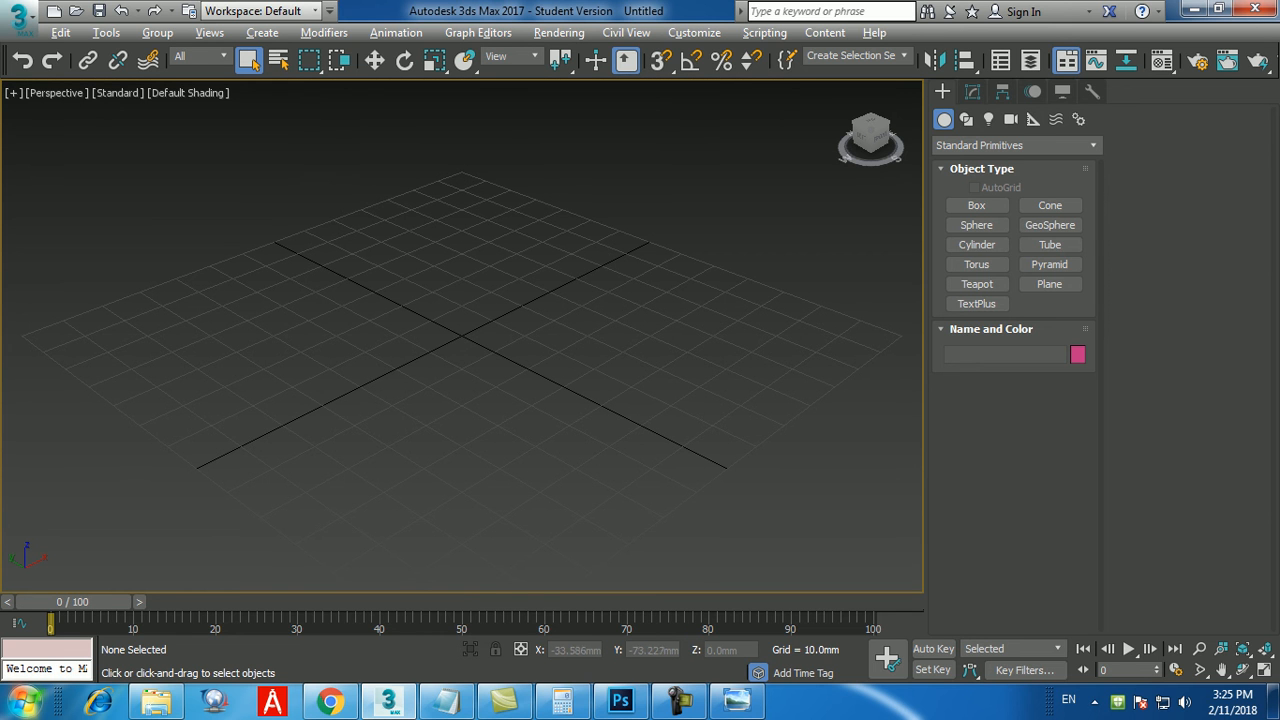
{"action": "left_click", "coordinate": [680, 701]}
{"action": "left_click", "coordinate": [680, 701]}
Create a box at the origin with length 400 mm, width 800 mm and height 1000 mm, using exact numeric entry.
{"action": "mouse_move", "coordinate": [600, 430]}
{"action": "middle_mouse_down", "text": "alt"}
{"action": "mouse_move", "coordinate": [576, 424]}
{"action": "mouse_move", "coordinate": [588, 446]}
{"action": "middle_mouse_up", "text": "alt"}
{"action": "left_click", "coordinate": [976, 205]}
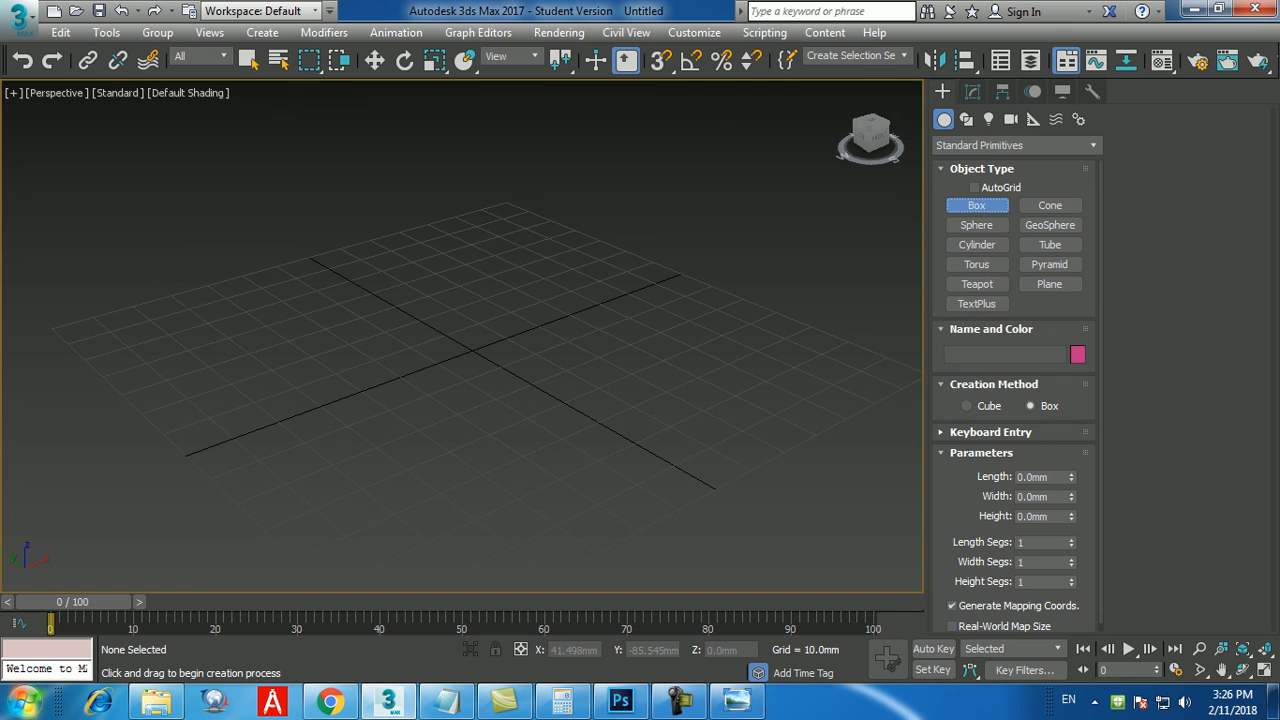
{"action": "left_click", "coordinate": [990, 433]}
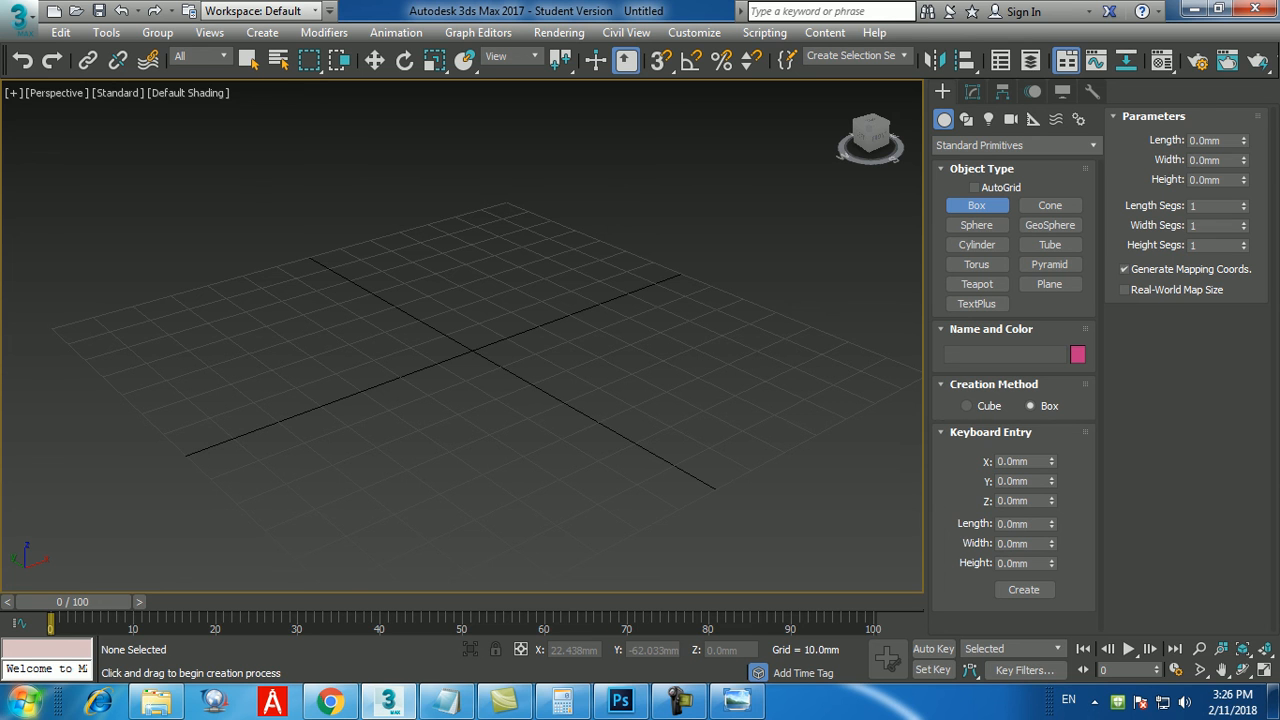
{"action": "double_click", "coordinate": [1013, 524]}
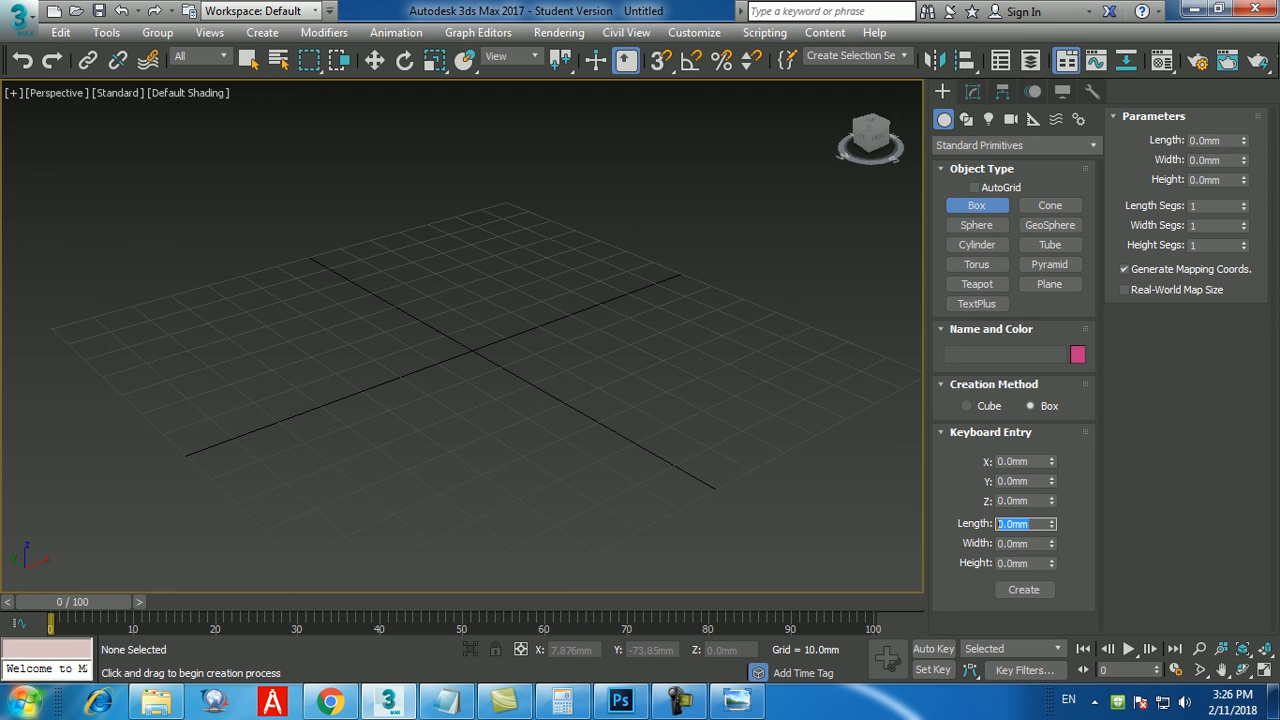
{"action": "type", "text": "400"}
{"action": "key", "text": "Return"}
{"action": "key", "text": "Tab"}
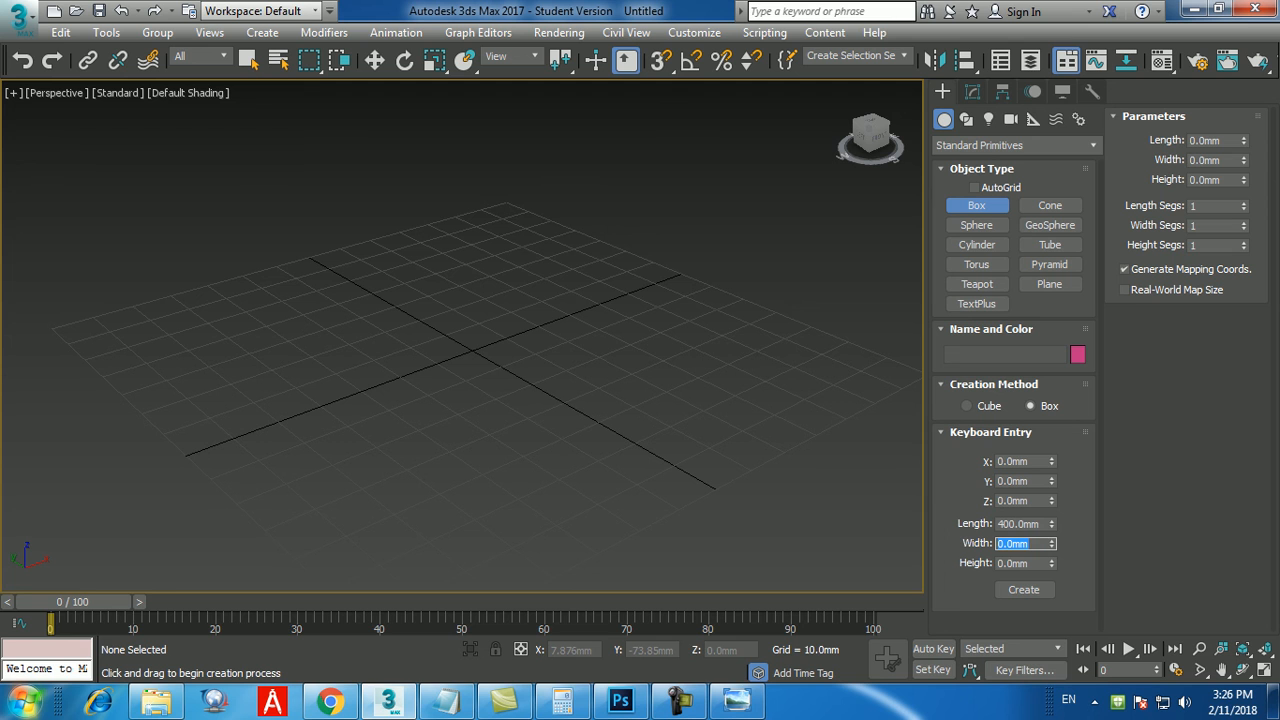
{"action": "type", "text": "800"}
{"action": "key", "text": "Return"}
{"action": "key", "text": "Tab"}
{"action": "type", "text": "1000"}
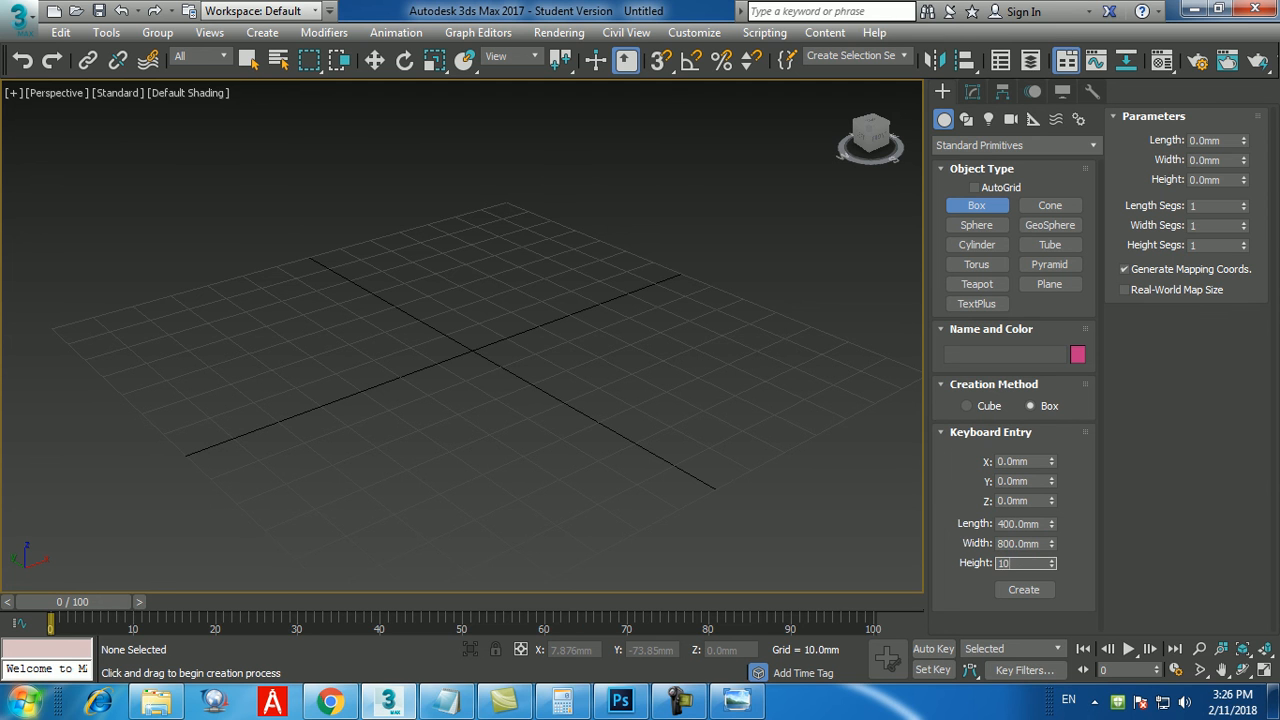
{"action": "key", "text": "Return"}
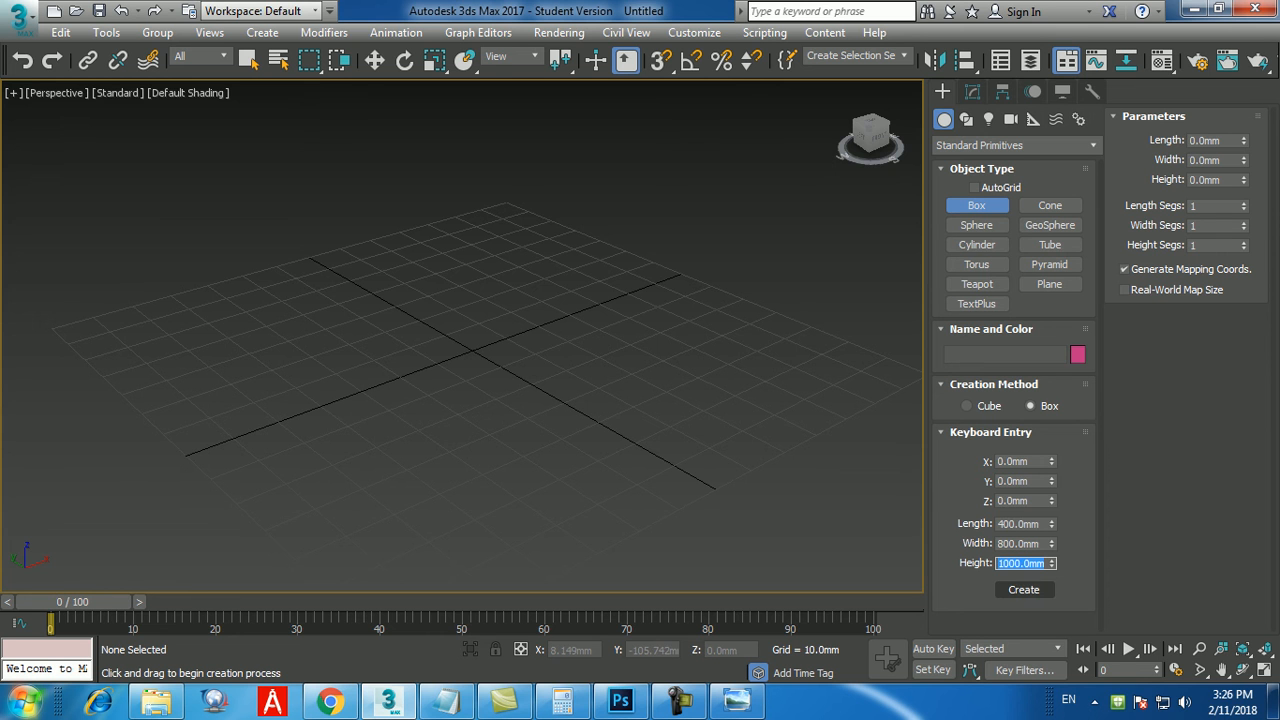
{"action": "left_click", "coordinate": [1024, 590]}
{"action": "scroll", "coordinate": [560, 465], "scroll_direction": "down", "scroll_amount": 10}
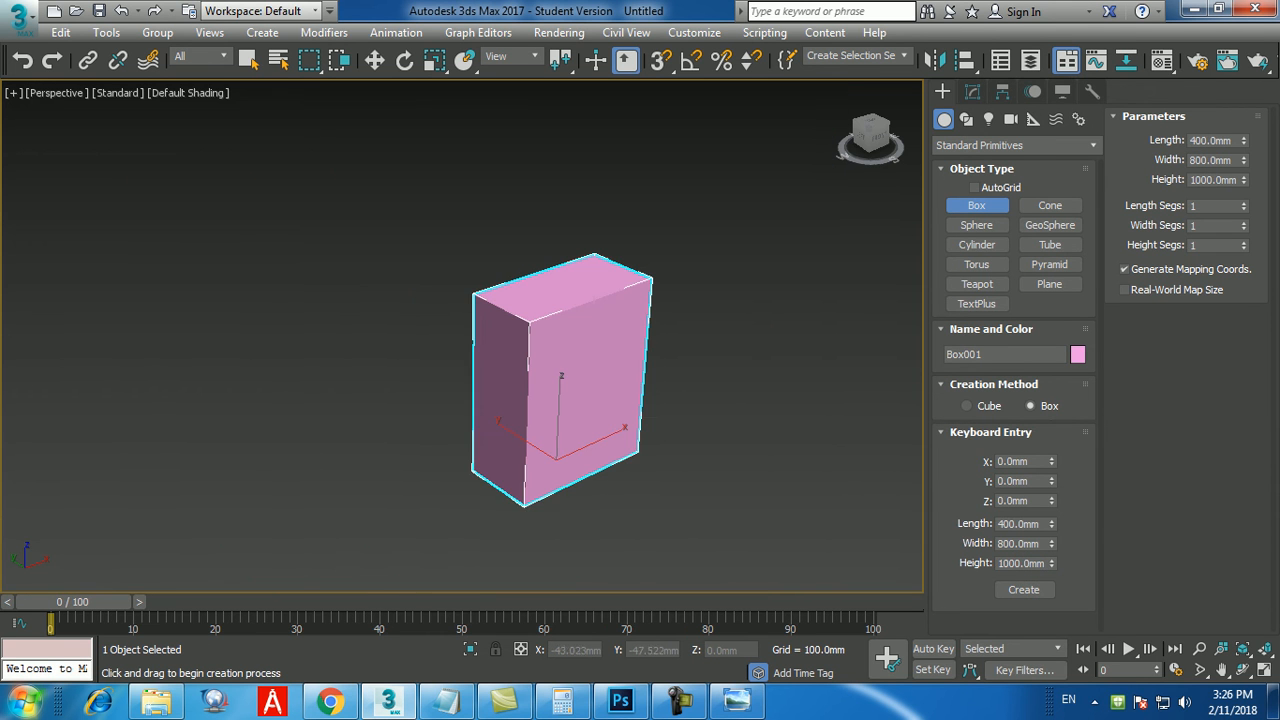
{"action": "scroll", "coordinate": [631, 478], "scroll_direction": "up", "scroll_amount": 4}
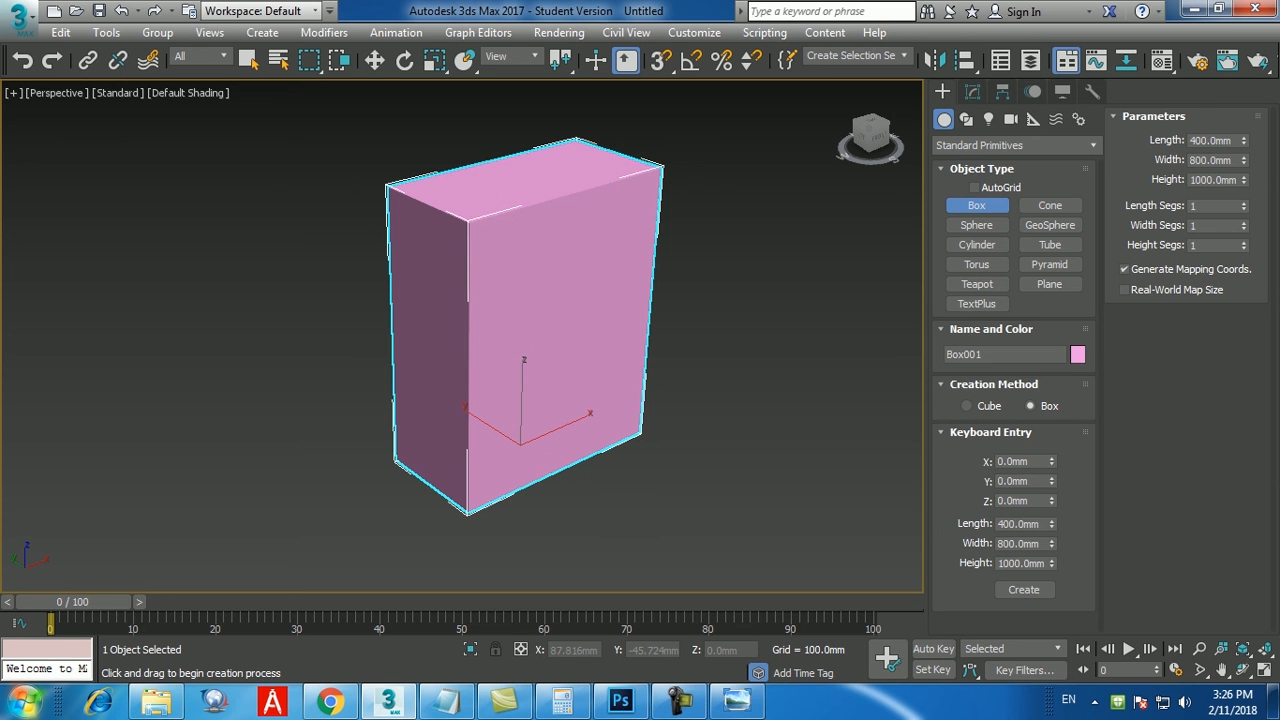
{"action": "key", "text": "Escape"}
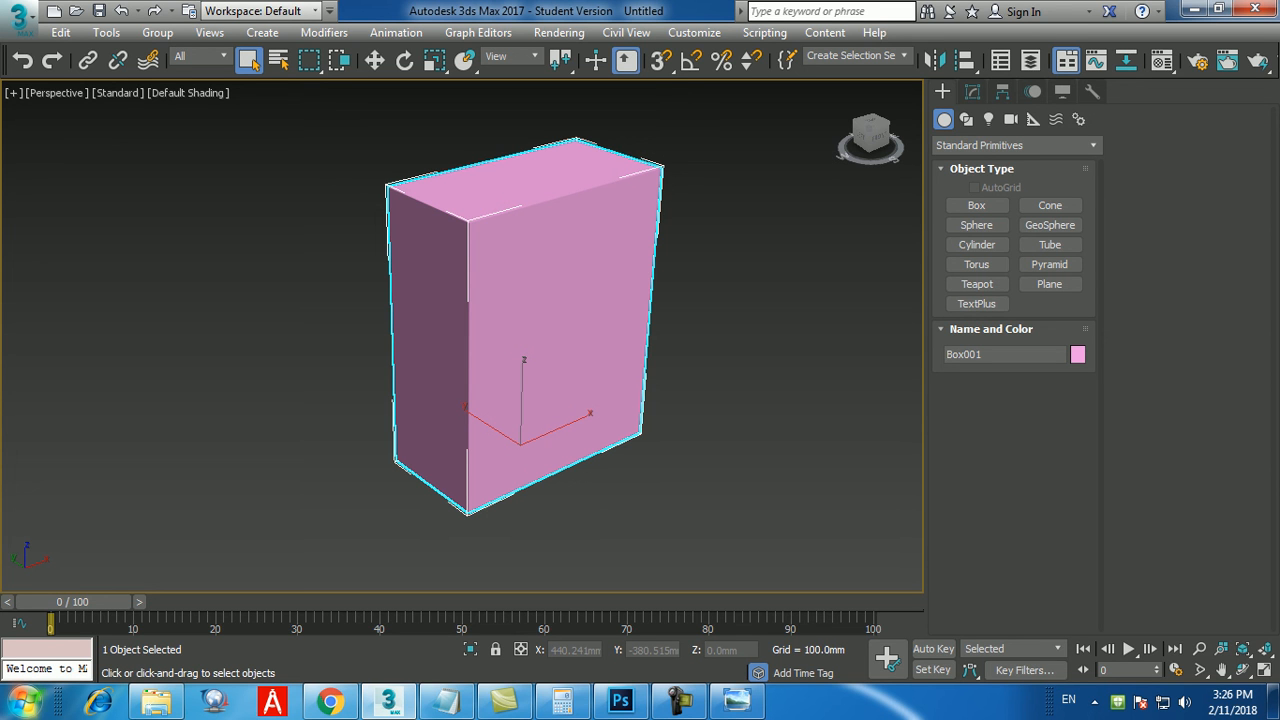
Display edged faces and set the box's length, width and height segments to 10 each.
{"action": "left_click", "coordinate": [972, 91]}
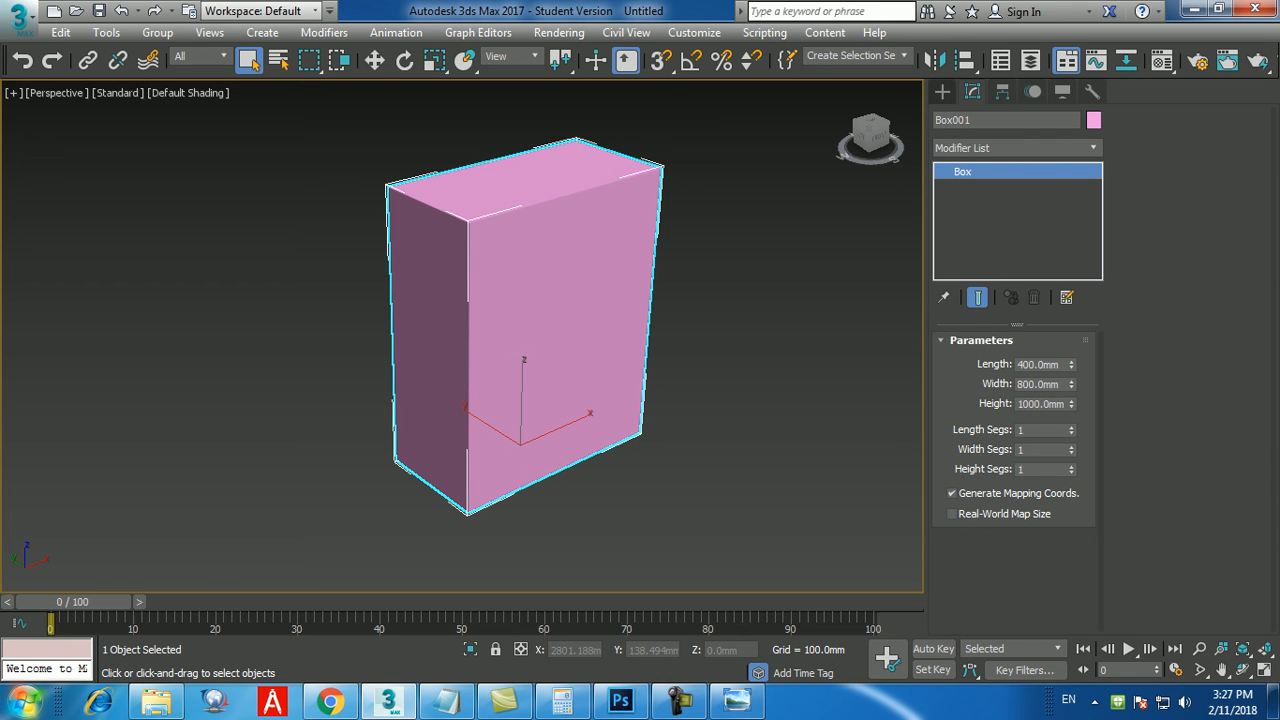
{"action": "key", "text": "F4"}
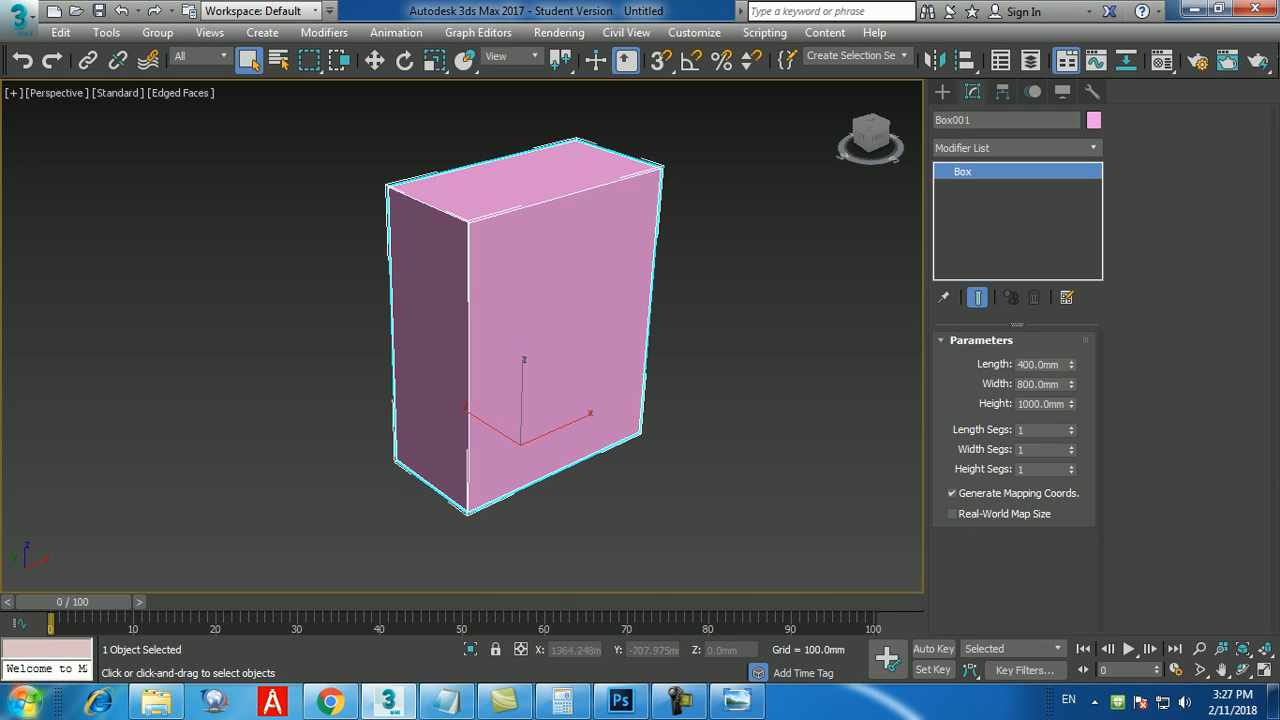
{"action": "double_click", "coordinate": [1030, 430]}
{"action": "type", "text": "10"}
{"action": "key", "text": "Tab"}
{"action": "type", "text": "10"}
{"action": "key", "text": "Tab"}
{"action": "type", "text": "10"}
{"action": "key", "text": "Return"}
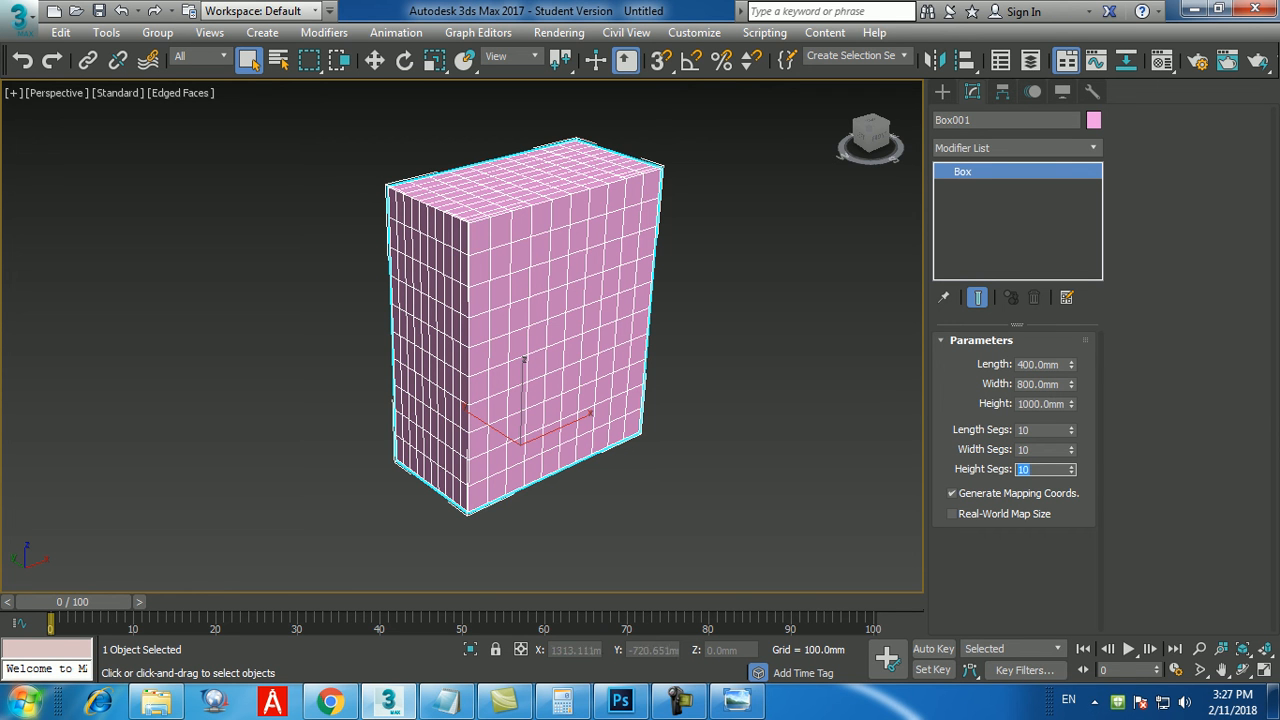
Add an Edit Poly modifier to the segmented box.
{"action": "middle_click_drag", "start_coordinate": [680, 350], "coordinate": [780, 340], "text": "alt"}
{"action": "middle_click_drag", "start_coordinate": [608, 330], "coordinate": [488, 338], "text": "alt"}
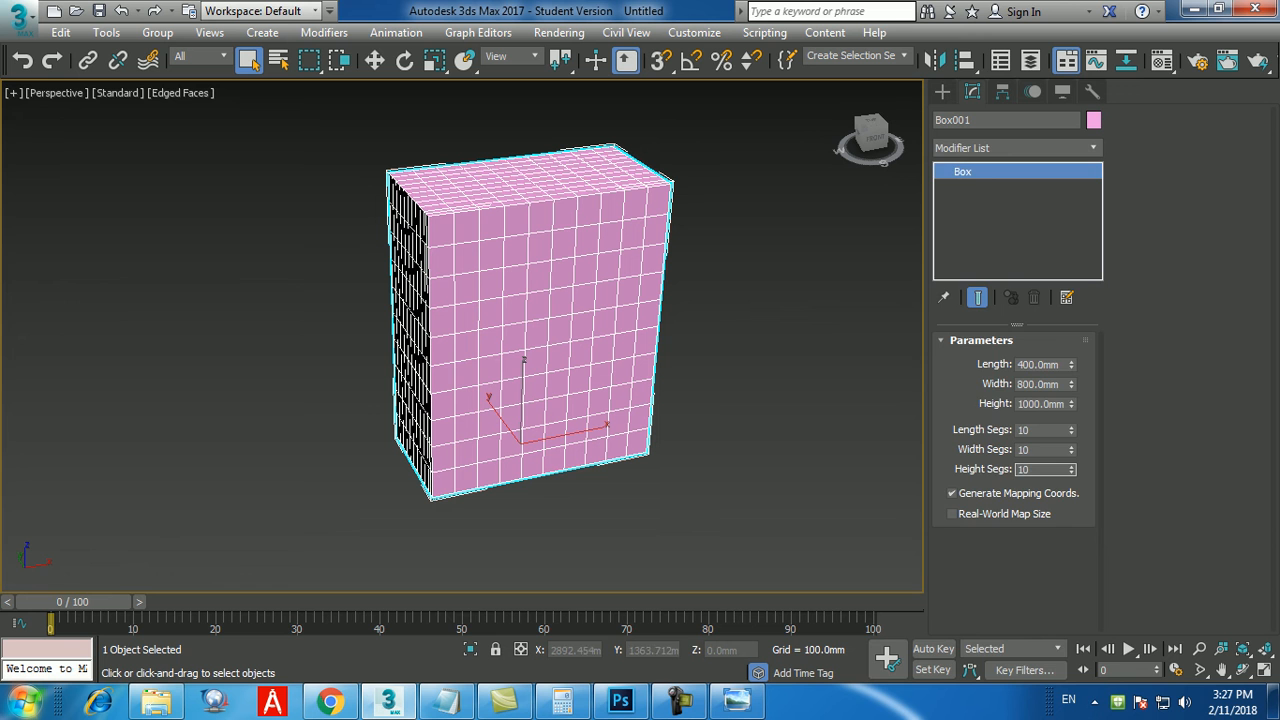
{"action": "left_click", "coordinate": [1018, 148]}
{"action": "key", "text": "e"}
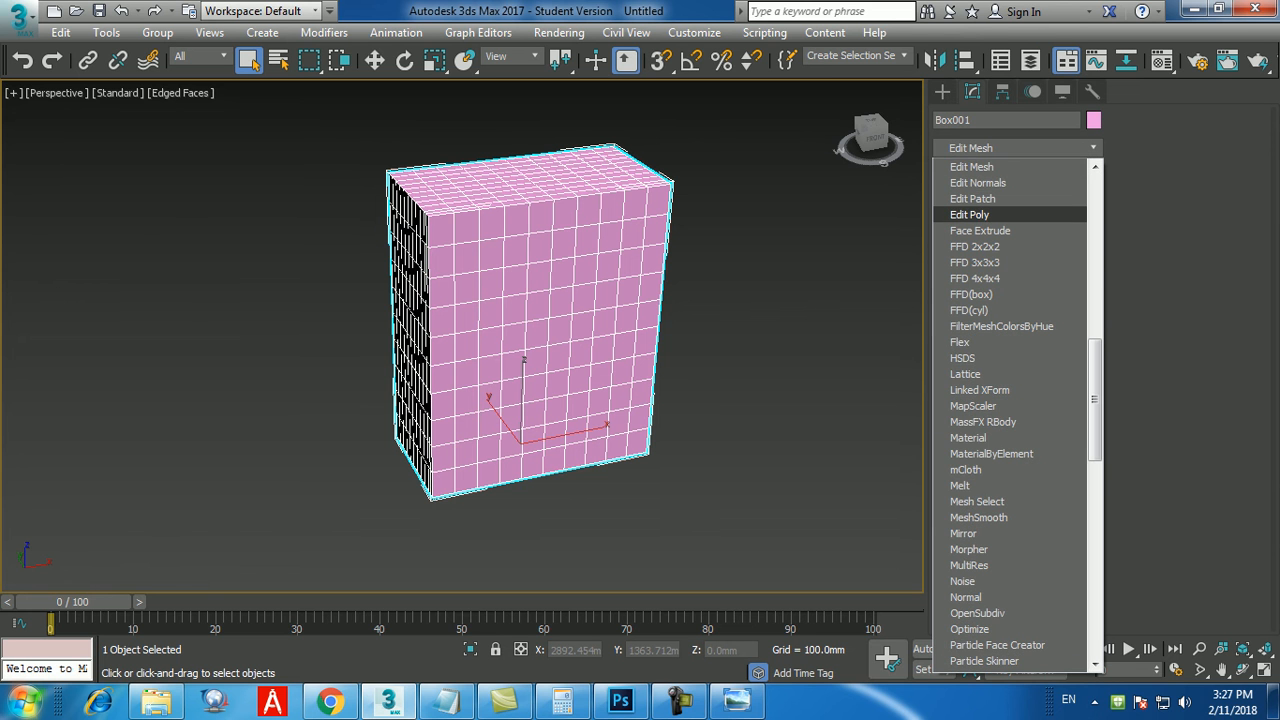
{"action": "left_click", "coordinate": [970, 215]}
{"action": "middle_click_drag", "start_coordinate": [600, 345], "coordinate": [688, 360], "text": "alt"}
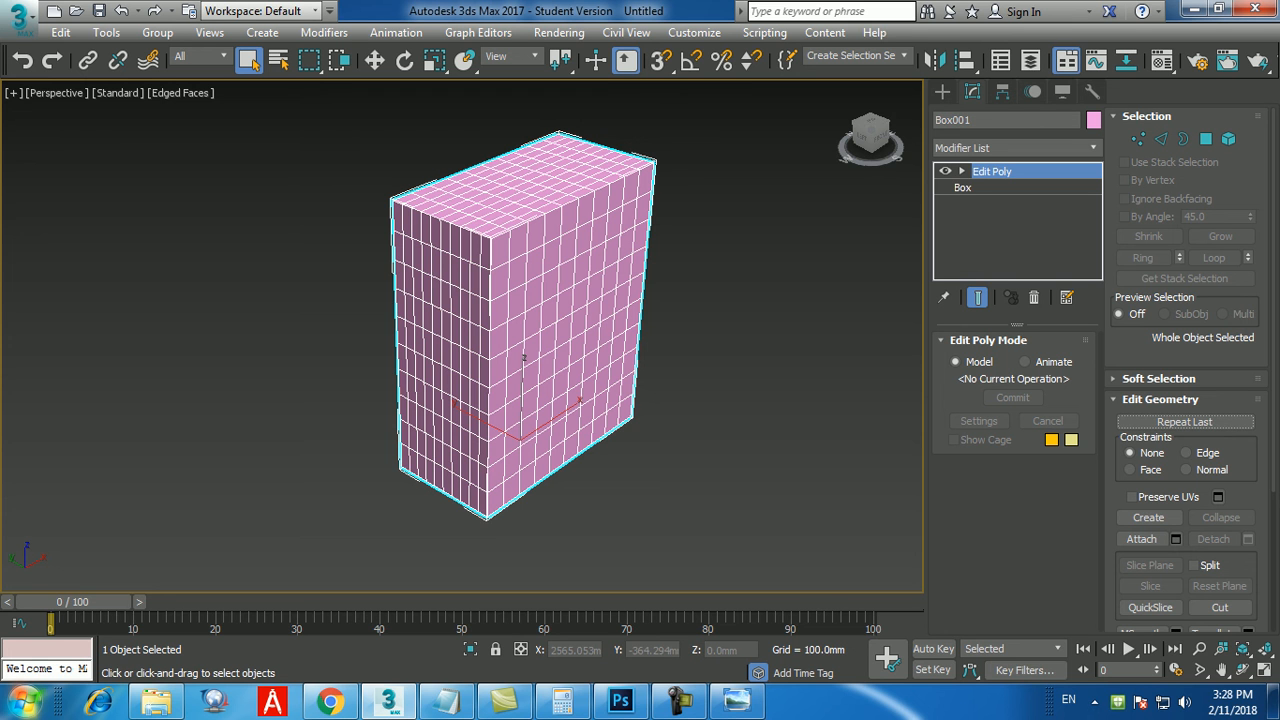
Review the base box's length, width and height segment settings, and return to the Edit Poly modifier.
{"action": "middle_click_drag", "start_coordinate": [525, 330], "coordinate": [487, 298], "text": "alt"}
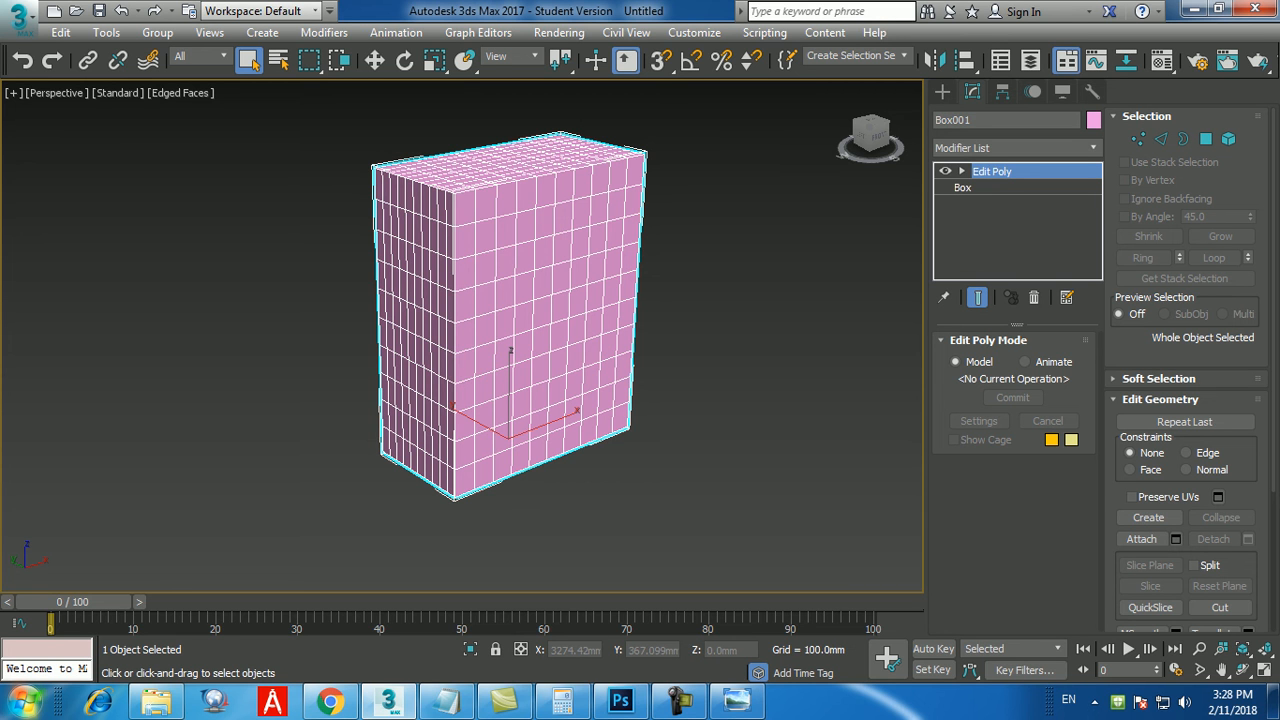
{"action": "left_click", "coordinate": [963, 188]}
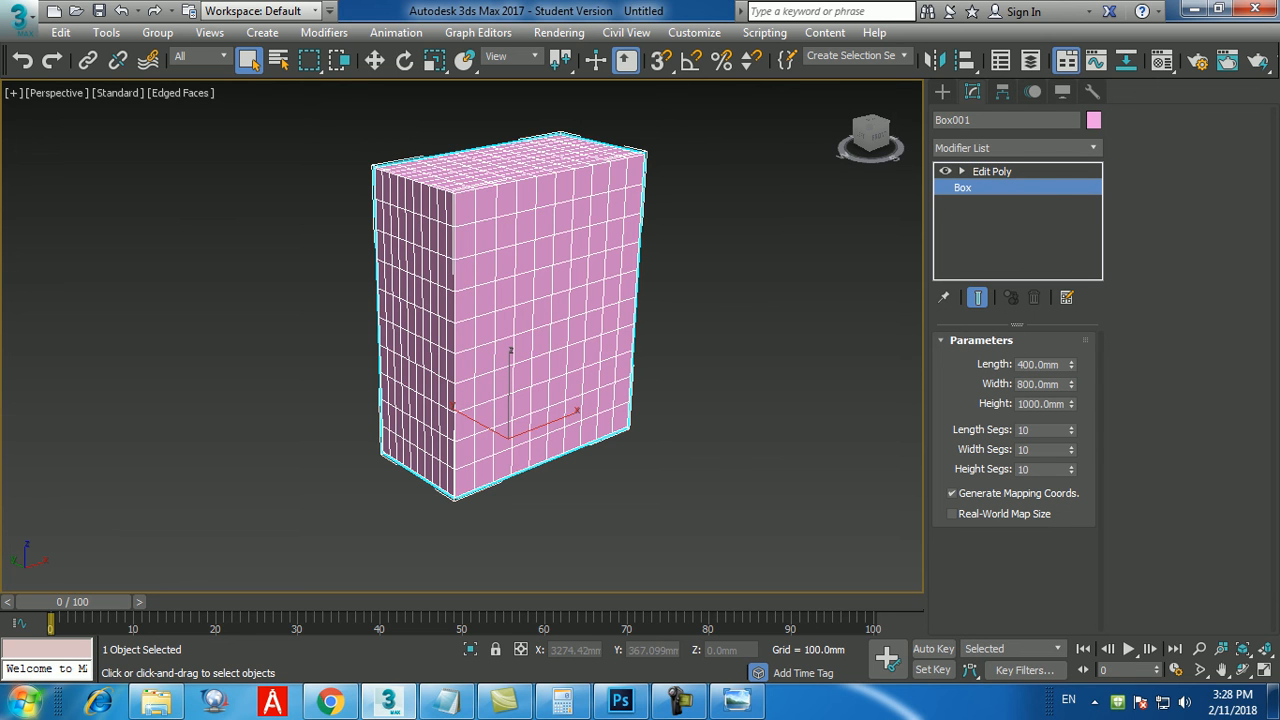
{"action": "double_click", "coordinate": [1026, 430]}
{"action": "double_click", "coordinate": [1026, 450]}
{"action": "left_click", "coordinate": [992, 171]}
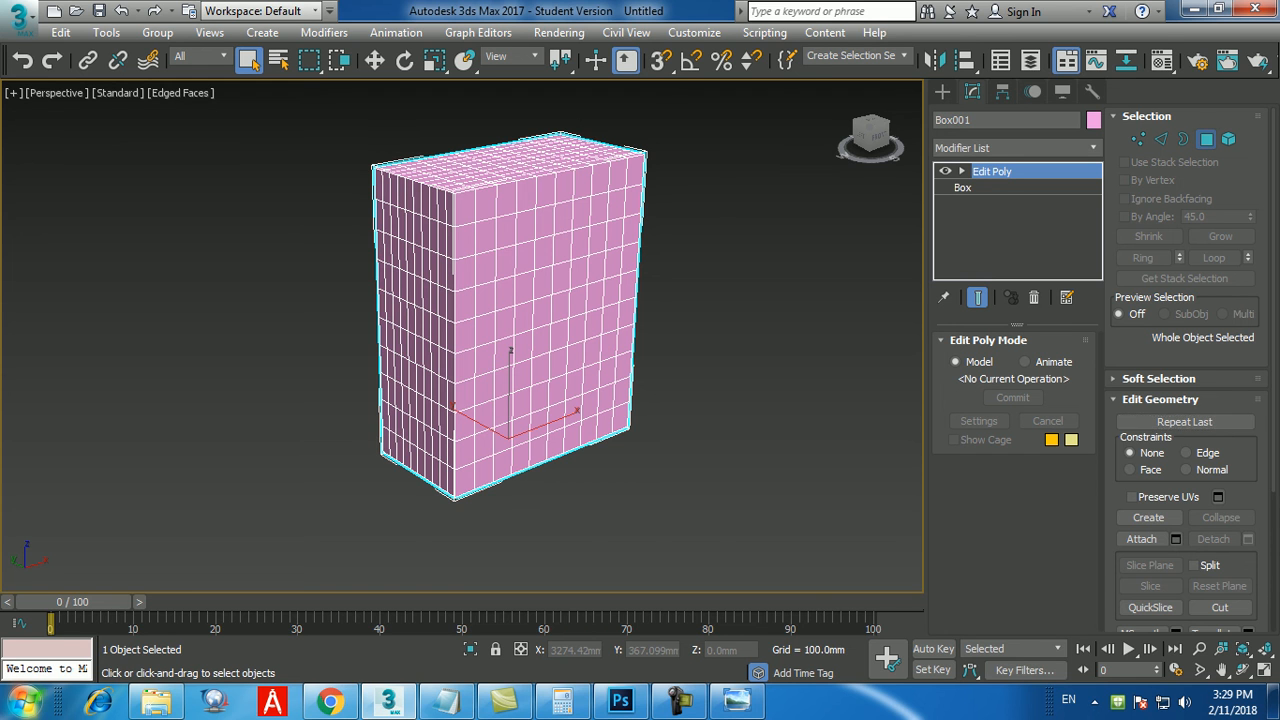
At Polygon level, select two adjacent polygons in the middle of the box's front face and grow the selection four times.
{"action": "left_click", "coordinate": [1206, 139]}
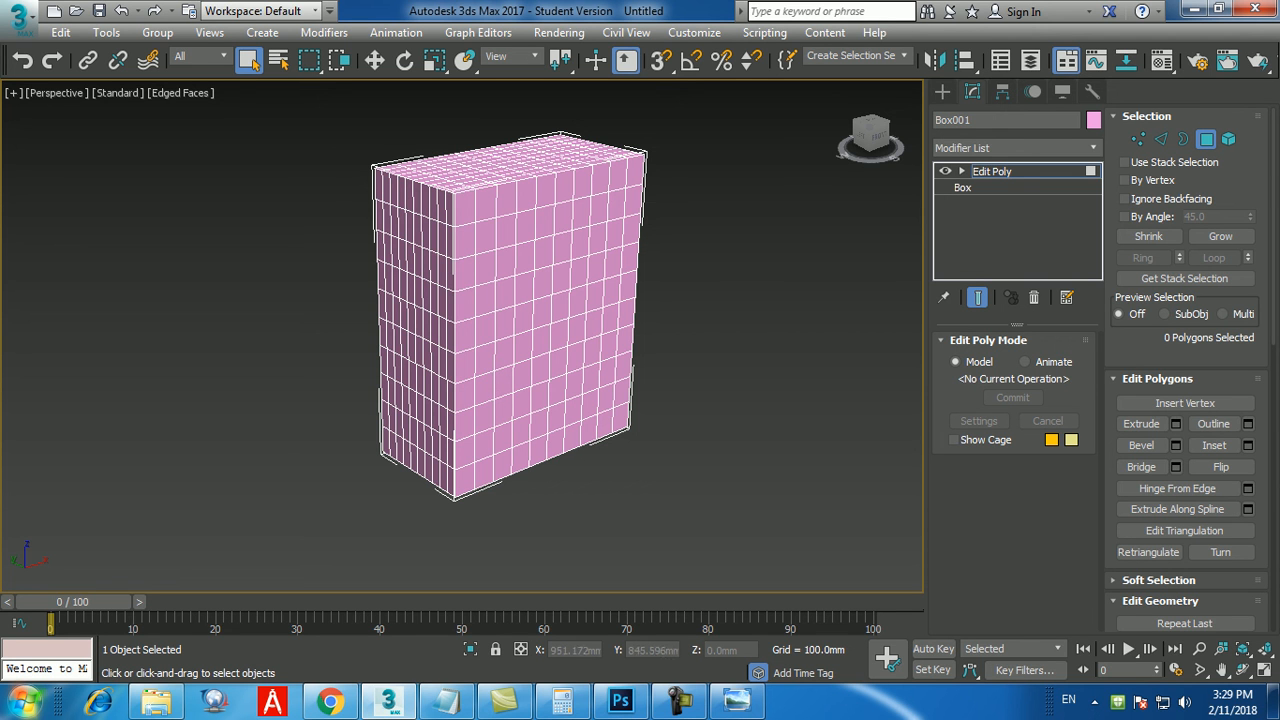
{"action": "left_click", "coordinate": [541, 311]}
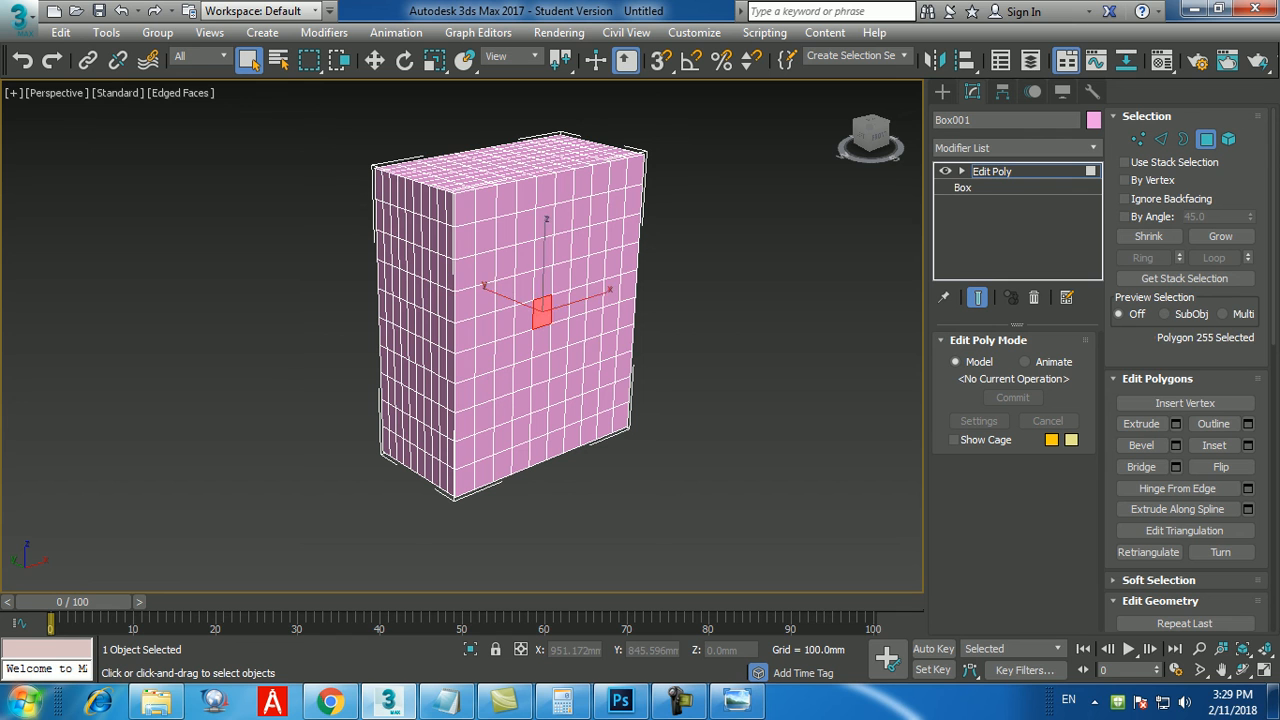
{"action": "left_click", "coordinate": [561, 306], "text": "ctrl"}
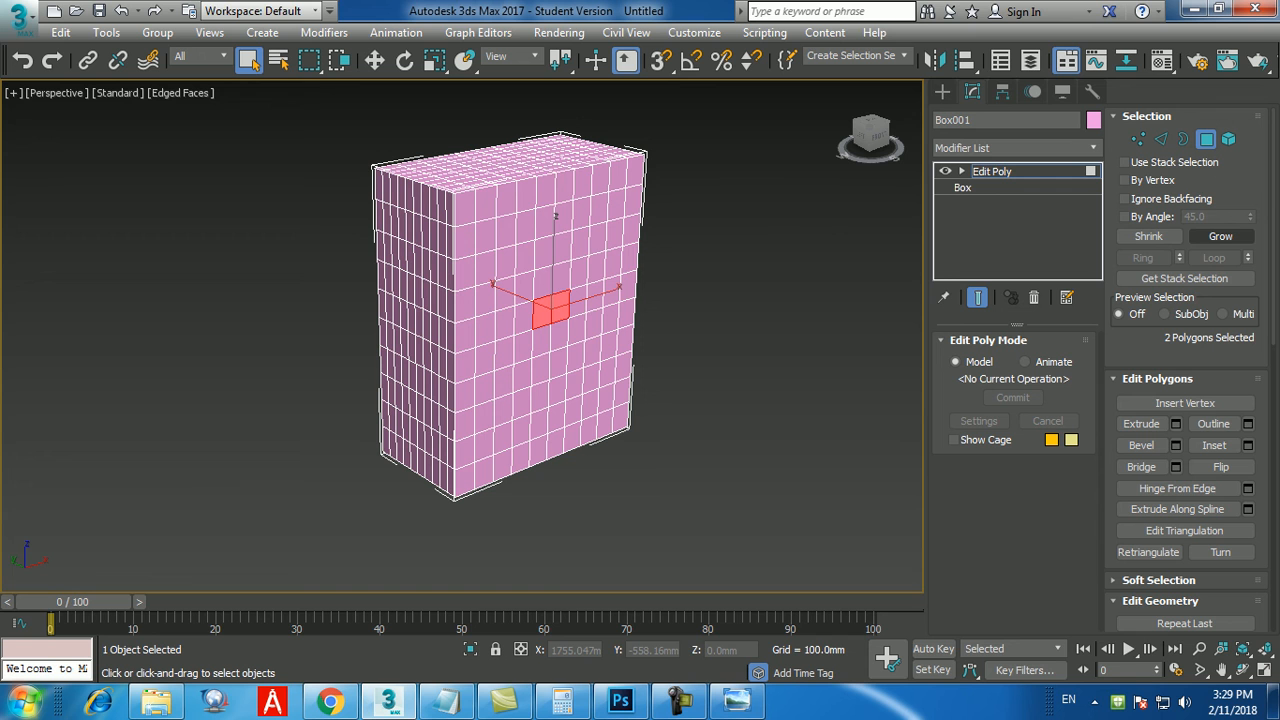
{"action": "left_click", "coordinate": [1220, 236]}
{"action": "left_click", "coordinate": [1220, 236]}
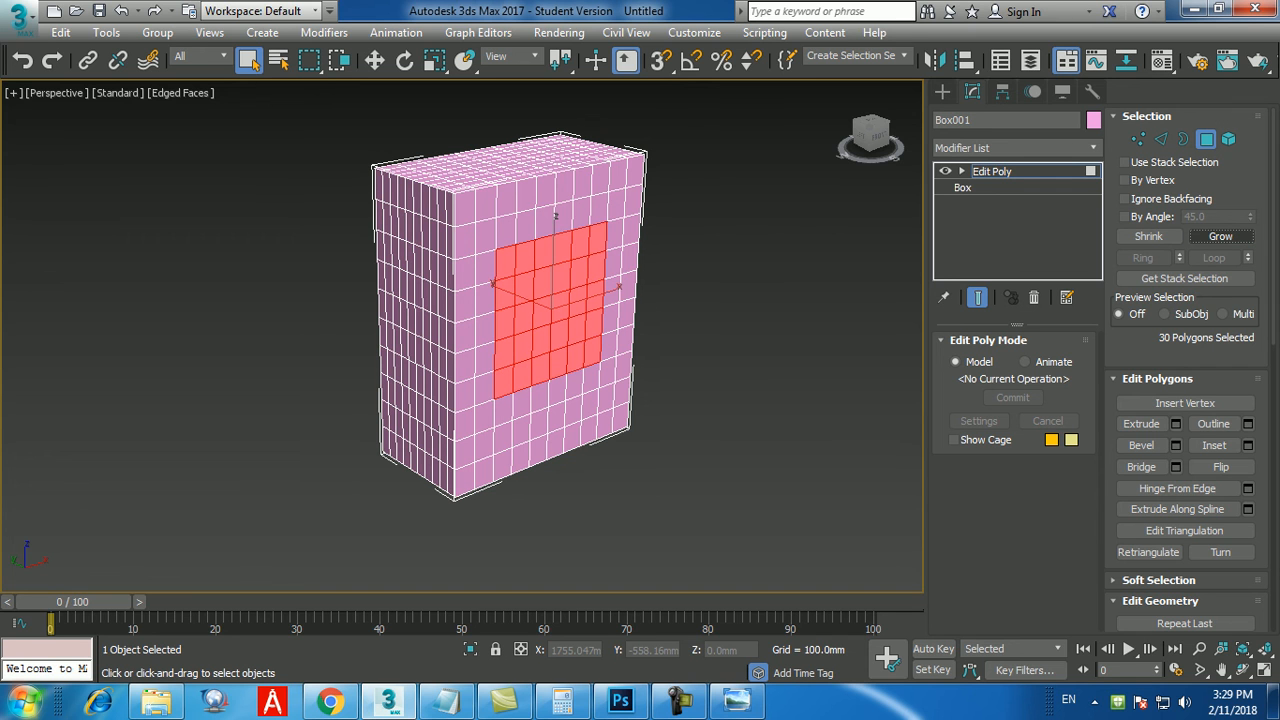
{"action": "left_click", "coordinate": [1220, 236]}
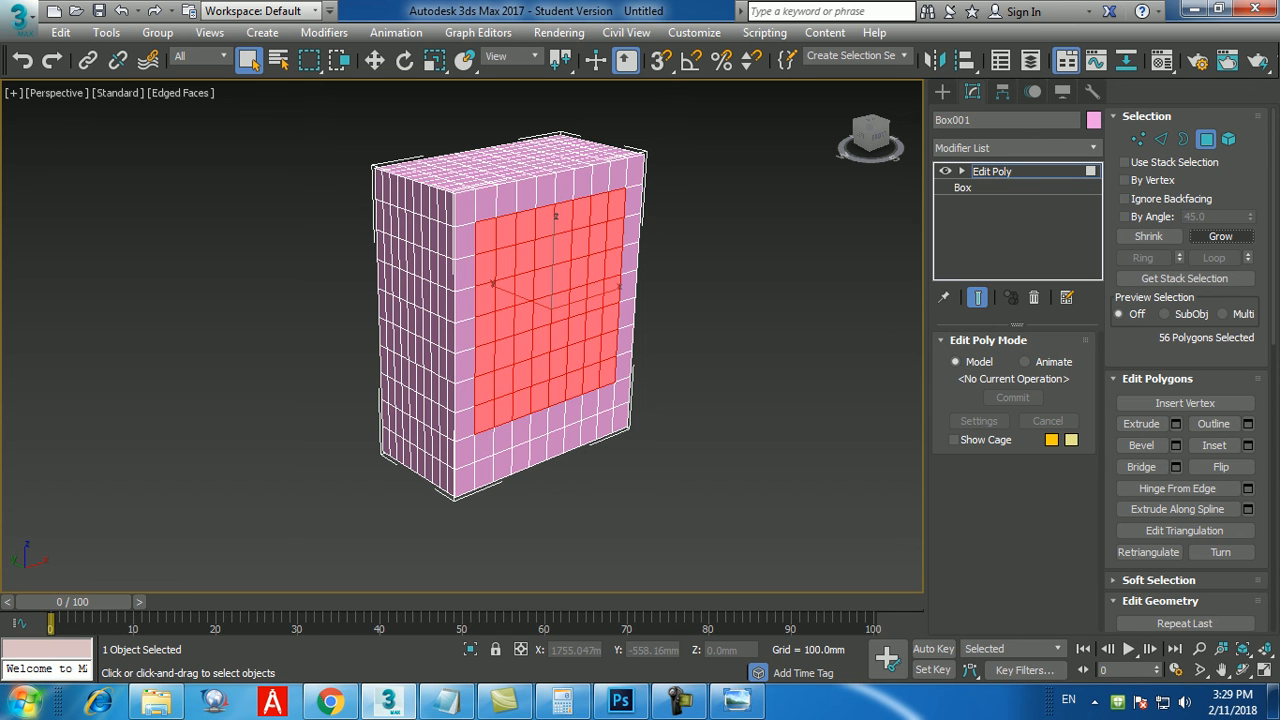
{"action": "left_click", "coordinate": [1220, 236]}
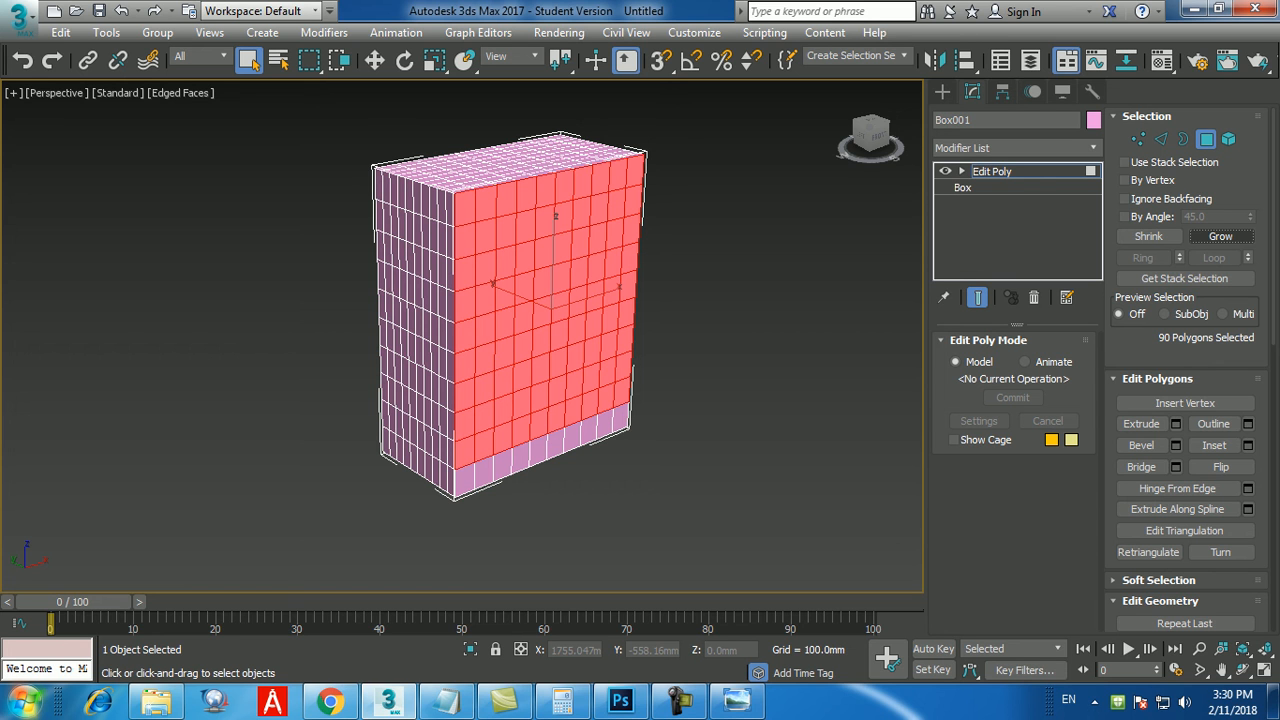
Clear the selection, select the four central front-face polygons and grow the selection until it covers the entire front face.
{"action": "left_click", "coordinate": [735, 310]}
{"action": "left_click", "coordinate": [542, 313]}
{"action": "left_click", "coordinate": [560, 306], "text": "ctrl"}
{"action": "left_click", "coordinate": [541, 341], "text": "ctrl"}
{"action": "left_click", "coordinate": [559, 335], "text": "ctrl"}
{"action": "left_click", "coordinate": [1220, 236]}
{"action": "left_click", "coordinate": [1220, 236]}
{"action": "left_click", "coordinate": [1220, 236]}
{"action": "left_click", "coordinate": [1220, 236]}
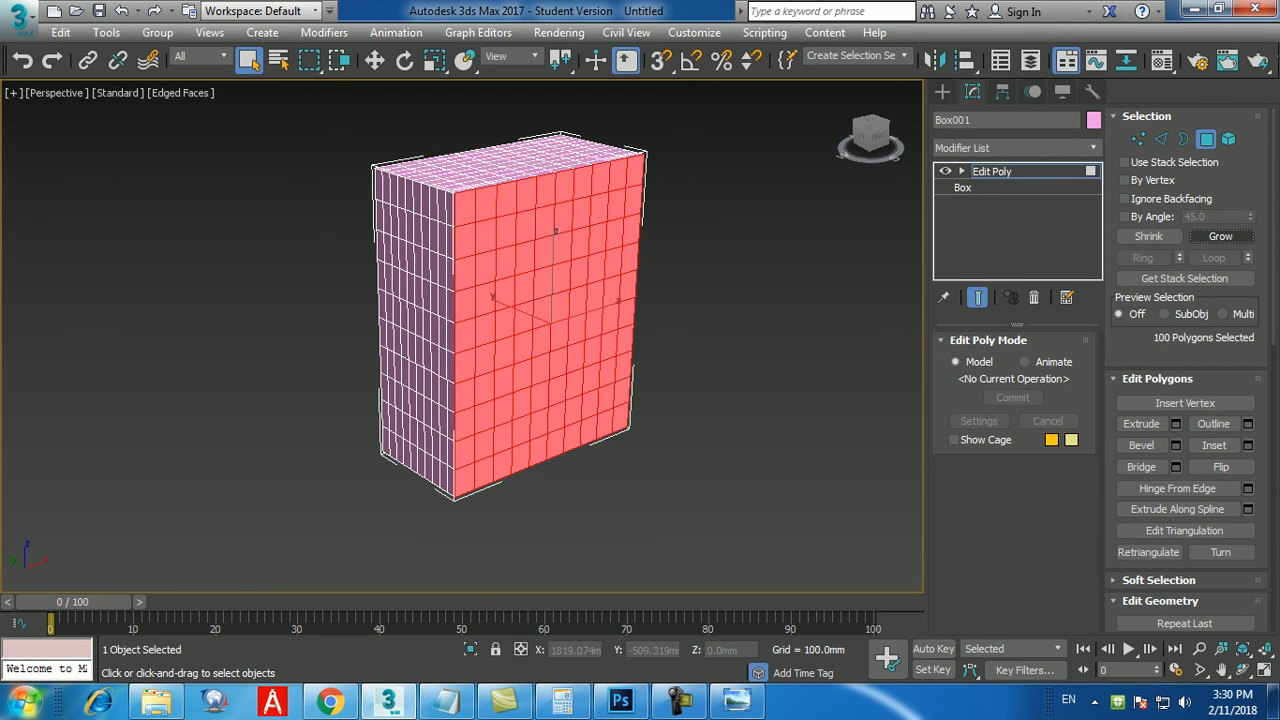
Shrink the front-face selection twice, grow it once, and clear it.
{"action": "left_click", "coordinate": [1148, 236]}
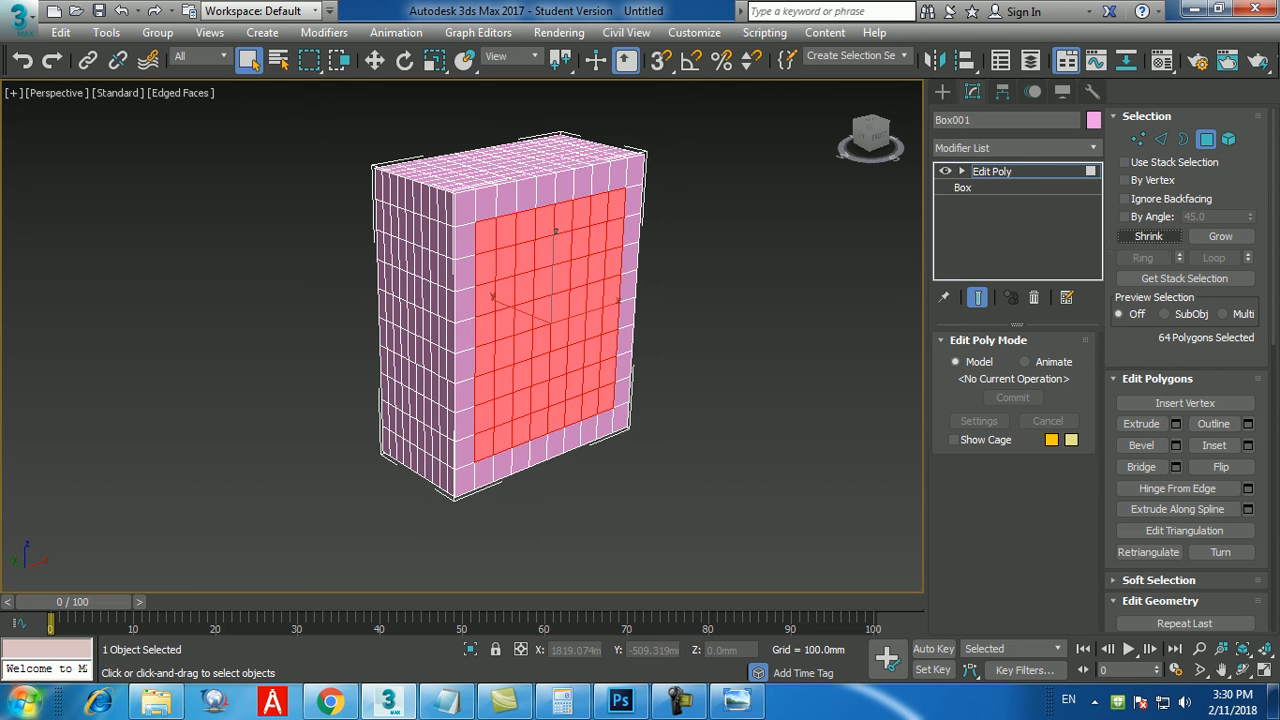
{"action": "left_click", "coordinate": [1148, 236]}
{"action": "left_click", "coordinate": [1220, 236]}
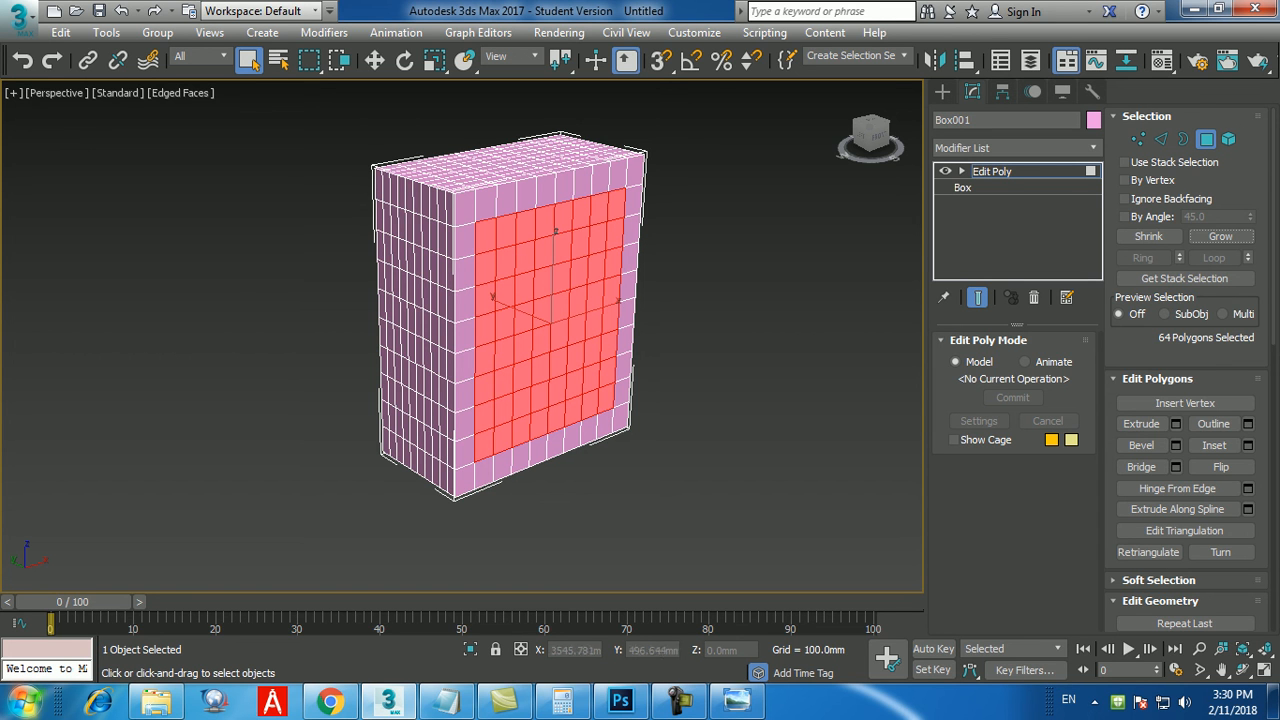
{"action": "left_click", "coordinate": [742, 340]}
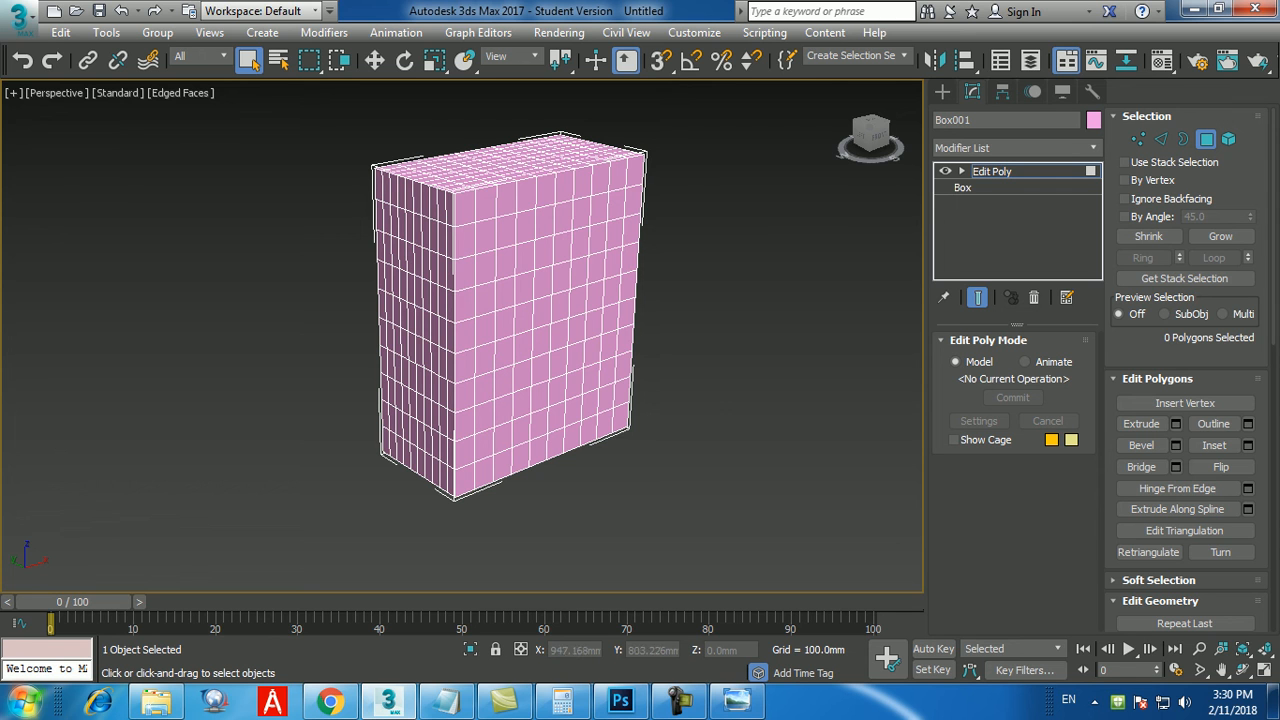
Select several individual front-face polygons, clear them, select a single central polygon and leave Polygon level.
{"action": "left_click", "coordinate": [542, 312]}
{"action": "left_click", "coordinate": [560, 307], "text": "ctrl"}
{"action": "left_click", "coordinate": [578, 302], "text": "ctrl"}
{"action": "left_click", "coordinate": [595, 297], "text": "ctrl"}
{"action": "left_click", "coordinate": [594, 325], "text": "ctrl"}
{"action": "left_click", "coordinate": [705, 272]}
{"action": "left_click", "coordinate": [540, 300]}
{"action": "scroll", "coordinate": [545, 292], "scroll_direction": "up", "scroll_amount": 5}
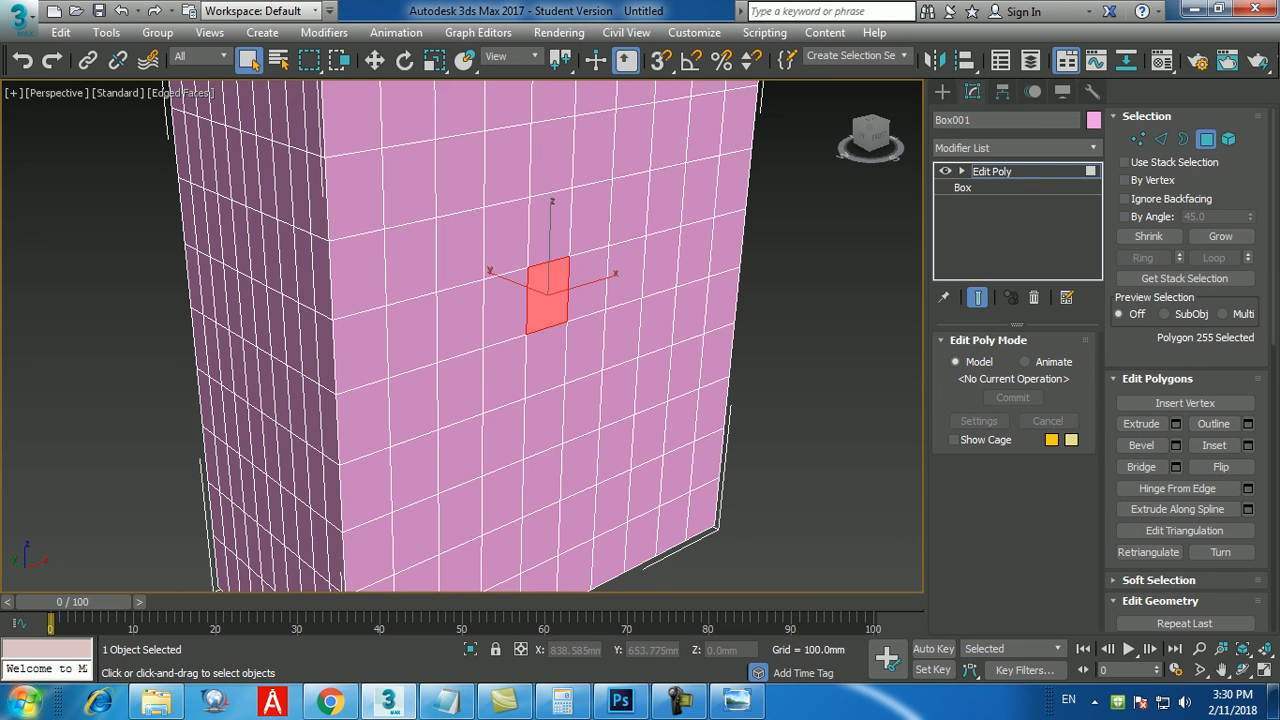
{"action": "scroll", "coordinate": [560, 300], "scroll_direction": "up", "scroll_amount": 4}
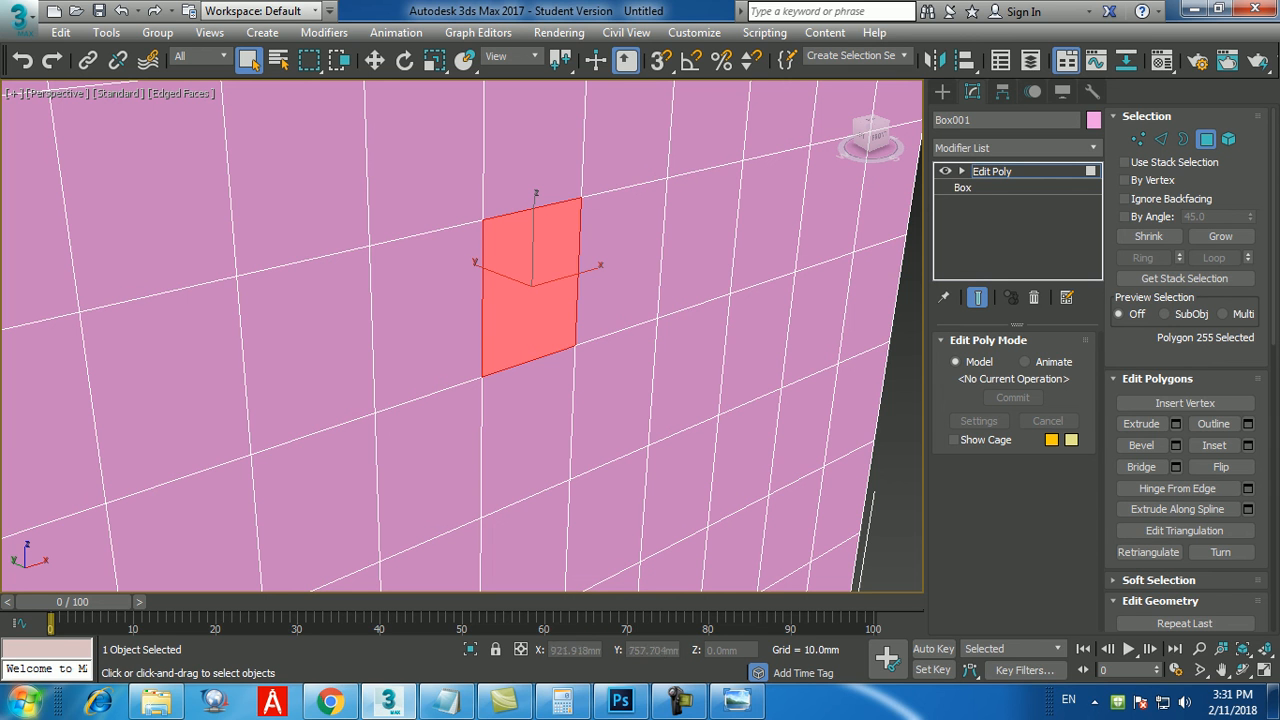
{"action": "key", "text": "4"}
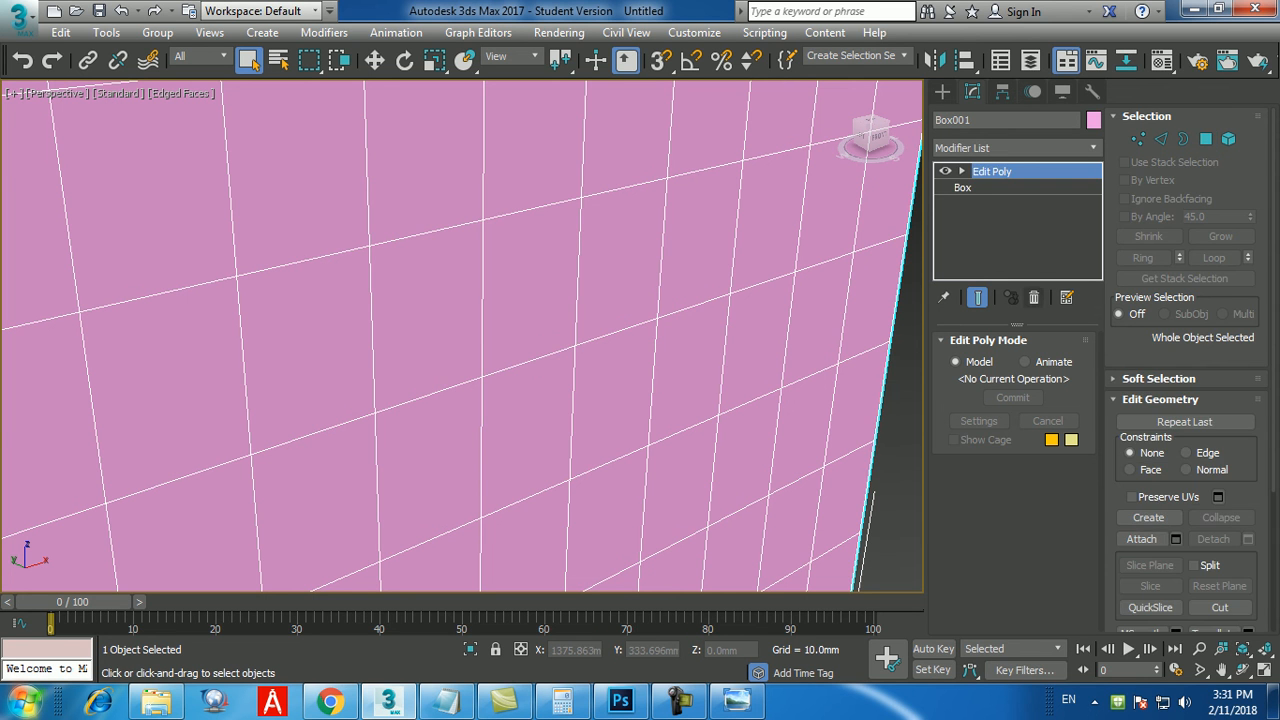
Remove the Edit Poly modifier and add an Edit Mesh modifier to the box.
{"action": "left_click", "coordinate": [1034, 297]}
{"action": "left_click", "coordinate": [1034, 148]}
{"action": "key", "text": "e"}
{"action": "key", "text": "Down"}
{"action": "key", "text": "Up"}
{"action": "key", "text": "Return"}
Select individual triangular faces on the front of the box at Edit Mesh Face level.
{"action": "scroll", "coordinate": [462, 336], "scroll_direction": "down", "scroll_amount": 4}
{"action": "left_click", "coordinate": [1011, 368]}
{"action": "left_click", "coordinate": [590, 277]}
{"action": "left_click", "coordinate": [578, 260]}
{"action": "left_click", "coordinate": [614, 250]}
{"action": "left_click", "coordinate": [627, 267]}
{"action": "left_click", "coordinate": [577, 322]}
{"action": "left_click", "coordinate": [588, 339]}
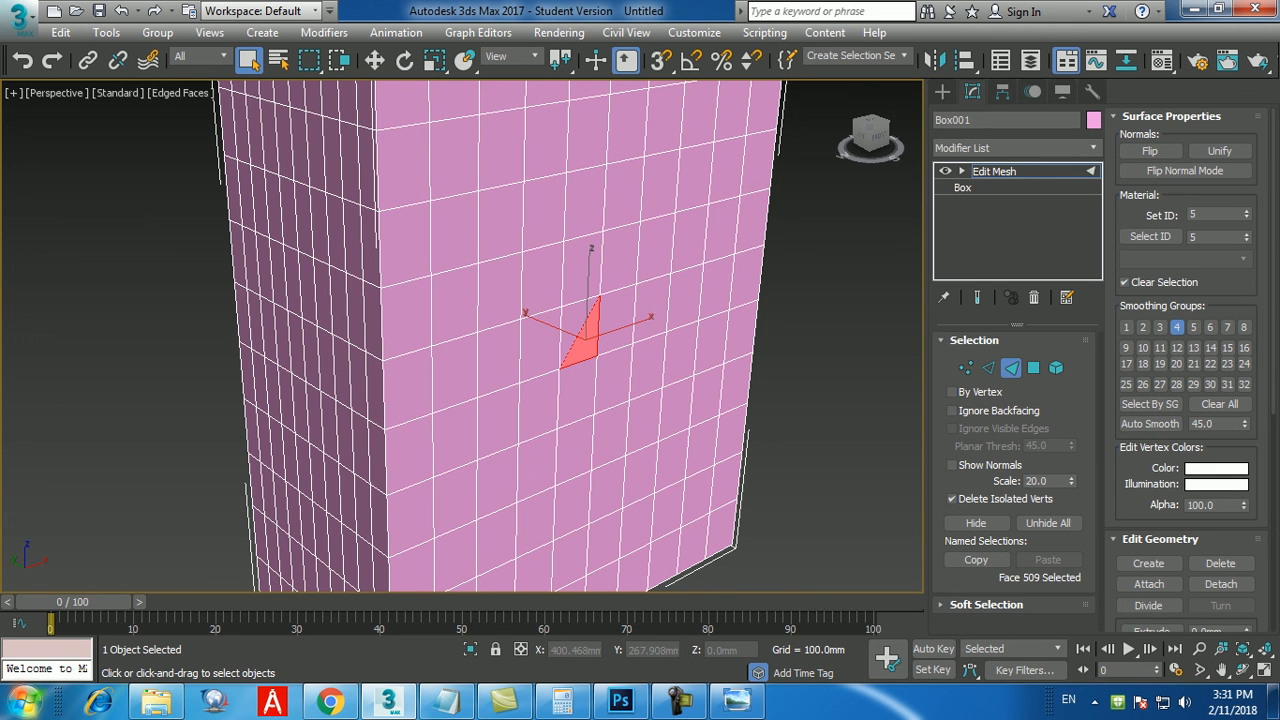
Replace the Edit Mesh modifier with Edit Poly and enter Polygon level.
{"action": "left_click", "coordinate": [1034, 297]}
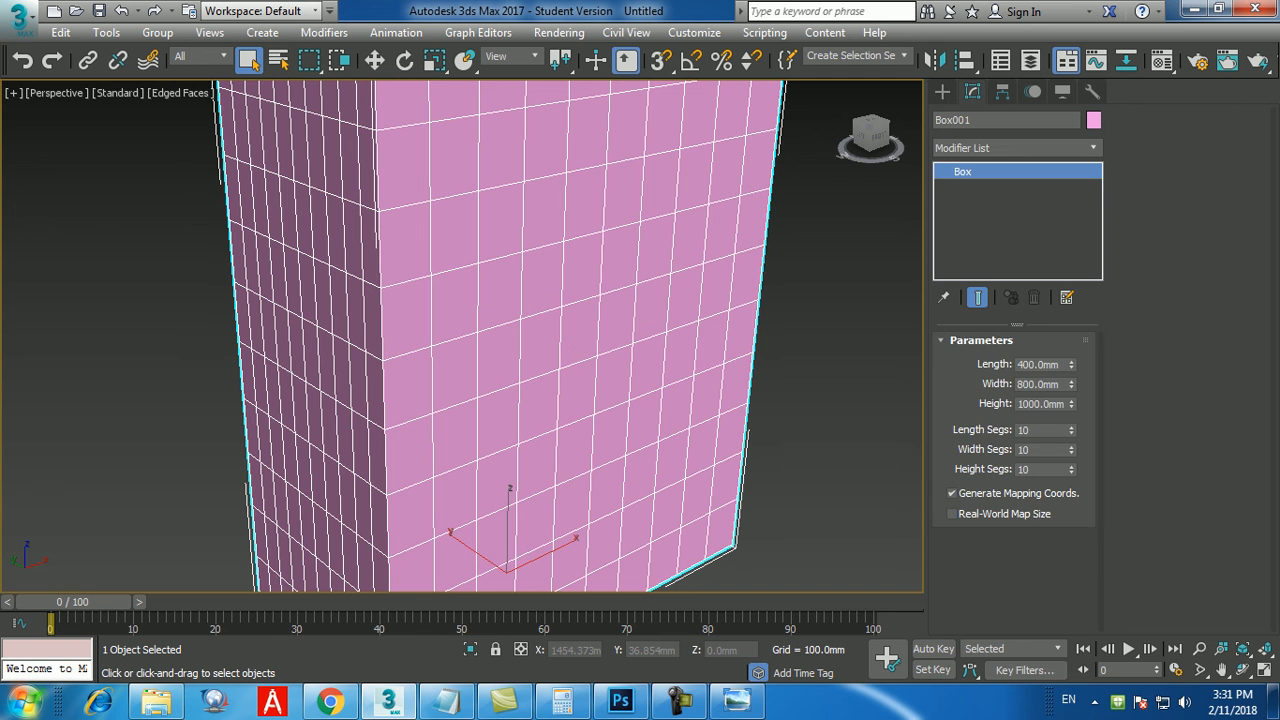
{"action": "left_click", "coordinate": [1018, 148]}
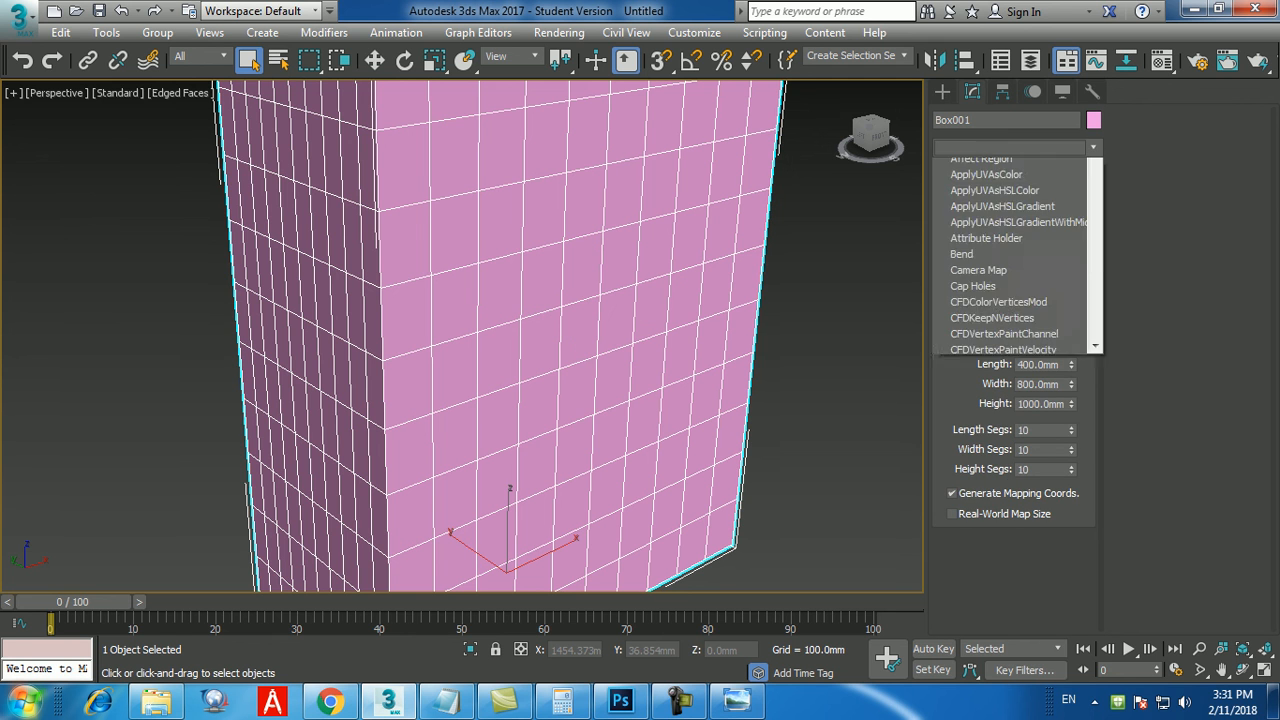
{"action": "key", "text": "e"}
{"action": "key", "text": "e"}
{"action": "key", "text": "e"}
{"action": "key", "text": "e"}
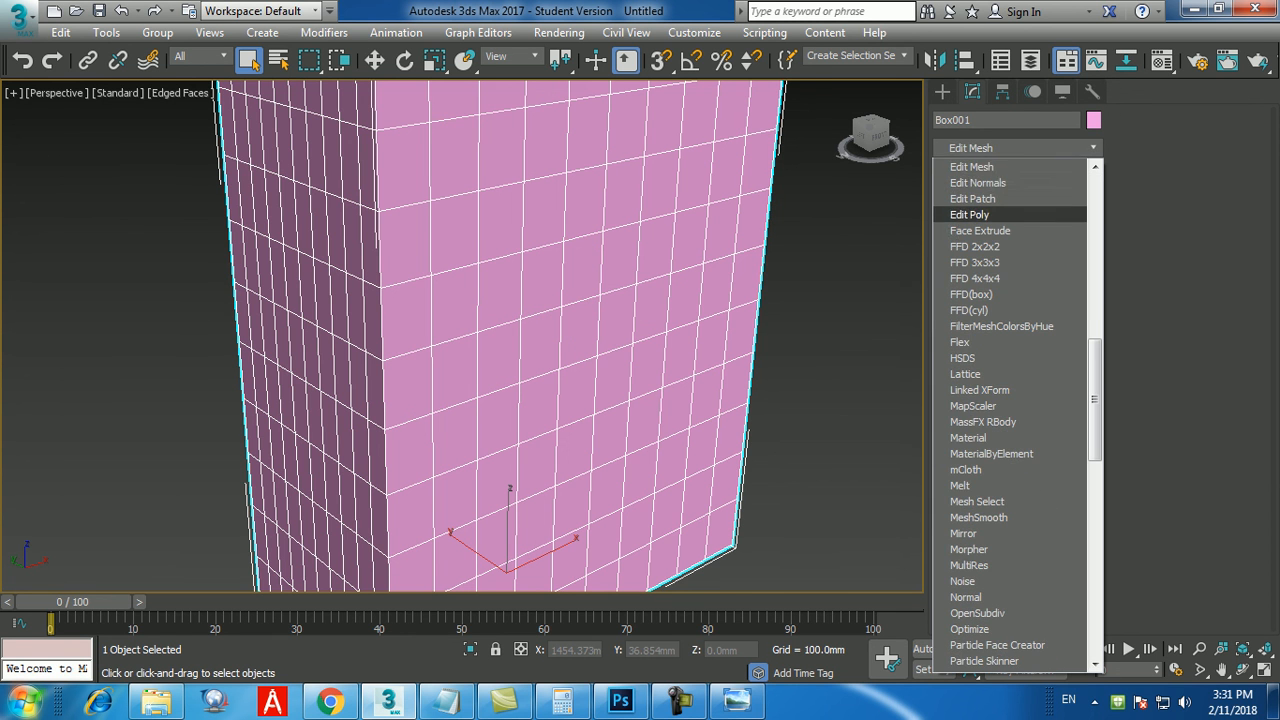
{"action": "key", "text": "Return"}
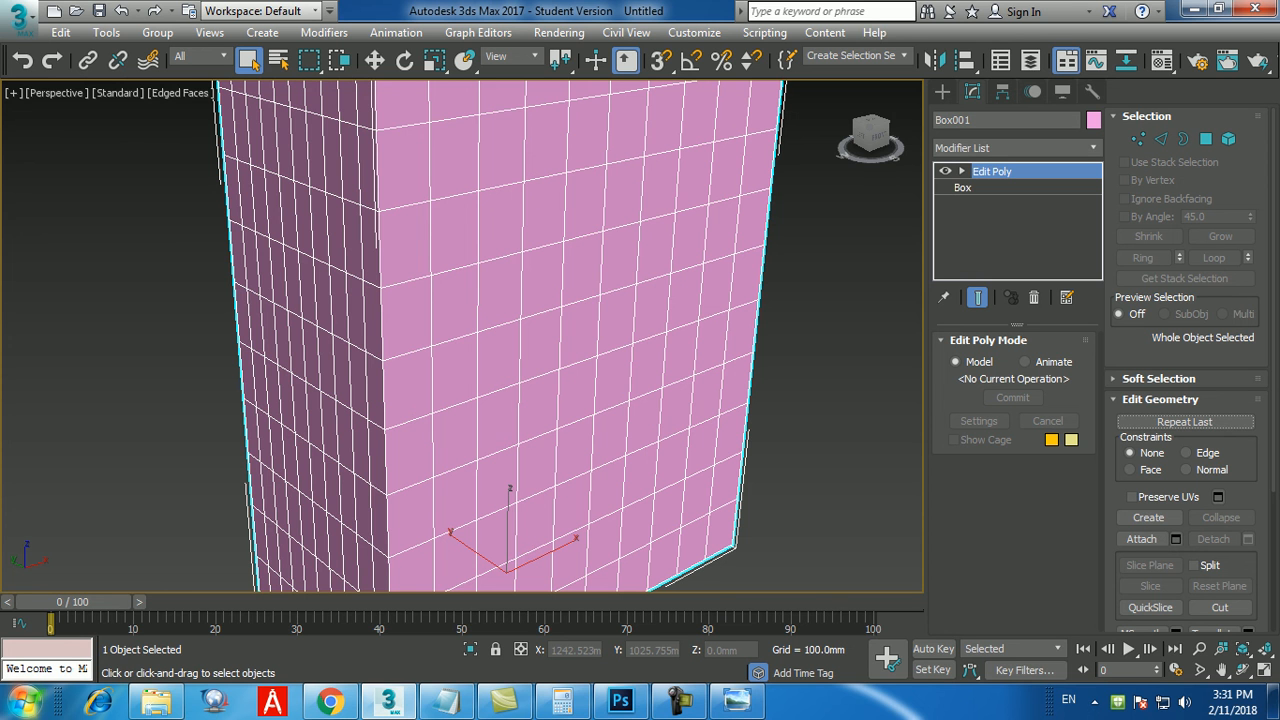
{"action": "scroll", "coordinate": [570, 340], "scroll_direction": "up", "scroll_amount": 5}
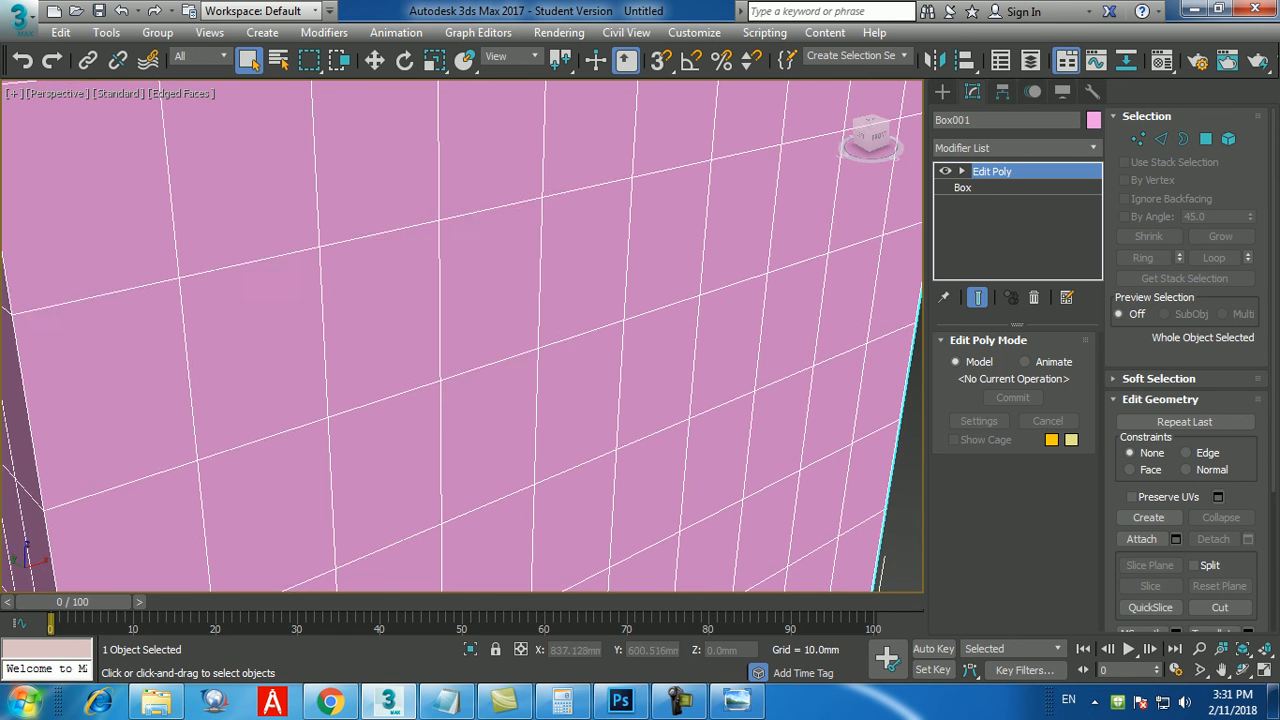
{"action": "scroll", "coordinate": [461, 336], "scroll_direction": "down", "scroll_amount": 10}
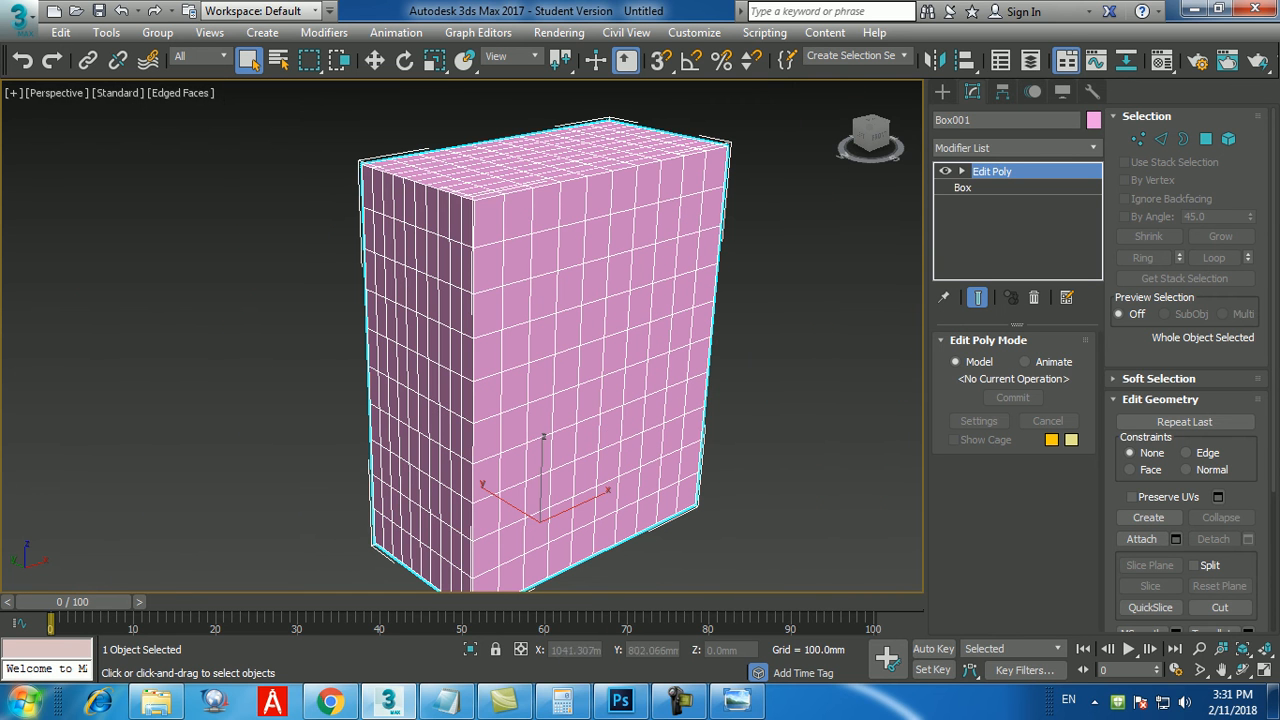
{"action": "middle_click_drag", "start_coordinate": [461, 336], "coordinate": [456, 309]}
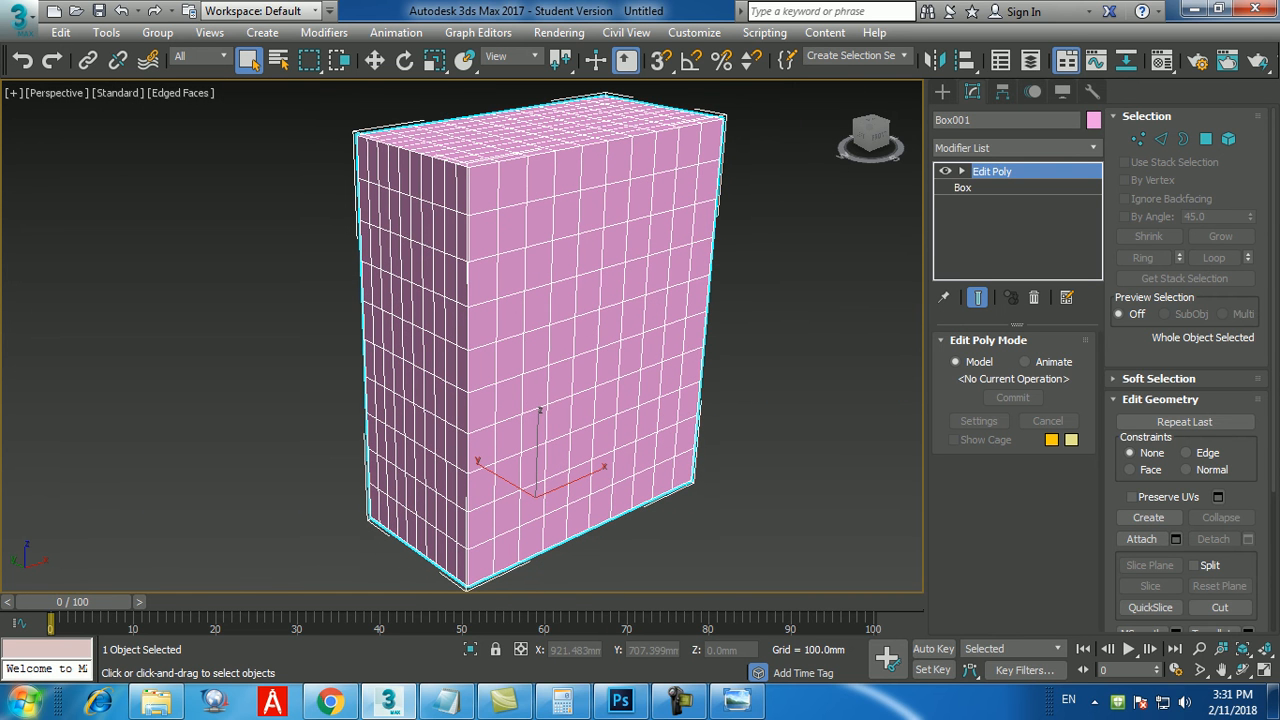
{"action": "key", "text": "4"}
Select the four central front-face polygons and grow the selection to an 8-by-8 block, trying Shrink and Grow once more.
{"action": "left_click", "coordinate": [586, 332]}
{"action": "left_click", "coordinate": [610, 322], "text": "ctrl"}
{"action": "left_click", "coordinate": [585, 371], "text": "ctrl"}
{"action": "left_click", "coordinate": [609, 362], "text": "ctrl"}
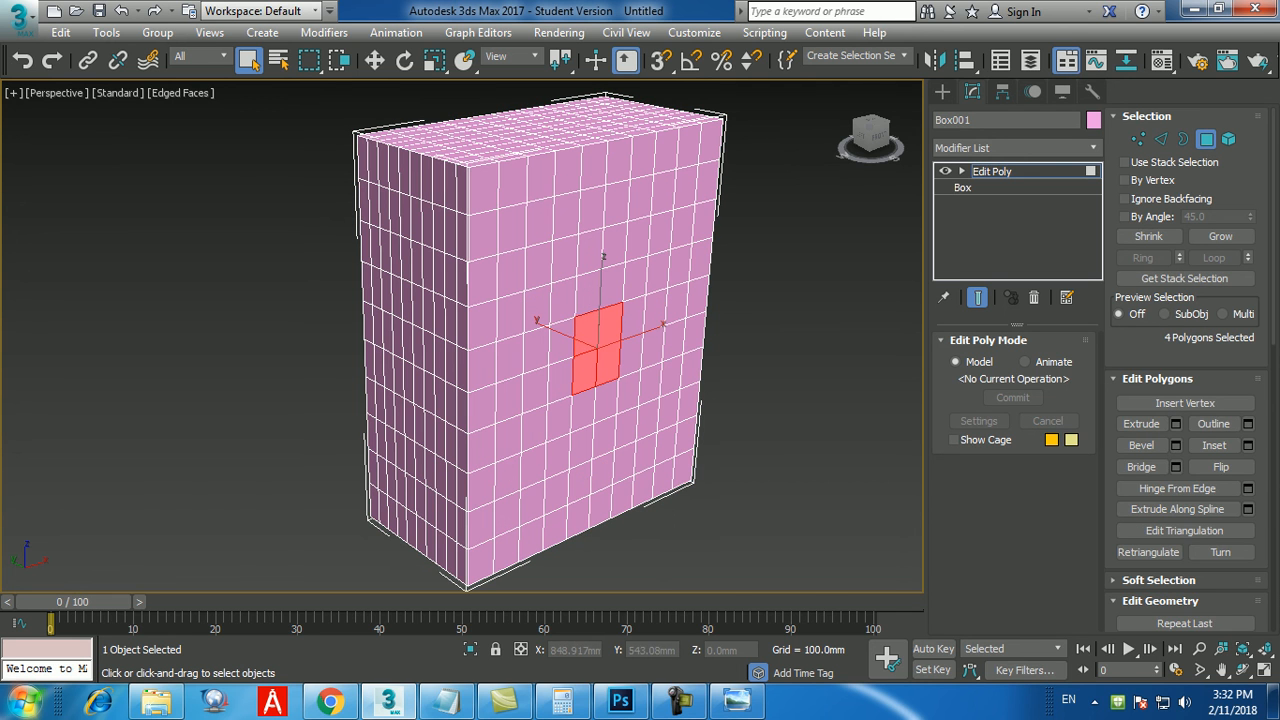
{"action": "left_click", "coordinate": [1220, 236]}
{"action": "left_click", "coordinate": [1220, 236]}
{"action": "left_click", "coordinate": [1220, 236]}
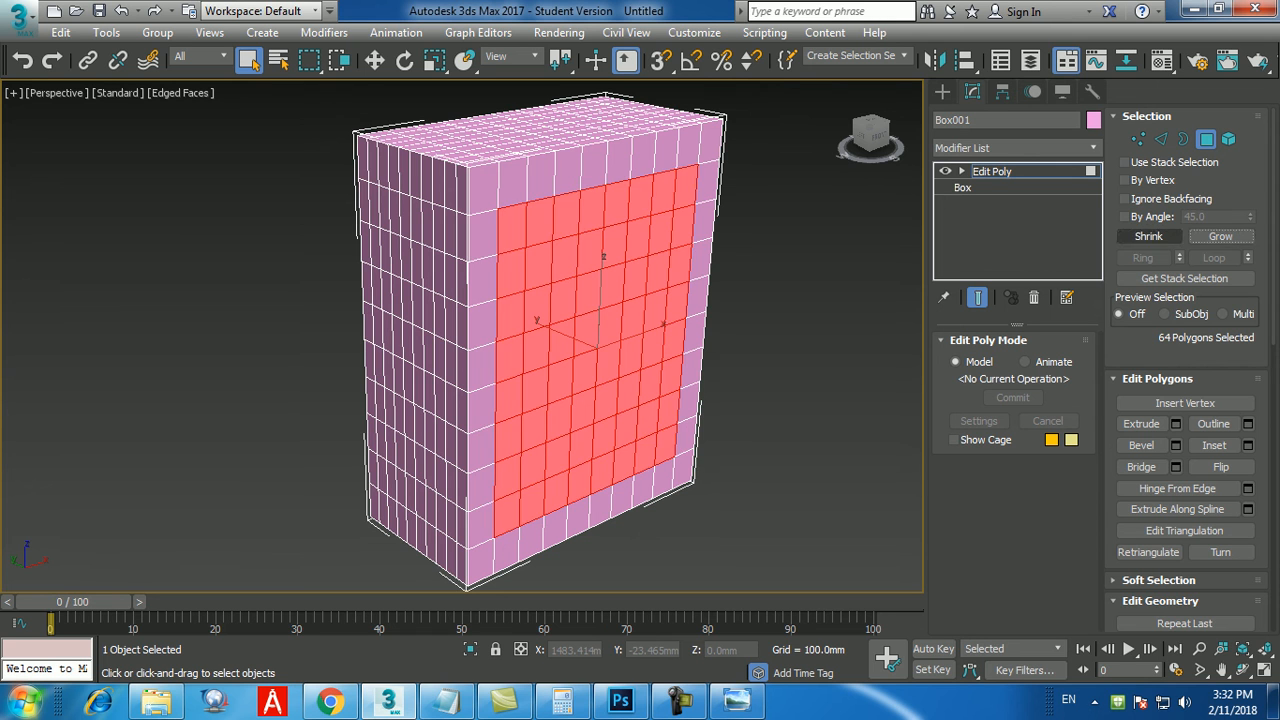
{"action": "left_click", "coordinate": [1148, 236]}
{"action": "left_click", "coordinate": [1220, 236]}
{"action": "middle_click_drag", "start_coordinate": [600, 400], "coordinate": [591, 373]}
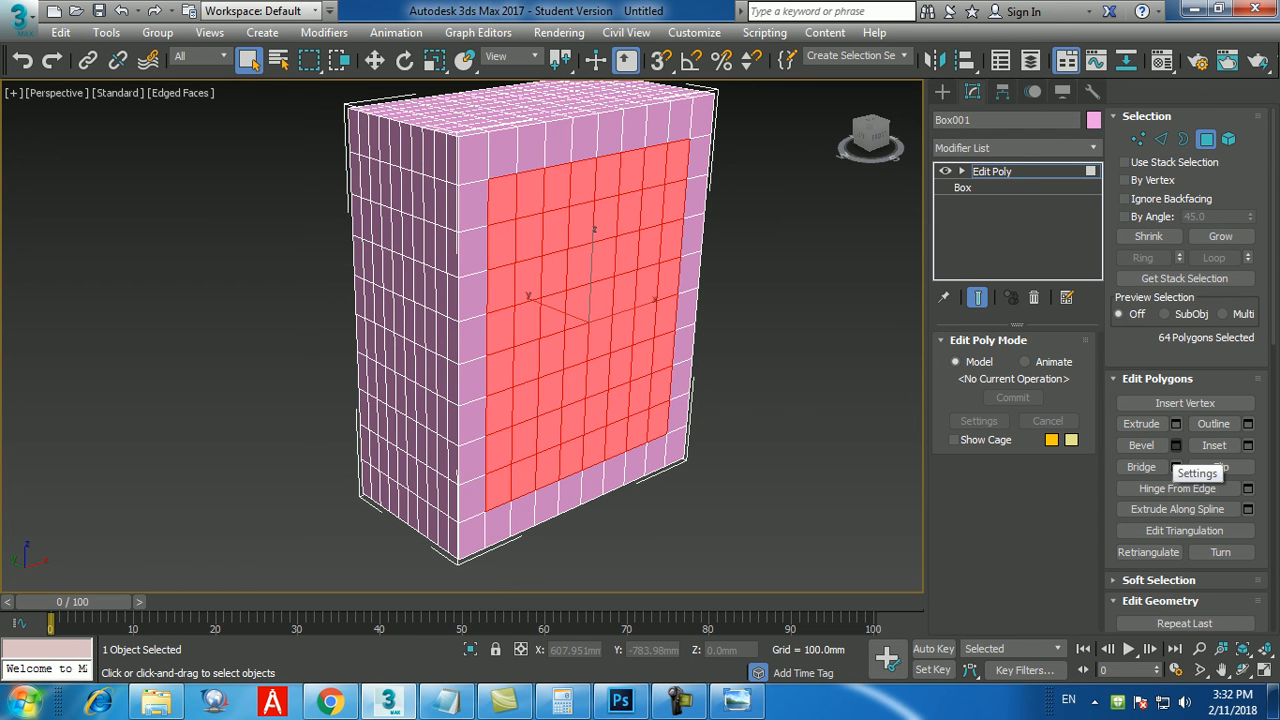
{"action": "left_click", "coordinate": [1176, 445]}
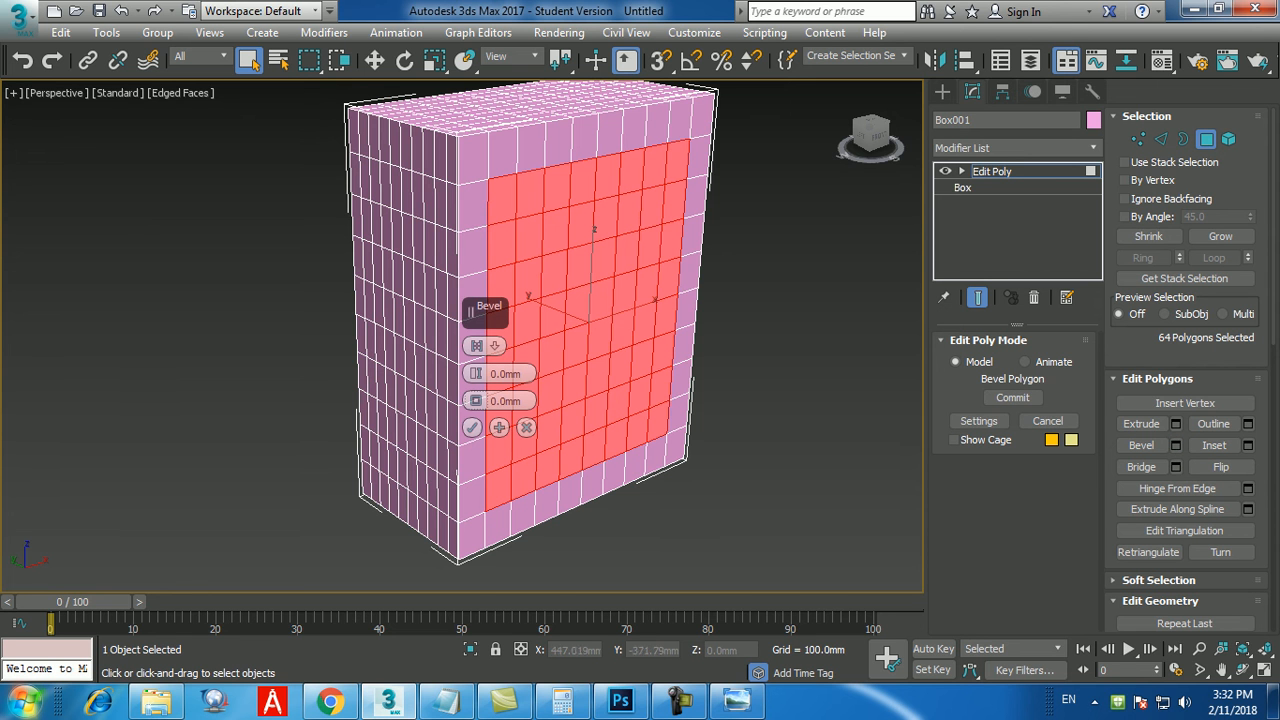
{"action": "middle_click_drag", "start_coordinate": [700, 400], "coordinate": [574, 405]}
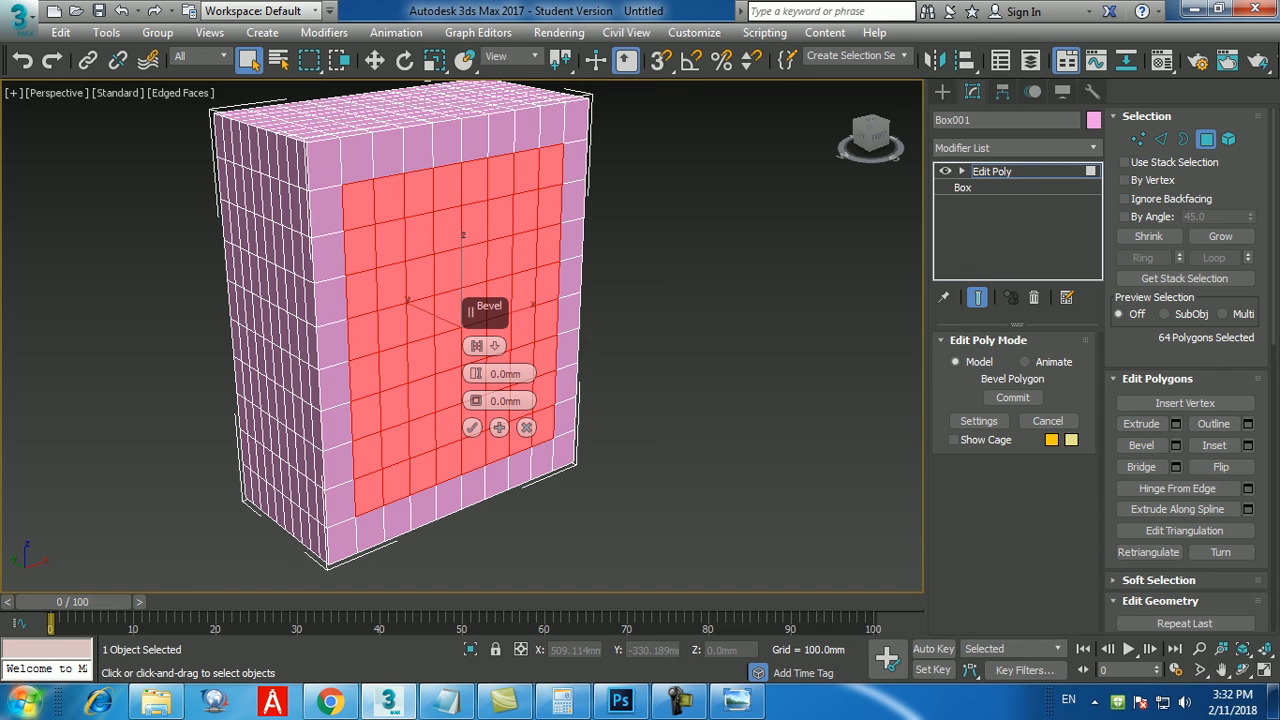
{"action": "left_click", "coordinate": [527, 428]}
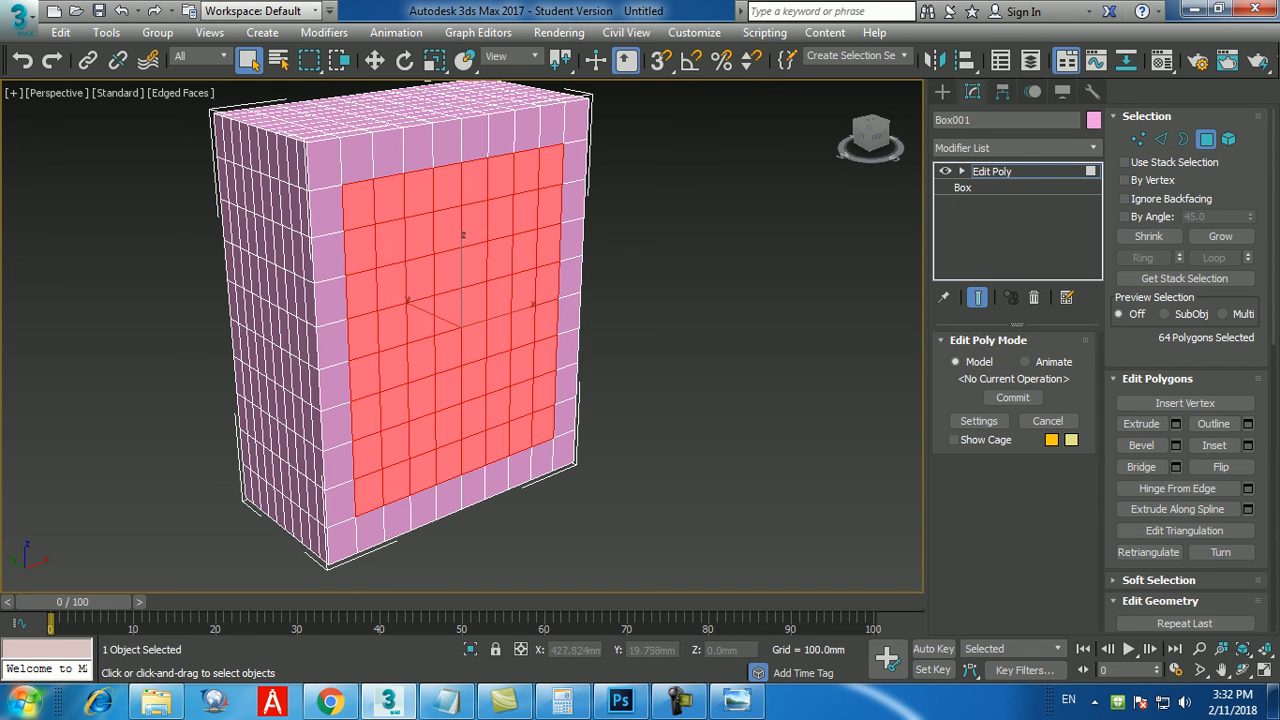
{"action": "left_click", "coordinate": [690, 375]}
{"action": "middle_click_drag", "start_coordinate": [690, 375], "coordinate": [755, 374]}
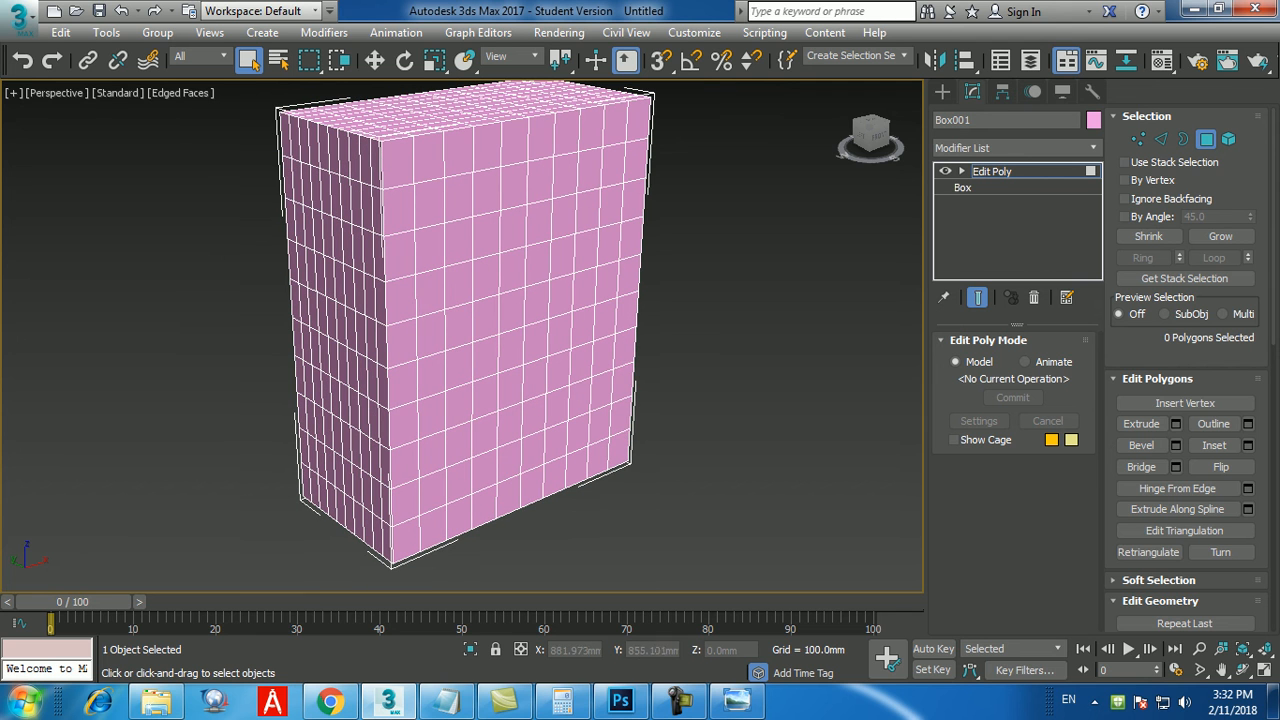
Select the four central front-face polygons and grow the selection until only a one-polygon border is left around it.
{"action": "left_click", "coordinate": [510, 312]}
{"action": "left_click", "coordinate": [536, 300], "text": "ctrl"}
{"action": "left_click", "coordinate": [511, 349], "text": "ctrl"}
{"action": "left_click", "coordinate": [536, 344], "text": "ctrl"}
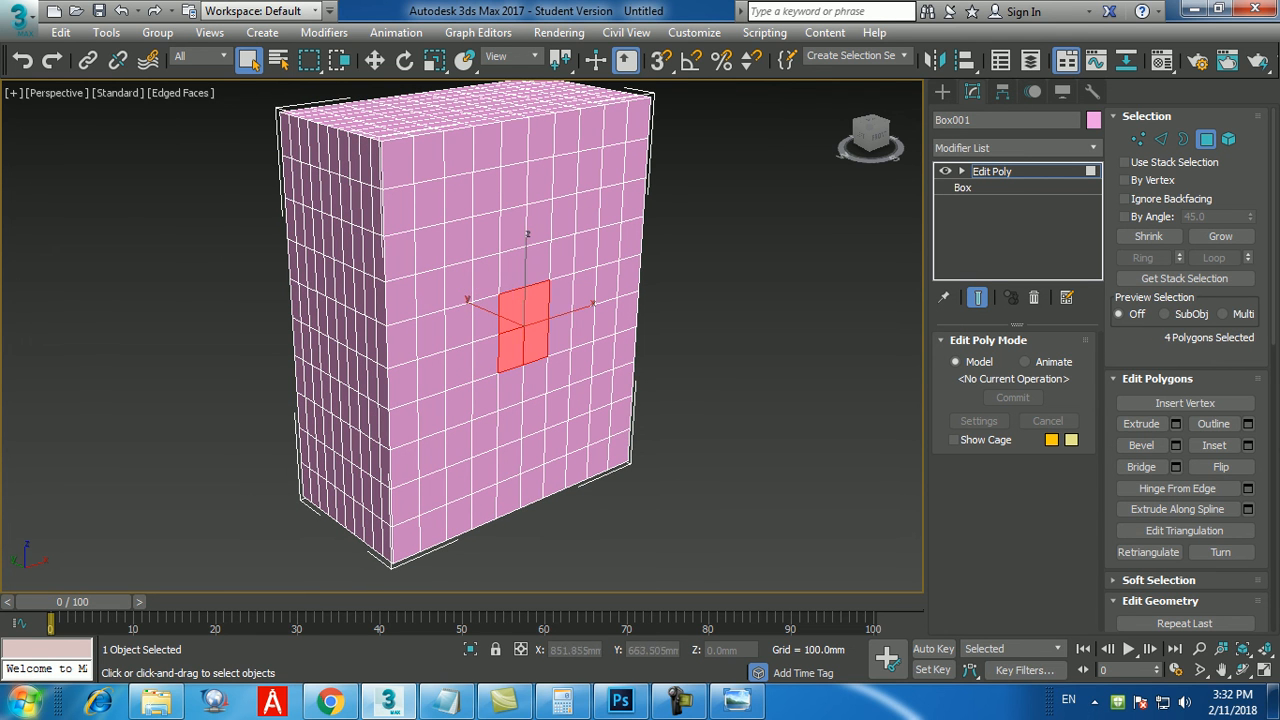
{"action": "left_click", "coordinate": [1220, 236]}
{"action": "left_click", "coordinate": [1220, 236]}
{"action": "left_click", "coordinate": [1220, 236]}
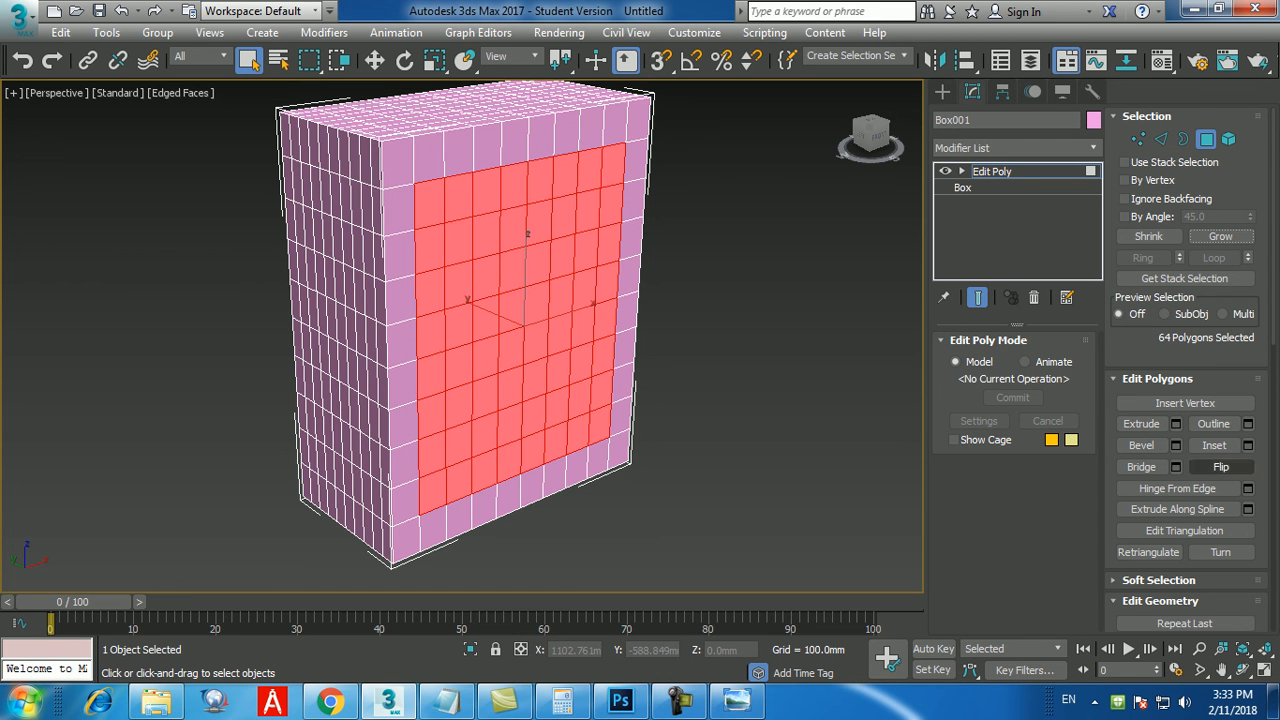
Bevel the selected front-face polygons with a height of 50 mm and an outline of 50 mm.
{"action": "left_click", "coordinate": [1176, 445]}
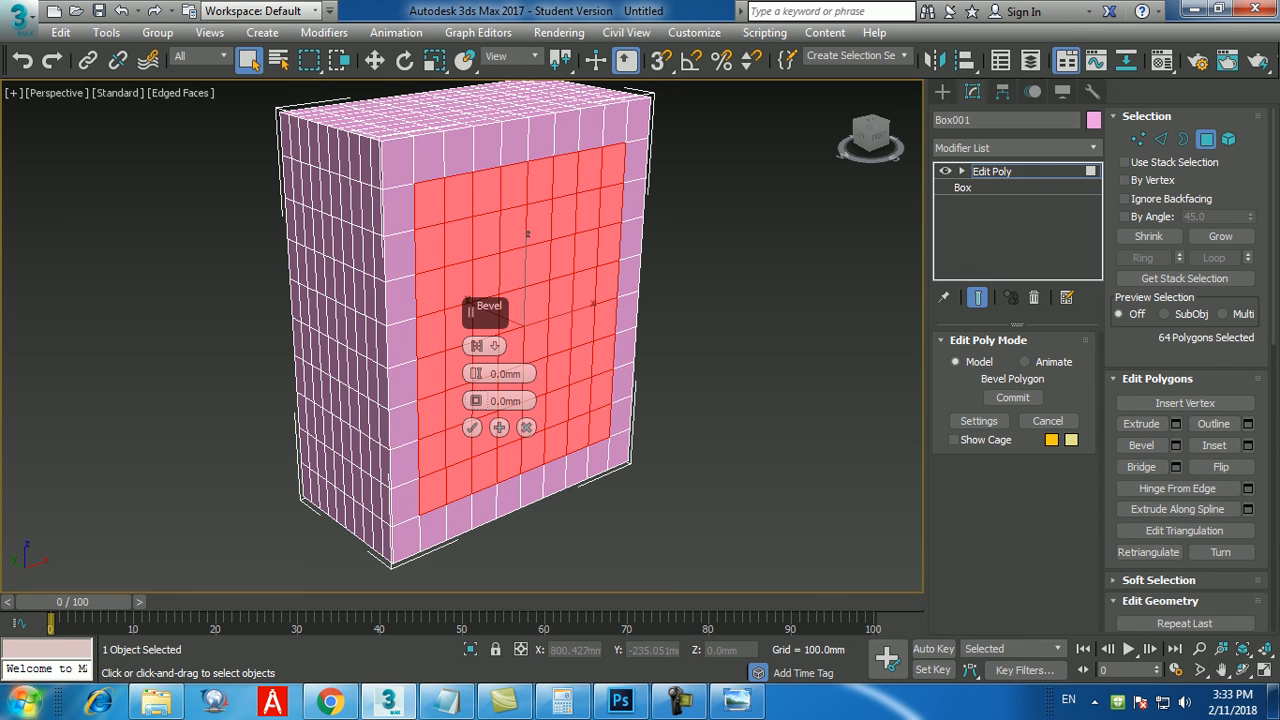
{"action": "middle_click_drag", "start_coordinate": [660, 370], "coordinate": [612, 363]}
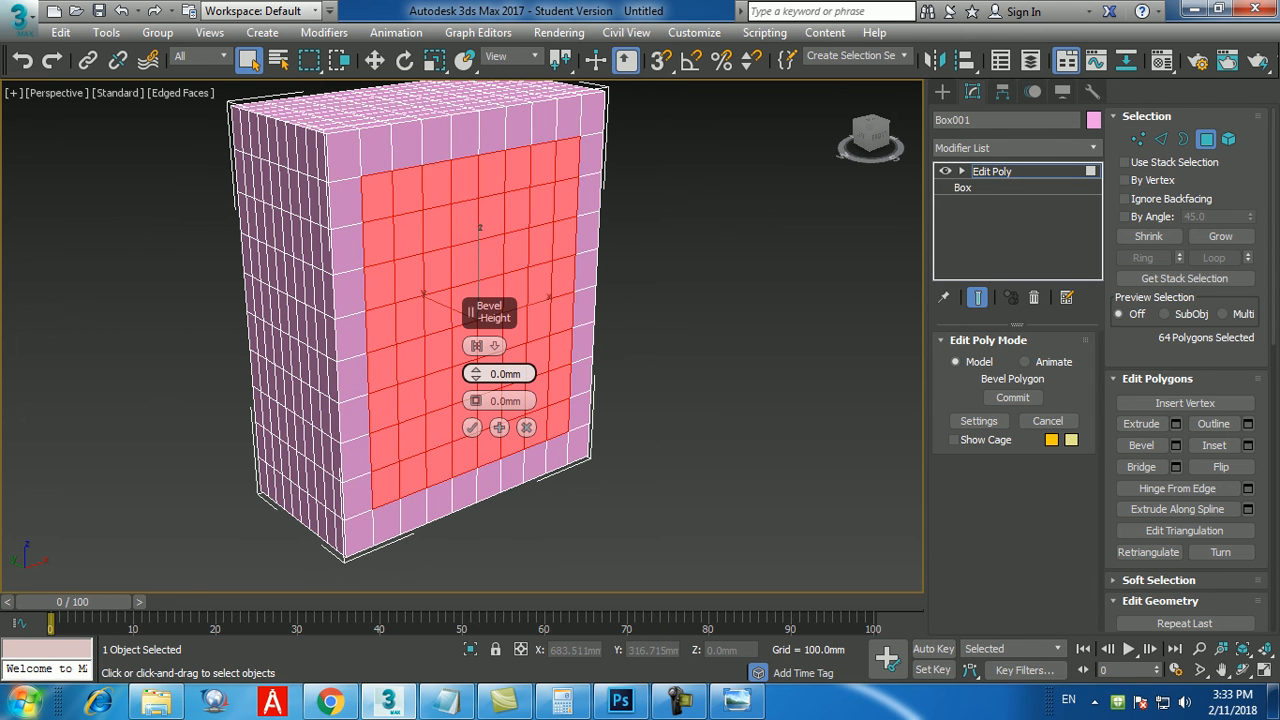
{"action": "left_click_drag", "start_coordinate": [523, 374], "coordinate": [488, 374]}
{"action": "type", "text": "50"}
{"action": "key", "text": "Return"}
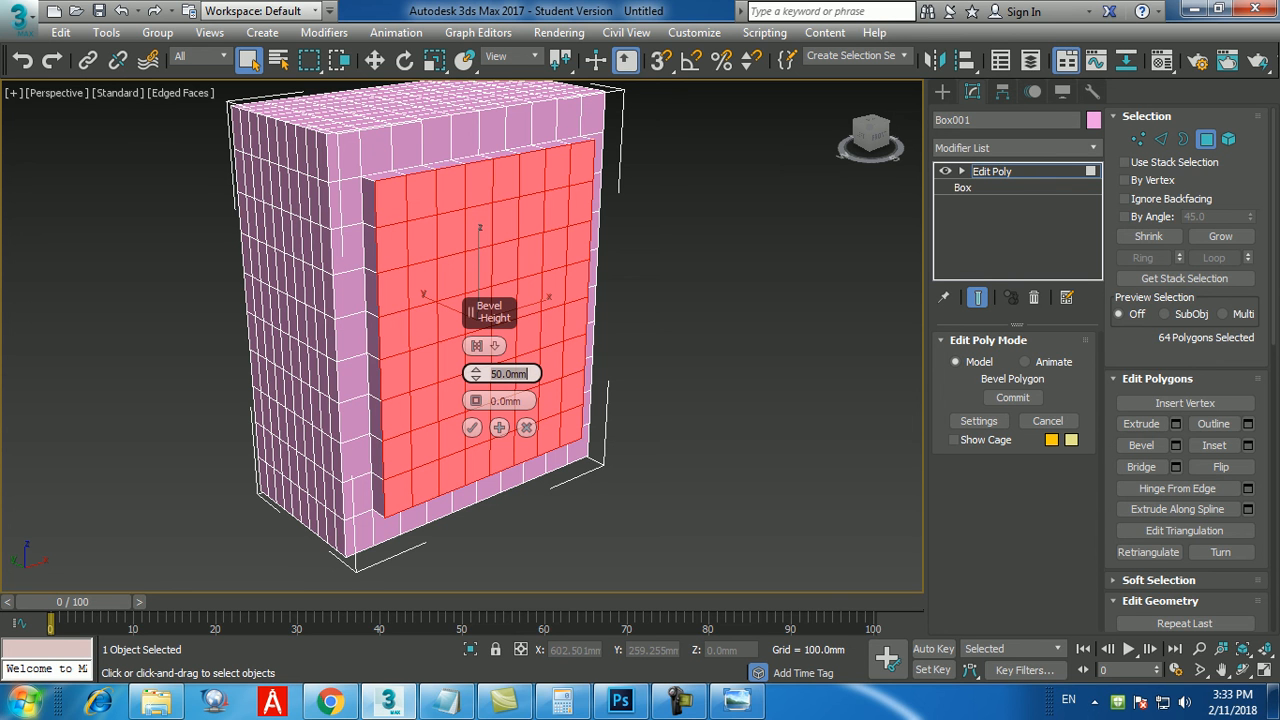
{"action": "key", "text": "Tab"}
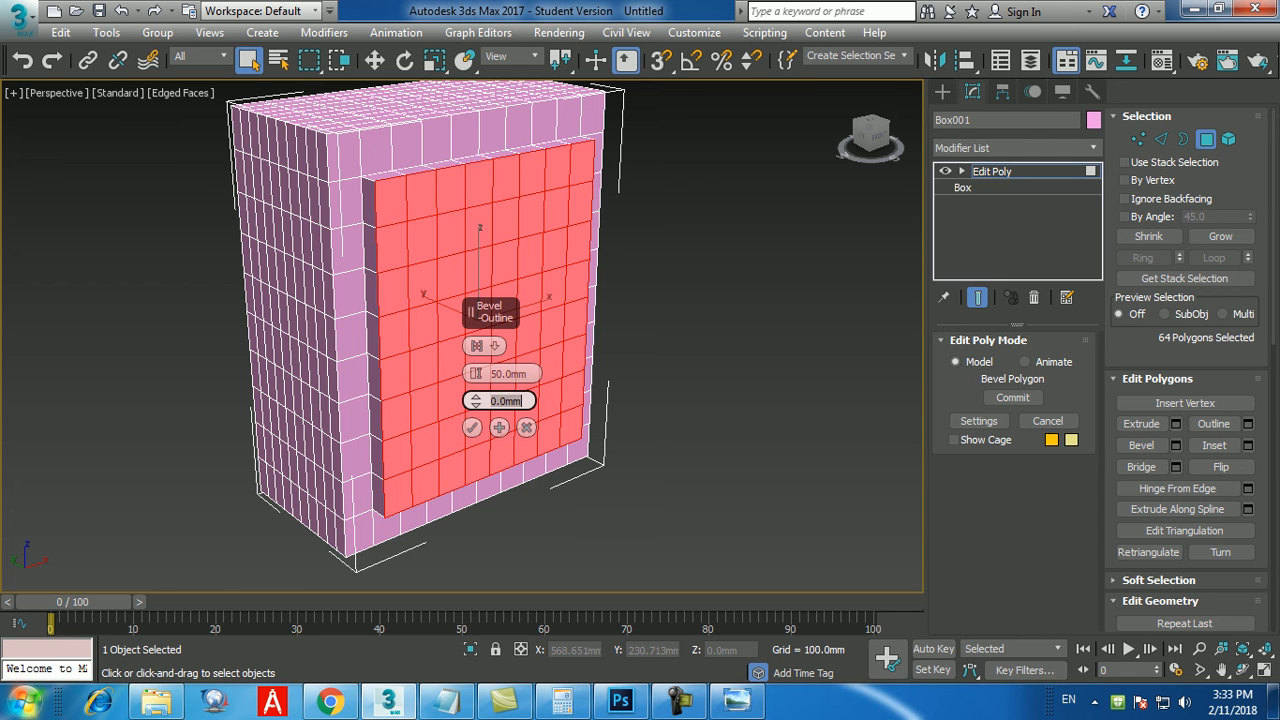
{"action": "type", "text": "50"}
{"action": "key", "text": "Return"}
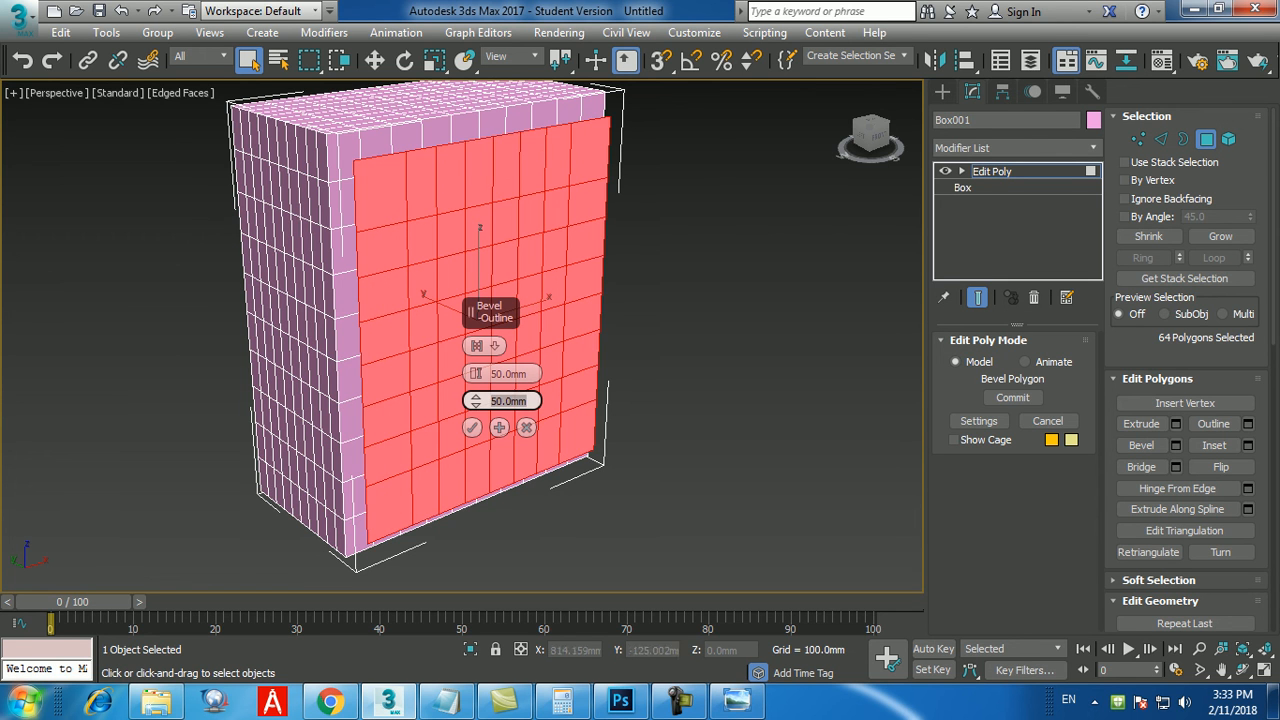
Set the bevel outline to -50 mm so the raised block tapers inward, and apply the bevel.
{"action": "mouse_move", "coordinate": [715, 400]}
{"action": "middle_mouse_down", "text": "alt"}
{"action": "mouse_move", "coordinate": [815, 385]}
{"action": "mouse_move", "coordinate": [700, 405]}
{"action": "middle_mouse_up", "text": "alt"}
{"action": "double_click", "coordinate": [508, 401]}
{"action": "type", "text": "-50"}
{"action": "key", "text": "Return"}
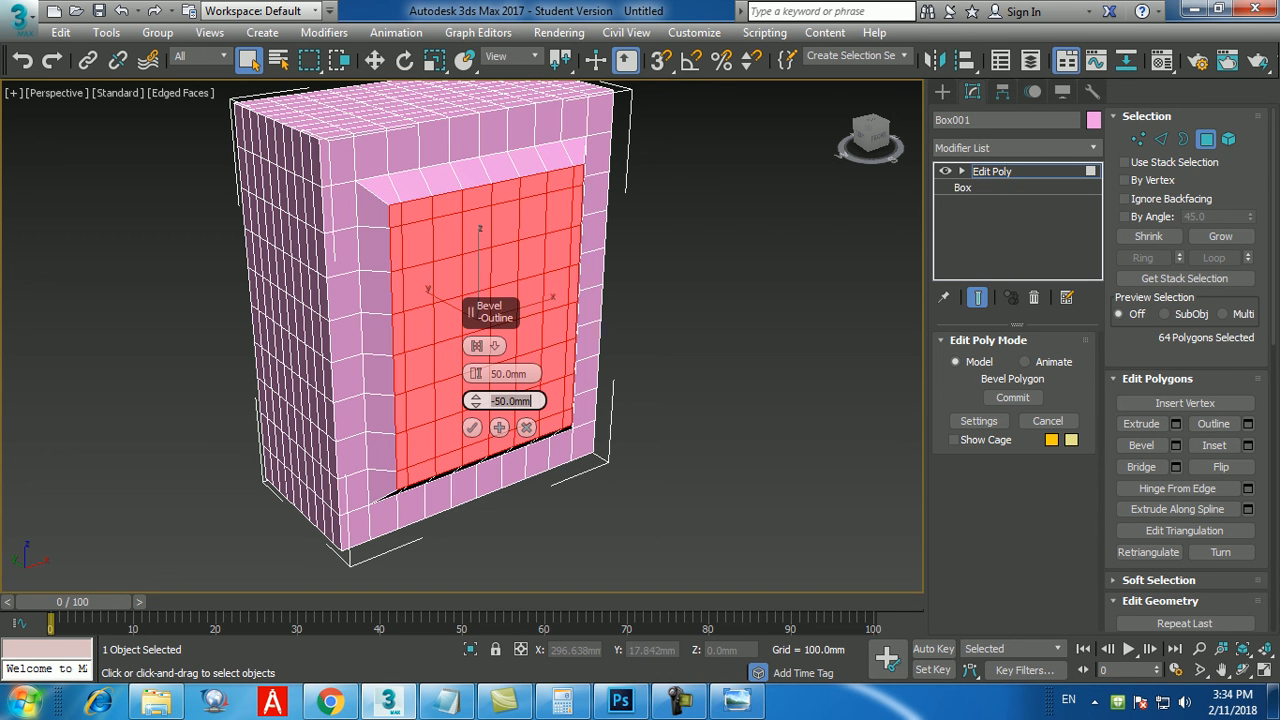
{"action": "left_click", "coordinate": [472, 427]}
Undo the applied bevel and reopen the Bevel settings for the same front-face polygons.
{"action": "key", "text": "ctrl+z"}
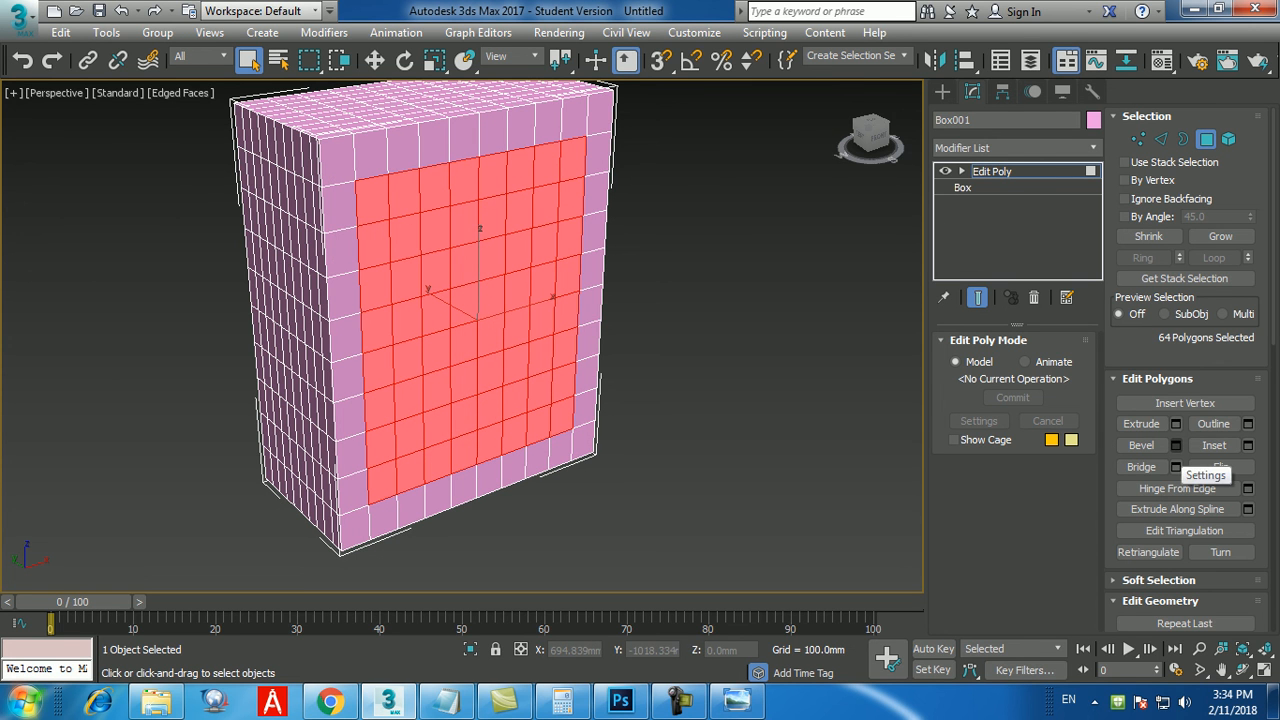
{"action": "left_click", "coordinate": [1176, 445]}
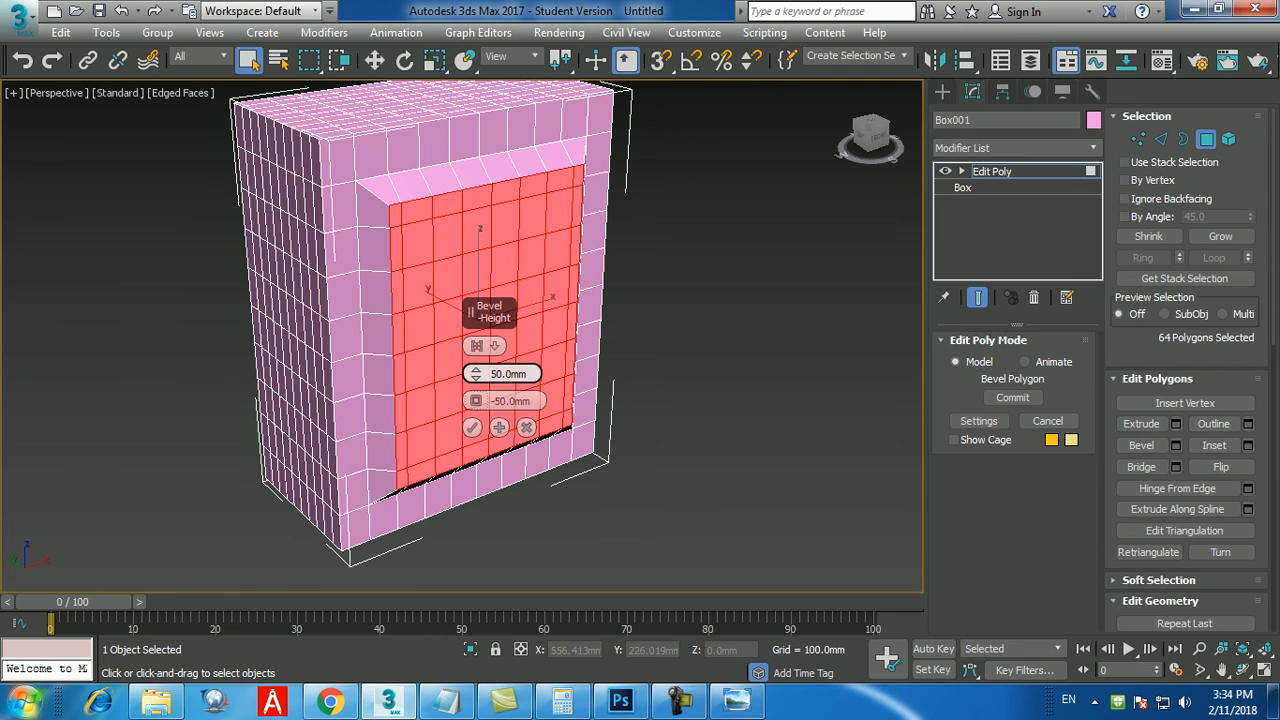
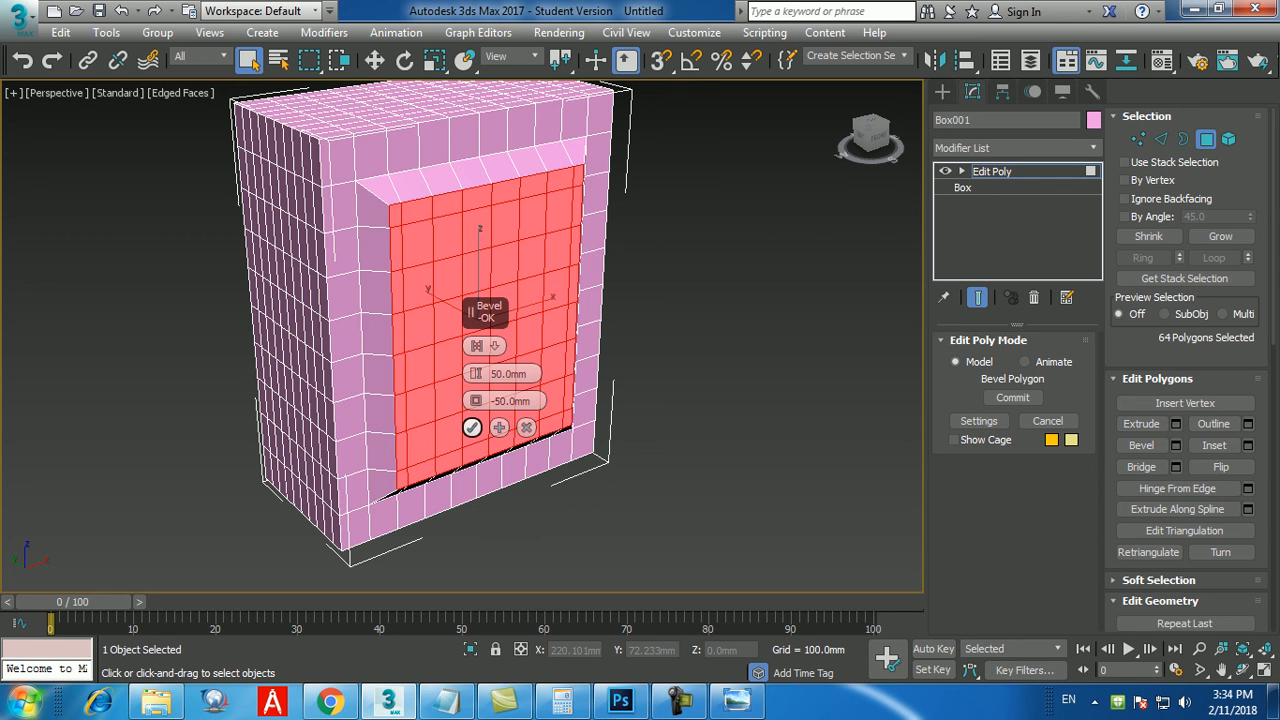
Apply the bevel with 50 mm height and -50 mm outline, and extrude the selected front-face polygons by 50 mm.
{"action": "left_click", "coordinate": [471, 427]}
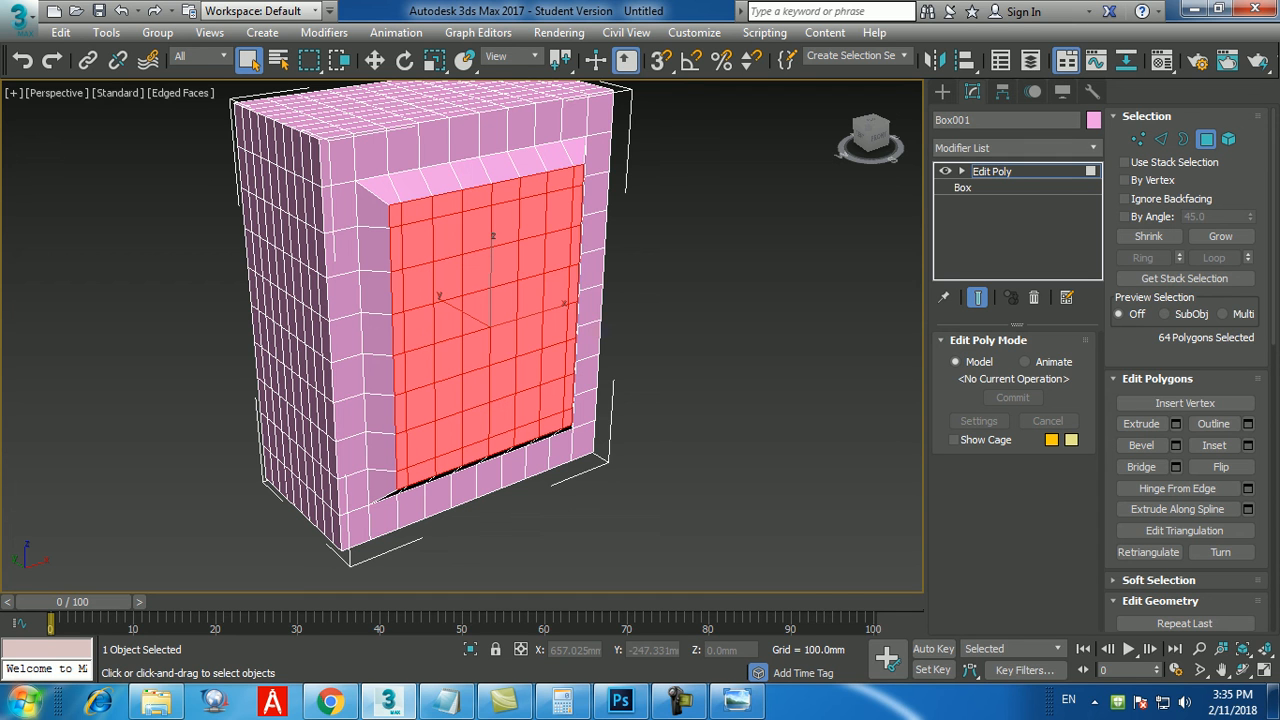
{"action": "left_click", "coordinate": [1176, 424]}
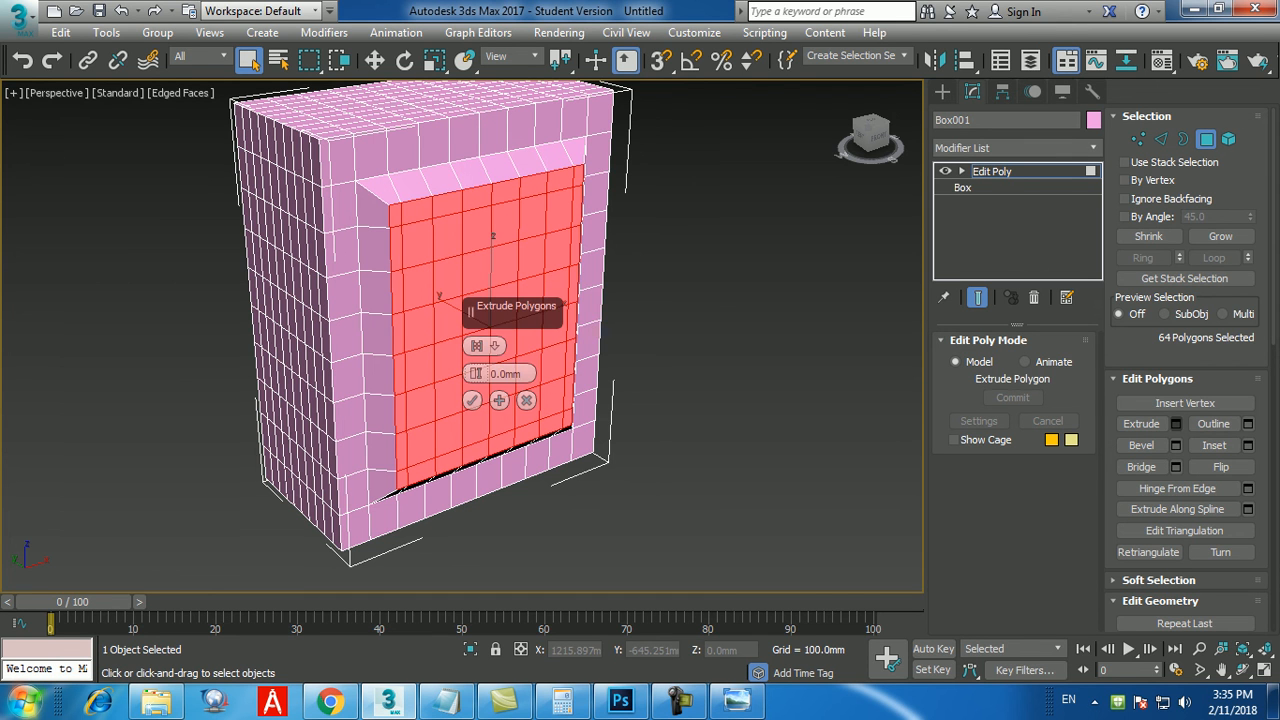
{"action": "type", "text": "50"}
{"action": "key", "text": "Return"}
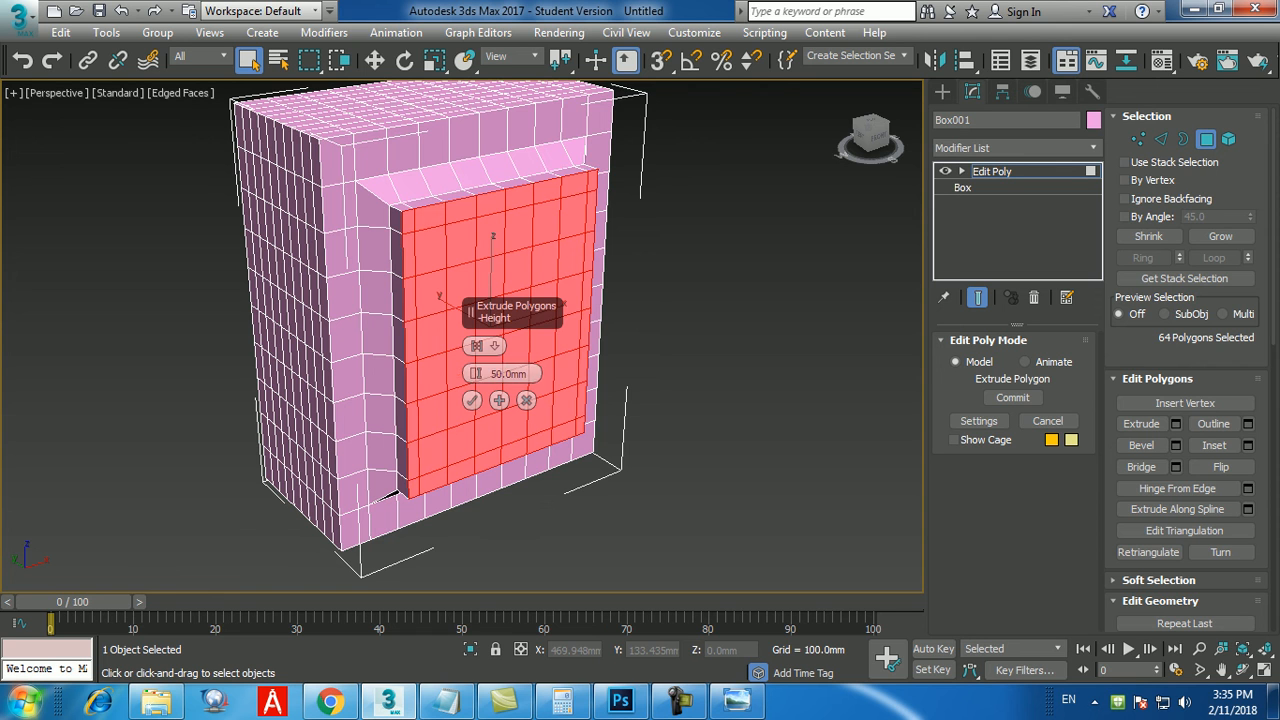
{"action": "left_click", "coordinate": [526, 400]}
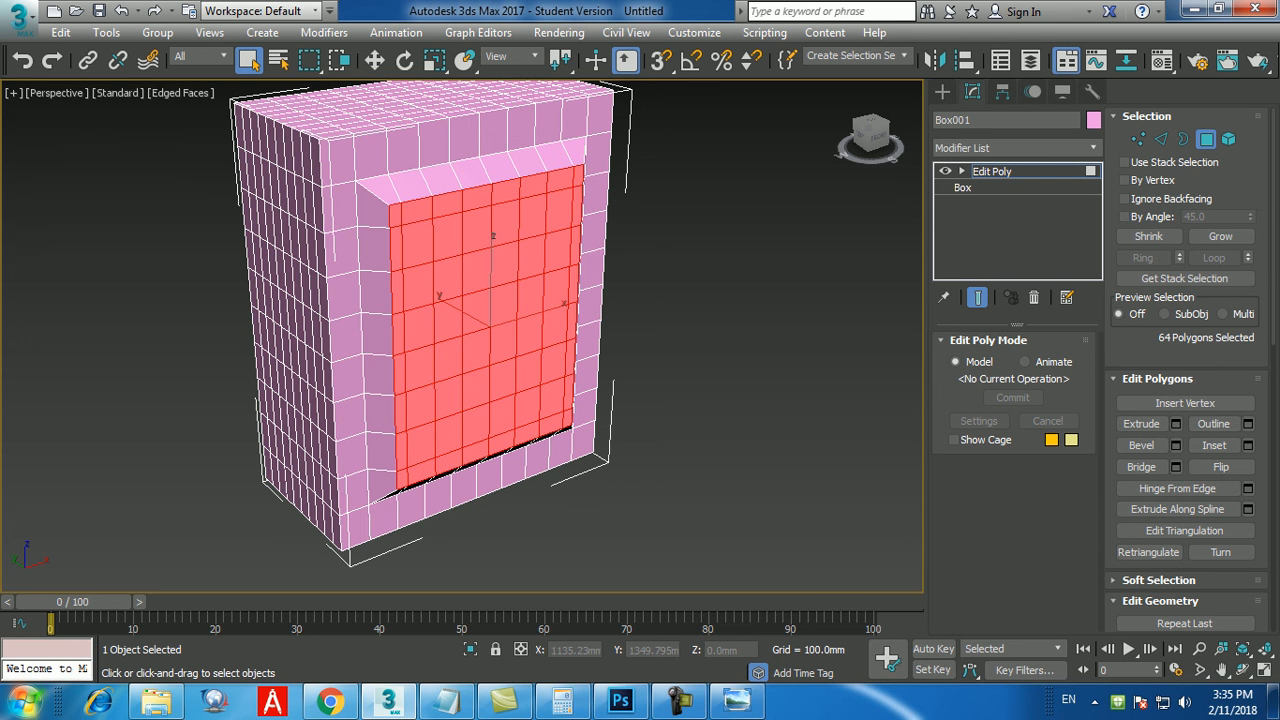
{"action": "left_click", "coordinate": [1176, 423]}
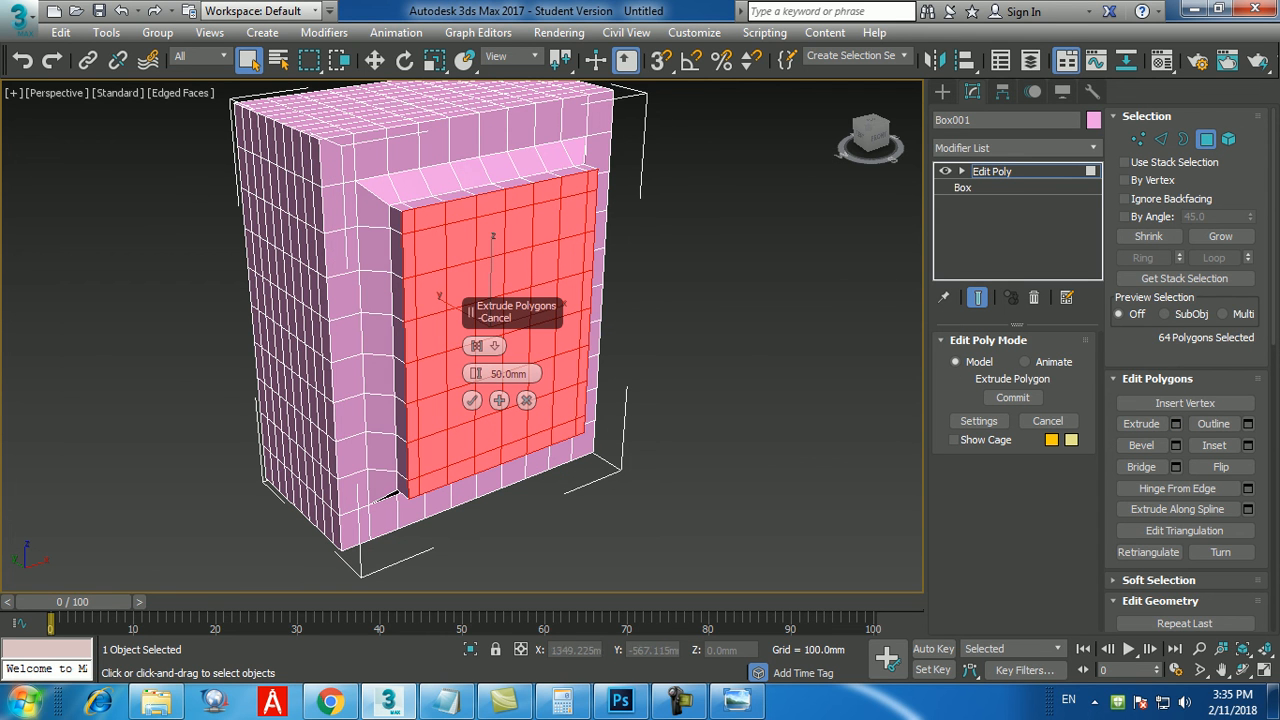
{"action": "left_click", "coordinate": [472, 400]}
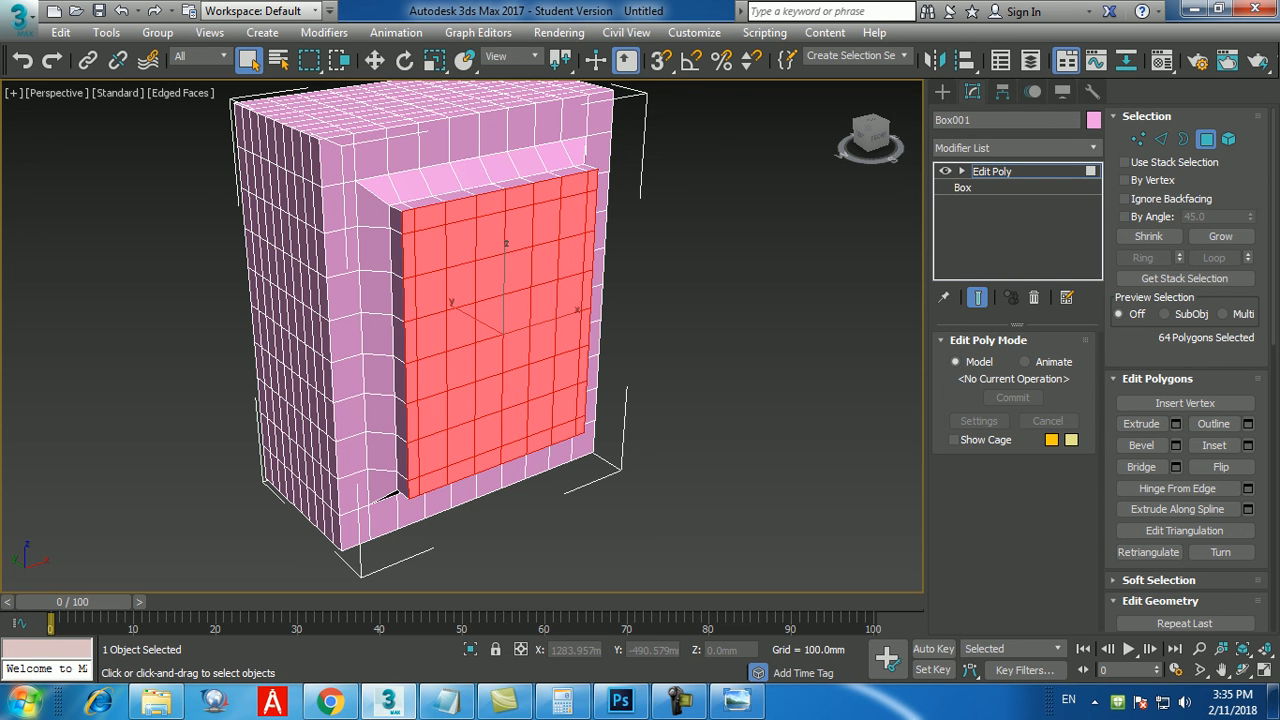
Leave polygon editing and set up a mirrored clone of the box on the Y axis using the Copy option.
{"action": "middle_click_drag", "start_coordinate": [600, 385], "coordinate": [665, 405], "text": "alt"}
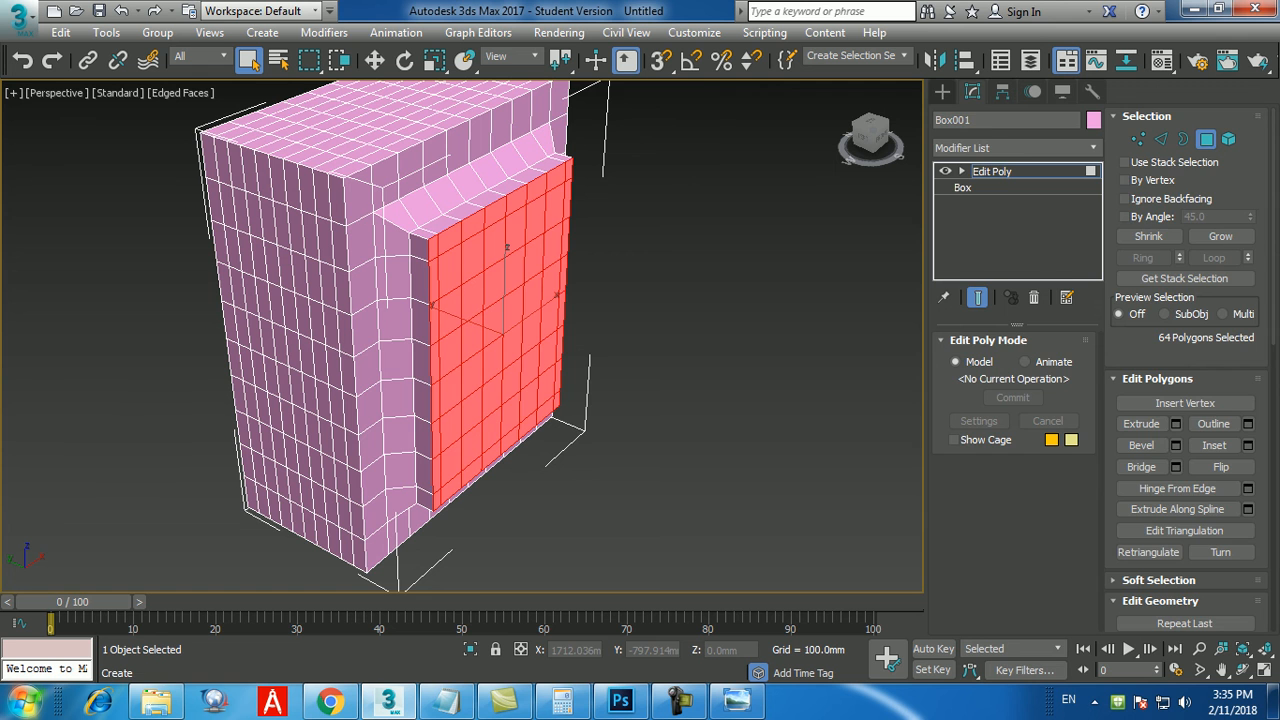
{"action": "left_click", "coordinate": [942, 92]}
{"action": "middle_click_drag", "start_coordinate": [658, 382], "coordinate": [630, 360]}
{"action": "scroll", "coordinate": [630, 360], "scroll_direction": "down", "scroll_amount": 4}
{"action": "middle_click_drag", "start_coordinate": [470, 310], "coordinate": [437, 307]}
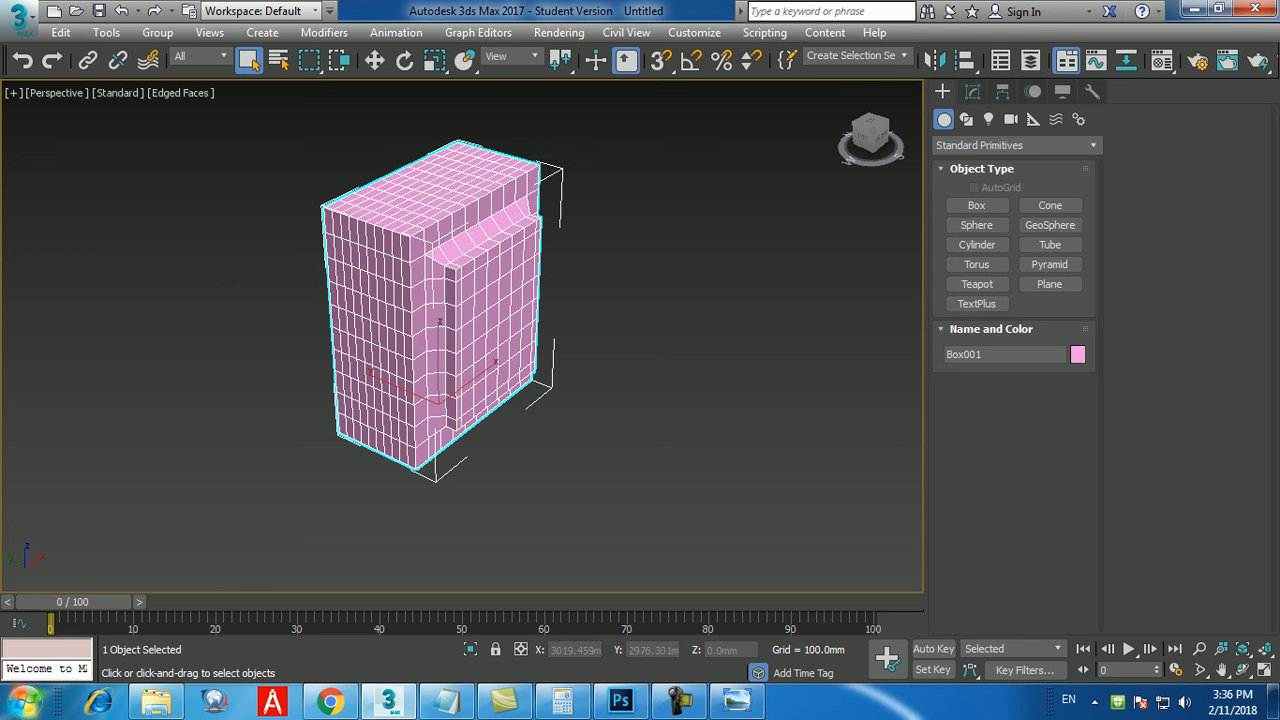
{"action": "left_click", "coordinate": [374, 60]}
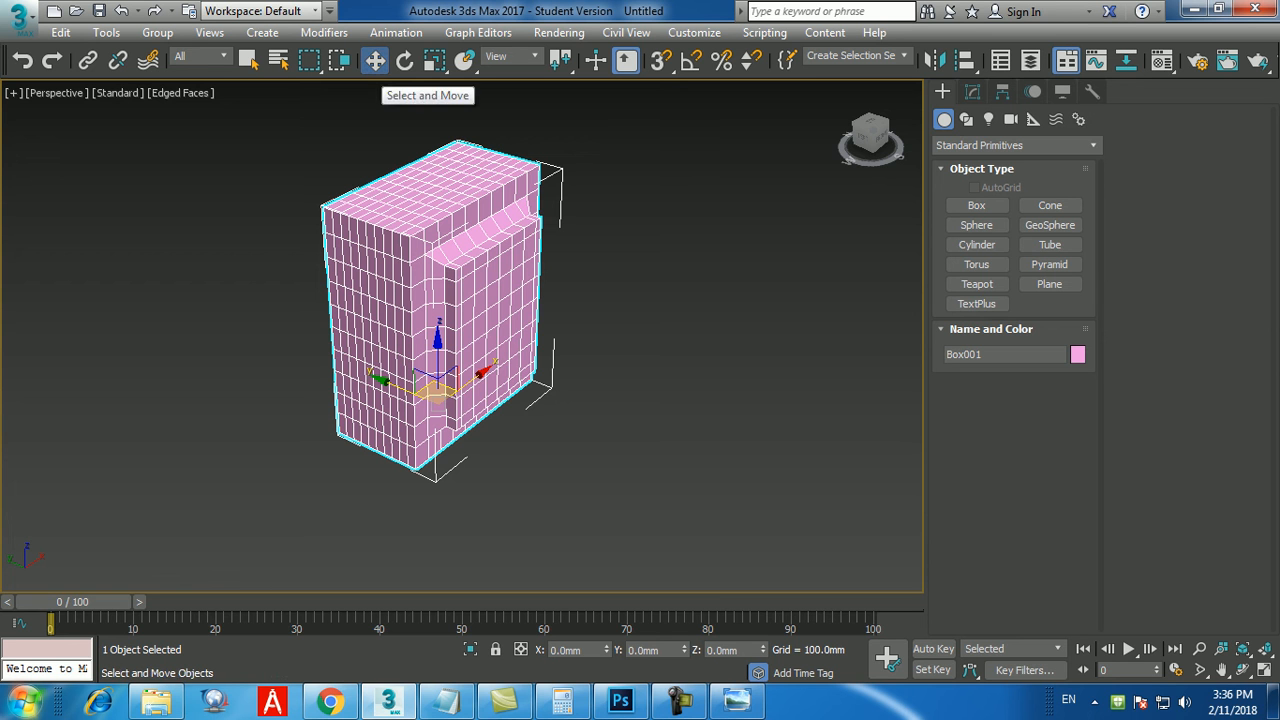
{"action": "middle_click_drag", "start_coordinate": [540, 300], "coordinate": [543, 270], "text": "alt"}
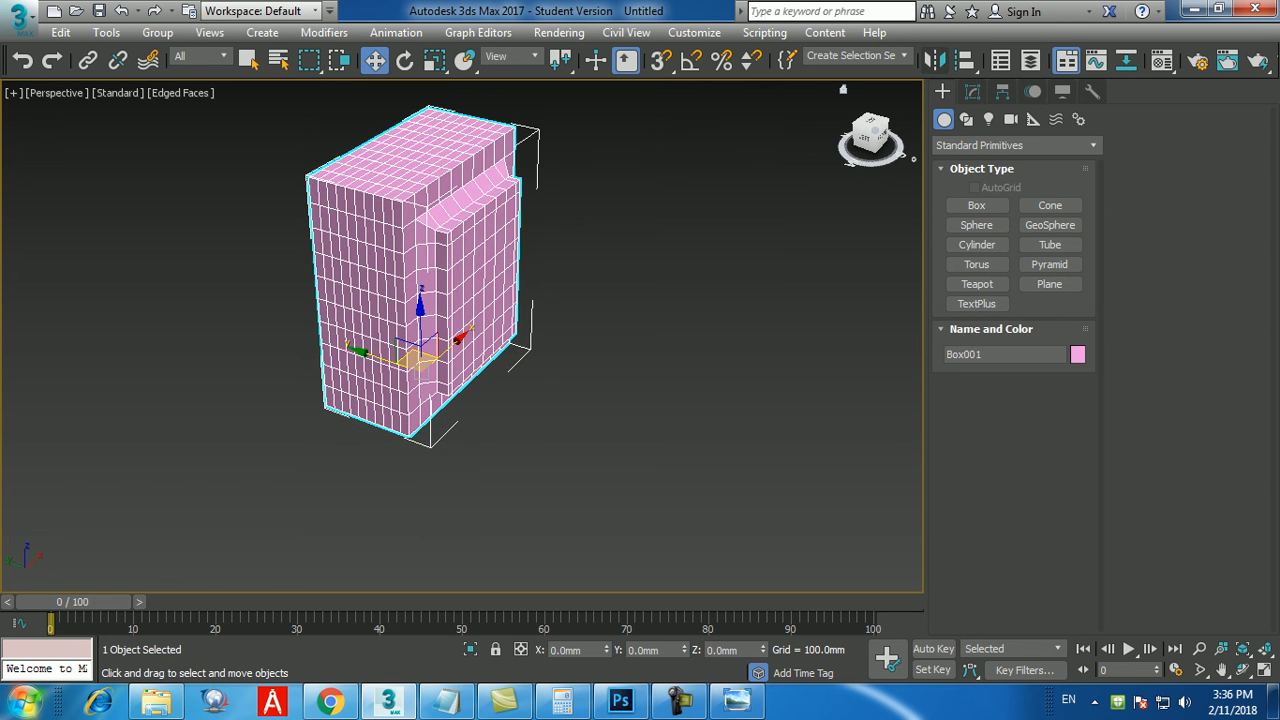
{"action": "left_click", "coordinate": [934, 60]}
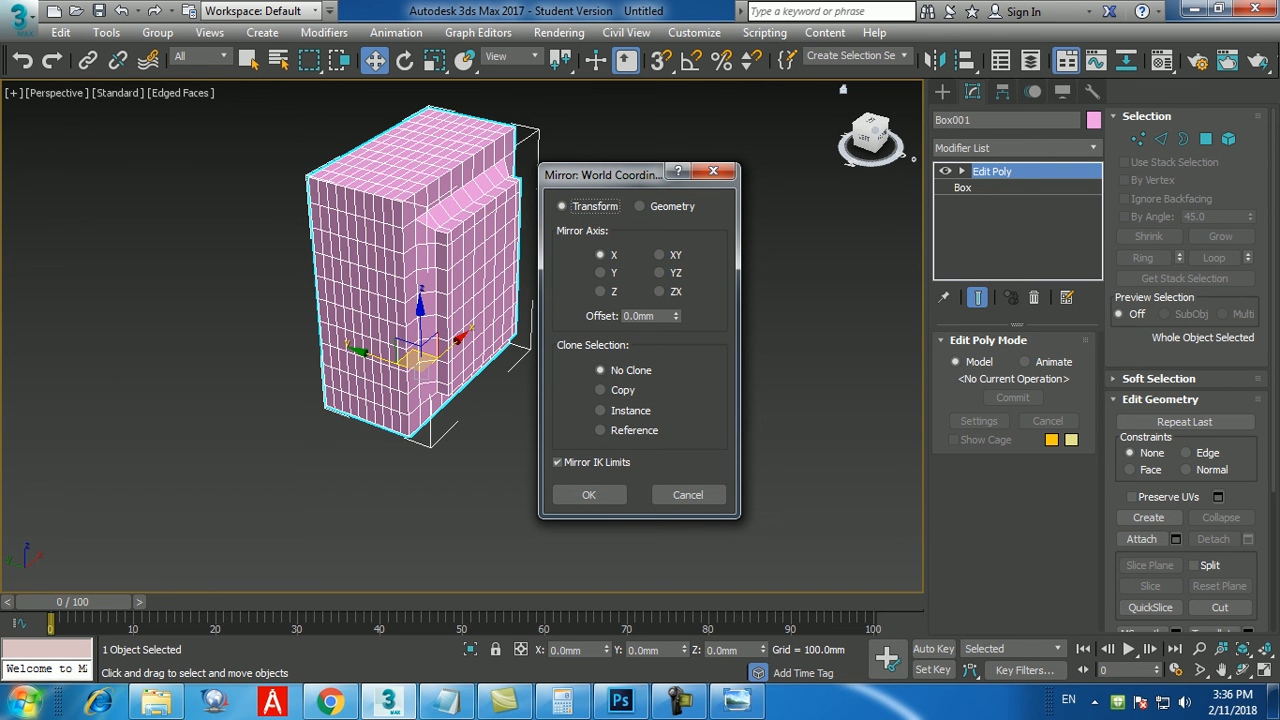
{"action": "left_click_drag", "start_coordinate": [600, 174], "coordinate": [771, 149]}
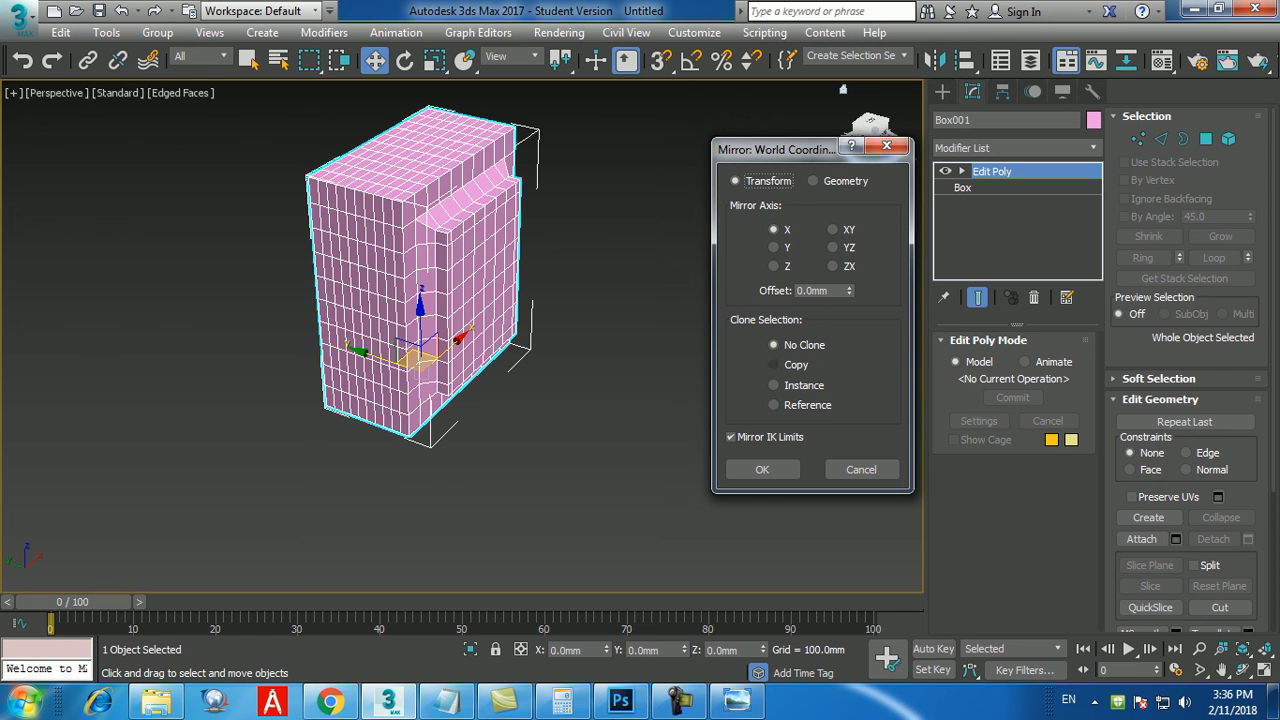
{"action": "left_click", "coordinate": [773, 364]}
{"action": "left_click", "coordinate": [773, 247]}
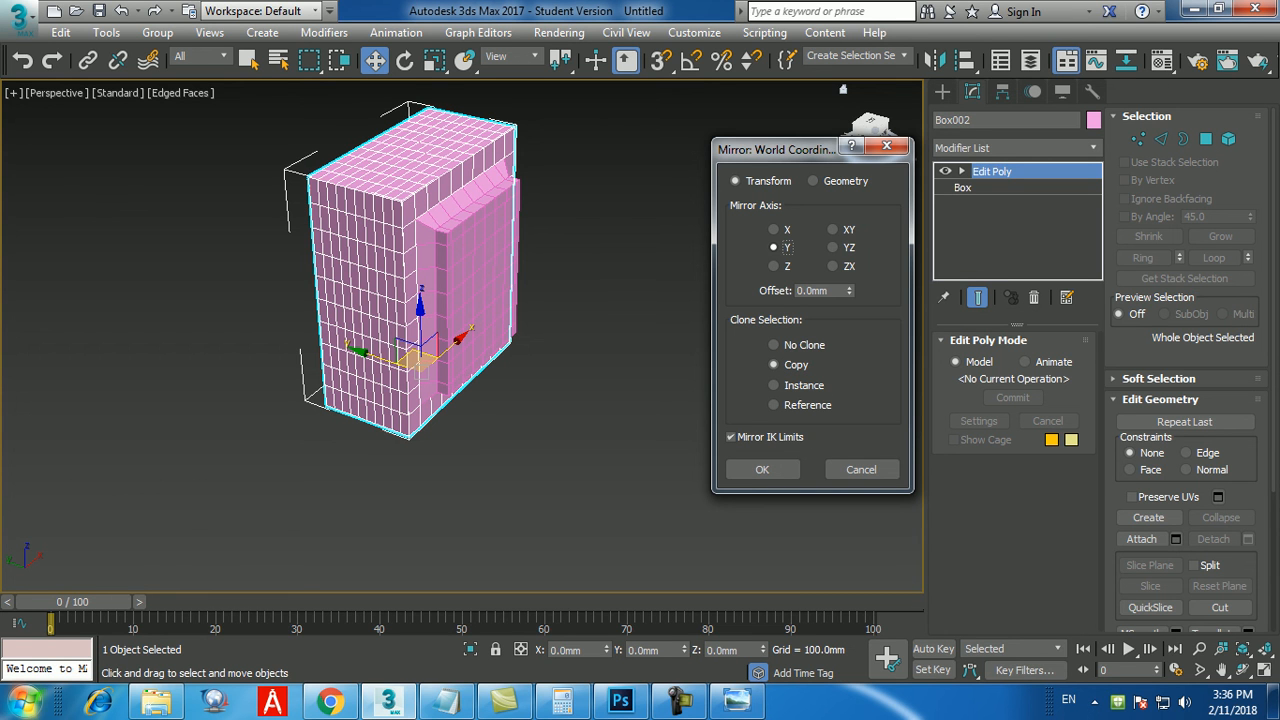
Set the mirror offset to -1000 mm, create the mirrored copy and clear the object selection.
{"action": "key", "text": "Tab"}
{"action": "type", "text": "250"}
{"action": "key", "text": "Return"}
{"action": "type", "text": "-600"}
{"action": "key", "text": "Return"}
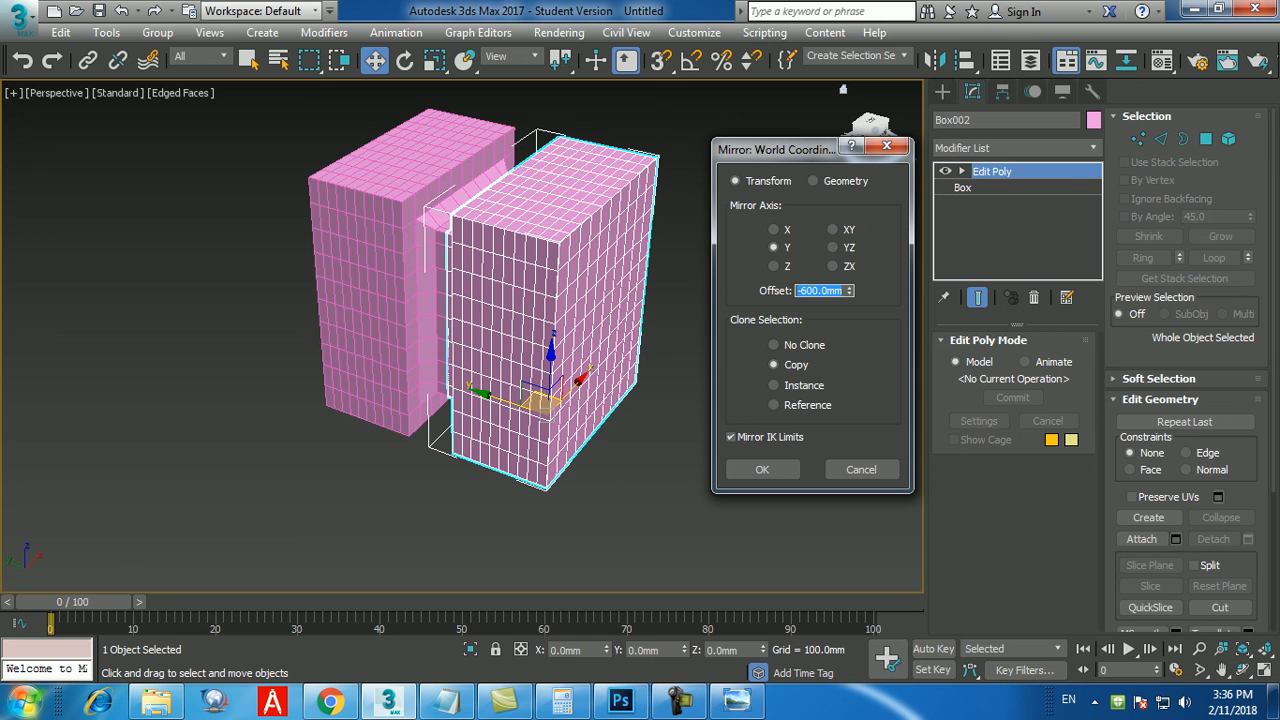
{"action": "type", "text": "-1000"}
{"action": "key", "text": "Return"}
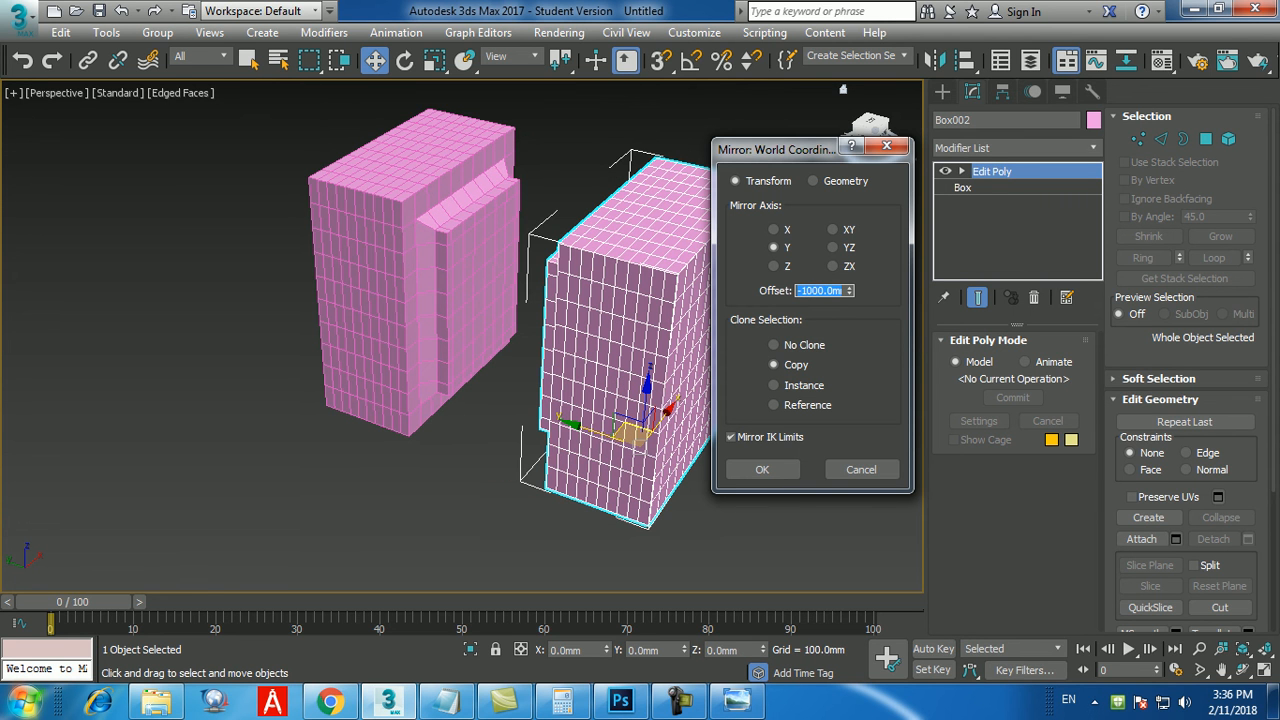
{"action": "left_click", "coordinate": [762, 469]}
{"action": "left_click", "coordinate": [772, 468]}
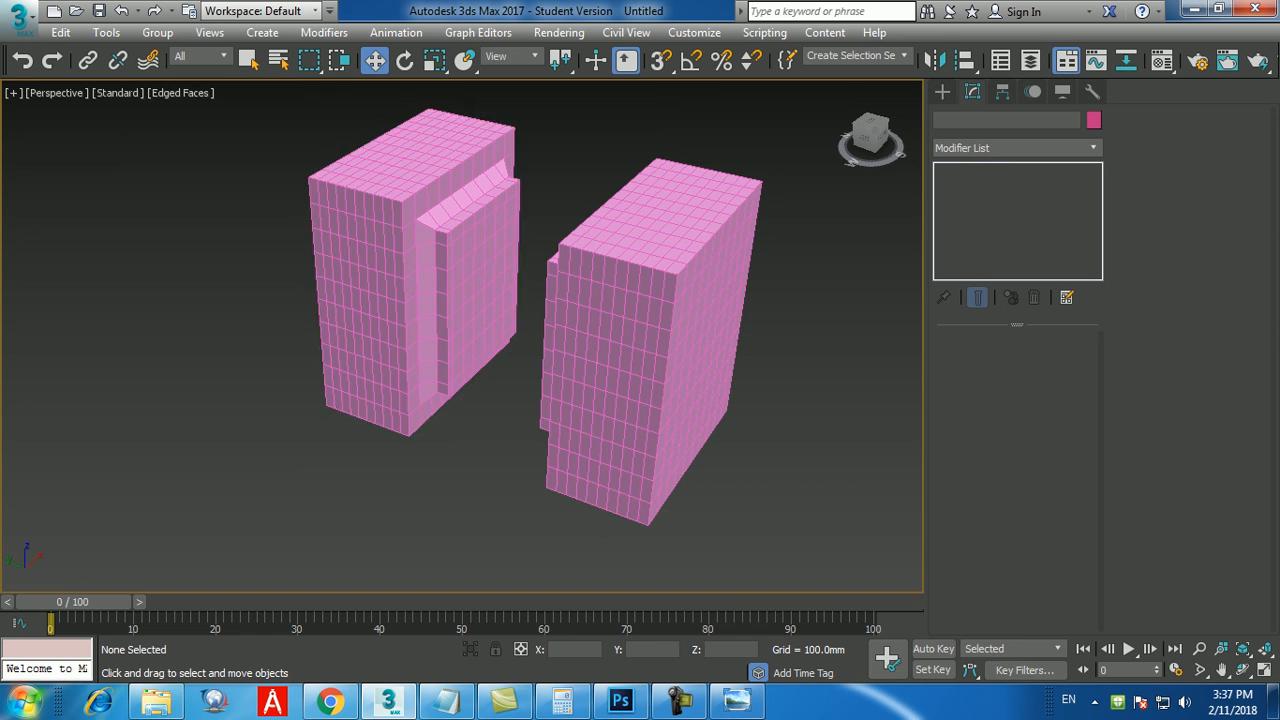
Attach the mirrored box to the original box with the Edit Poly Attach command.
{"action": "left_click", "coordinate": [411, 292]}
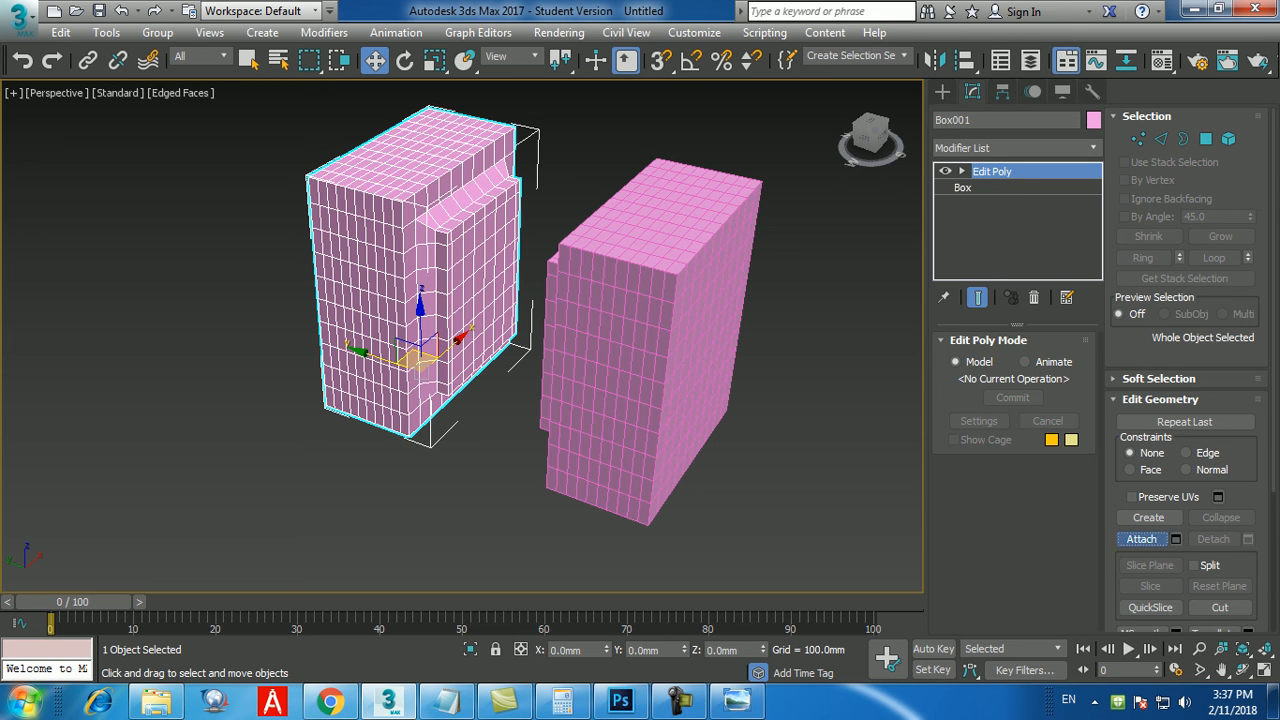
{"action": "left_click", "coordinate": [1141, 539]}
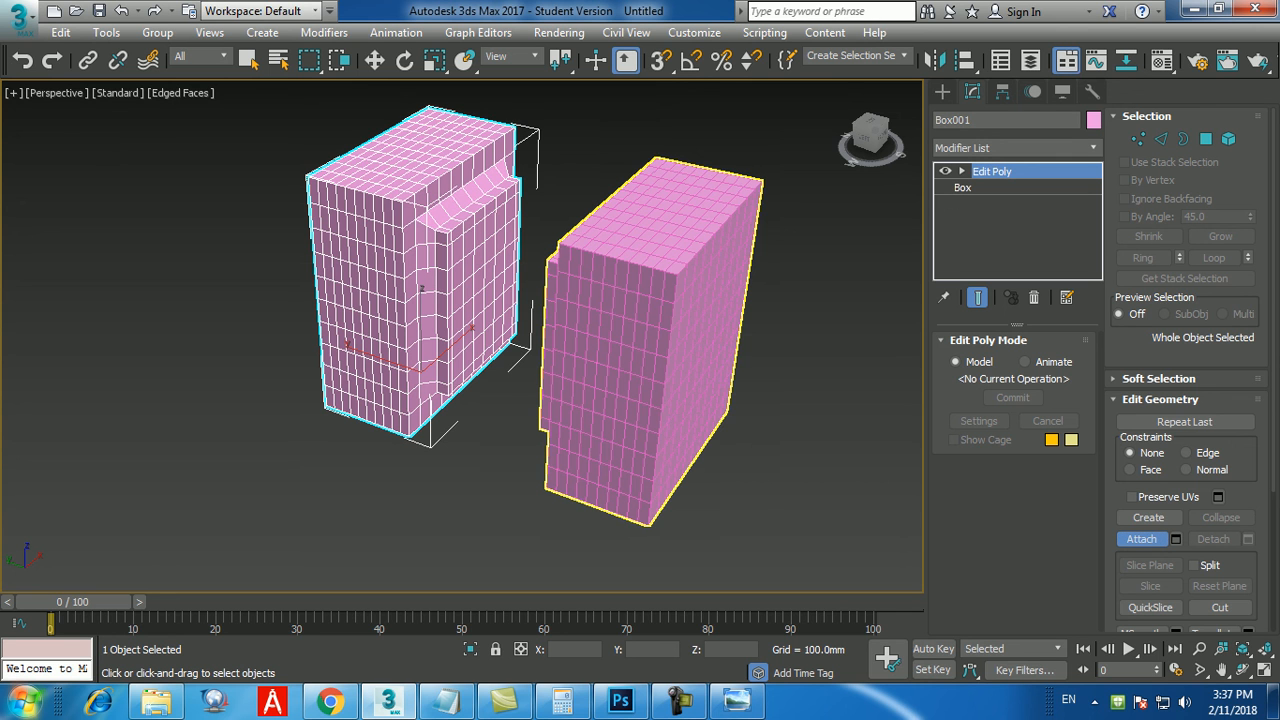
{"action": "left_click", "coordinate": [640, 340]}
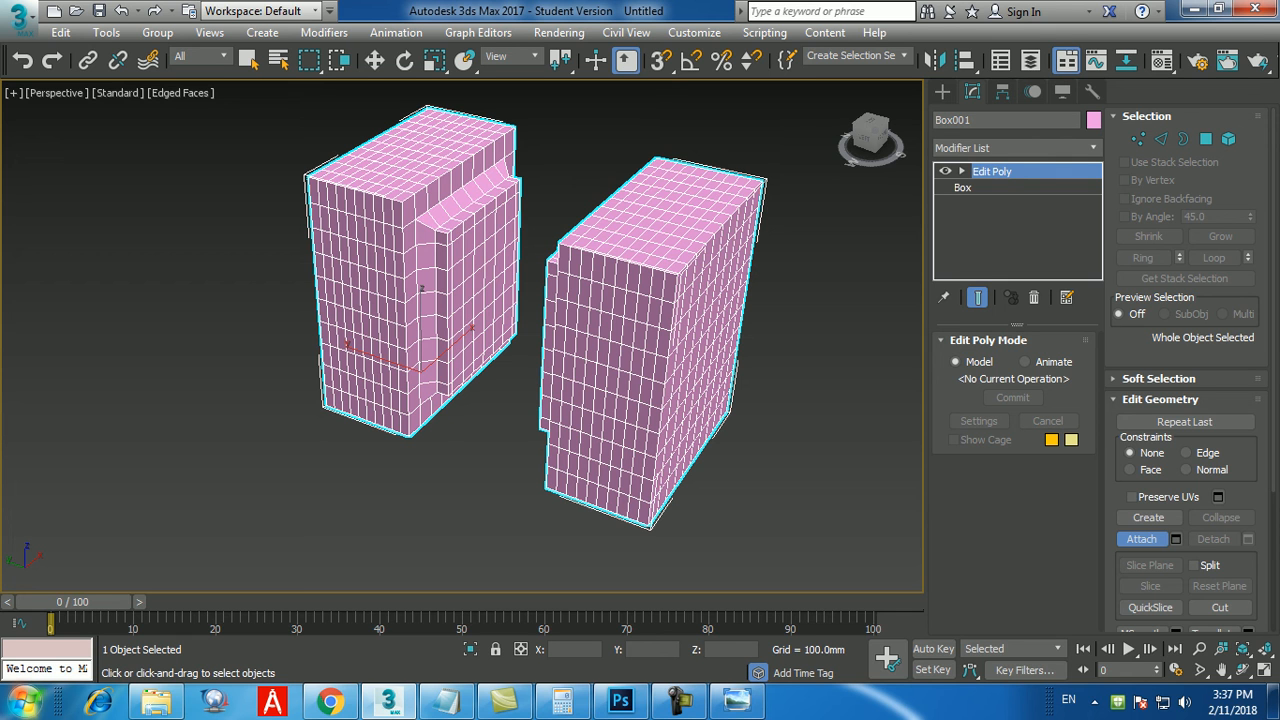
{"action": "key", "text": "w"}
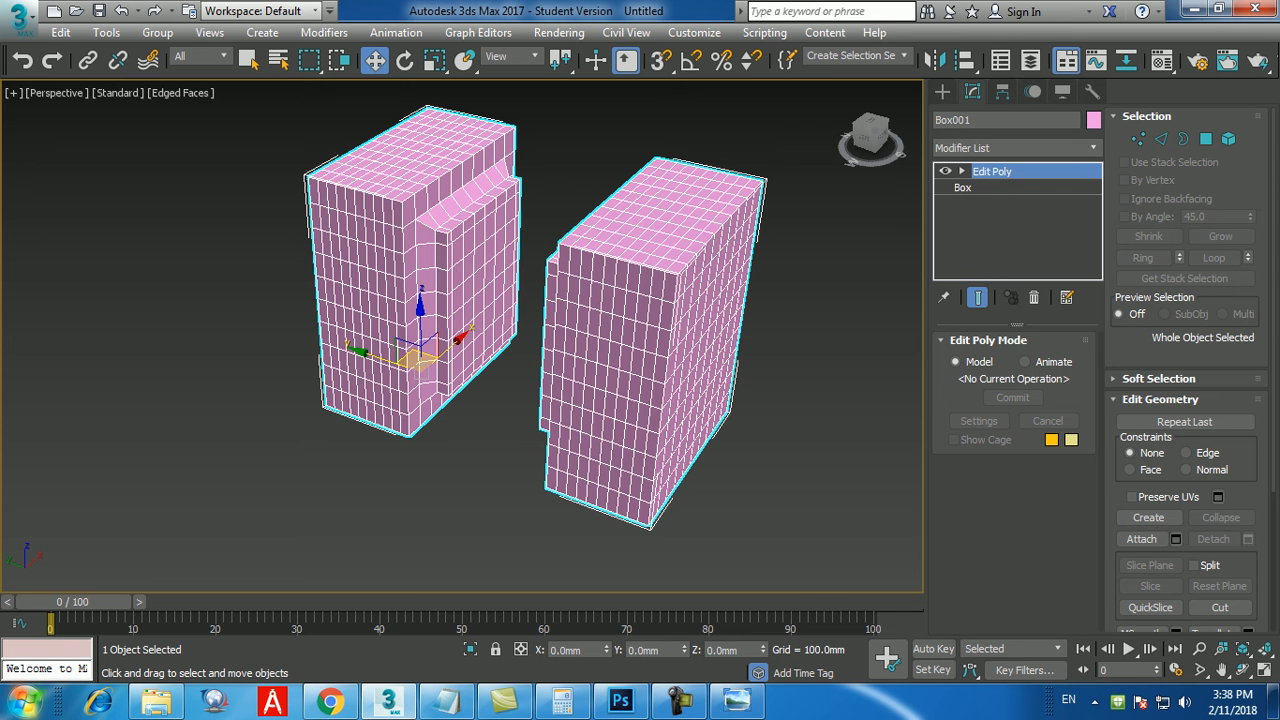
Switch the attached object to polygon level, examine the selected raised faces on both boxes and clear the polygon selection.
{"action": "middle_click_drag", "start_coordinate": [421, 371], "coordinate": [407, 380]}
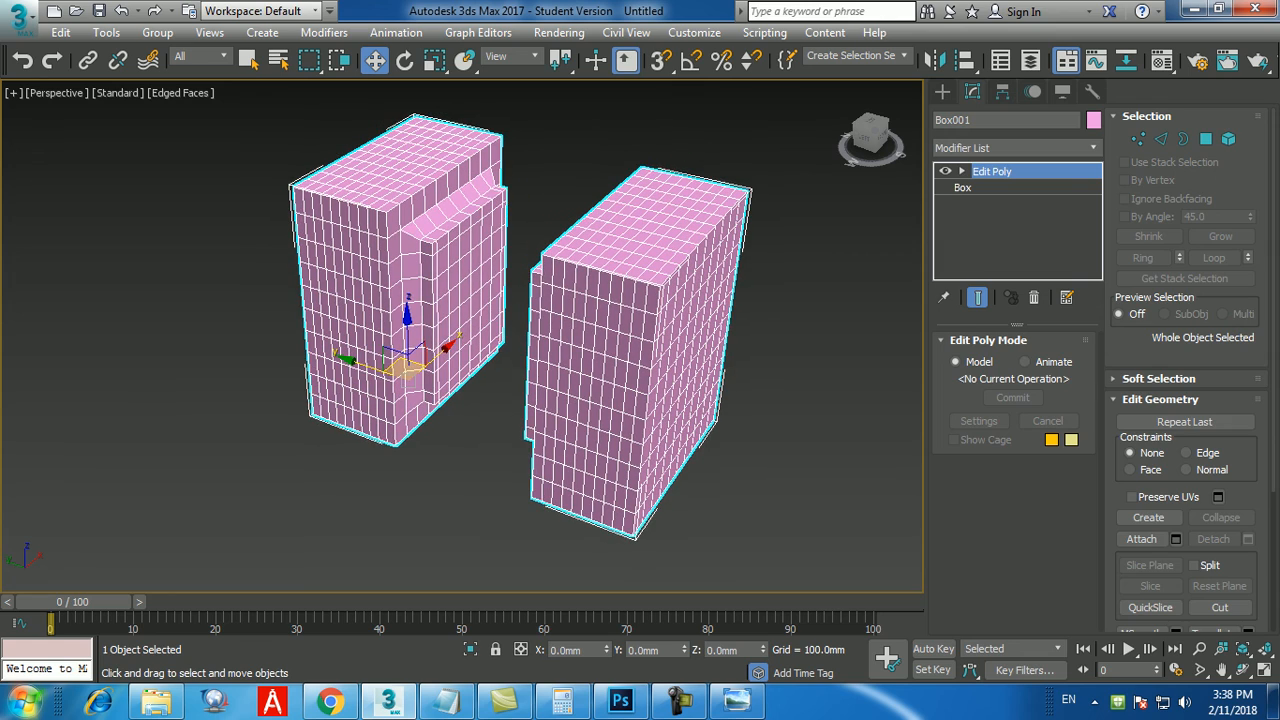
{"action": "left_click", "coordinate": [1206, 139]}
{"action": "middle_click_drag", "start_coordinate": [470, 390], "coordinate": [270, 392], "text": "alt"}
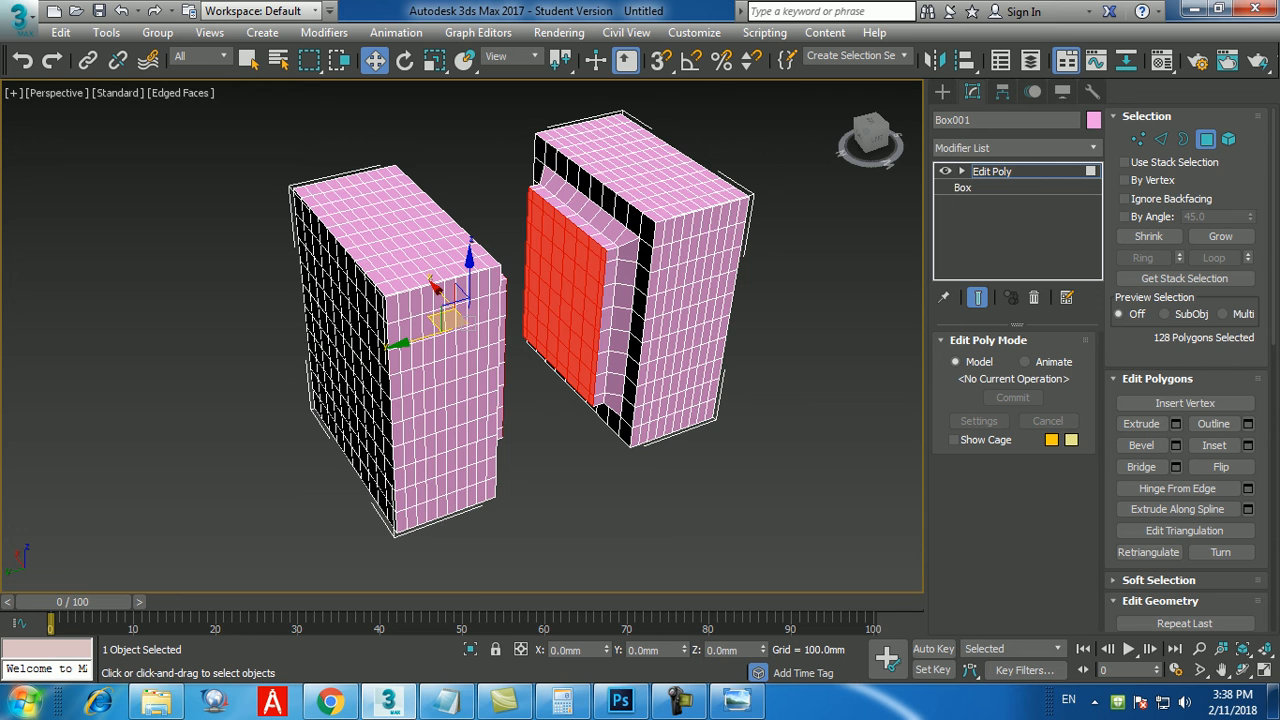
{"action": "middle_click_drag", "start_coordinate": [468, 340], "coordinate": [461, 340], "text": "alt"}
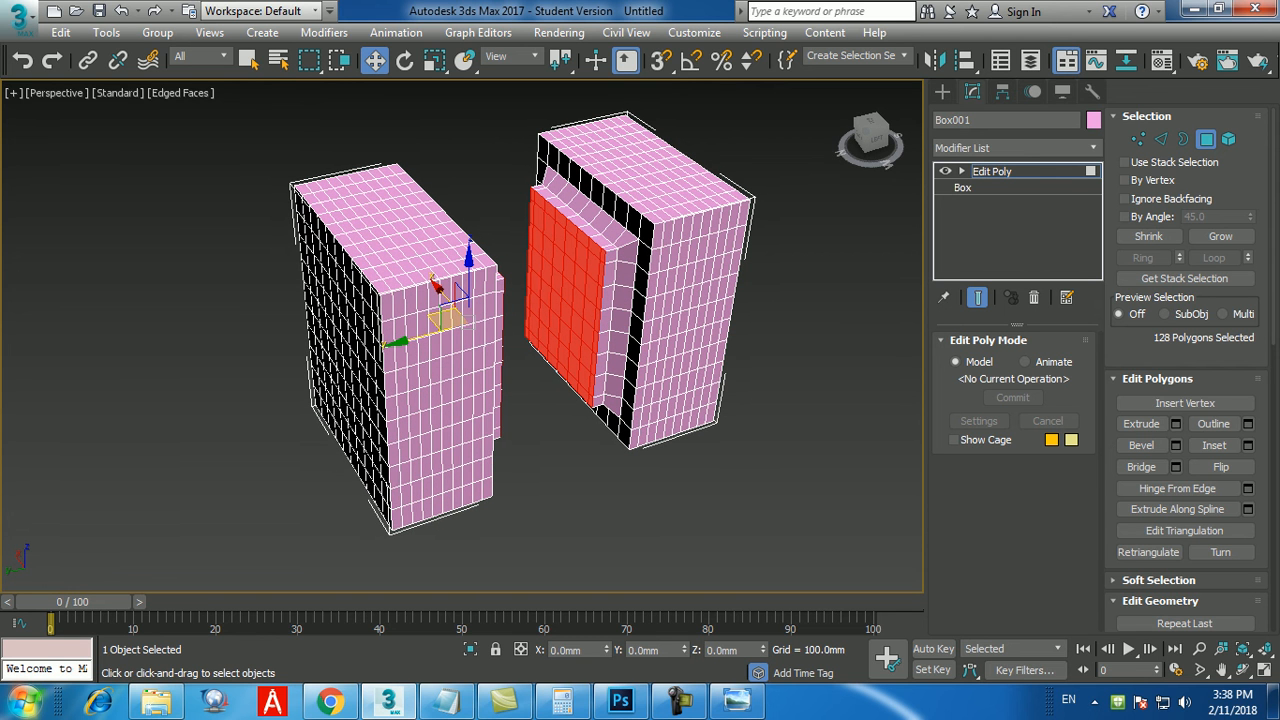
{"action": "middle_click_drag", "start_coordinate": [461, 340], "coordinate": [345, 343], "text": "alt"}
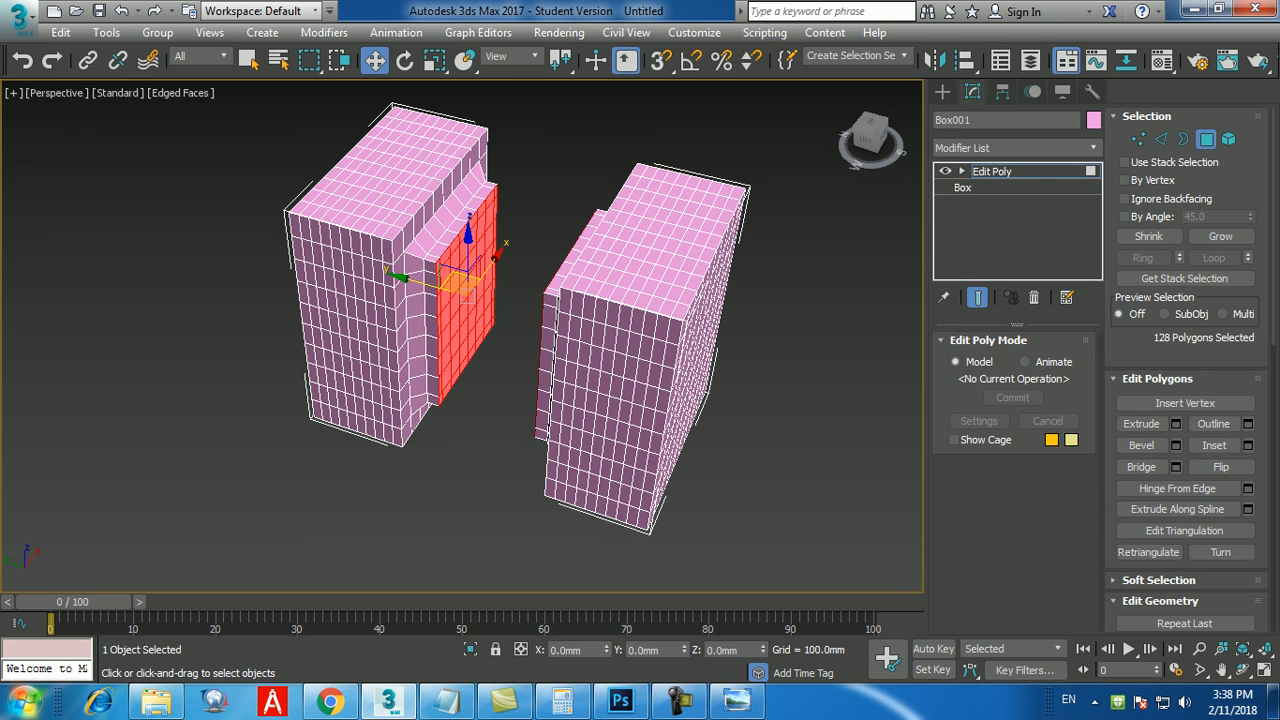
{"action": "key", "text": "ctrl+d"}
{"action": "middle_click_drag", "start_coordinate": [520, 380], "coordinate": [484, 356], "text": "alt"}
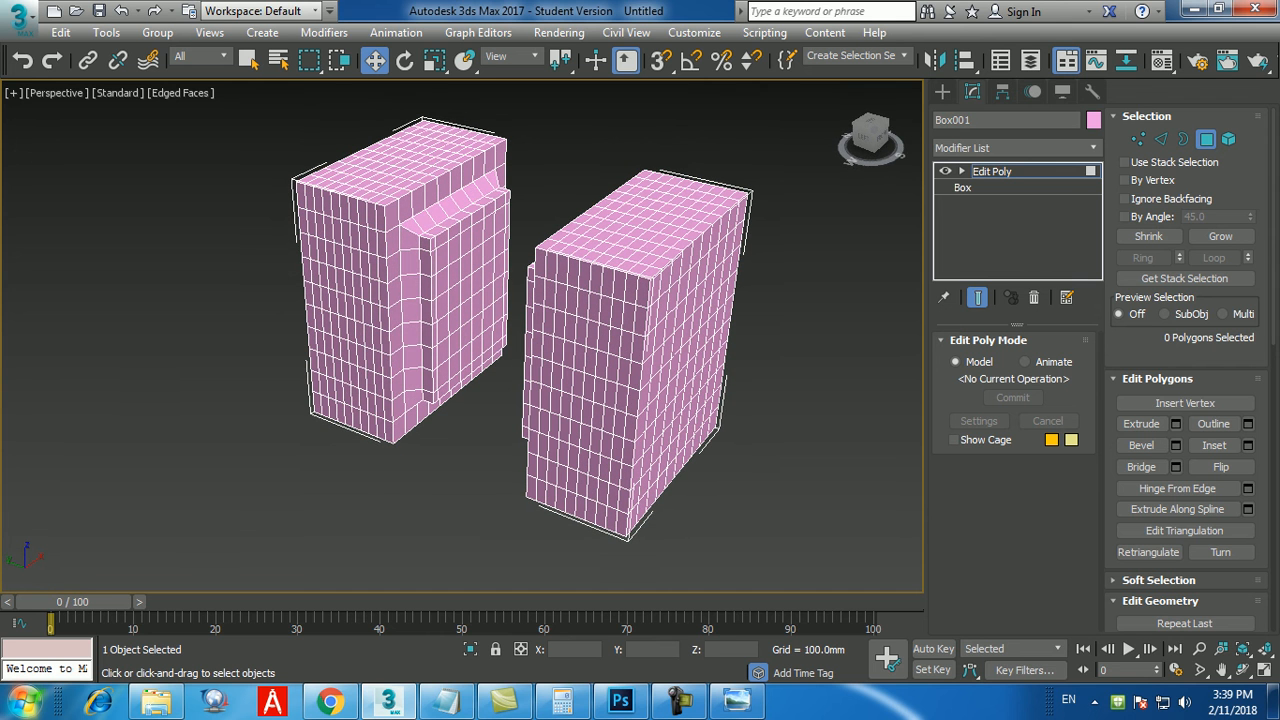
Select the four central polygons on the original box's raised face and grow the selection to cover that whole face.
{"action": "scroll", "coordinate": [462, 255], "scroll_direction": "up", "scroll_amount": 6}
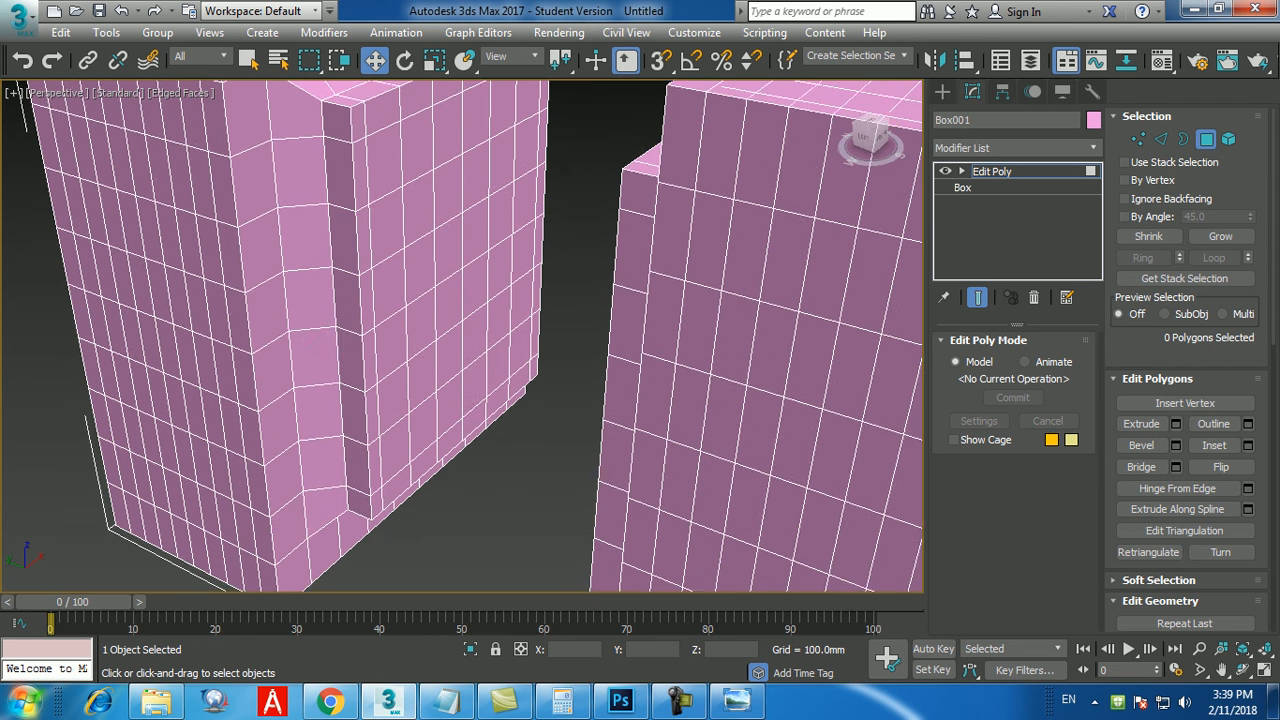
{"action": "left_click", "coordinate": [448, 248]}
{"action": "left_click", "coordinate": [475, 236], "text": "ctrl"}
{"action": "left_click", "coordinate": [450, 306], "text": "ctrl"}
{"action": "left_click", "coordinate": [475, 289], "text": "ctrl"}
{"action": "left_click", "coordinate": [1220, 236]}
{"action": "left_click", "coordinate": [1220, 236]}
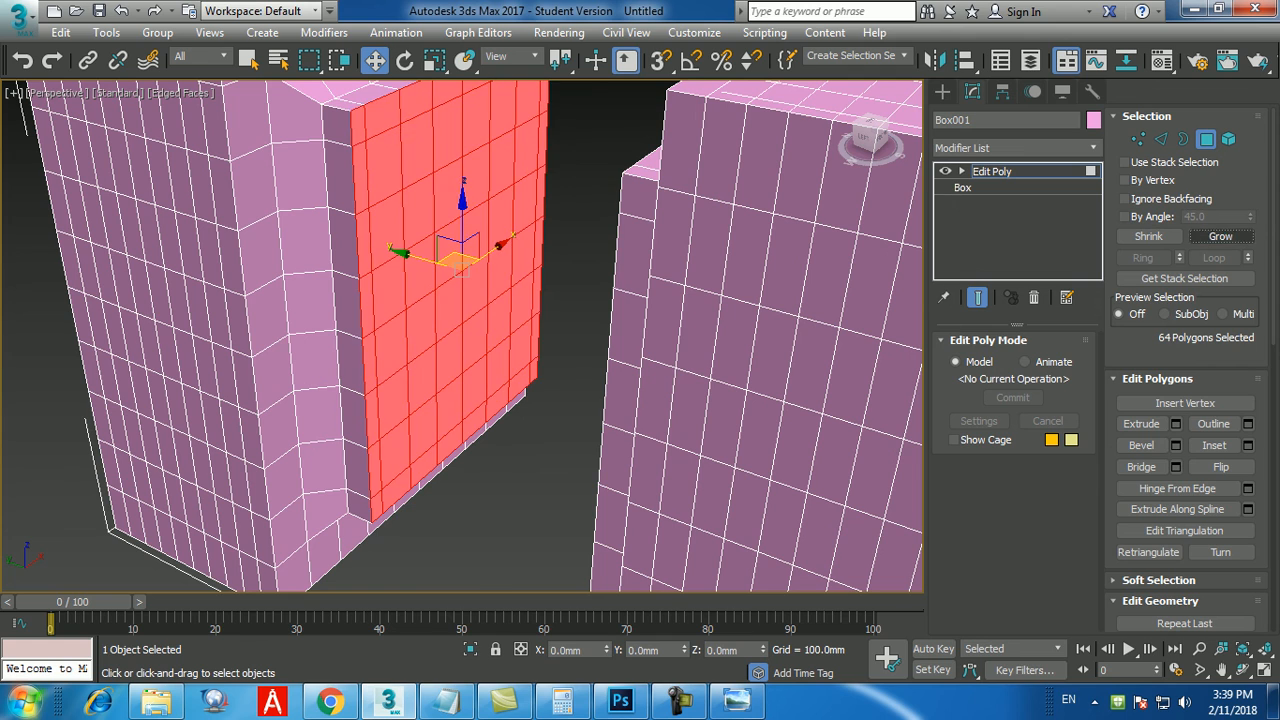
Add the four central polygons of the mirrored box's raised face to the selection and grow it across that face.
{"action": "middle_click_drag", "start_coordinate": [460, 350], "coordinate": [411, 505], "text": "alt"}
{"action": "left_click", "coordinate": [637, 254], "text": "ctrl"}
{"action": "left_click", "coordinate": [612, 231], "text": "ctrl"}
{"action": "left_click", "coordinate": [607, 272], "text": "ctrl"}
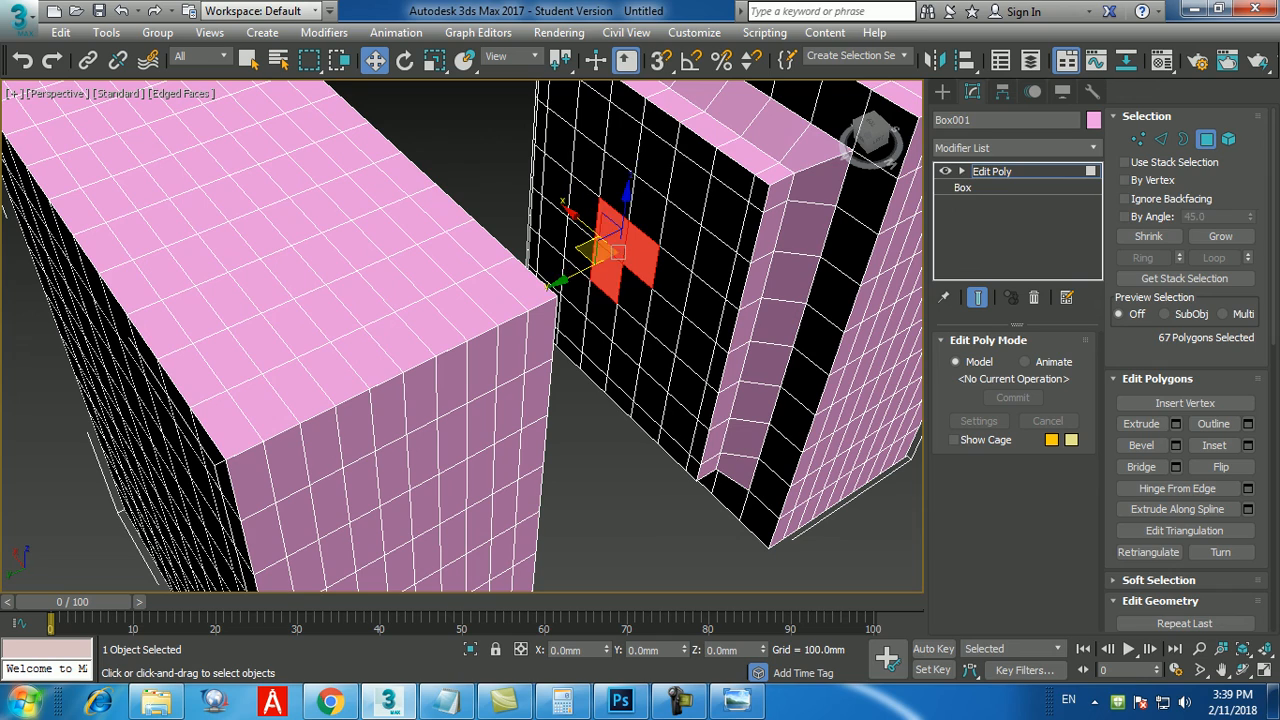
{"action": "left_click", "coordinate": [634, 295], "text": "ctrl"}
{"action": "left_click", "coordinate": [1220, 236]}
{"action": "left_click", "coordinate": [1220, 236]}
{"action": "left_click", "coordinate": [1220, 236]}
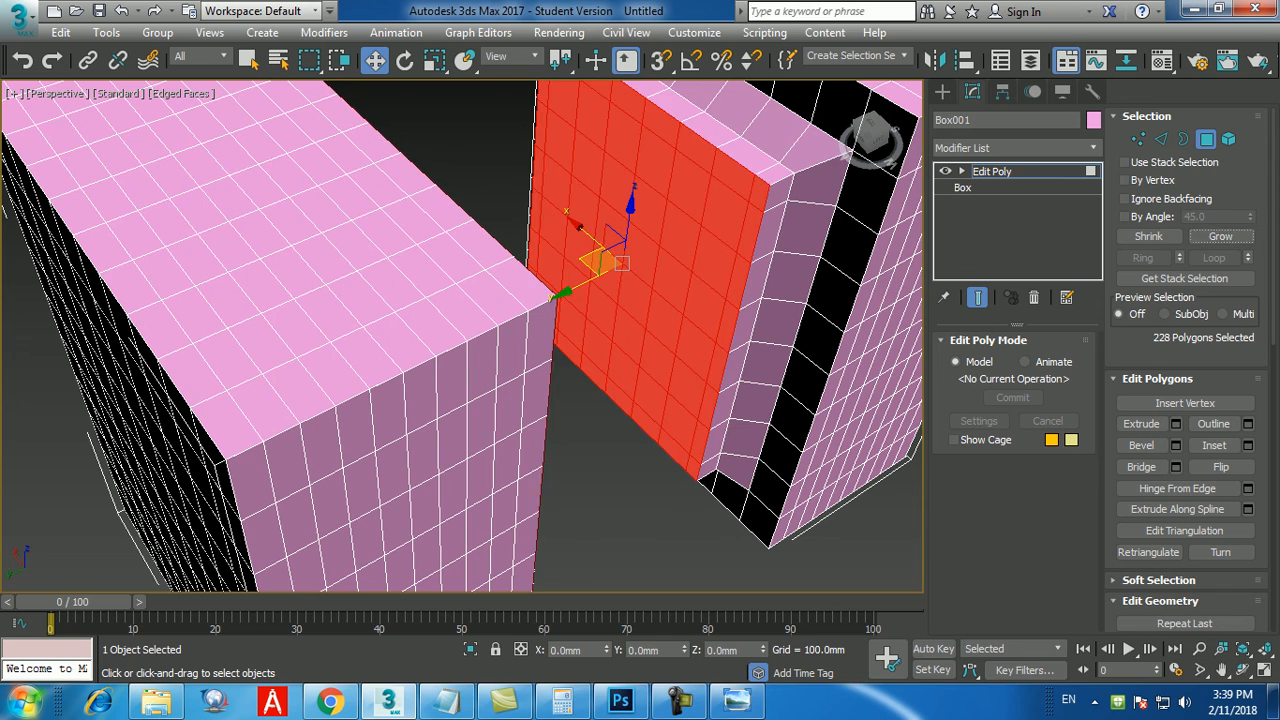
Undo the latest selection changes on both boxes and clear the remaining polygon selection.
{"action": "scroll", "coordinate": [500, 350], "scroll_direction": "down", "scroll_amount": 5}
{"action": "middle_click_drag", "start_coordinate": [540, 350], "coordinate": [430, 328], "text": "alt"}
{"action": "key", "text": "ctrl+z"}
{"action": "key", "text": "ctrl+z"}
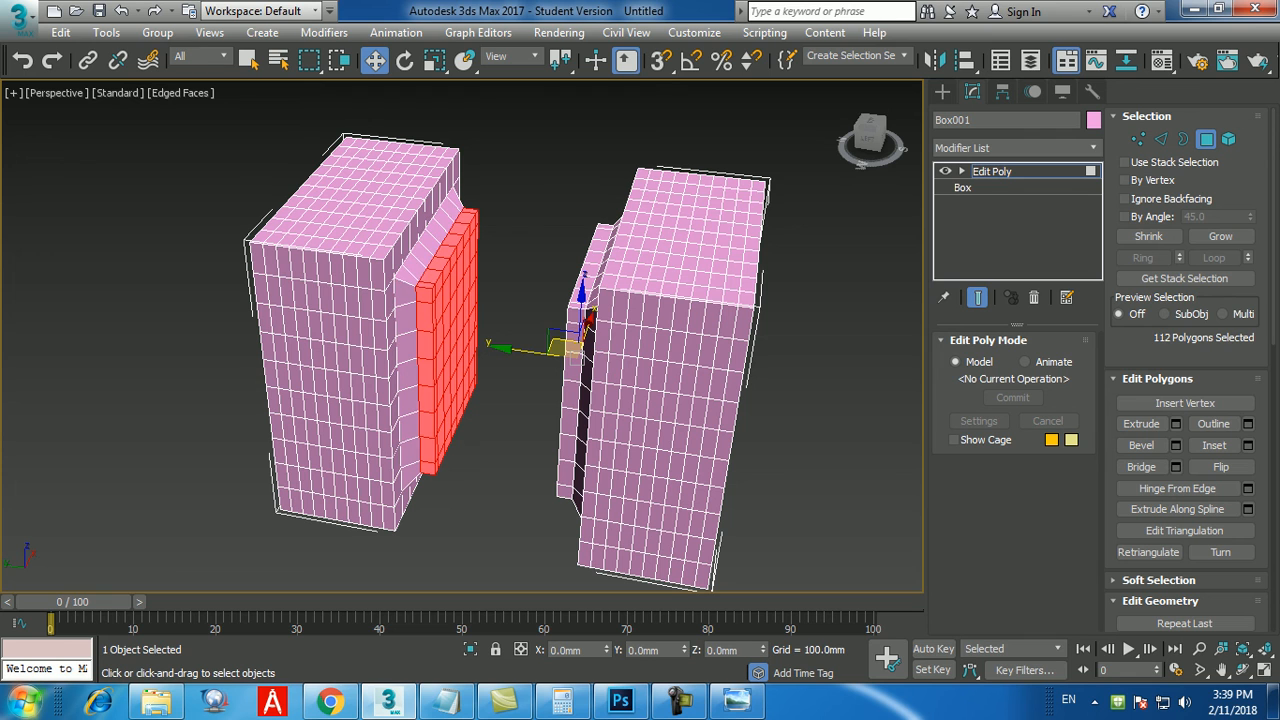
{"action": "key", "text": "ctrl+z"}
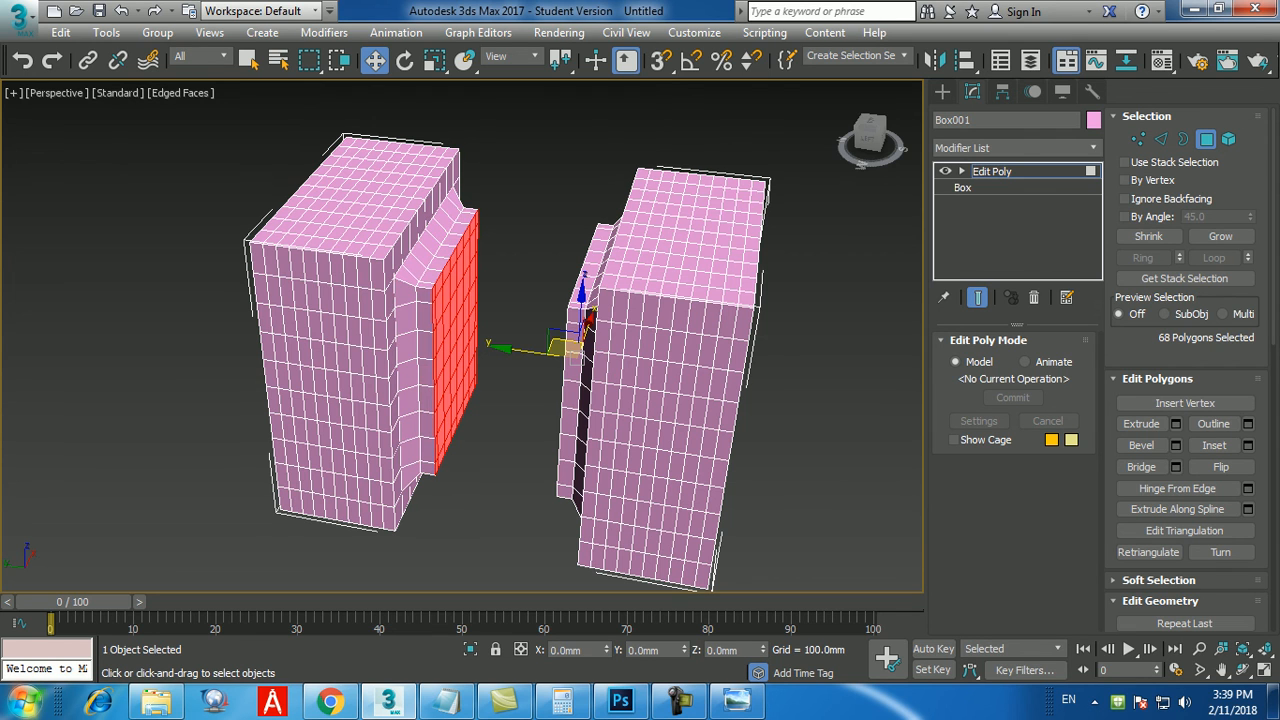
{"action": "mouse_move", "coordinate": [430, 330]}
{"action": "middle_mouse_down", "text": "alt"}
{"action": "mouse_move", "coordinate": [510, 362]}
{"action": "mouse_move", "coordinate": [455, 330]}
{"action": "mouse_move", "coordinate": [375, 355]}
{"action": "mouse_move", "coordinate": [445, 335]}
{"action": "middle_mouse_up", "text": "alt"}
{"action": "left_click_drag", "start_coordinate": [548, 215], "coordinate": [411, 524], "text": "alt"}
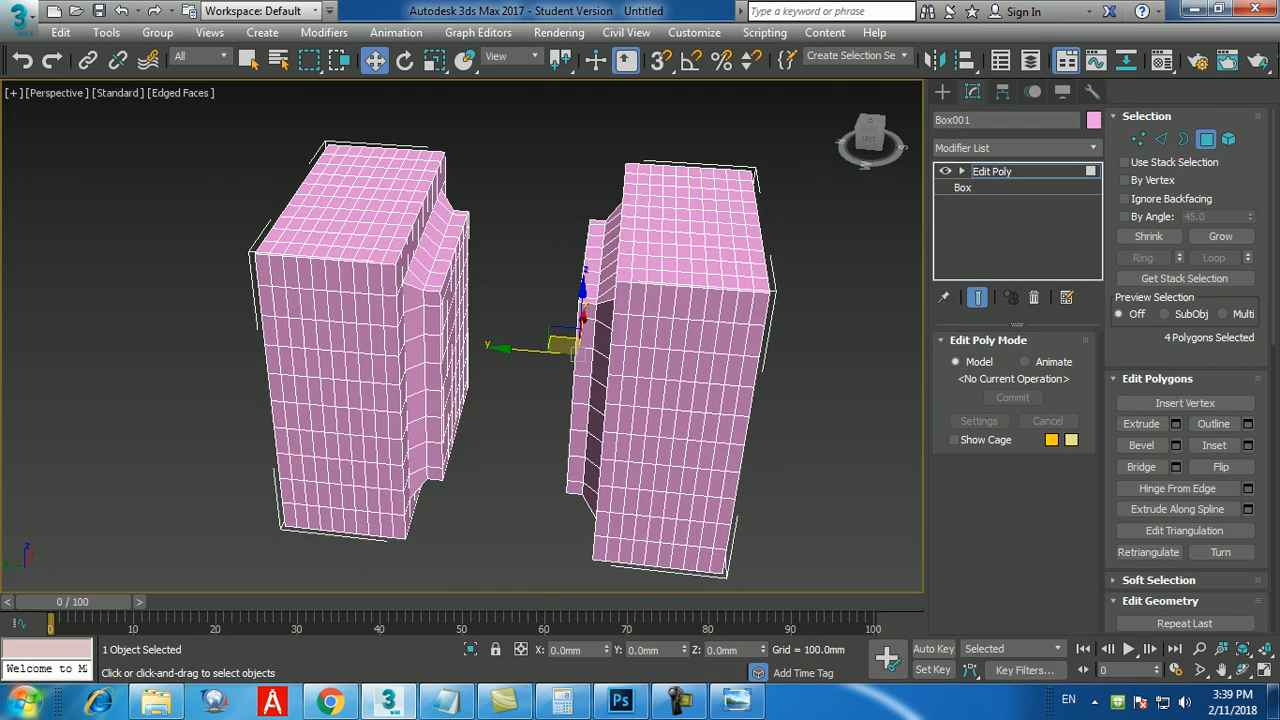
{"action": "middle_click_drag", "start_coordinate": [450, 400], "coordinate": [355, 420], "text": "alt"}
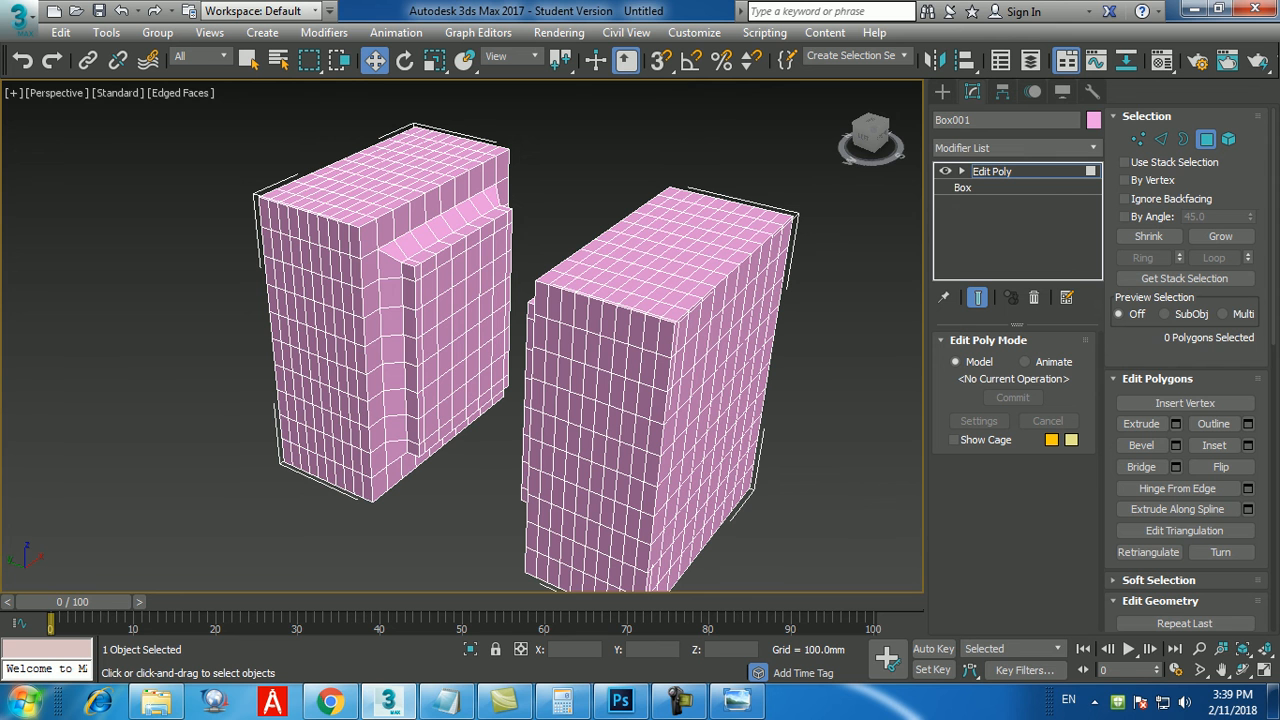
Select the four central polygons on the original box's raised face.
{"action": "scroll", "coordinate": [460, 320], "scroll_direction": "up", "scroll_amount": 5}
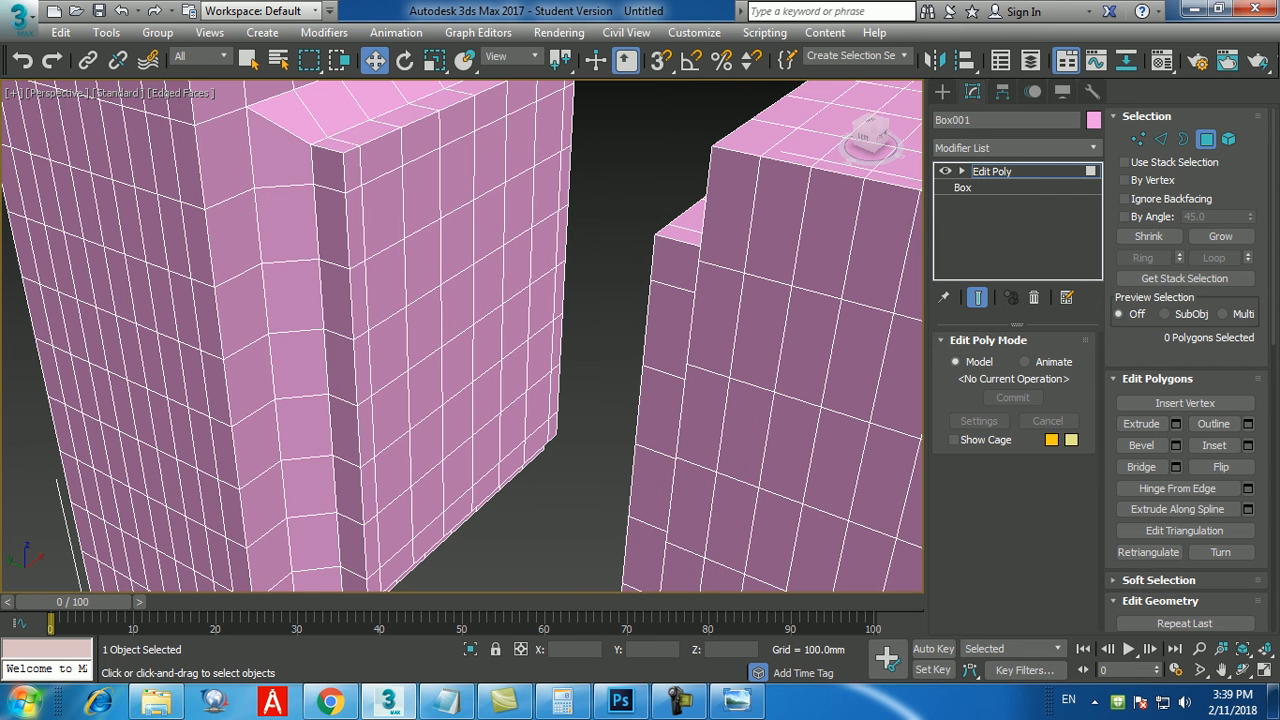
{"action": "left_click", "coordinate": [457, 307]}
{"action": "left_click", "coordinate": [488, 287], "text": "ctrl"}
{"action": "left_click", "coordinate": [457, 364], "text": "ctrl"}
{"action": "left_click", "coordinate": [487, 343], "text": "ctrl"}
{"action": "middle_click_drag", "start_coordinate": [487, 343], "coordinate": [650, 343], "text": "alt"}
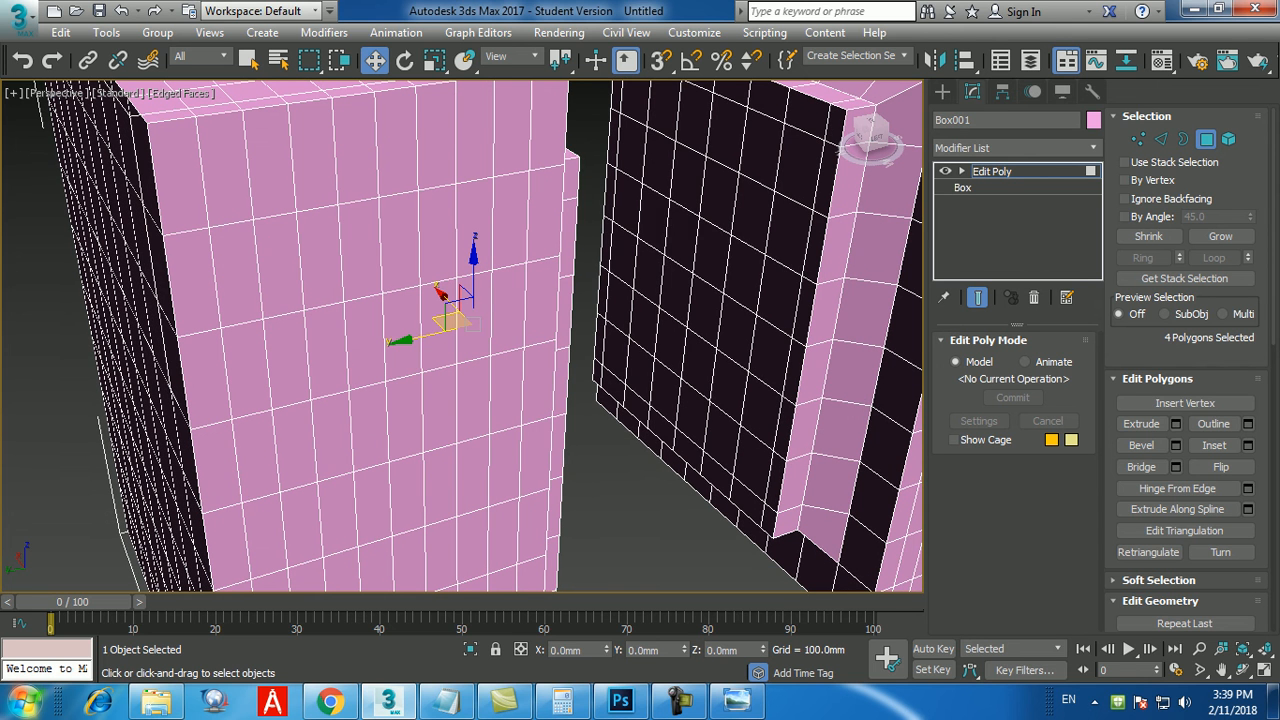
Add the mirrored box's four central raised-face polygons to the selection and grow it three times to cover both facing raised faces.
{"action": "left_click", "coordinate": [681, 236], "text": "ctrl"}
{"action": "left_click", "coordinate": [712, 254], "text": "ctrl"}
{"action": "left_click", "coordinate": [676, 292], "text": "ctrl"}
{"action": "left_click", "coordinate": [706, 310], "text": "ctrl"}
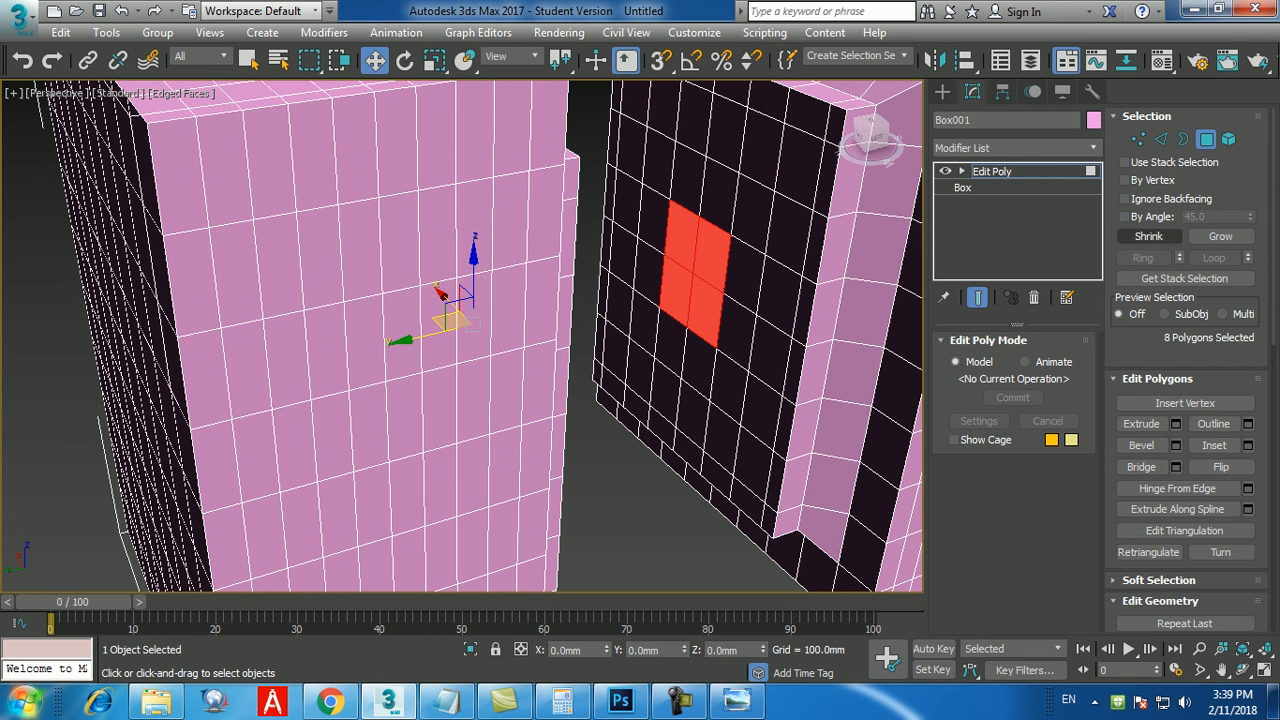
{"action": "left_click", "coordinate": [1220, 237]}
{"action": "left_click", "coordinate": [1220, 237]}
{"action": "left_click", "coordinate": [1220, 237]}
Bridge the selected raised faces of the two boxes to join them with connecting polygons.
{"action": "scroll", "coordinate": [560, 335], "scroll_direction": "down", "scroll_amount": 5}
{"action": "middle_click_drag", "start_coordinate": [600, 335], "coordinate": [458, 340], "text": "alt"}
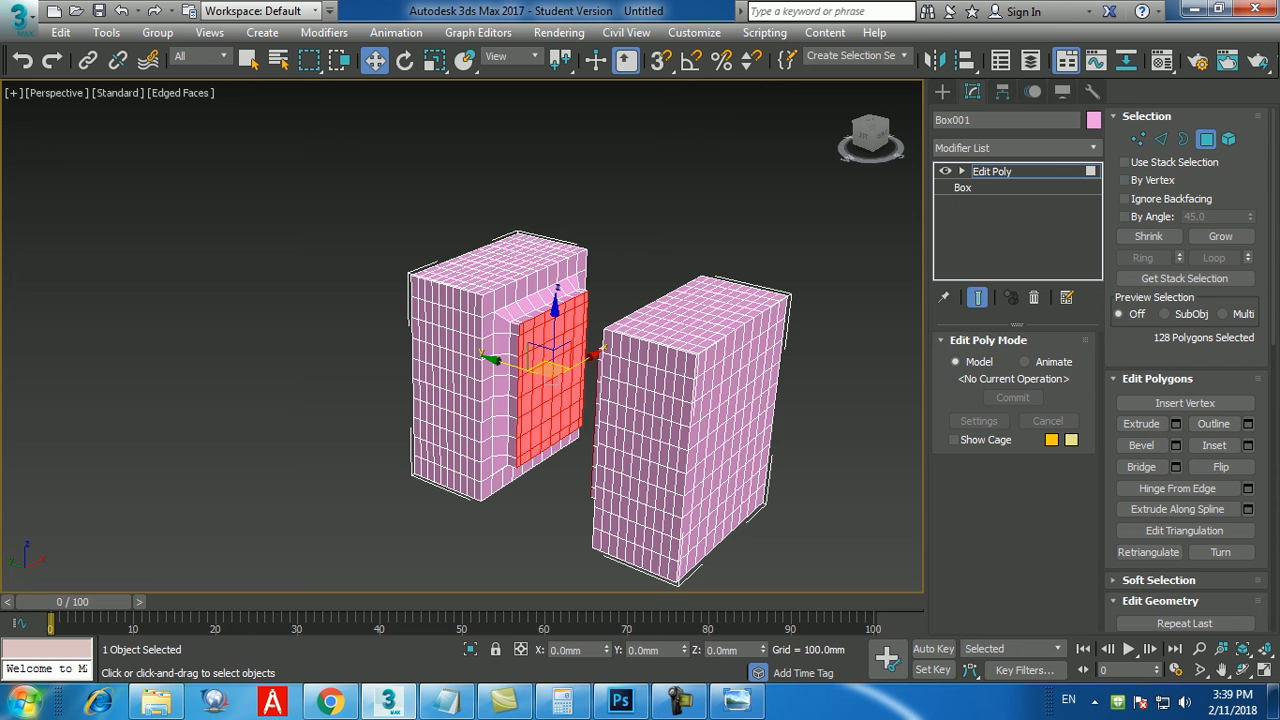
{"action": "left_click", "coordinate": [1141, 467]}
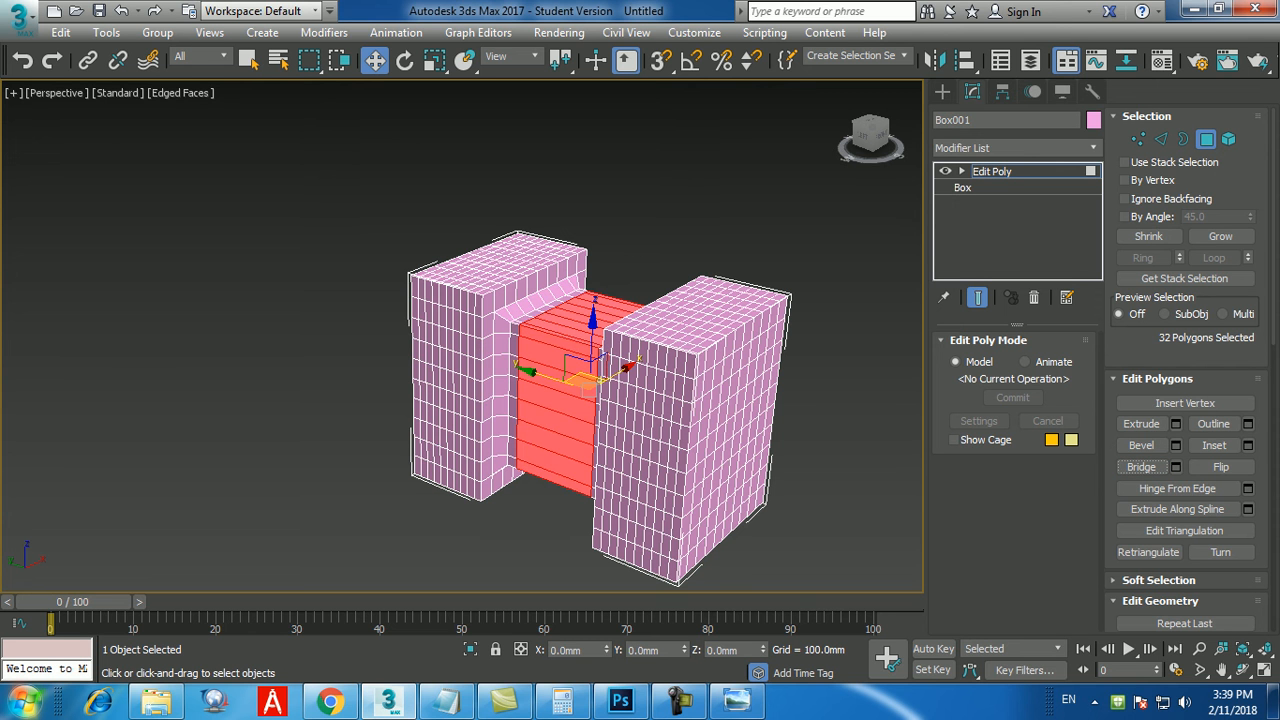
{"action": "middle_click_drag", "start_coordinate": [589, 391], "coordinate": [610, 410], "text": "alt"}
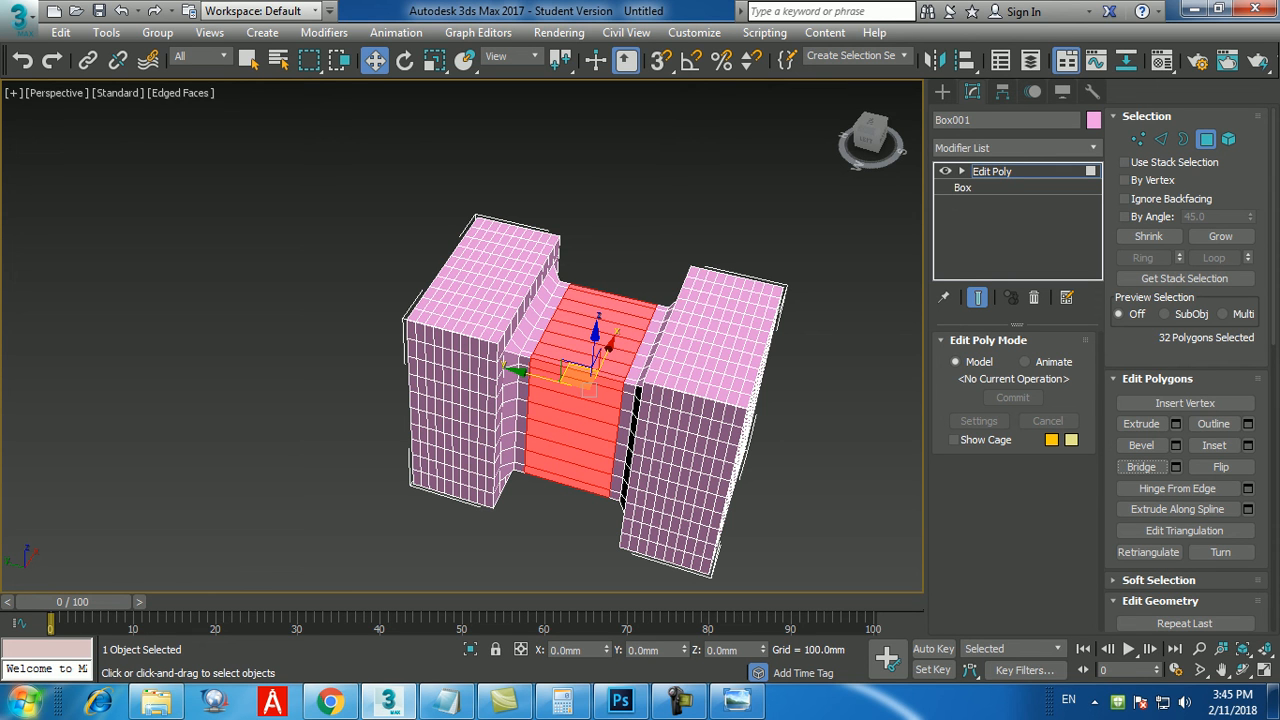
{"action": "left_click", "coordinate": [681, 701]}
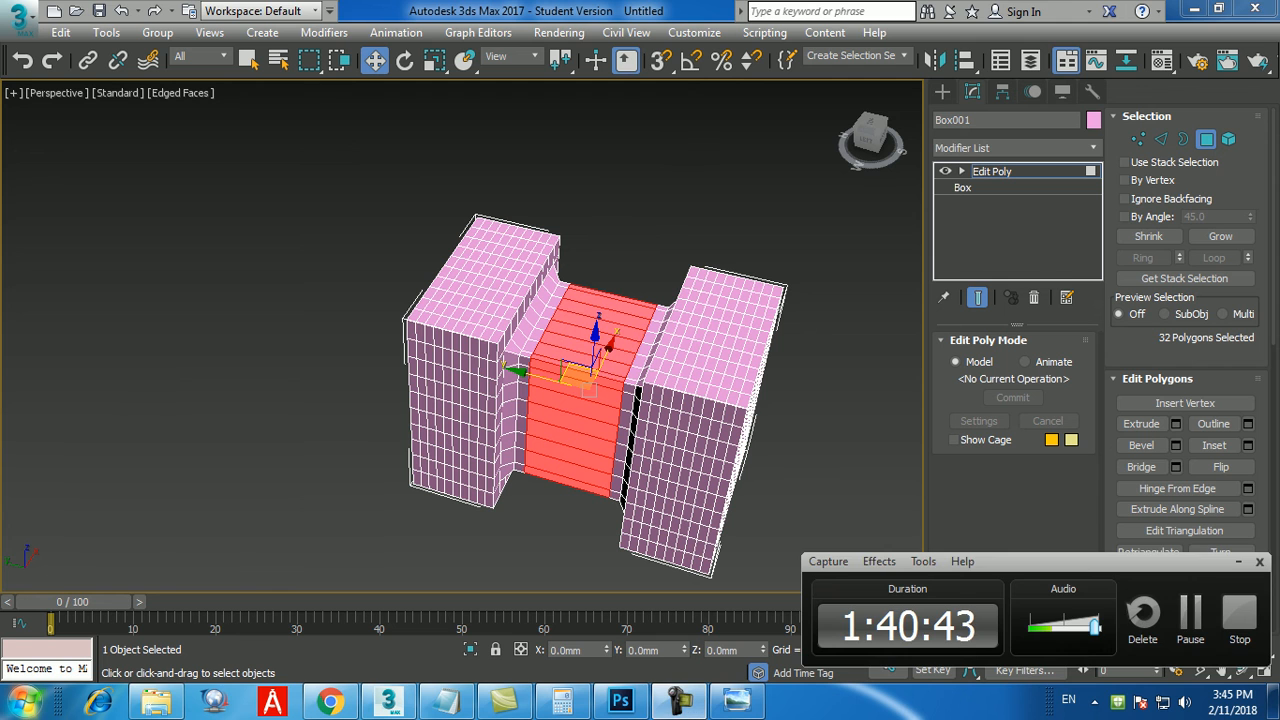
{"action": "left_click", "coordinate": [1190, 615]}
{"action": "left_click", "coordinate": [1190, 615]}
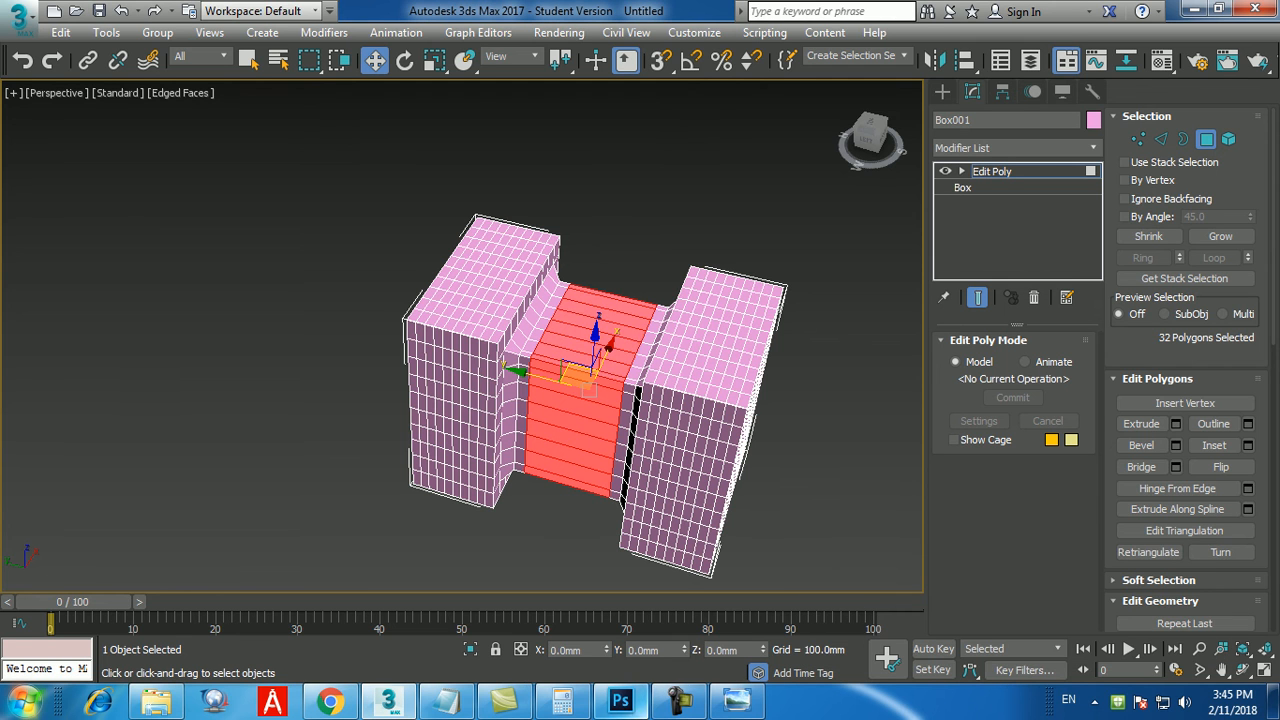